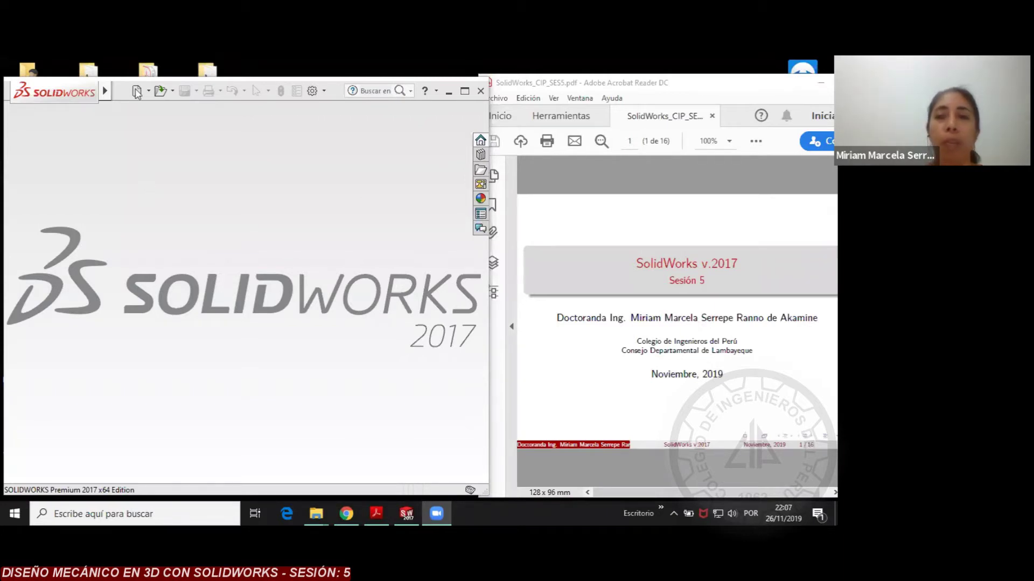
Create a new part, Pieza2, and place the exercise PDF at page 3 beside it
key(ctrl+n)
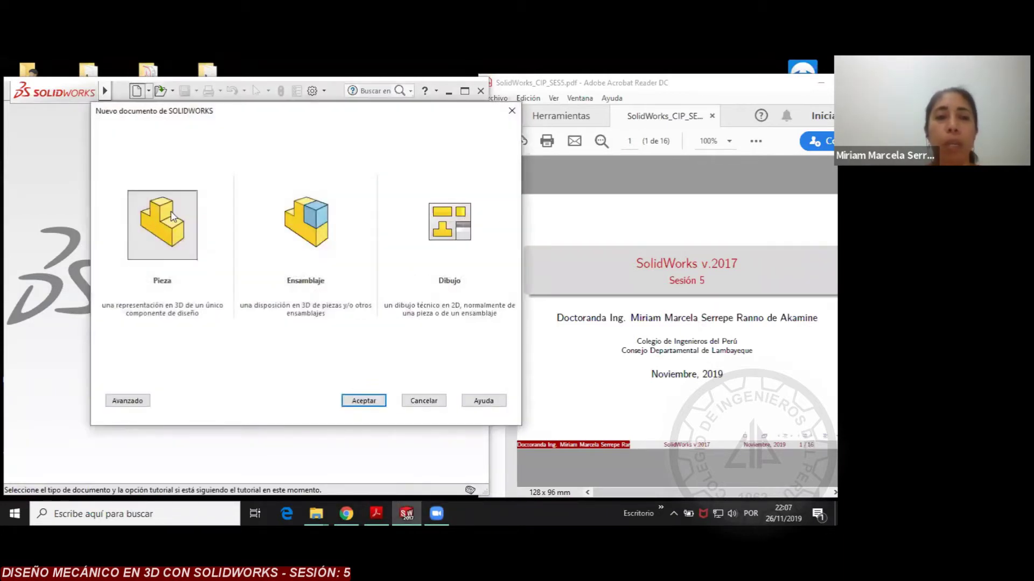
click(361, 403)
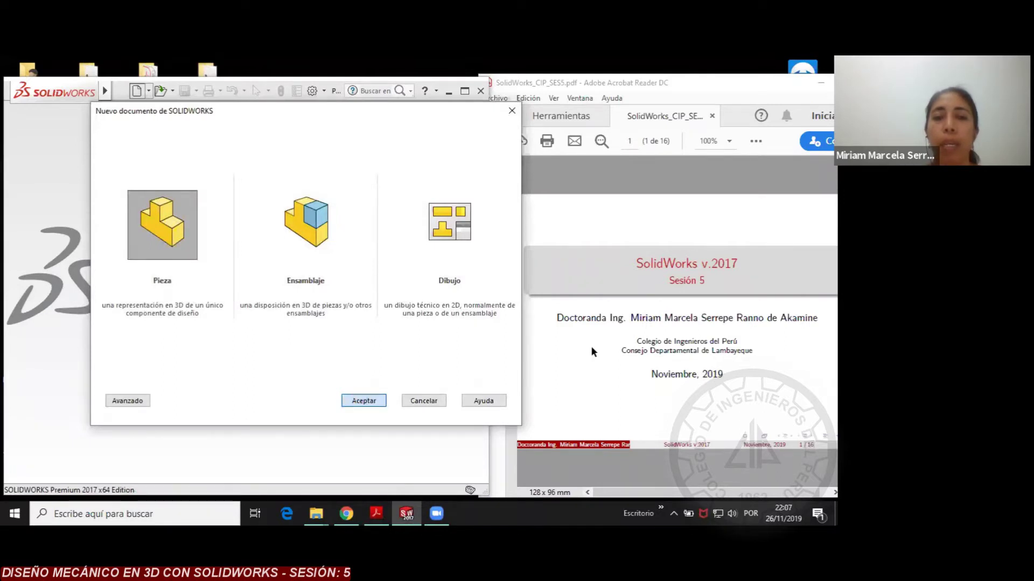
click(575, 367)
scroll(589, 357, down, 2)
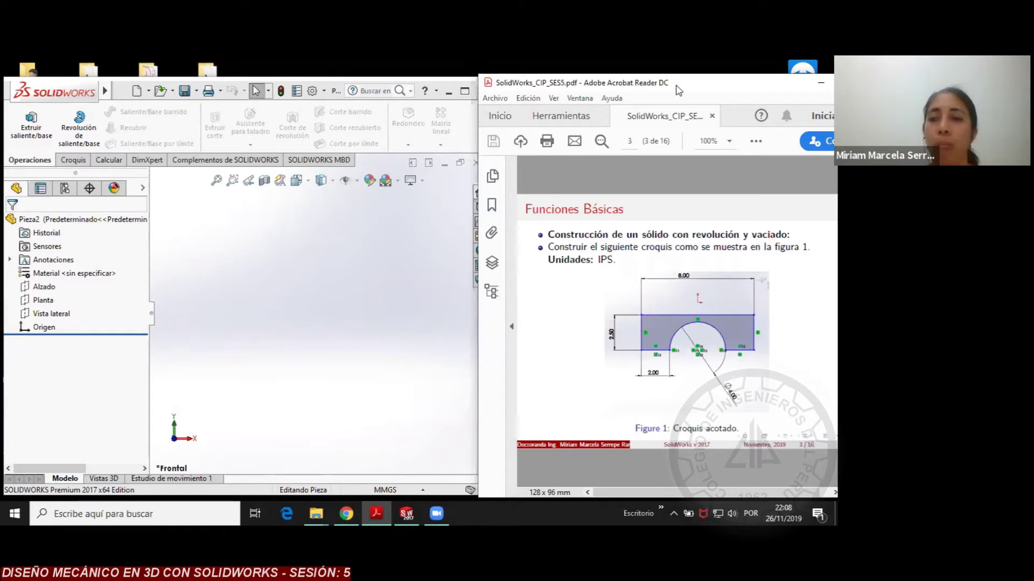
drag(679, 90, 647, 100)
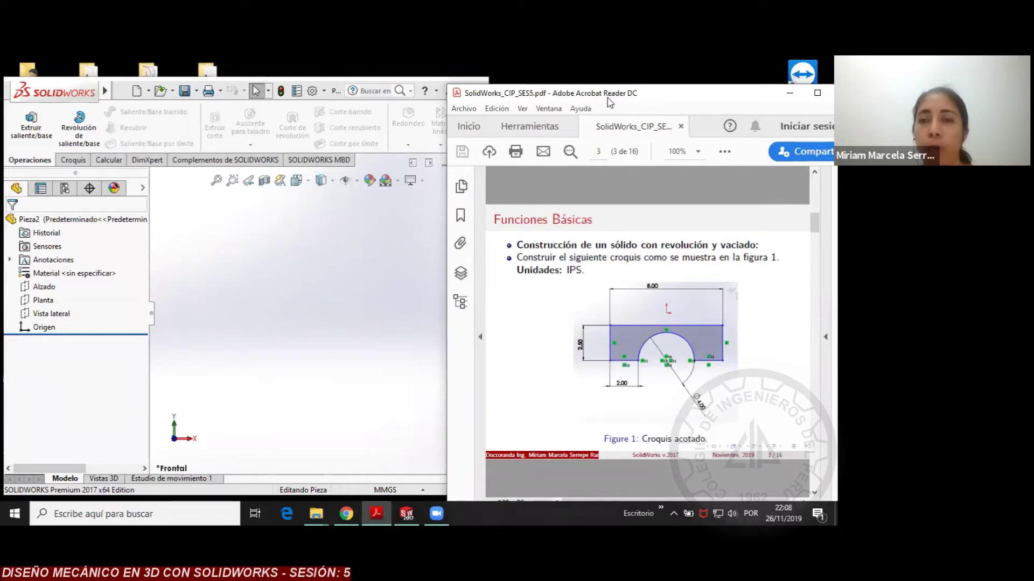
drag(609, 102, 501, 95)
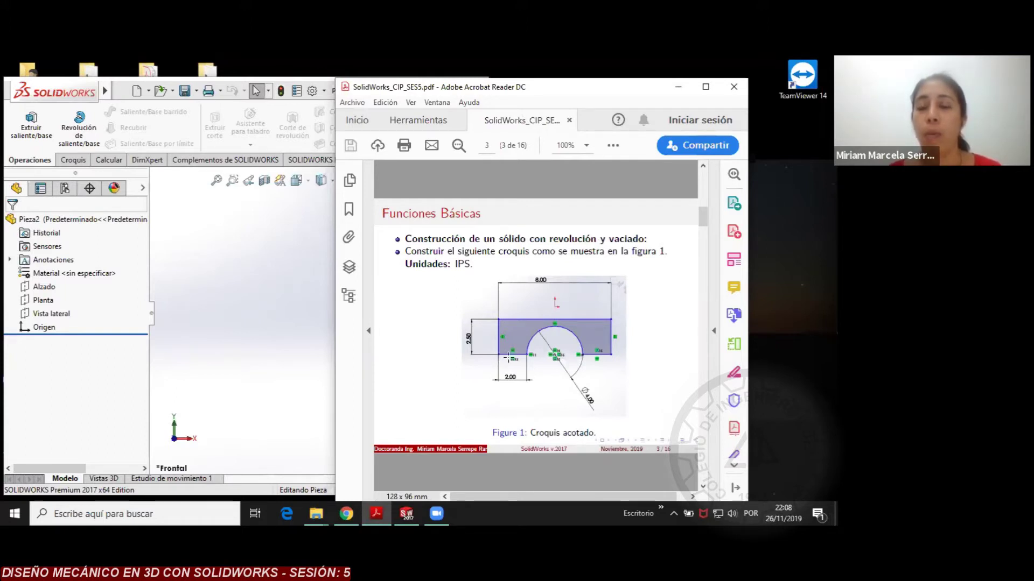
click(39, 288)
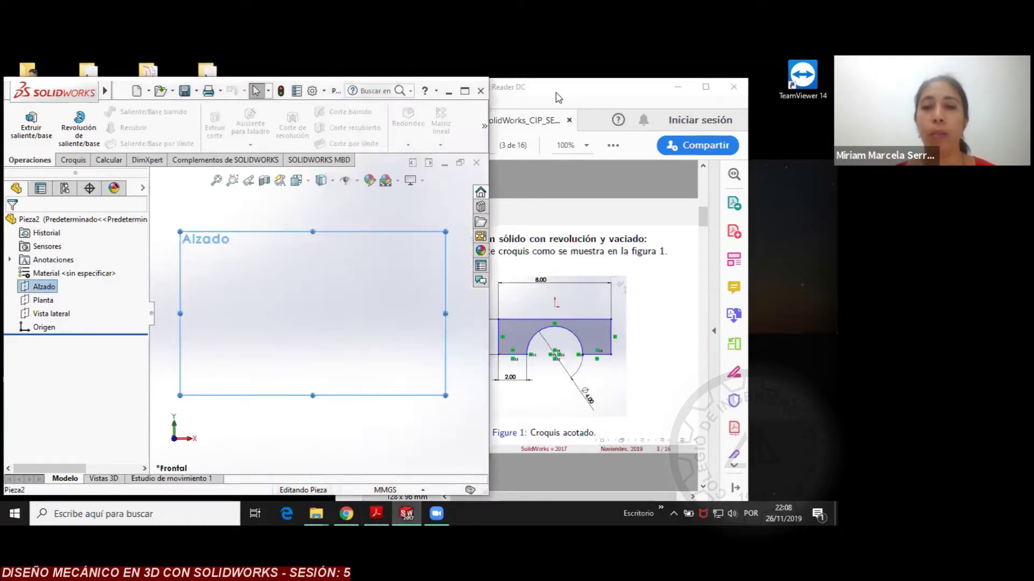
Show the Croquis sketch tools, cancel the stray line, and select the Alzado plane
drag(559, 89, 625, 98)
click(247, 337)
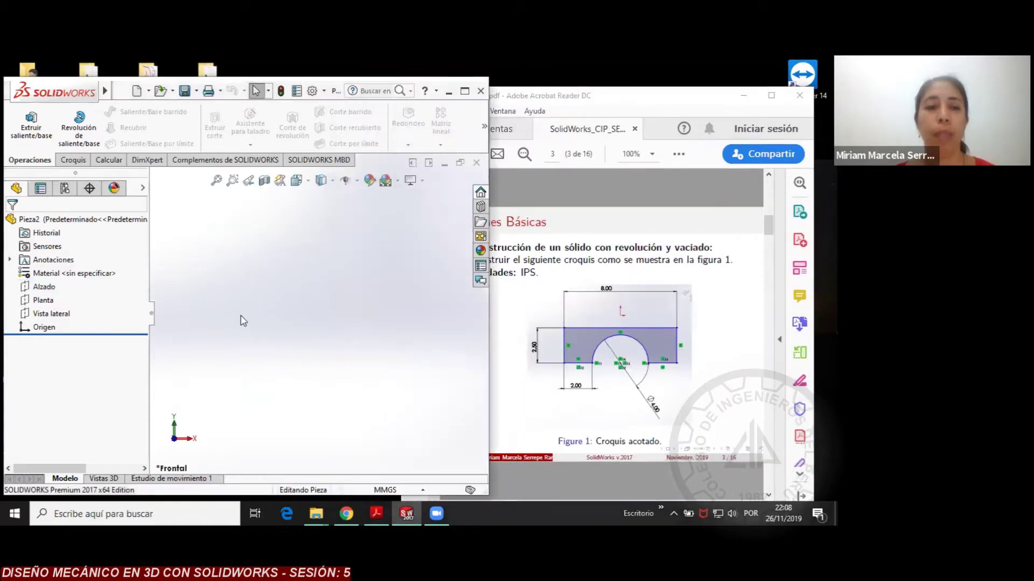
click(49, 288)
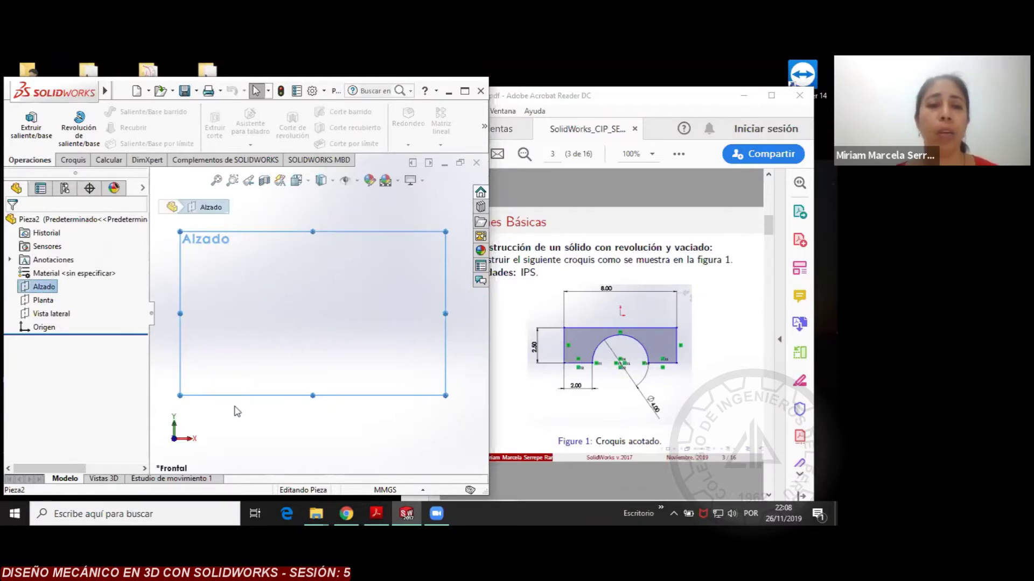
click(299, 420)
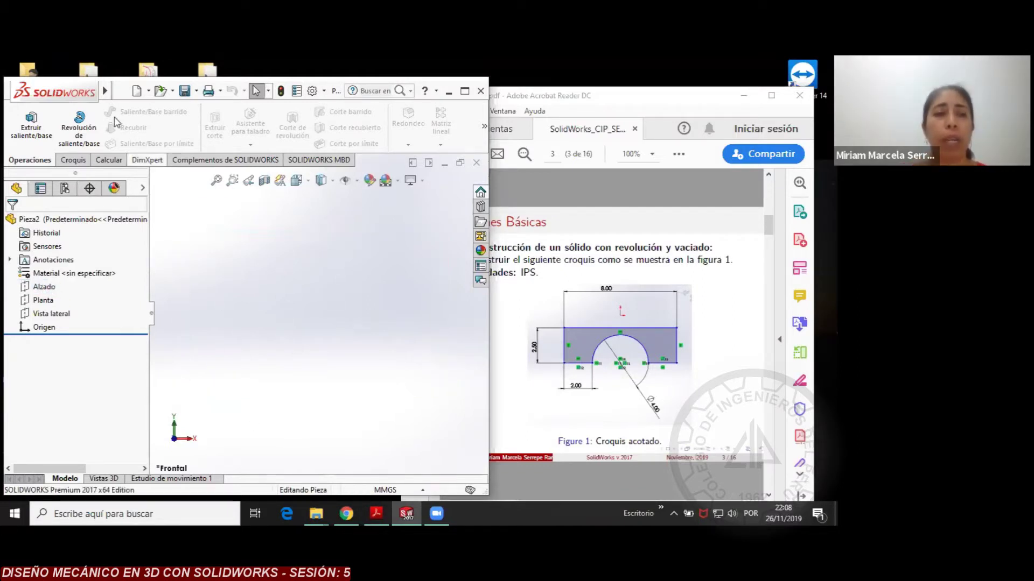
click(72, 160)
click(89, 113)
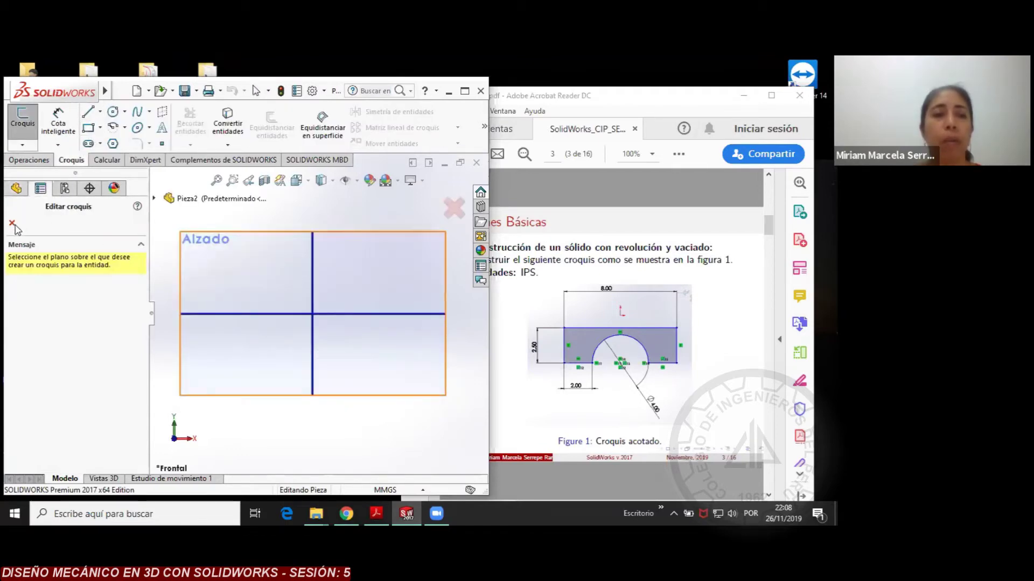
click(11, 223)
click(45, 287)
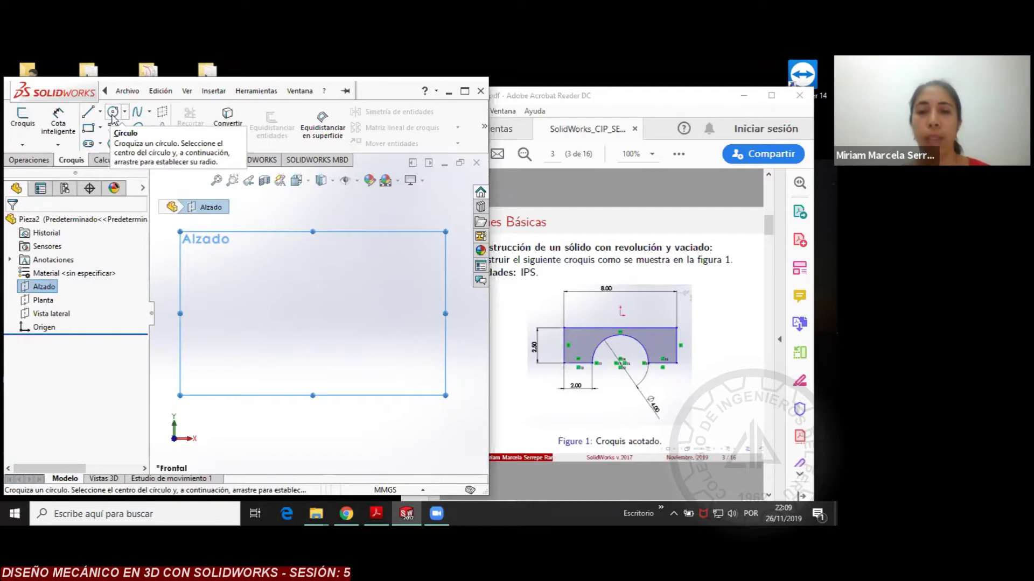
Draw a circle centred on the origin of the front plane
click(113, 115)
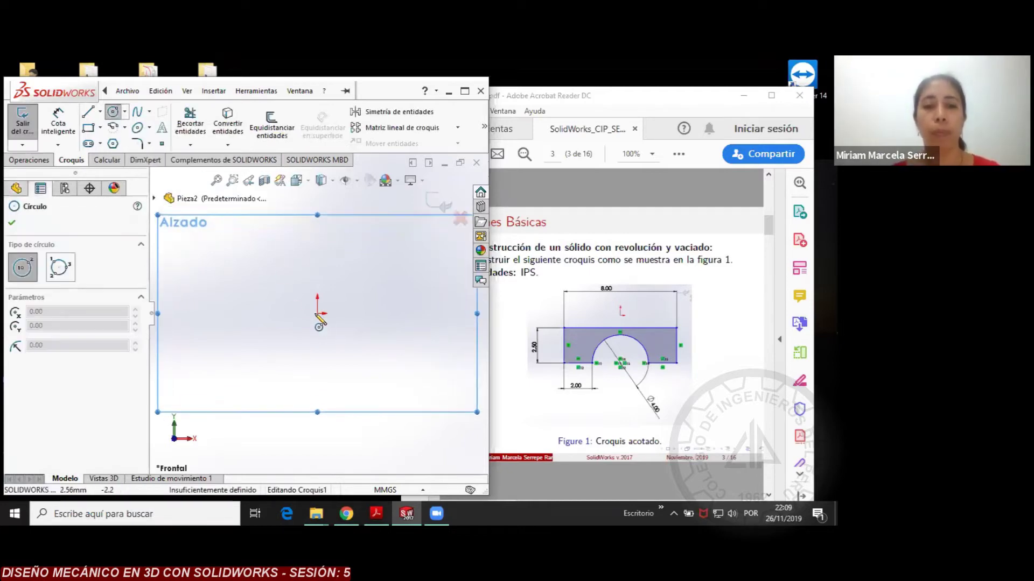
click(318, 313)
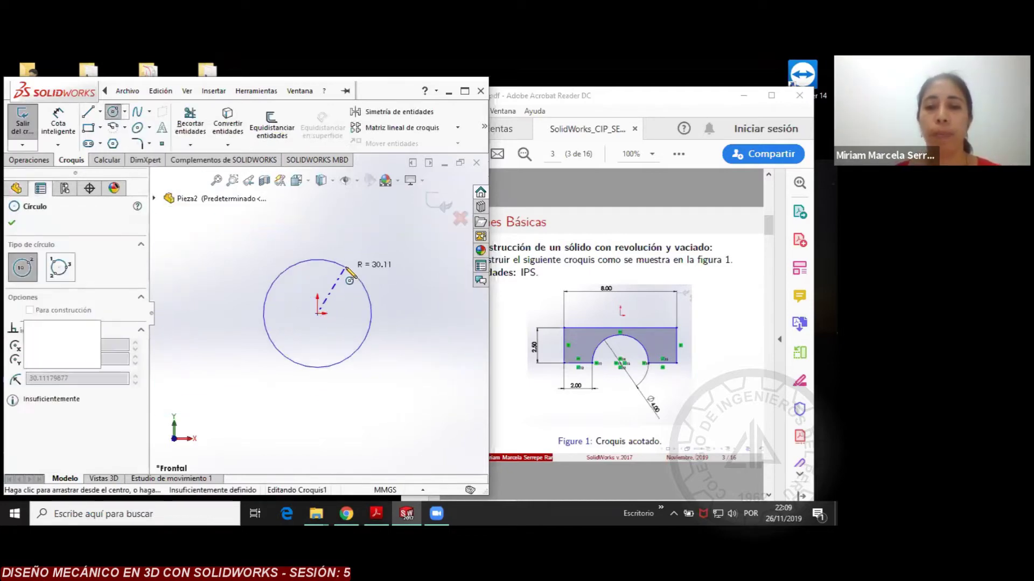
click(350, 280)
key(Escape)
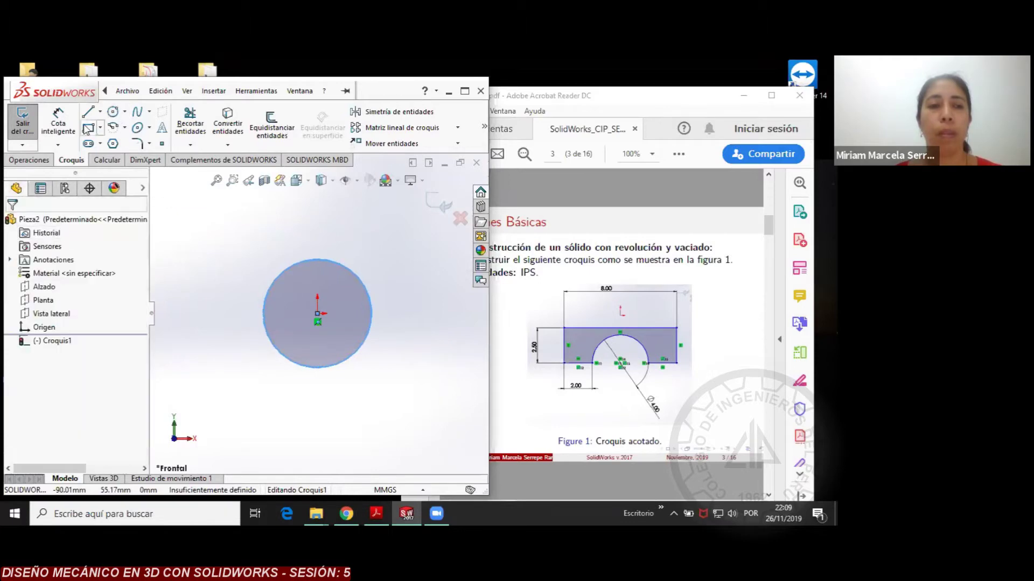
Draw a rectangular line outline above the circle, joined to its left and right edges
click(88, 112)
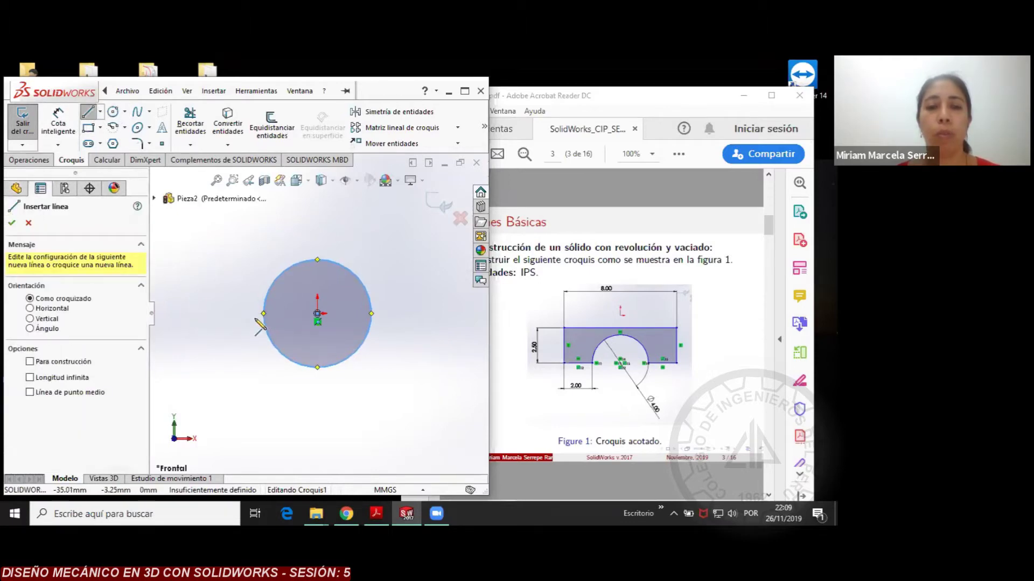
click(264, 313)
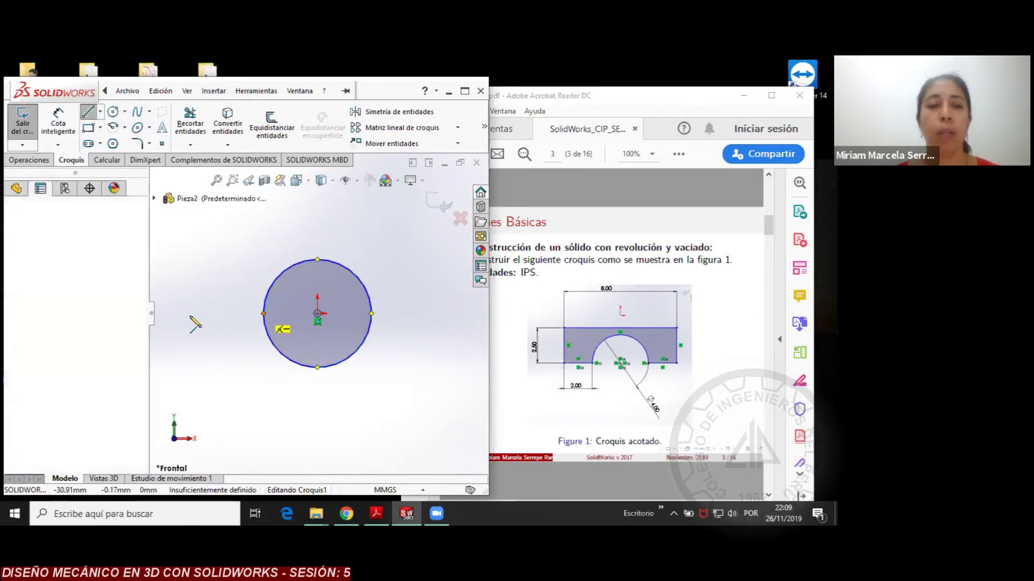
click(184, 314)
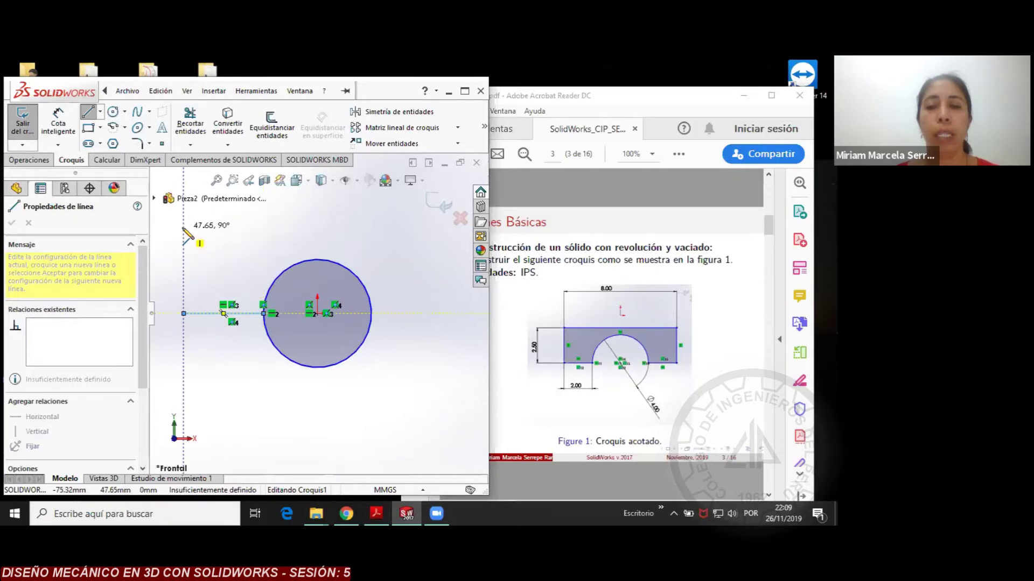
click(183, 229)
click(427, 229)
click(426, 313)
click(370, 313)
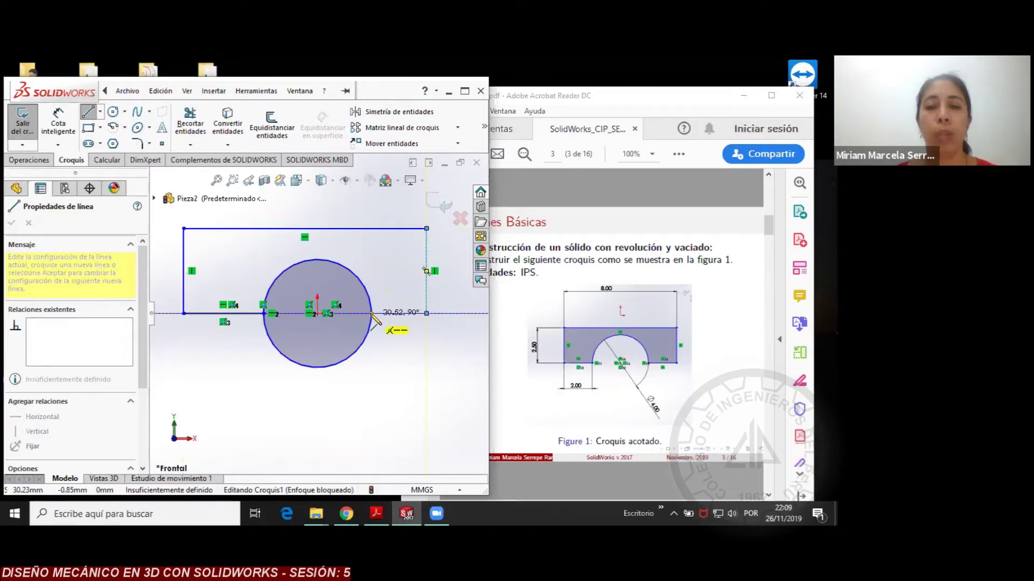
right_click(415, 374)
click(414, 380)
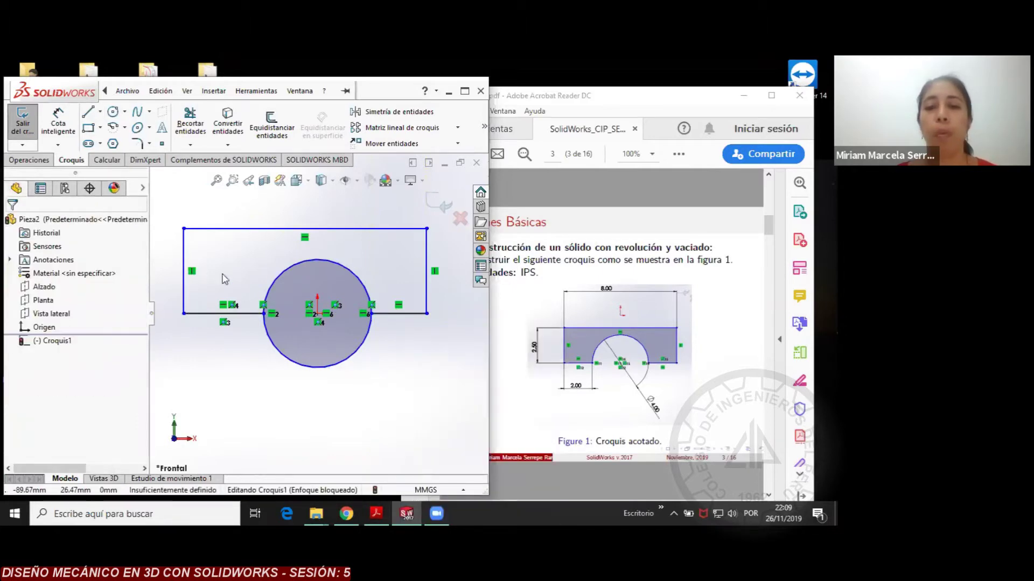
Add a Smart Dimension to the circle's diameter
click(58, 123)
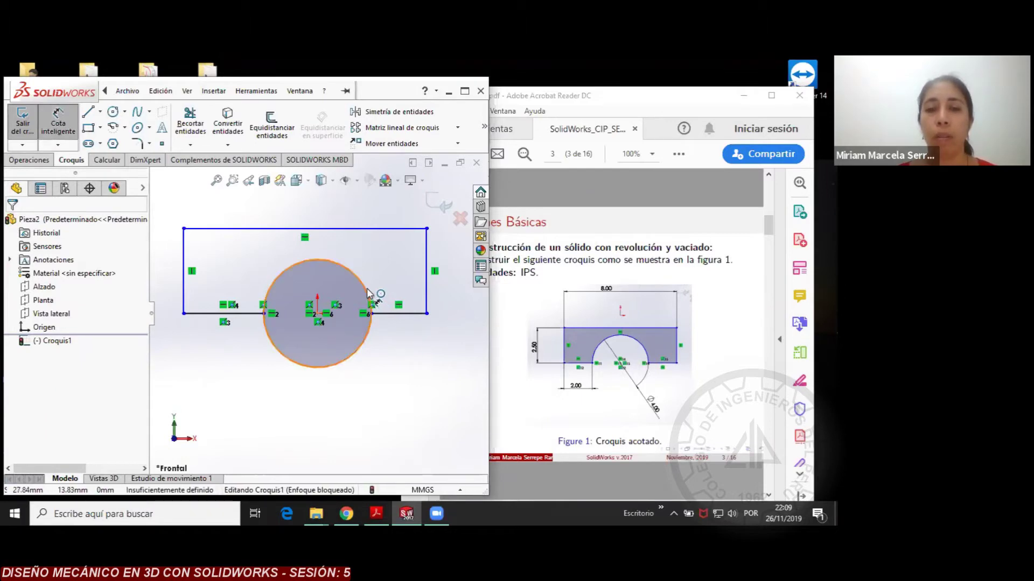
click(368, 293)
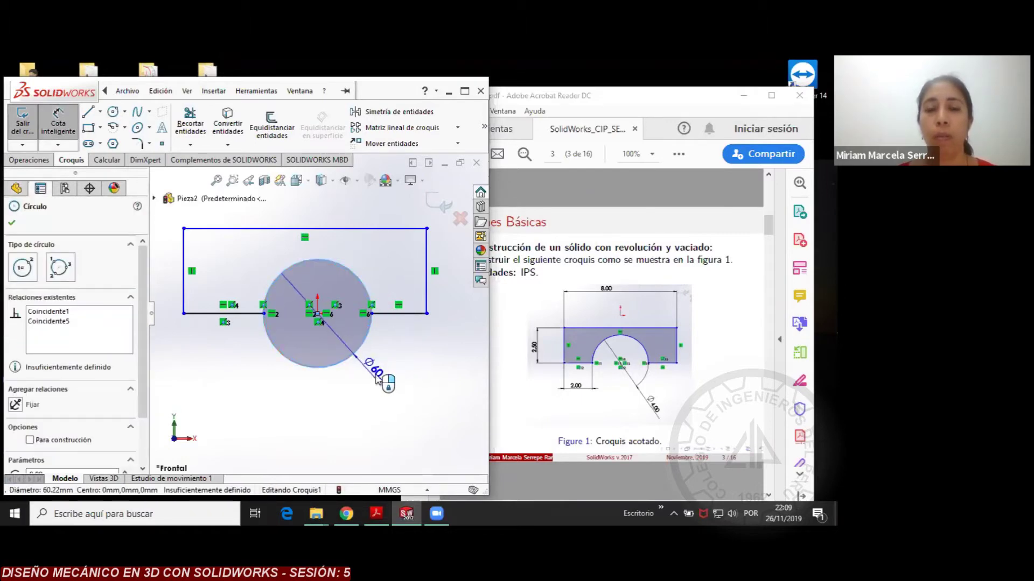
click(387, 378)
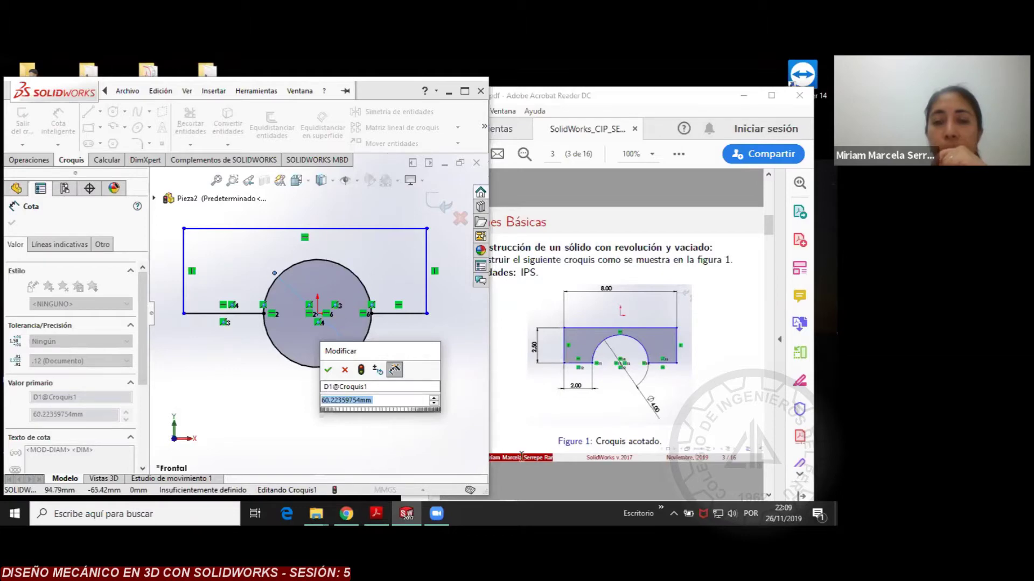
Accept the 60.22 mm value so the circle shows Ø60.22
click(443, 89)
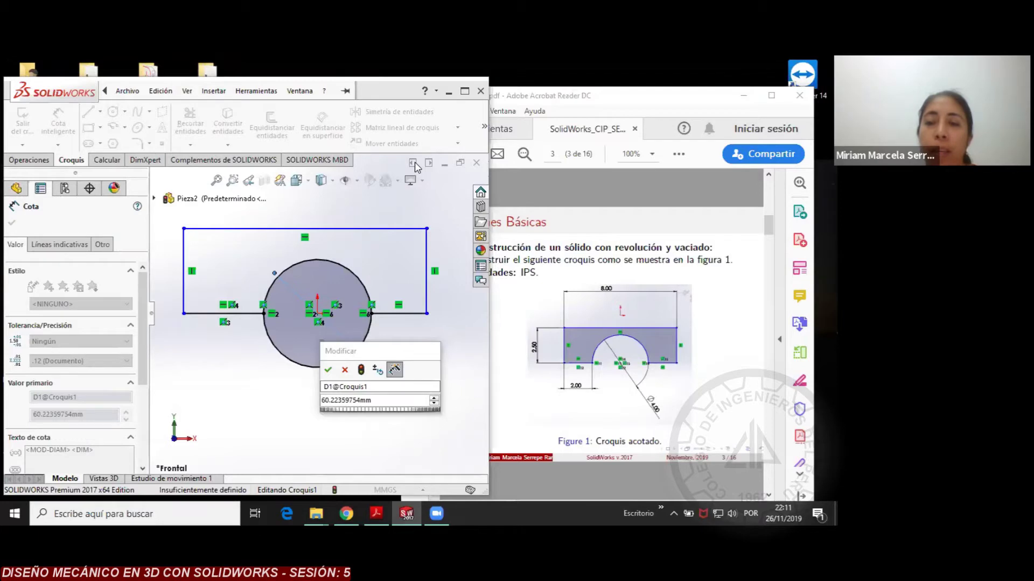
click(547, 98)
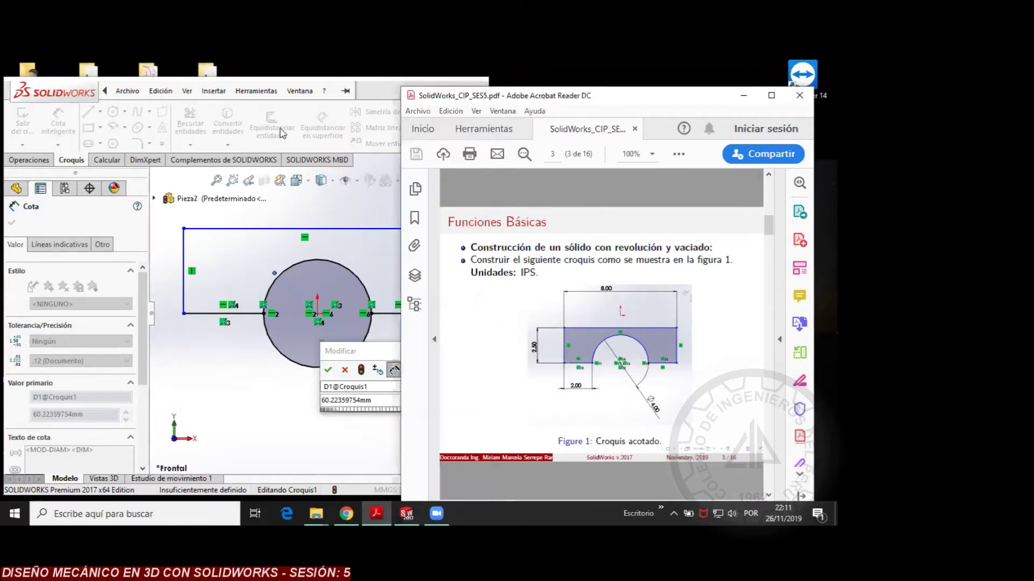
click(243, 386)
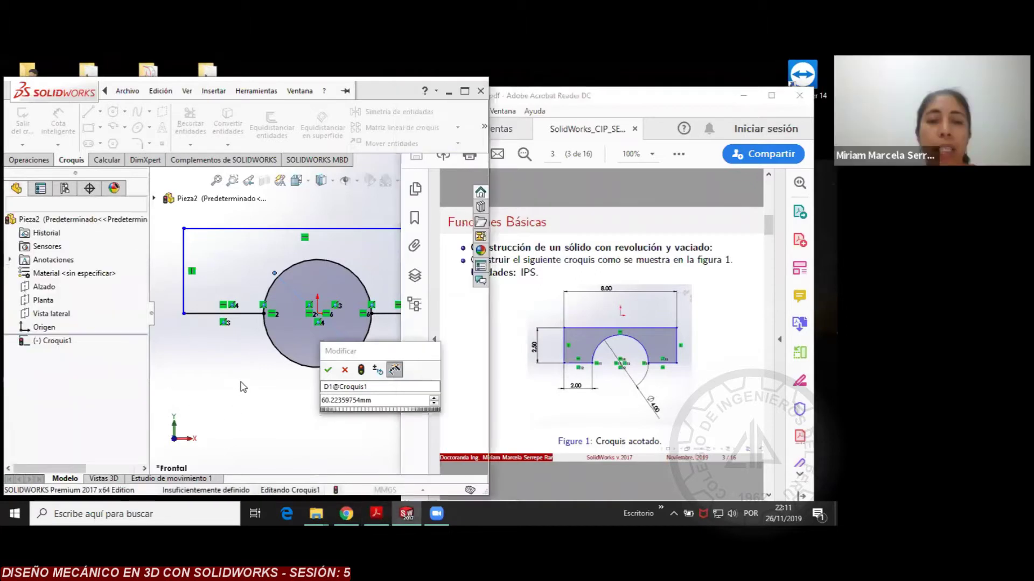
click(329, 370)
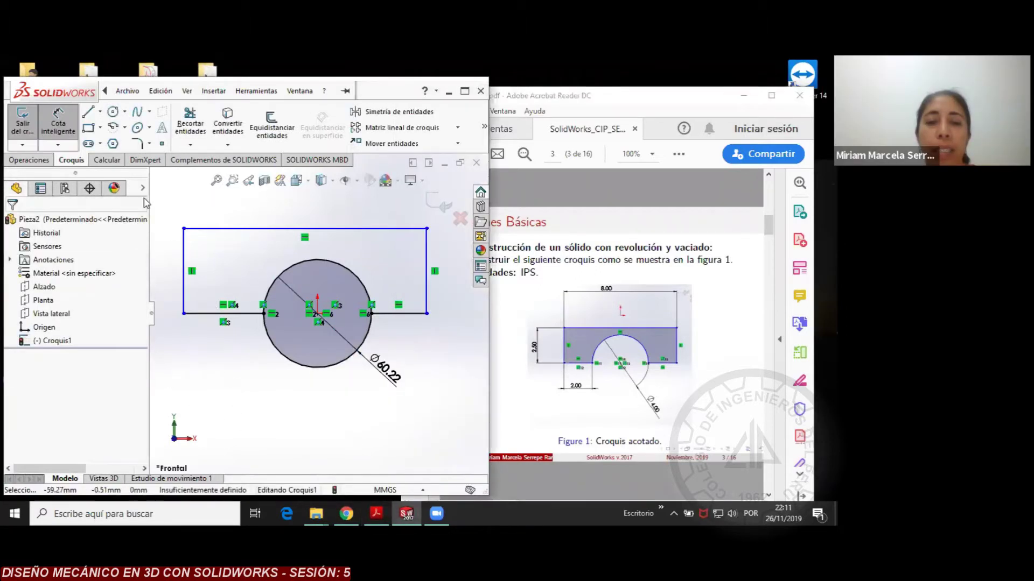
click(128, 90)
click(144, 111)
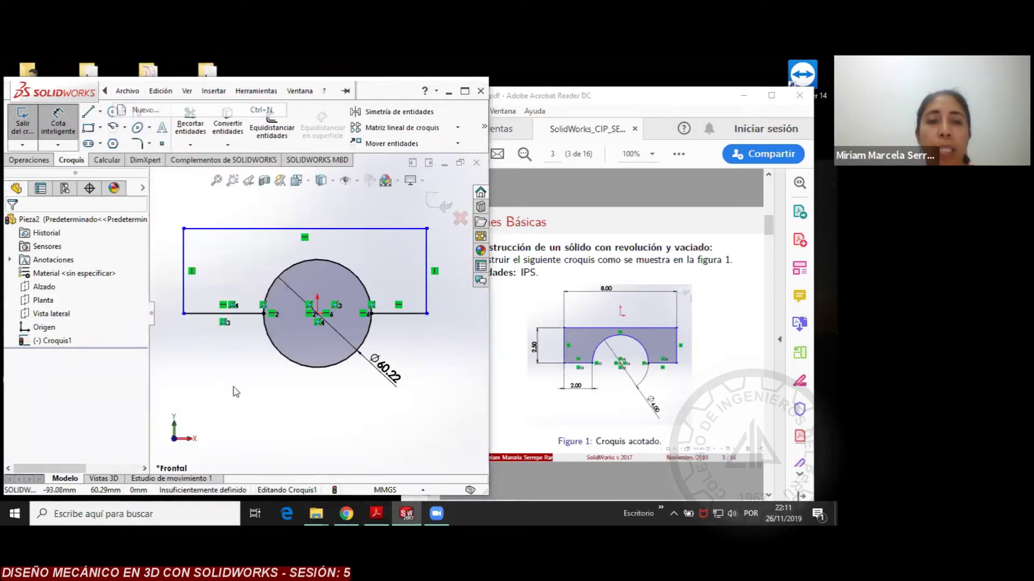
Create a new part, Pieza3, and switch its units from MMGS to IPS
click(359, 401)
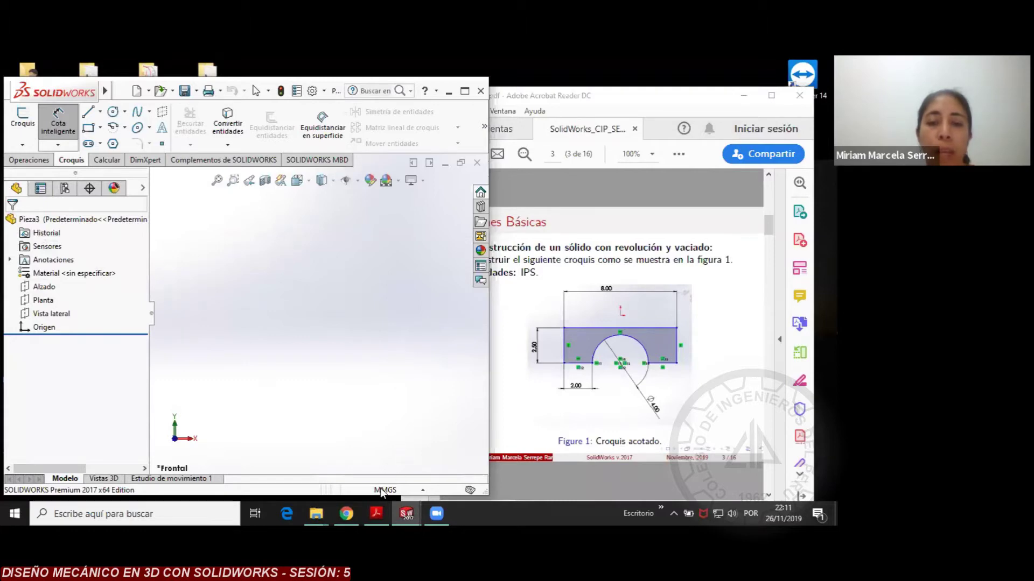
click(425, 490)
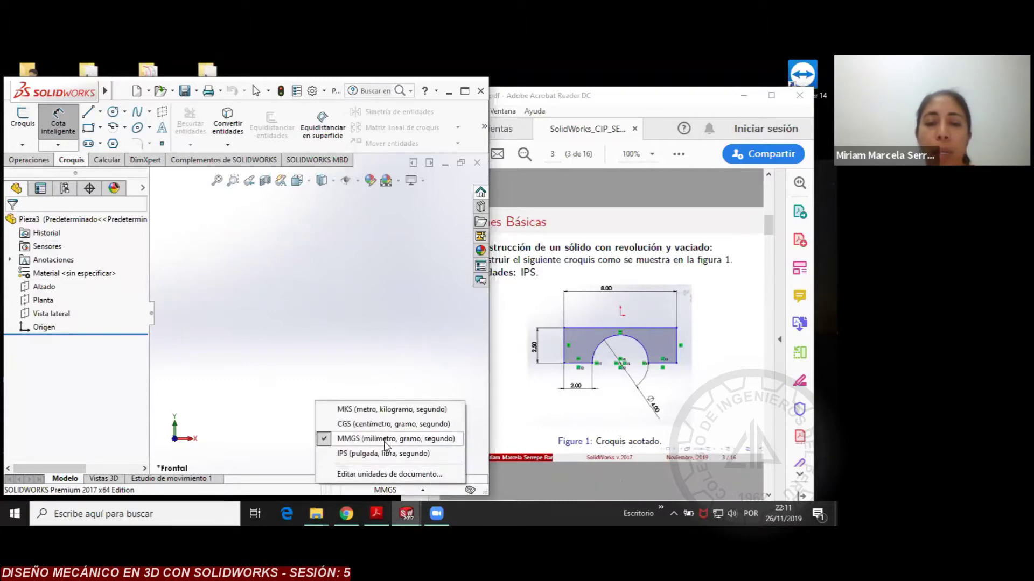
click(326, 456)
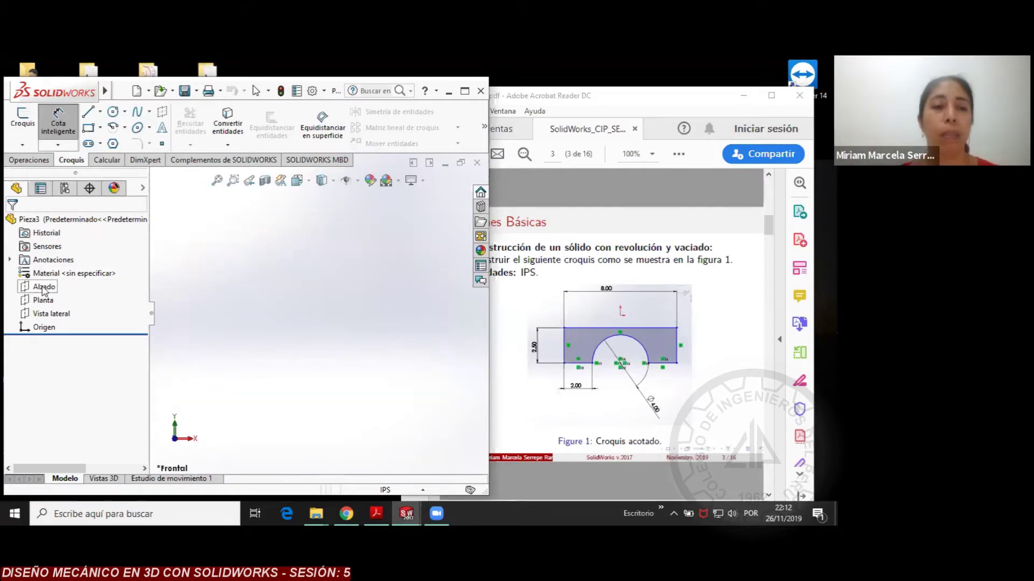
Sketch a circle centred at the origin on the Alzado plane
key(Escape)
click(45, 287)
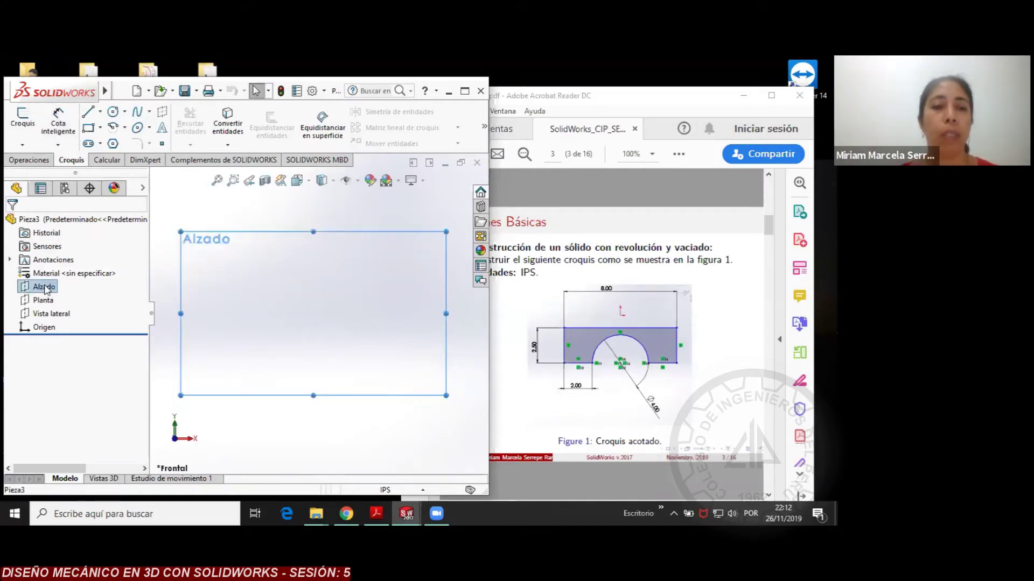
click(112, 111)
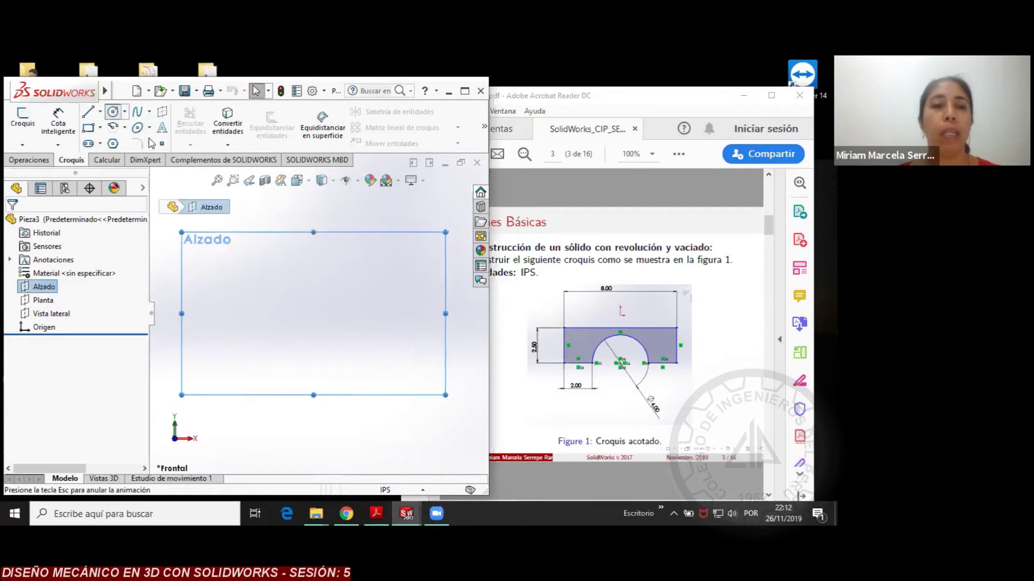
click(318, 312)
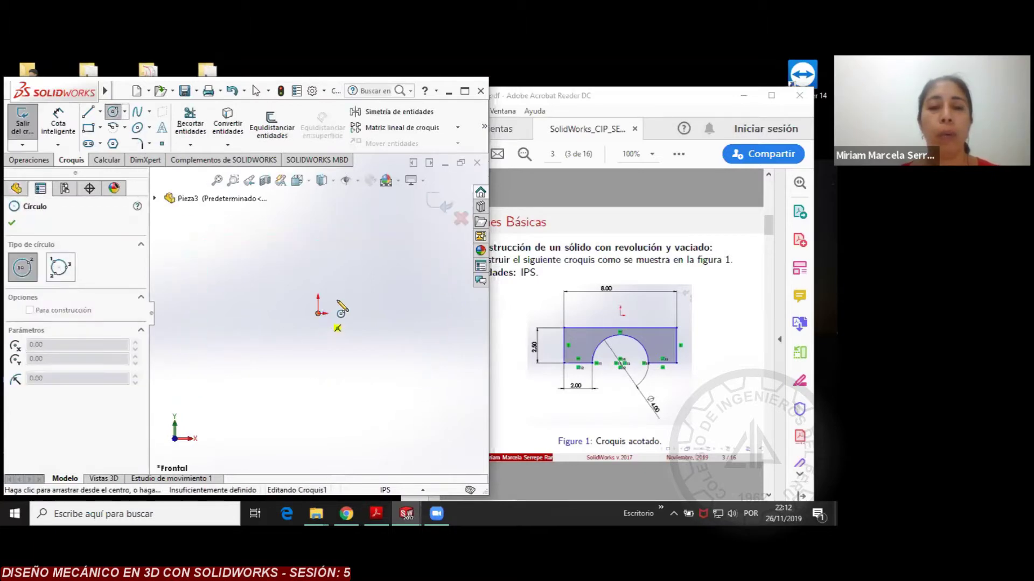
click(348, 291)
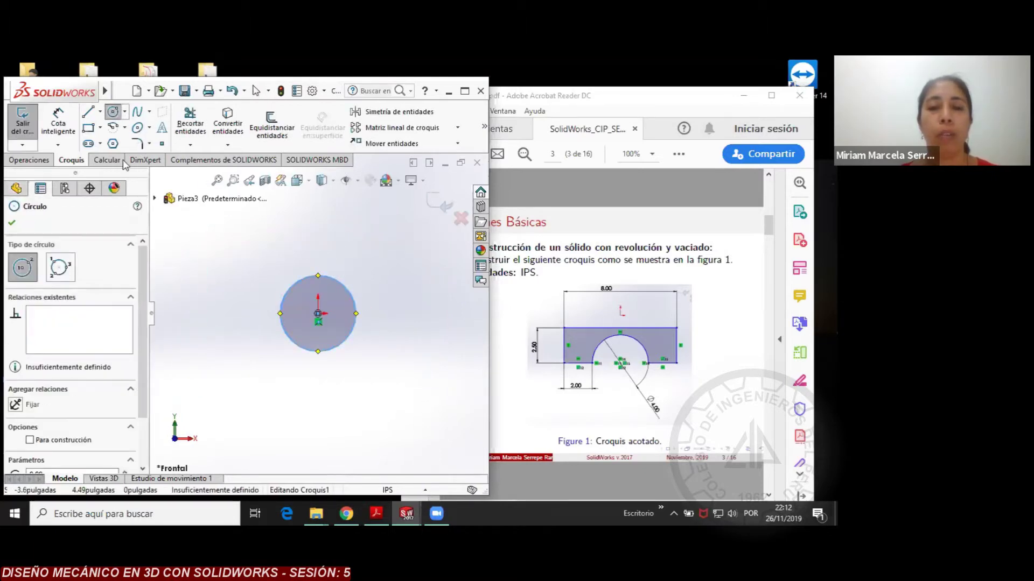
key(Escape)
Dimension the circle's diameter to 4 in
click(58, 124)
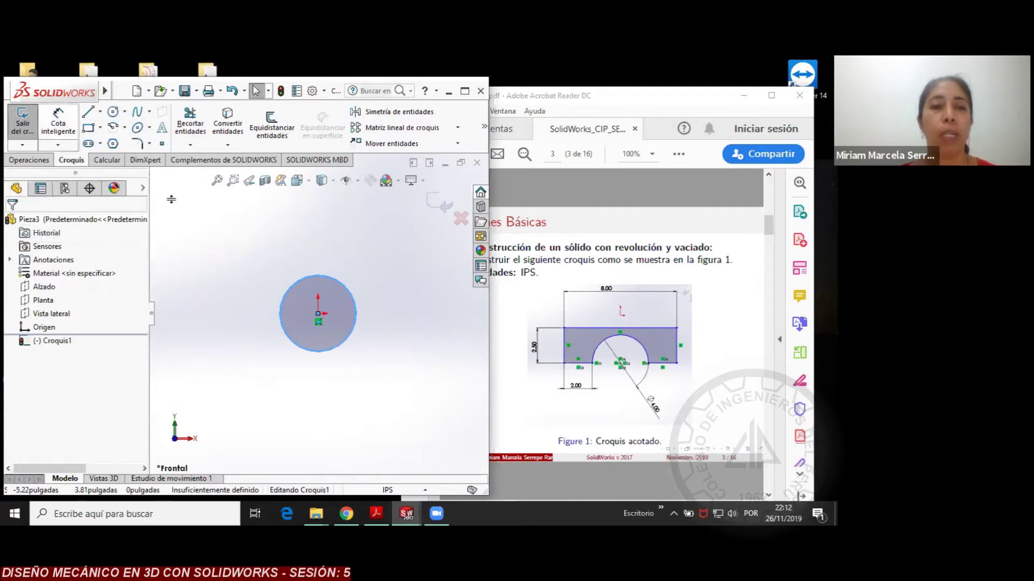
click(341, 347)
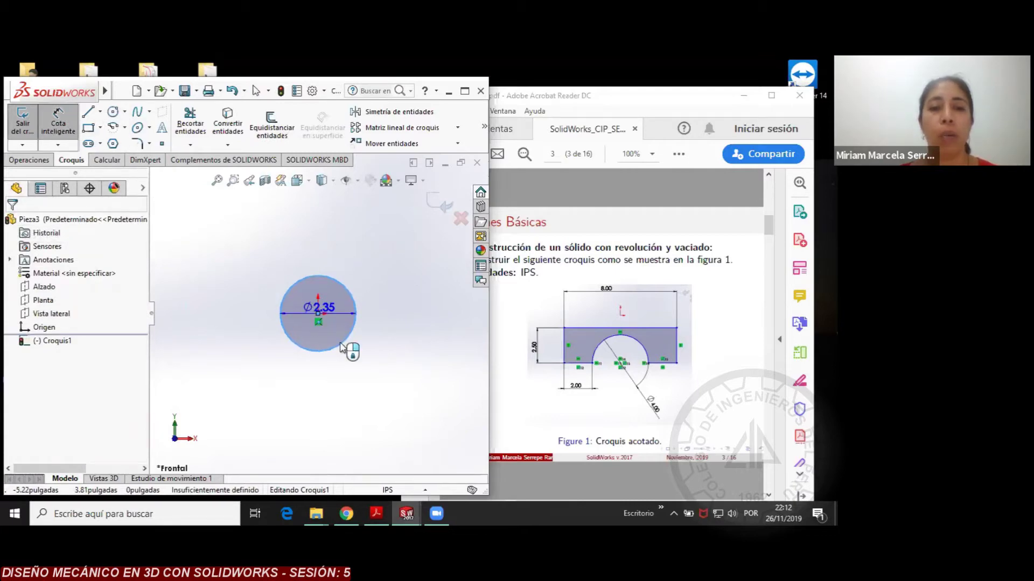
click(365, 370)
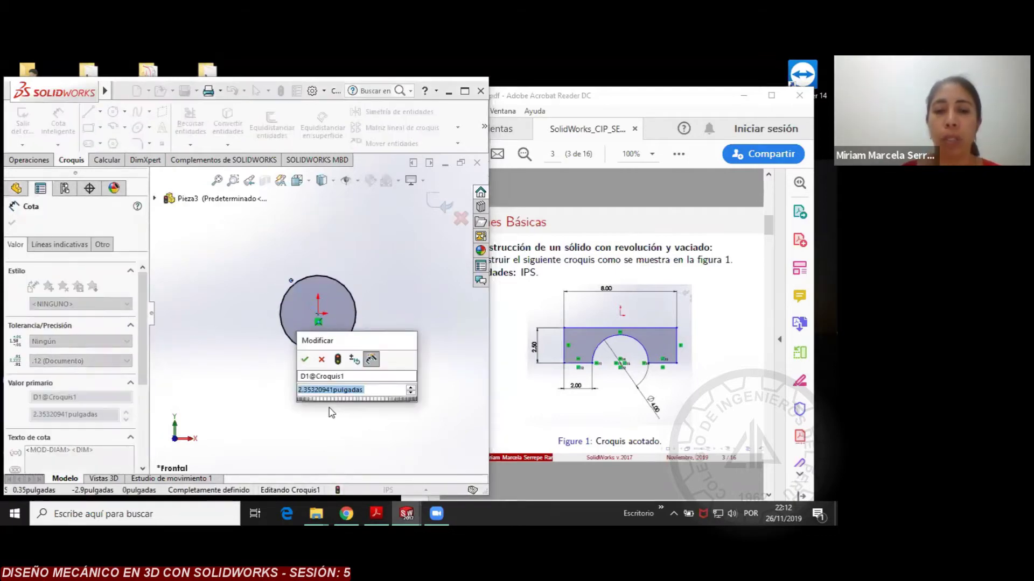
text(4)
key(Return)
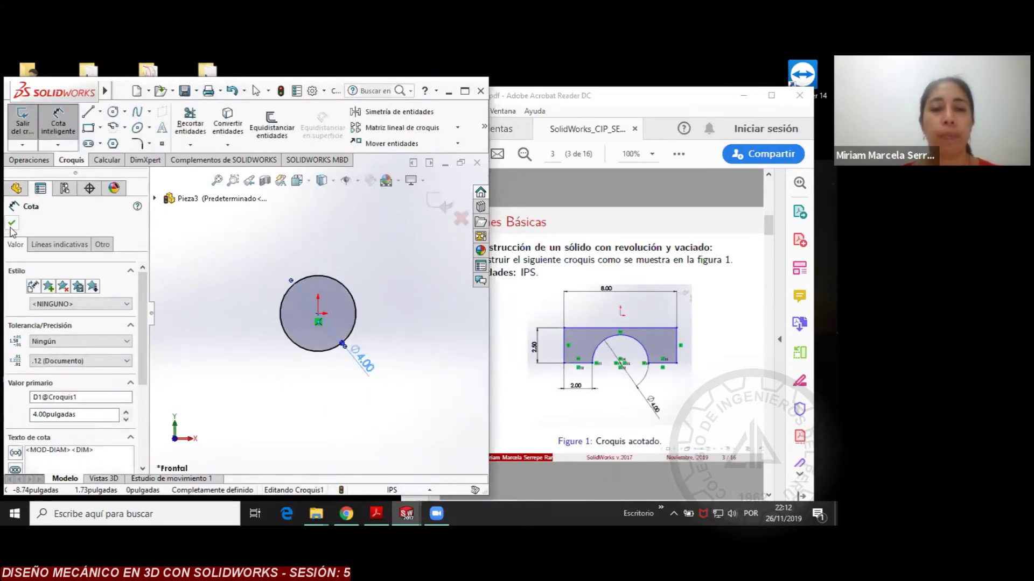
key(Escape)
key(Escape)
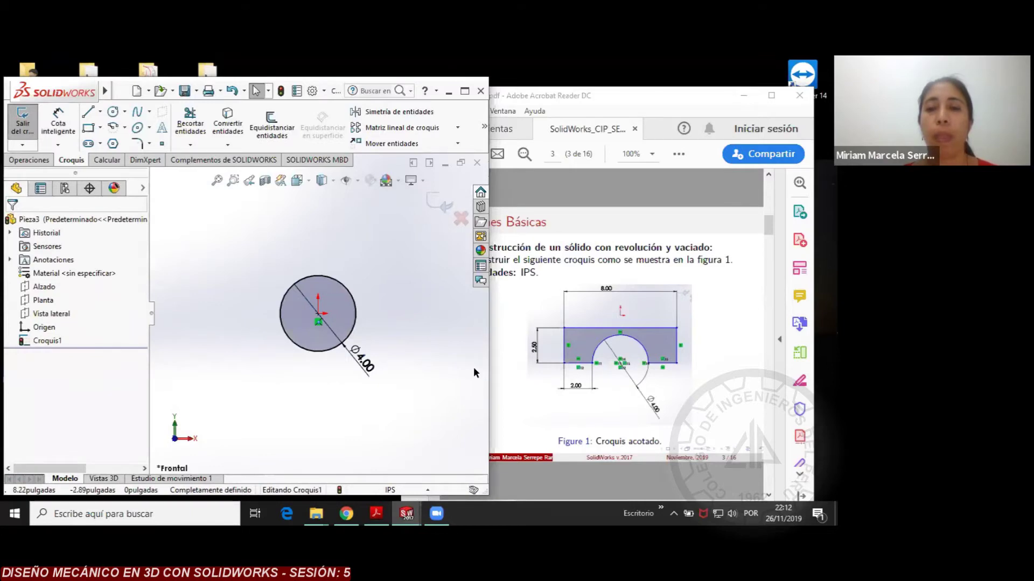
click(592, 86)
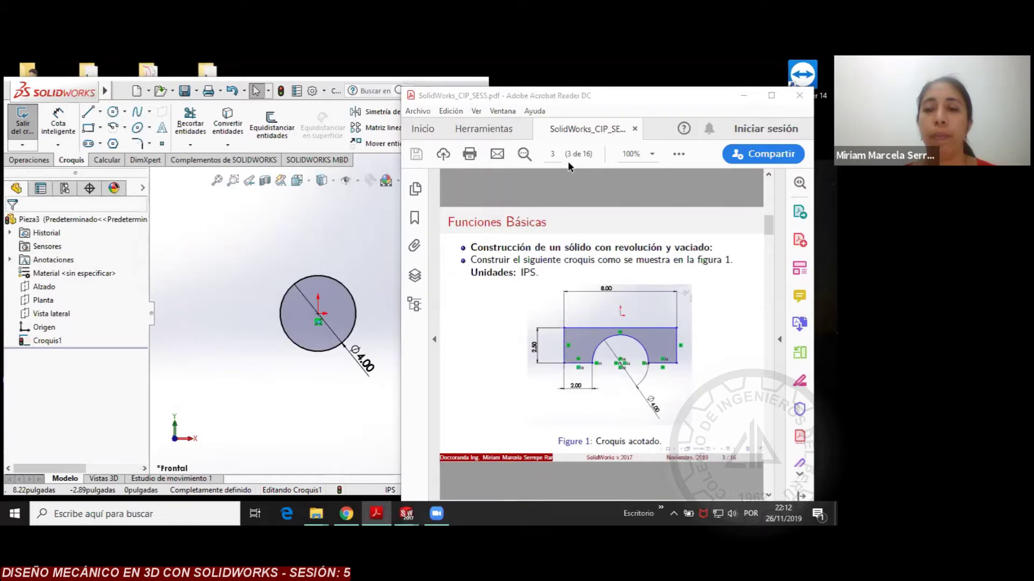
Bring the exercise PDF forward and shift its window slightly up and right
click(506, 308)
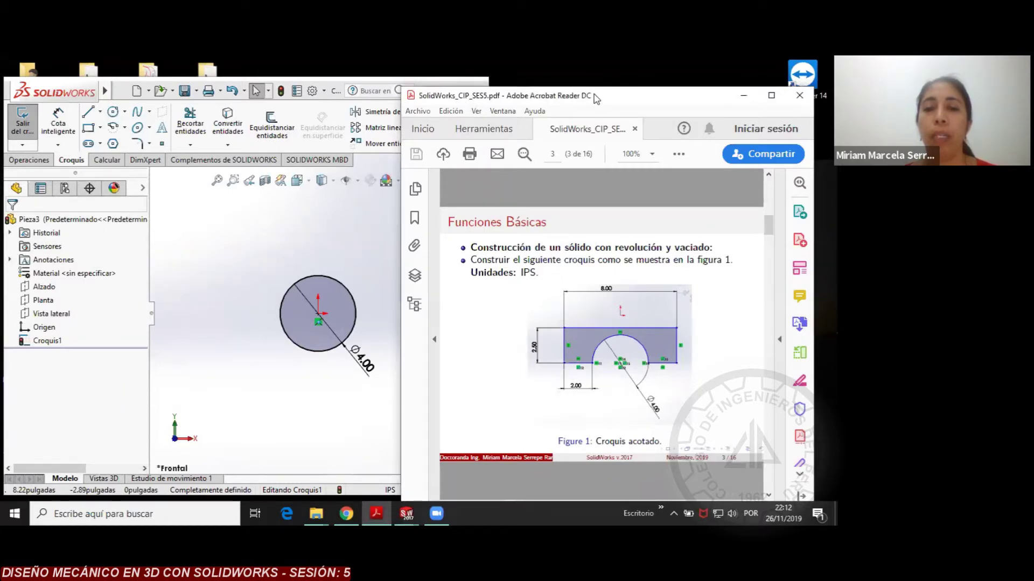
drag(598, 101, 614, 90)
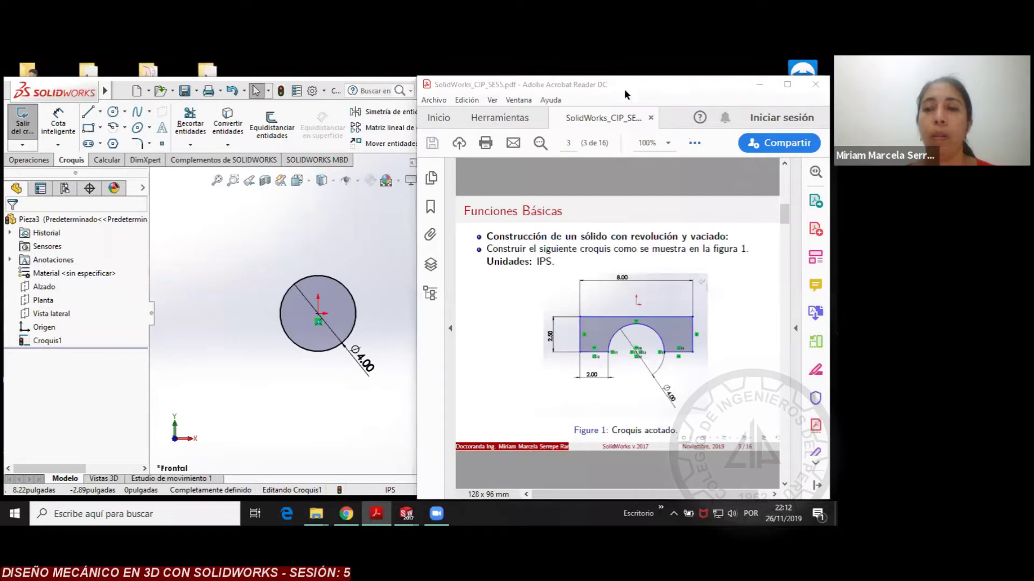
Draw a closed rectangular line outline above the Ø4.00 circle, meeting its left and right edges
drag(625, 94, 619, 77)
click(88, 111)
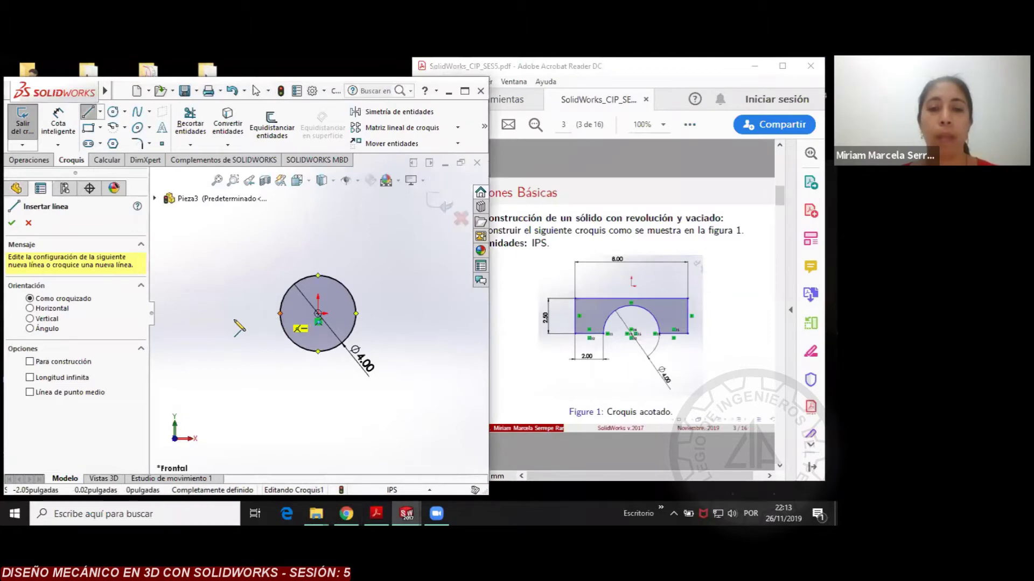
click(280, 313)
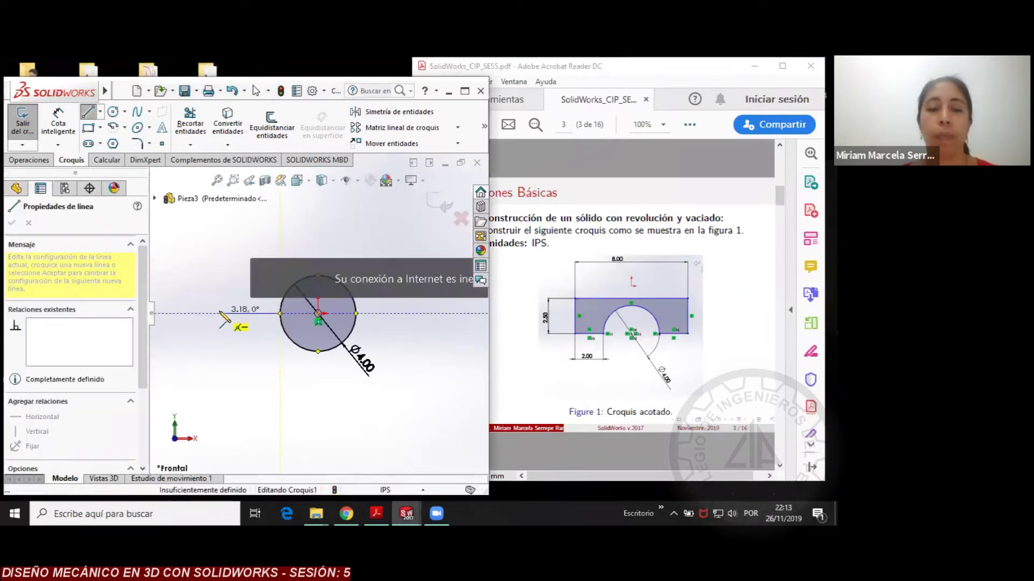
click(219, 313)
click(219, 251)
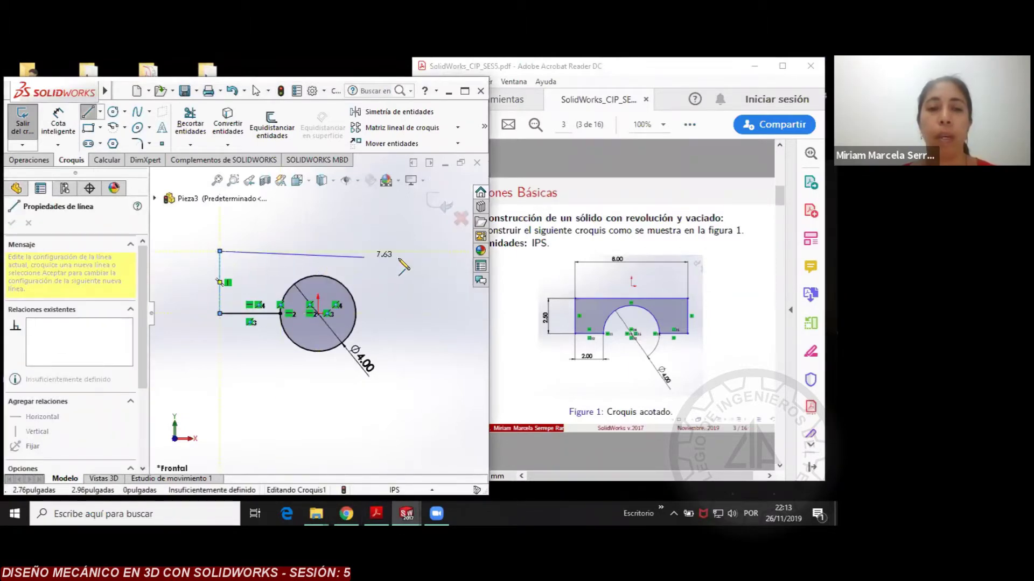
click(405, 252)
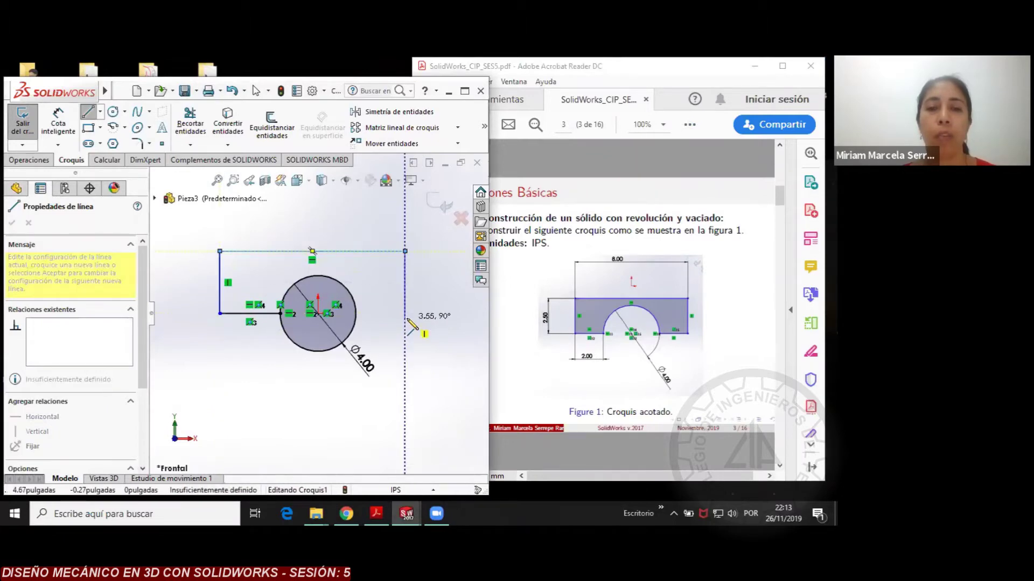
click(405, 313)
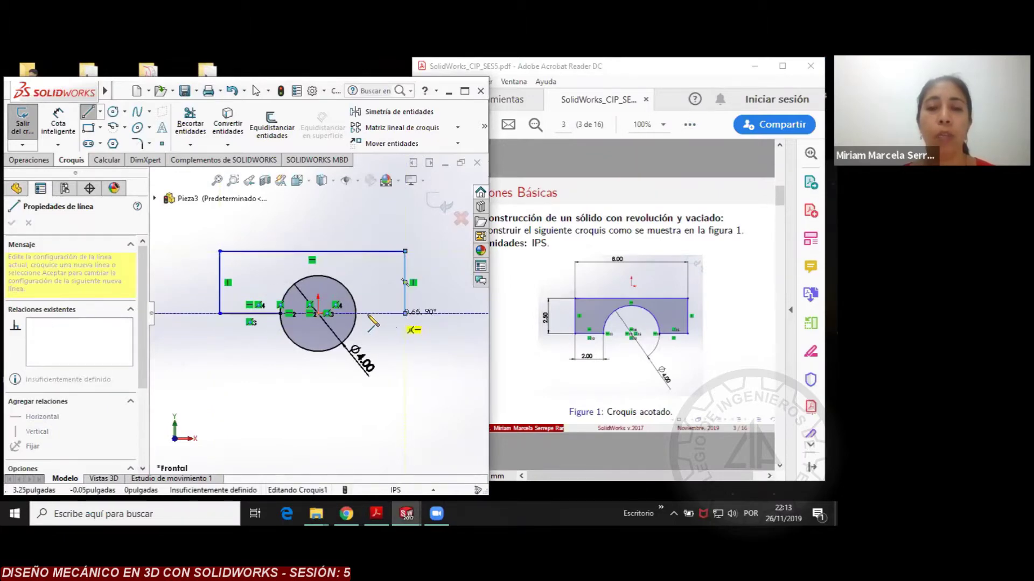
click(355, 313)
right_click(386, 282)
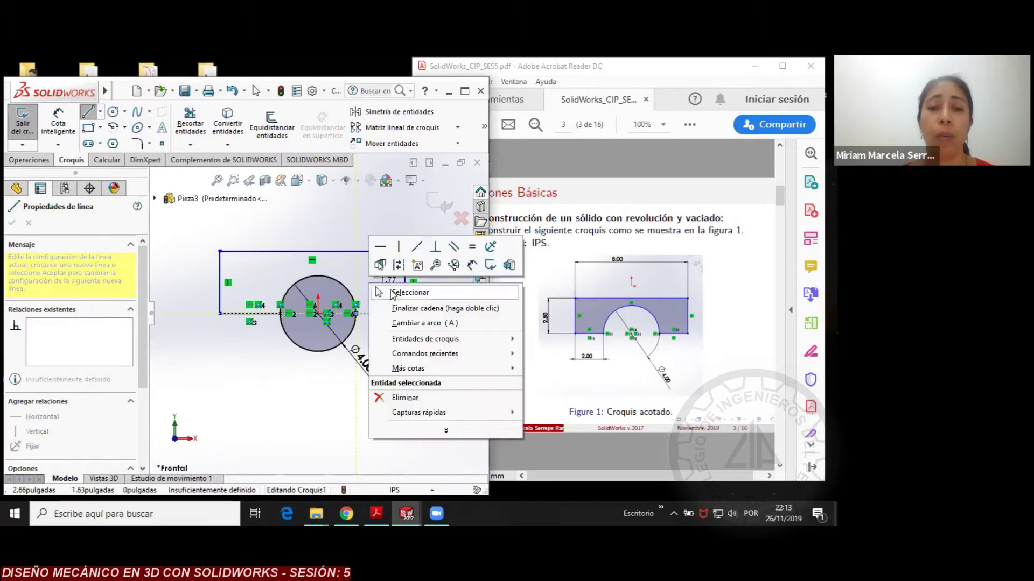
click(388, 289)
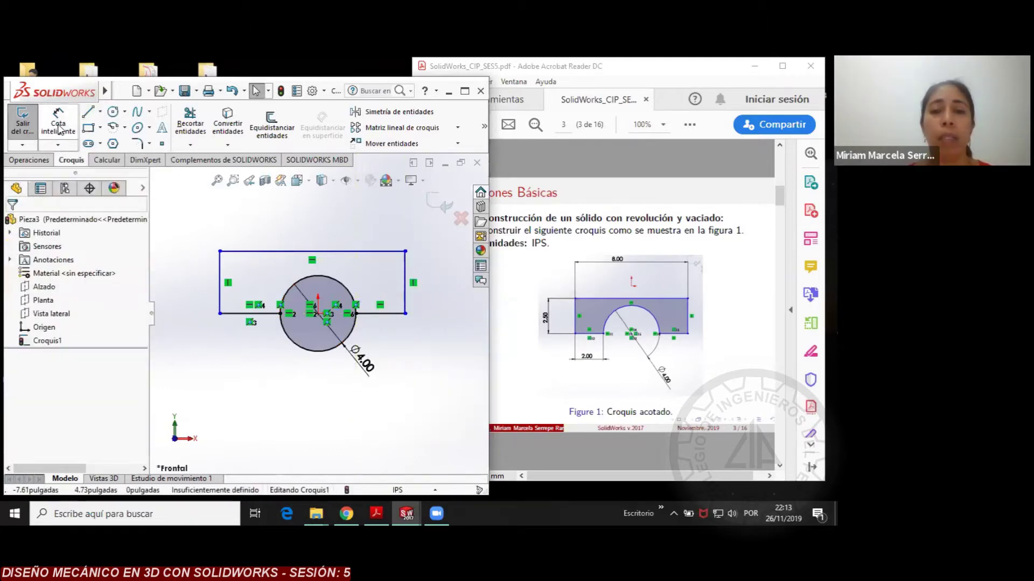
click(59, 129)
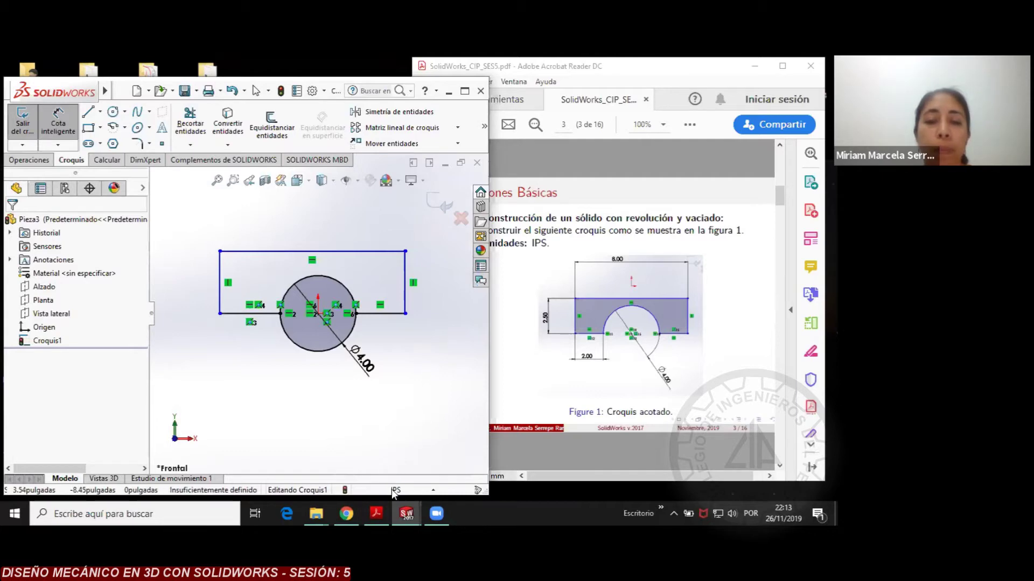
mouse_move(406, 513)
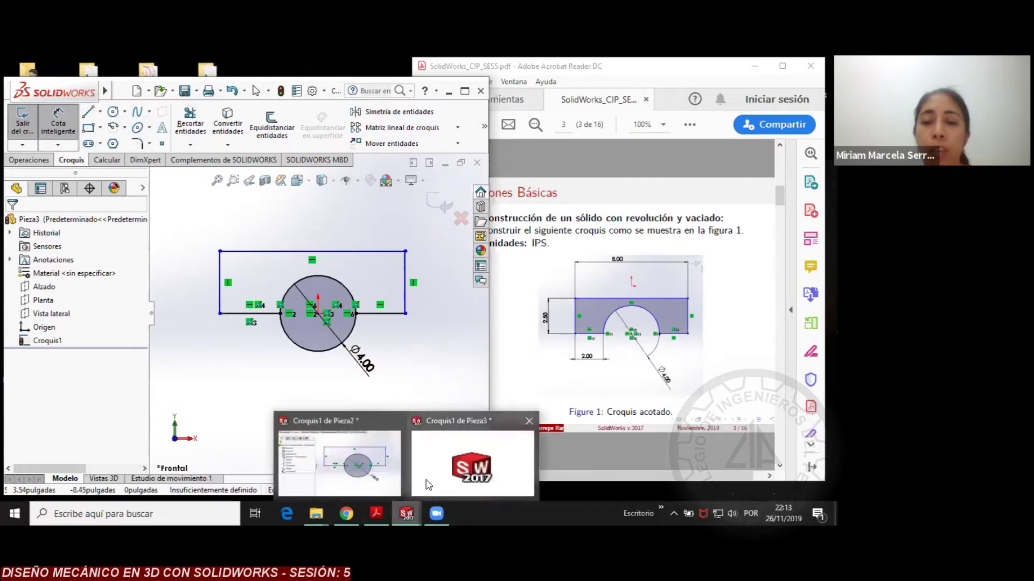
click(437, 512)
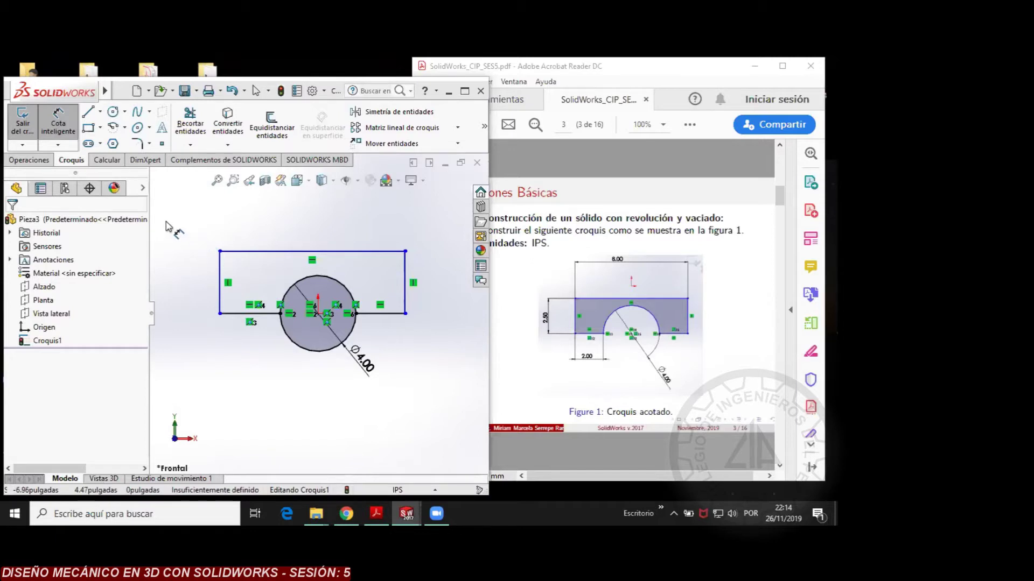
key(Escape)
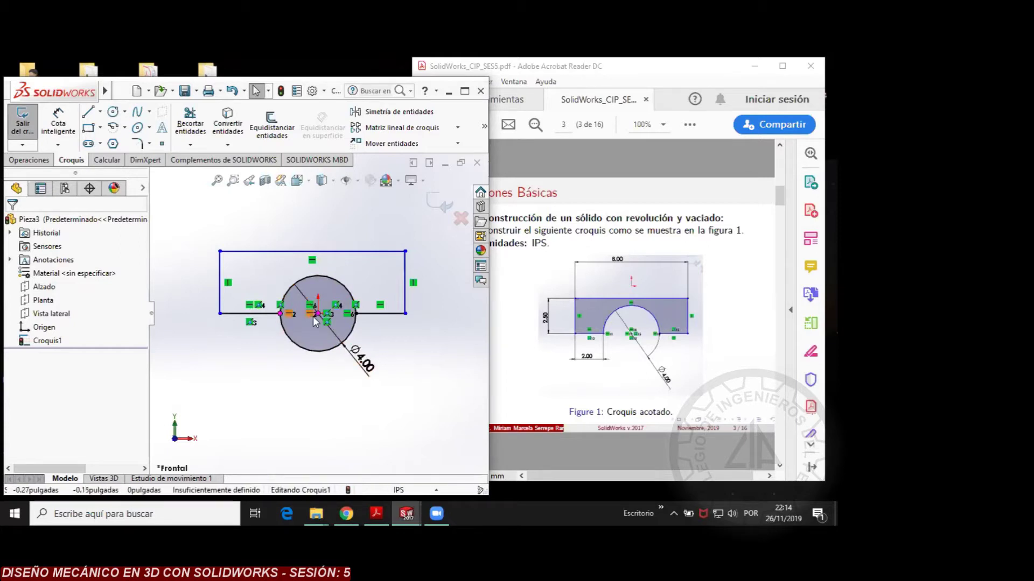
scroll(317, 323, up, 2)
scroll(318, 322, down, 4)
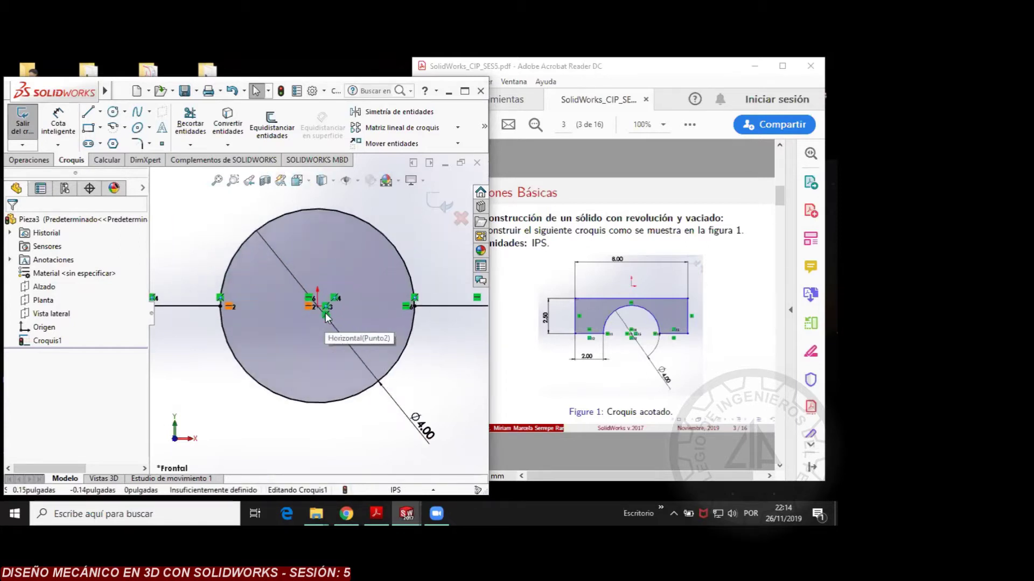
scroll(325, 318, up, 2)
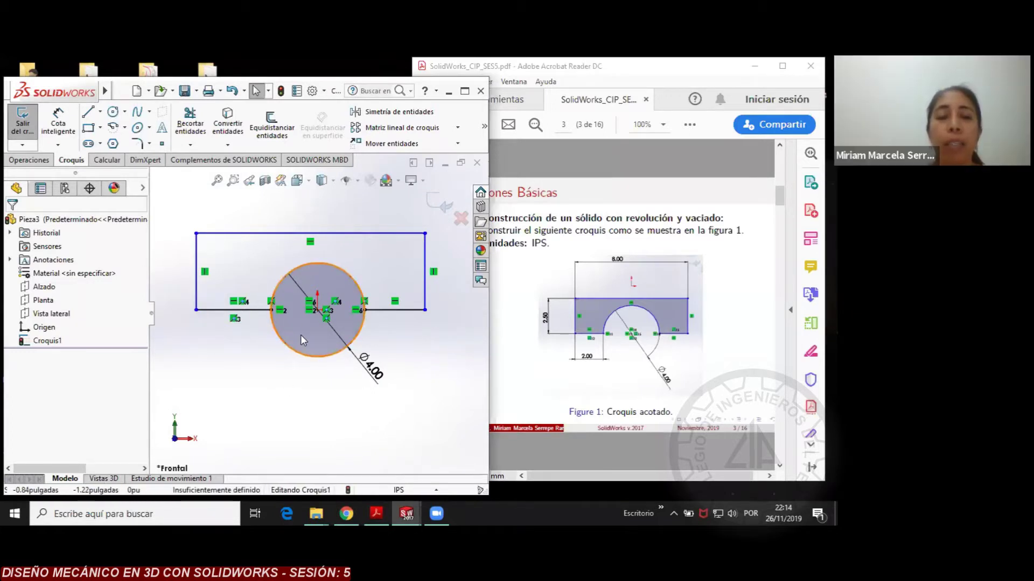
scroll(272, 323, down, 2)
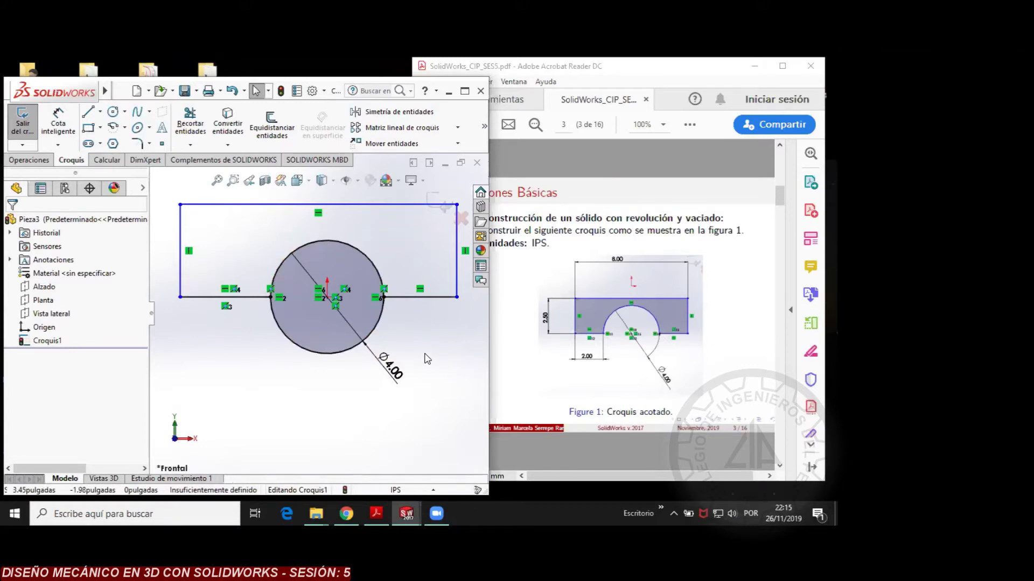
click(476, 163)
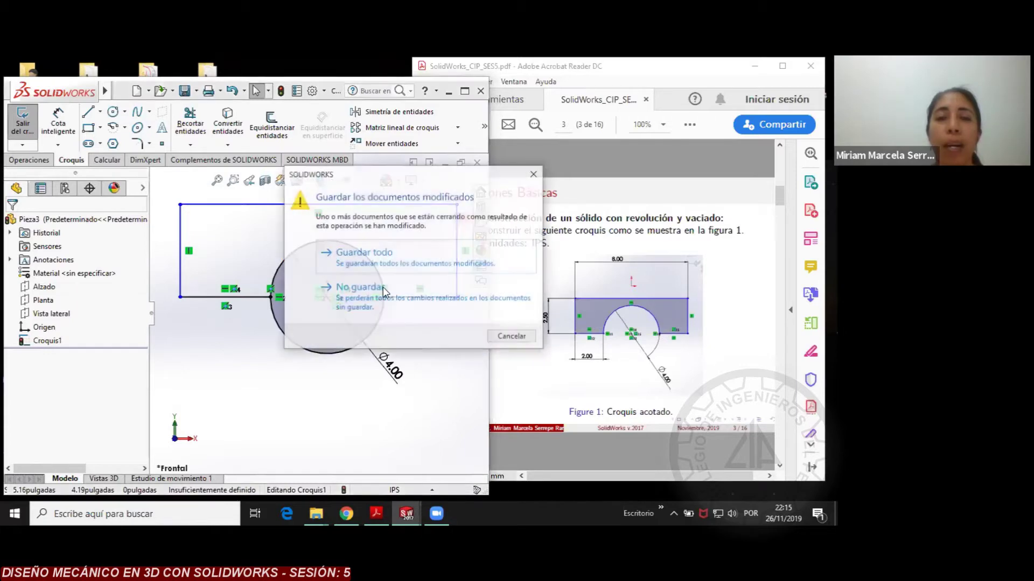
Close Pieza3 and Pieza2 without saving and create a new part, Pieza4
click(377, 290)
click(476, 163)
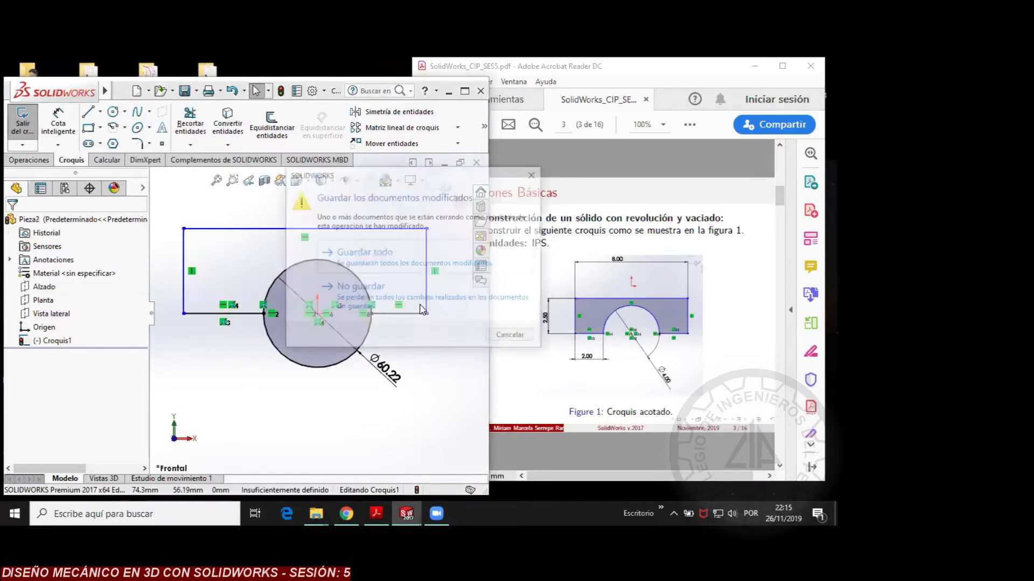
click(409, 302)
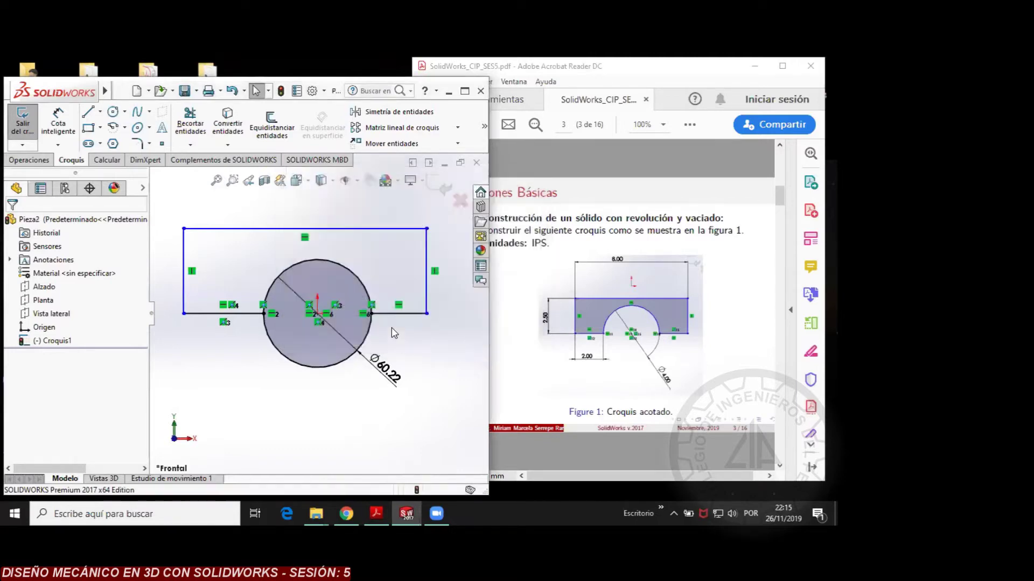
key(ctrl+n)
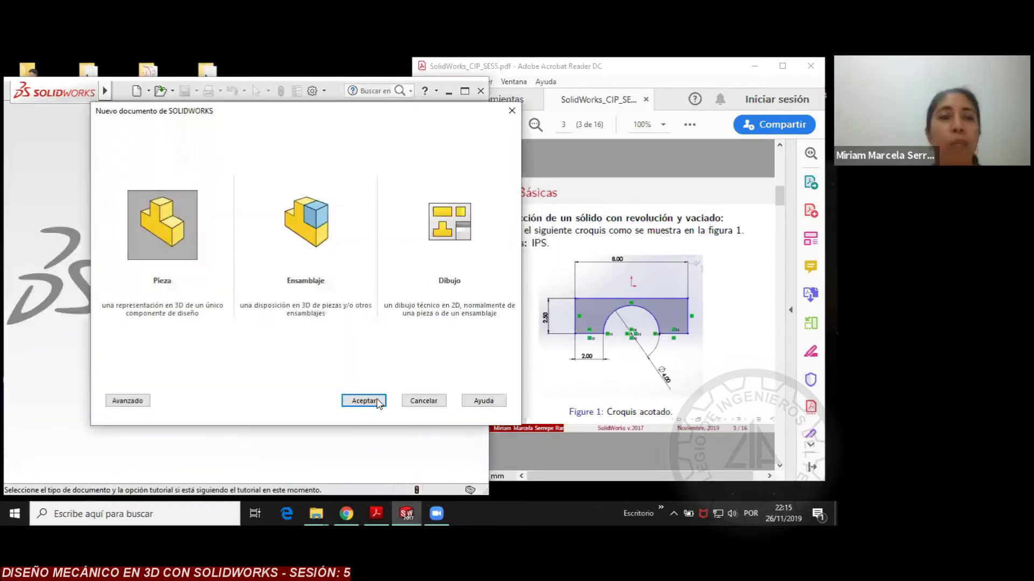
click(376, 401)
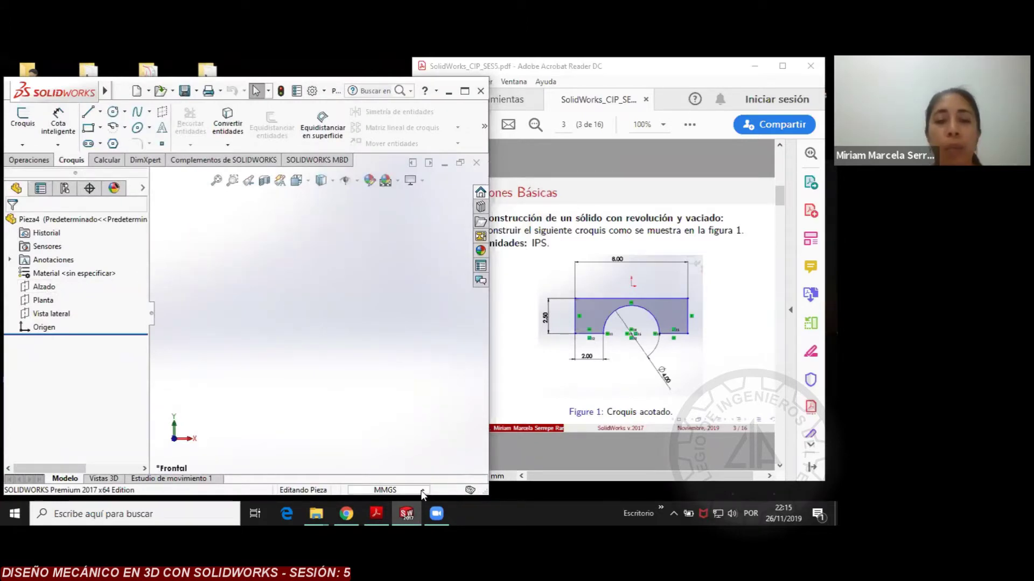
Switch Pieza4 to IPS units and begin a circle sketch on the Alzado plane
click(393, 489)
click(334, 452)
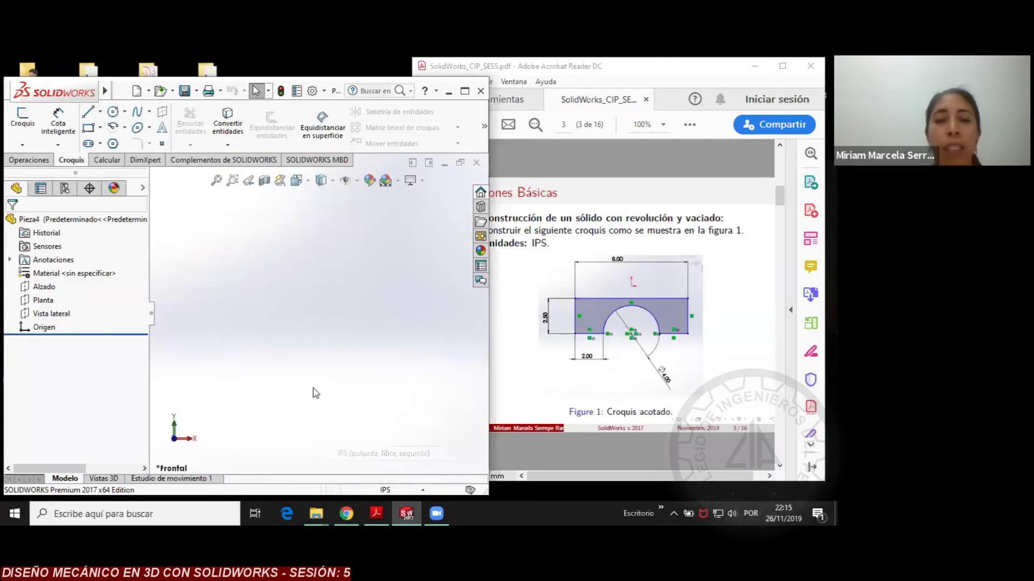
click(35, 288)
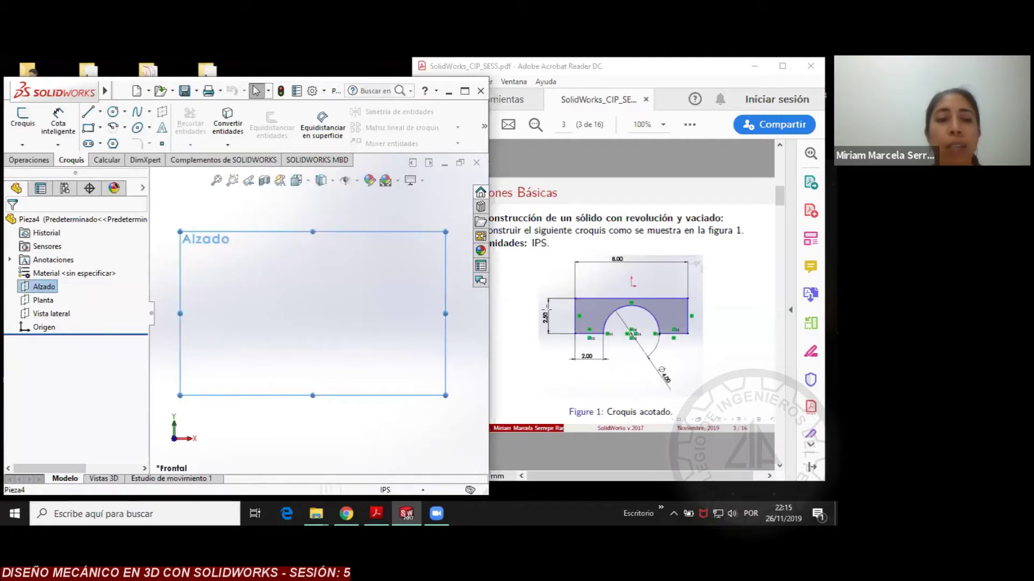
click(626, 82)
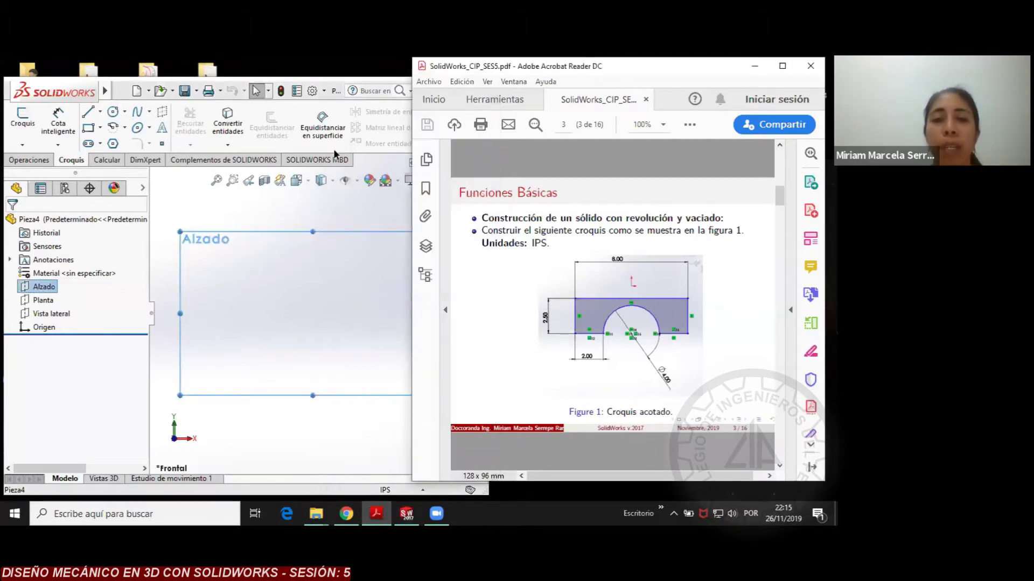
drag(641, 66, 351, 85)
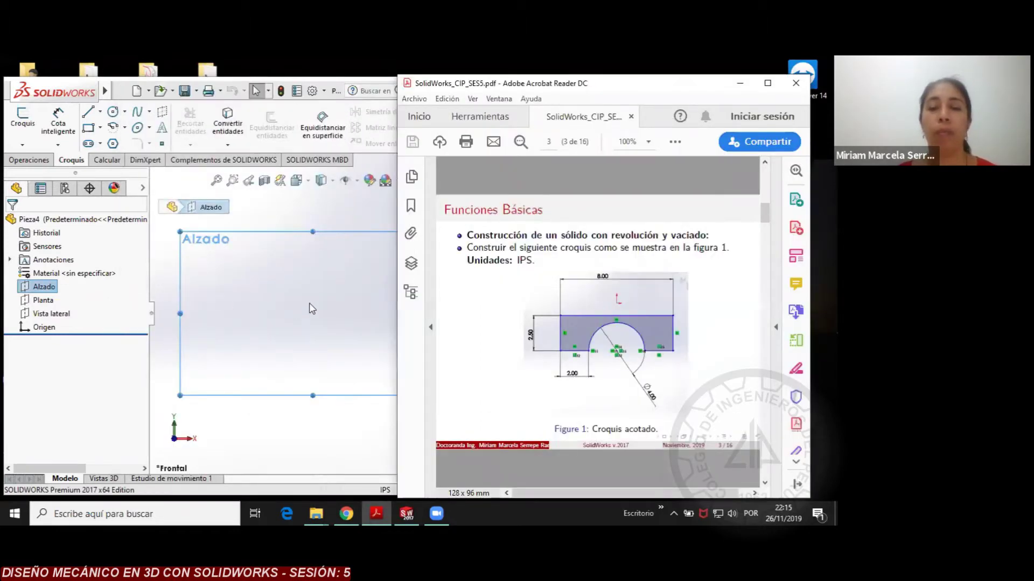
click(113, 111)
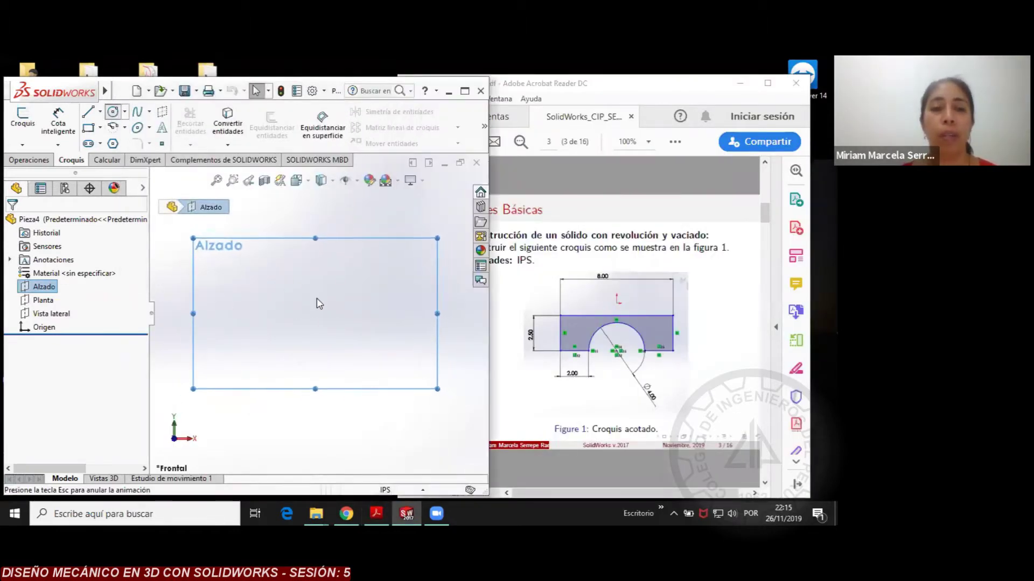
Draw a circle centred on the Alzado plane's bottom-edge midpoint, below the origin
click(318, 383)
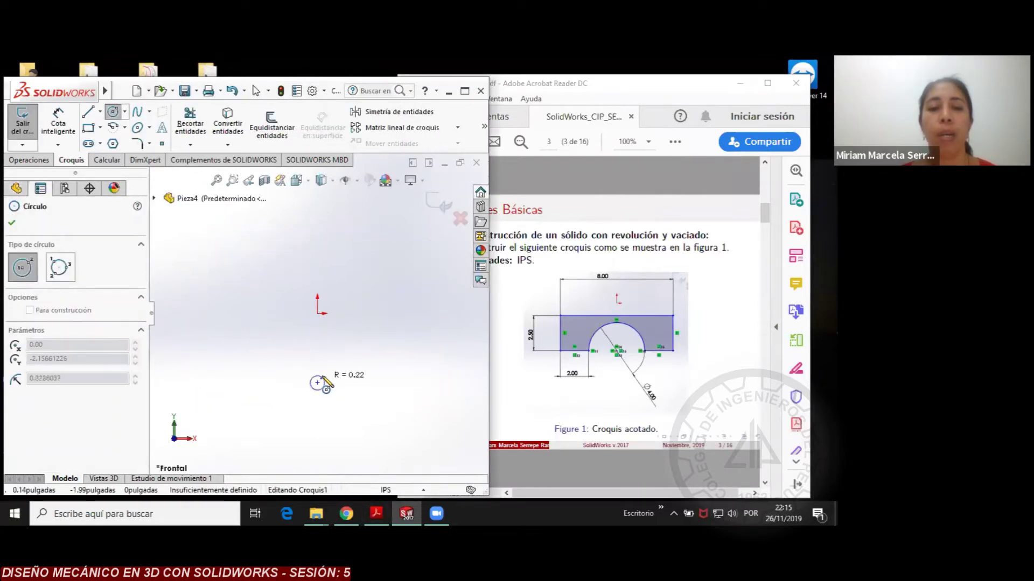
click(339, 351)
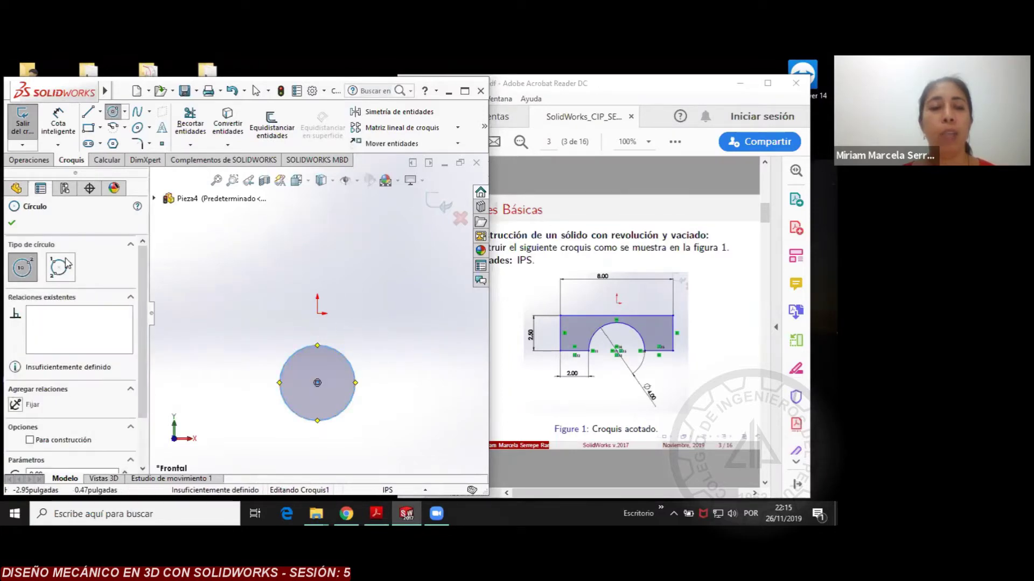
key(Escape)
click(44, 287)
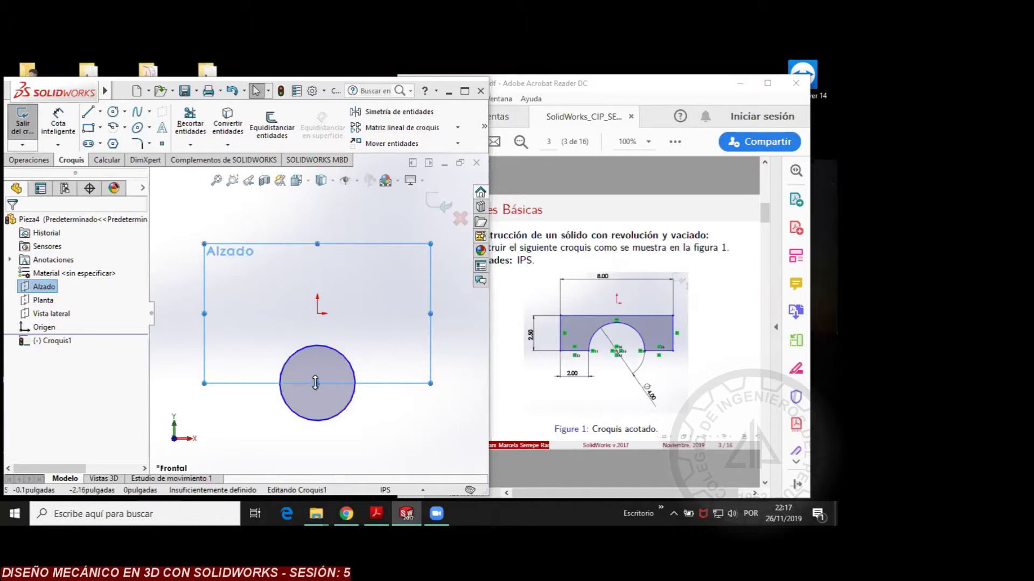
Drag the Alzado plane's bottom, left and right edges outward so the outline encloses the circle
drag(315, 384, 305, 442)
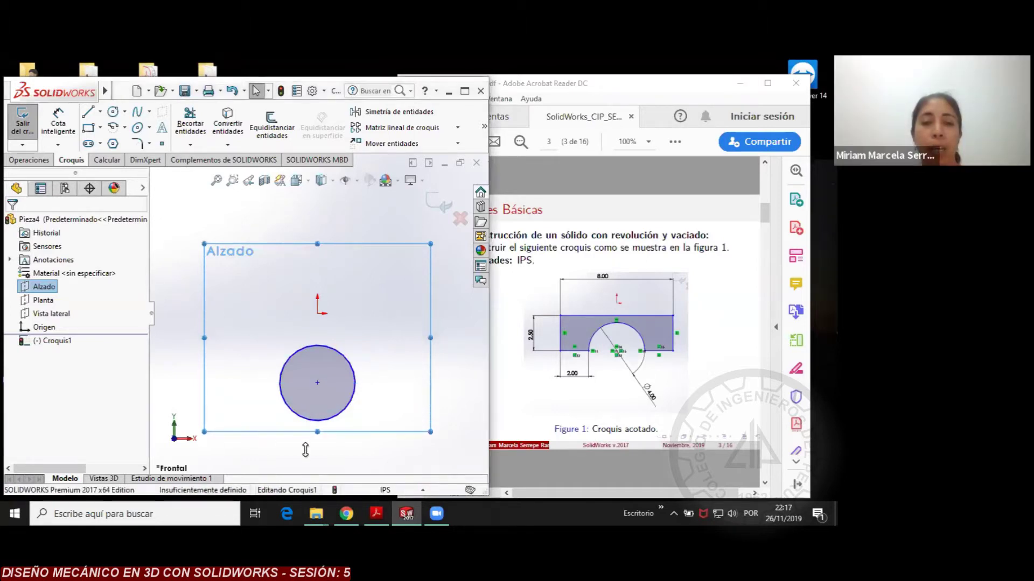
drag(208, 349, 186, 344)
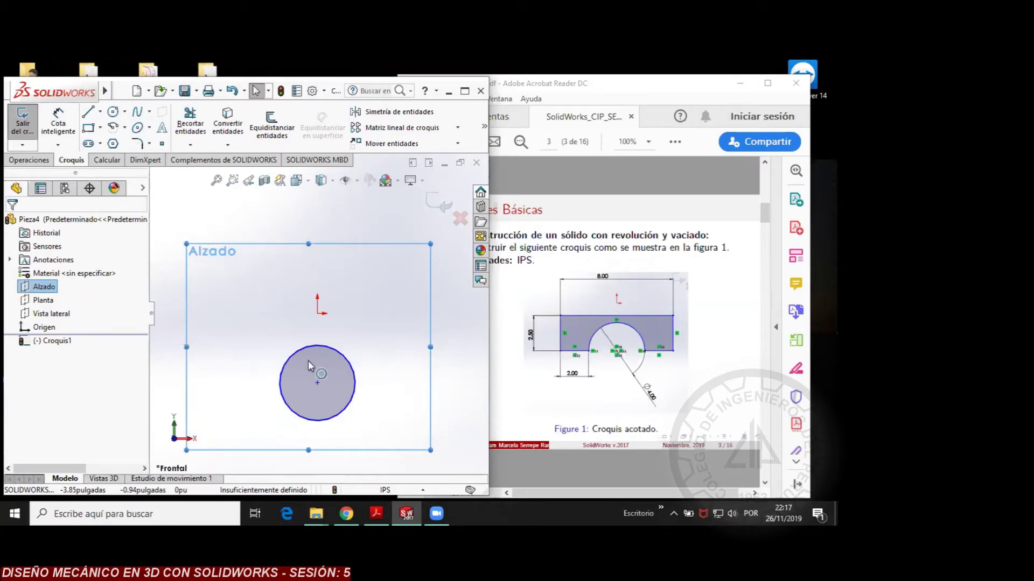
drag(431, 346, 458, 345)
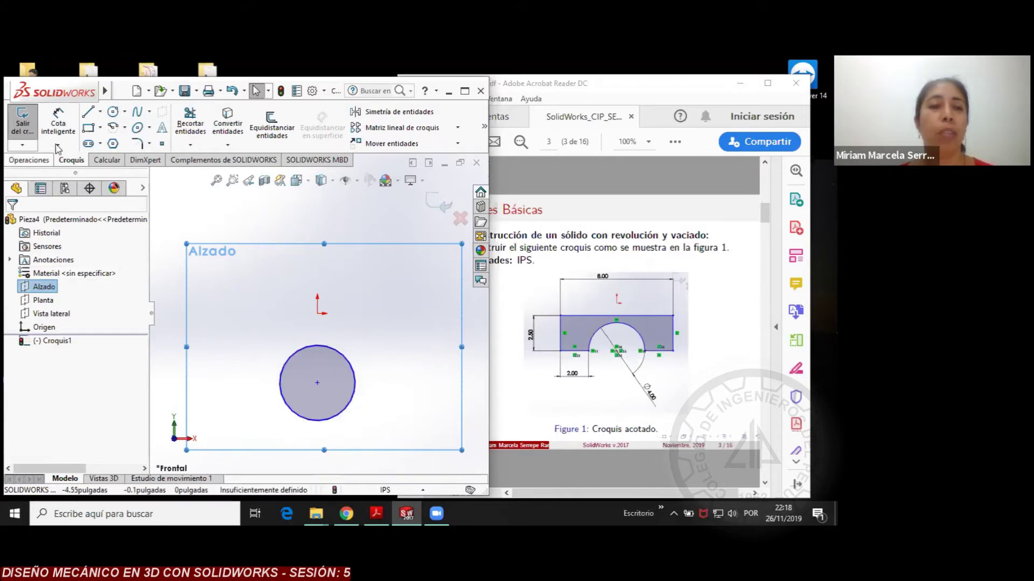
click(87, 111)
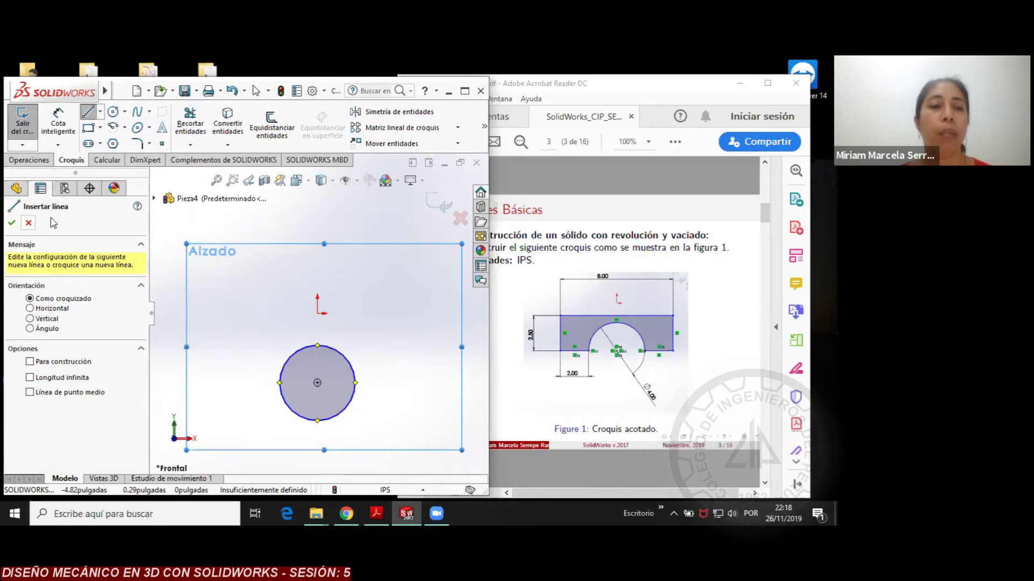
Give the circle a 4.00 in diameter dimension with Cota inteligente
click(57, 128)
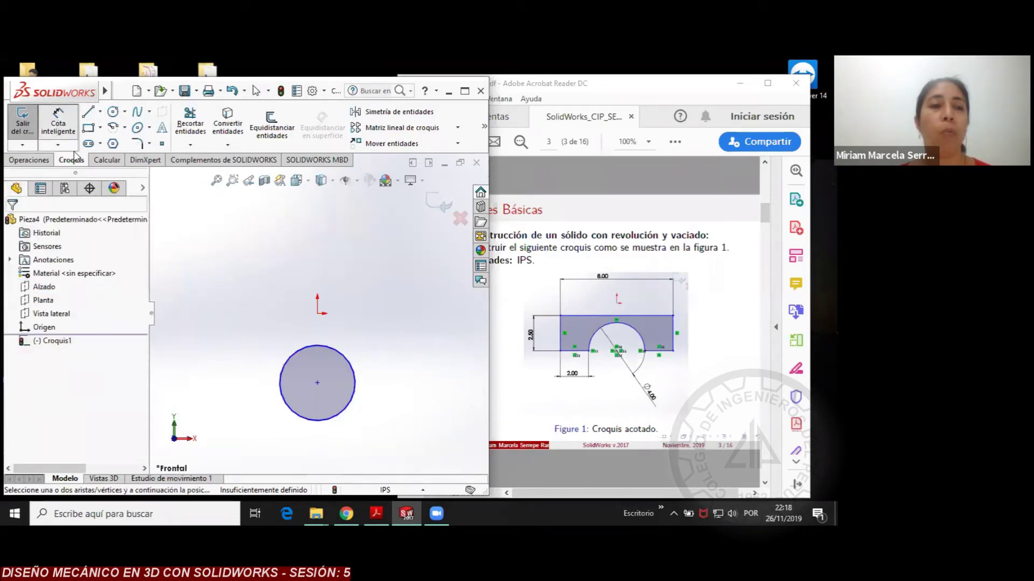
click(347, 398)
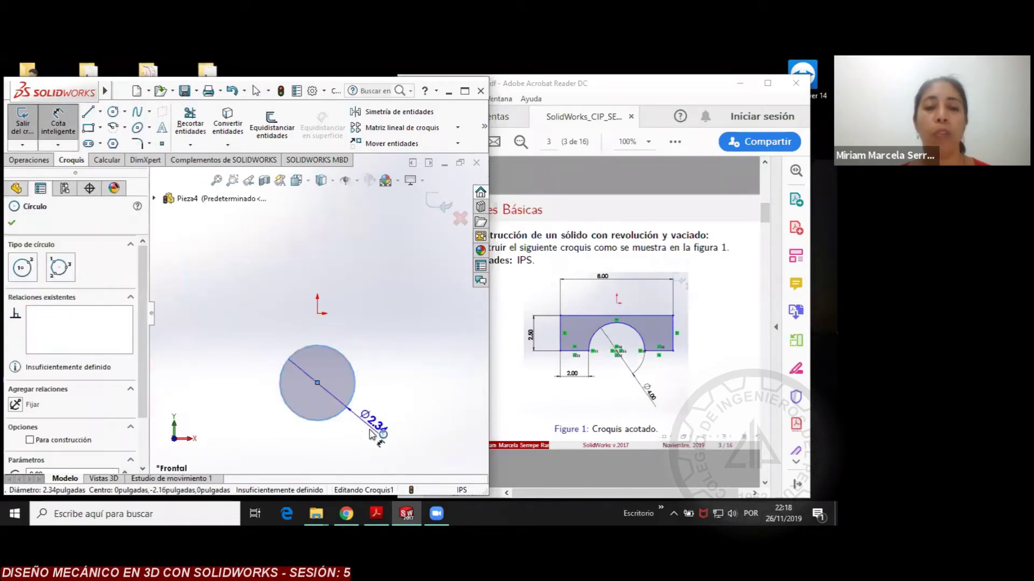
click(372, 430)
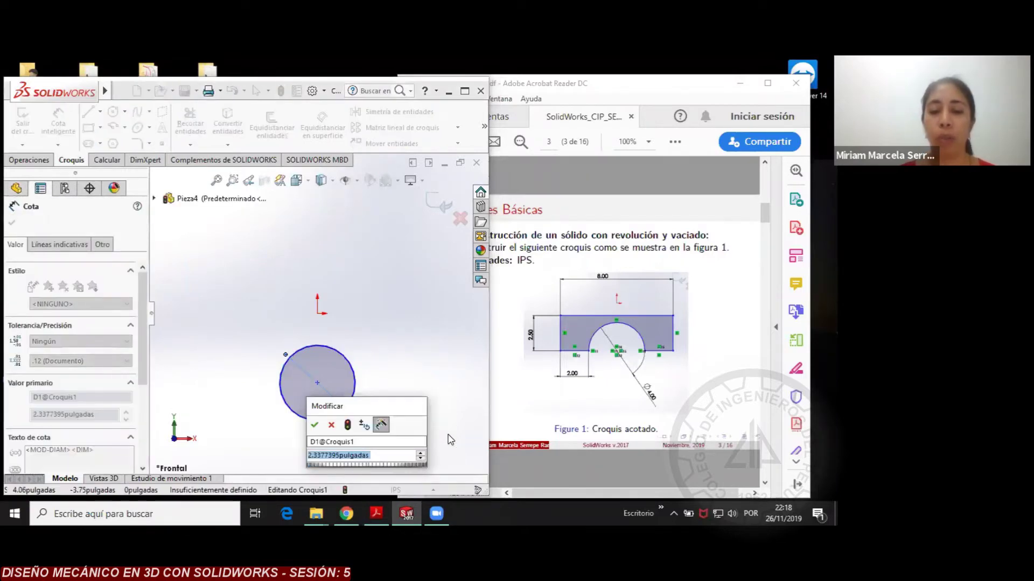
text(4)
key(Return)
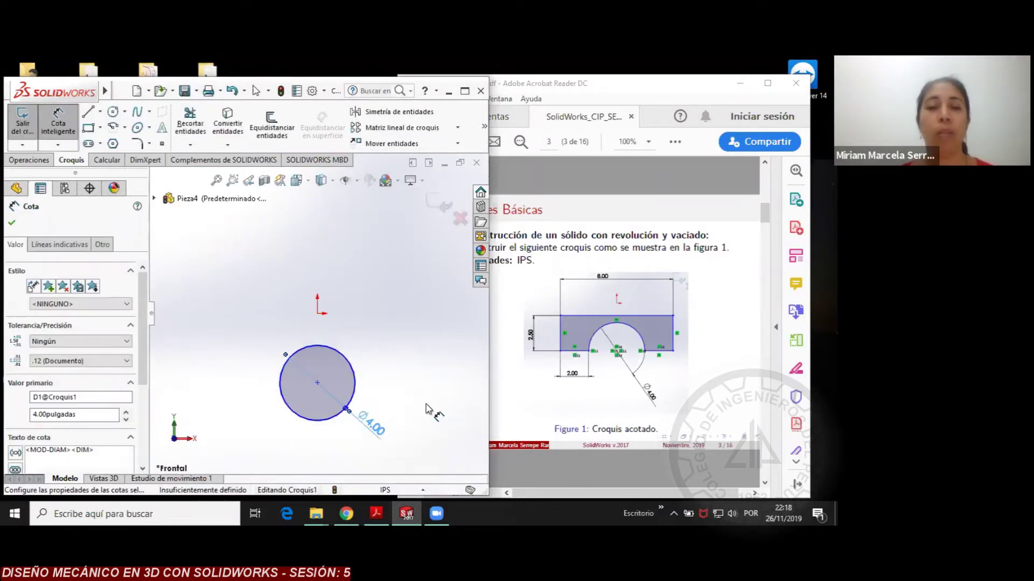
click(11, 222)
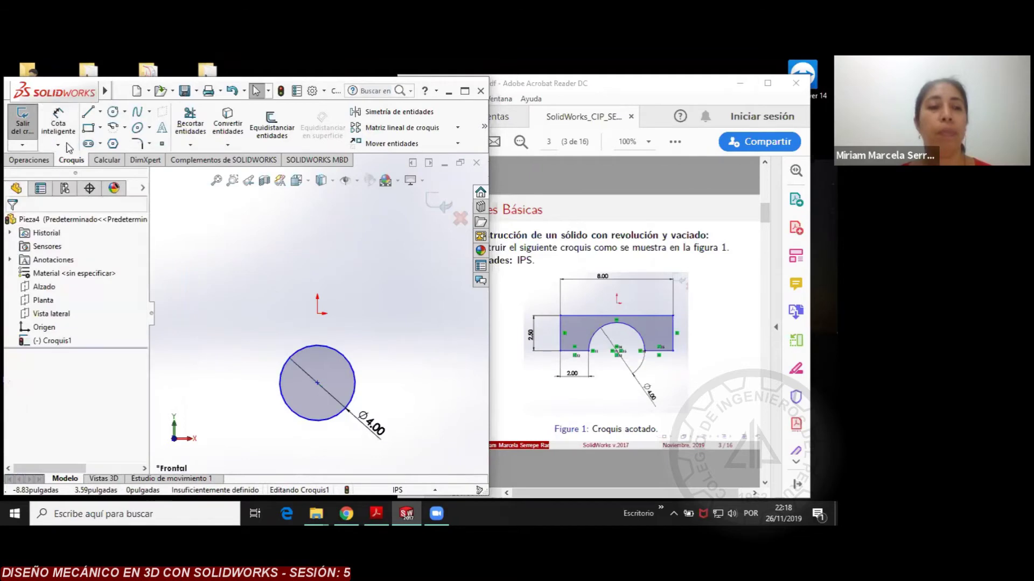
click(88, 113)
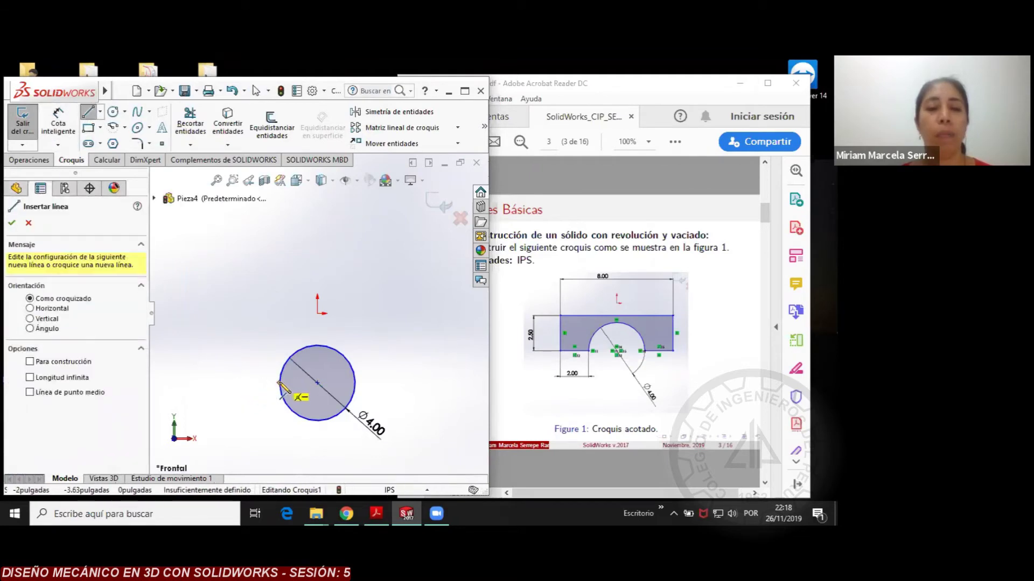
Draw a closed rectangular line outline from the circle's left side around to its right side
click(214, 383)
click(214, 326)
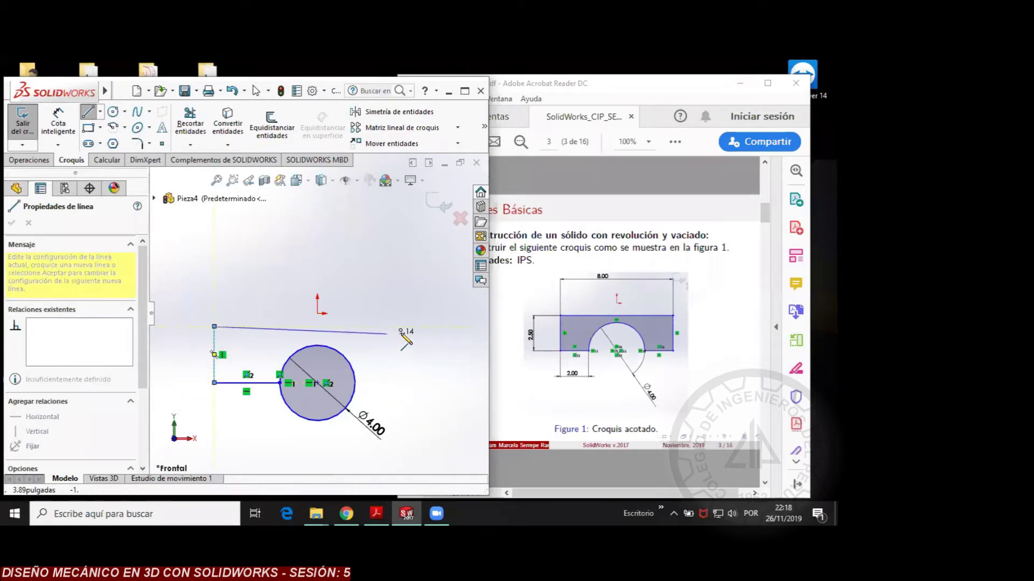
click(414, 326)
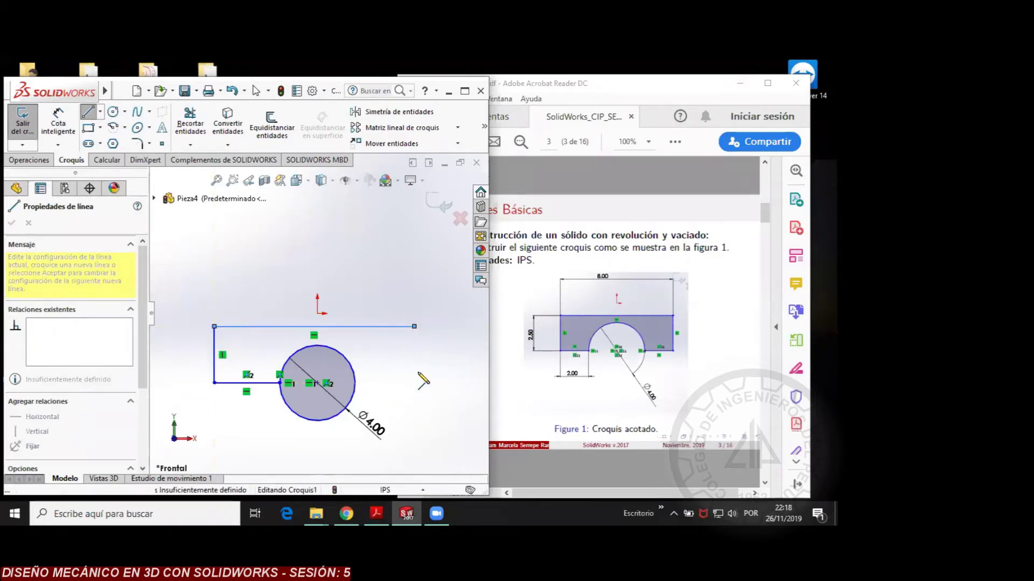
click(414, 383)
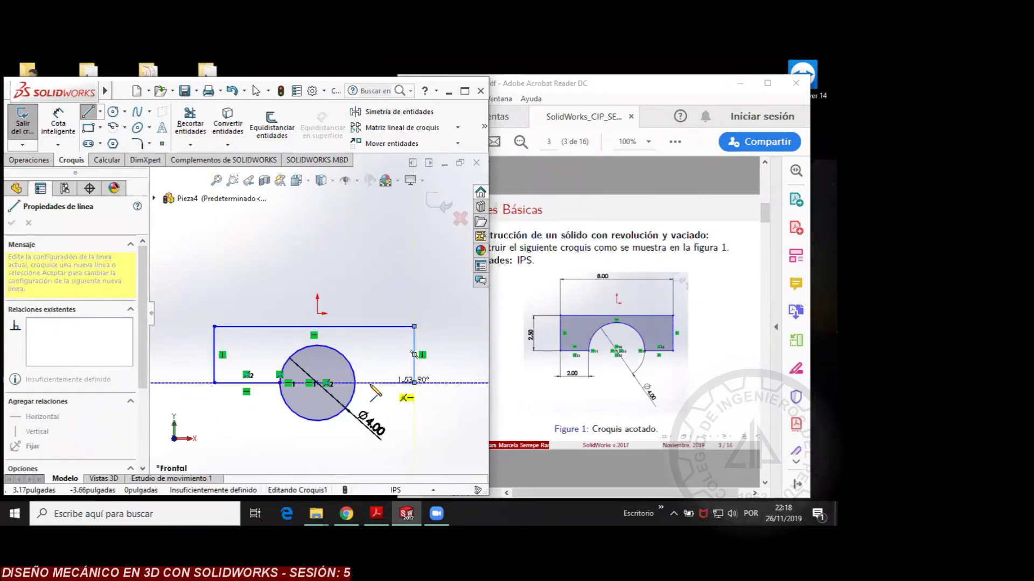
click(355, 384)
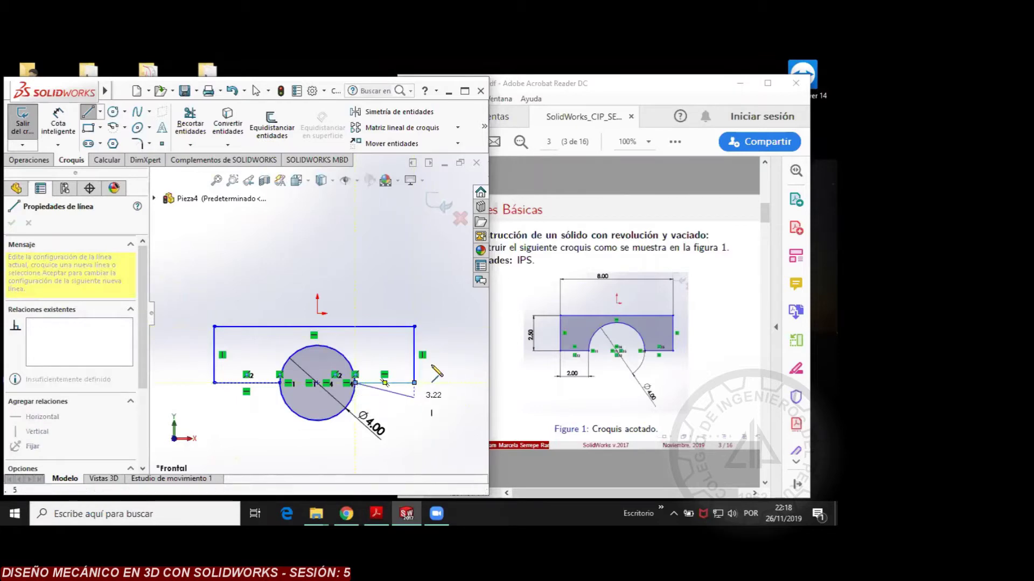
right_click(405, 305)
click(440, 313)
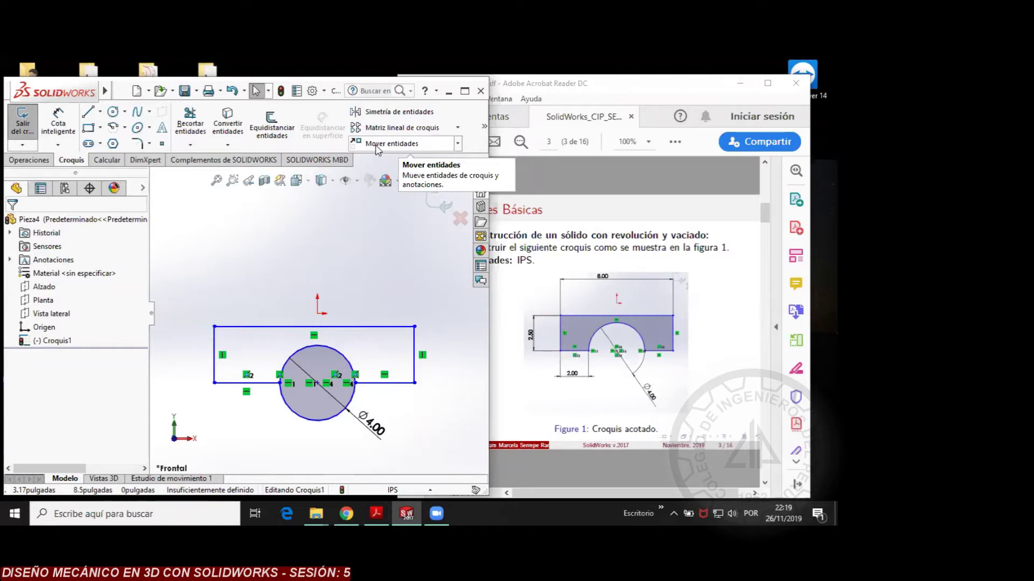
Launch Mover entidades from the Croquis tab's transform dropdown
click(458, 145)
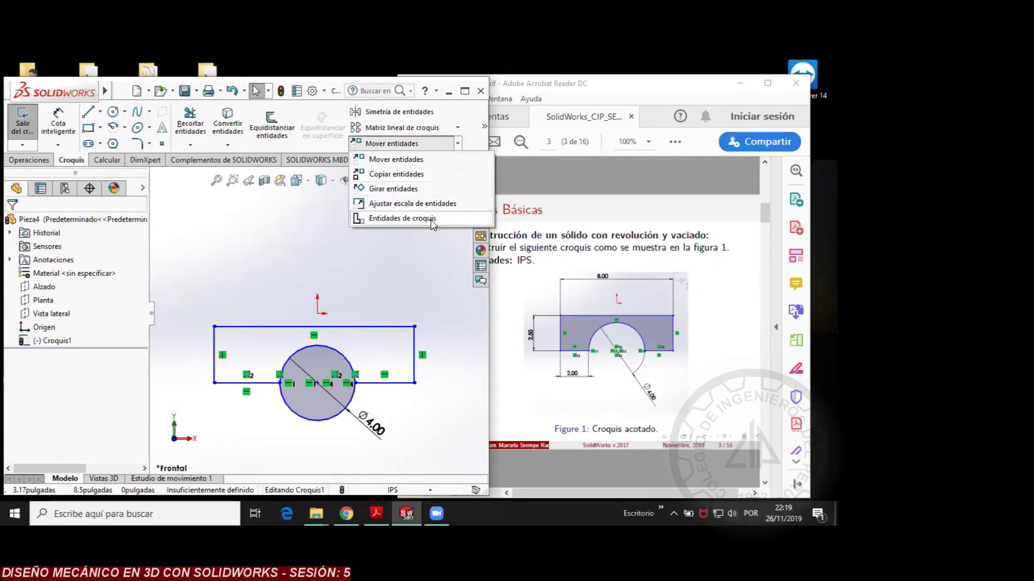
click(457, 145)
click(457, 144)
click(393, 142)
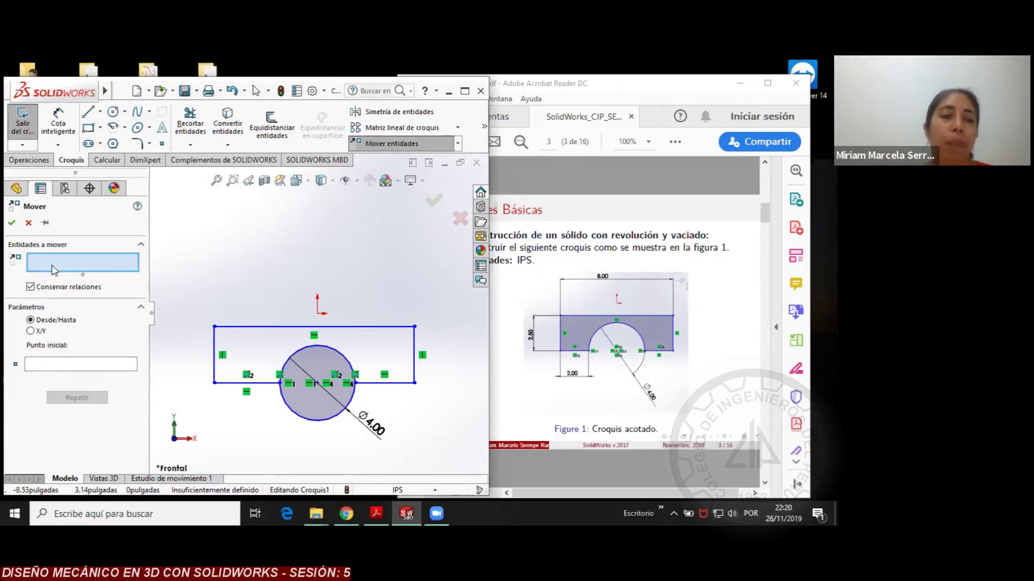
Select the five outline lines and the circle, then move them from the circle centre onto the origin
click(262, 328)
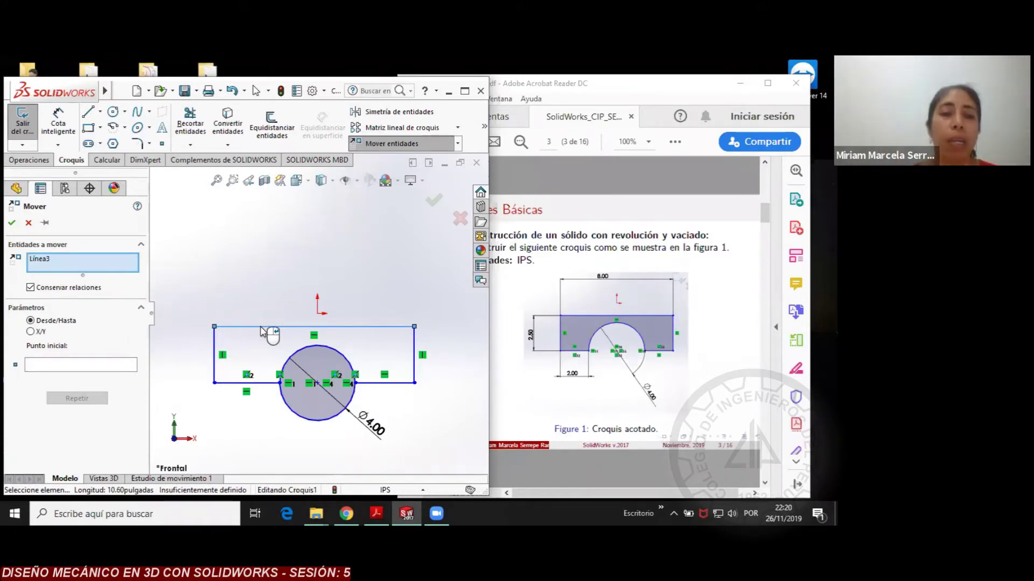
click(259, 384)
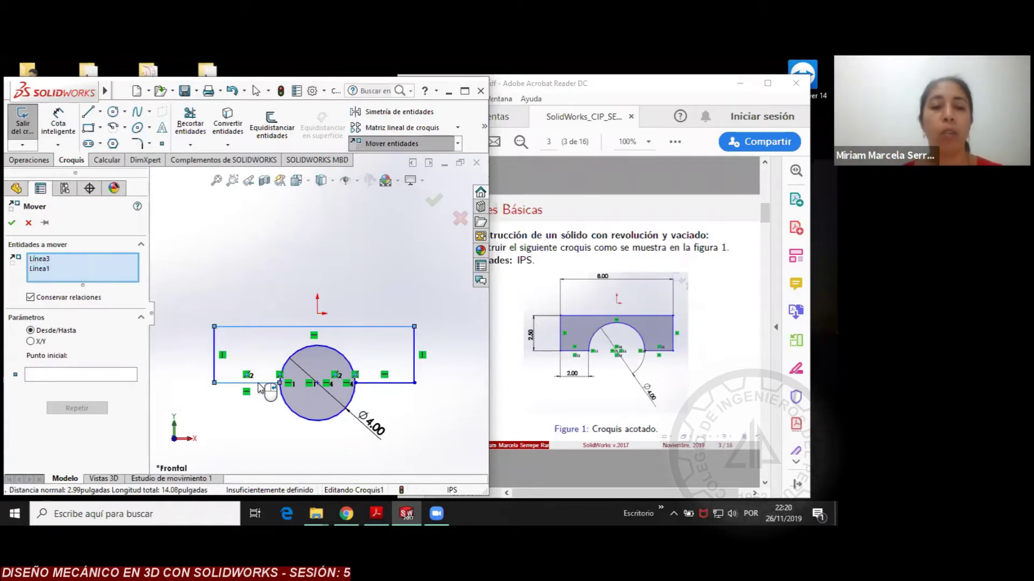
click(215, 362)
click(412, 358)
click(401, 382)
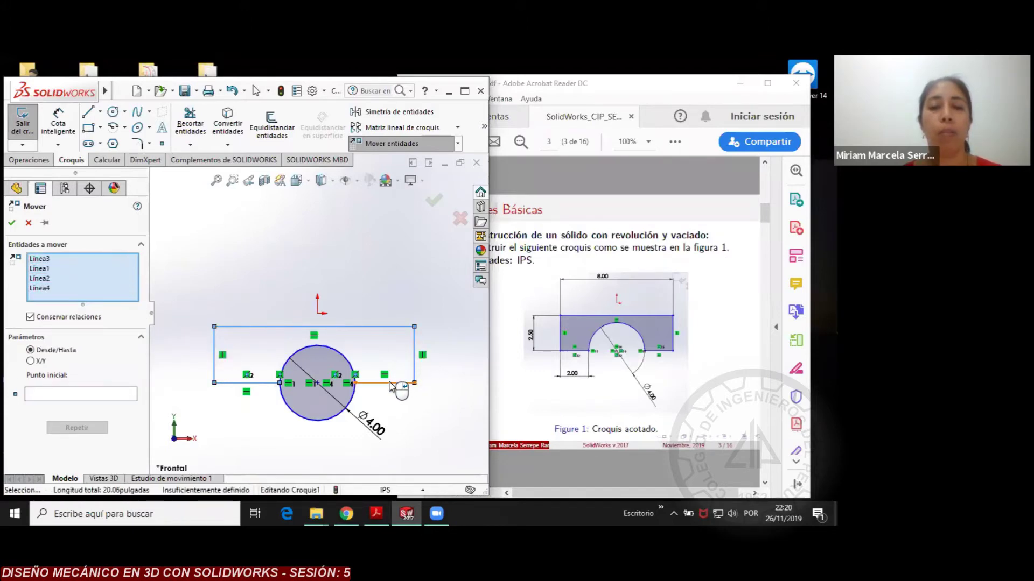
click(342, 358)
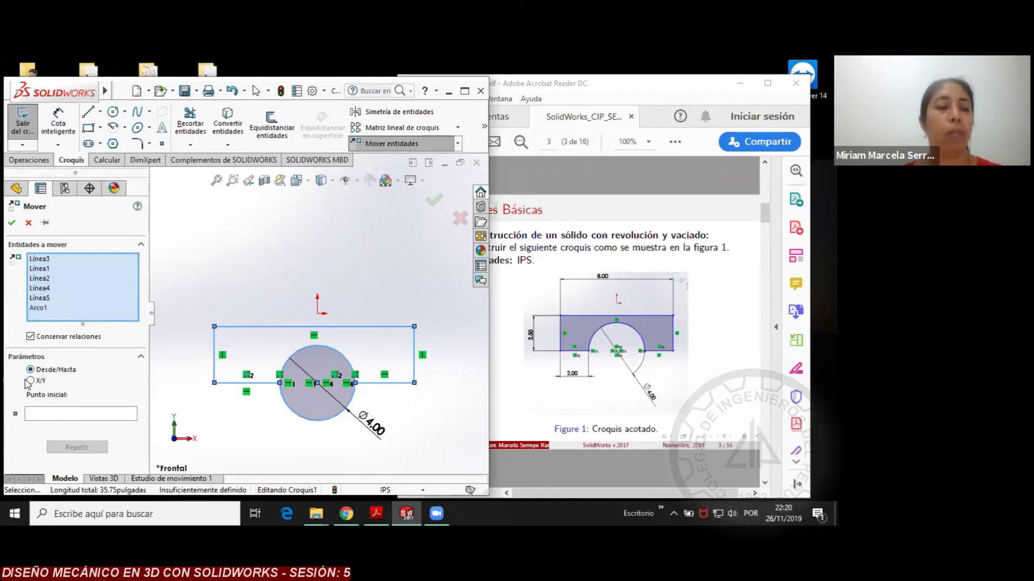
click(51, 417)
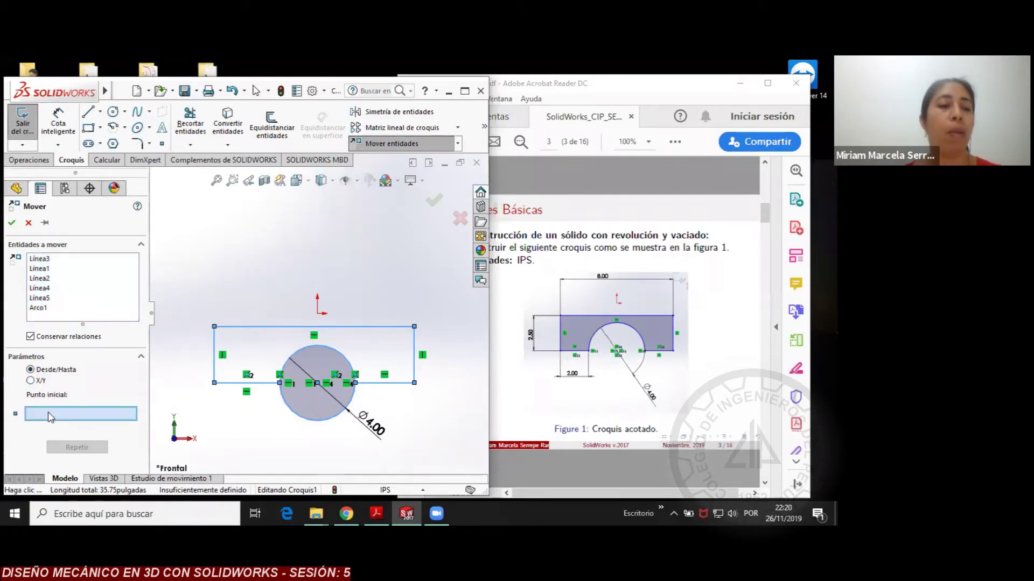
click(317, 384)
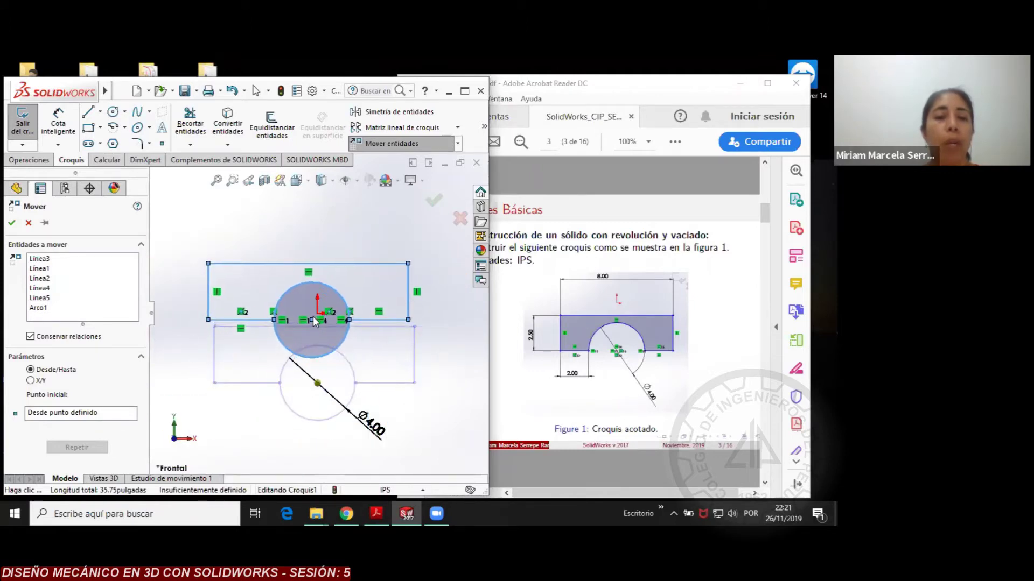
click(317, 314)
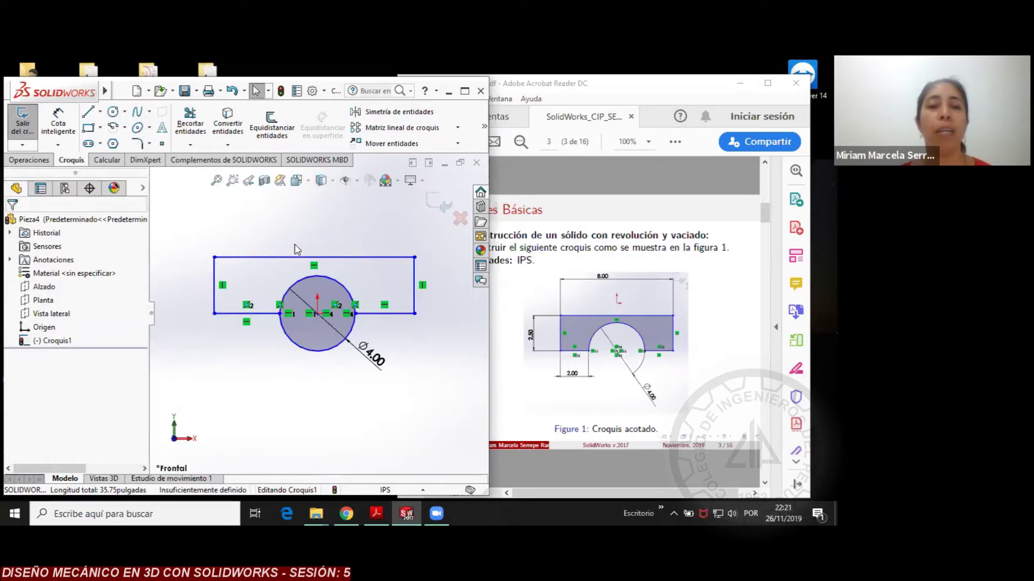
drag(445, 239, 189, 405)
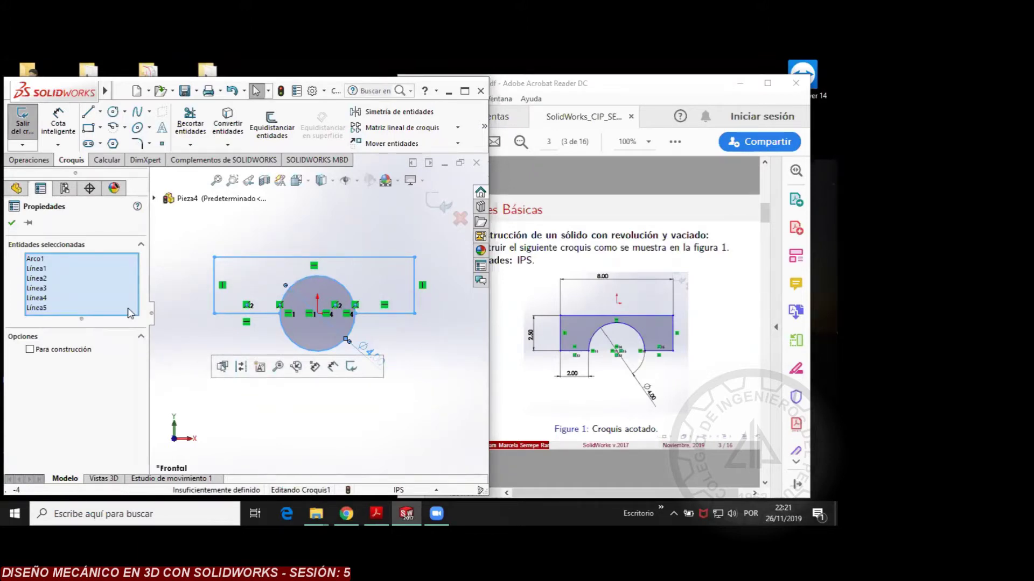
click(253, 405)
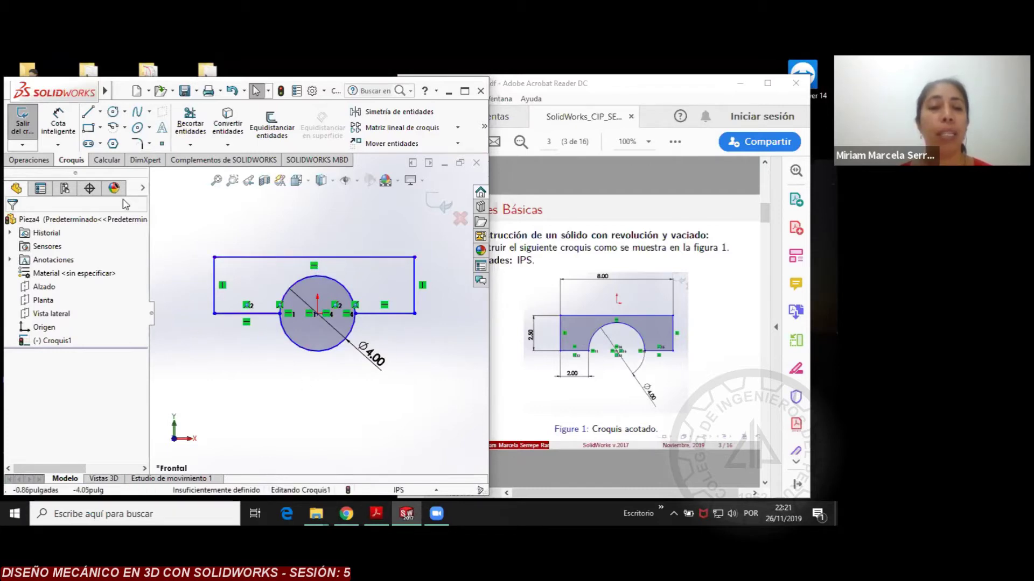
Draw a small circle below-left of the large Ø4.00 circle
click(89, 113)
key(Escape)
click(113, 111)
click(203, 371)
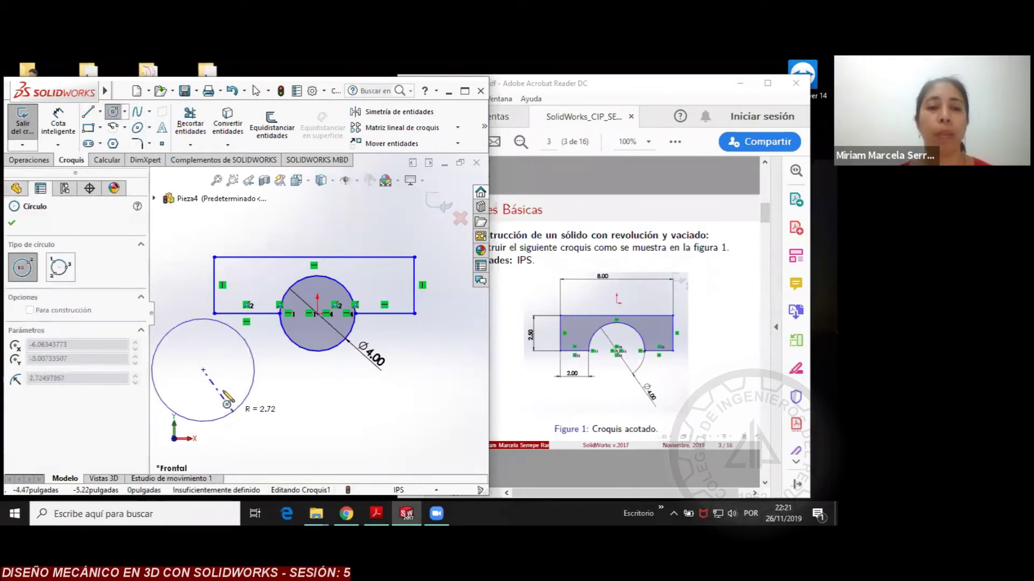
click(222, 392)
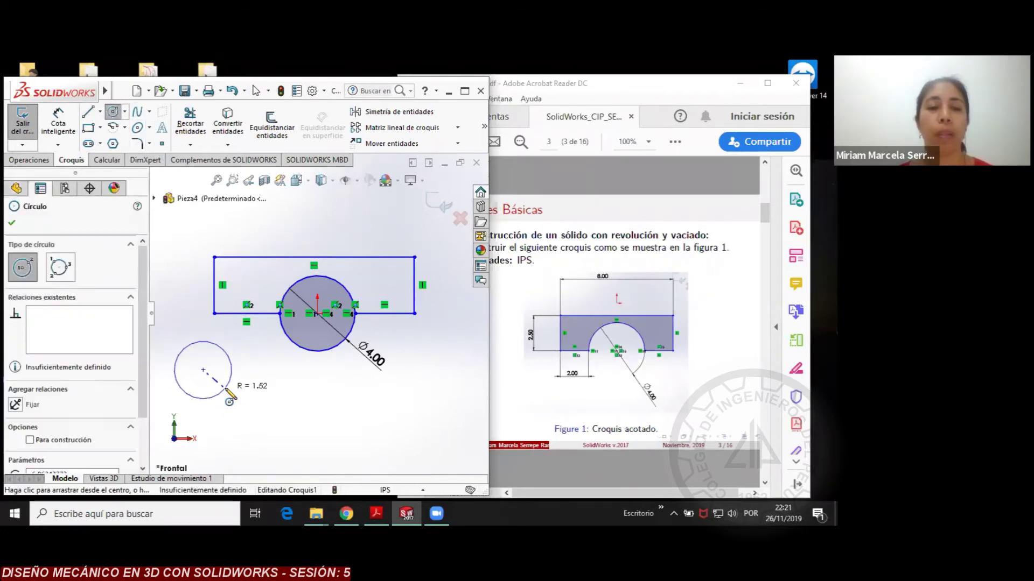
click(11, 223)
Draw a 6.75 in line from the large circle's edge, tangent to the small circle
click(87, 114)
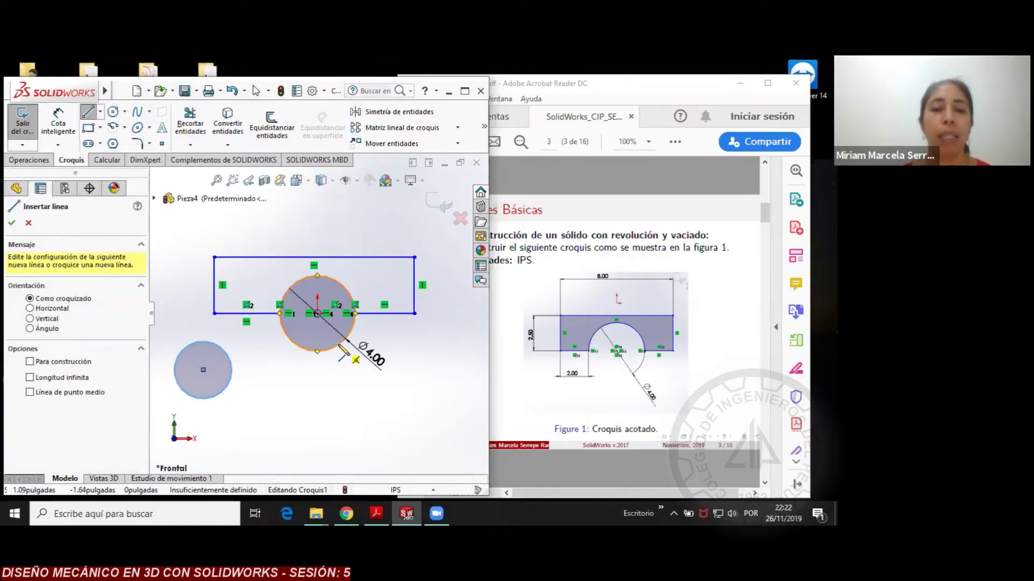
click(317, 352)
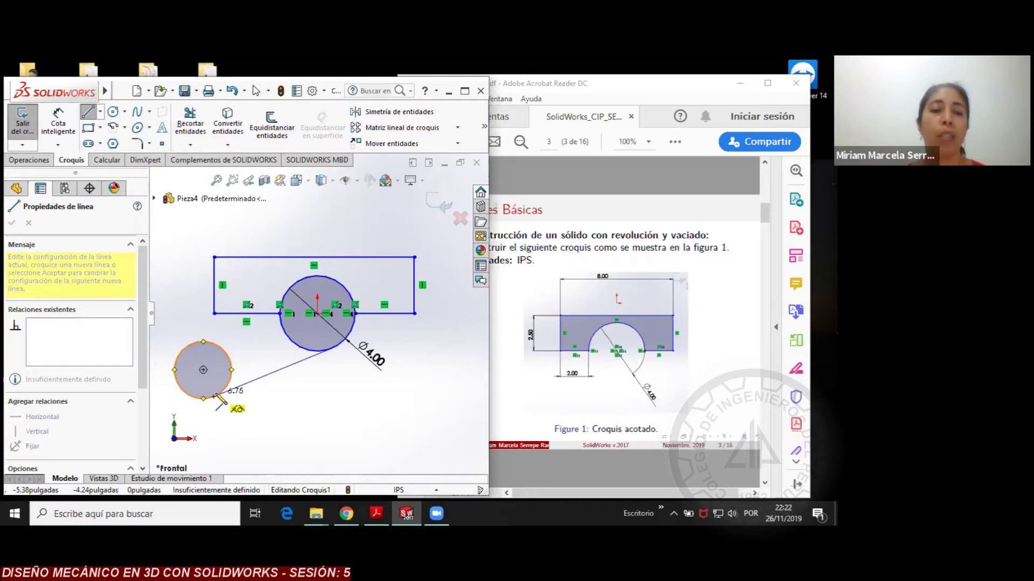
click(217, 398)
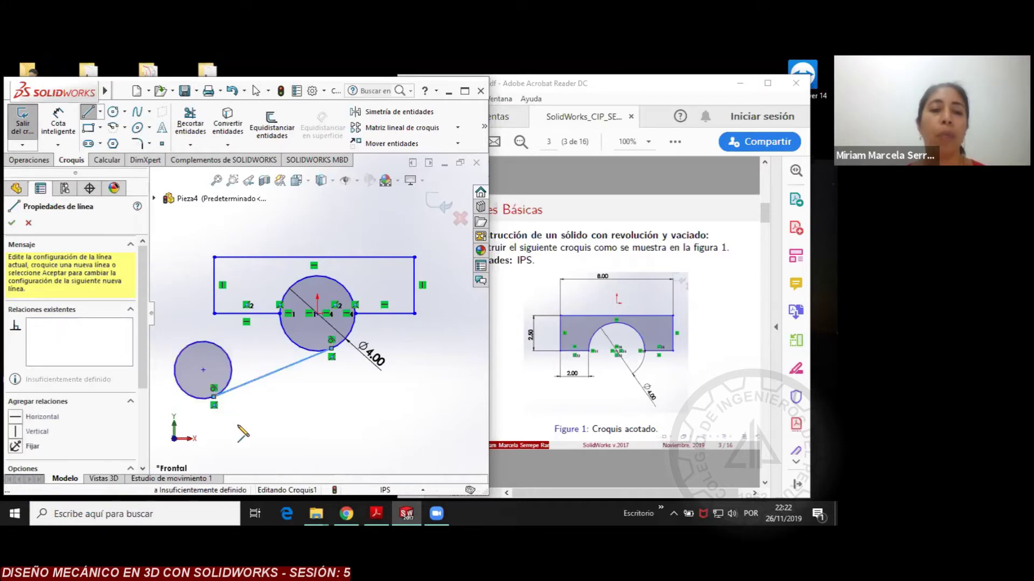
right_click(171, 285)
click(183, 289)
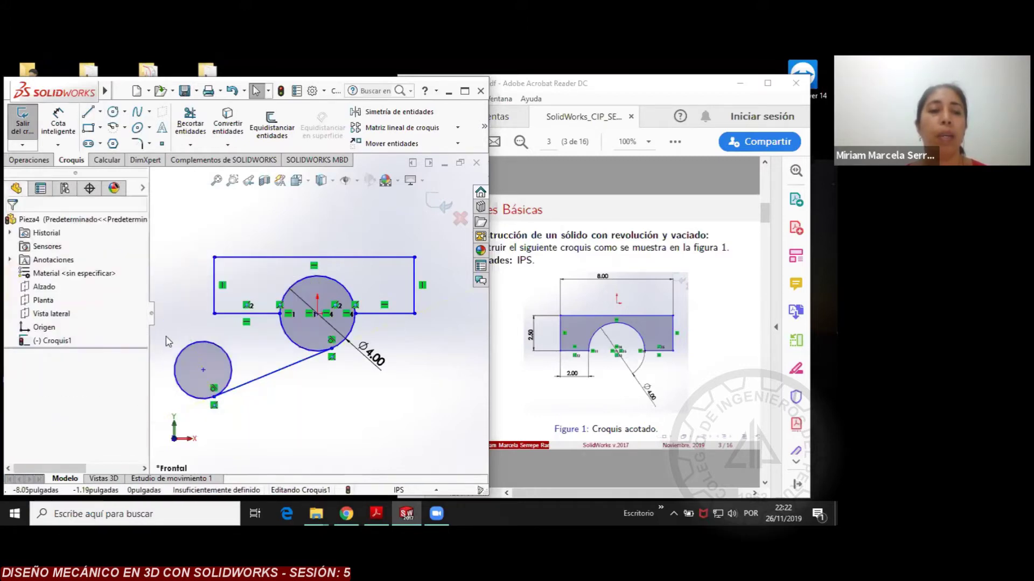
click(273, 371)
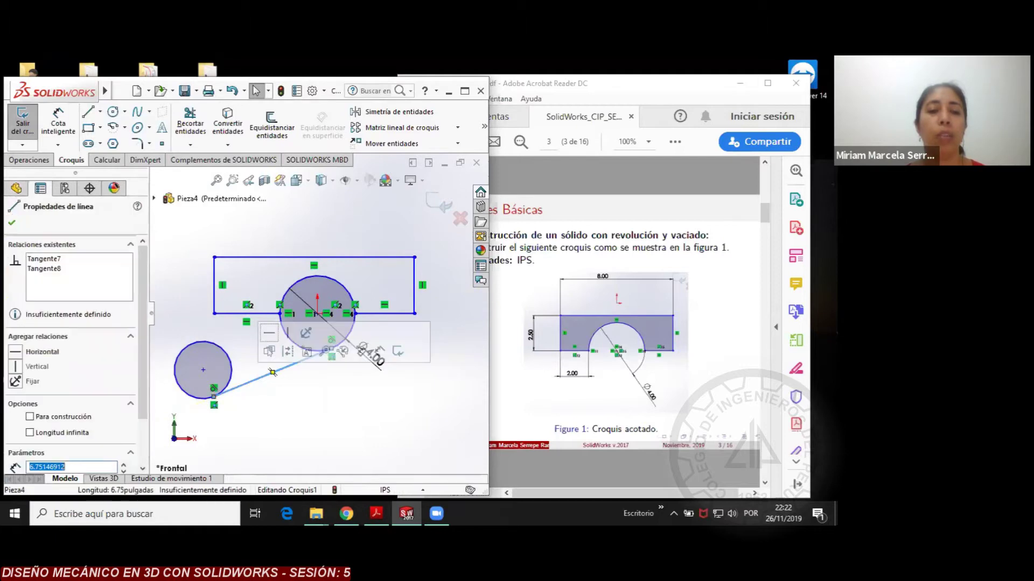
Window-select the small circle and its tangent line, then delete them
ctrl+click(231, 382)
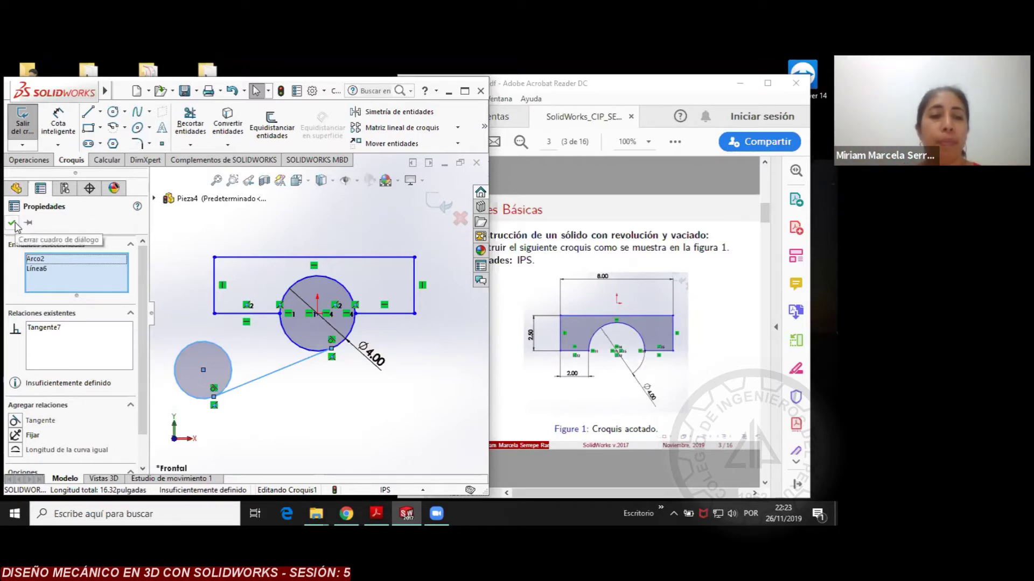
click(277, 439)
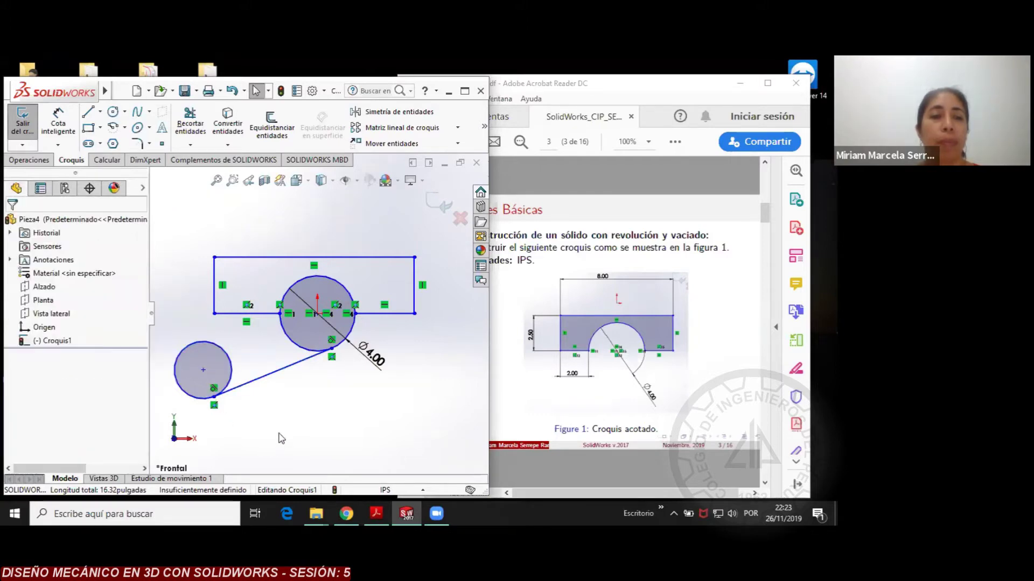
drag(291, 388, 183, 405)
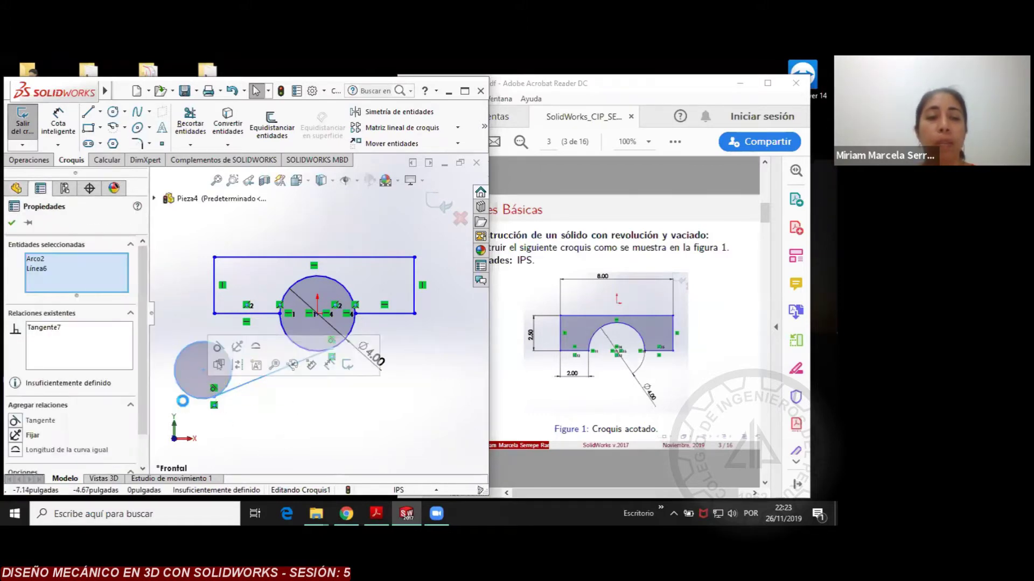
click(183, 403)
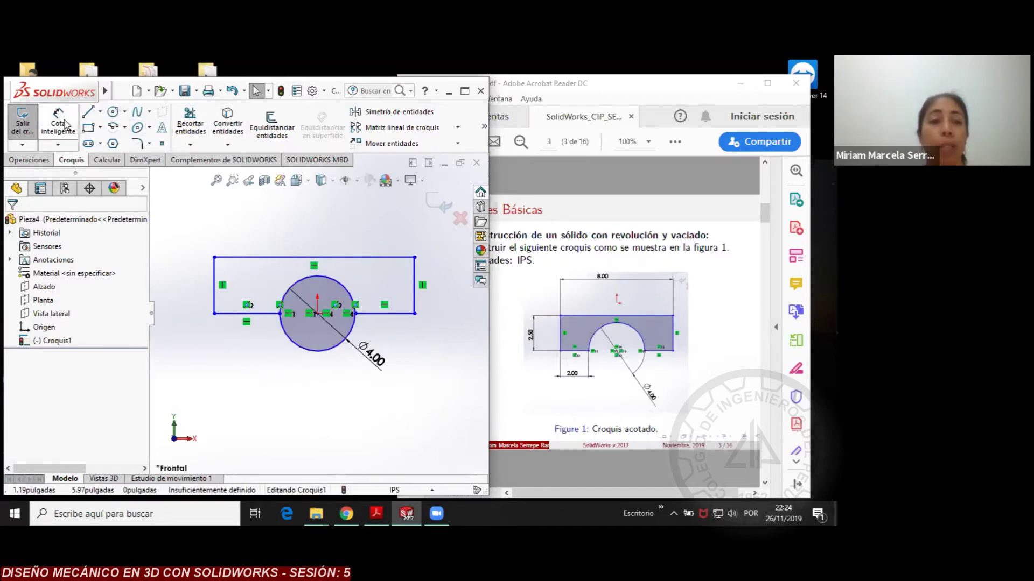
Dimension the rectangle's top line to an 8.00 in width
click(58, 124)
click(337, 258)
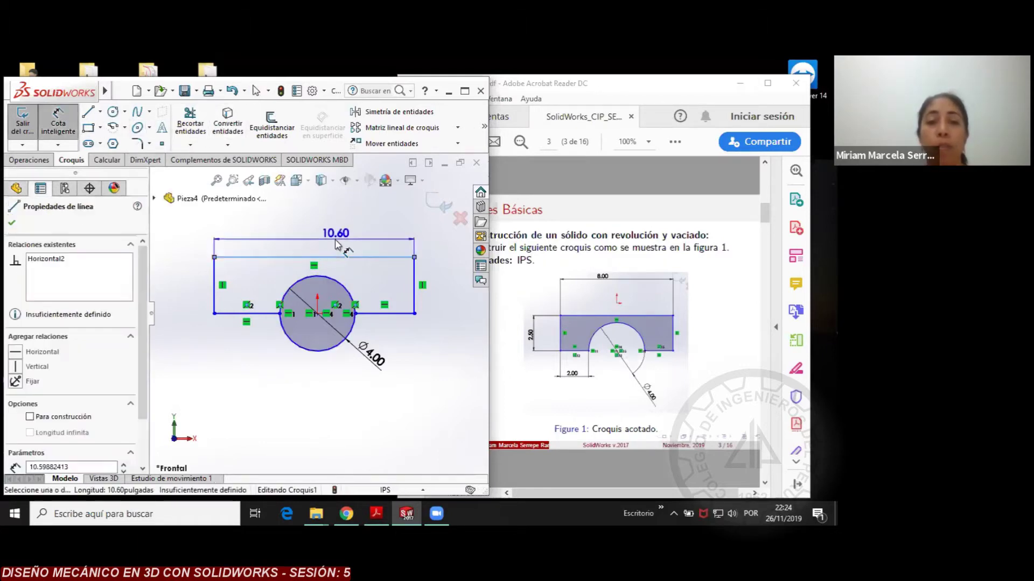
click(313, 245)
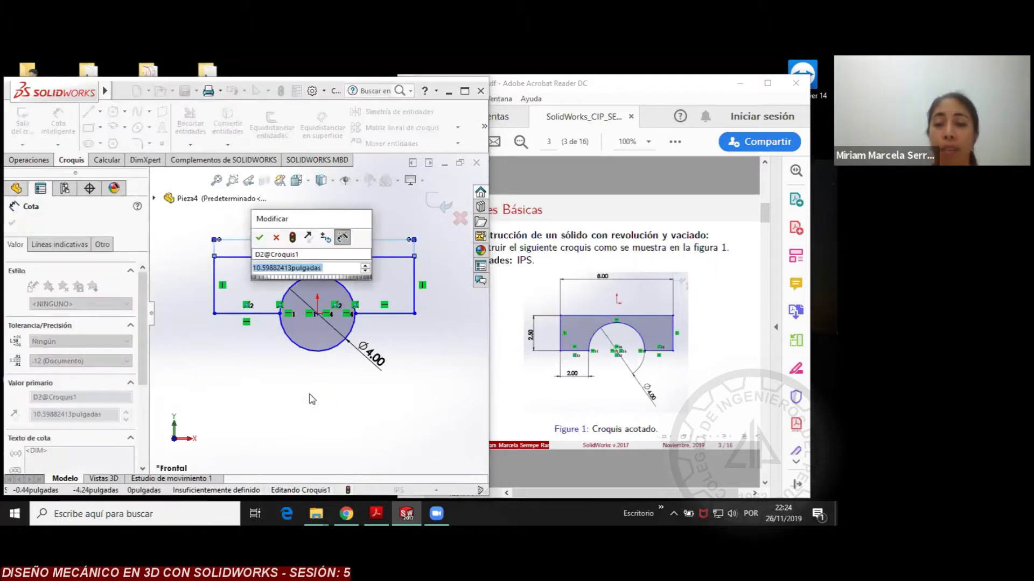
text(8)
key(Return)
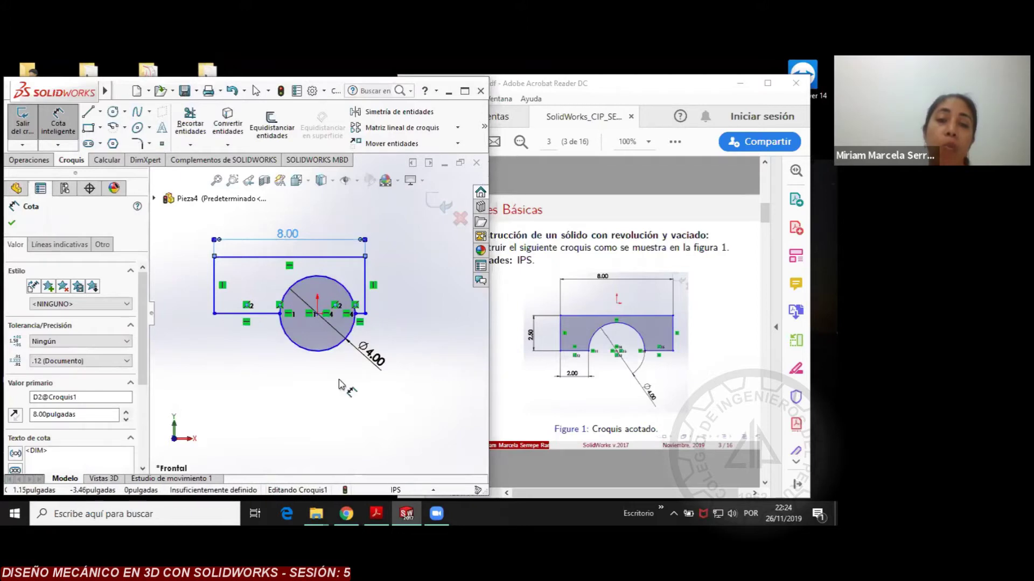
Check the reference PDF, dimension the bottom-left segment to 2.00 in, then undo
click(603, 87)
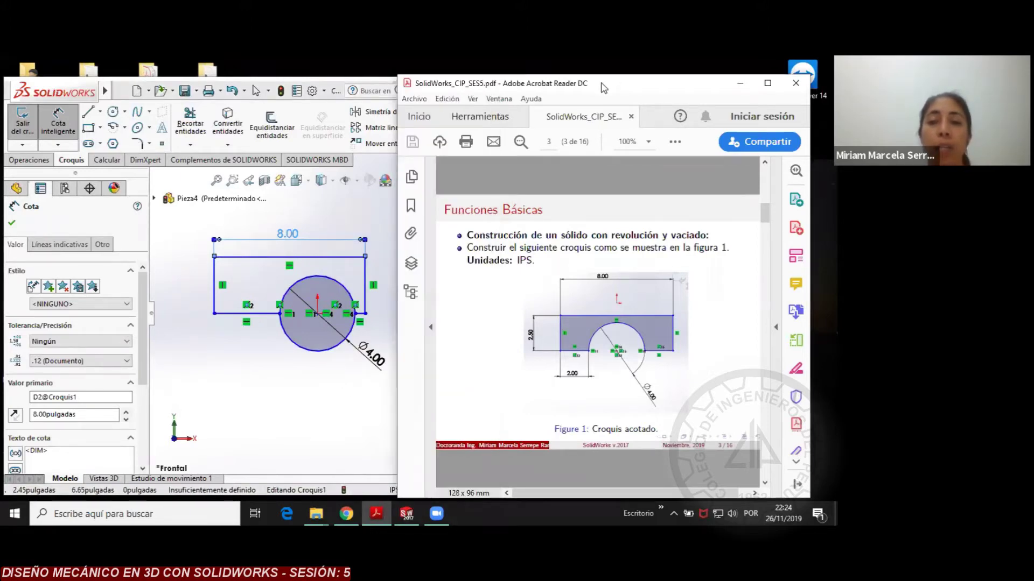
drag(539, 83, 468, 79)
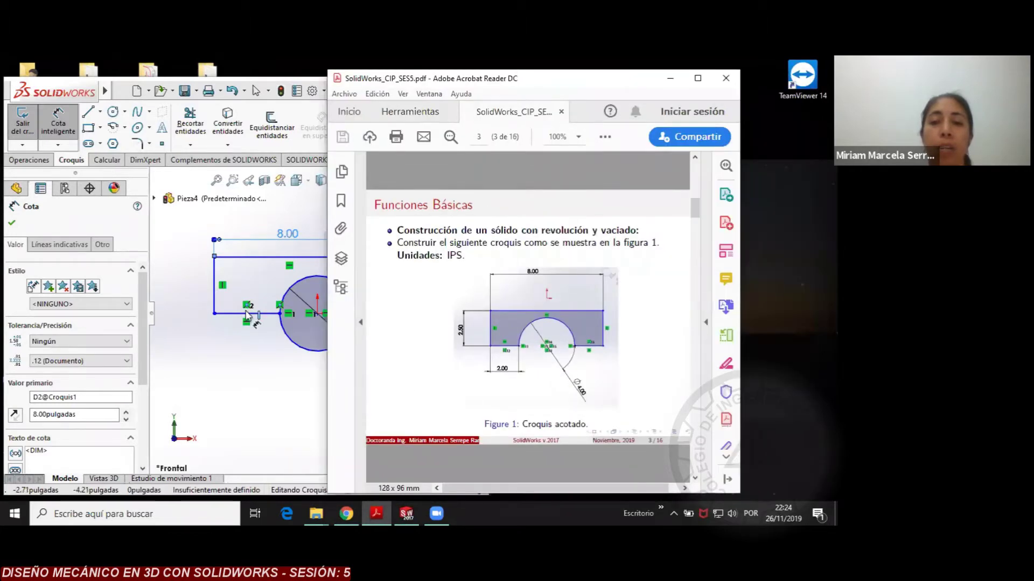
click(245, 347)
click(245, 313)
click(245, 338)
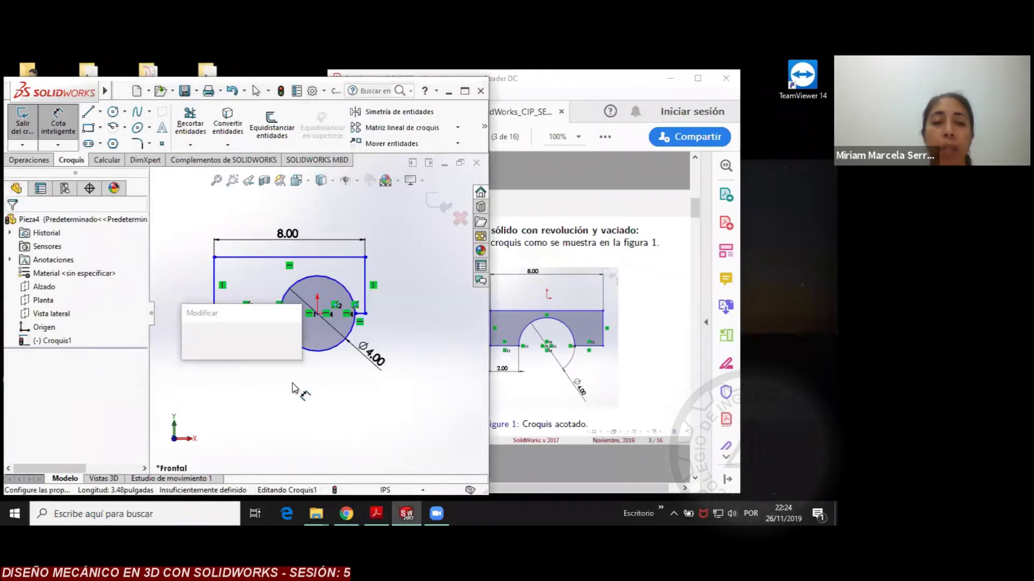
text(2.00pulgadas)
key(Return)
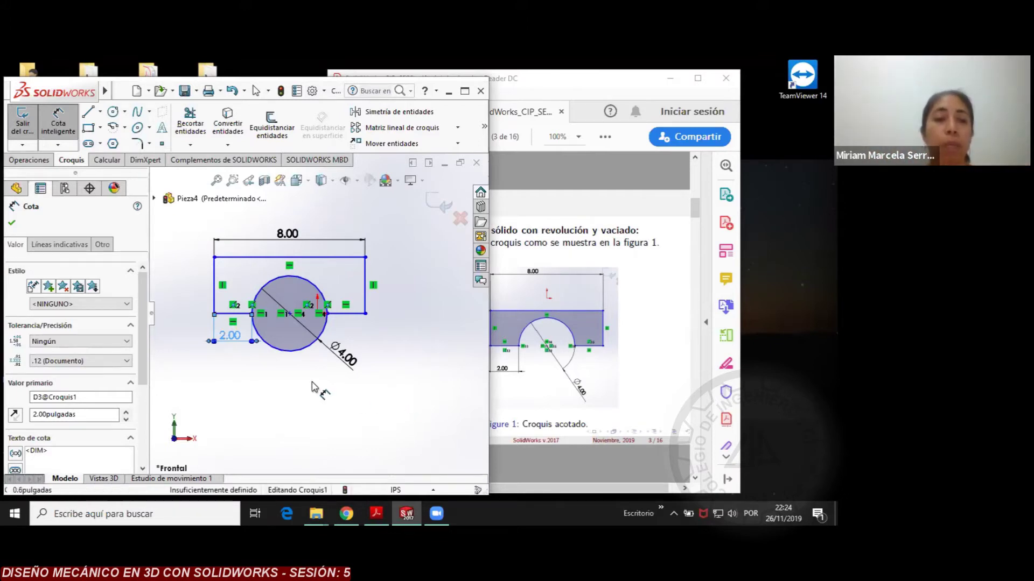
key(Escape)
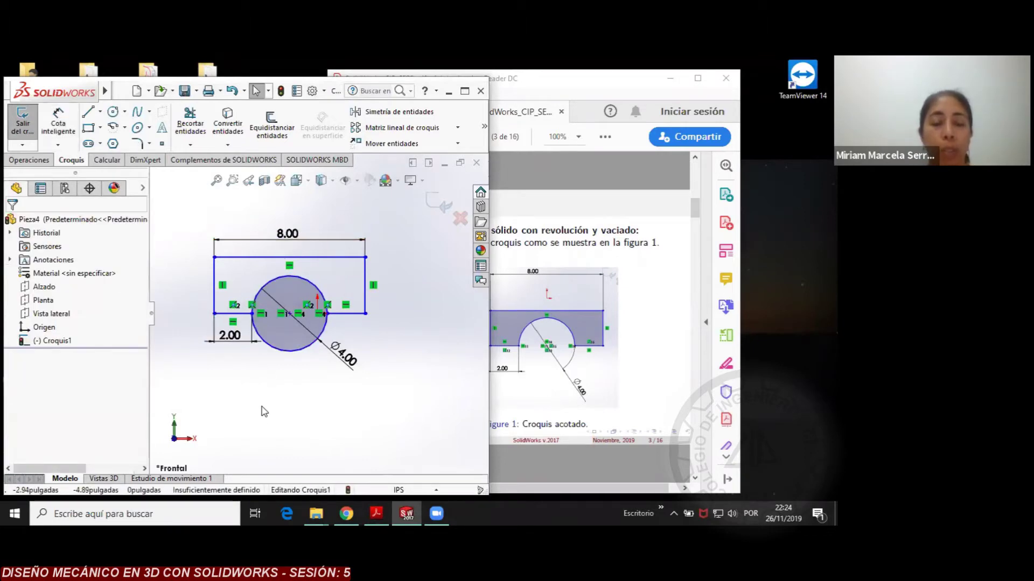
key(ctrl+z)
key(ctrl+z)
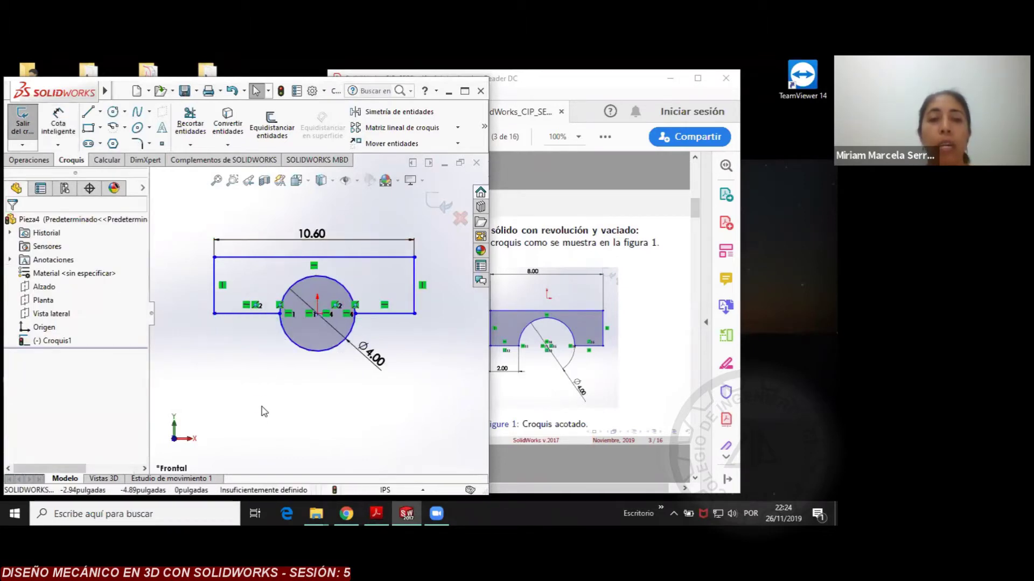
Delete the 10.60 width dimension and dimension the bottom-left segment at 2.00
double_click(314, 234)
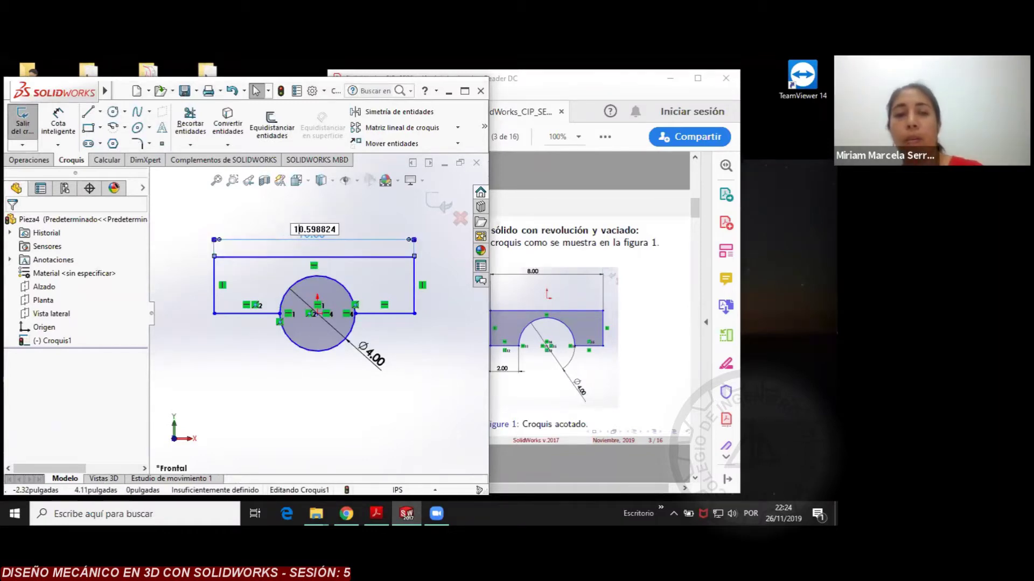
click(253, 240)
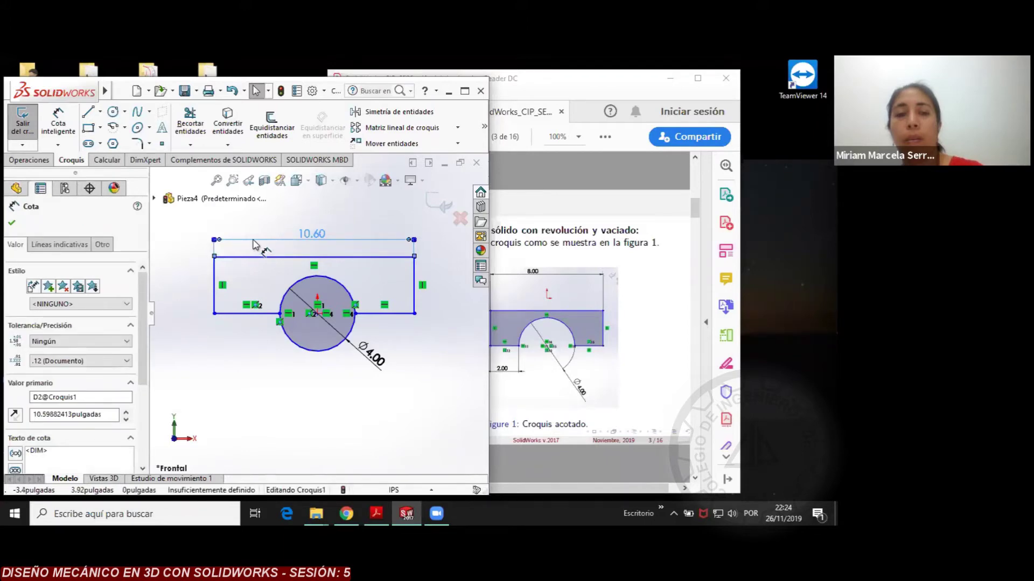
key(Delete)
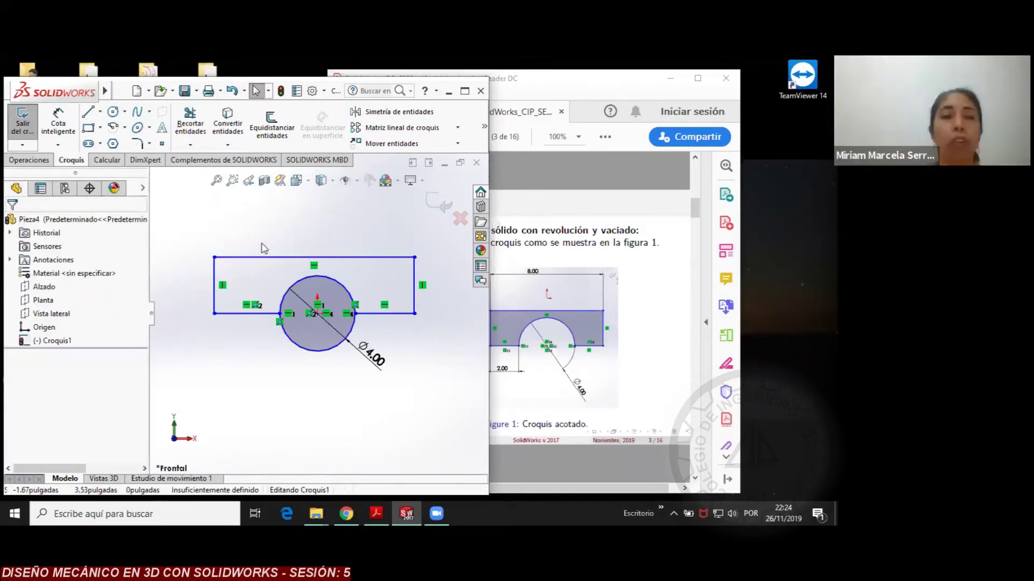
click(59, 123)
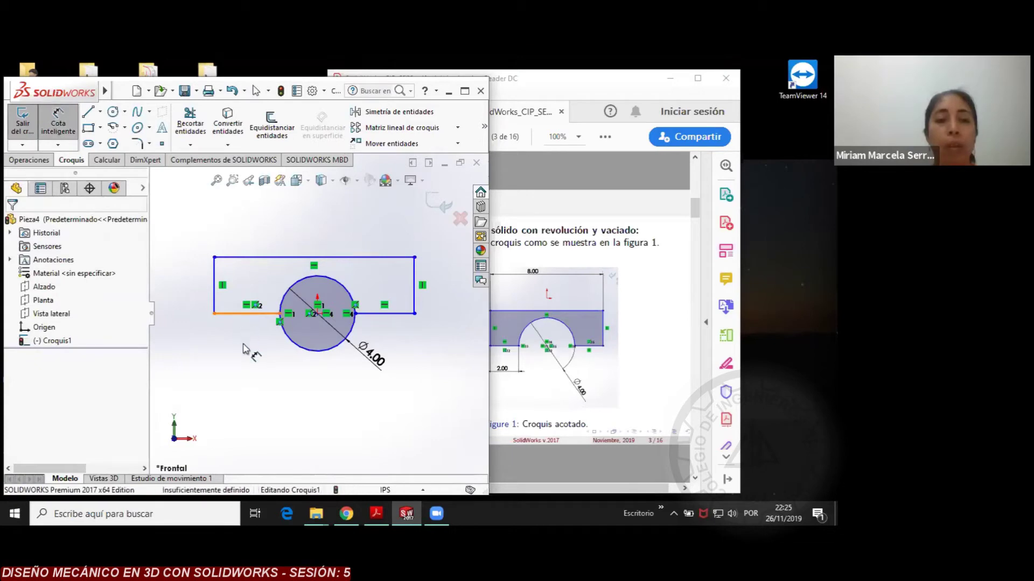
click(245, 313)
click(257, 375)
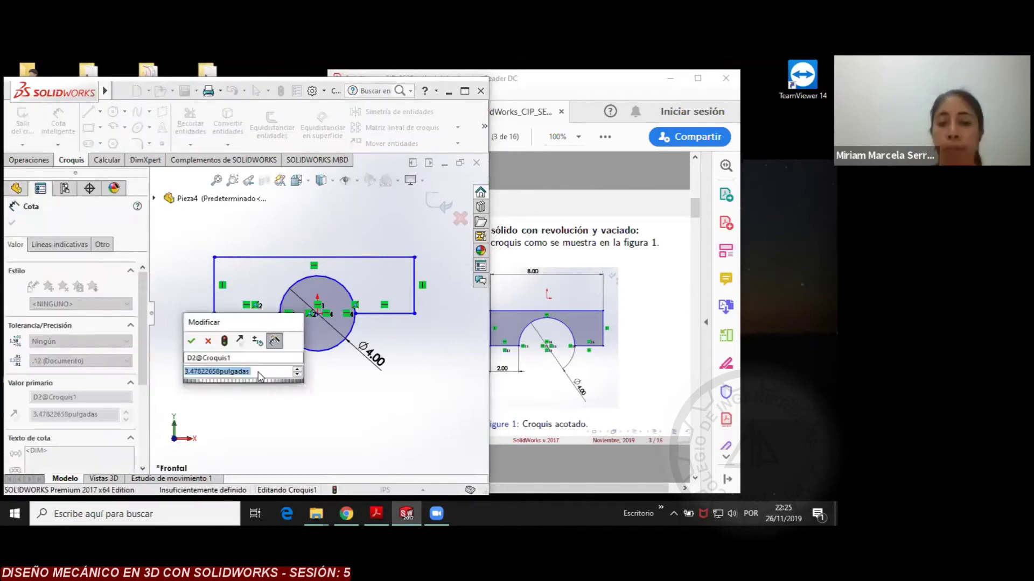
key(Return)
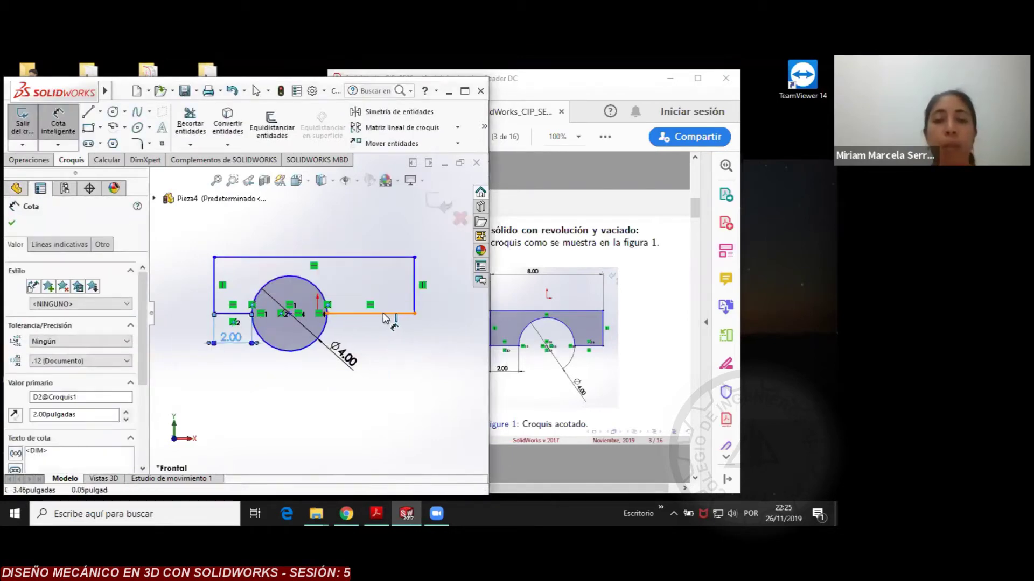
Dimension the bottom-right segment to 2.00, undo it, and delete the 3.48 dimension
click(383, 313)
click(397, 389)
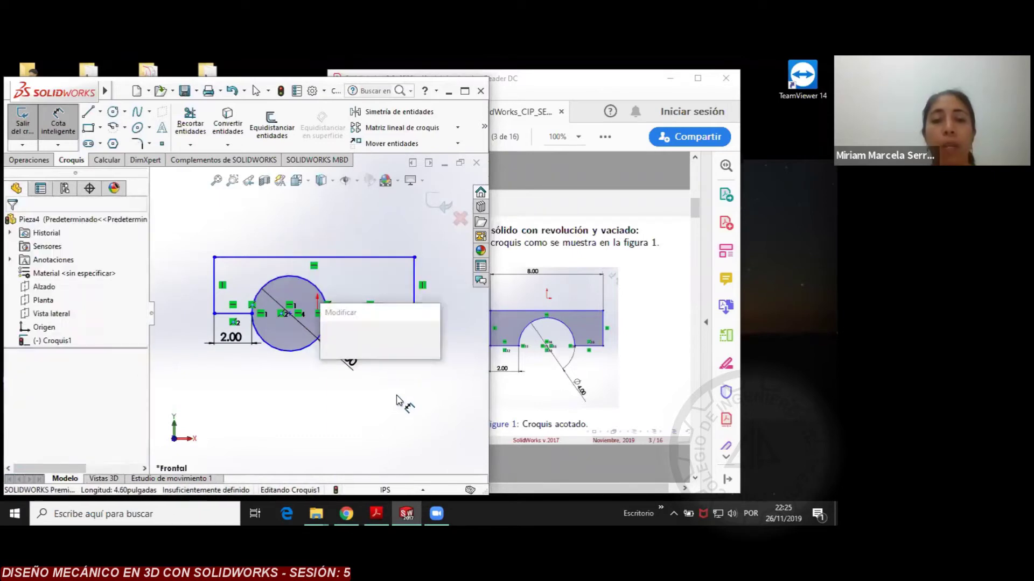
text(2)
key(Return)
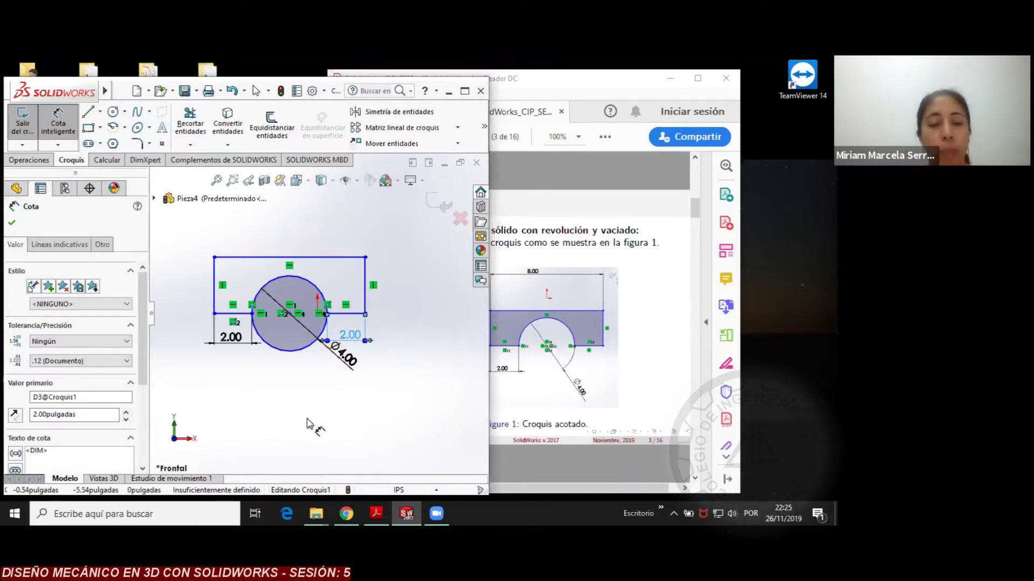
key(Escape)
key(ctrl+z)
key(ctrl+z)
key(ctrl+z)
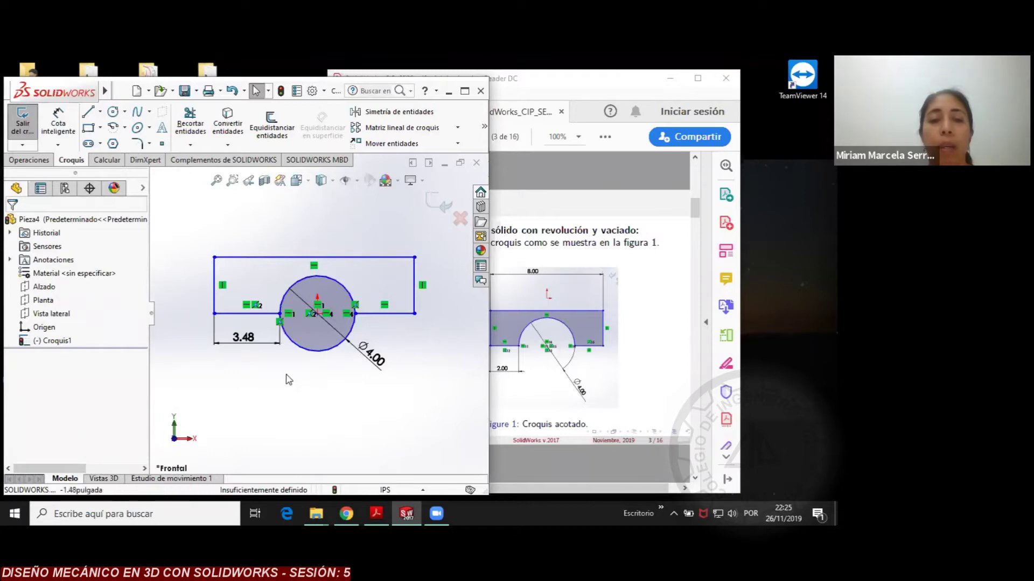
click(250, 345)
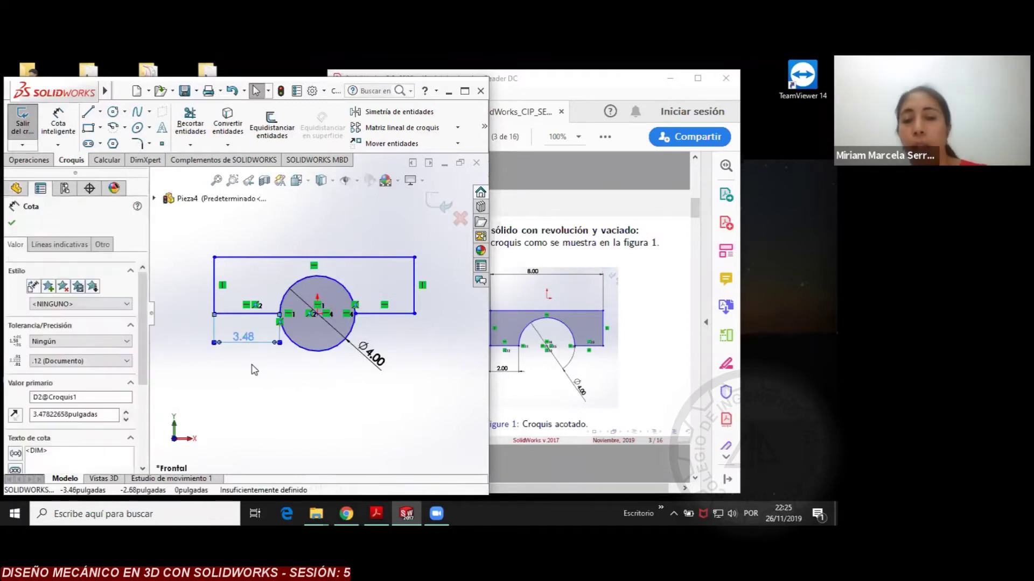
key(Delete)
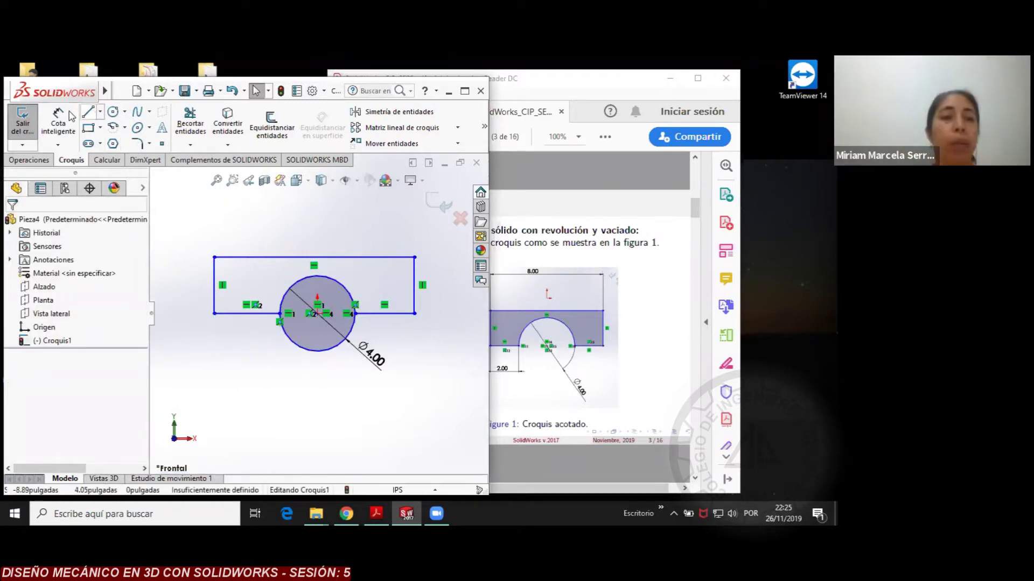
Add a 2 in distance dimension between the bottom-right edge and the circle
key(d)
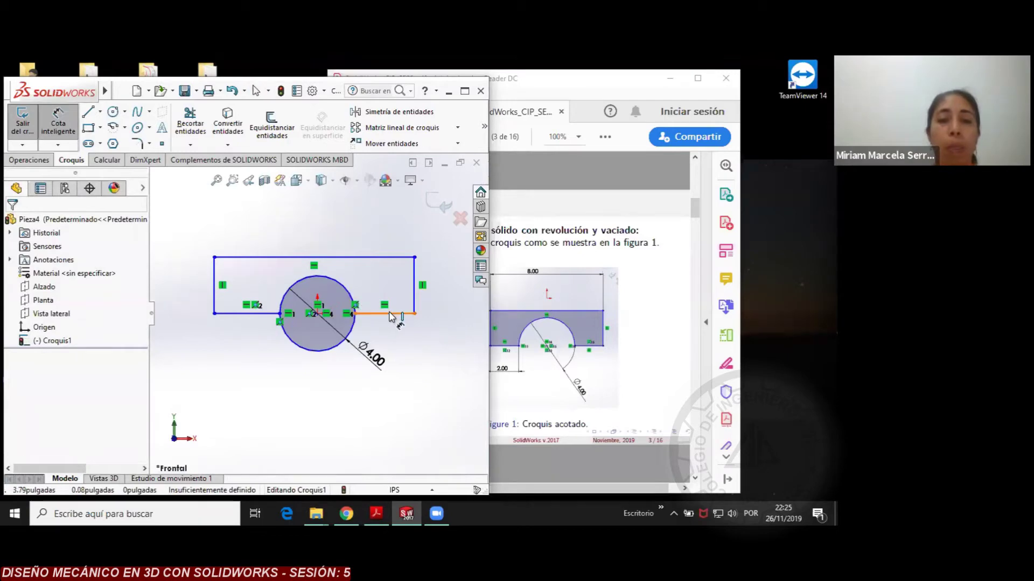
click(390, 317)
click(391, 274)
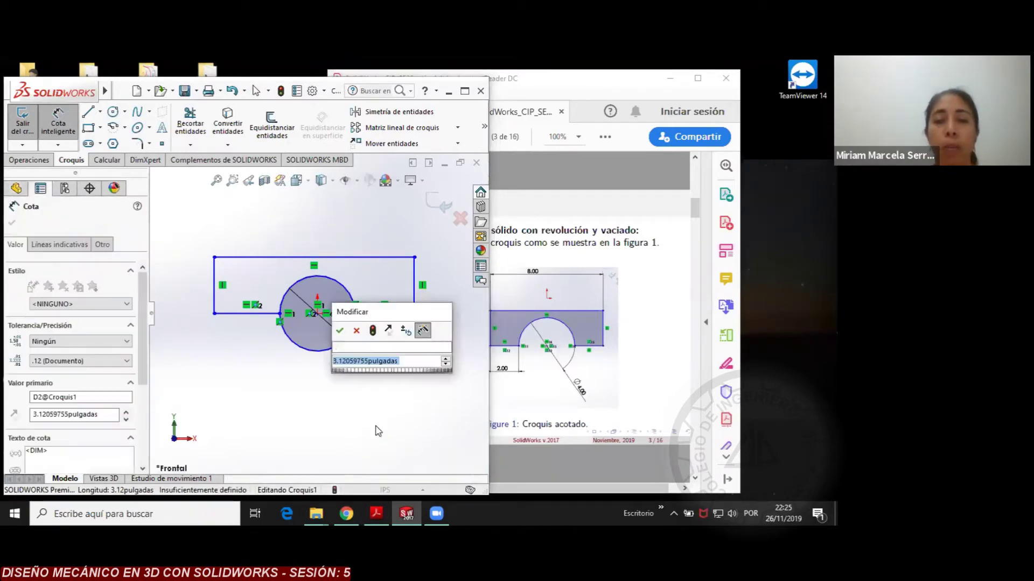
text(2)
key(Return)
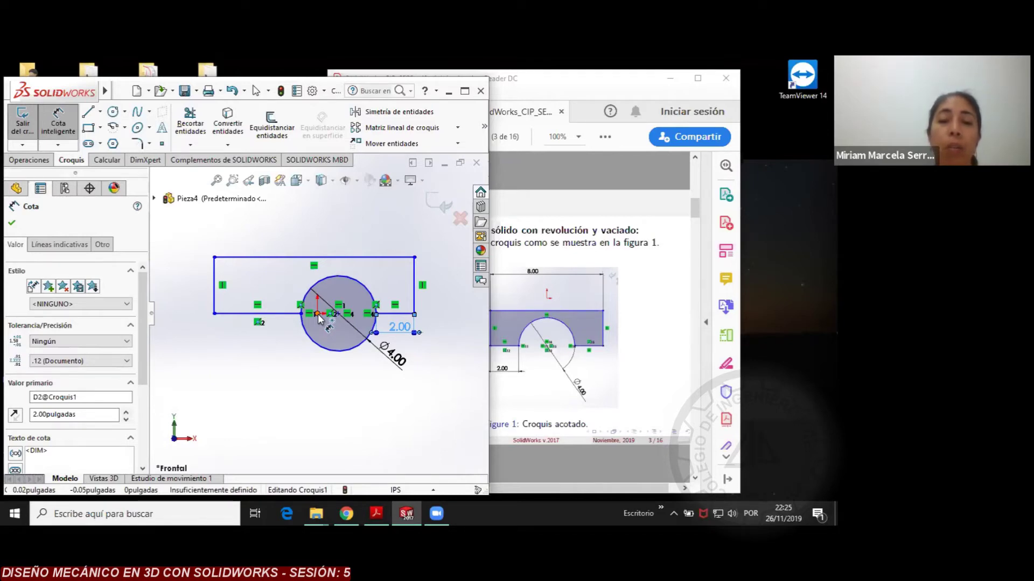
click(332, 404)
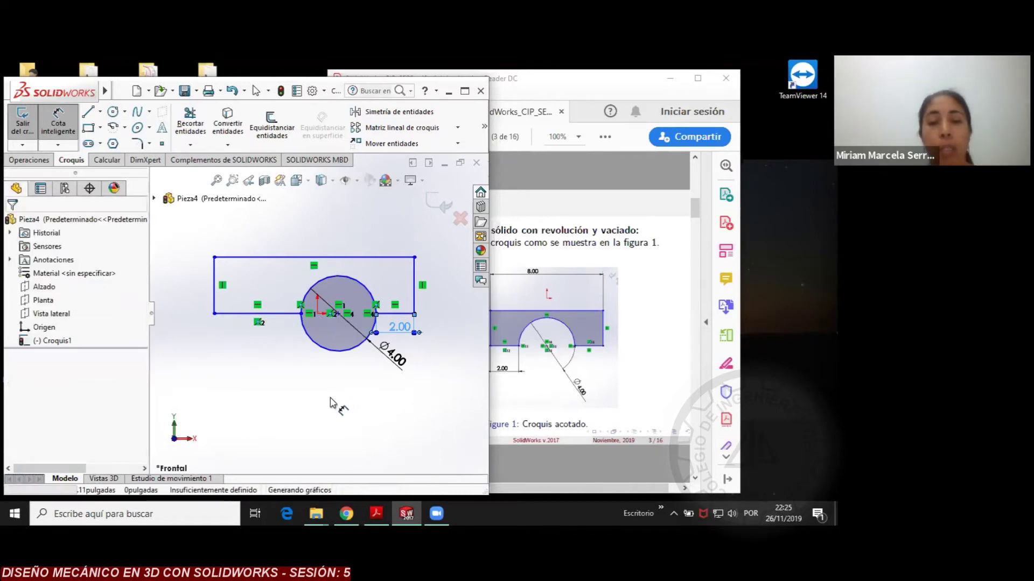
Undo the distance and 3.48 dimensions, leaving only the Ø4.00 diameter
key(ctrl+z)
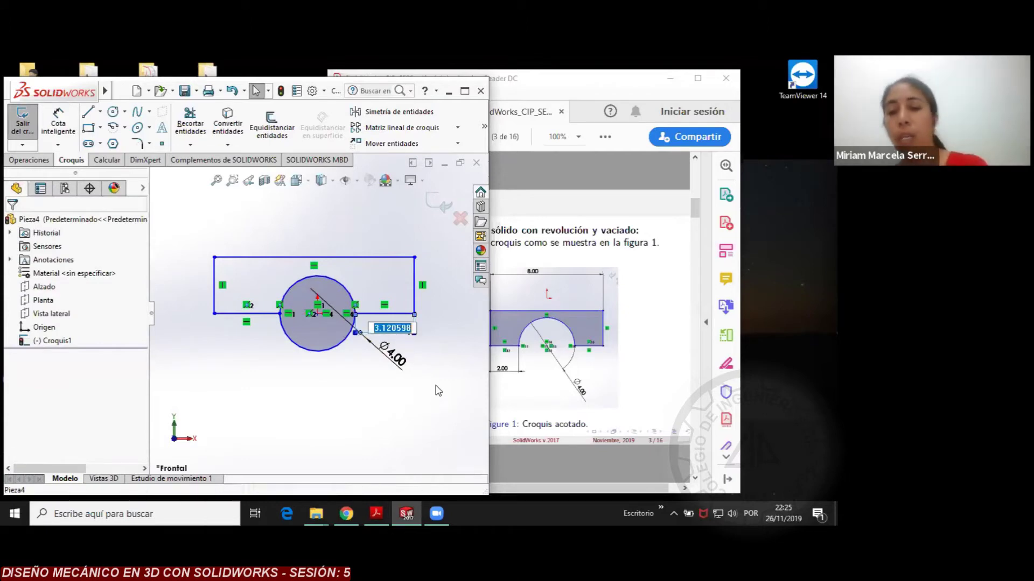
key(ctrl+z)
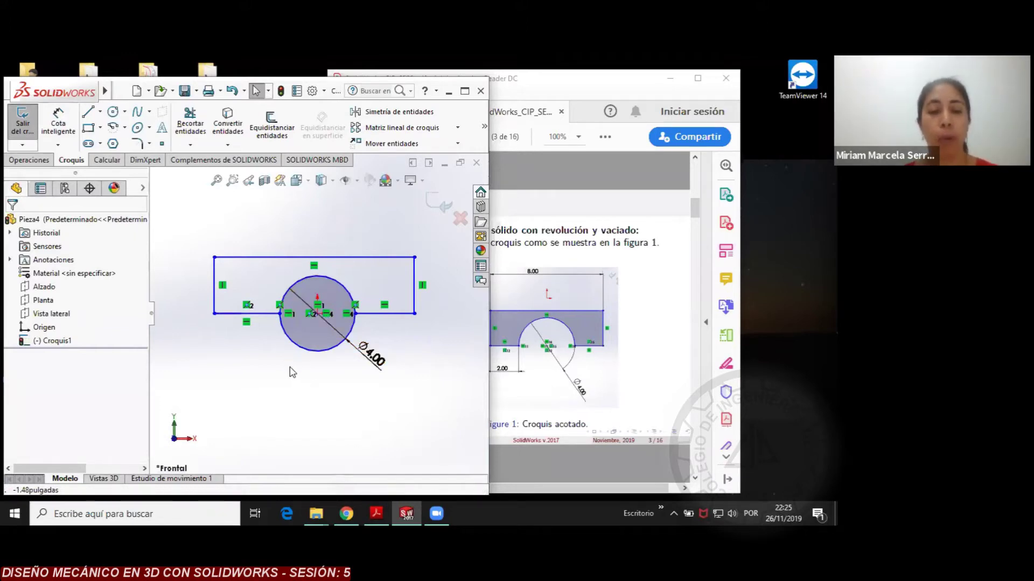
key(ctrl+y)
key(ctrl+z)
key(ctrl+z)
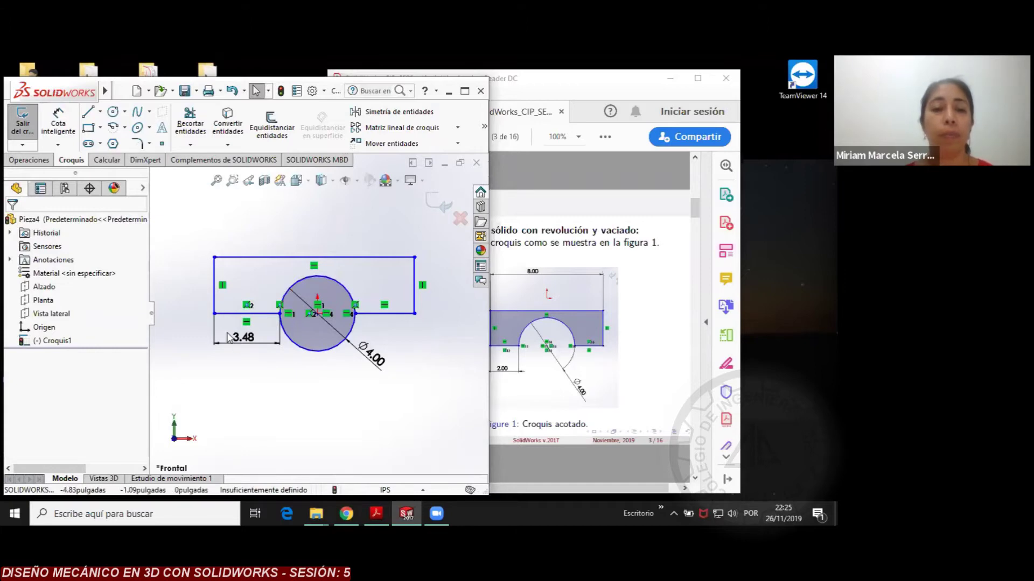
double_click(258, 343)
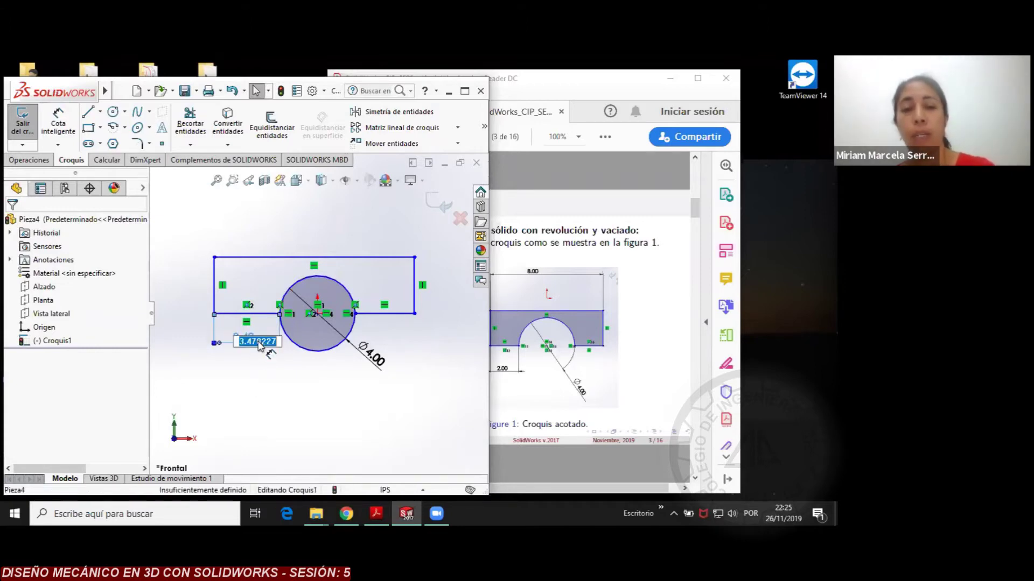
key(Escape)
key(ctrl+z)
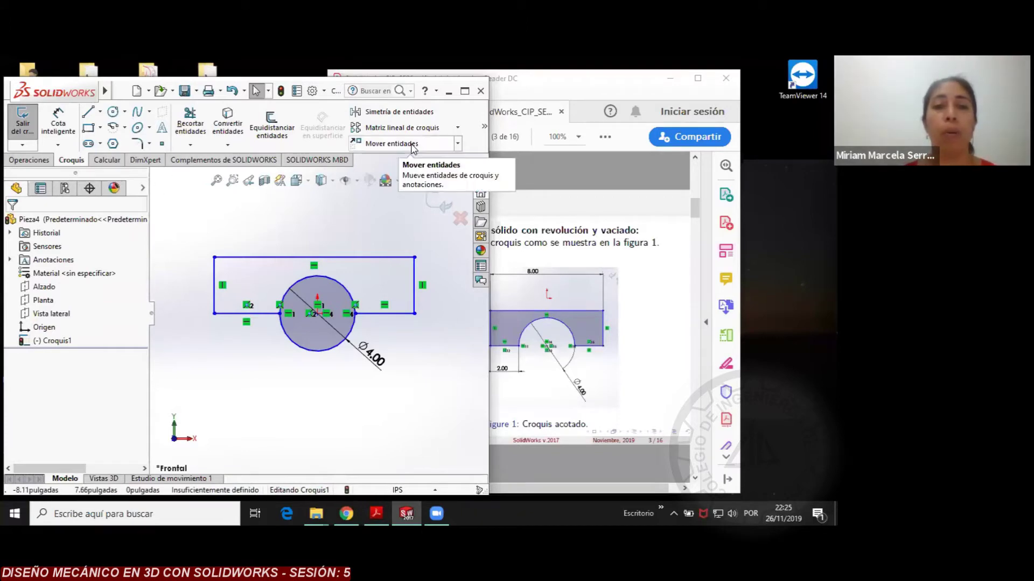
Move the whole sketch down below the origin, using the circle centre as base point
click(392, 143)
drag(197, 306, 436, 388)
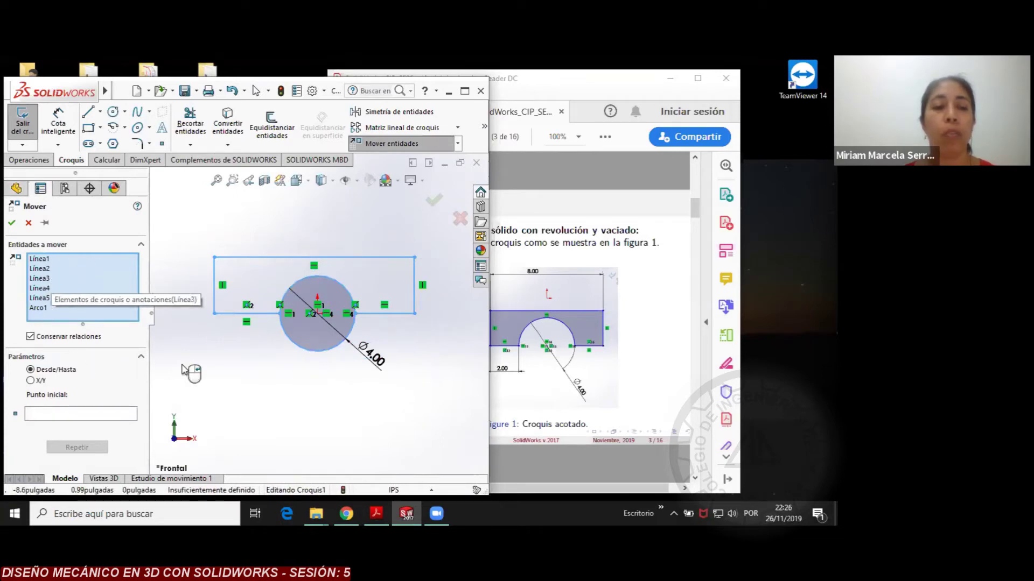
click(56, 414)
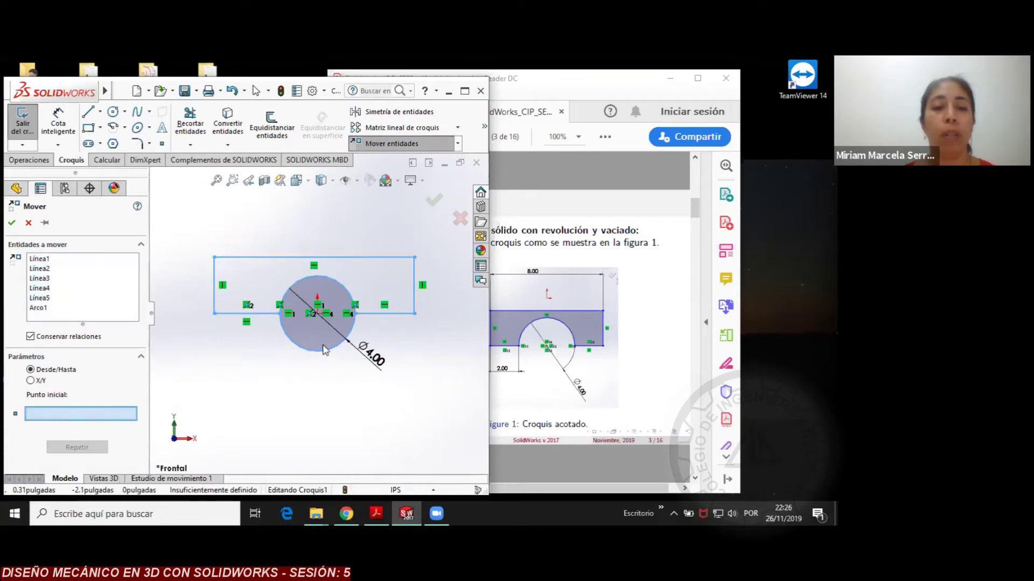
click(316, 314)
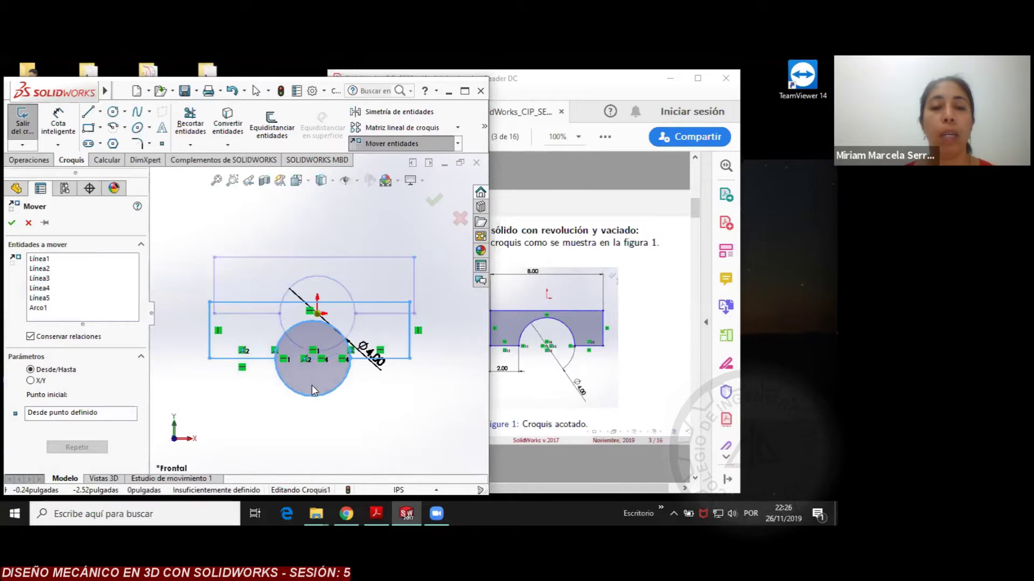
click(317, 399)
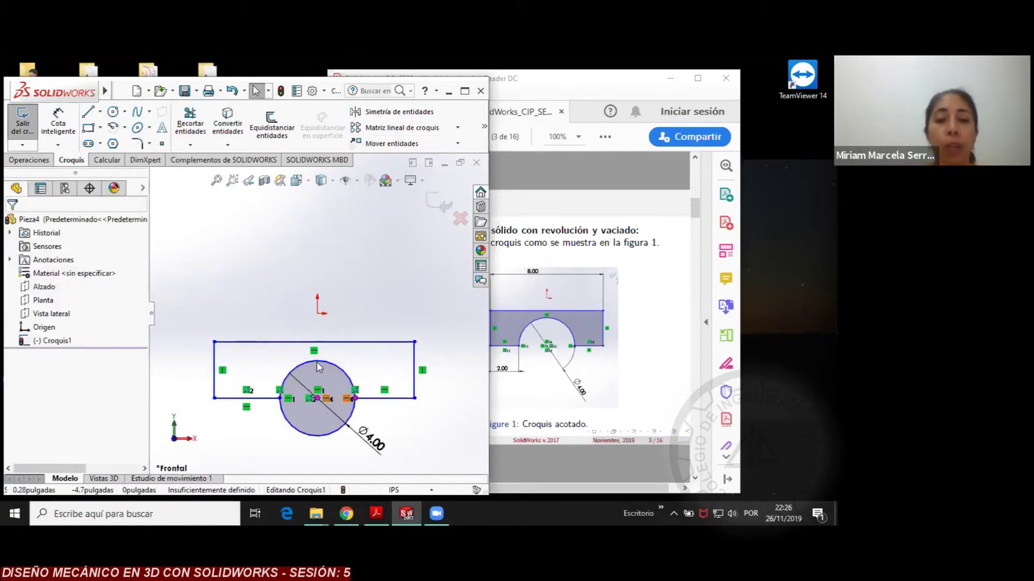
Dimension the origin to both bottom rectangle corners at 4.00 each
click(74, 135)
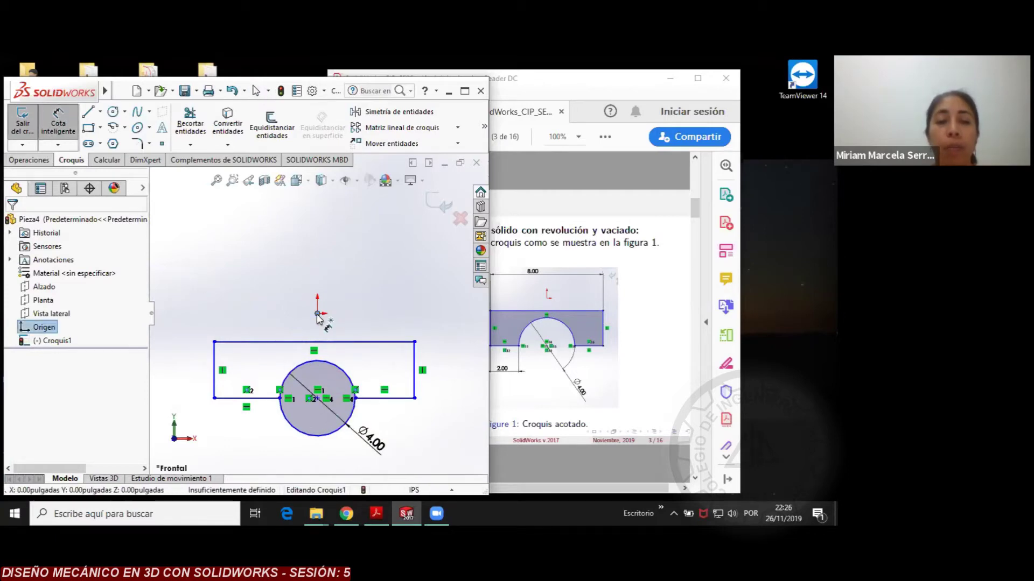
click(213, 398)
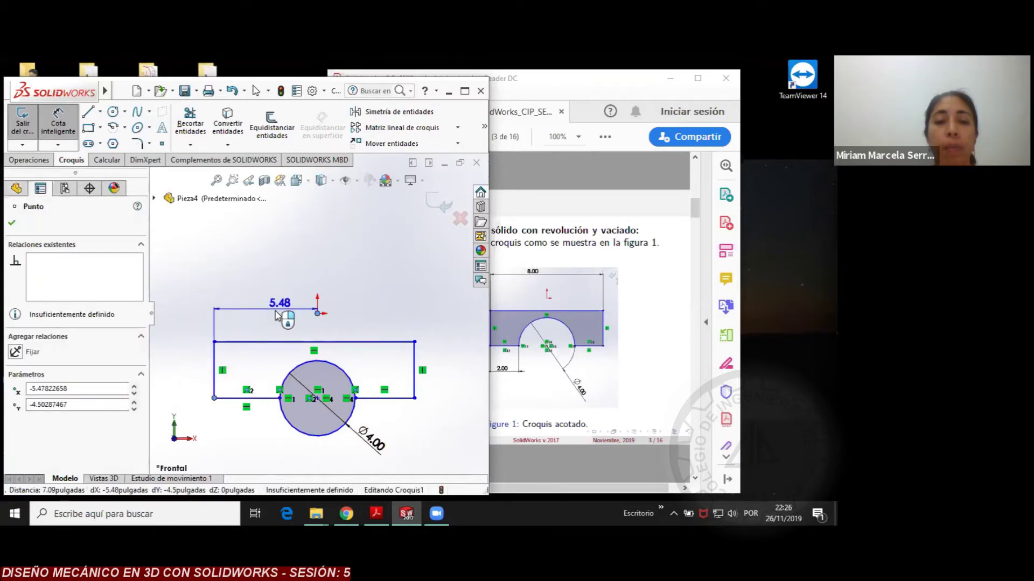
click(276, 315)
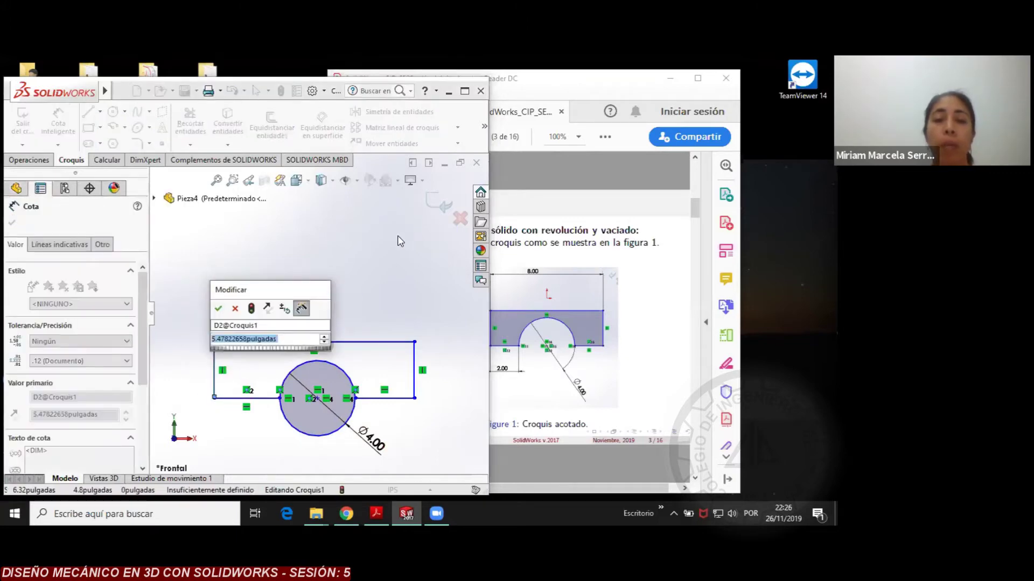
text(4)
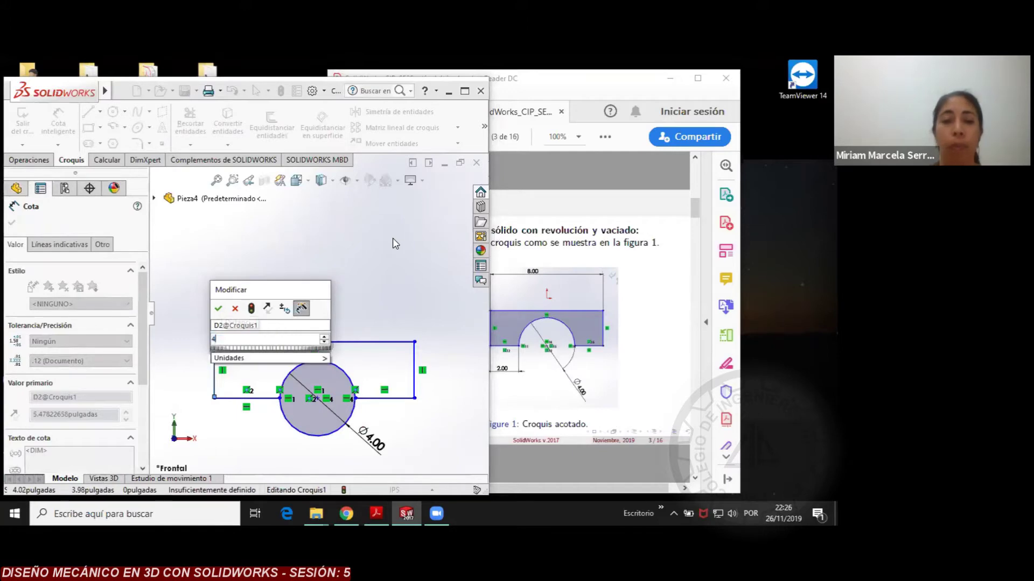
key(Return)
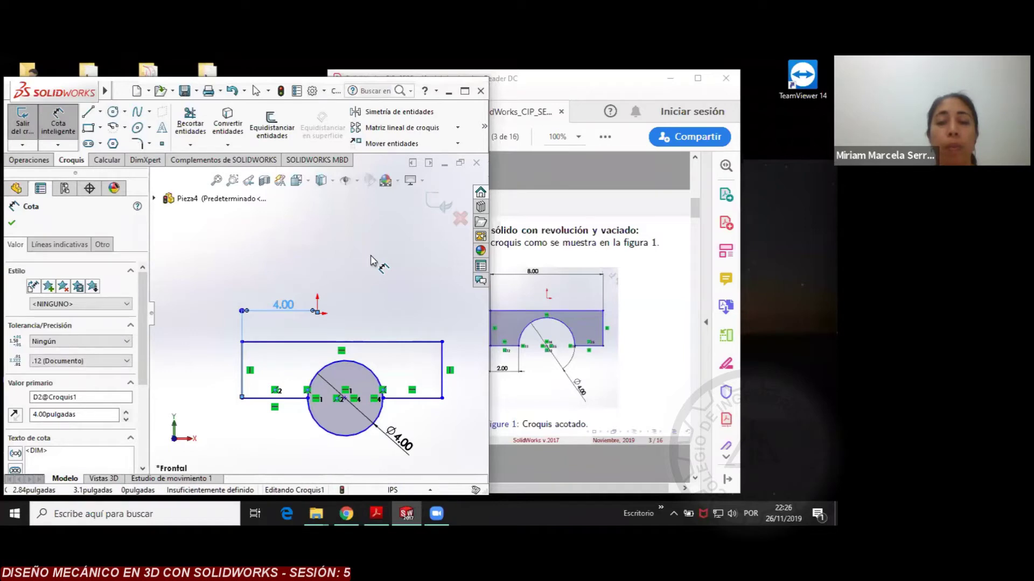
click(441, 398)
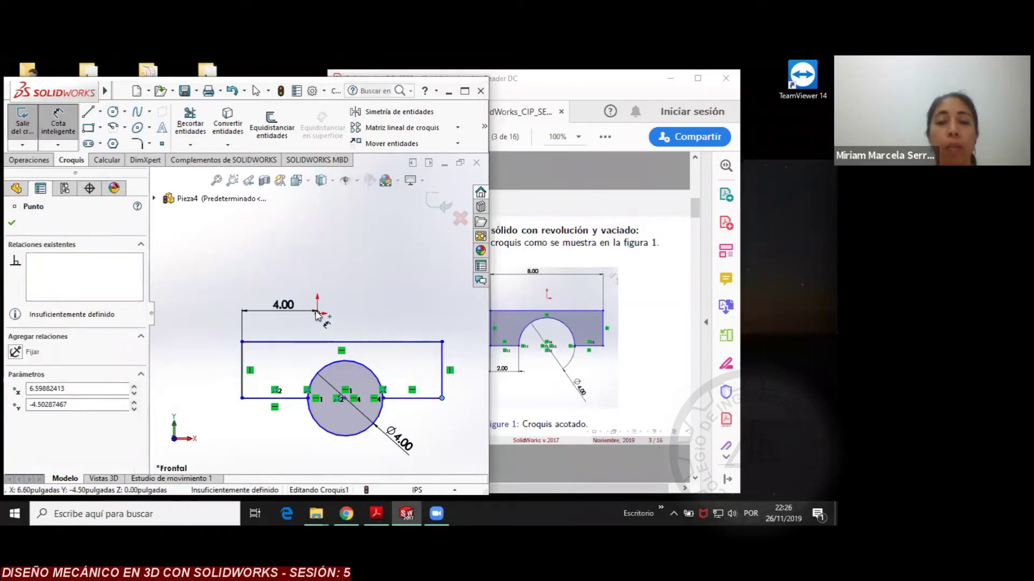
key(Escape)
click(318, 314)
click(392, 302)
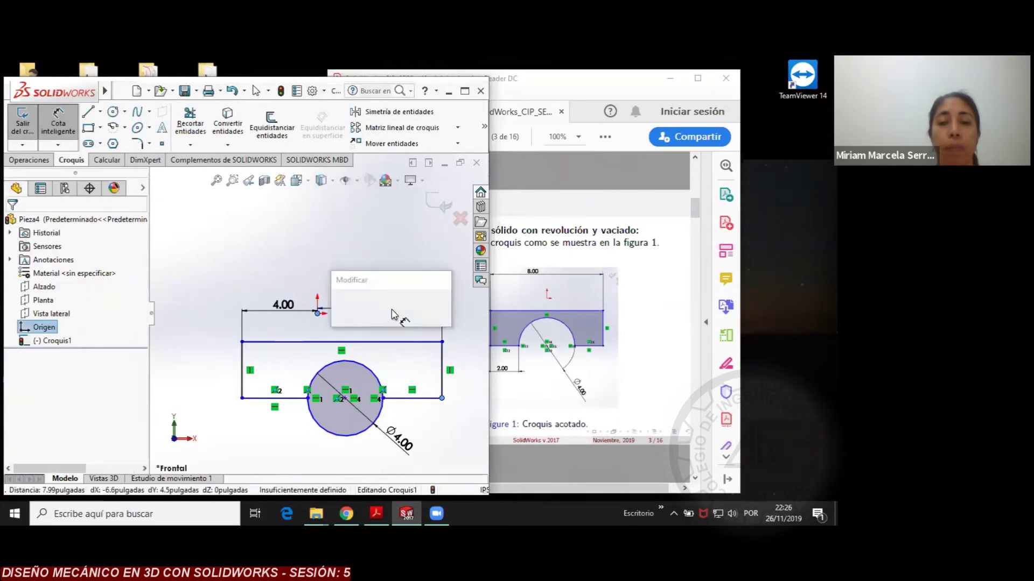
text(4)
key(Return)
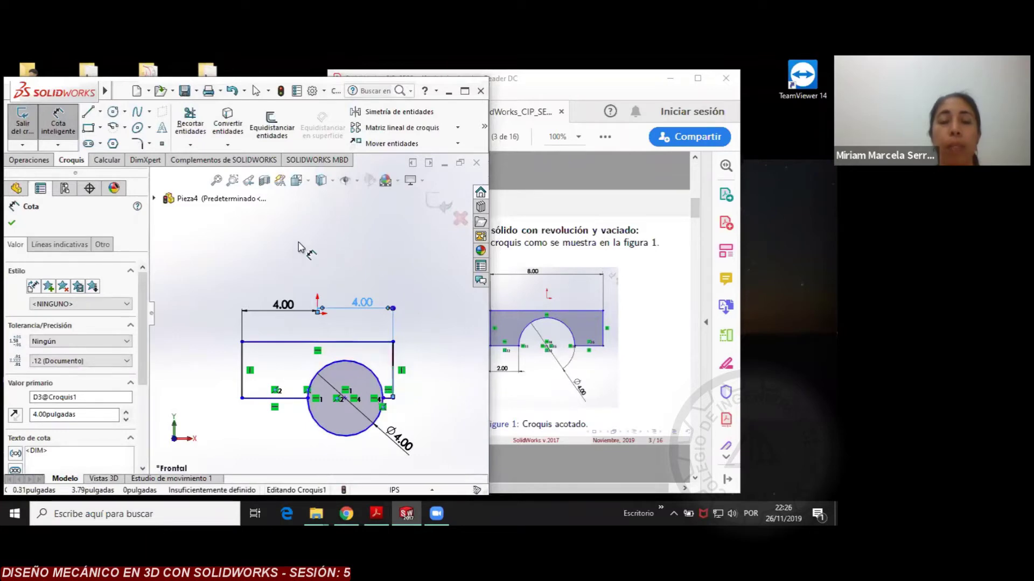
Delete both 4.00 positioning dimensions
key(Escape)
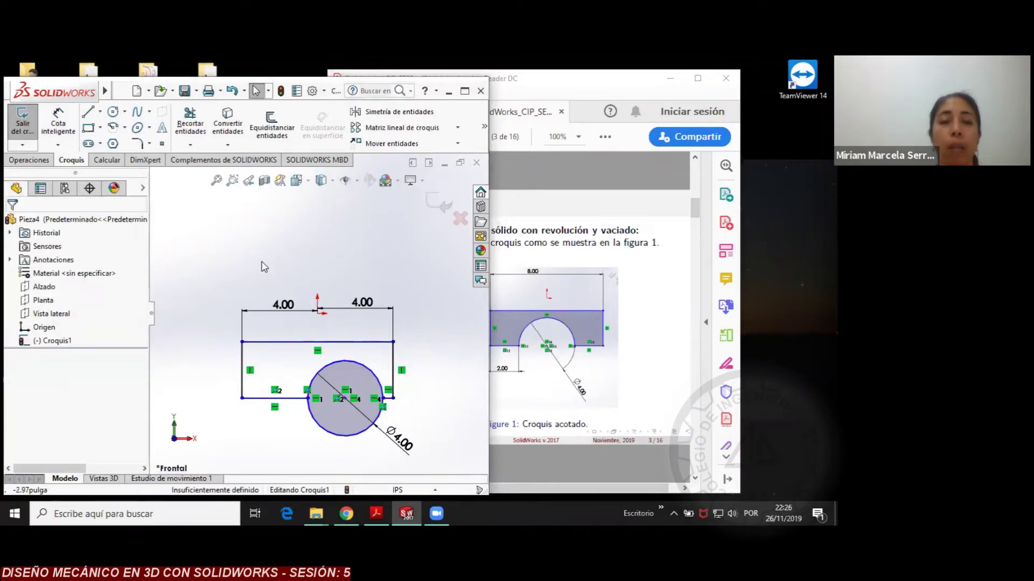
drag(379, 256, 262, 314)
key(Delete)
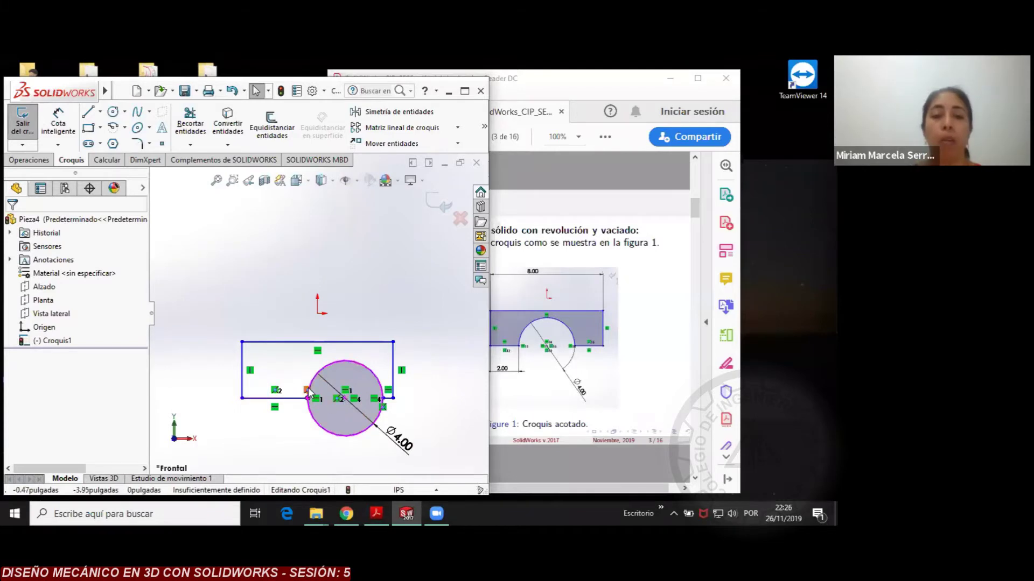
Dimension the left bottom segment of the profile at 2.00
key(d)
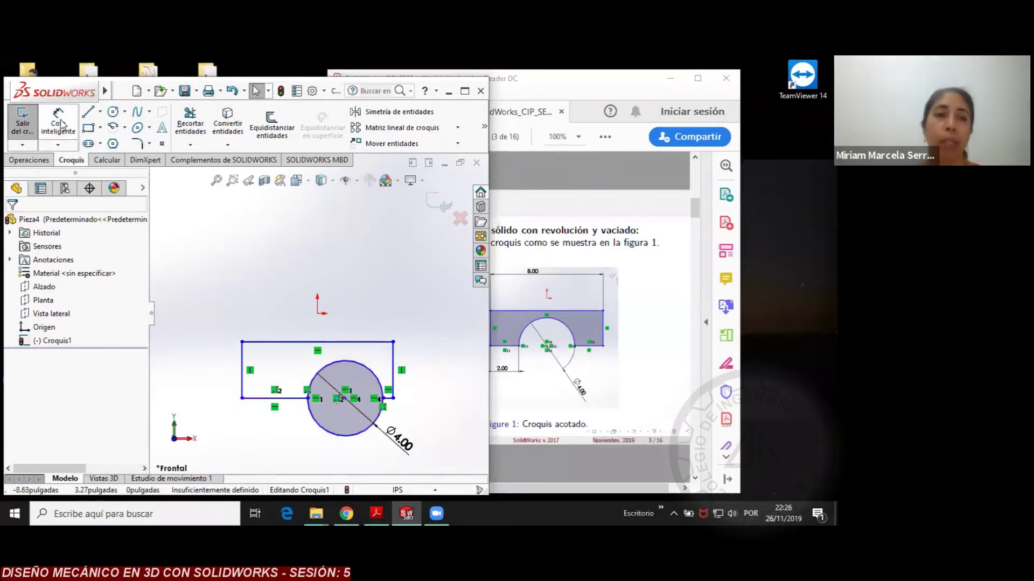
click(296, 399)
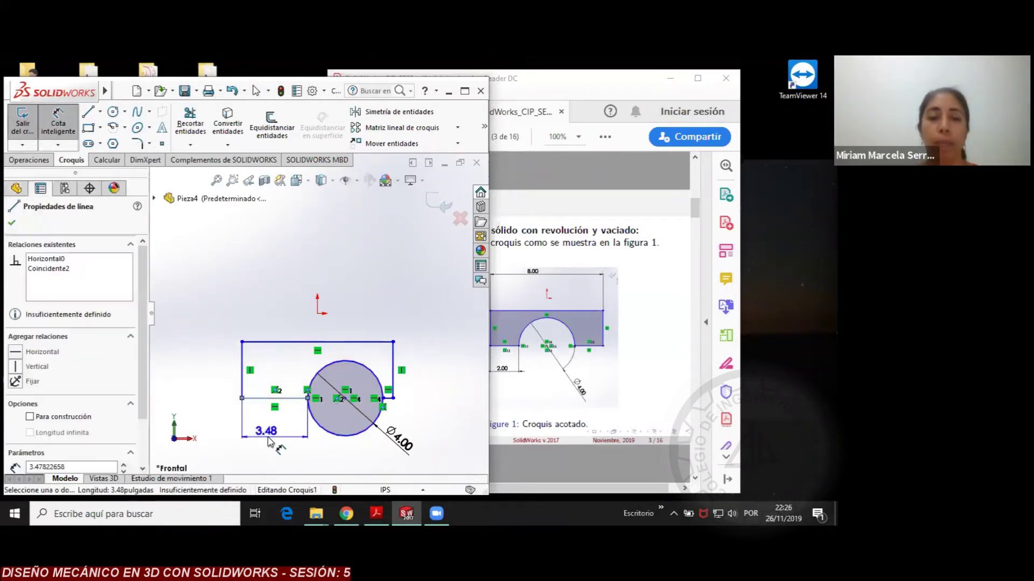
click(270, 430)
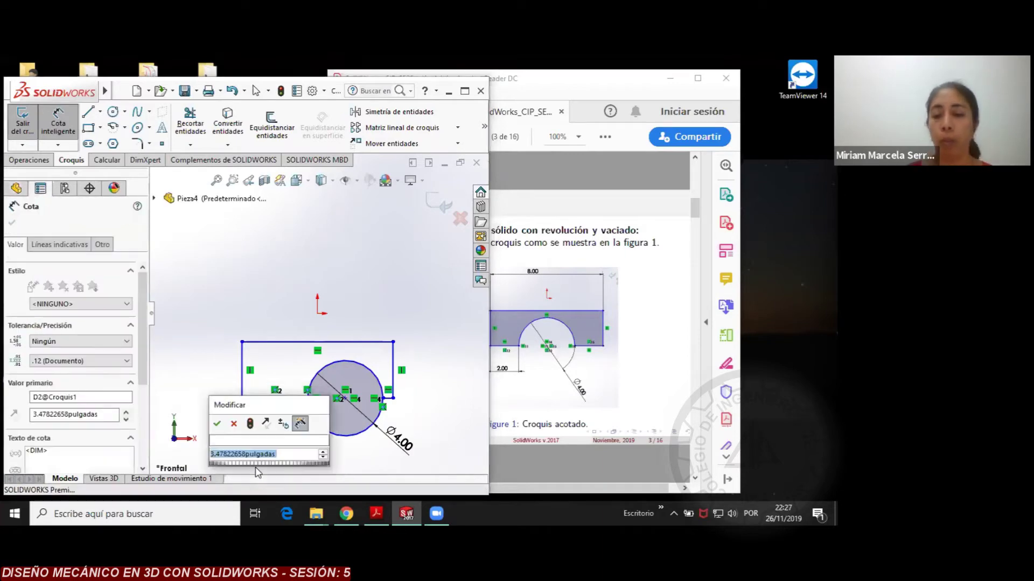
key(Return)
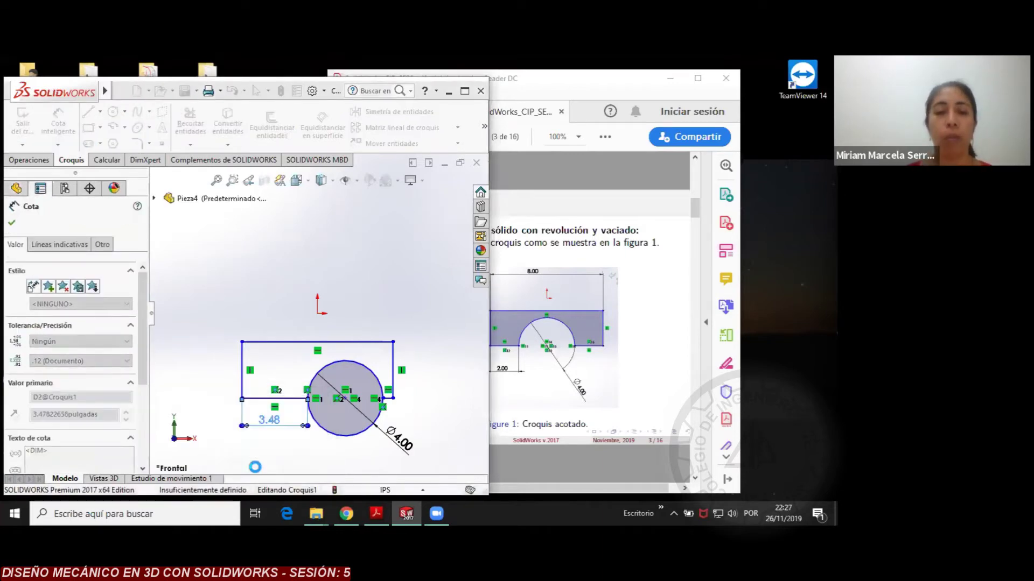
click(376, 400)
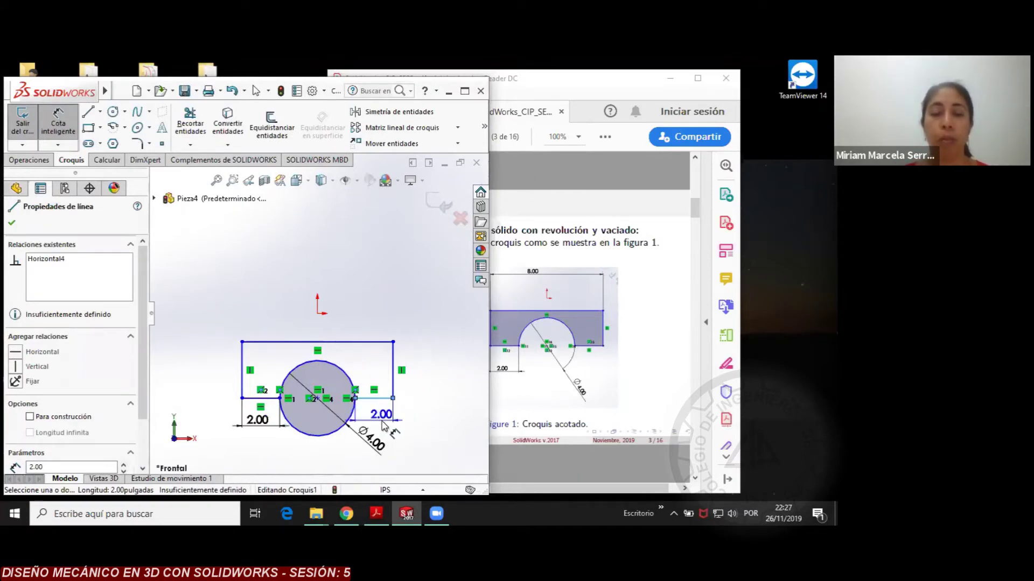
key(Escape)
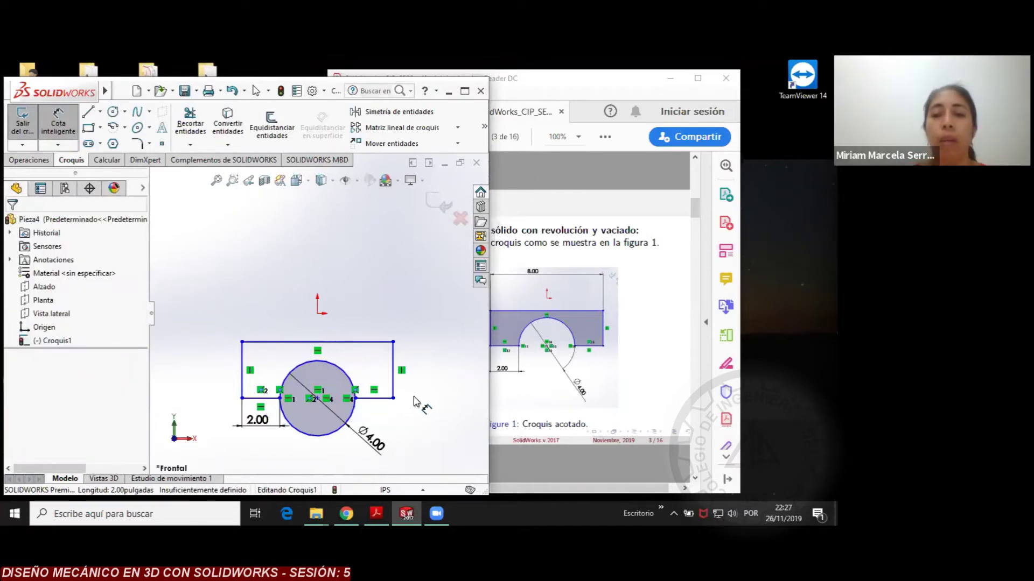
Check the reference figure, then dimension the rectangle's left side to 2.50 height
click(617, 134)
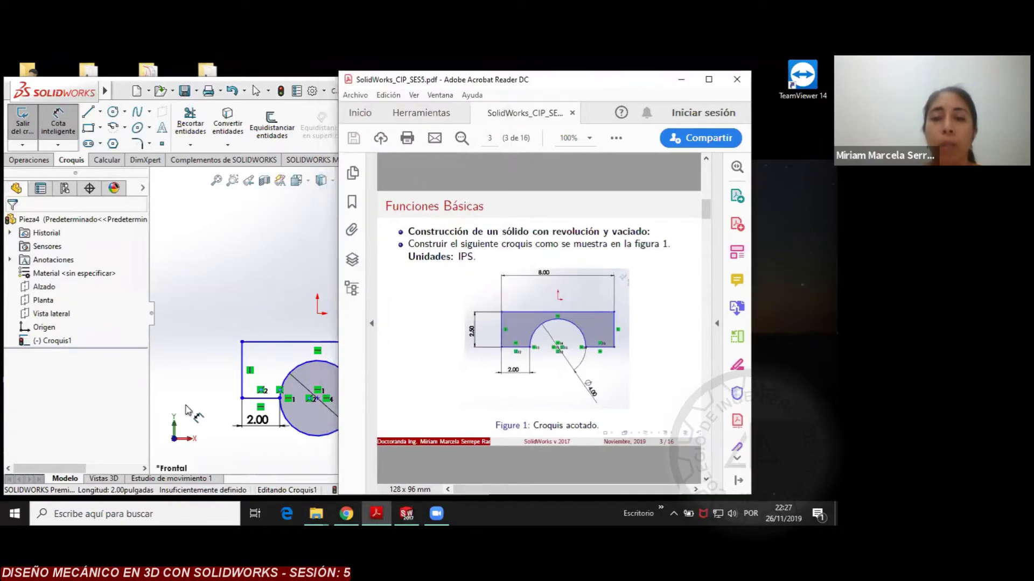
click(230, 371)
click(230, 371)
click(222, 372)
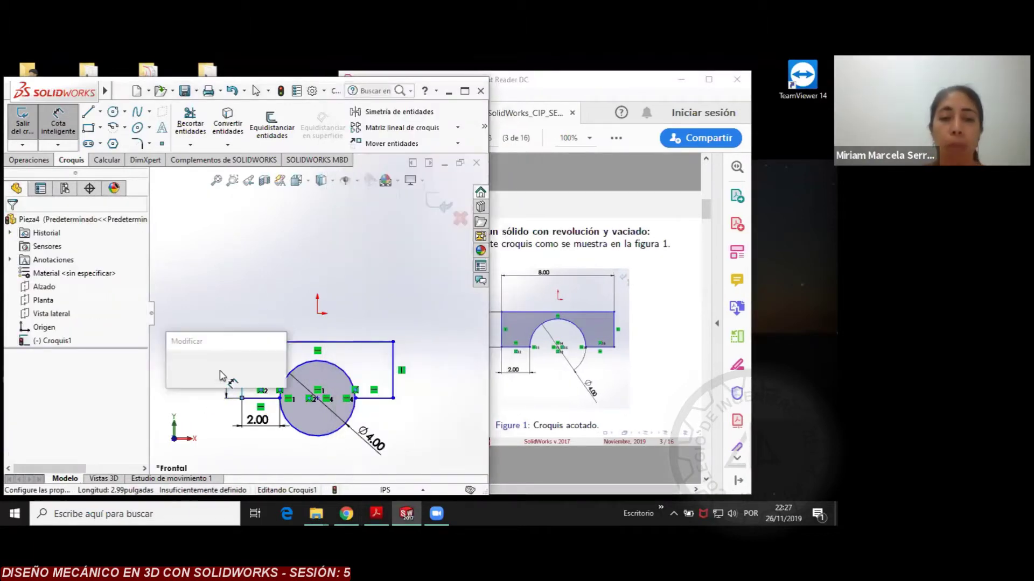
text(2.5)
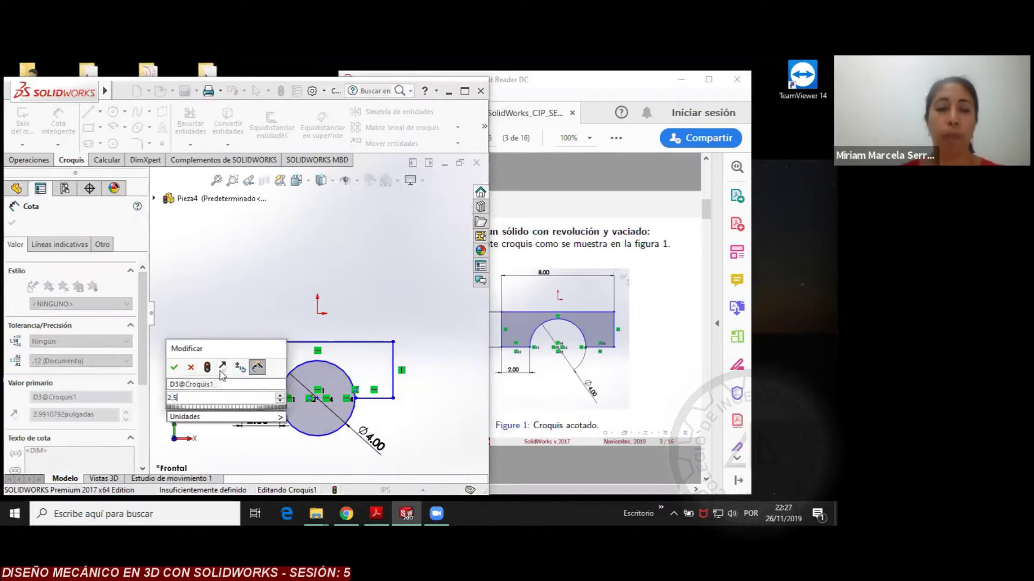
key(Return)
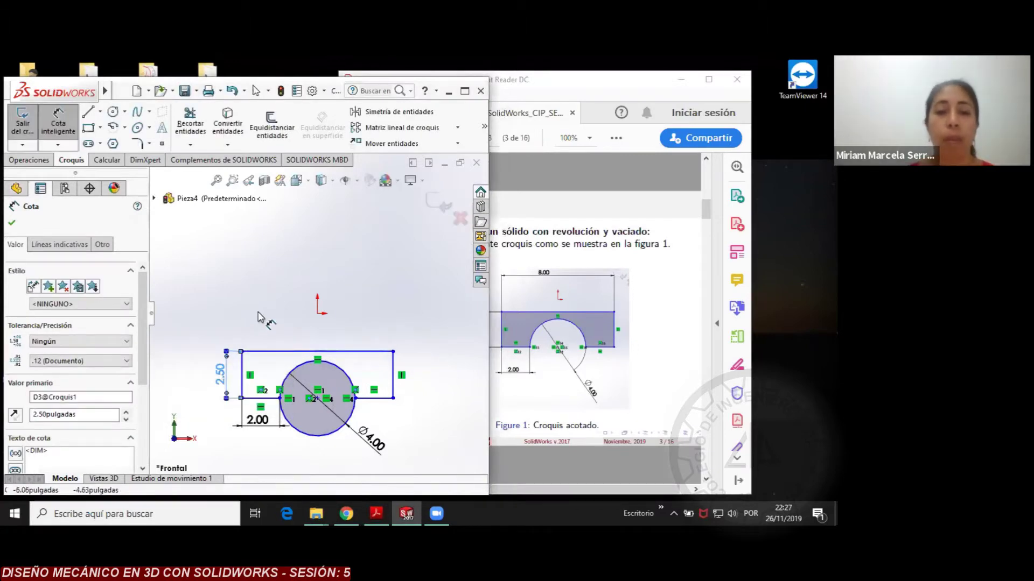
key(Escape)
Bring the tutorial PDF in front of the part for comparison
right_click(382, 271)
click(384, 271)
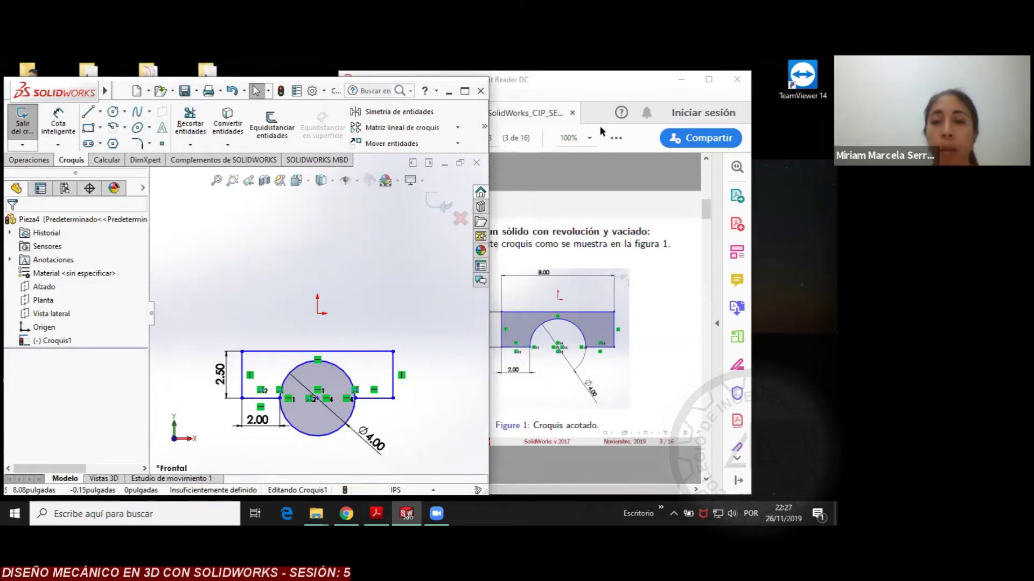
click(601, 89)
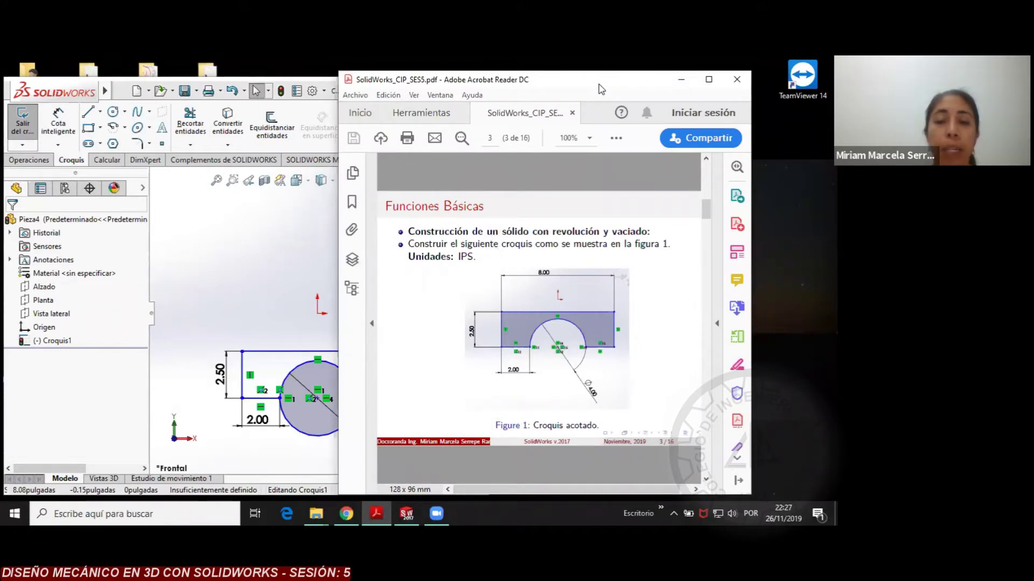
Slide the PDF aside and trim the circle's lower arc, leaving a semicircular notch
drag(601, 89, 692, 87)
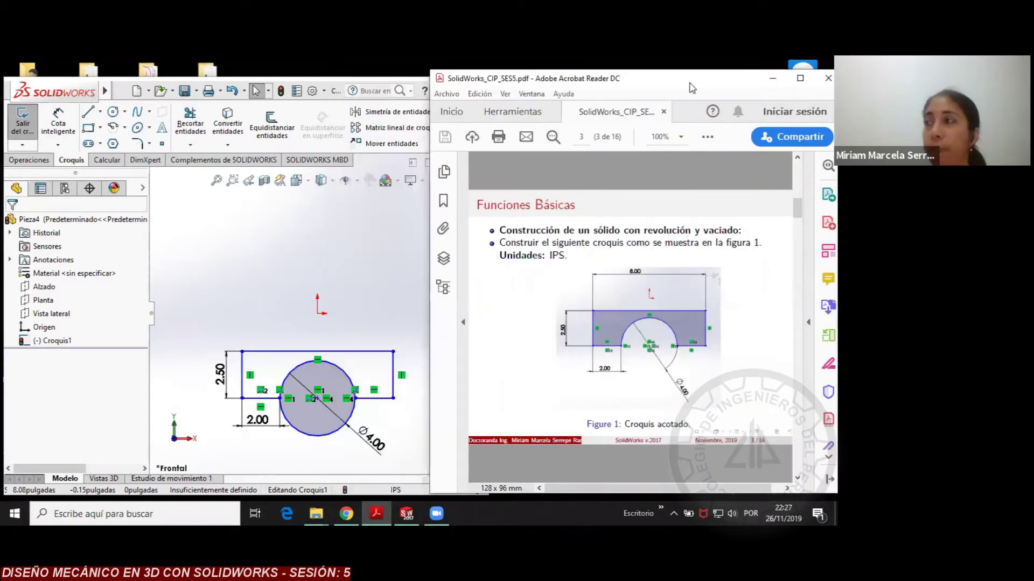
click(190, 124)
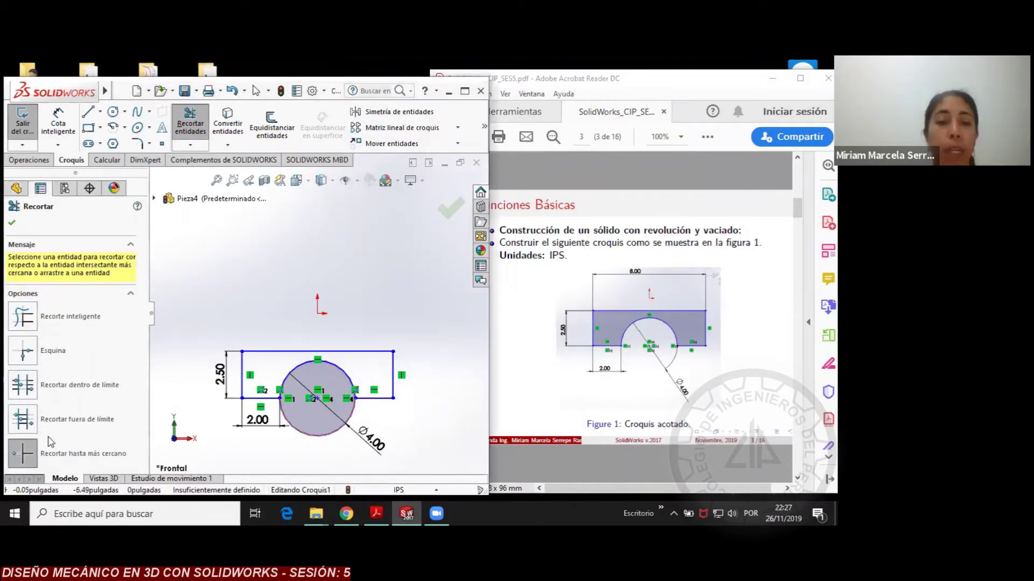
click(321, 429)
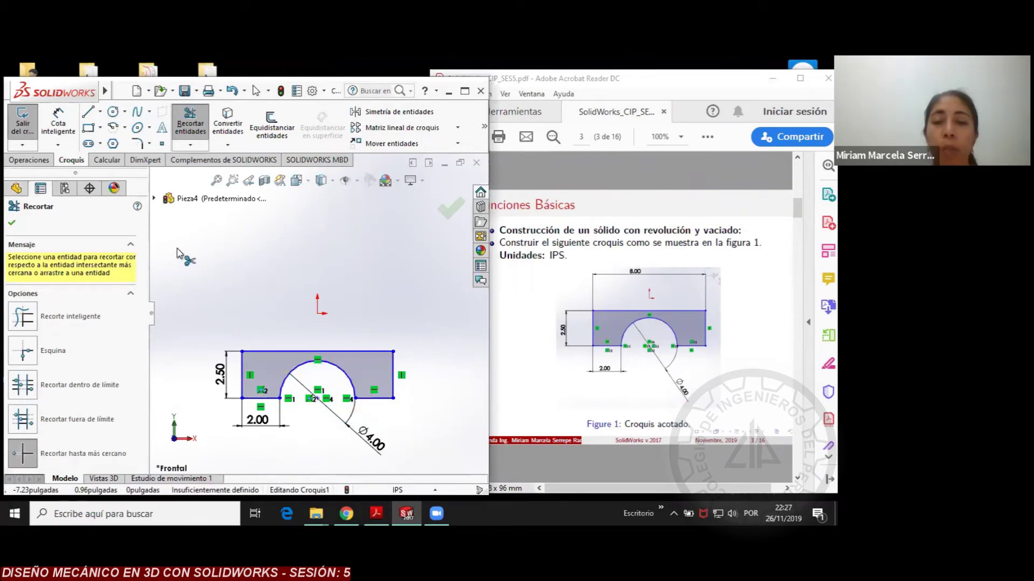
key(Escape)
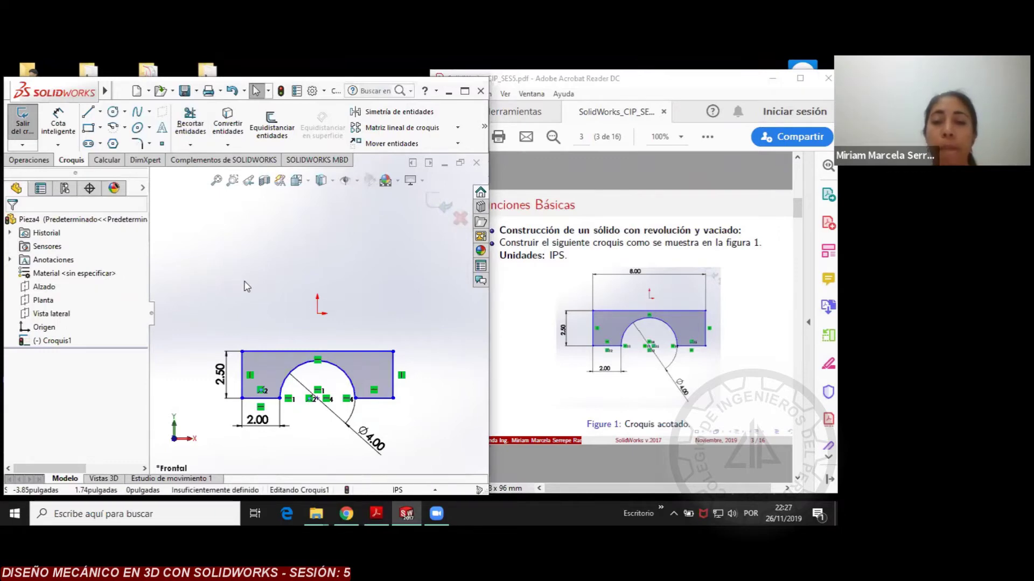
click(649, 83)
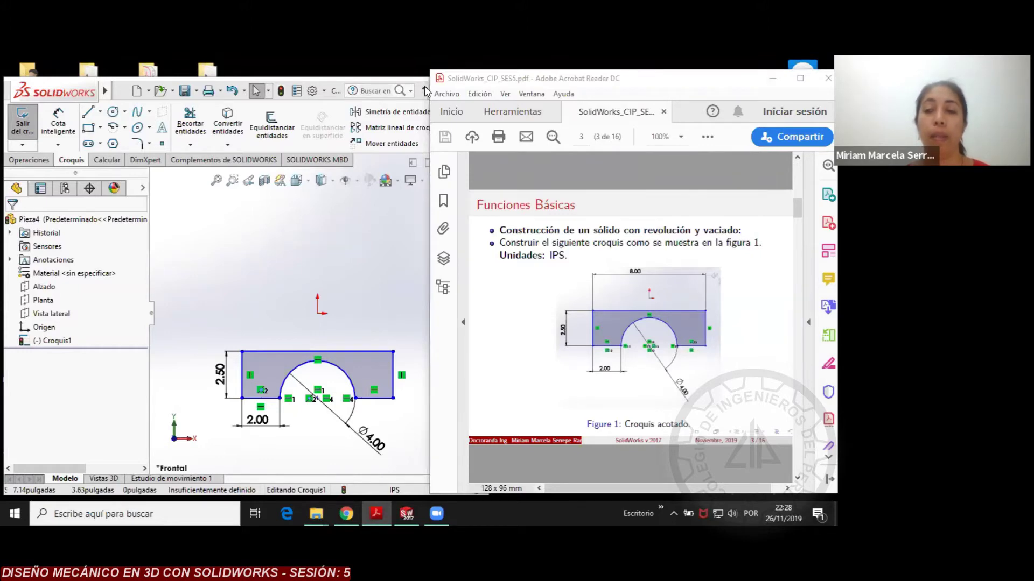
Scroll the tutorial PDF from page 3 to page 4 showing the Figure 2 revolve
click(590, 82)
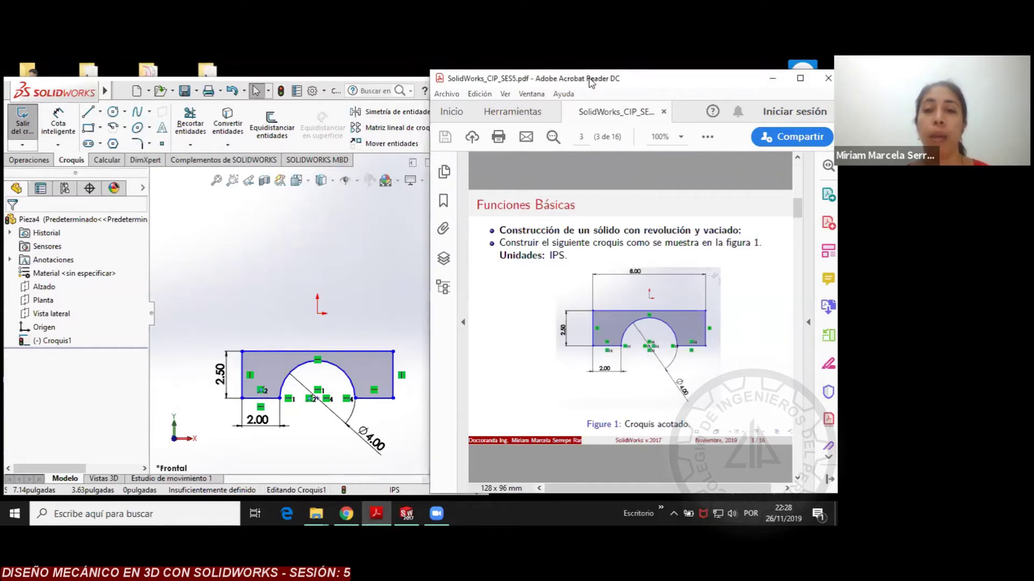
scroll(530, 345, down, 2)
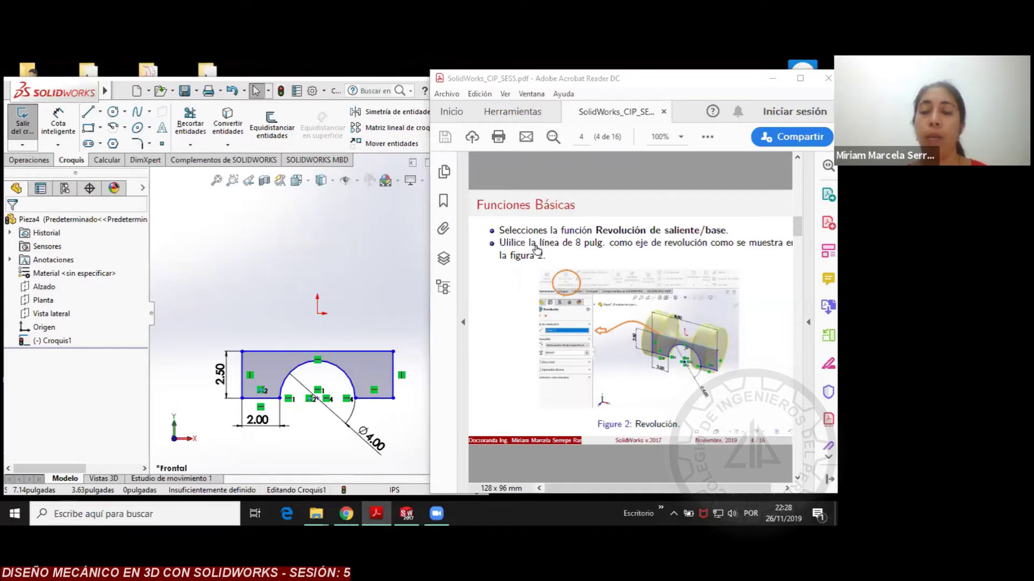
Shift the PDF window left and bring up SolidWorks' Operaciones feature commands
click(624, 86)
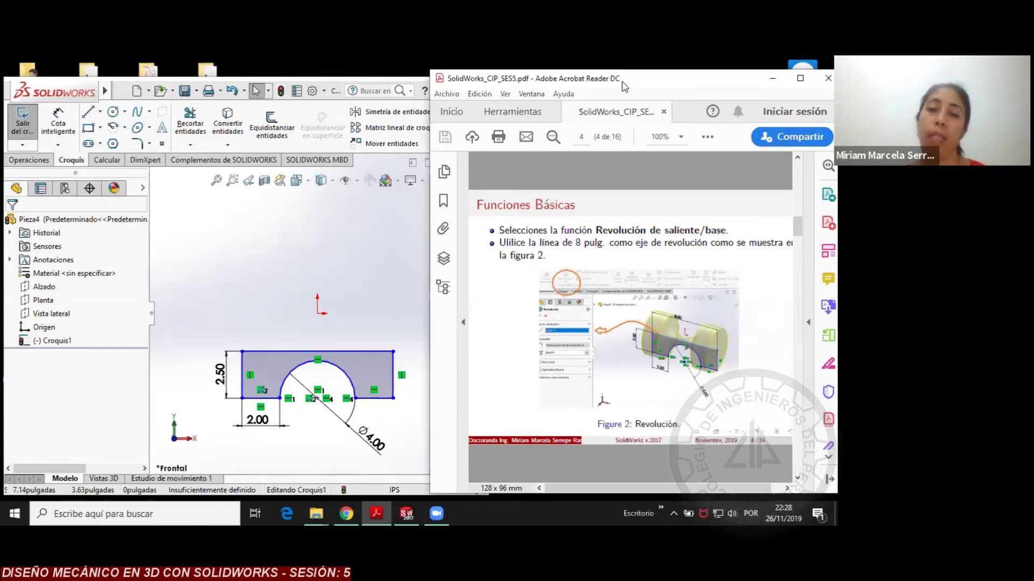
drag(580, 90, 532, 95)
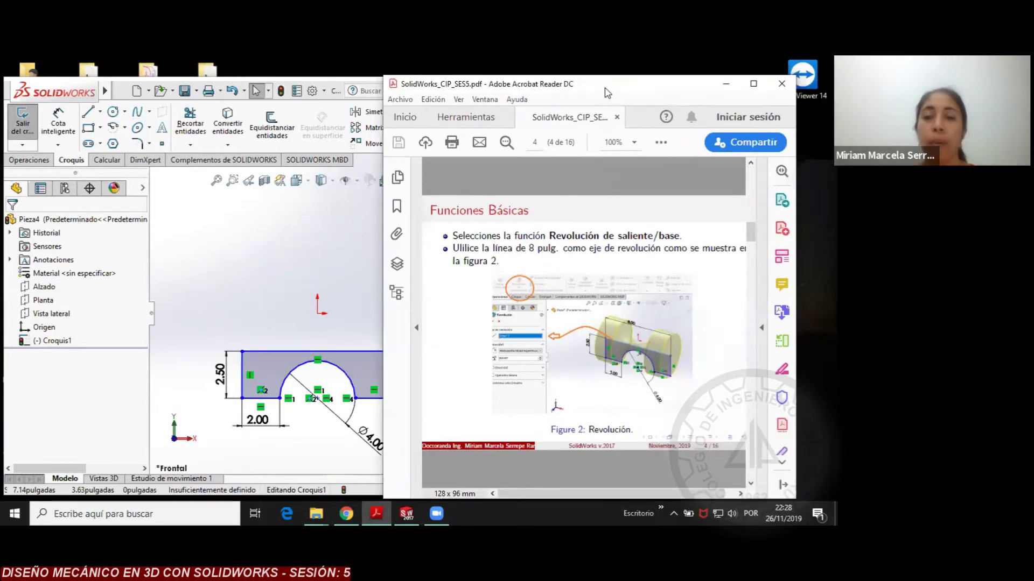
drag(597, 94, 588, 98)
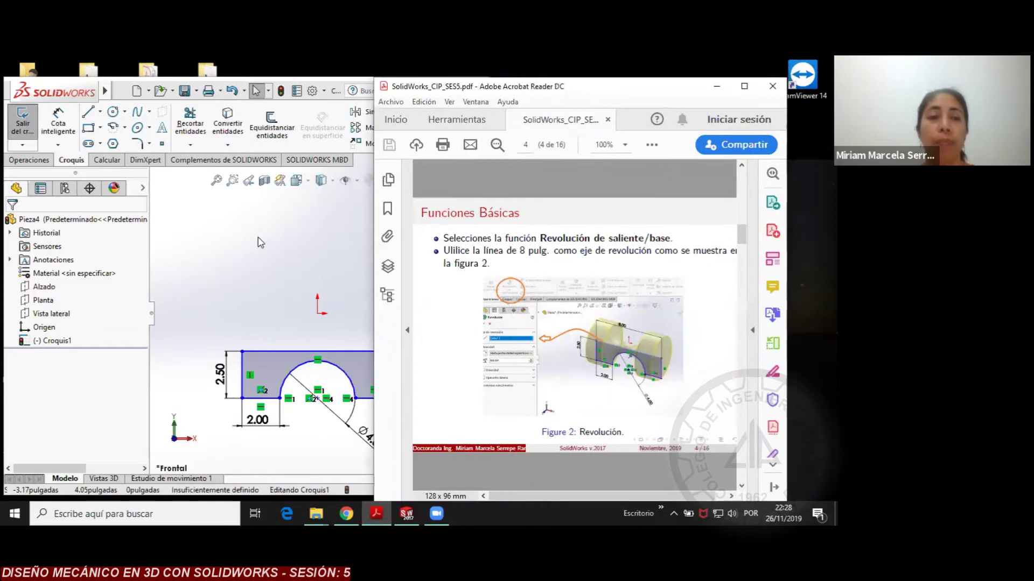
click(24, 161)
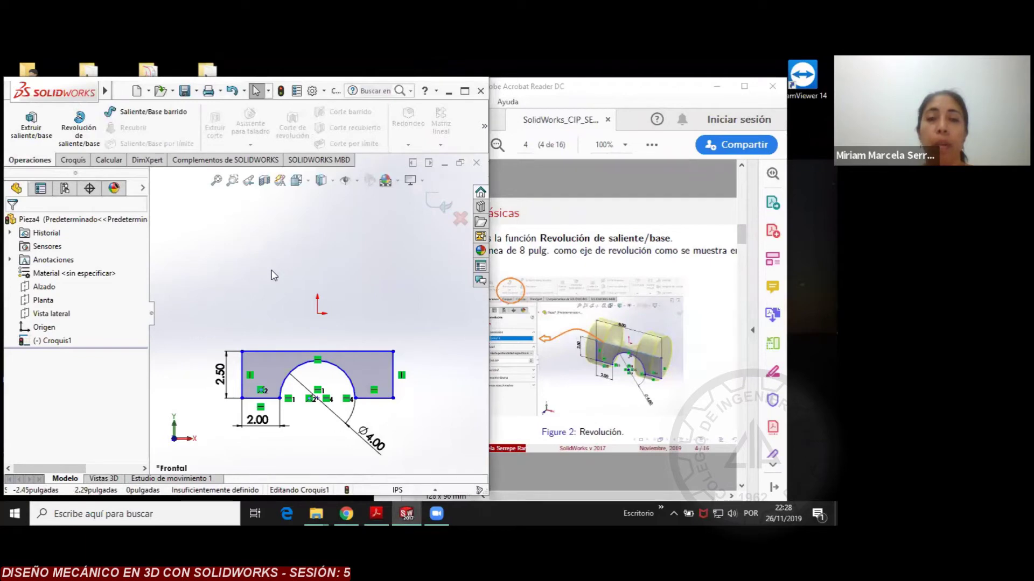
Revolve the sketch 150° about its top 8-inch line to create Revolución1
click(84, 129)
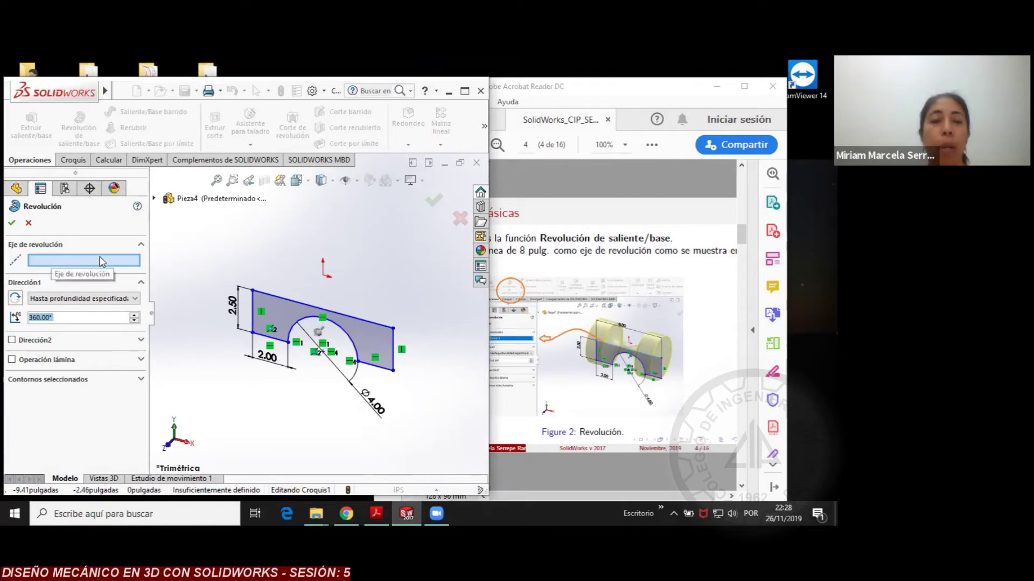
click(298, 303)
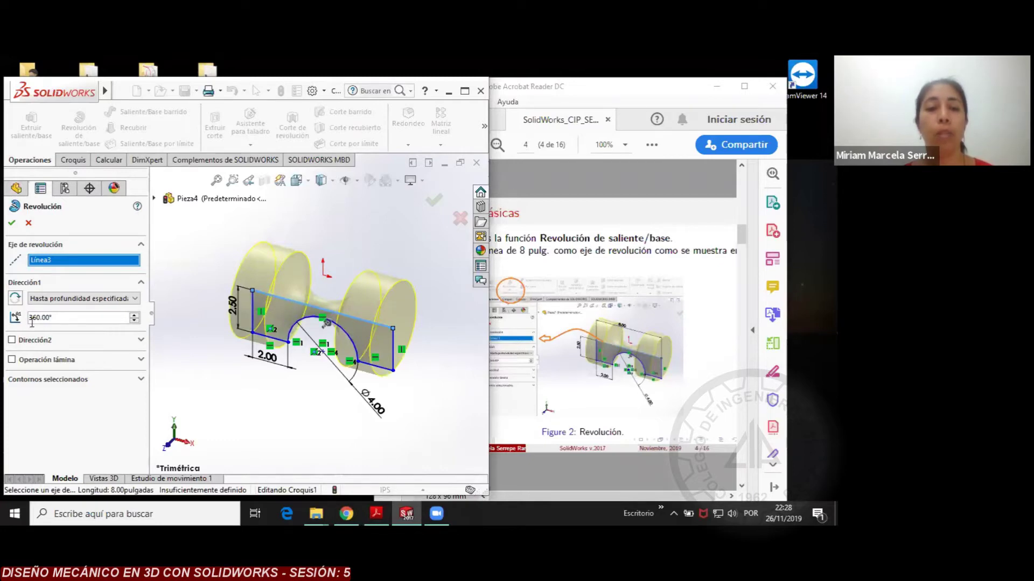
drag(65, 318, 24, 317)
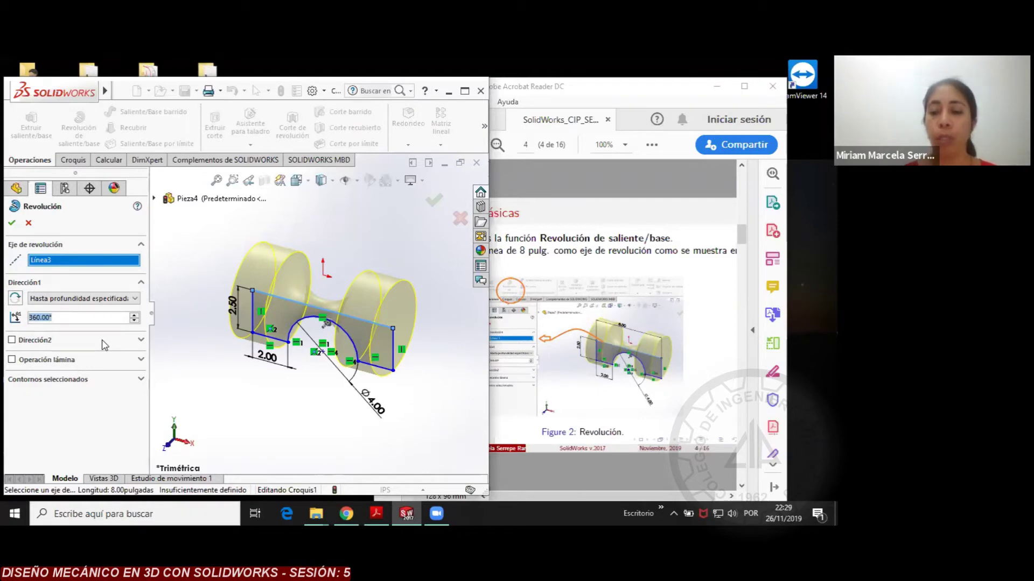
text(150)
key(Return)
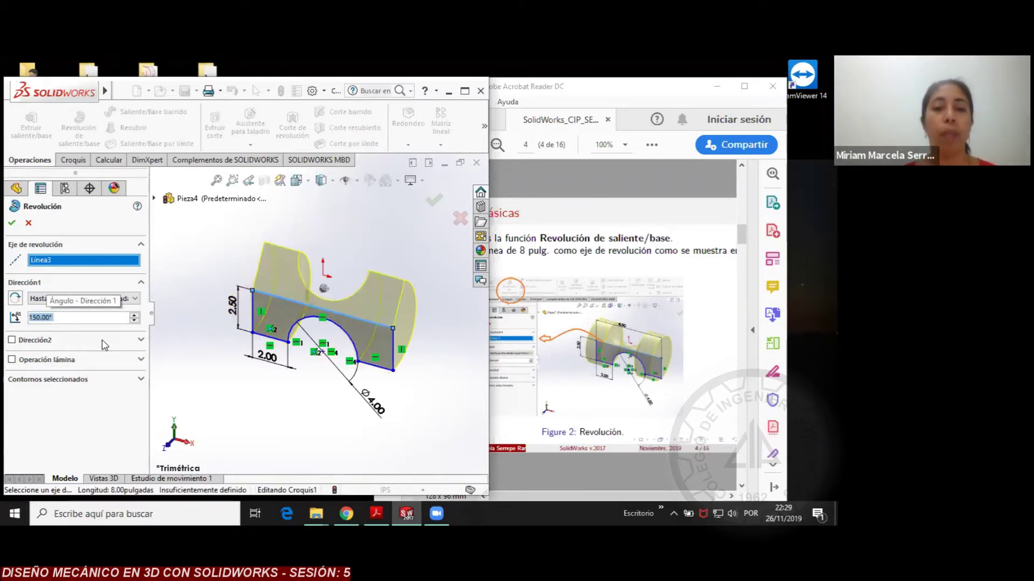
click(11, 224)
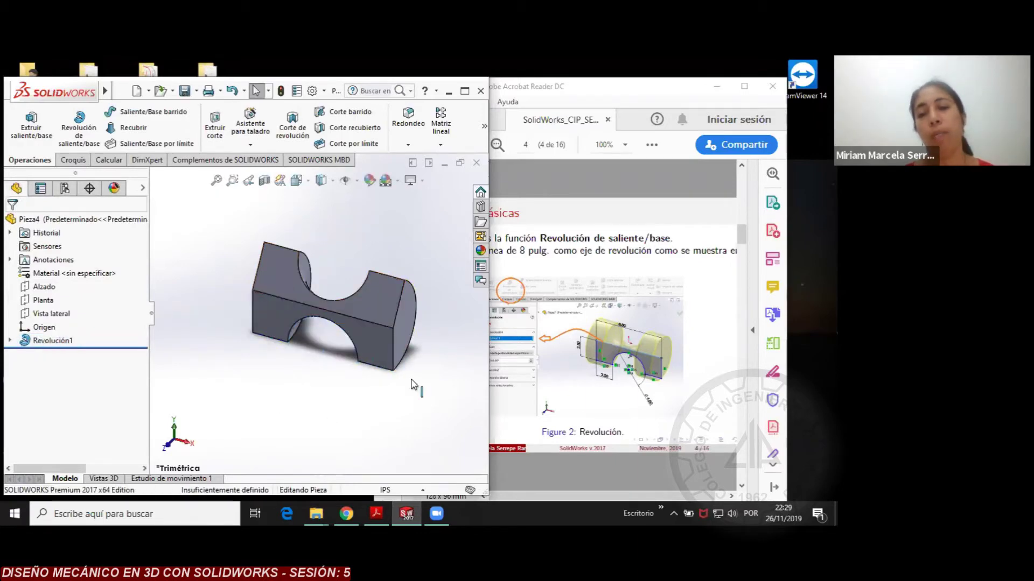
click(10, 340)
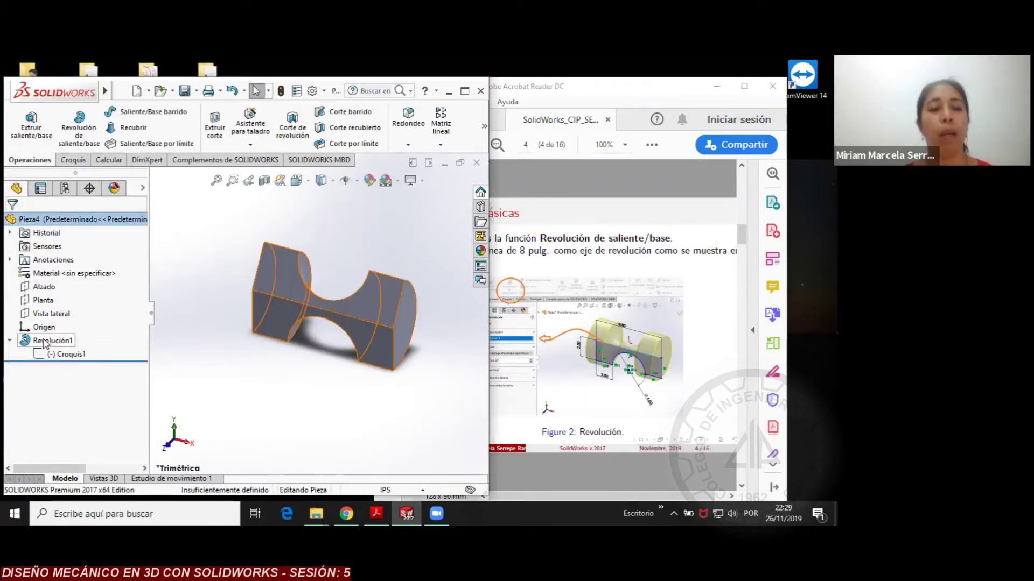
Edit Revolución1 to revolve 180°
right_click(45, 345)
click(57, 250)
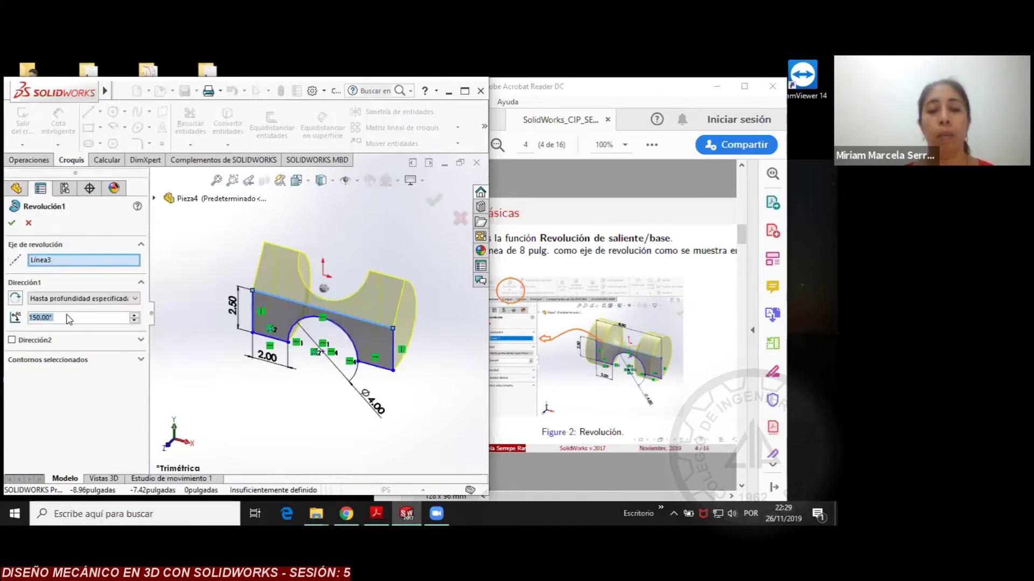
text(180)
key(Return)
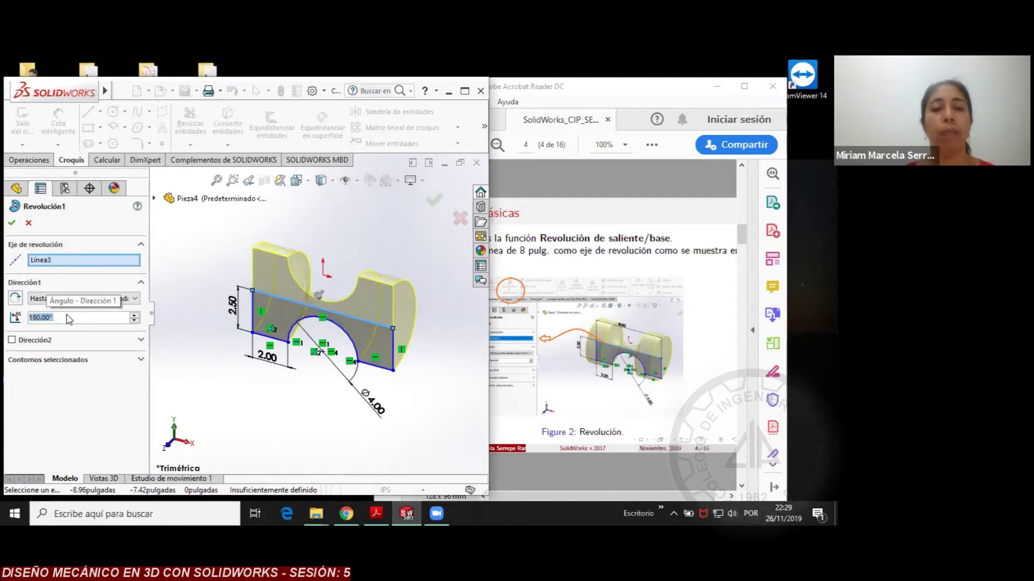
click(12, 222)
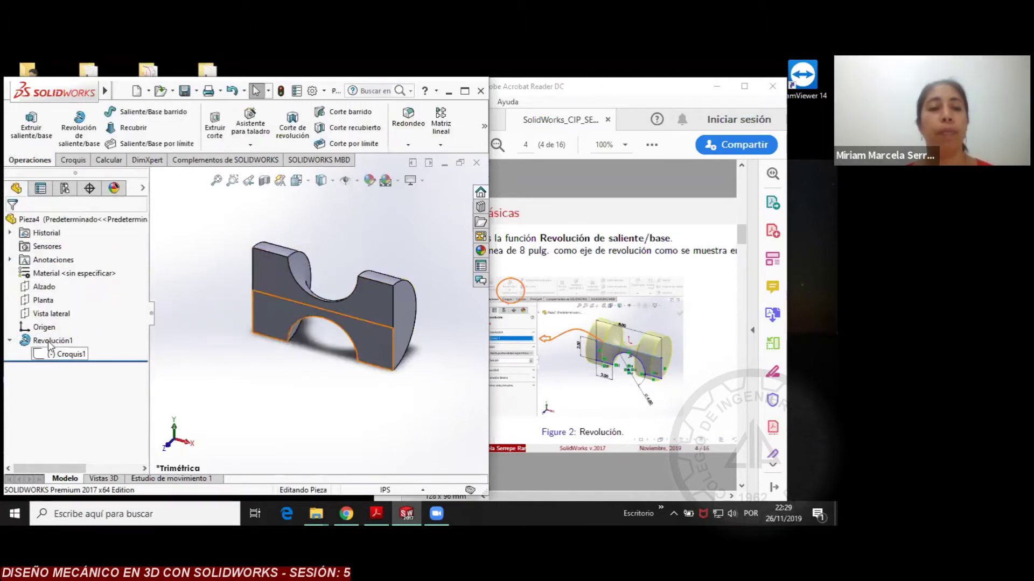
Edit Revolución1 again to a full 360° revolve
right_drag(50, 342, 62, 249)
click(61, 248)
text(360)
key(Return)
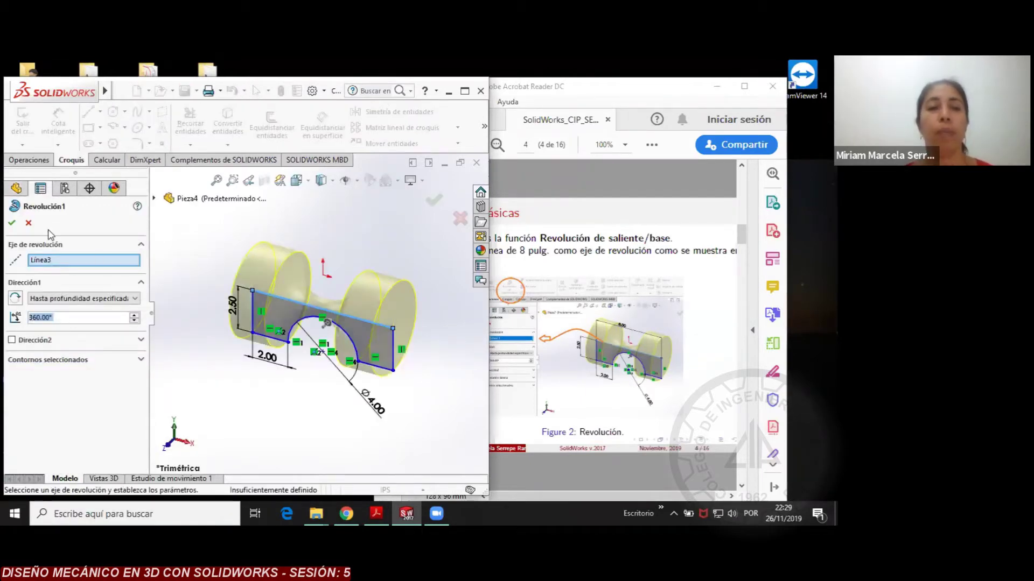
click(11, 222)
click(184, 295)
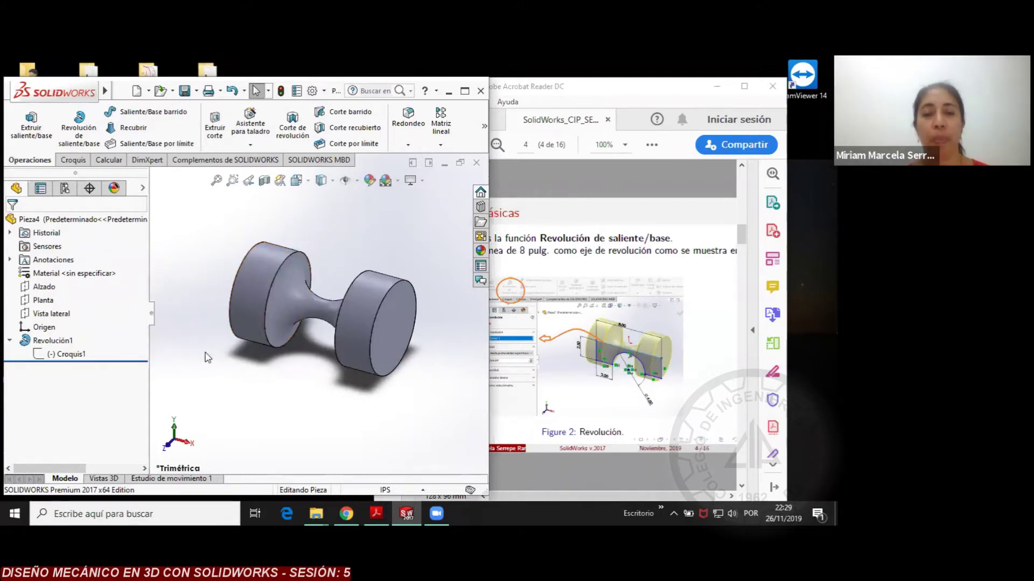
right_click(81, 275)
Assign Caucho > HYPALON as the part's material
click(146, 253)
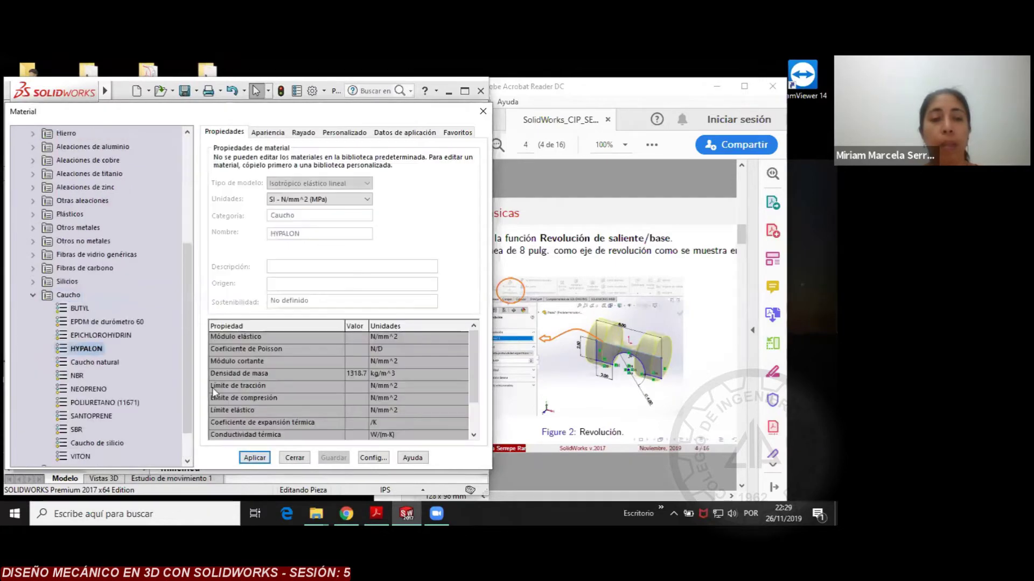
key(Return)
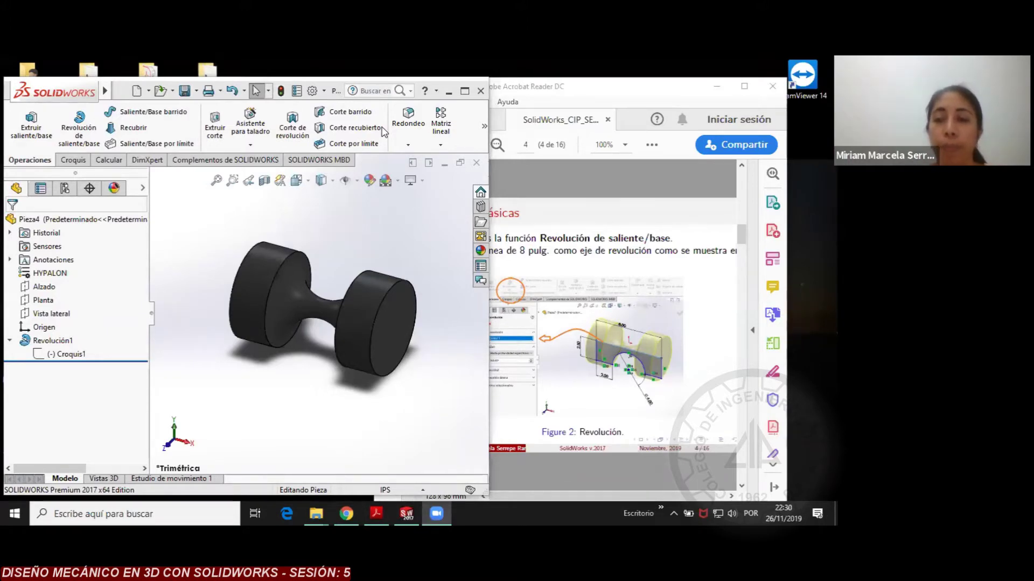
Scroll the tutorial PDF to page 6 (Vaciado) and place it right of the part
click(599, 90)
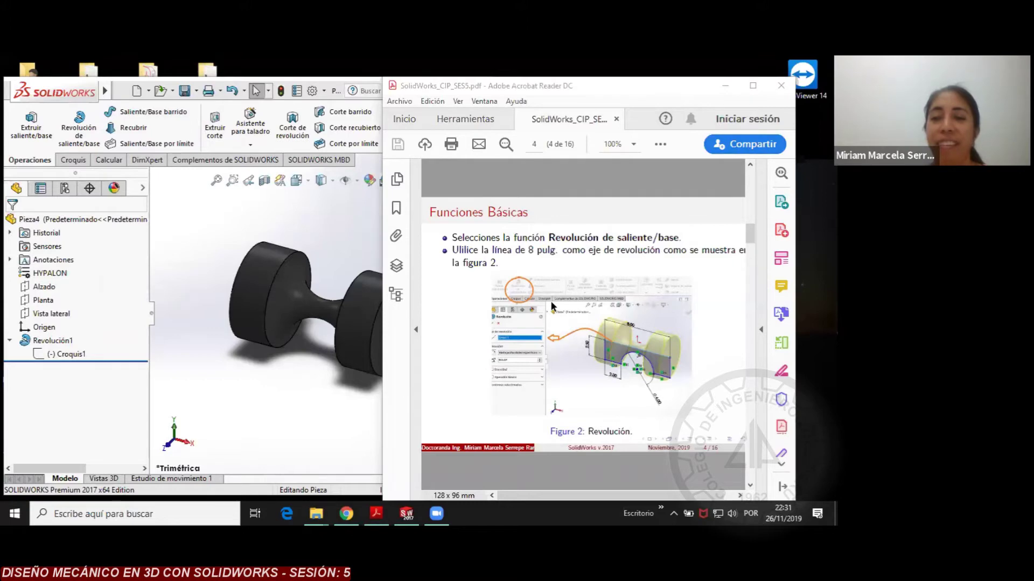
click(459, 298)
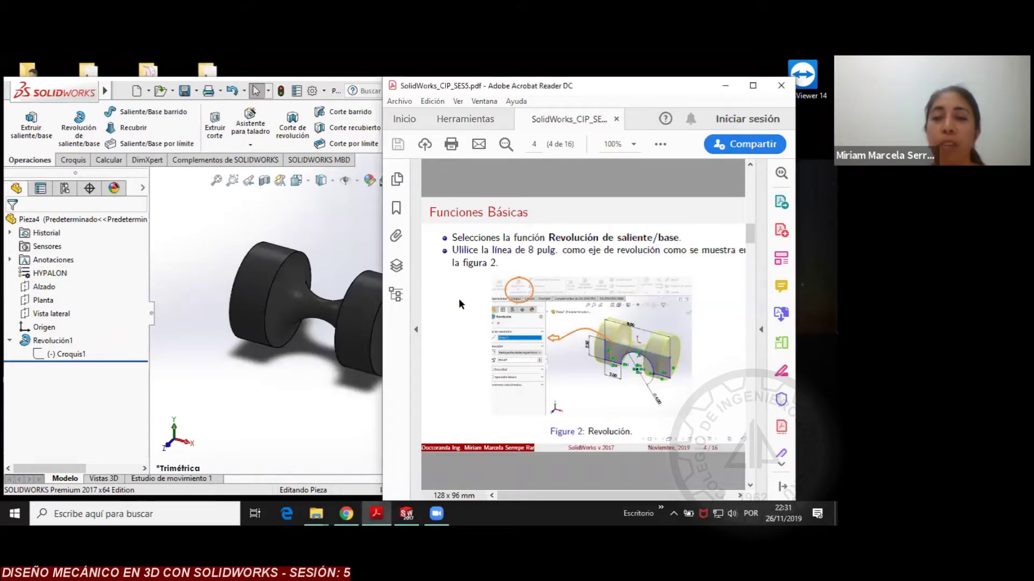
scroll(458, 299, down, 2)
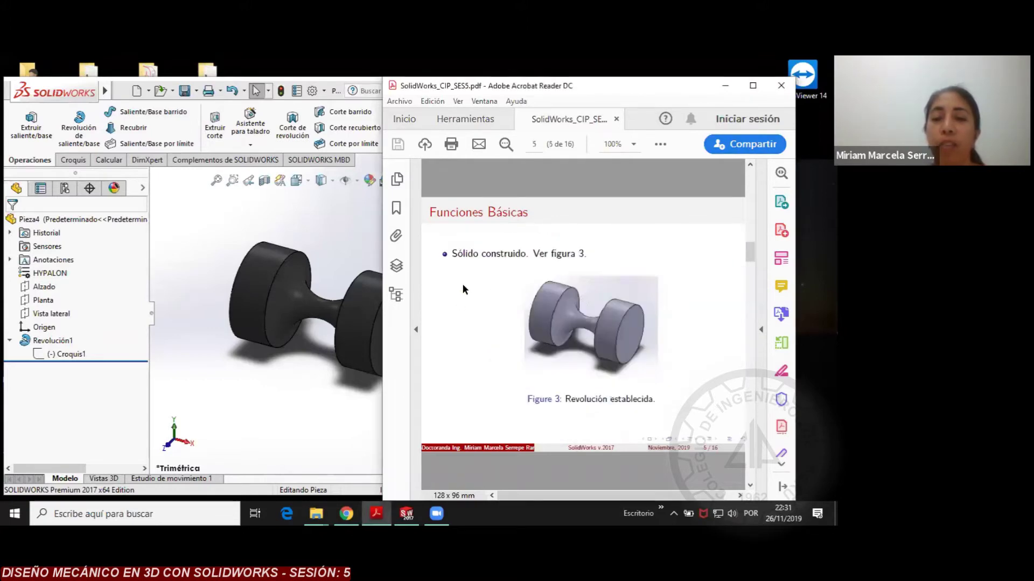
scroll(462, 285, down, 2)
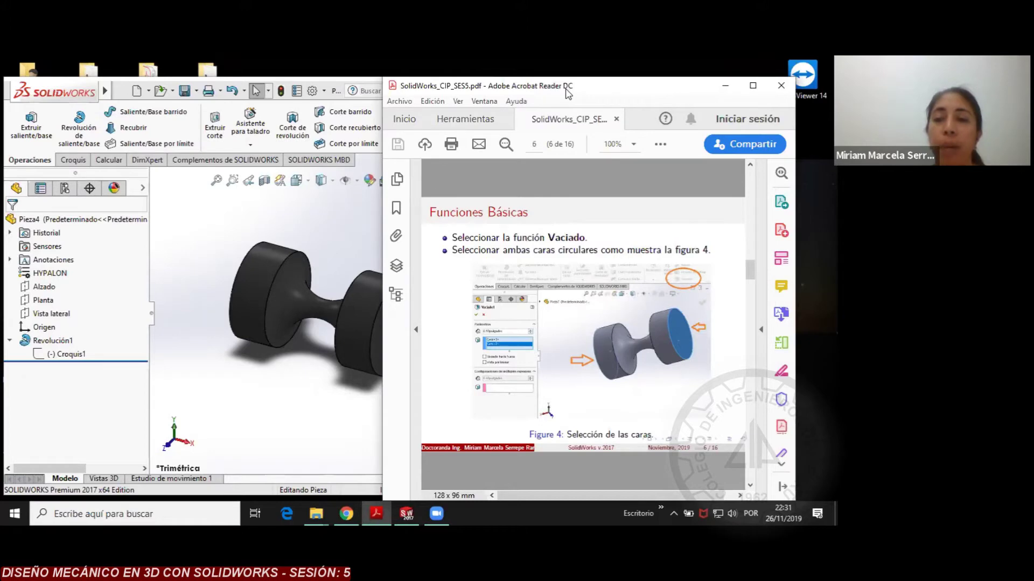
drag(568, 94, 525, 96)
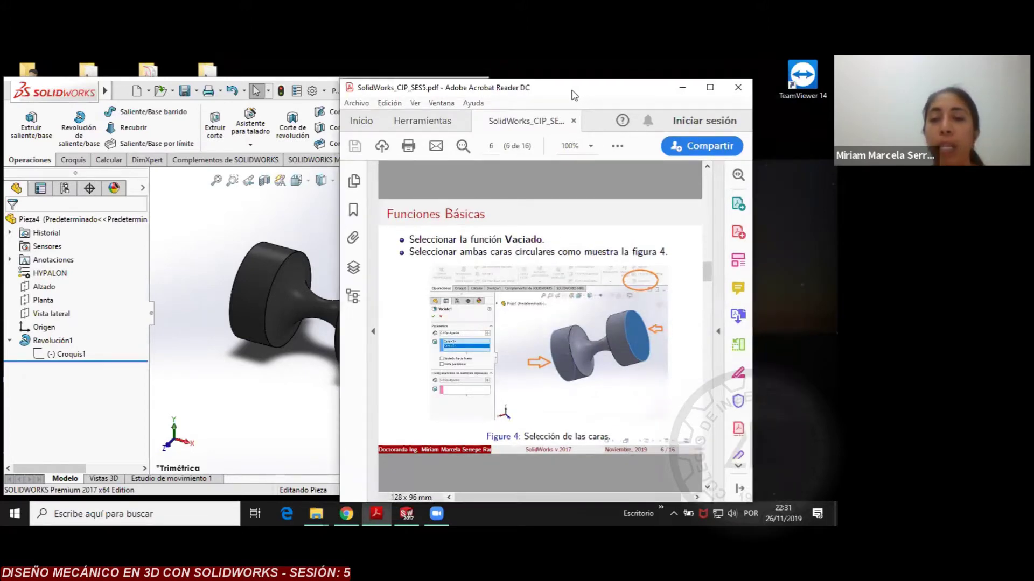
drag(574, 95, 695, 95)
click(184, 225)
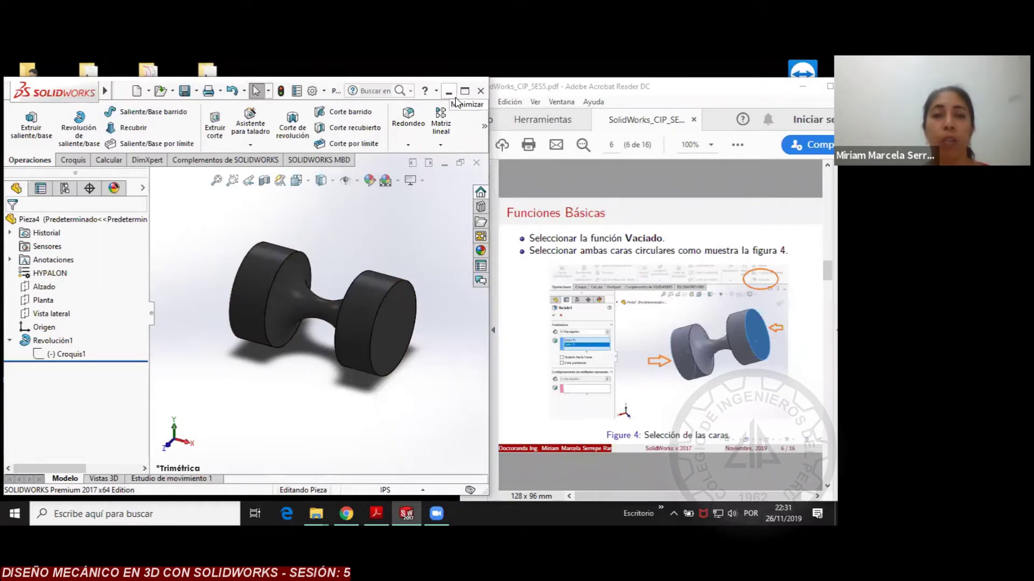
click(482, 127)
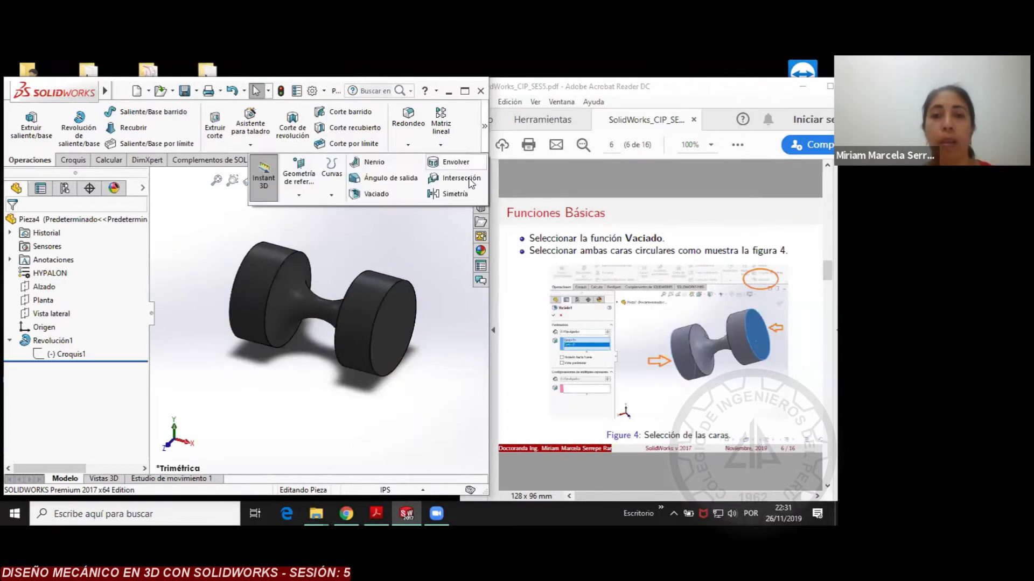
Shell the part at 0.10 in, removing both cylinder end faces
click(377, 193)
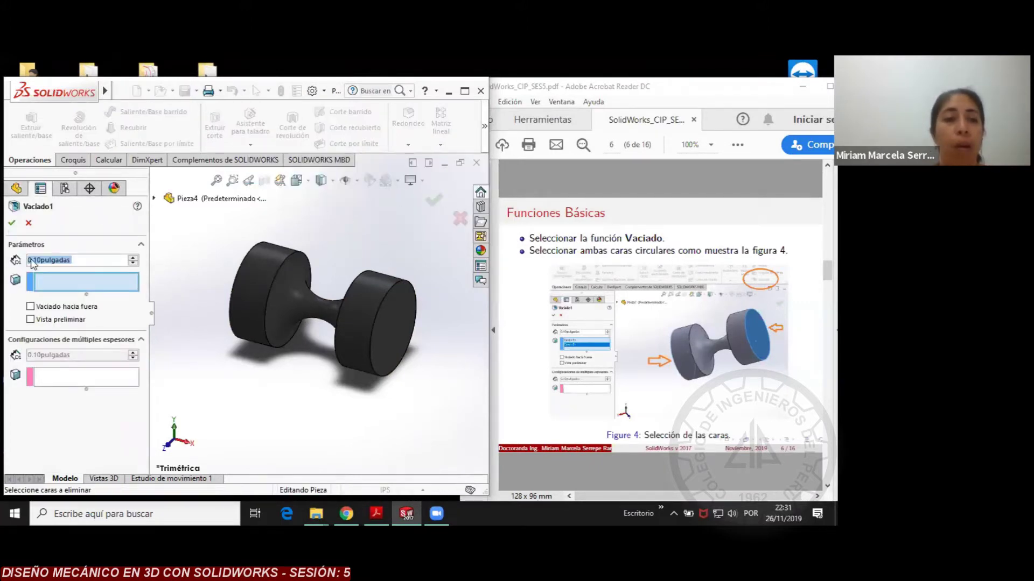
click(54, 281)
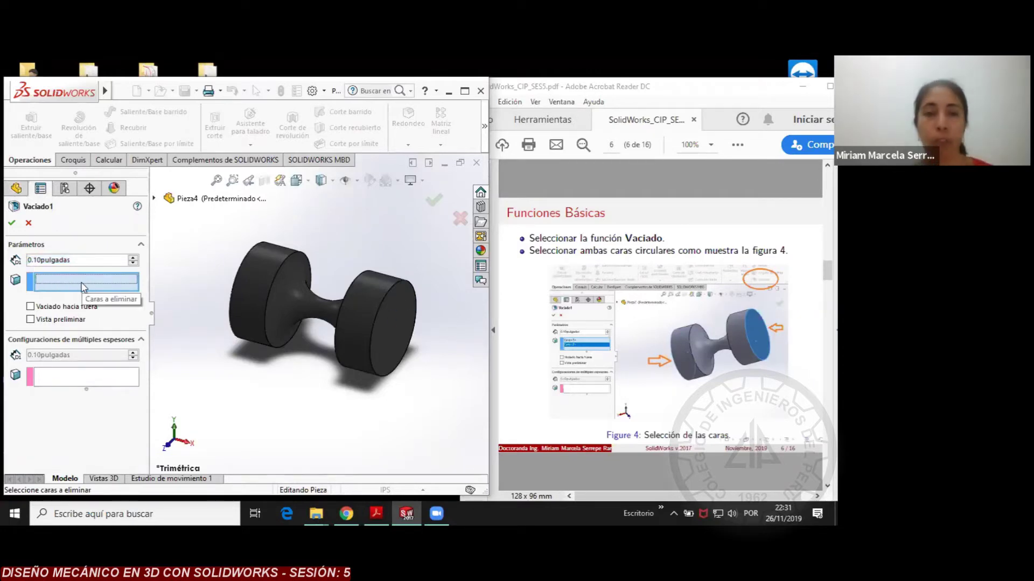
click(393, 324)
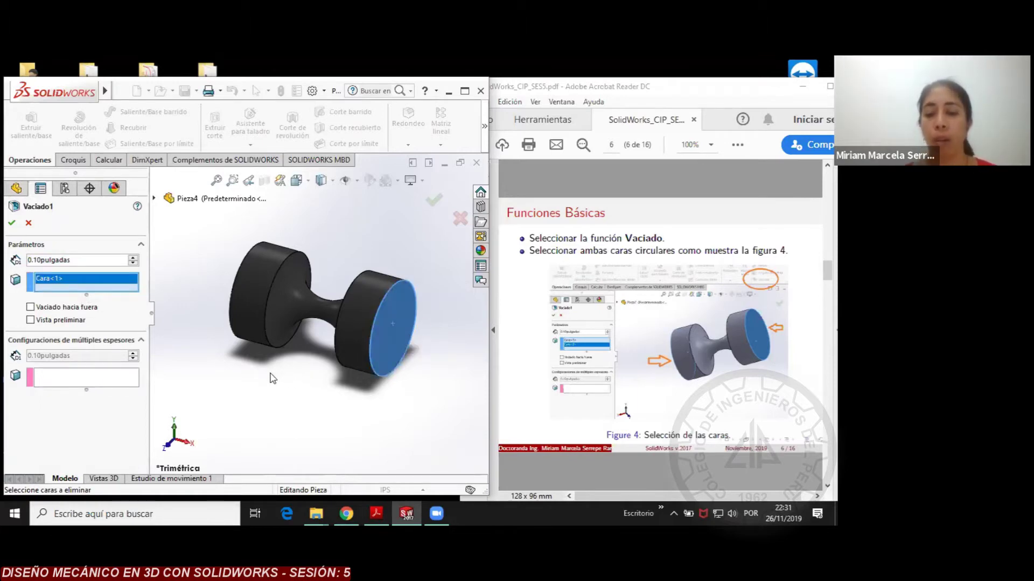
key(Left)
key(Left)
key(Left)
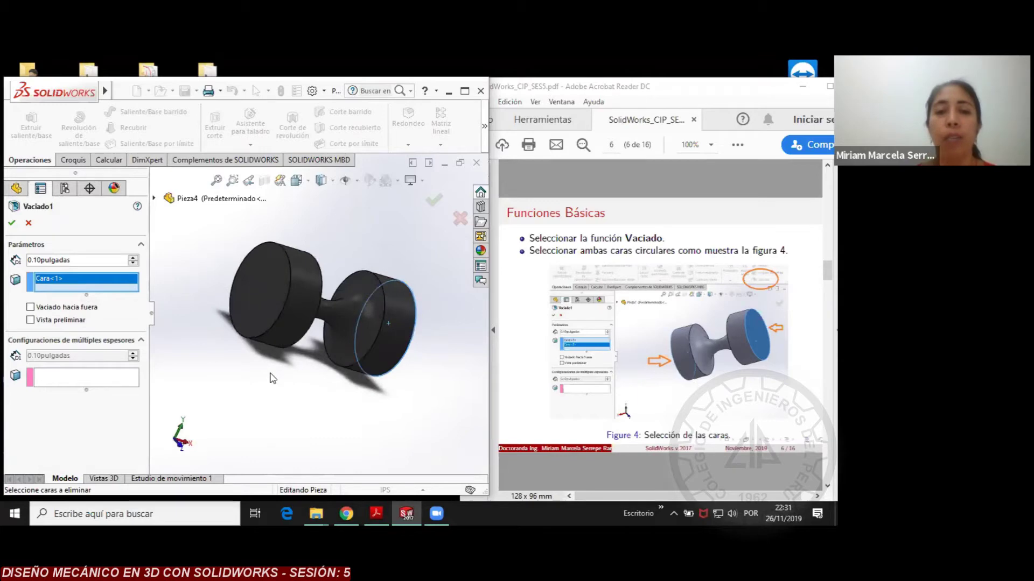
click(251, 291)
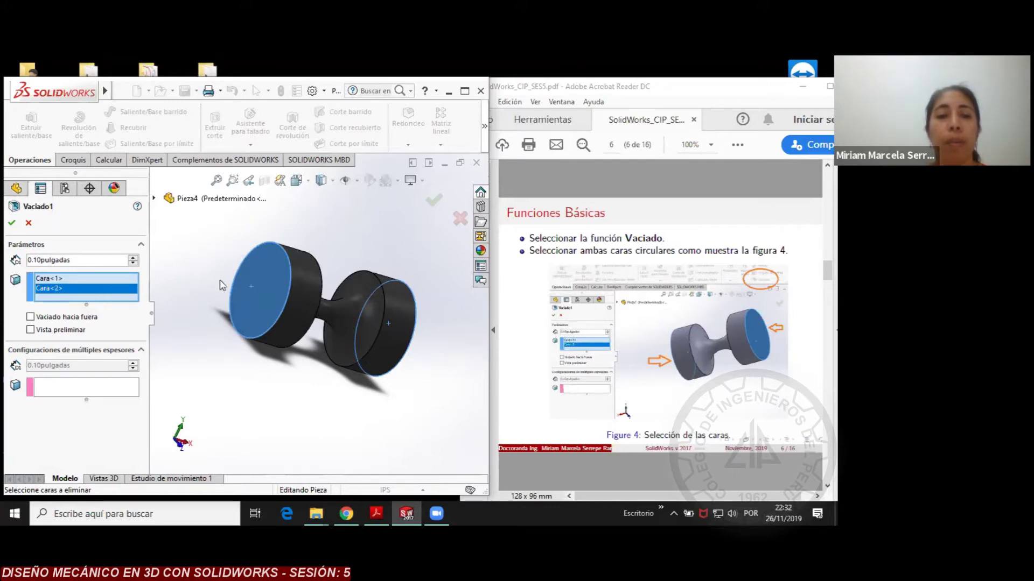
click(11, 223)
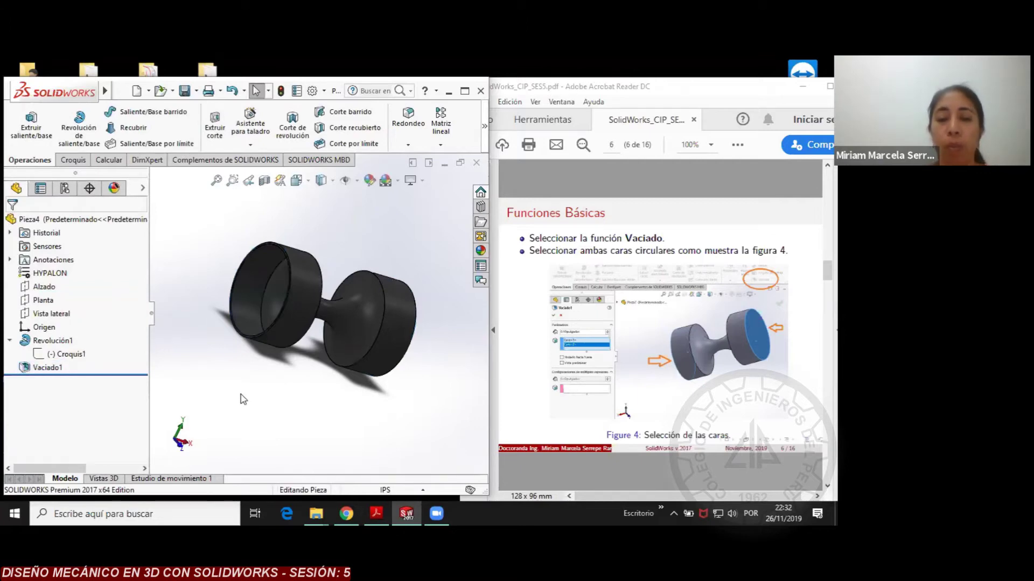
Orbit the shelled dumbbell to inspect its open ends
key(Left)
key(Left)
key(Left)
key(Left)
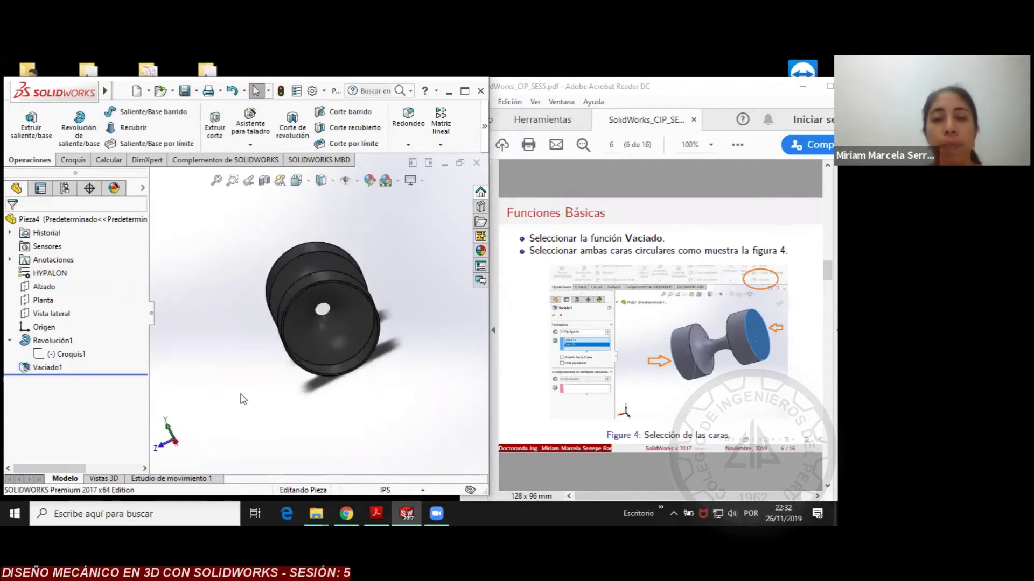
key(Left)
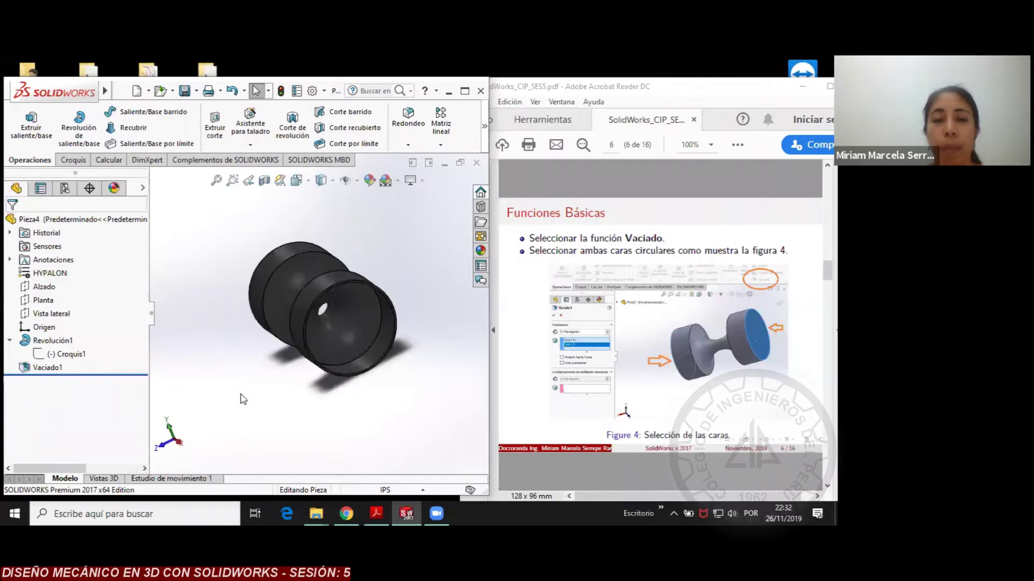
key(Left)
key(Left)
Try a 0.50 in thickness on the Vaciado1 shell and inspect the failed preview
right_click(50, 370)
click(64, 251)
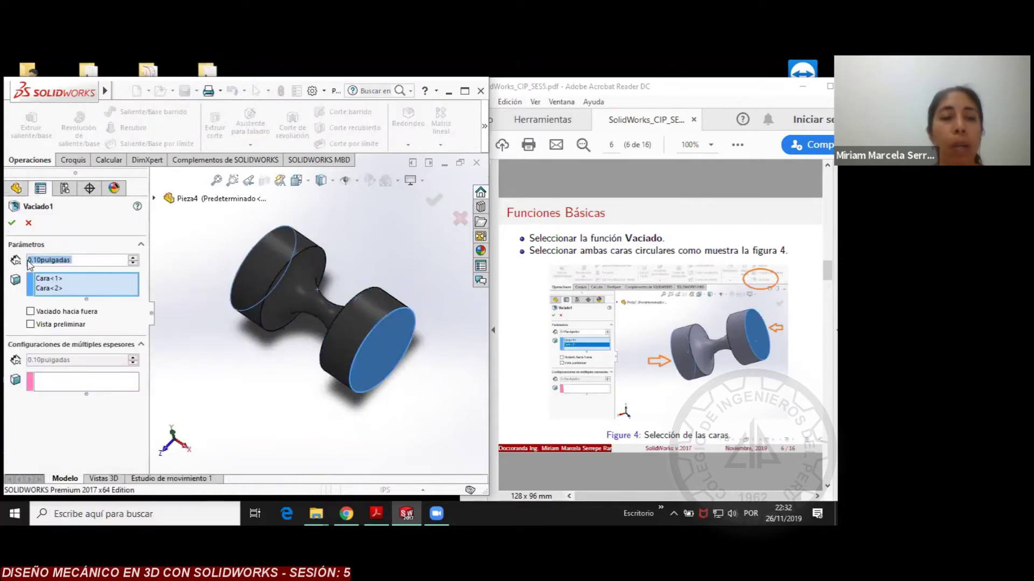
text(0.5)
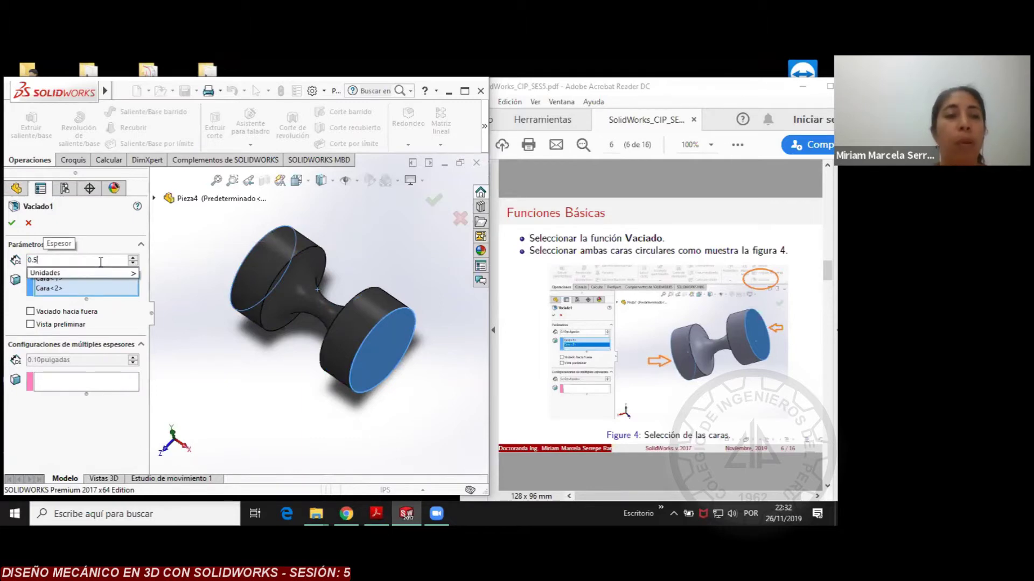
key(Return)
click(11, 222)
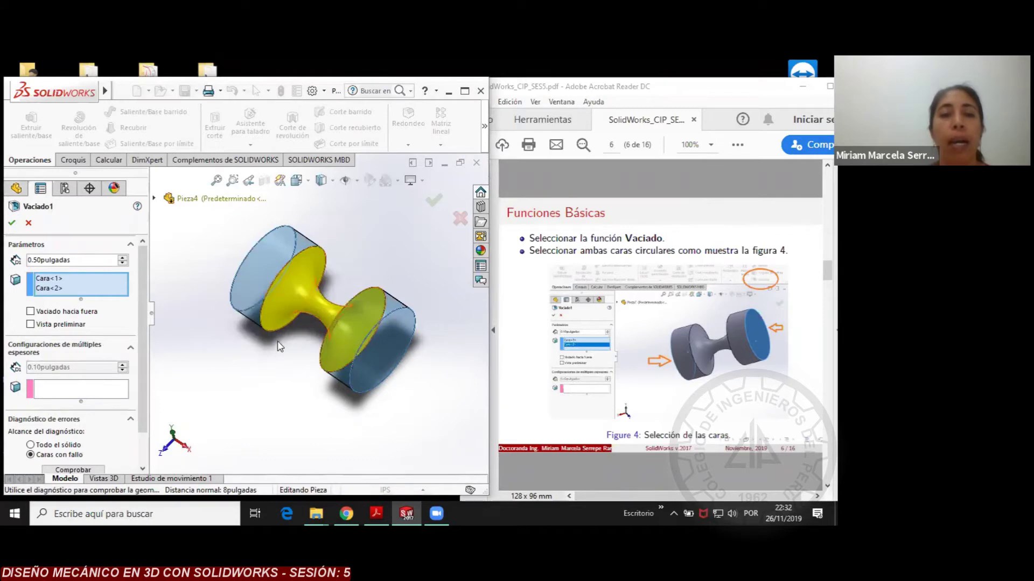
key(Left)
key(Left)
key(Left)
key(Left)
key(Left)
key(Left)
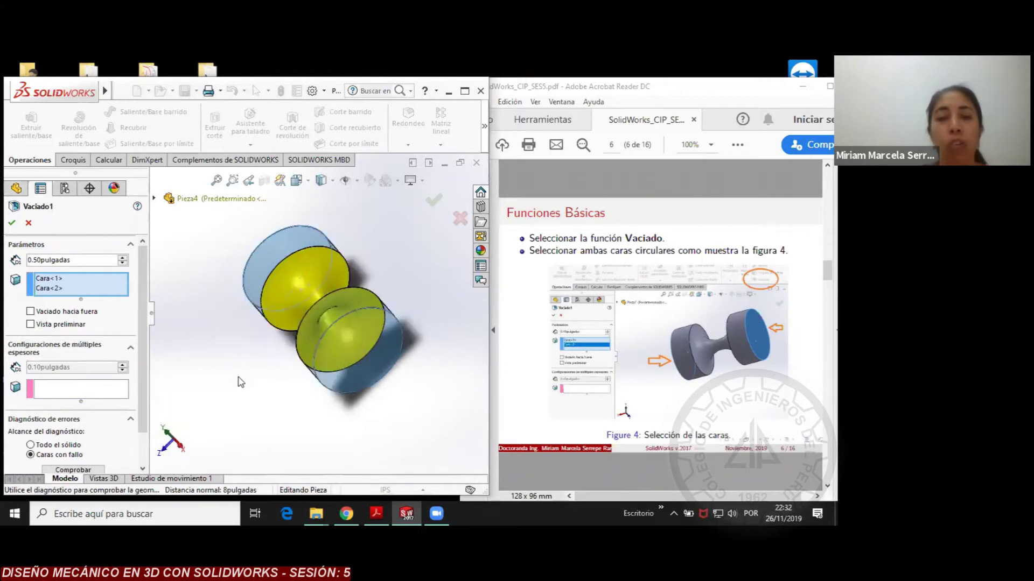
key(Left)
key(Left)
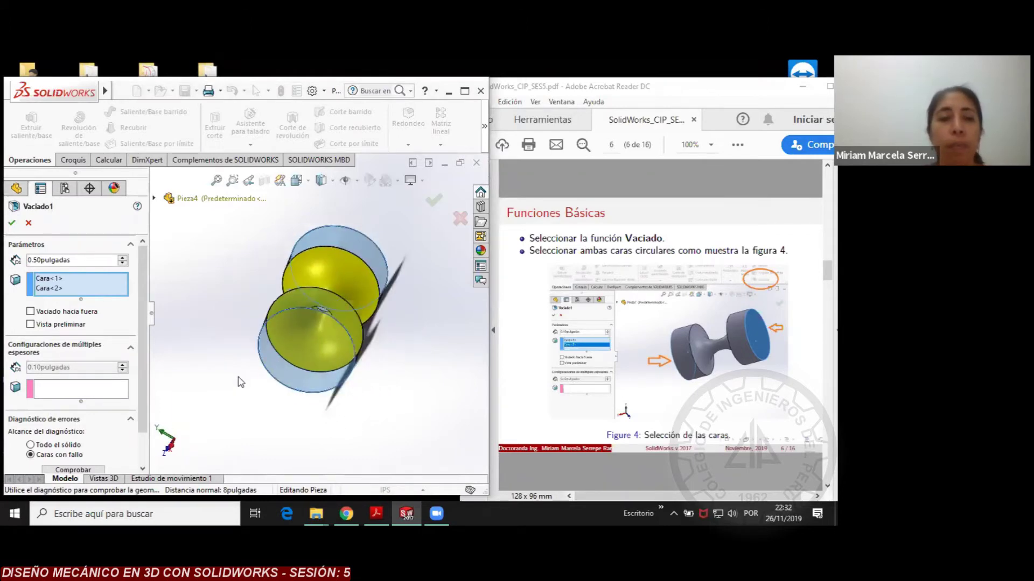
key(Up)
key(Up)
key(Up)
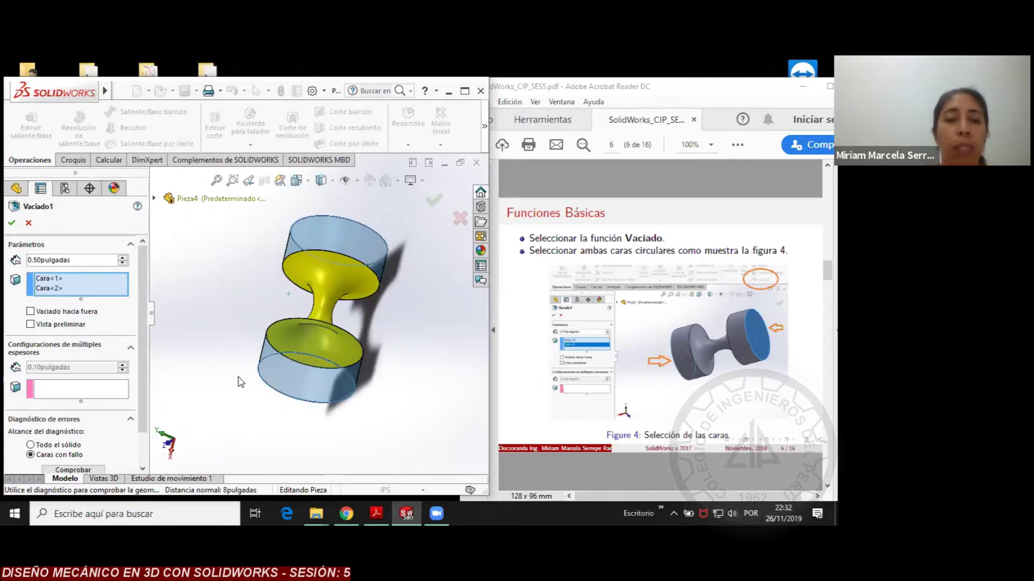
Set the shell thickness back to 0.10 in and reapply Vaciado1
drag(78, 260, 22, 257)
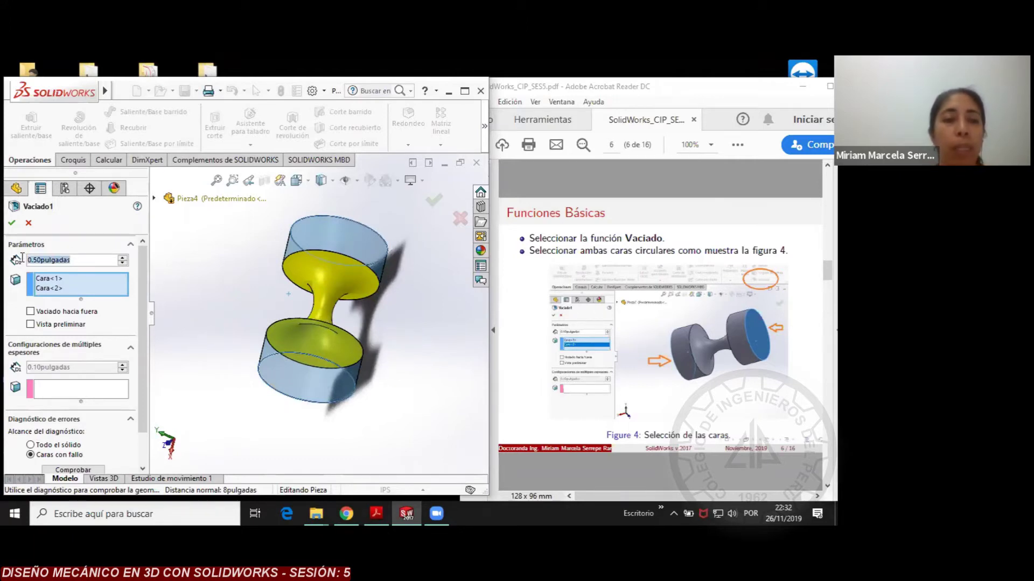
text(0.)
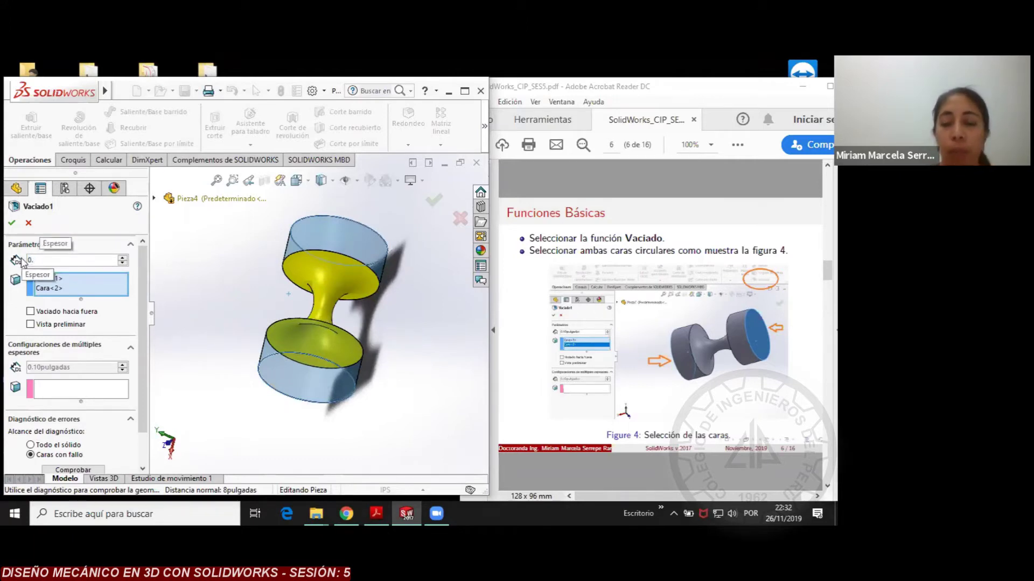
text(10)
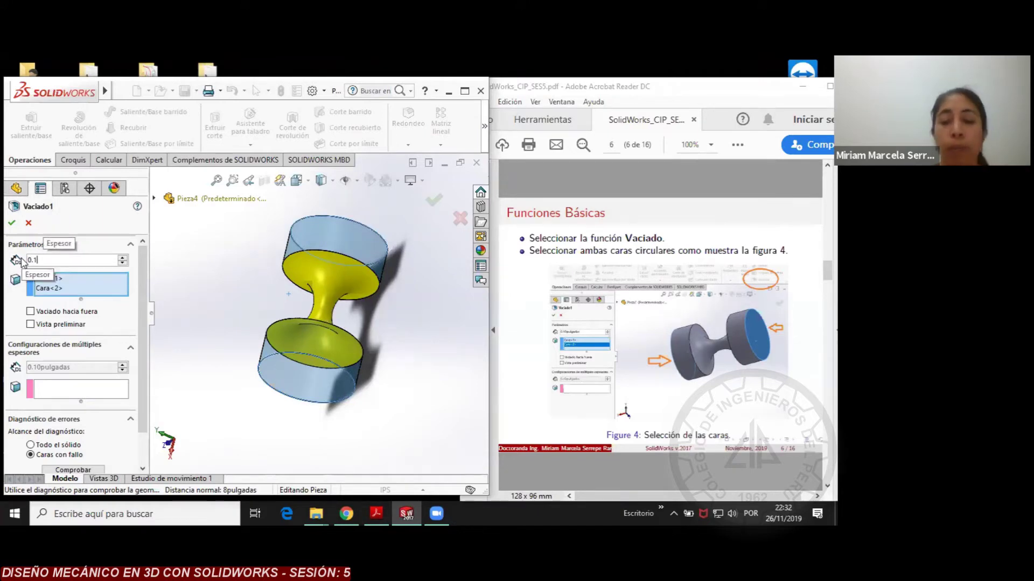
key(Return)
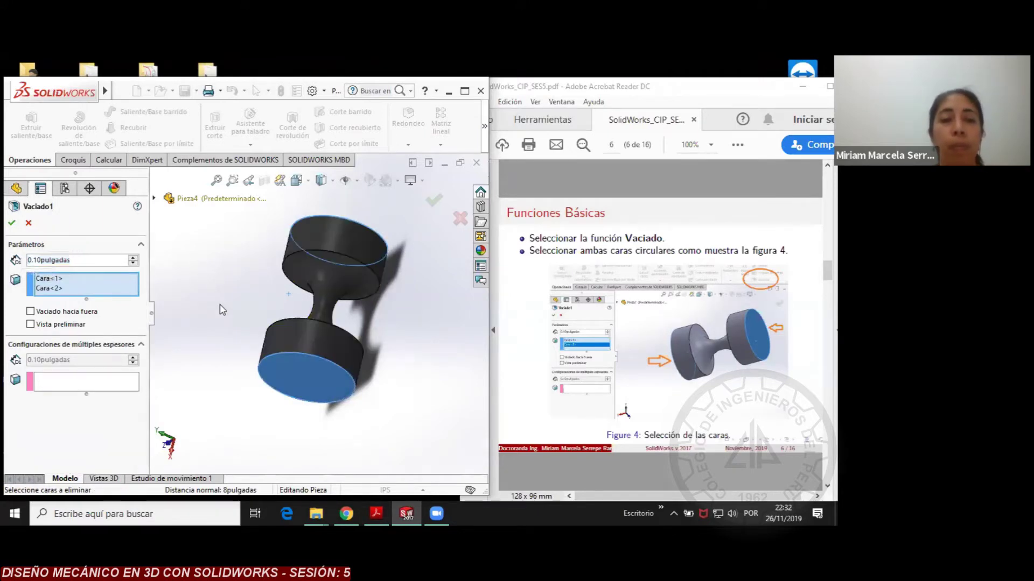
key(Up)
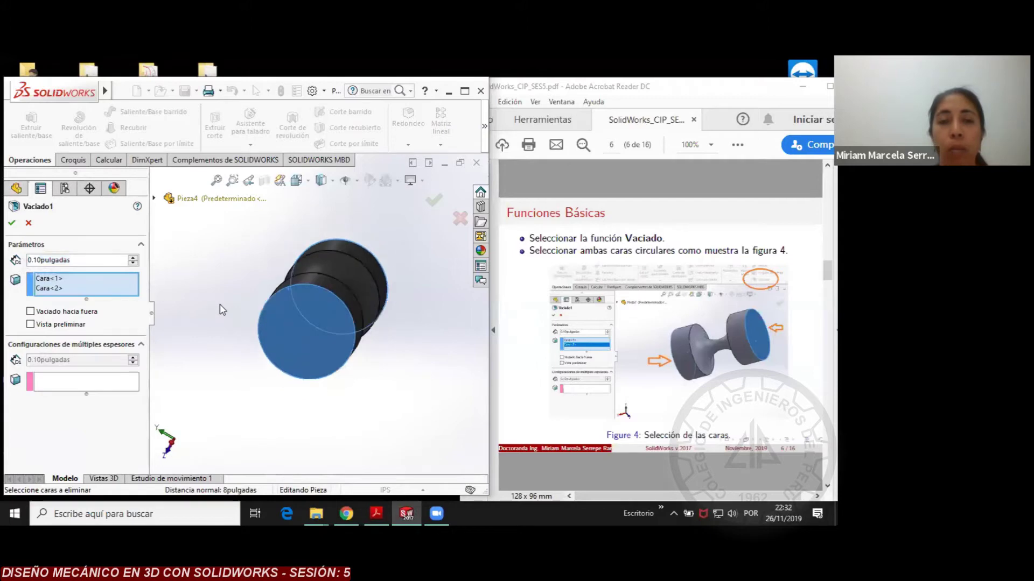
key(Left)
key(Left)
key(Left)
key(Left)
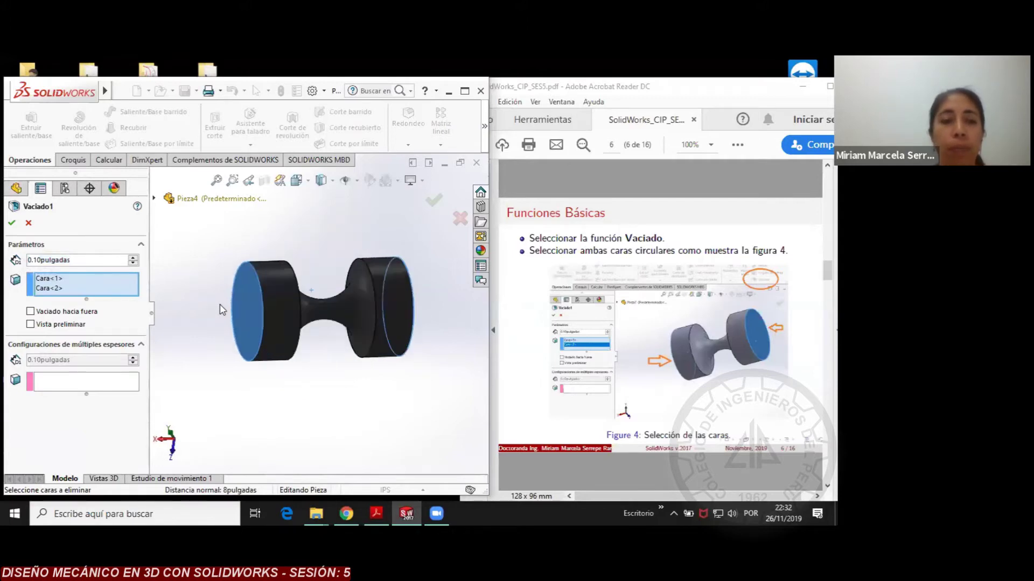
key(Right)
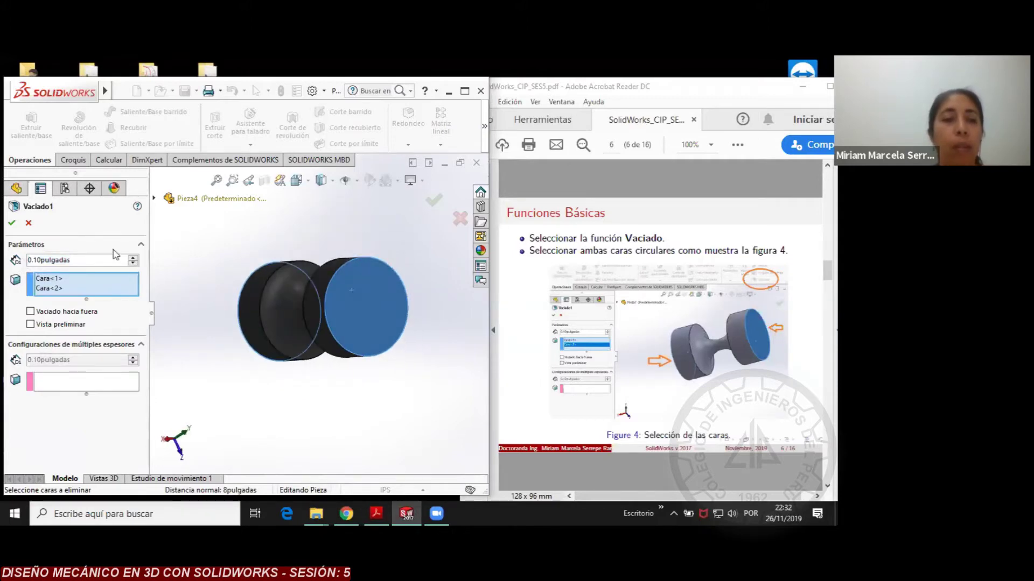
click(12, 223)
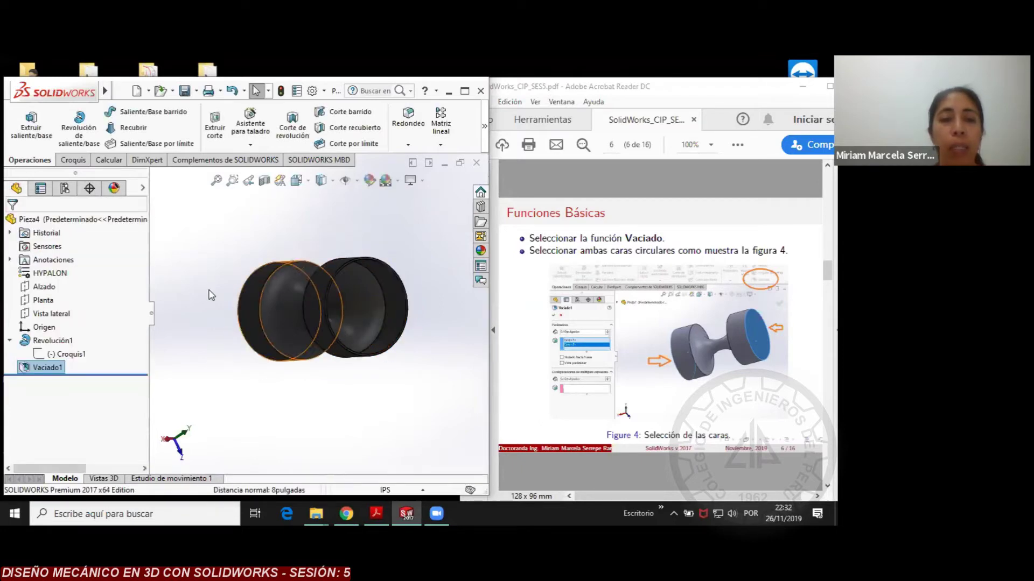
Rotate the hollow dumbbell to view its open end, then bring the tutorial PDF forward
key(Up)
key(Up)
key(Up)
key(Up)
key(Up)
key(Up)
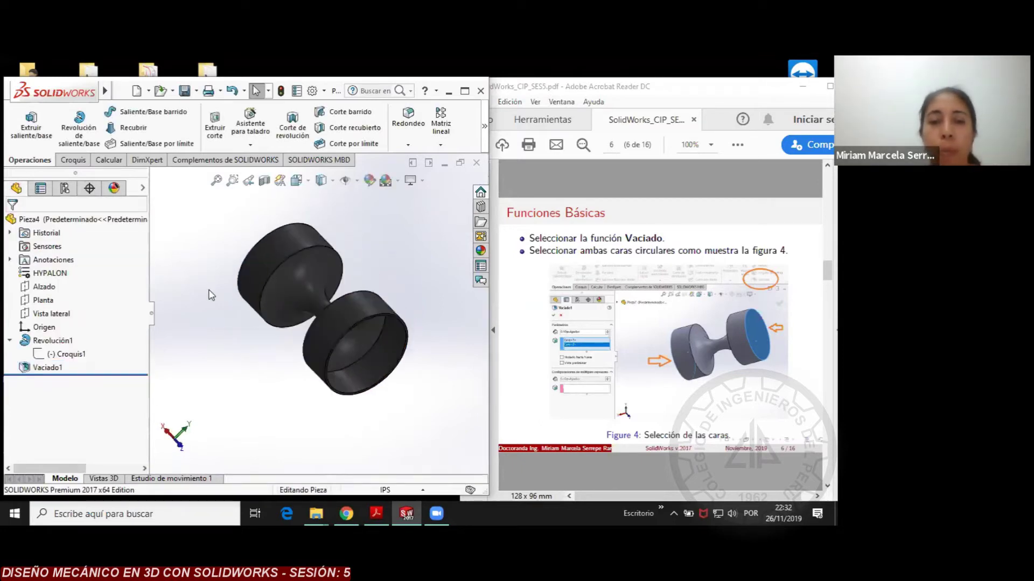
key(Up)
key(Up)
key(Up)
key(Up)
key(Up)
key(Up)
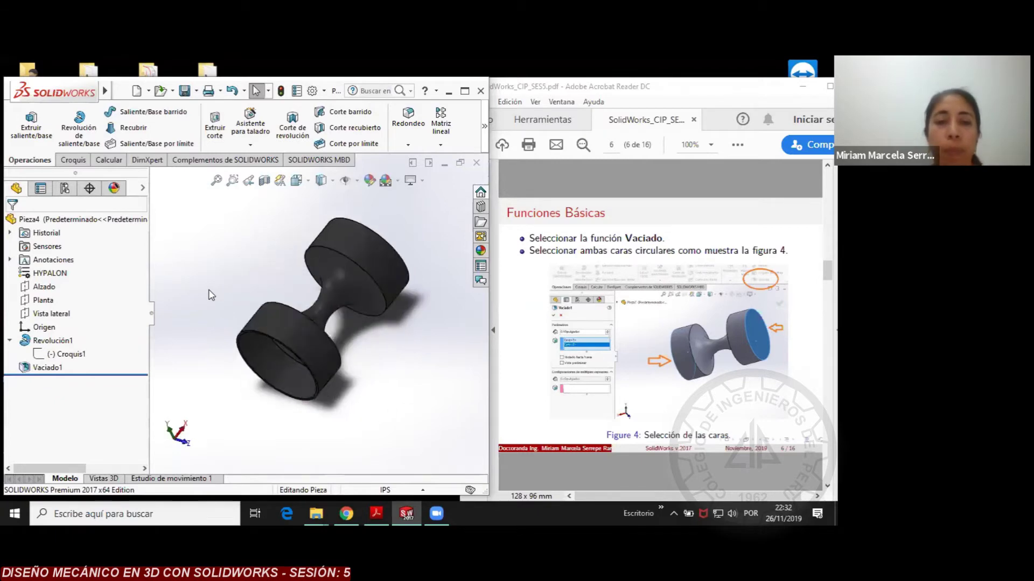
key(Up)
key(Up)
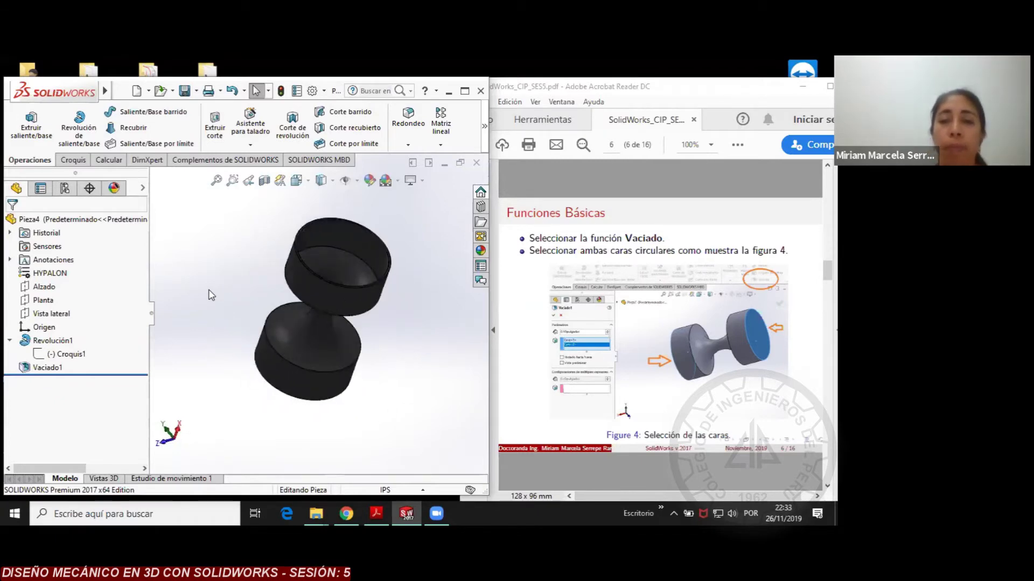
click(568, 88)
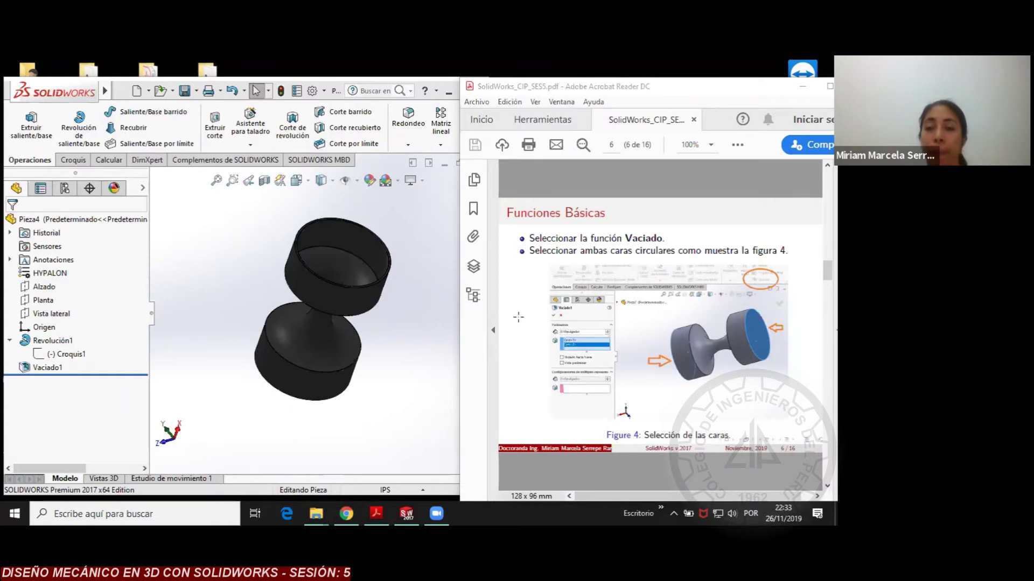
Show page 7's Figure 5 Vaciado example in a smaller floating Acrobat window
scroll(520, 322, down, 3)
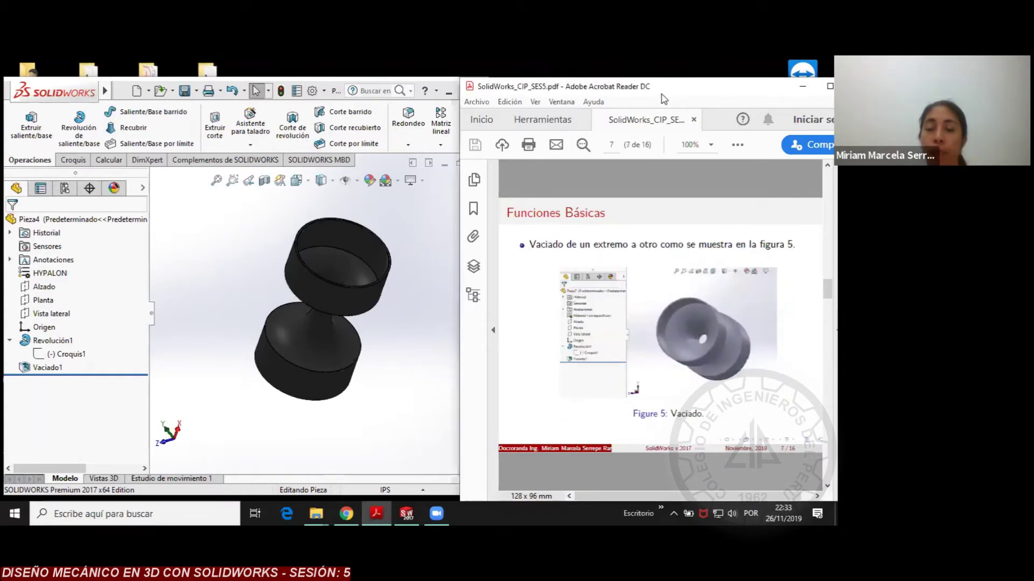
drag(546, 104, 427, 114)
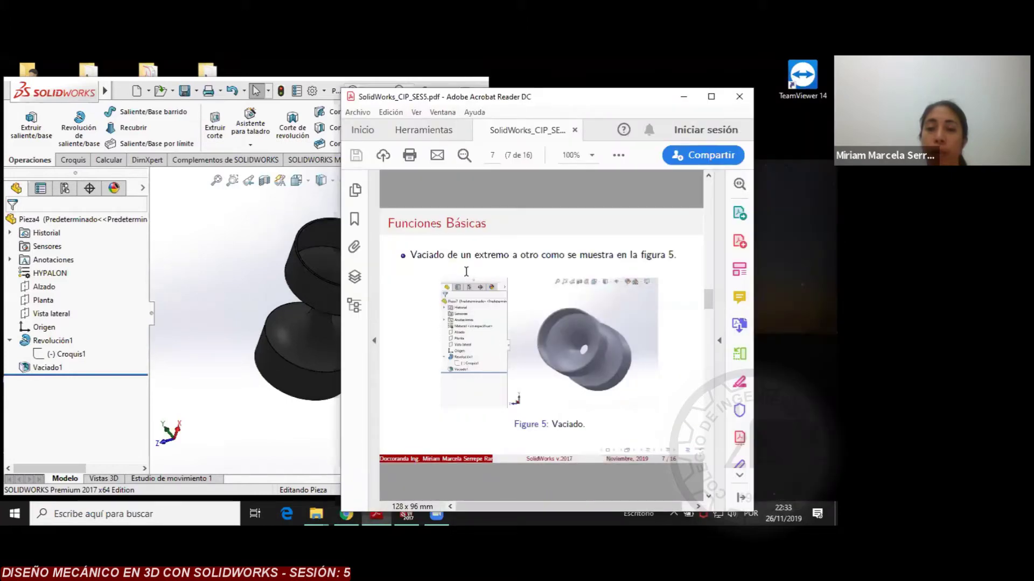
scroll(466, 272, up, 2)
scroll(466, 271, down, 2)
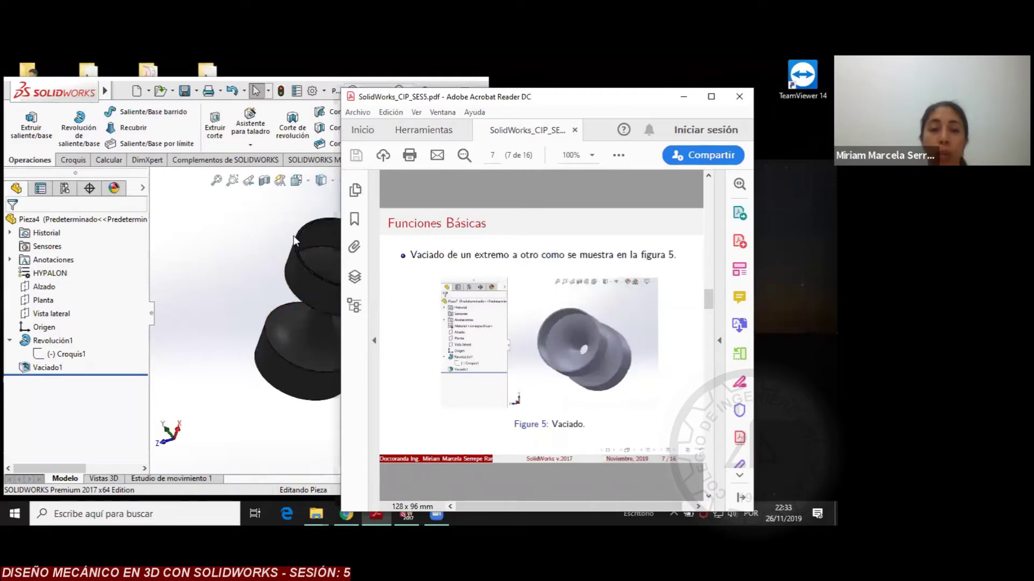
Edit Vaciado1 to clear both removed faces and remove only the upper cylinder's top face
click(42, 371)
right_click(42, 372)
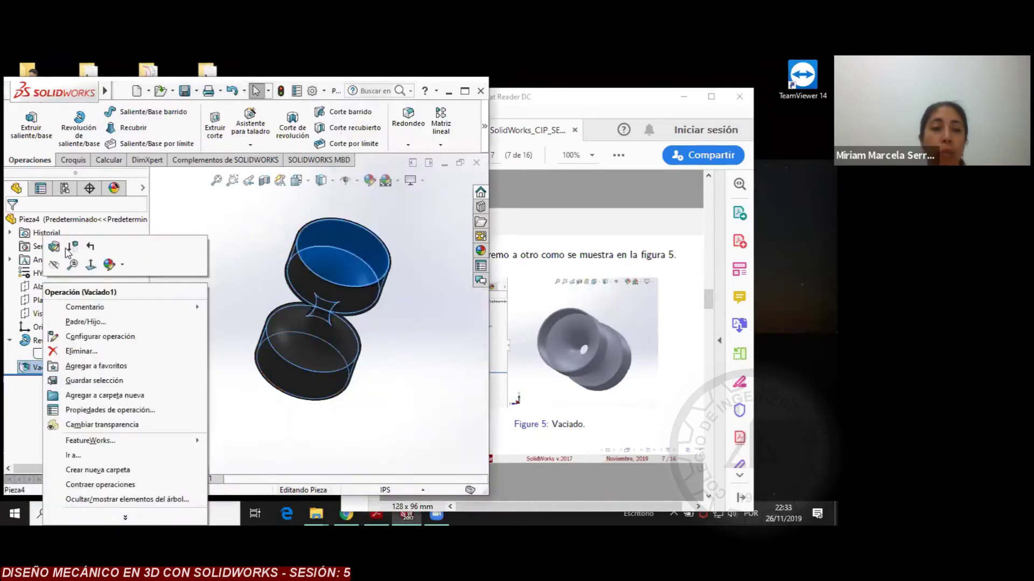
click(72, 264)
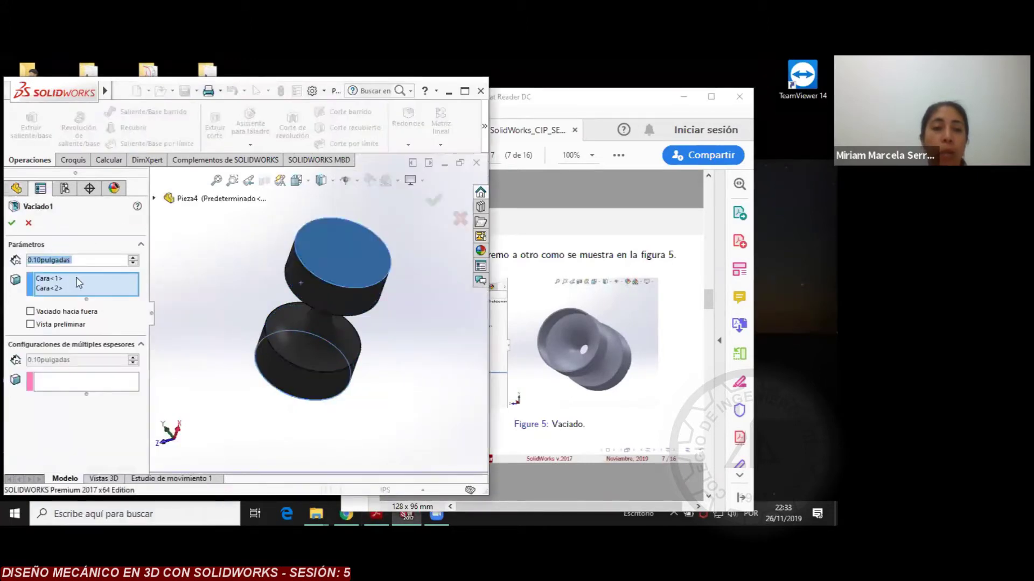
click(70, 278)
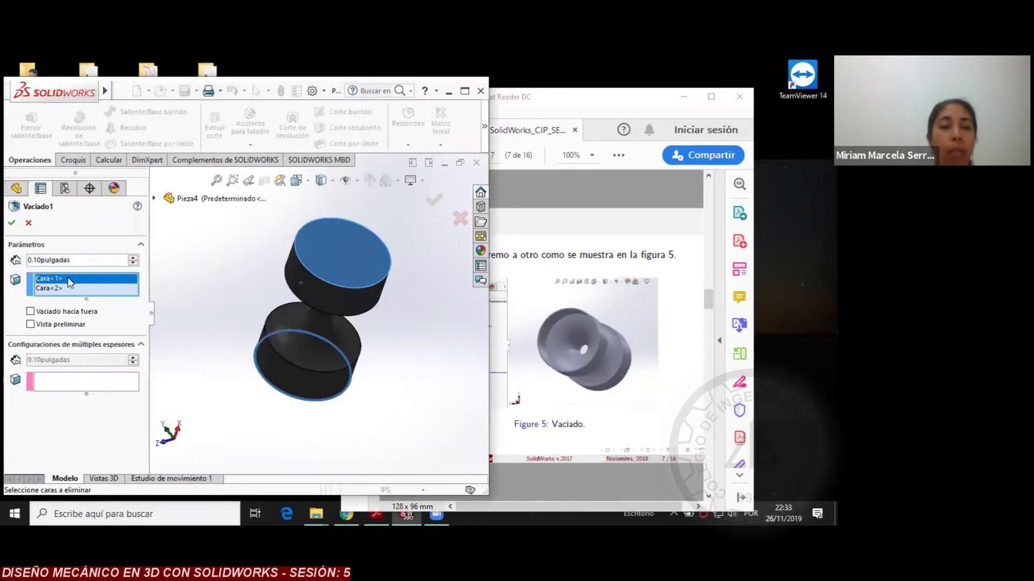
right_click(69, 281)
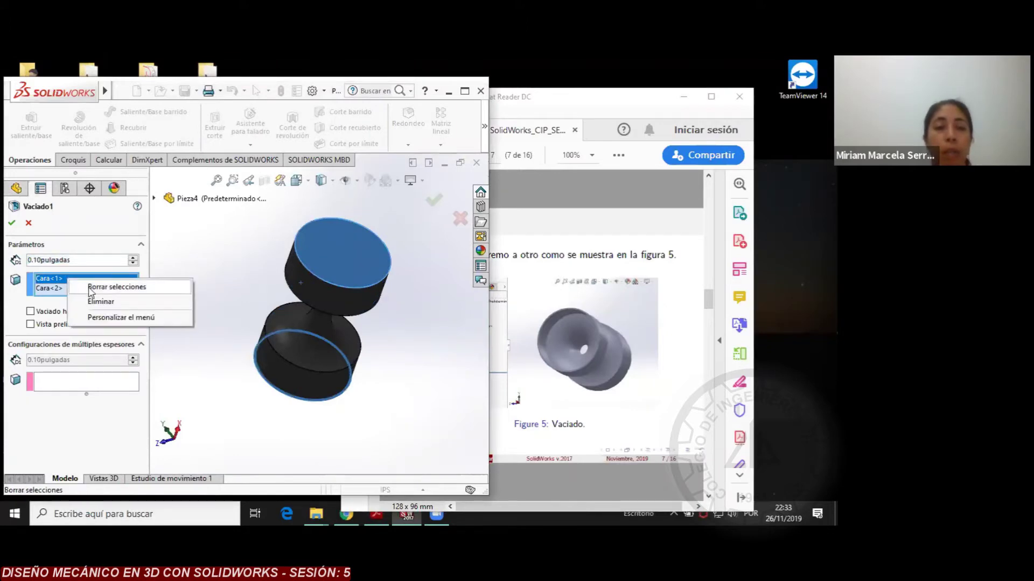
click(90, 288)
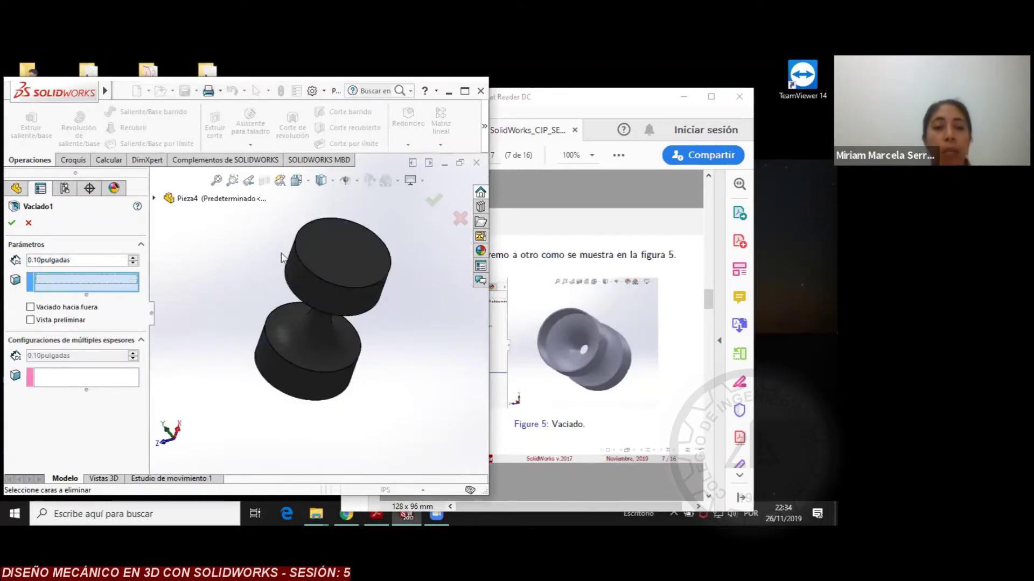
click(359, 254)
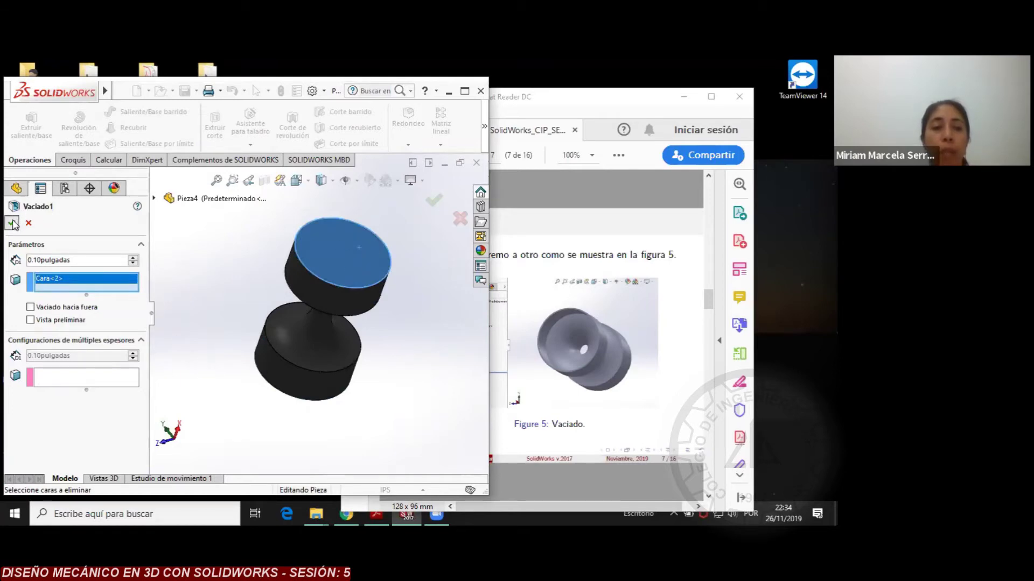
key(Return)
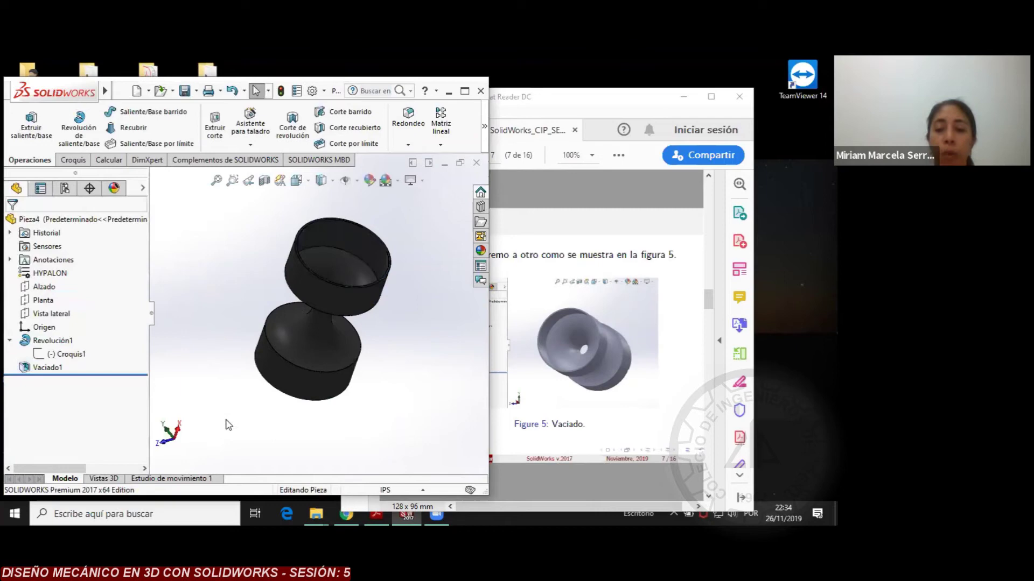
key(Down)
key(Down)
key(Down)
key(Down)
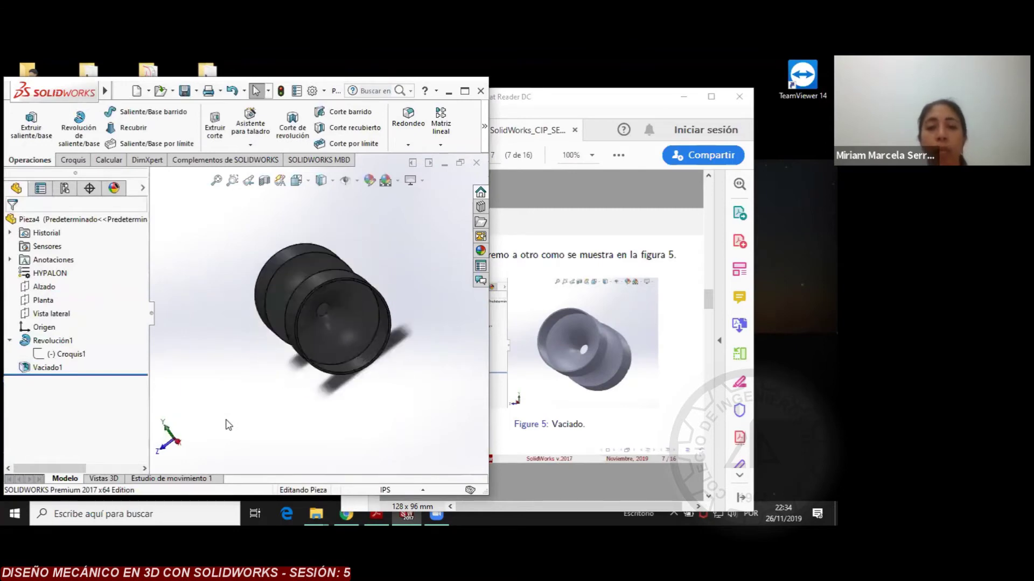
key(Right)
key(Right)
key(Right)
key(Right)
key(Right)
key(Right)
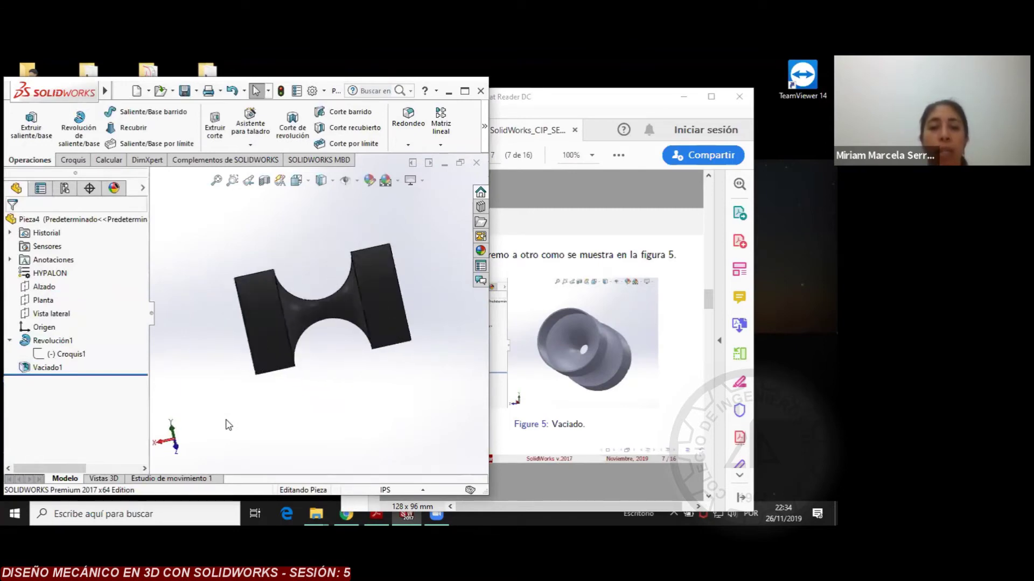
key(Right)
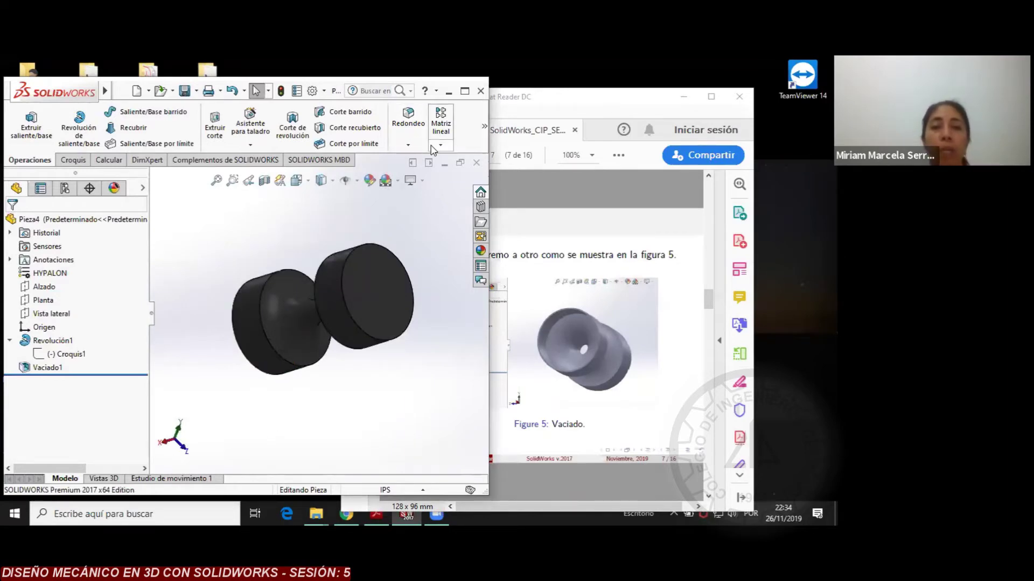
click(484, 131)
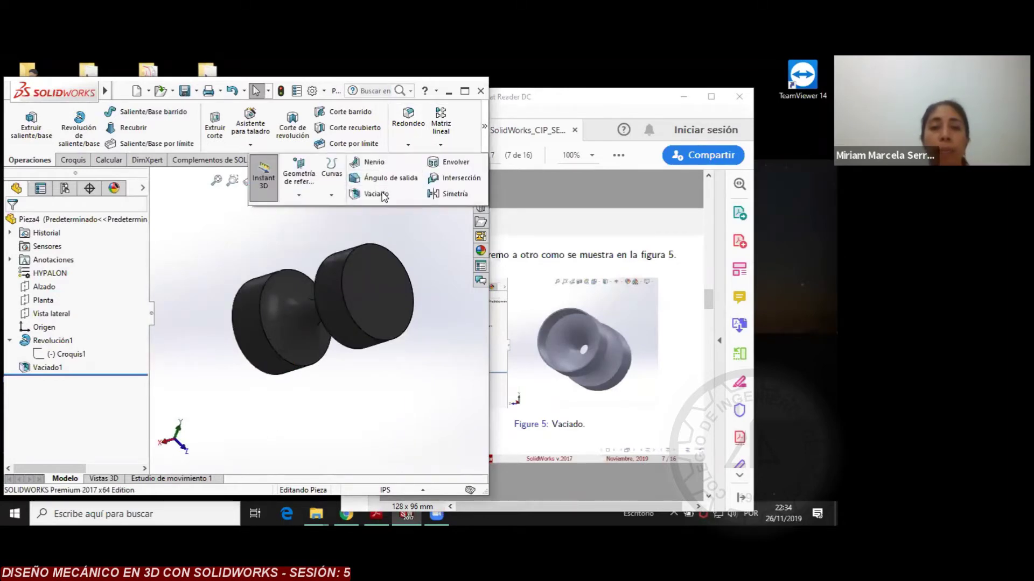
click(379, 195)
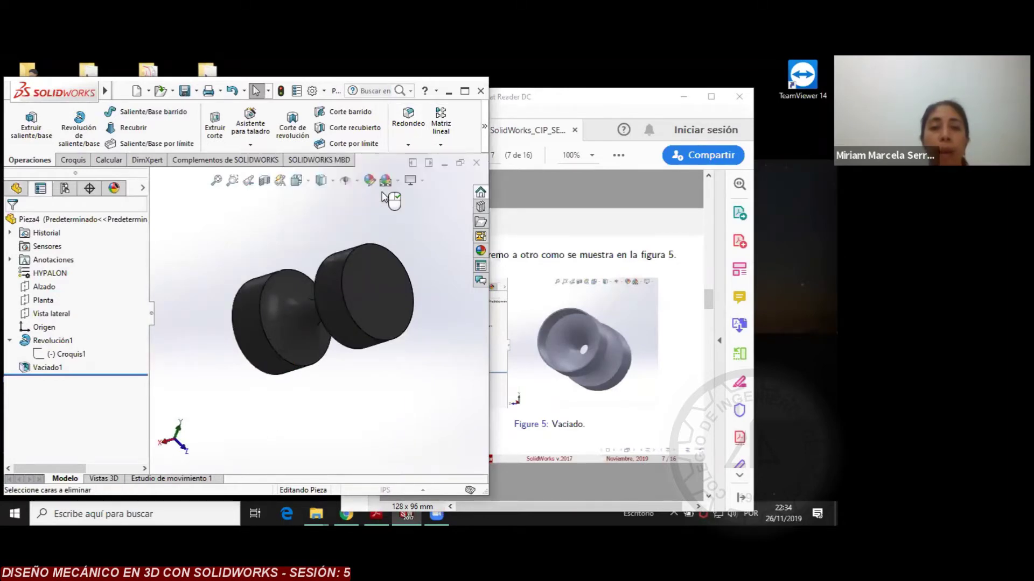
click(385, 296)
click(12, 223)
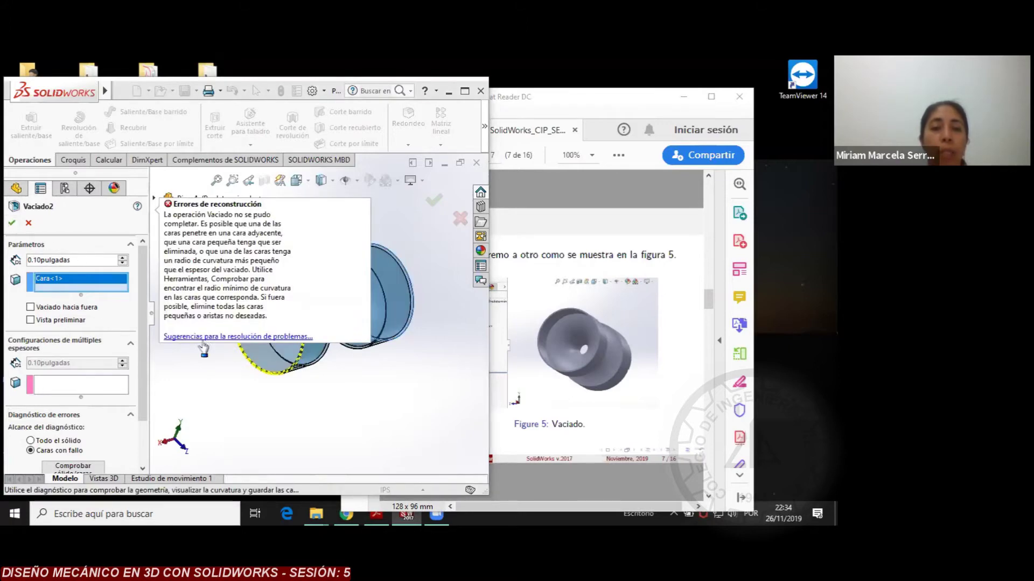
click(28, 223)
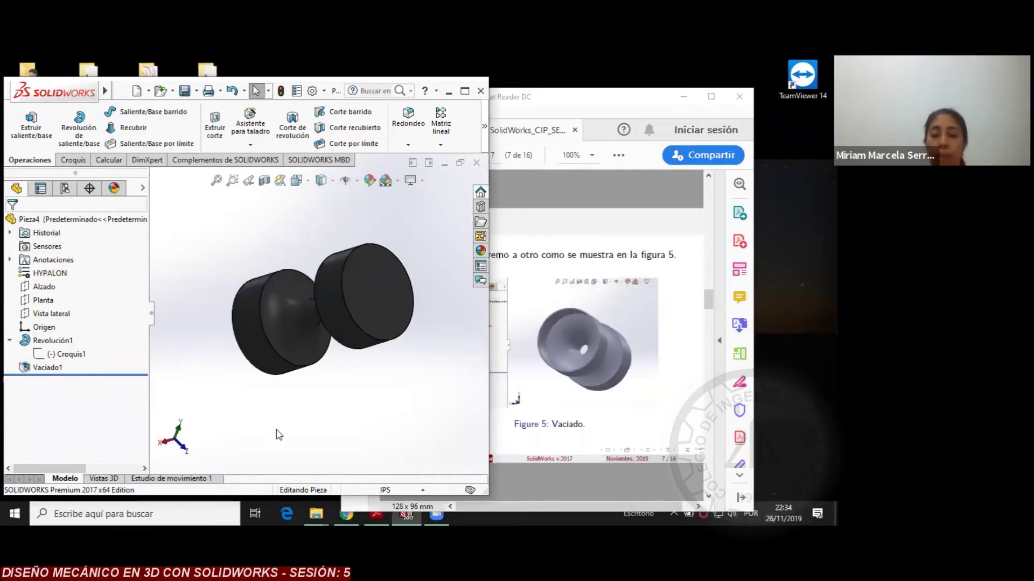
Reopen Vaciado1 for editing and reselect the front end face for removal
key(Left)
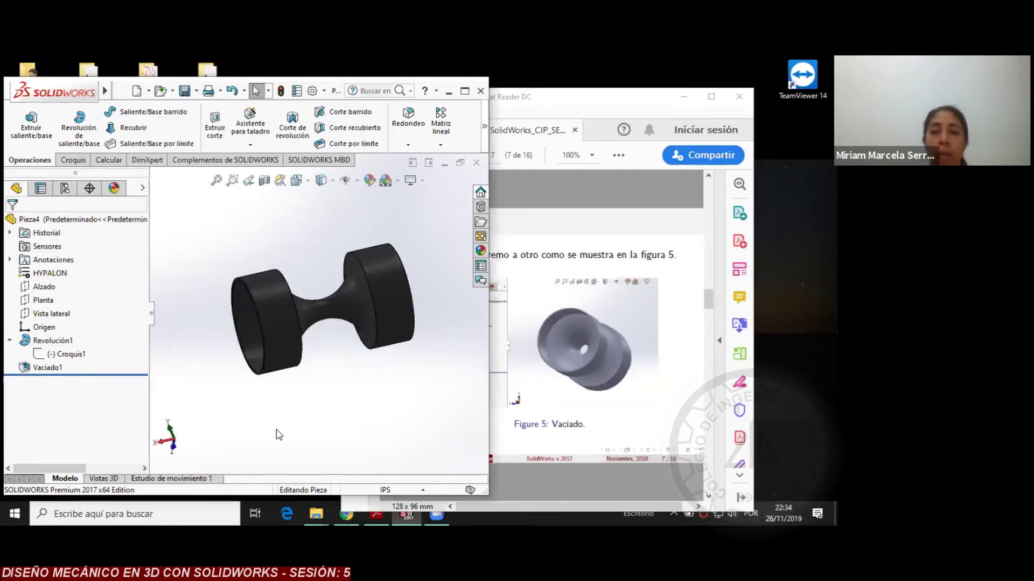
key(Left)
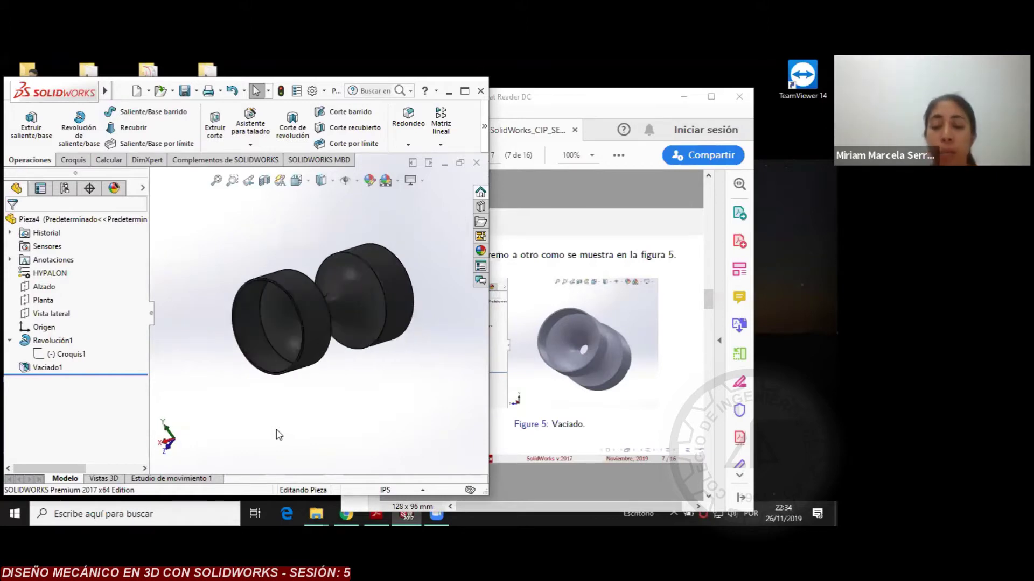
key(Left)
key(Left)
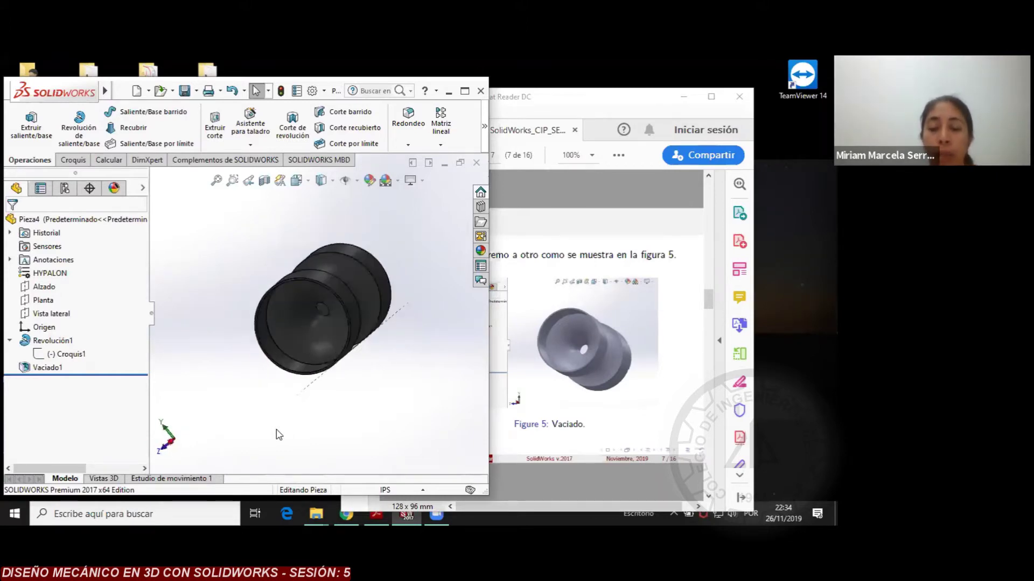
key(Left)
key(Left)
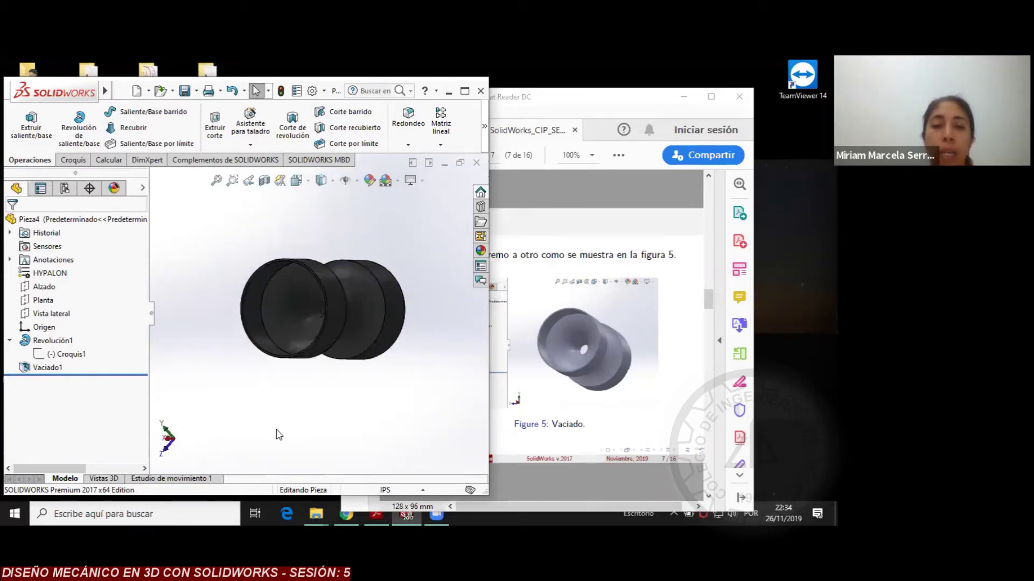
key(Left)
key(Left)
key(Left)
key(Left)
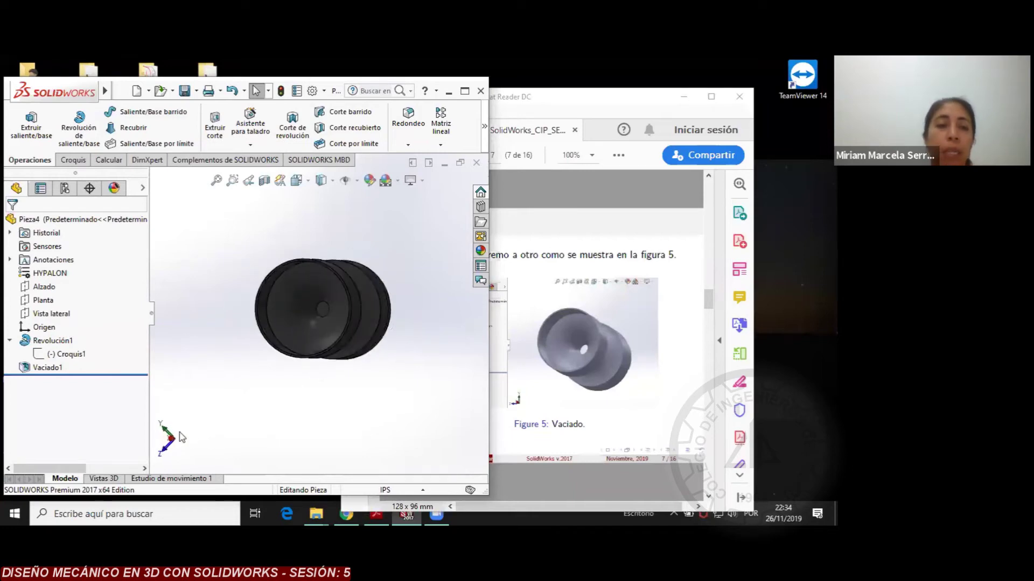
right_click(35, 372)
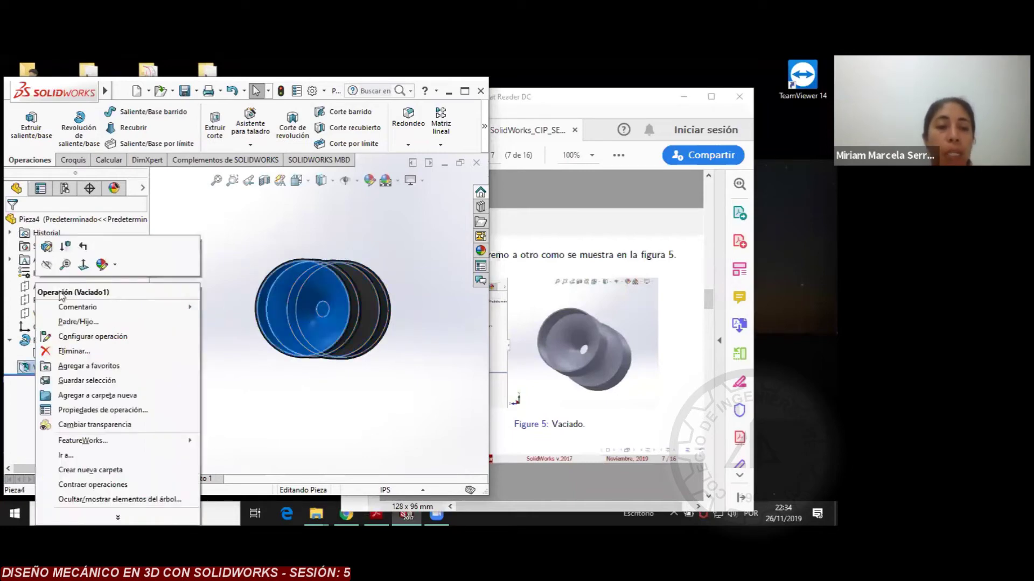
click(48, 249)
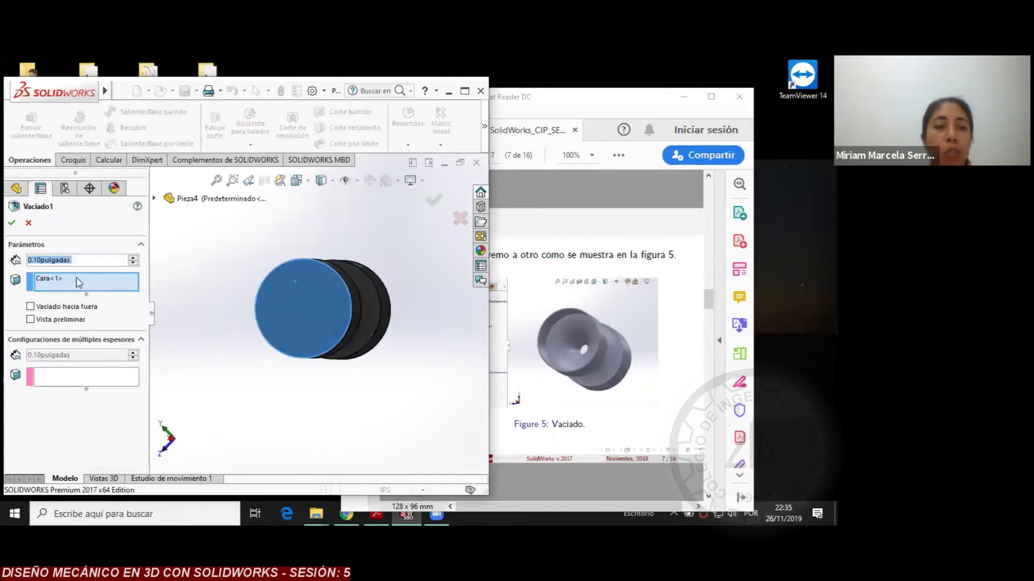
click(288, 305)
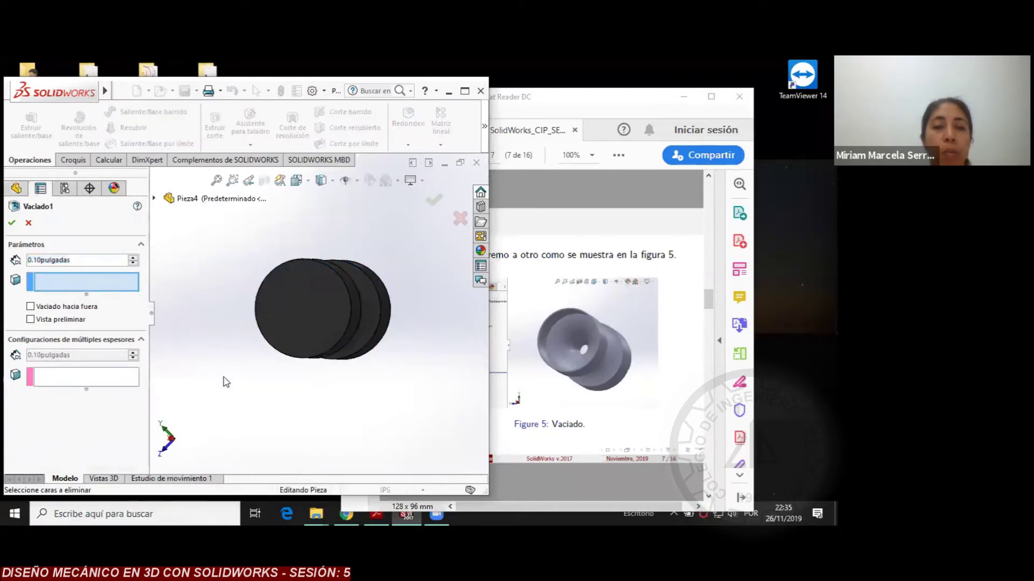
click(321, 309)
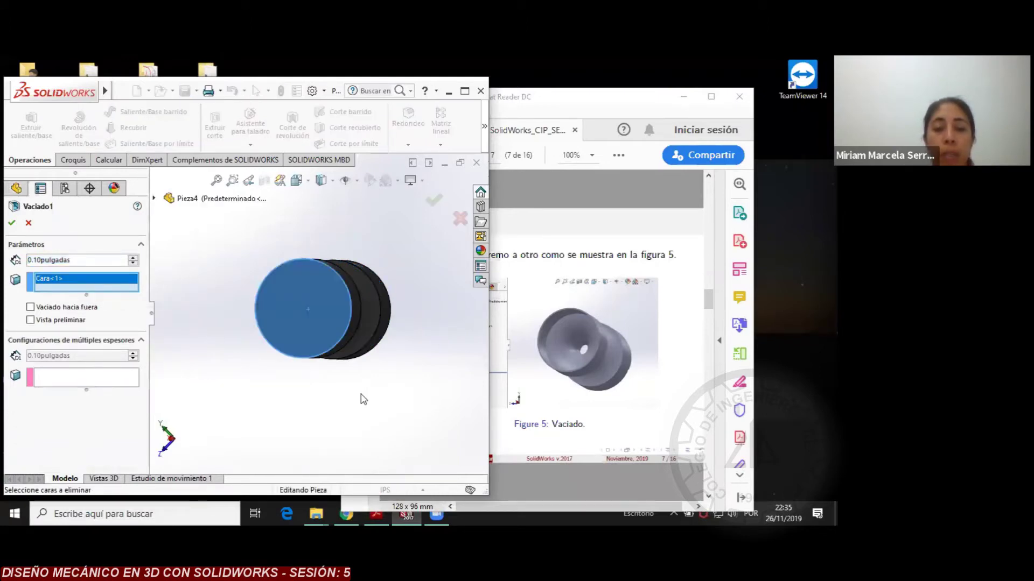
Add the opposite end face to the removed faces and apply the 0.10 in shell
key(ctrl+2)
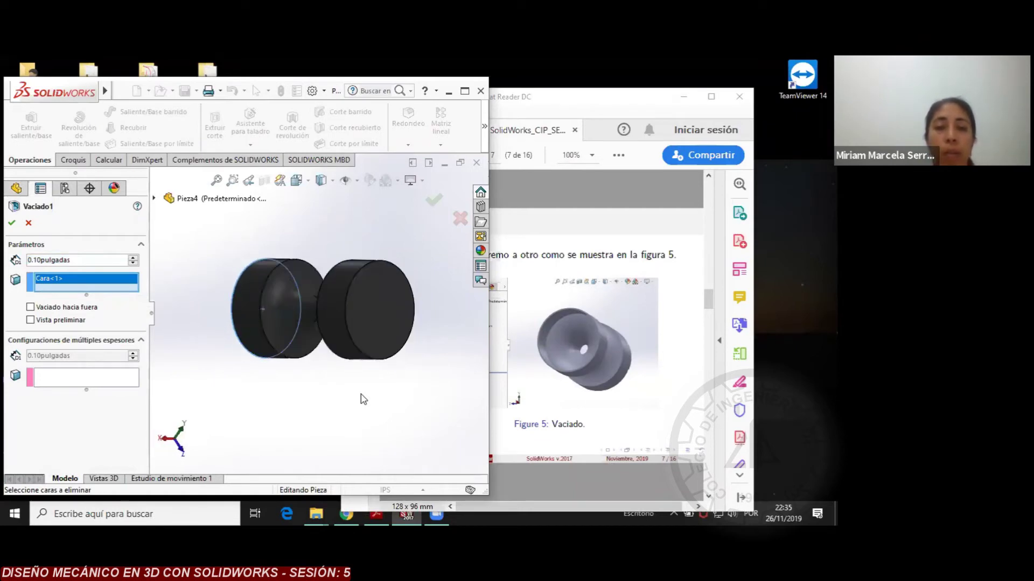
click(387, 322)
click(11, 222)
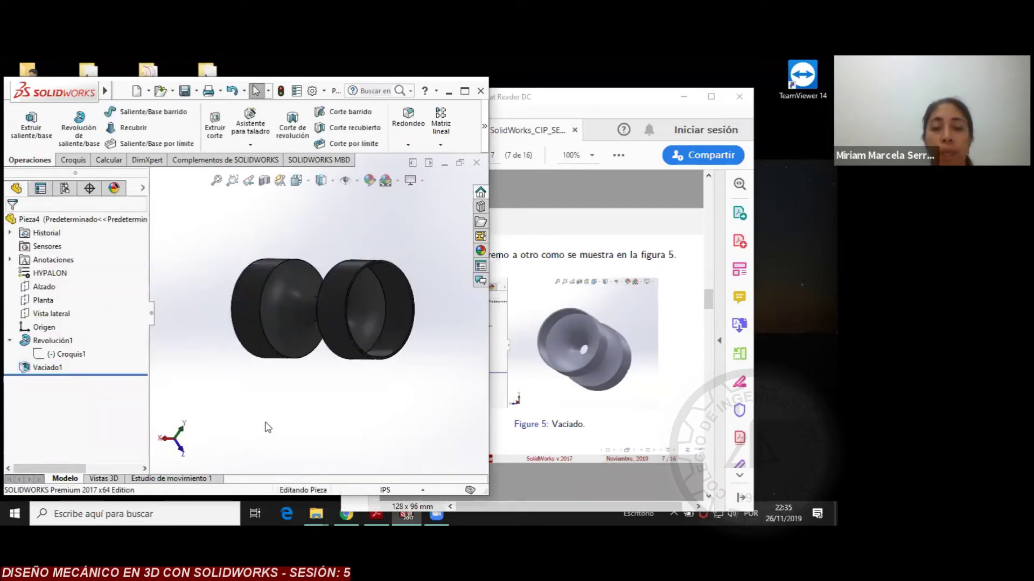
key(Up)
key(Up)
key(Up)
key(Up)
key(Up)
key(Up)
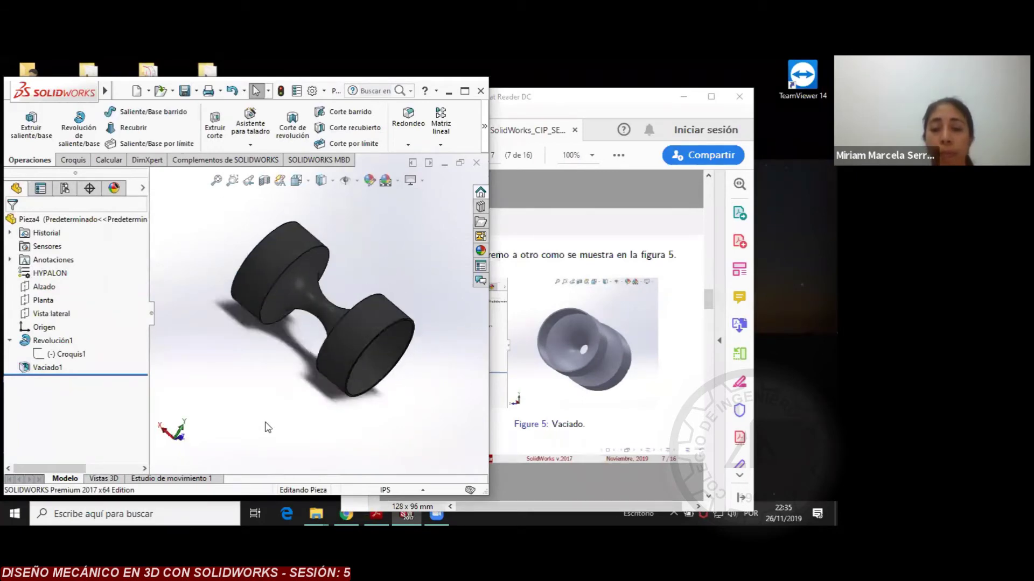
key(Up)
key(Up)
key(Up)
key(Up)
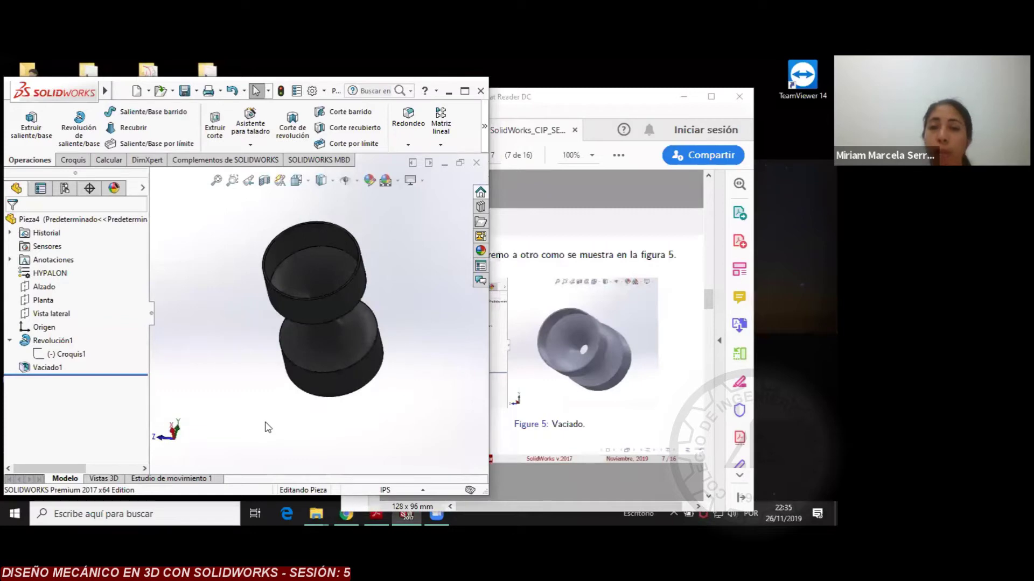
key(Up)
key(Up)
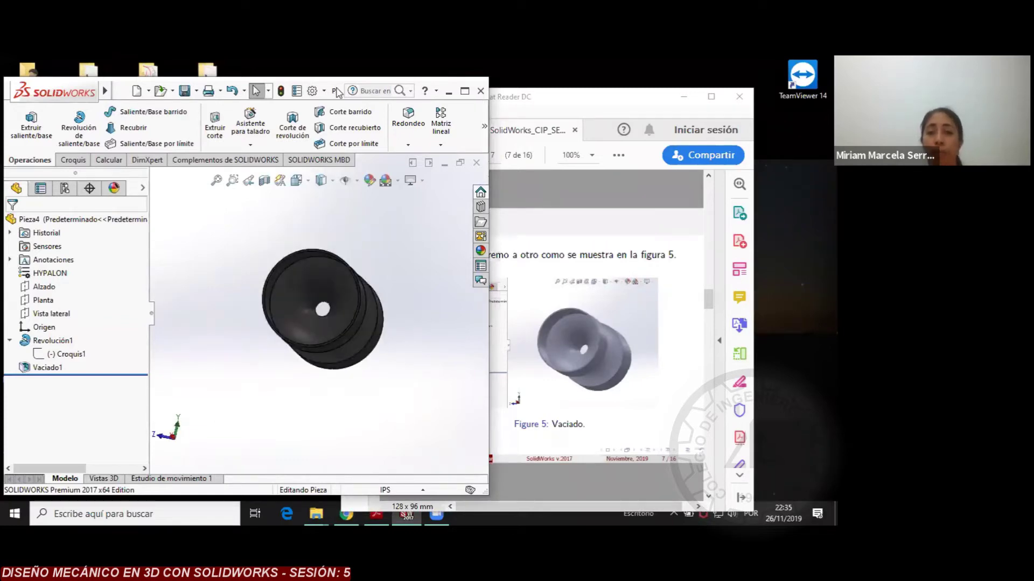
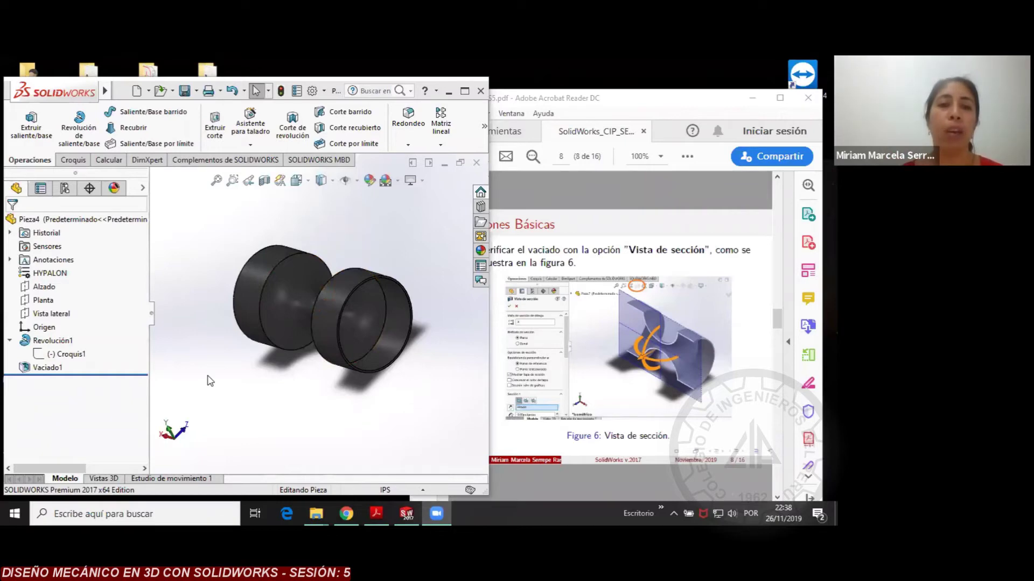
Show the part with hidden edges visible and rotate it to inspect the hollow interior
click(321, 181)
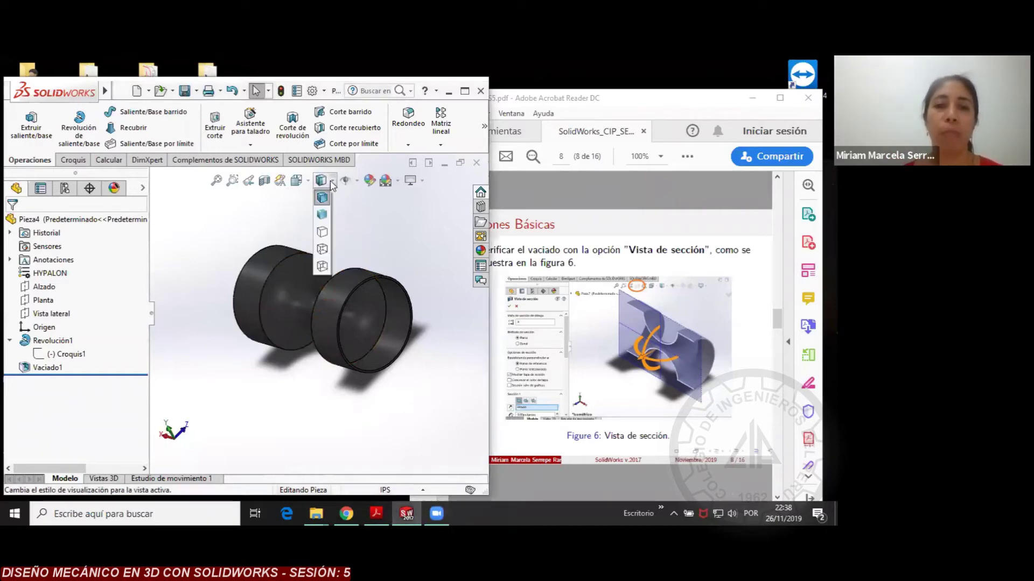
click(322, 251)
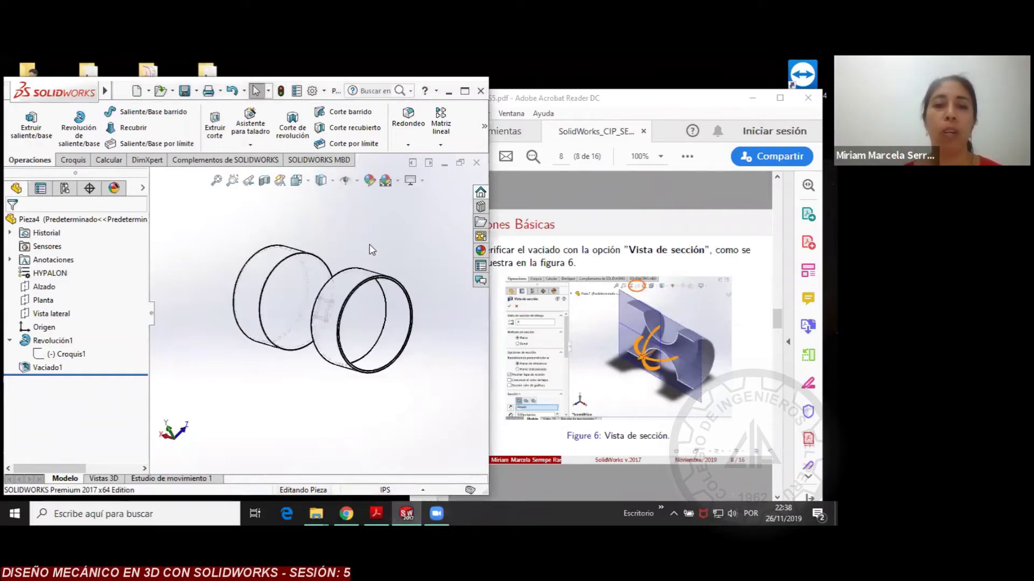
key(shift+Up)
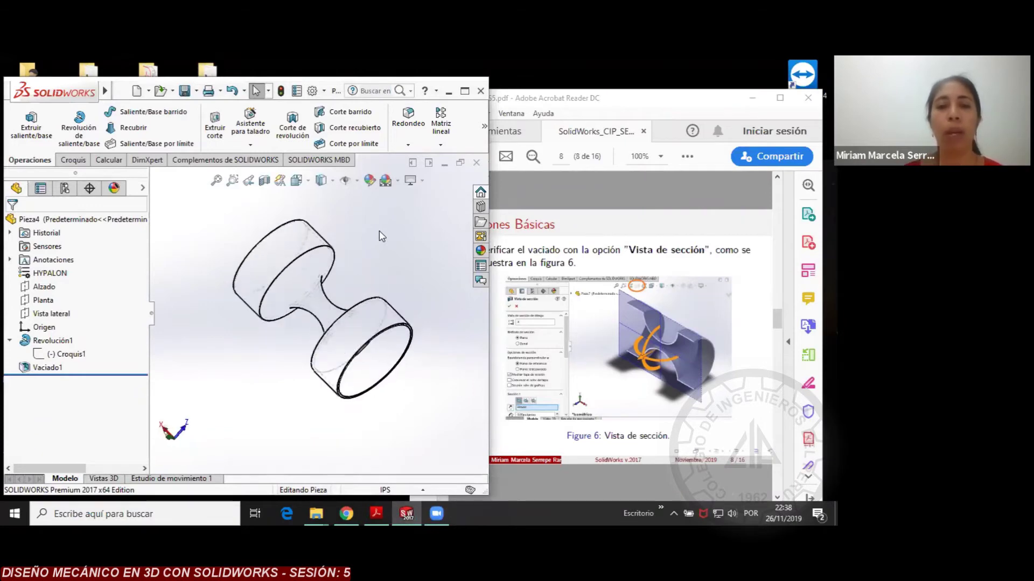
key(shift+Left)
key(shift+Up)
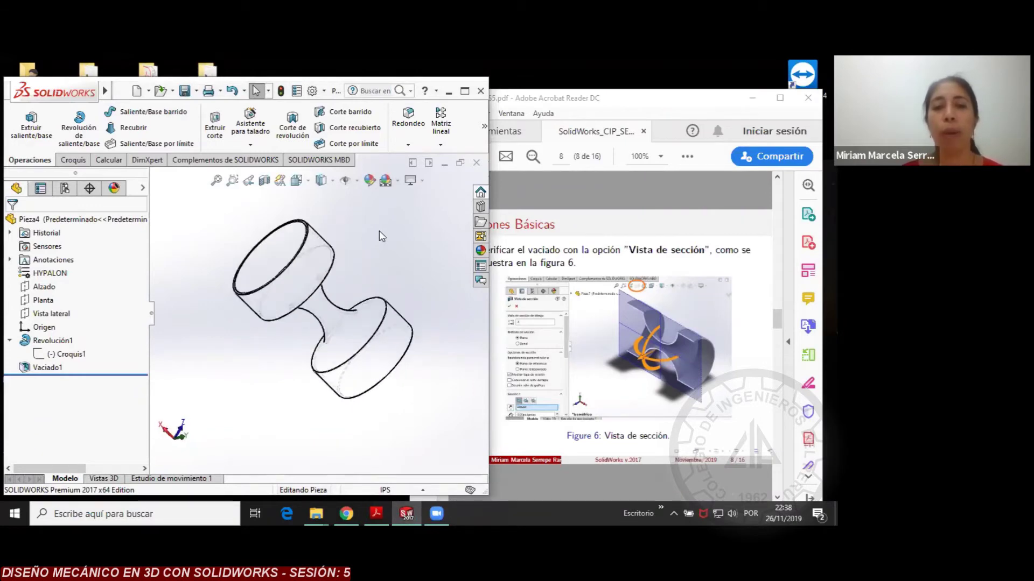
key(shift+Left)
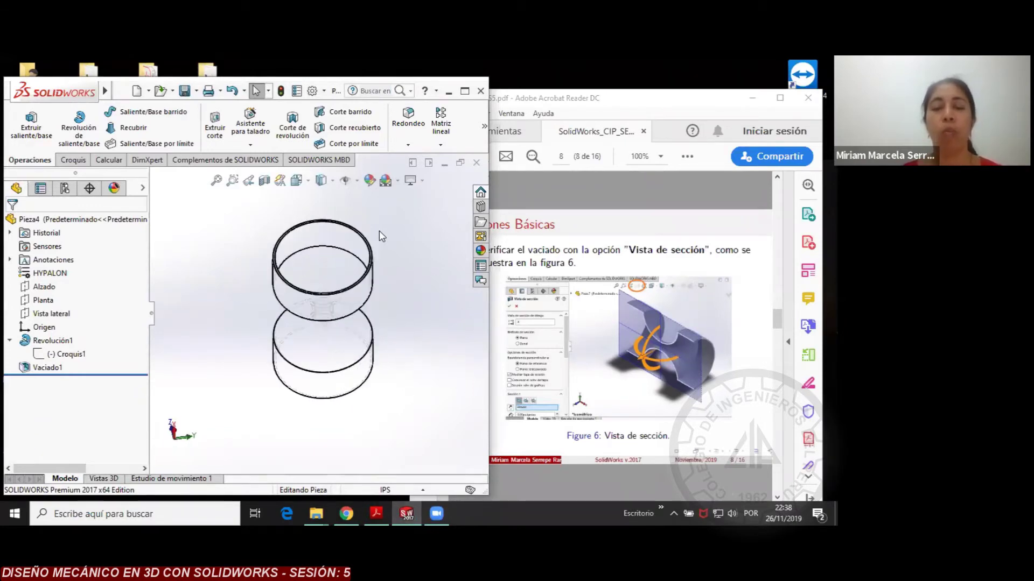
key(shift+Left)
Switch the part to wireframe, rotate it to the end rings, then return to shaded display
click(321, 180)
click(324, 265)
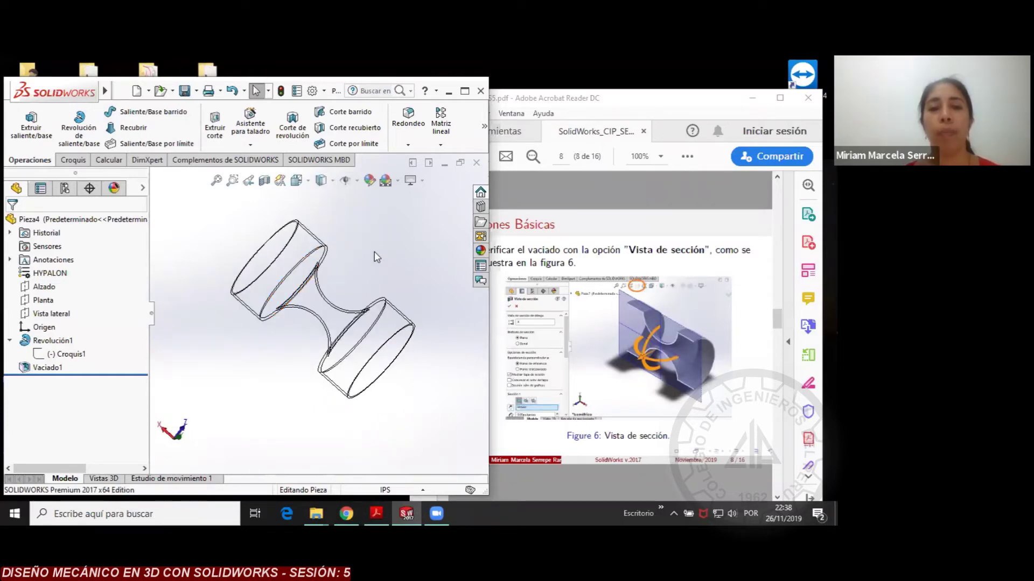
key(Left)
key(Left)
key(Left)
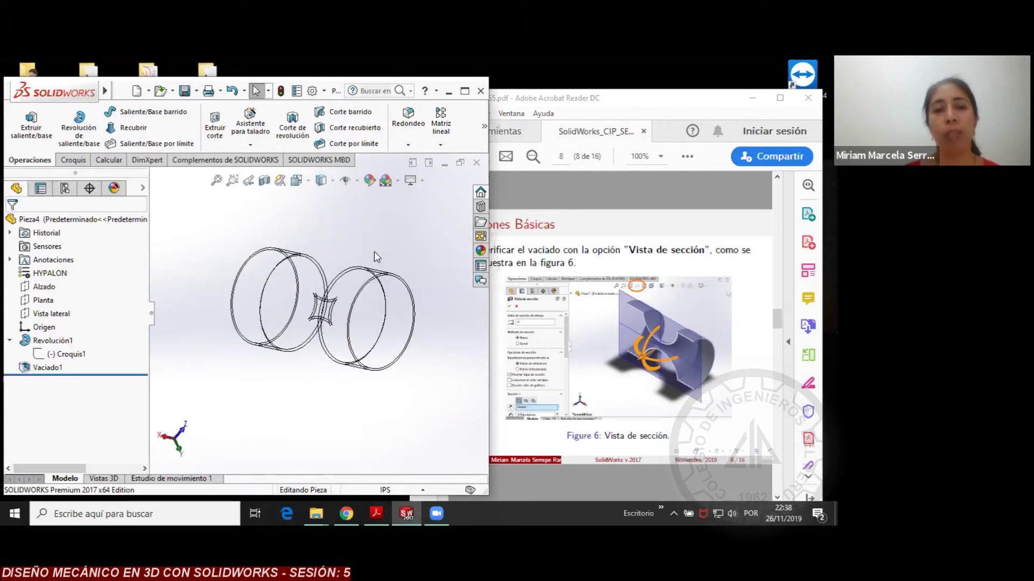
key(Right)
key(Right)
key(Right)
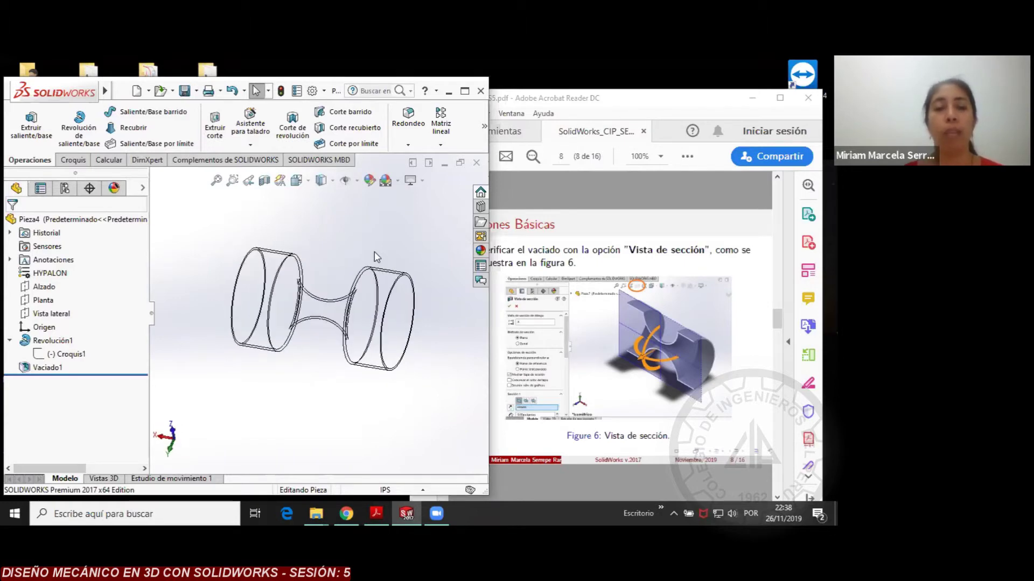
click(334, 187)
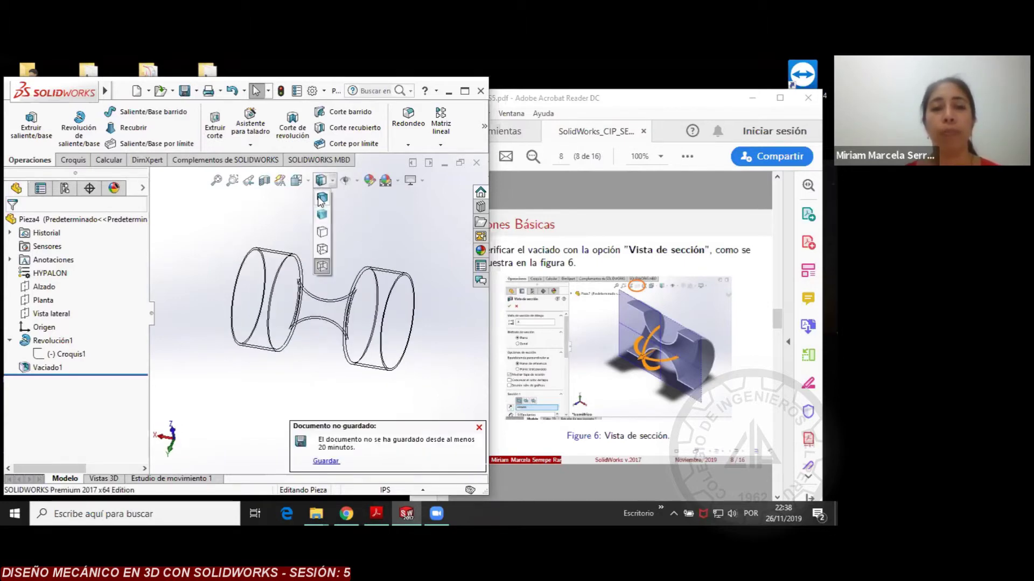
click(322, 217)
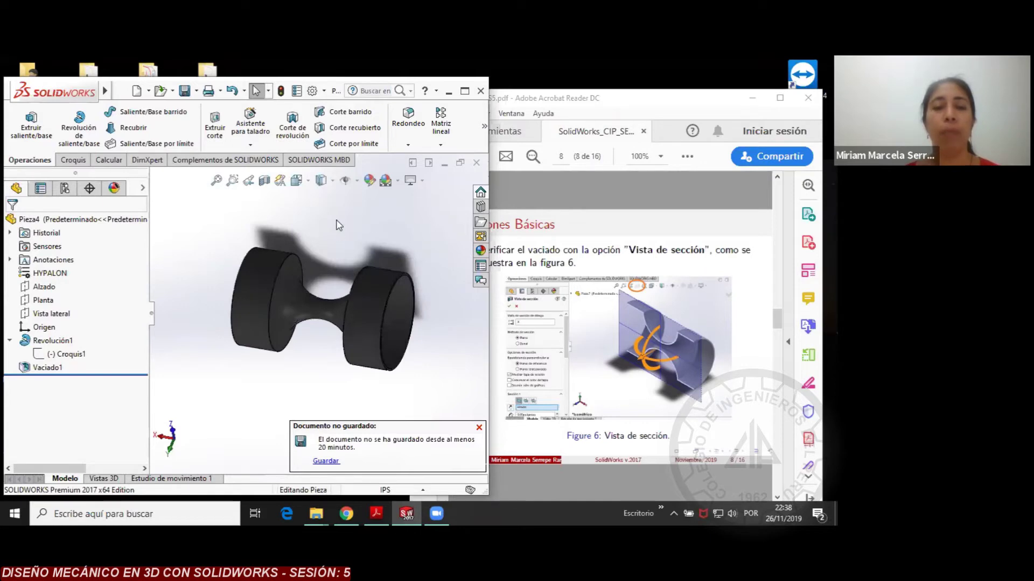
Dismiss the unsaved reminder and apply a section view on the Alzado plane
click(479, 426)
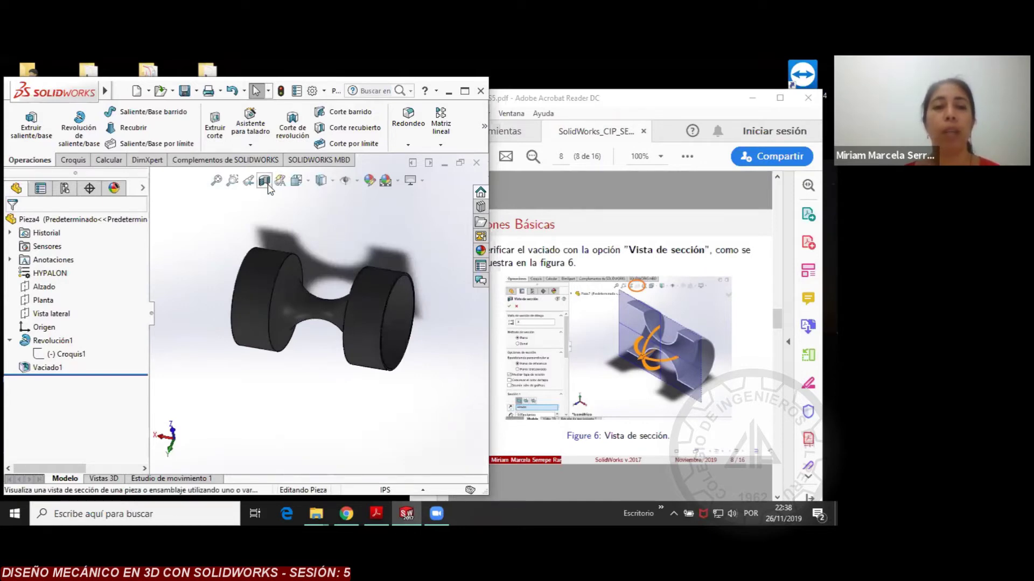
click(263, 183)
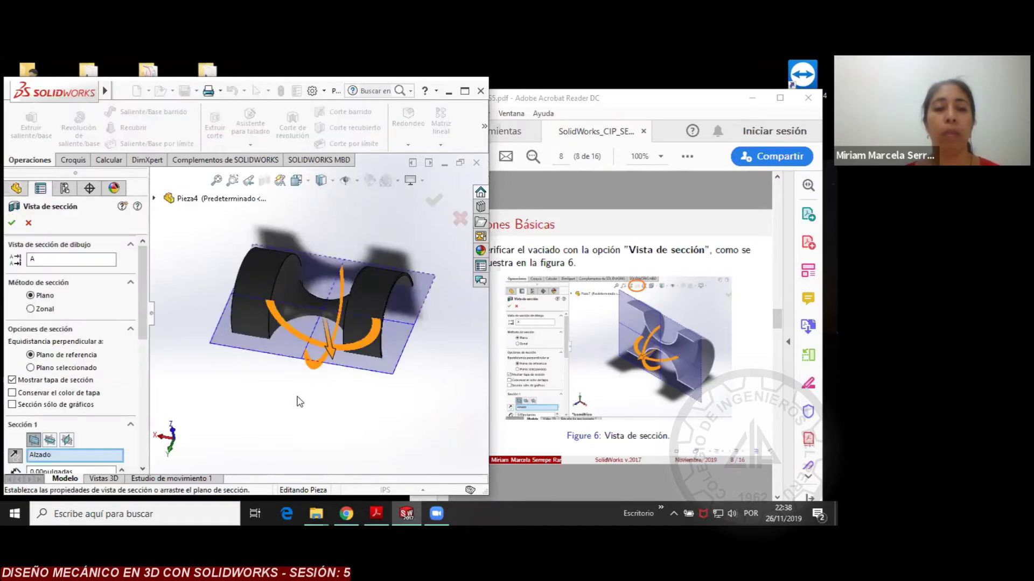
key(Left)
key(Left)
key(Left)
key(Left)
key(Left)
key(Left)
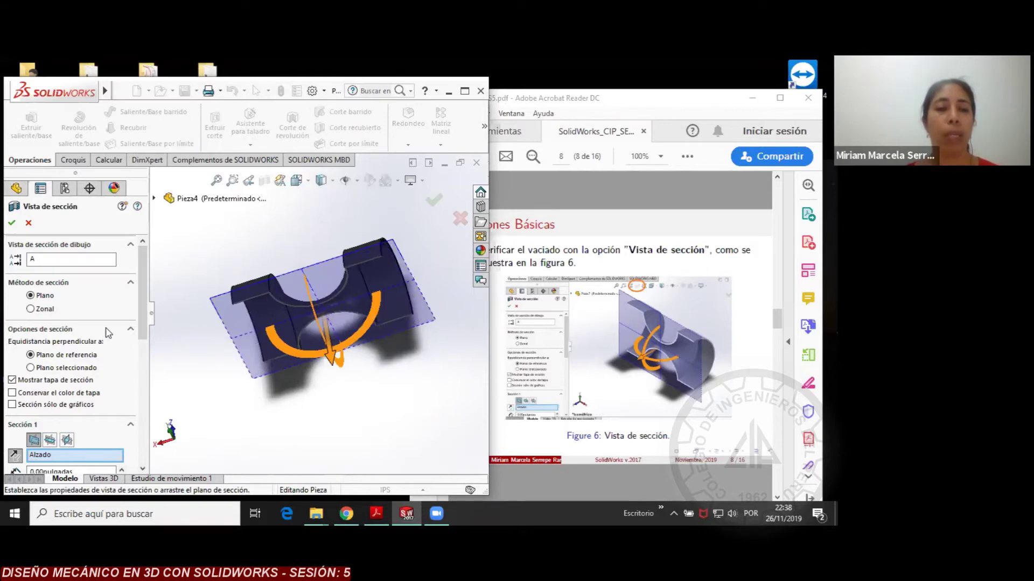
drag(146, 323, 146, 361)
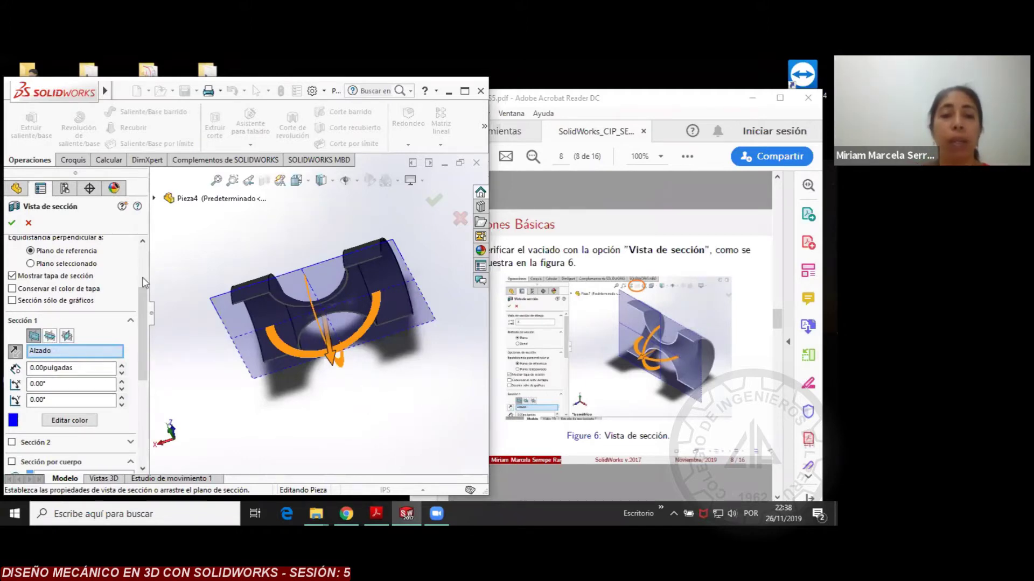
click(12, 224)
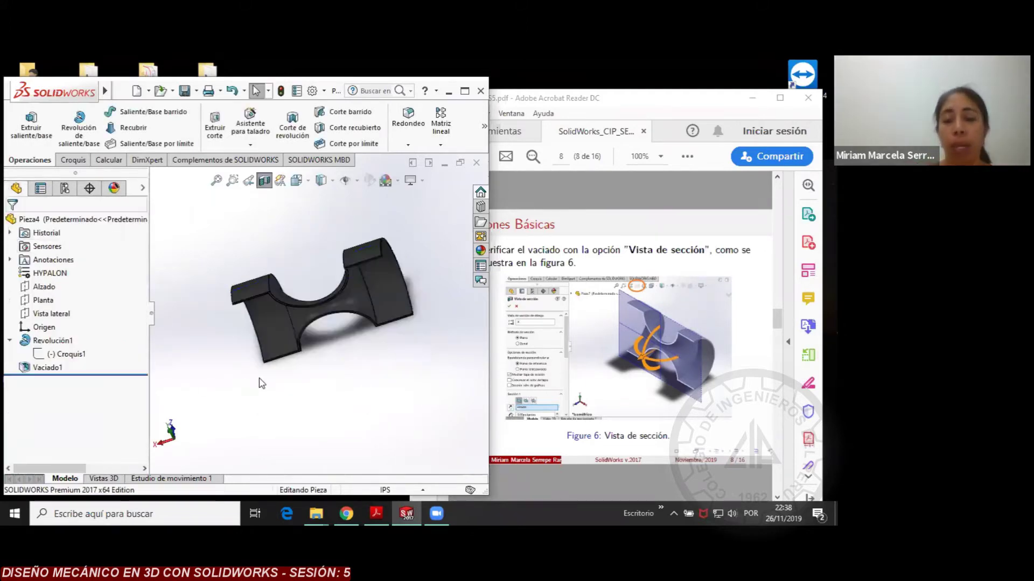
Rotate the sectioned part through several orientations to inspect the cavity
key(Left)
key(Left)
key(Left)
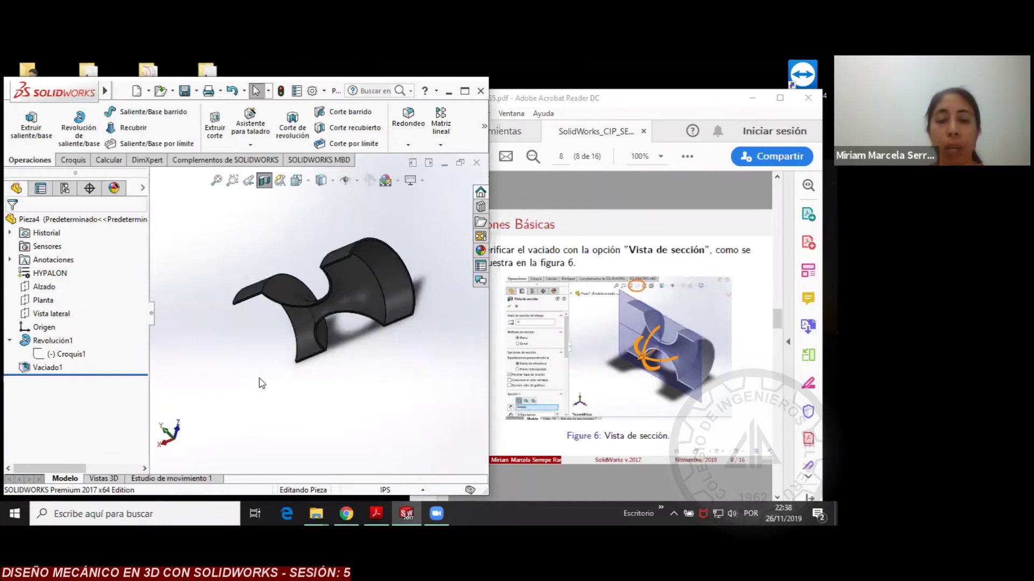
key(Left)
key(Left)
key(Left)
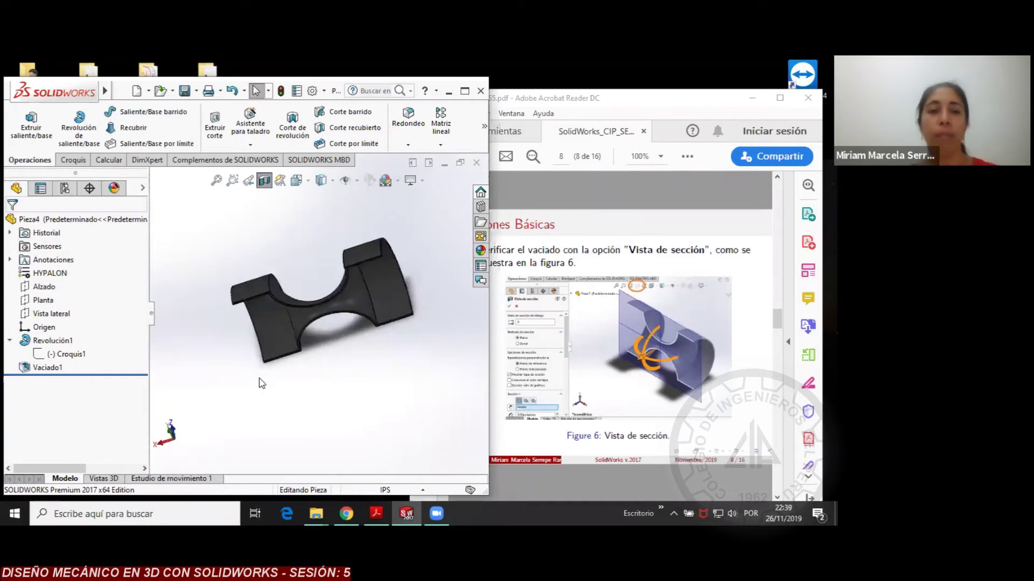
key(Left)
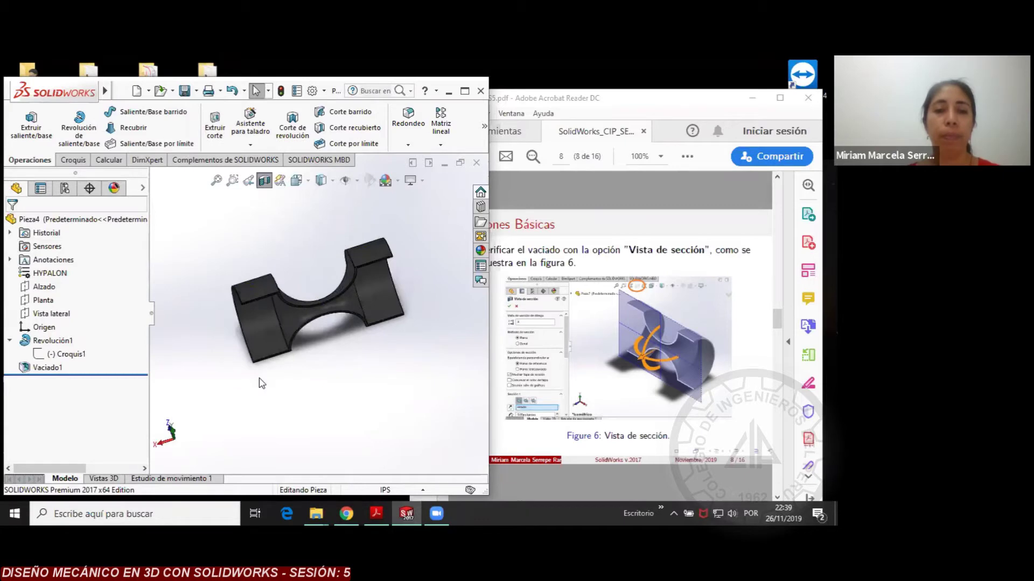
key(Up)
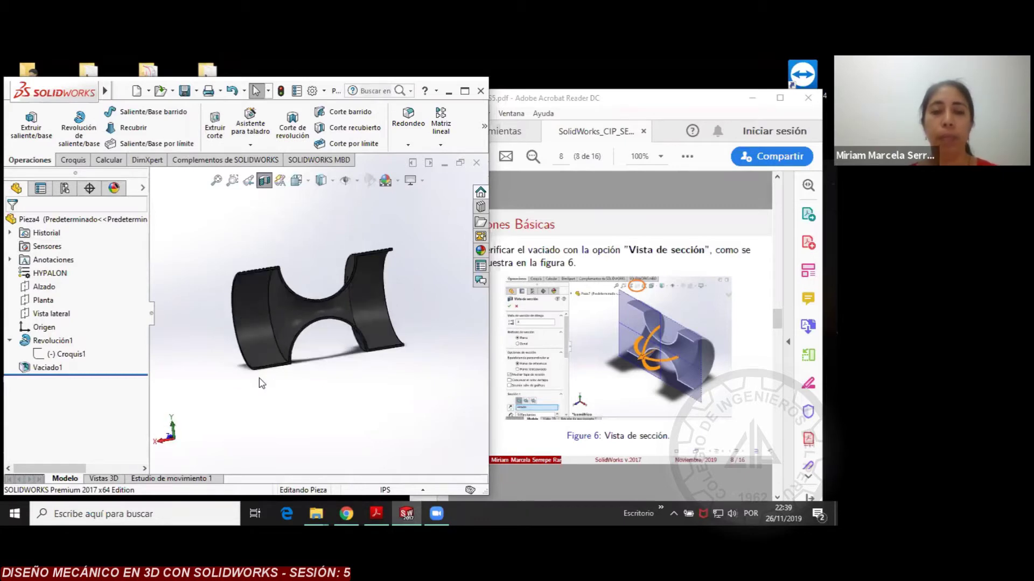
key(Left)
key(Left)
key(Left)
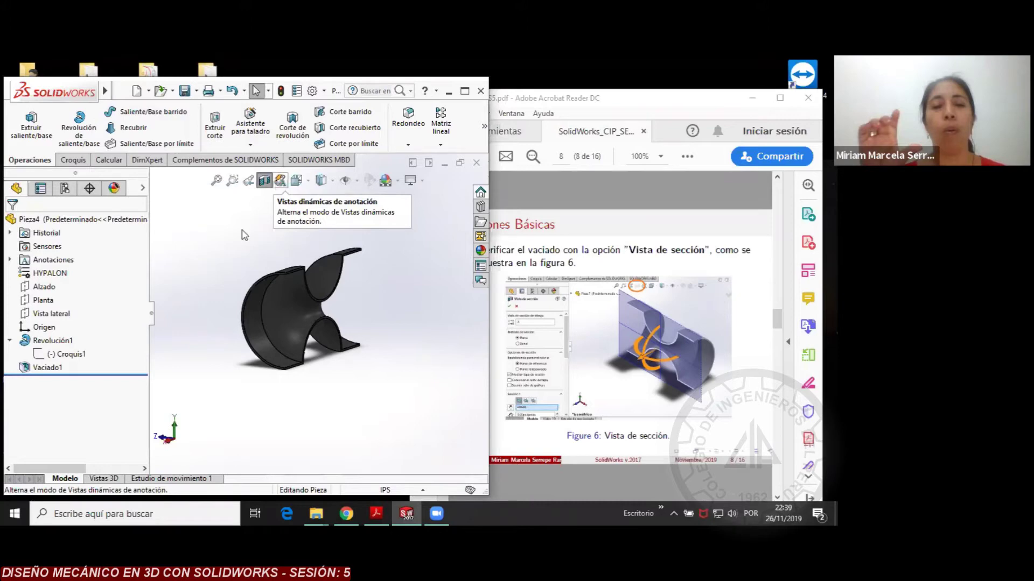
Turn off the section view, view the full part isometrically, and start a new document
click(264, 183)
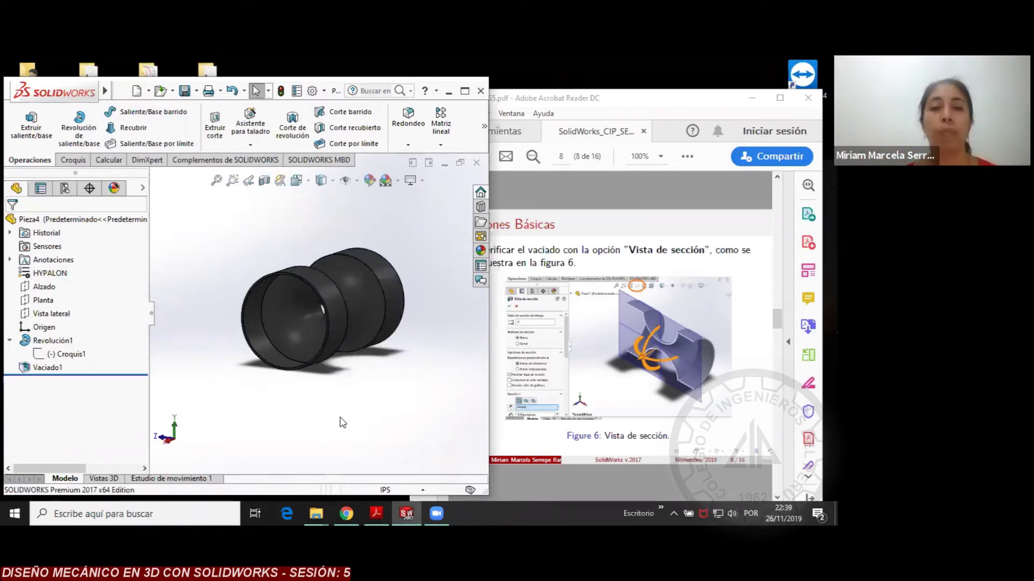
key(ctrl+7)
key(Up)
key(Up)
key(Up)
key(Up)
key(Up)
key(Up)
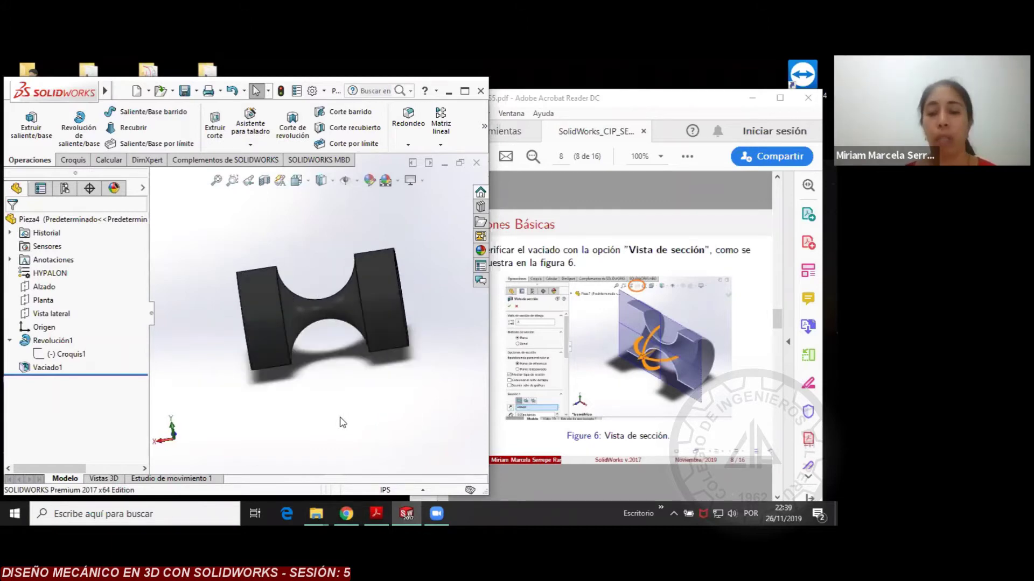
key(Left)
key(Left)
key(Left)
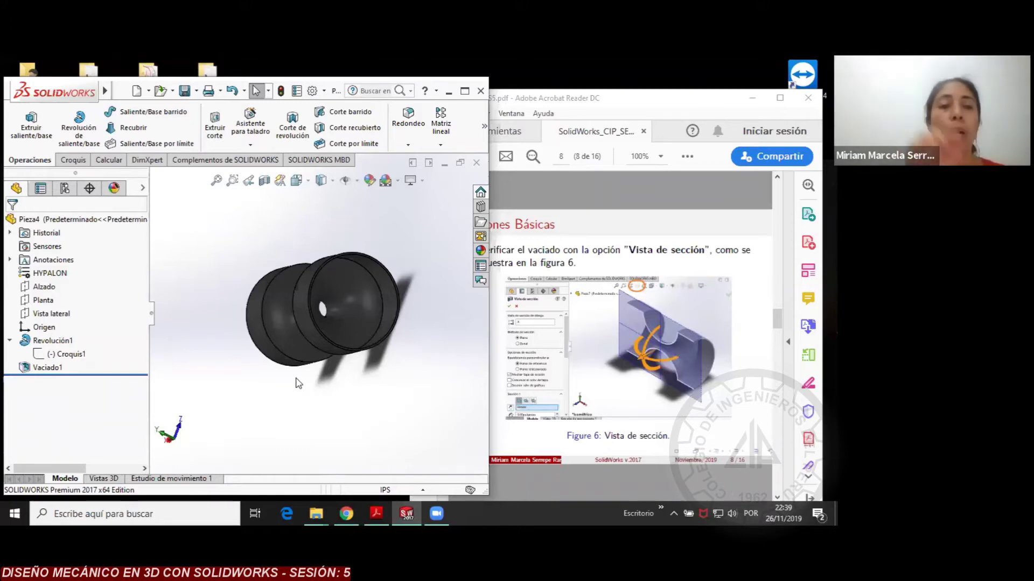
click(136, 91)
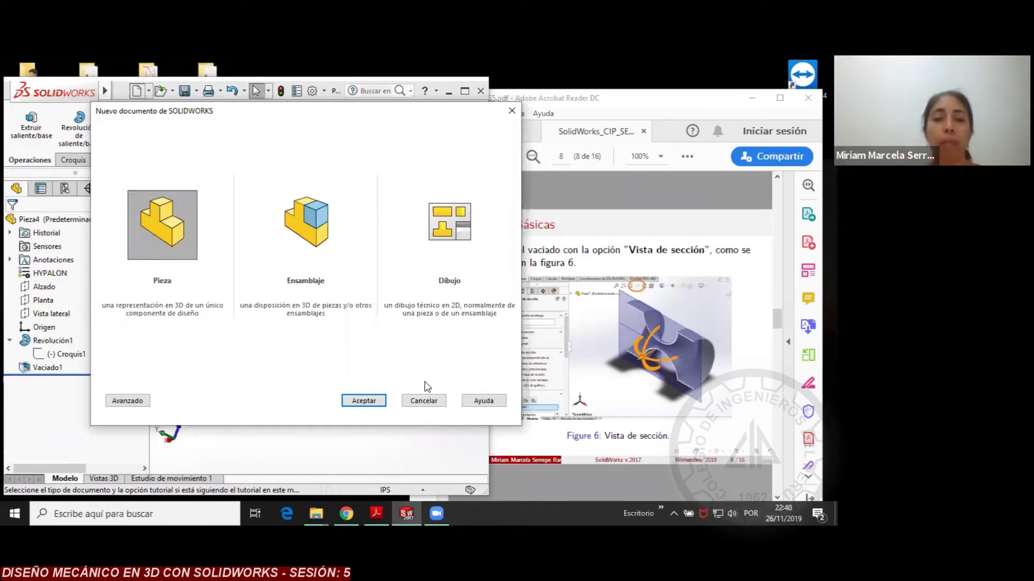
Create a new part Pieza5, select its Alzado plane and bring up the Croquis tools
click(423, 401)
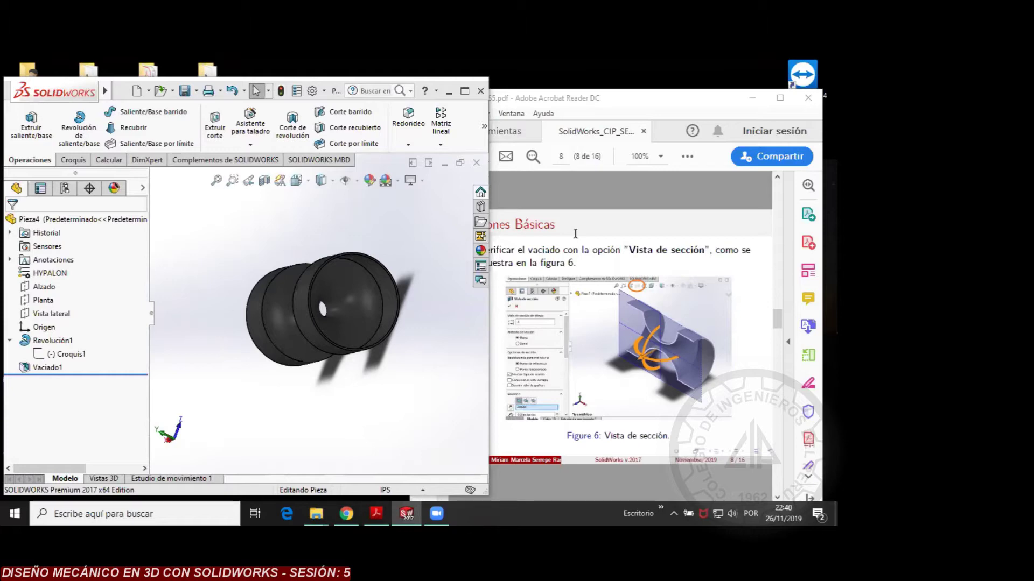
click(138, 93)
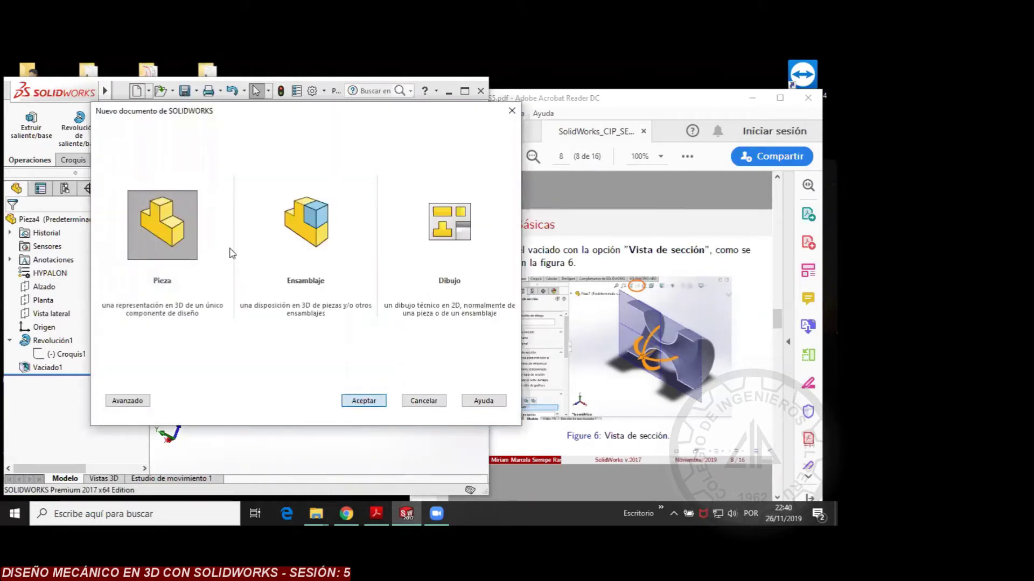
double_click(162, 237)
click(45, 287)
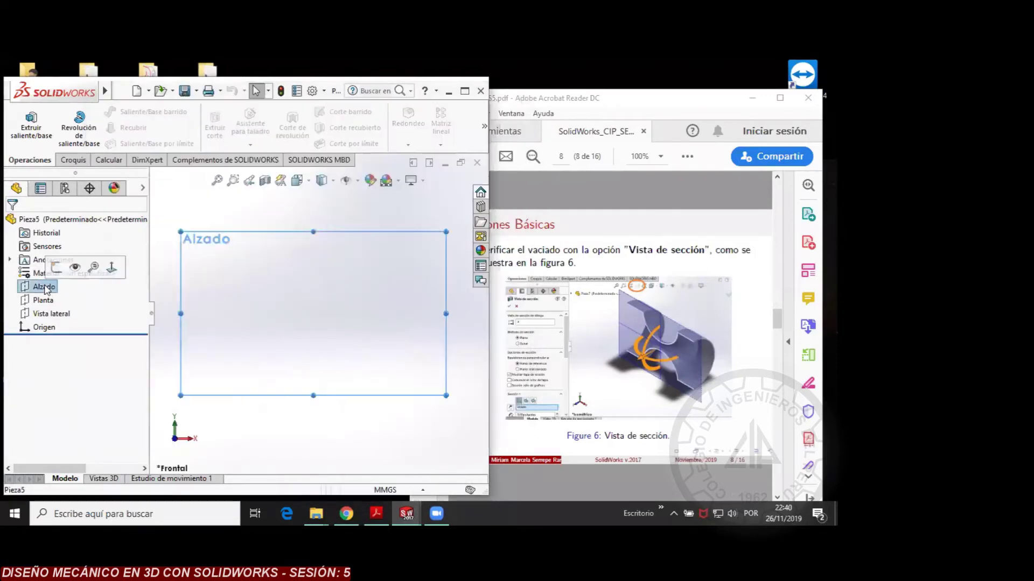
click(73, 160)
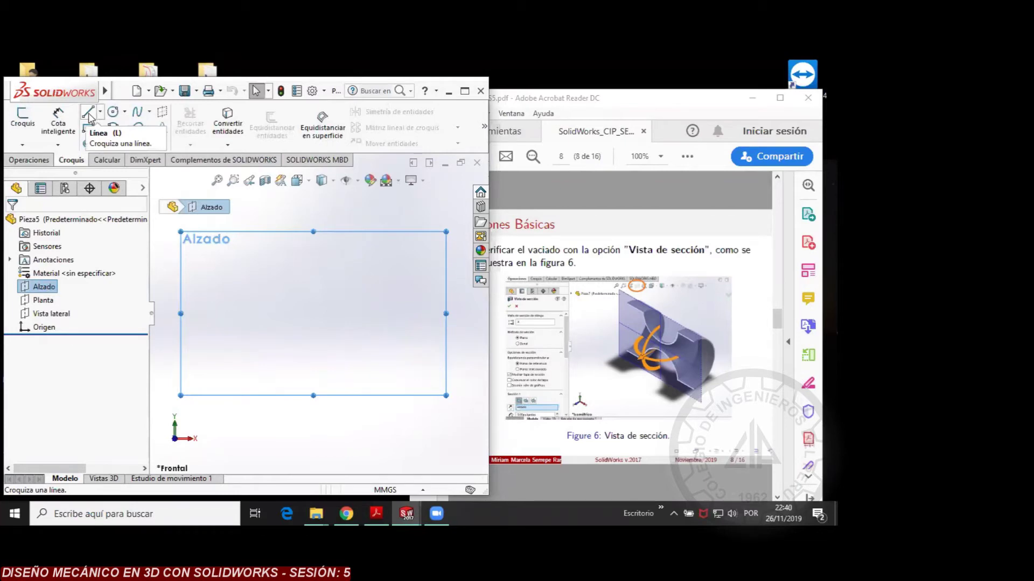
click(134, 94)
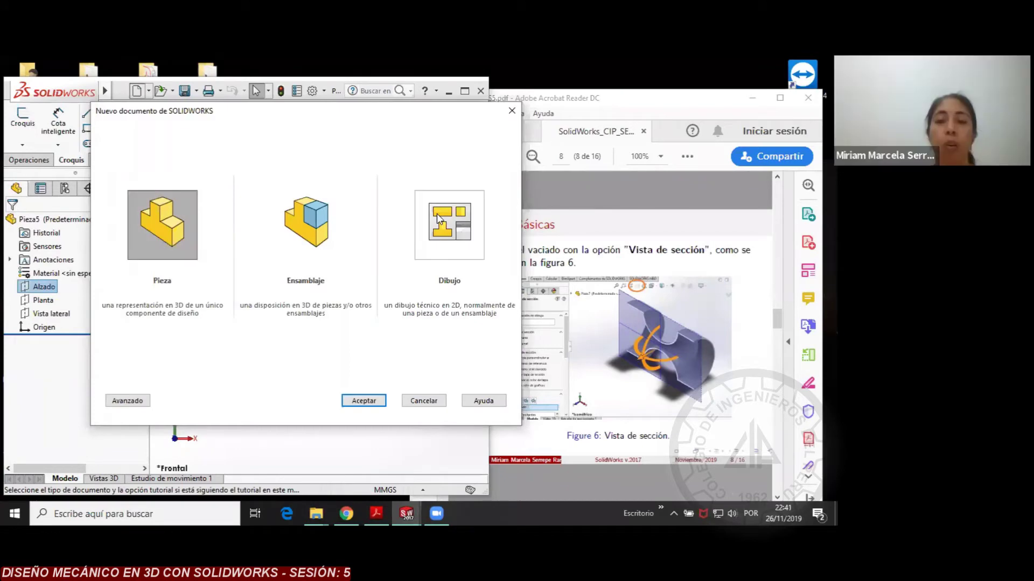
Choose Dibujo as the new document type and accept it
click(438, 218)
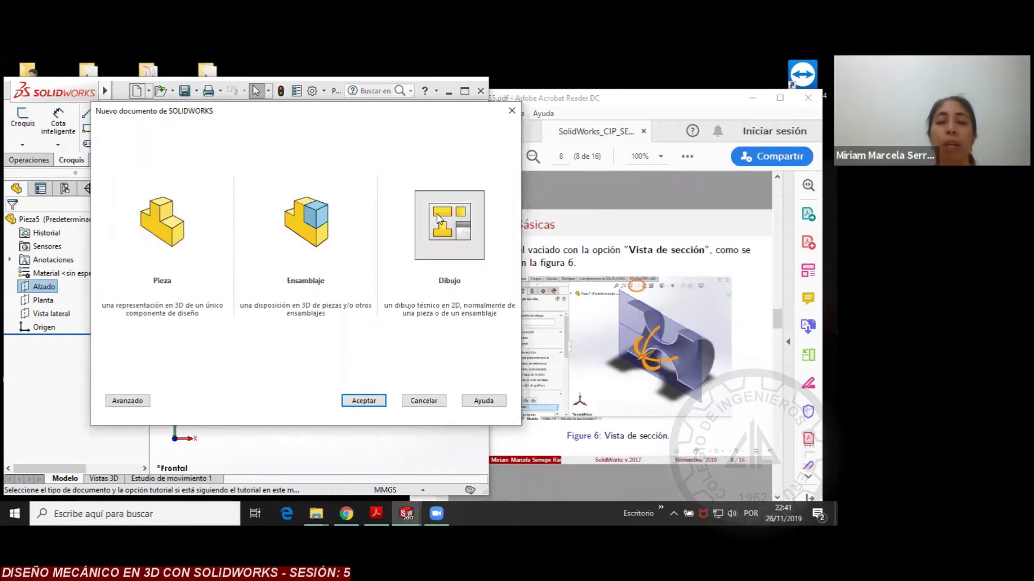
click(371, 403)
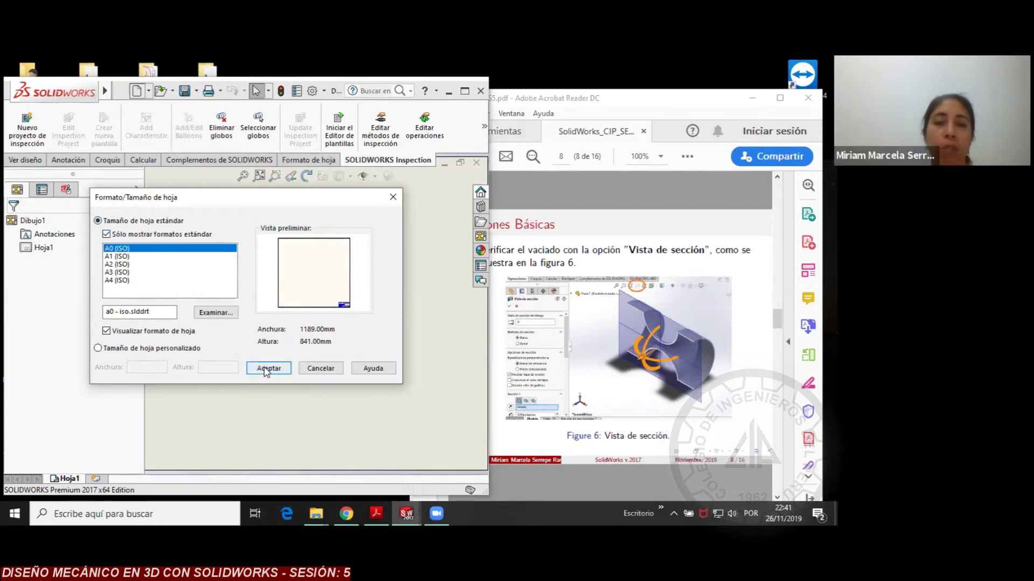
Set the drawing sheet to A4 (ISO) and accept it
click(126, 280)
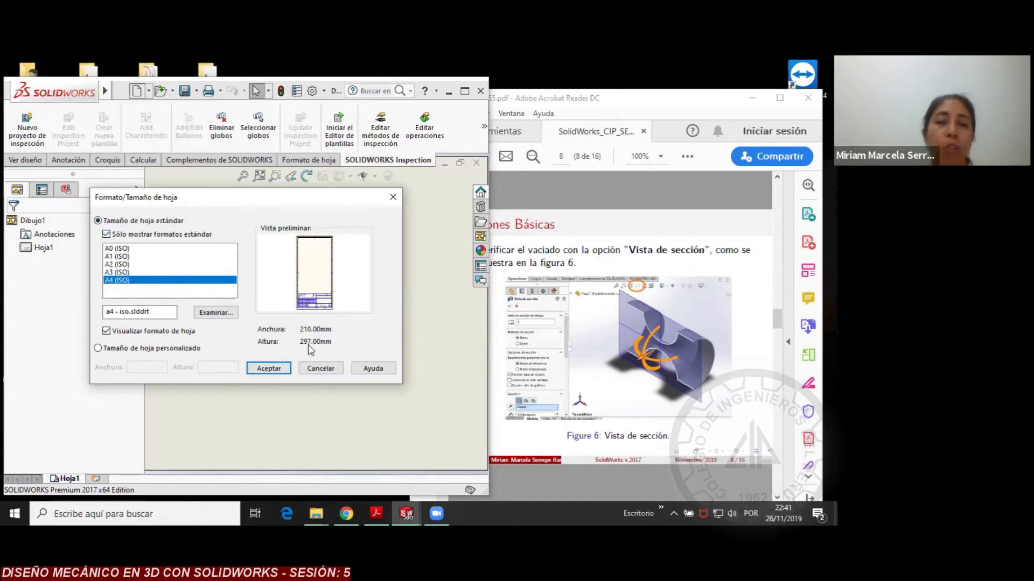
click(267, 369)
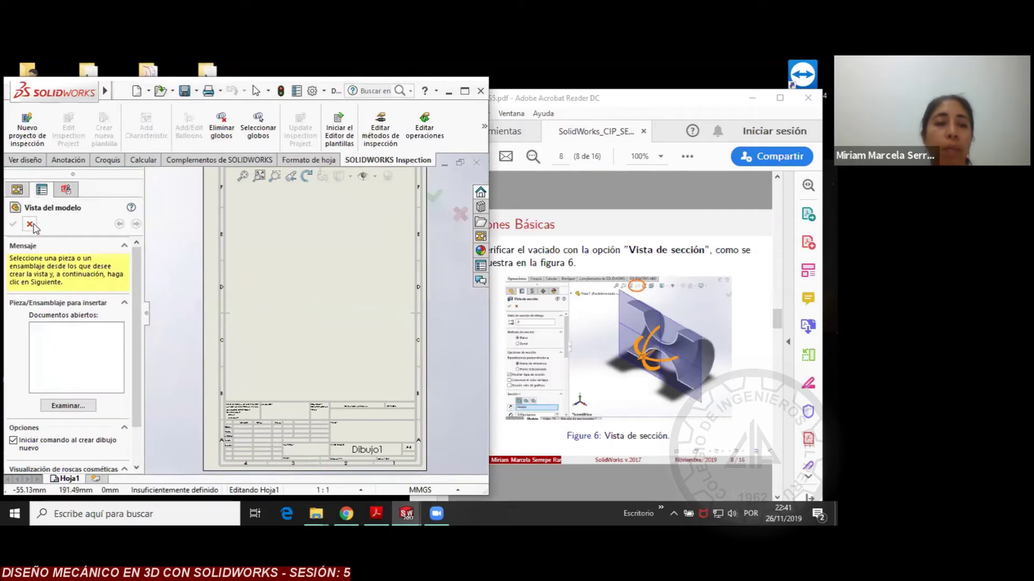
scroll(142, 321, down, 2)
scroll(142, 321, down, 1)
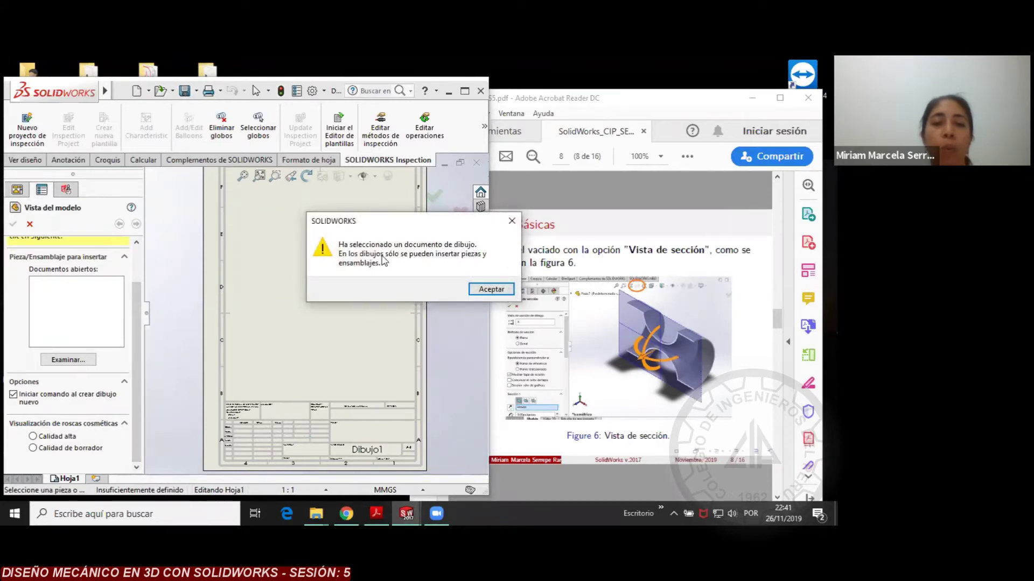
Dismiss the warning, cancel the model view, and close Dibujo1 without saving
click(483, 291)
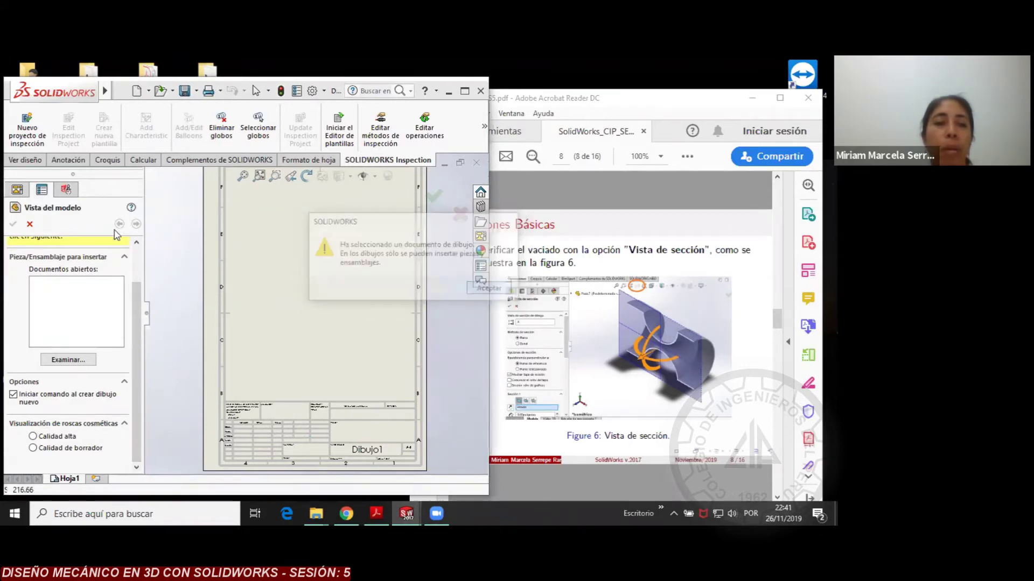
click(30, 225)
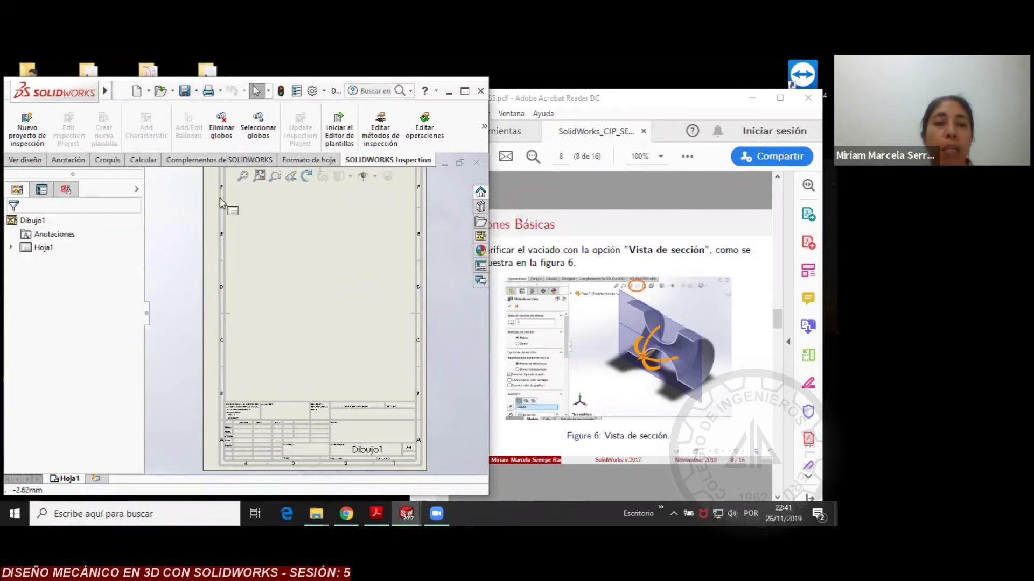
click(476, 163)
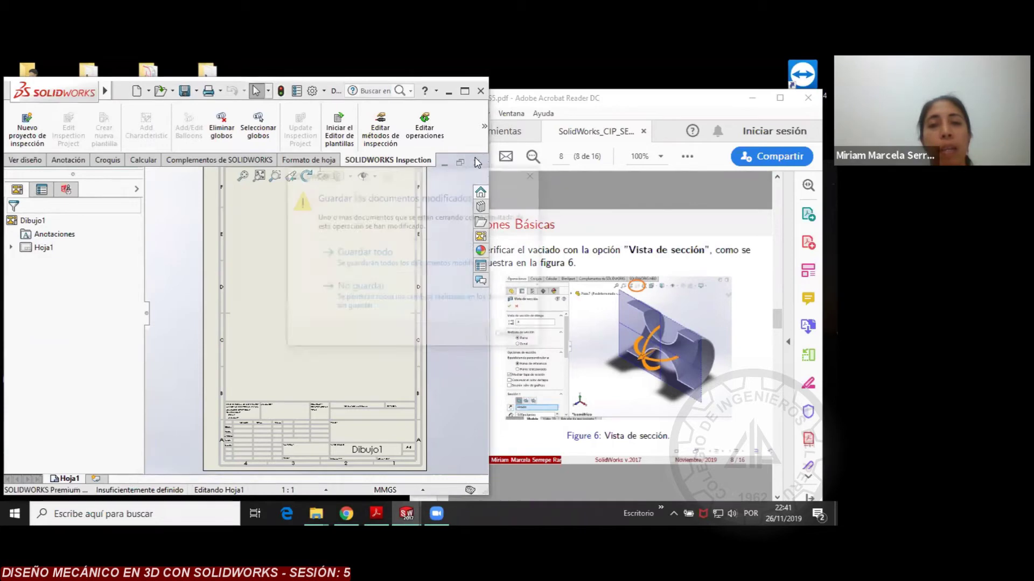
click(361, 291)
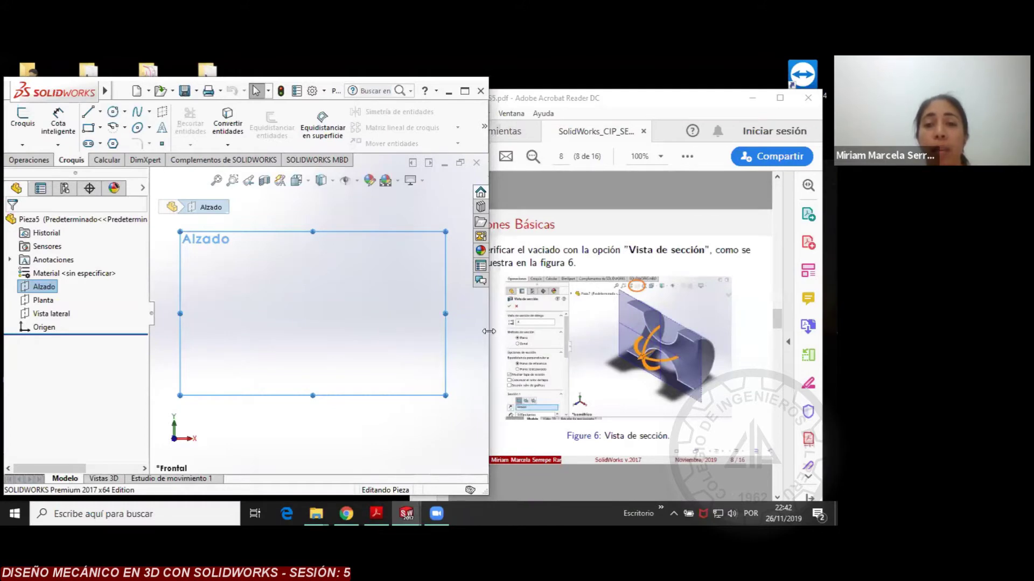
Widen the SOLIDWORKS window over the PDF and open the ? help menu
drag(488, 331, 545, 331)
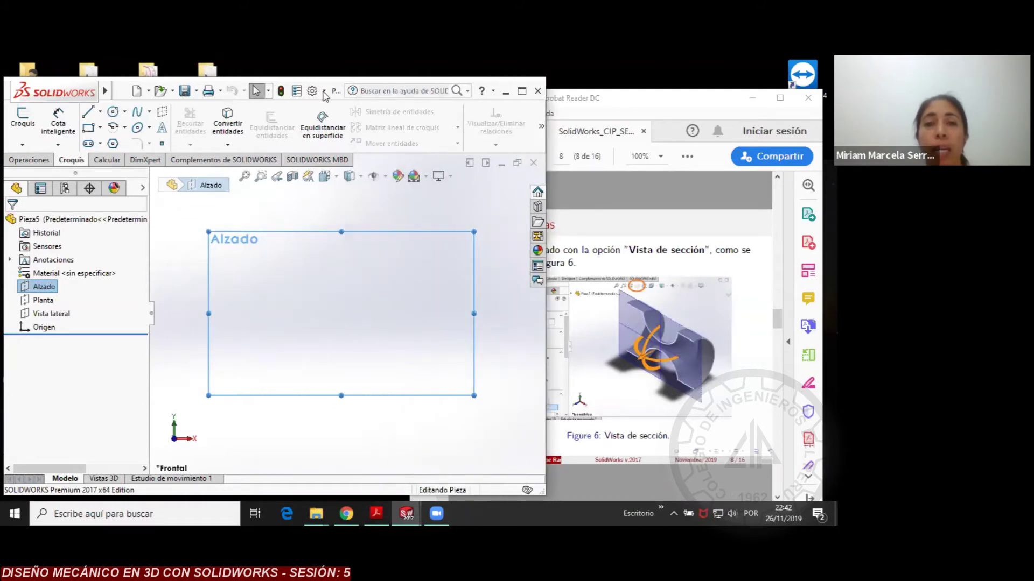
click(127, 91)
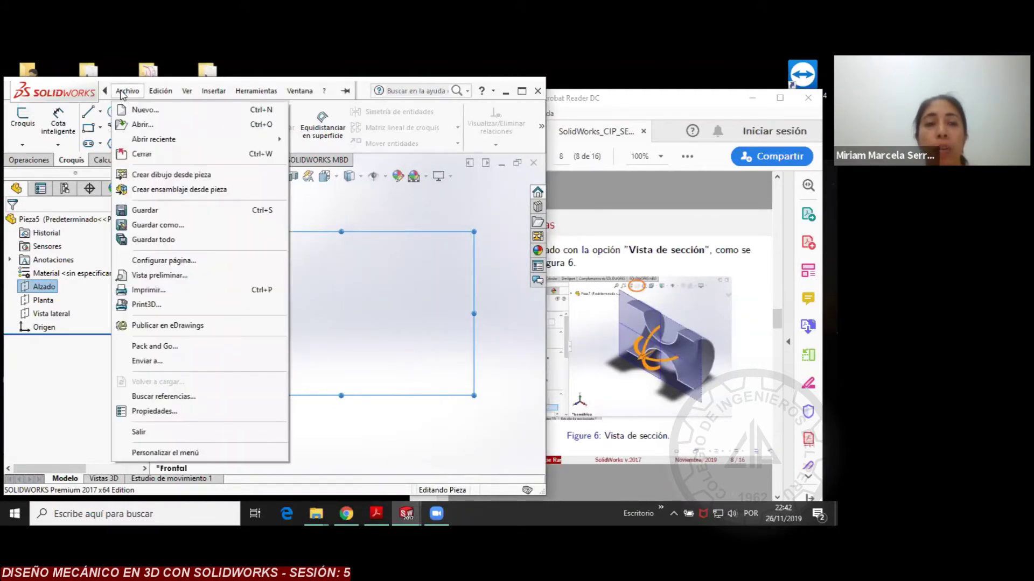
click(127, 91)
click(329, 93)
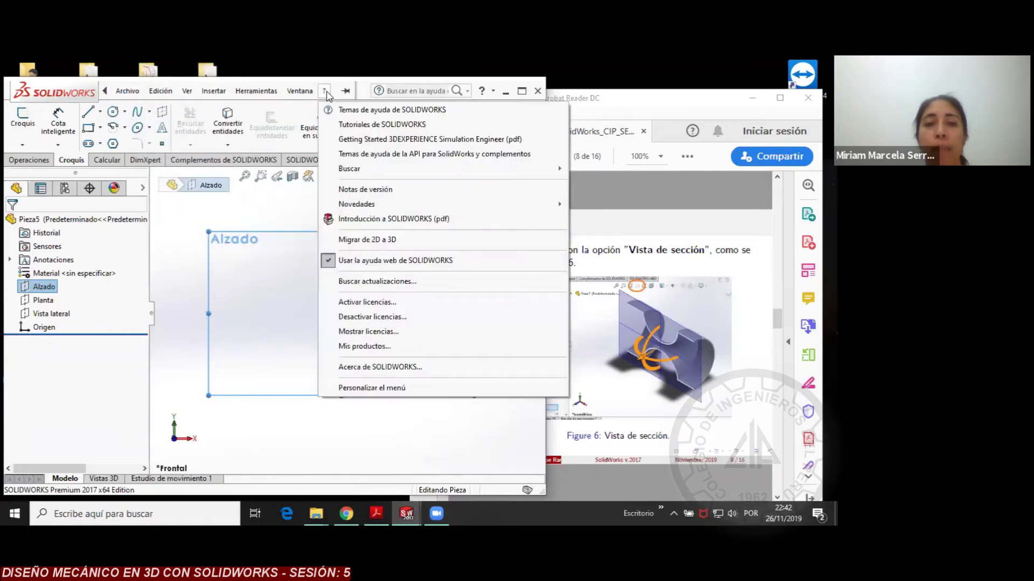
Open Tutoriales de SOLIDWORKS, pick the AutoCAD y SOLIDWORKS overview, and show the contents list
click(343, 125)
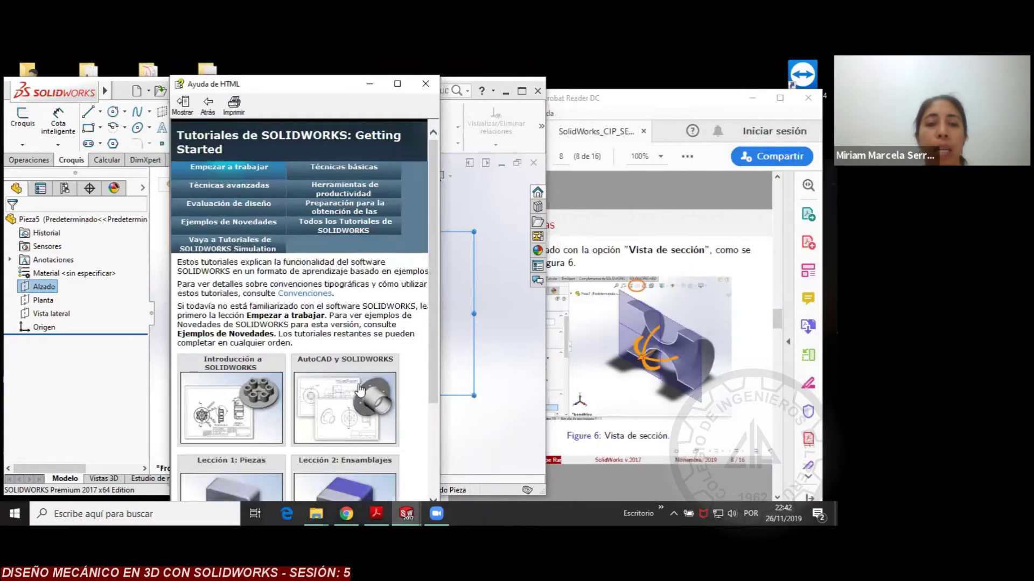
scroll(368, 306, down, 1)
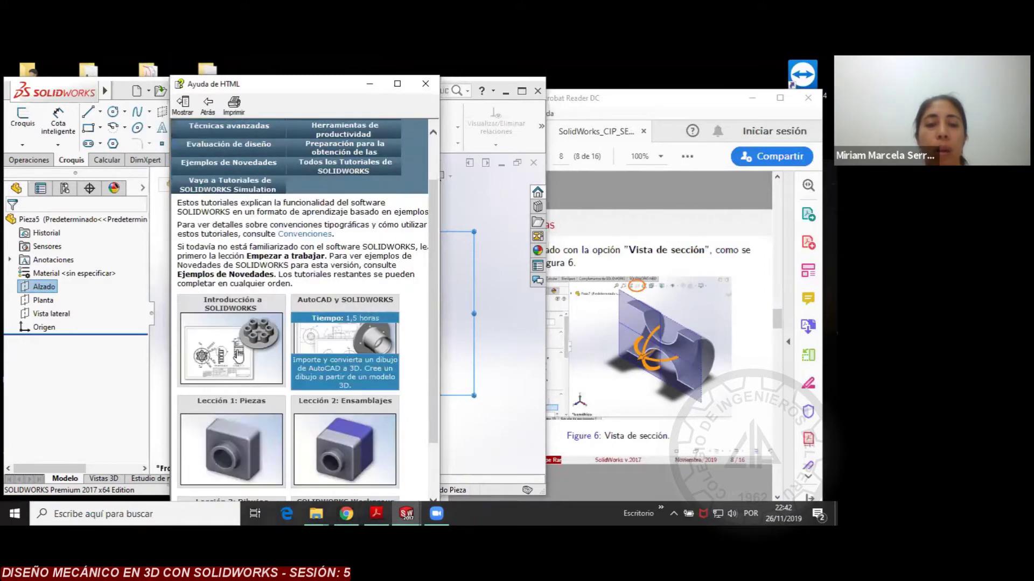
scroll(237, 417, down, 1)
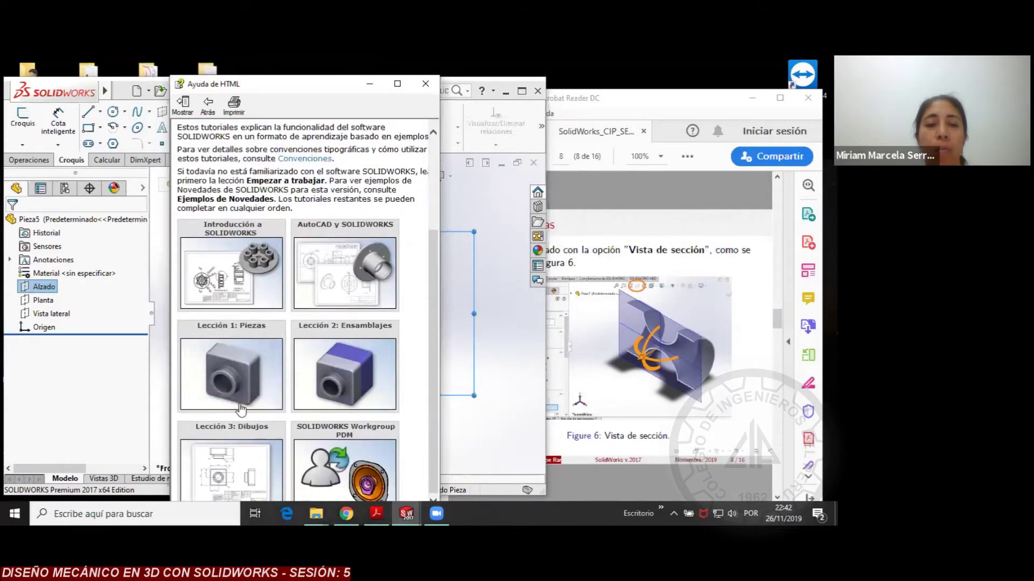
scroll(237, 418, up, 2)
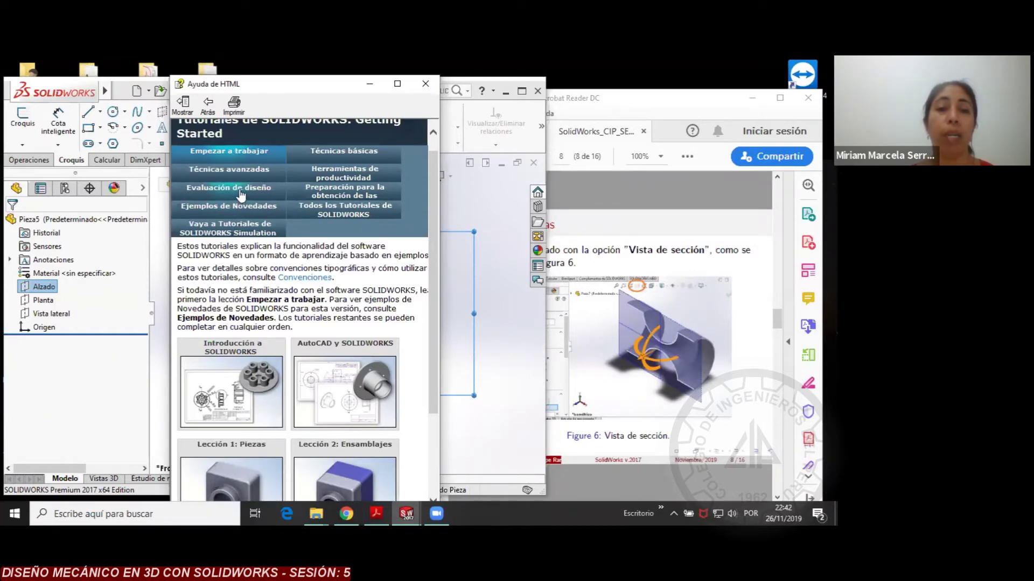
mouse_move(337, 382)
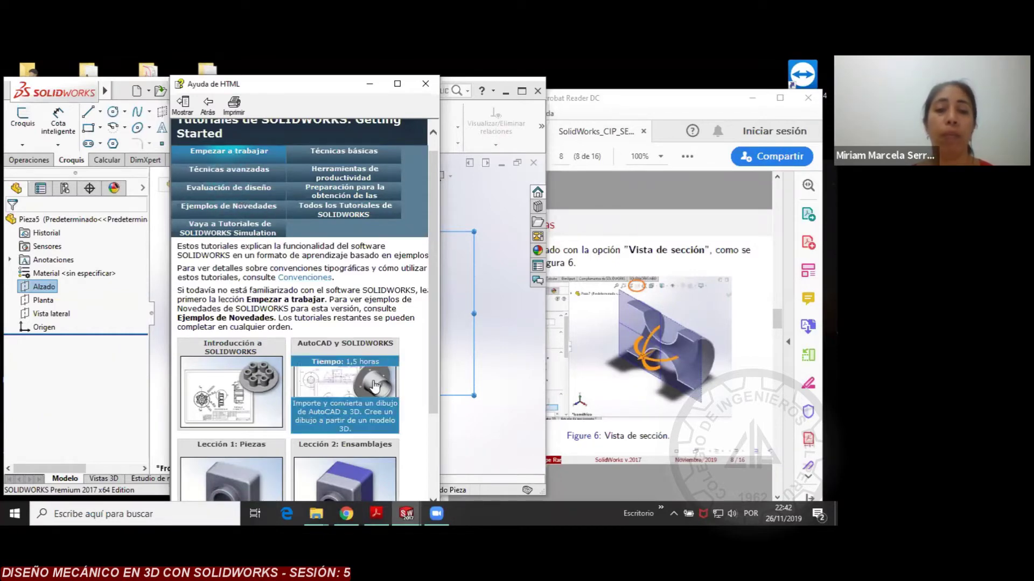
click(337, 382)
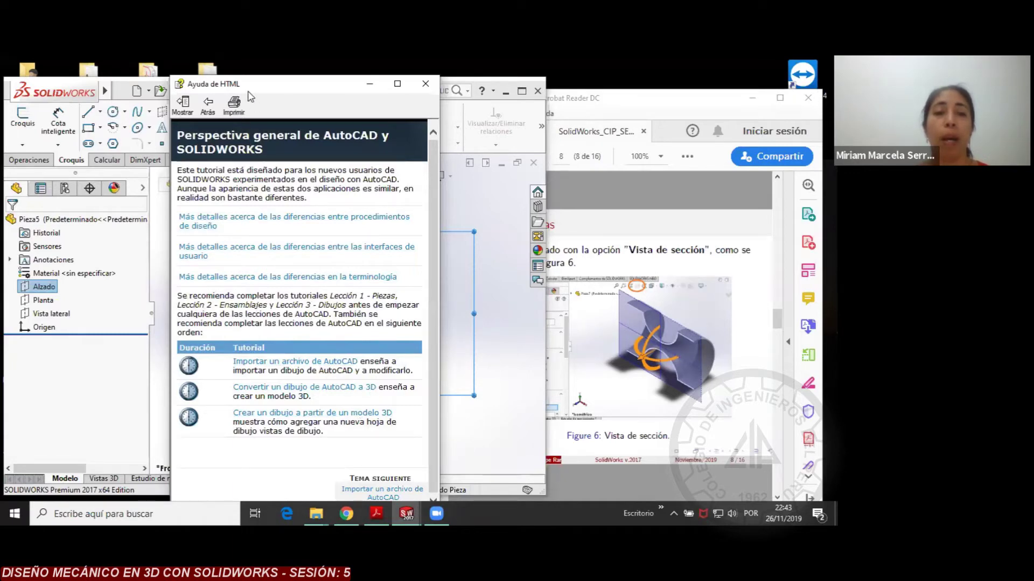
click(183, 105)
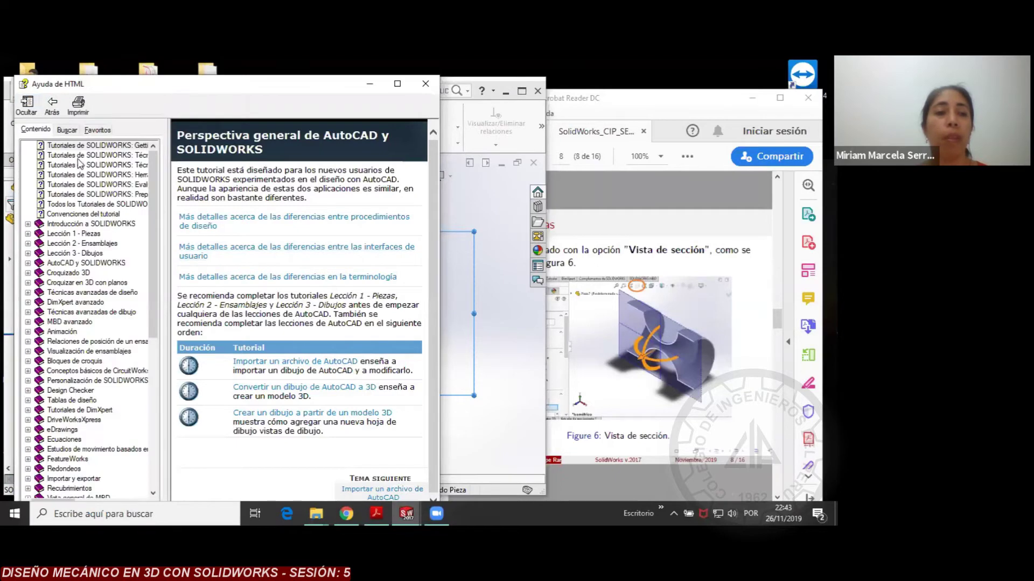
Expand Lección 1 - Piezas and read the Croquizar y acotar el saliente lesson
click(95, 236)
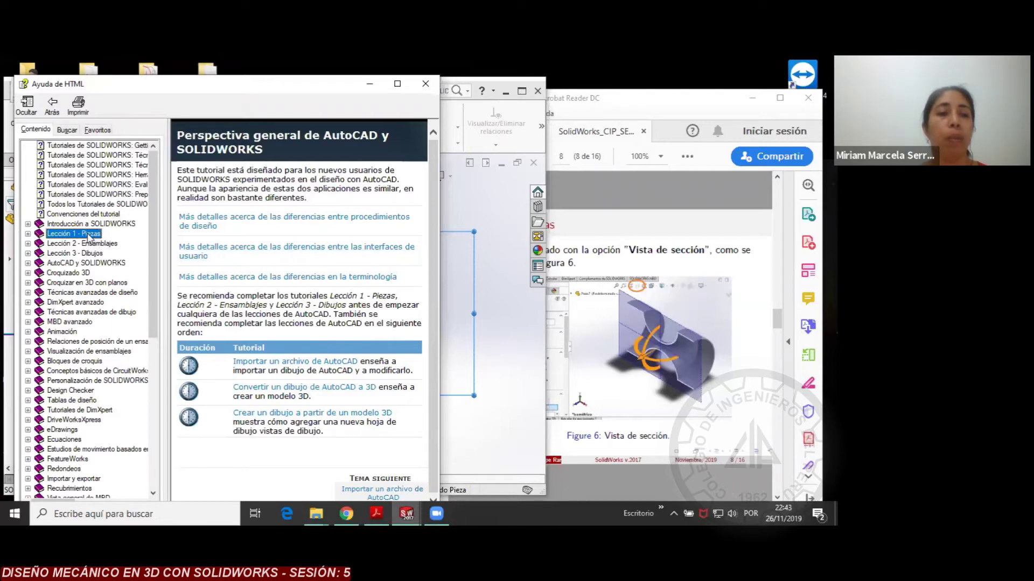
click(89, 236)
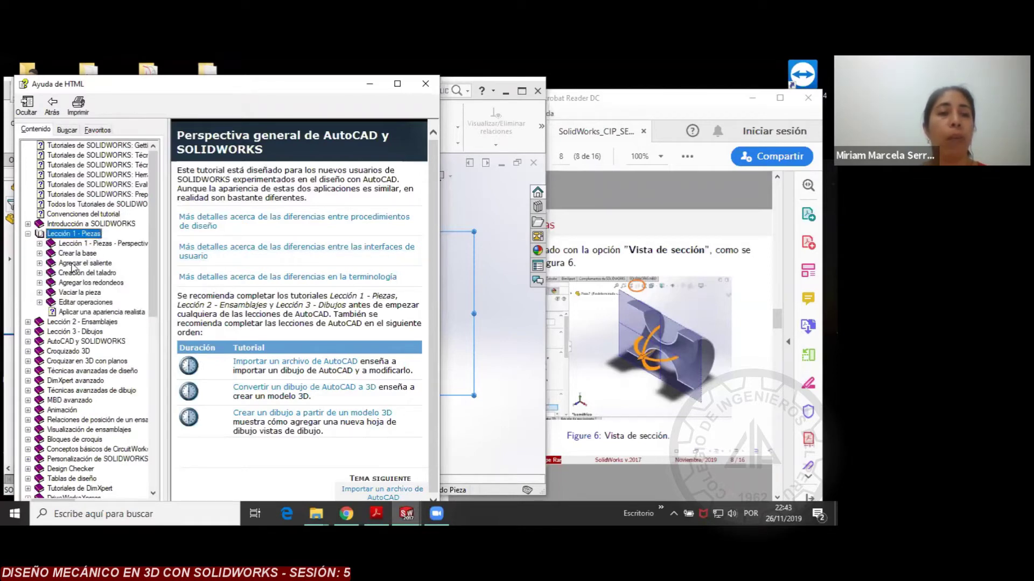
click(39, 263)
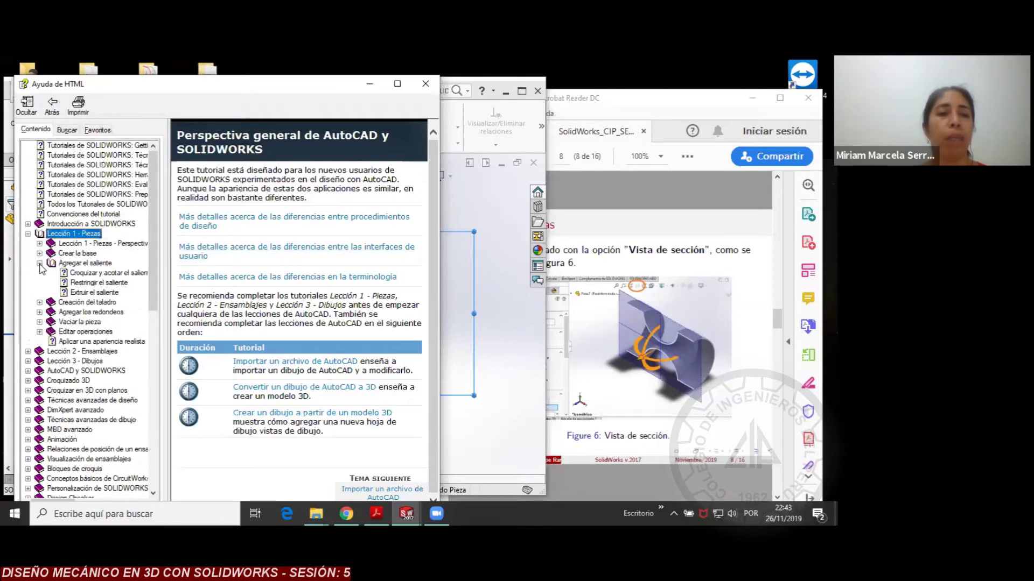
click(100, 275)
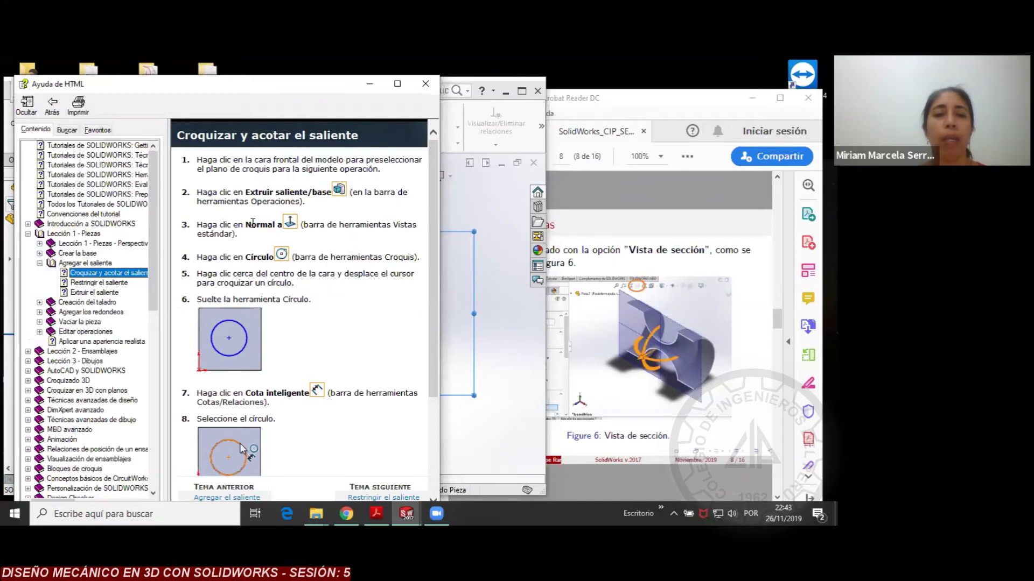
scroll(340, 242, down, 2)
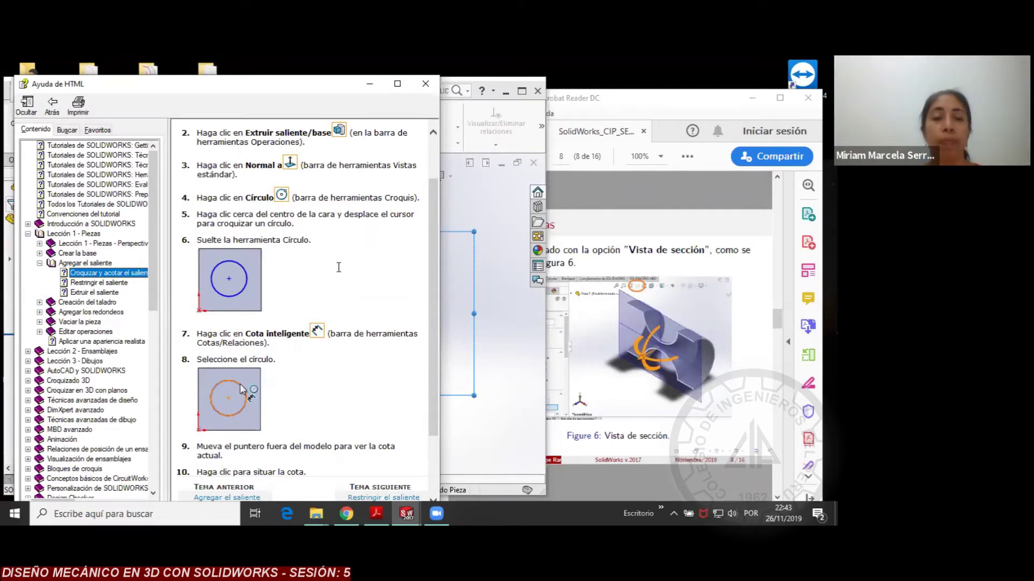
scroll(317, 271, down, 3)
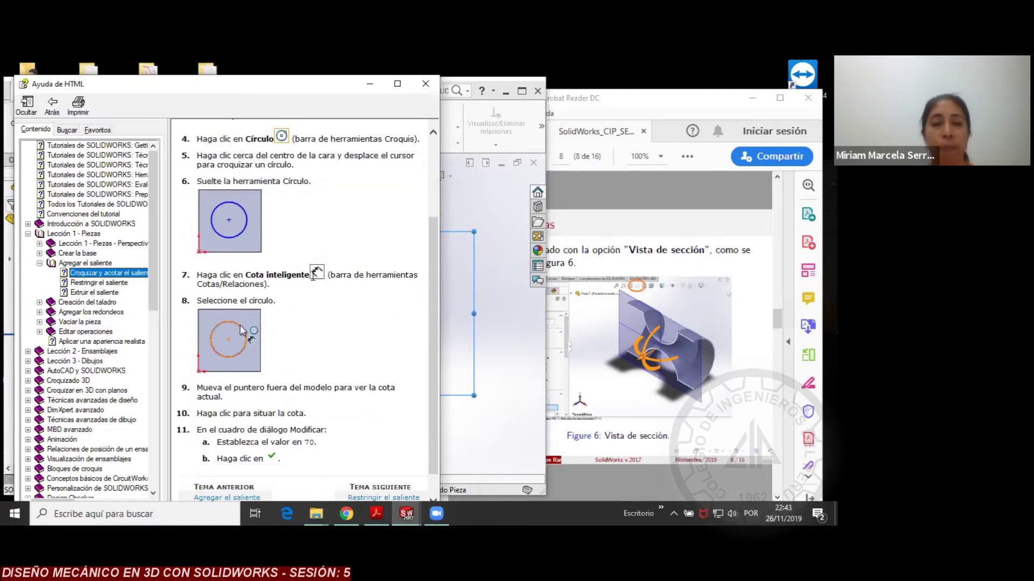
scroll(349, 275, up, 2)
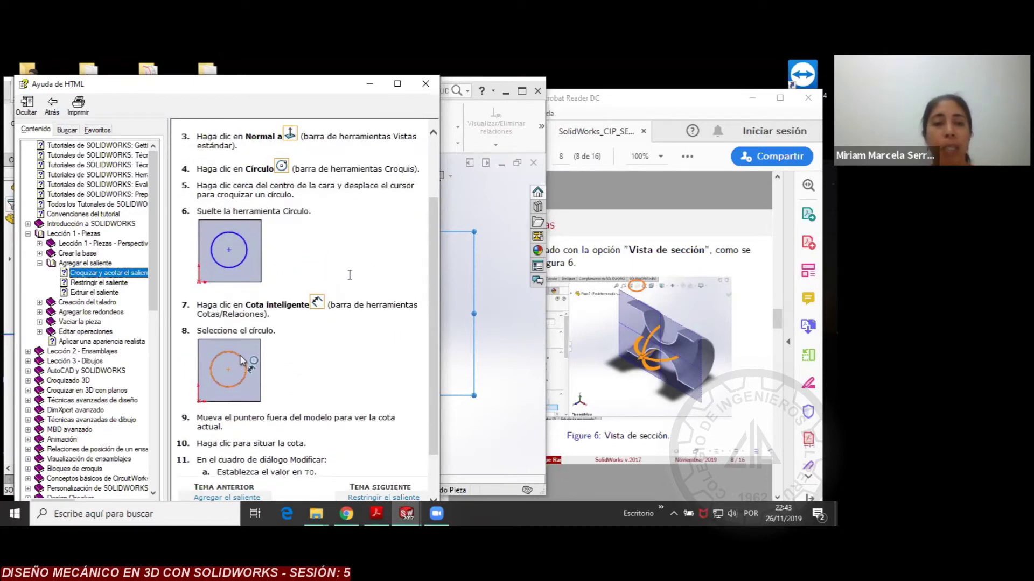
scroll(350, 274, up, 3)
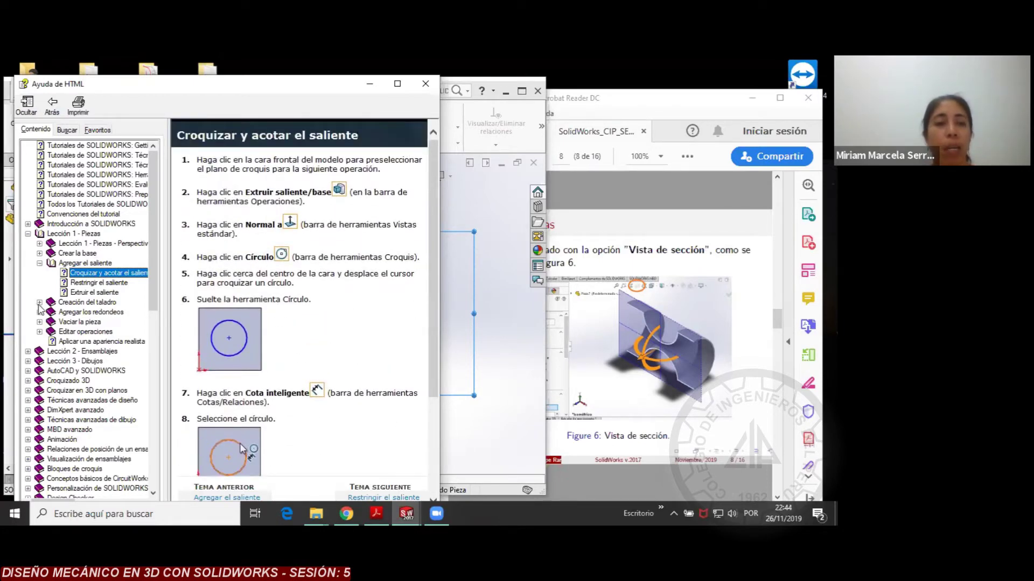
Open the Vaciar la pieza topic, then expand Lección 3 - Dibujos to Crear un dibujo de una pieza
click(39, 302)
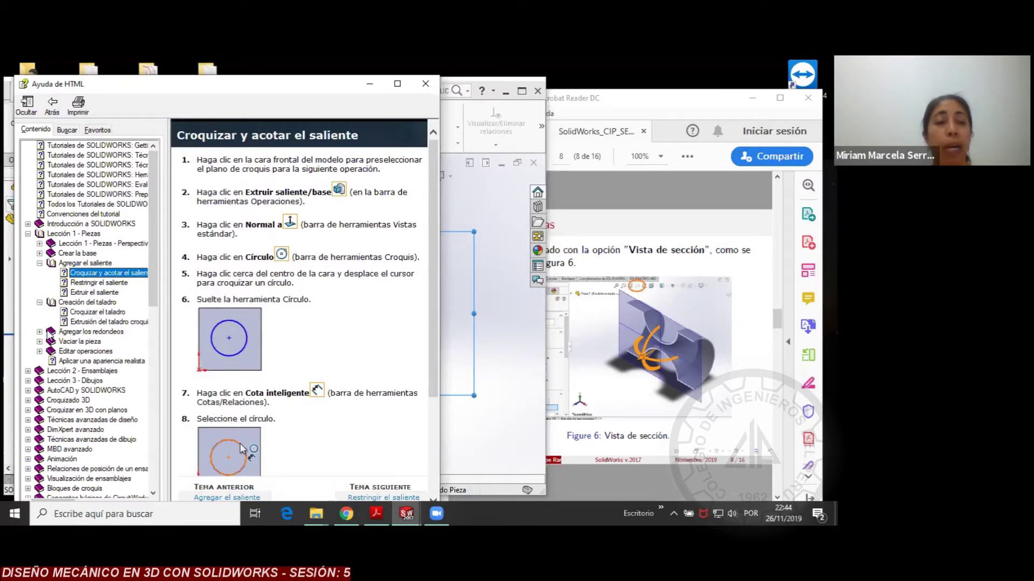
click(39, 332)
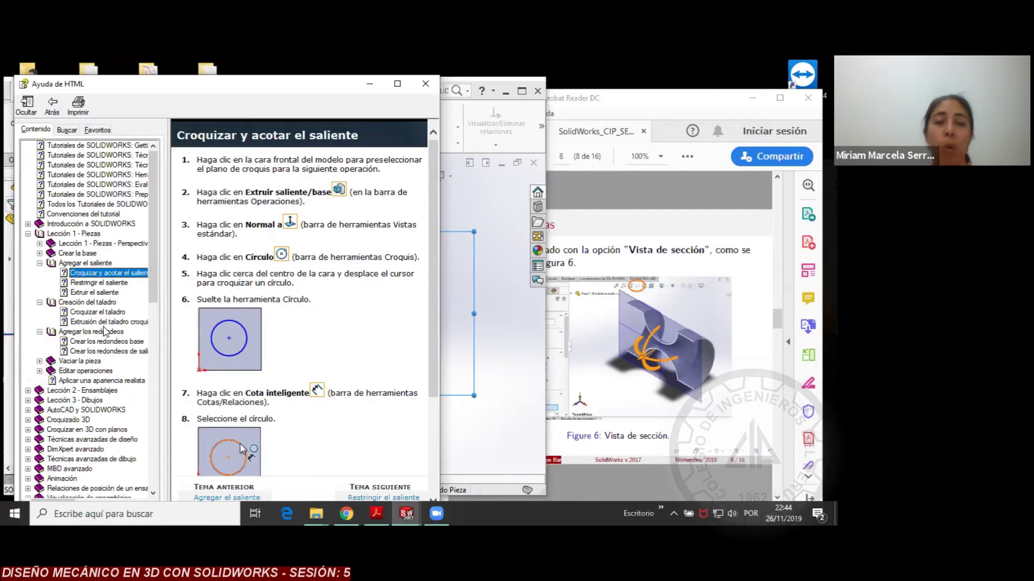
click(91, 365)
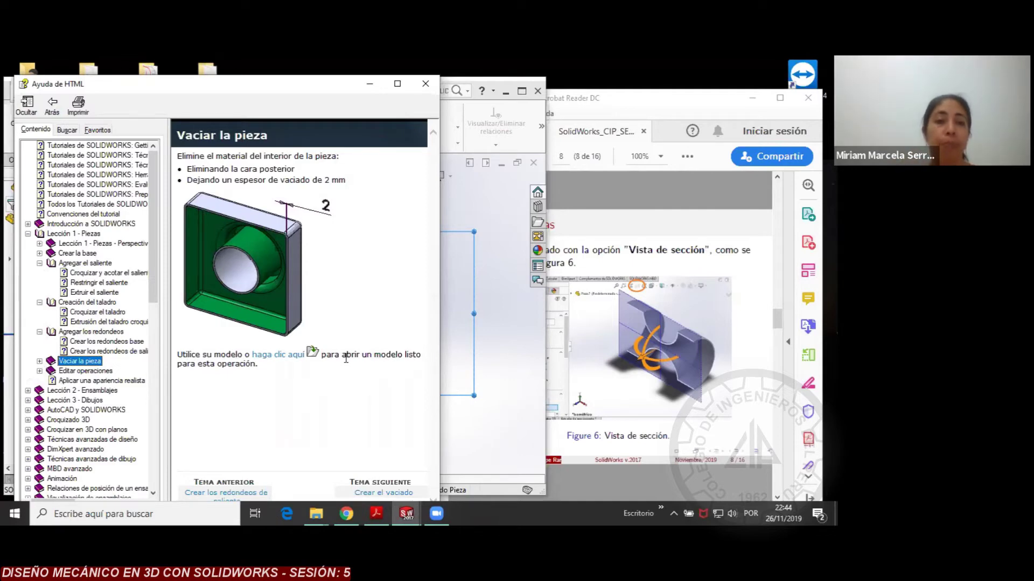
click(92, 402)
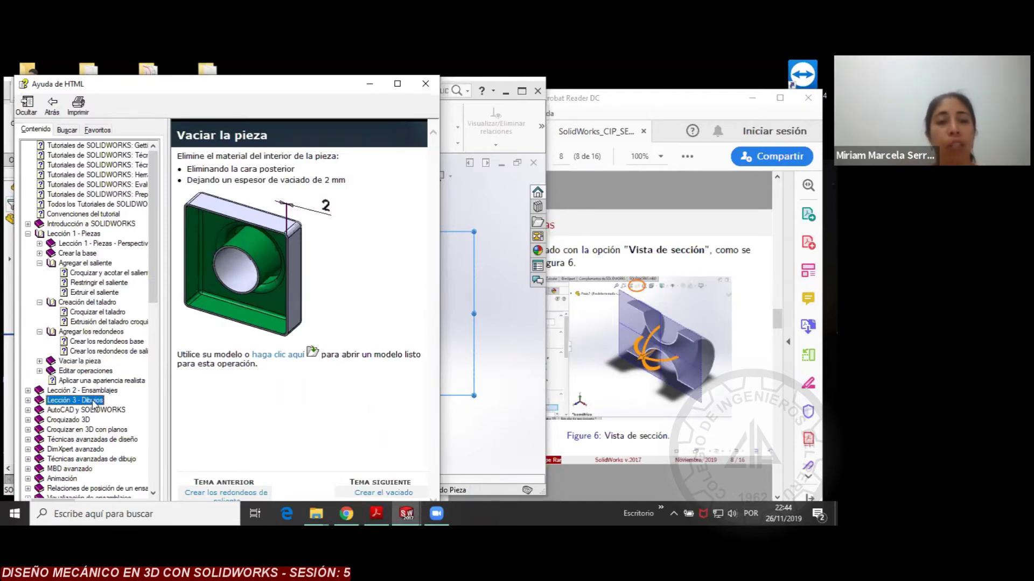
click(28, 401)
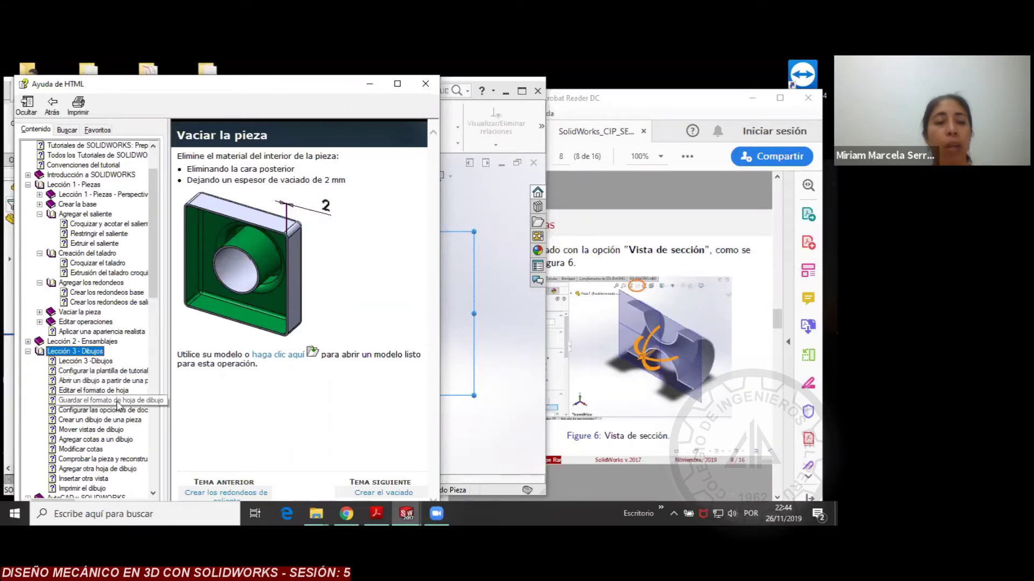
click(114, 421)
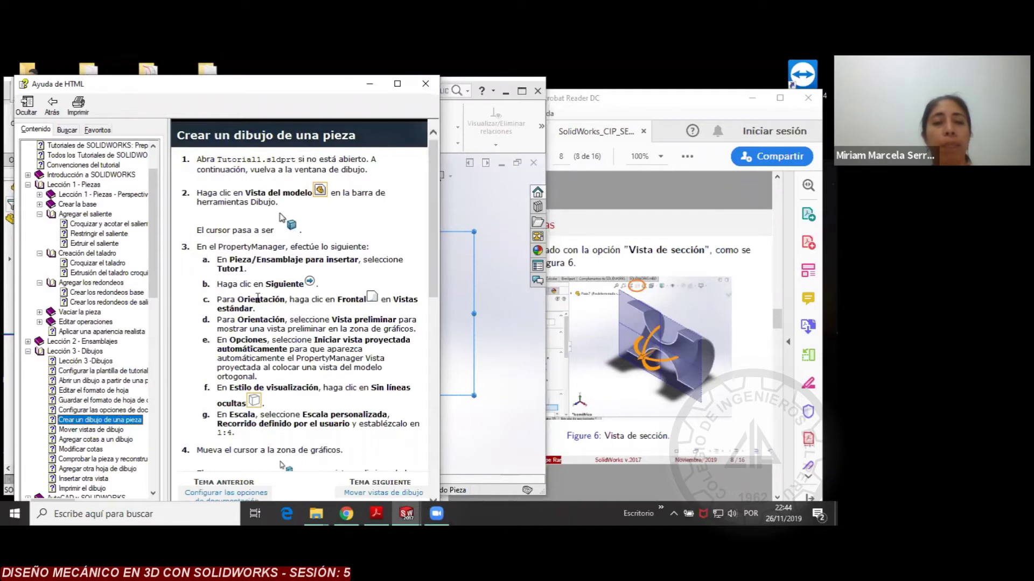
Scroll through the Crear un dibujo de una pieza steps, then close the help window
scroll(261, 320, down, 7)
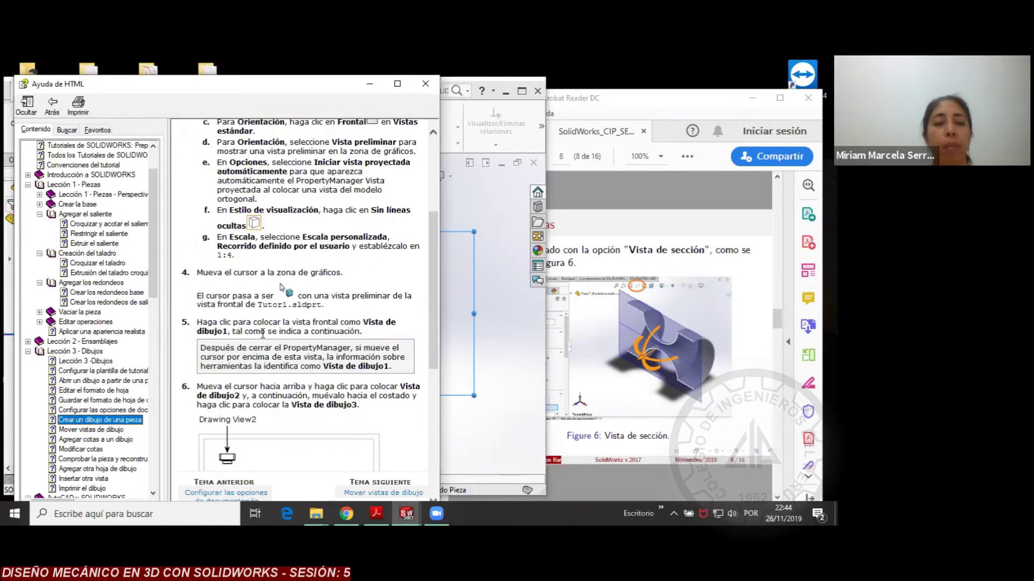
scroll(262, 333, down, 8)
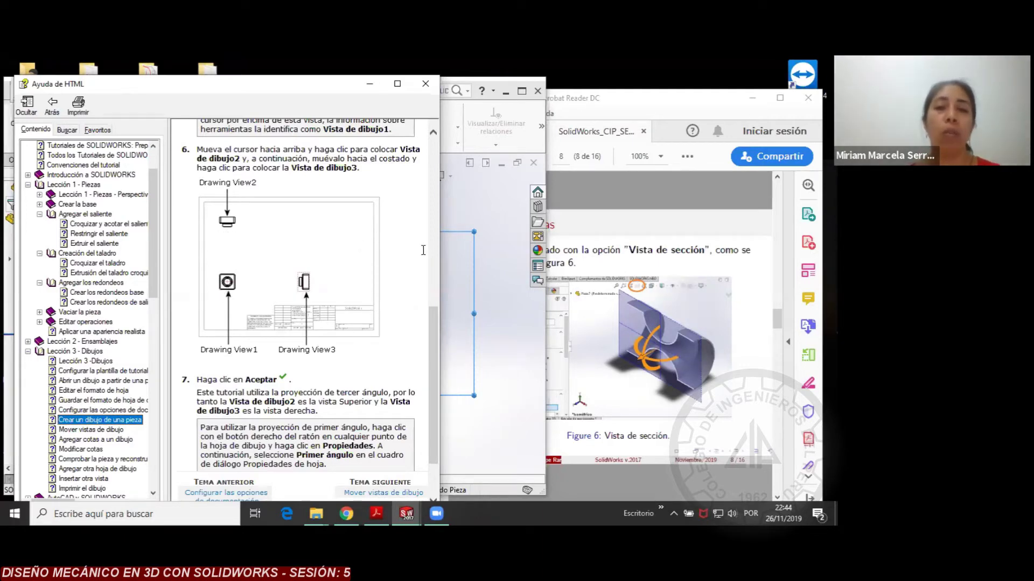
drag(435, 322, 434, 268)
scroll(435, 285, down, 5)
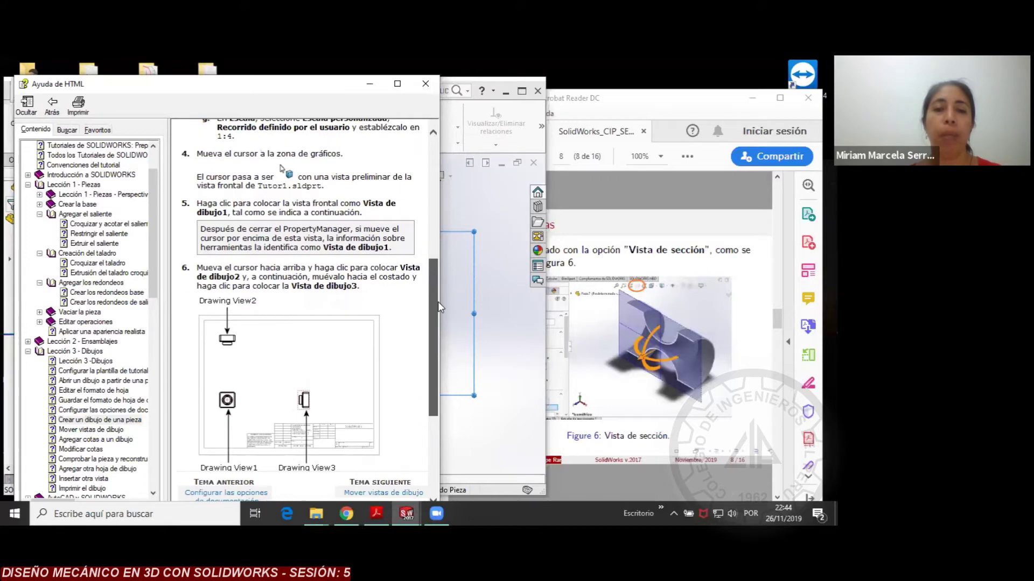
scroll(432, 297, up, 10)
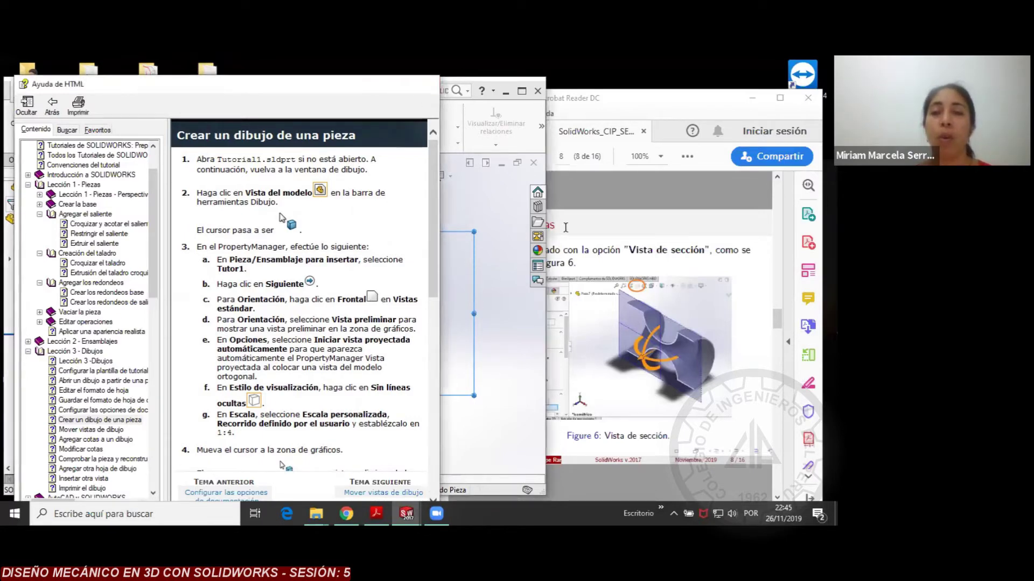
key(alt+F4)
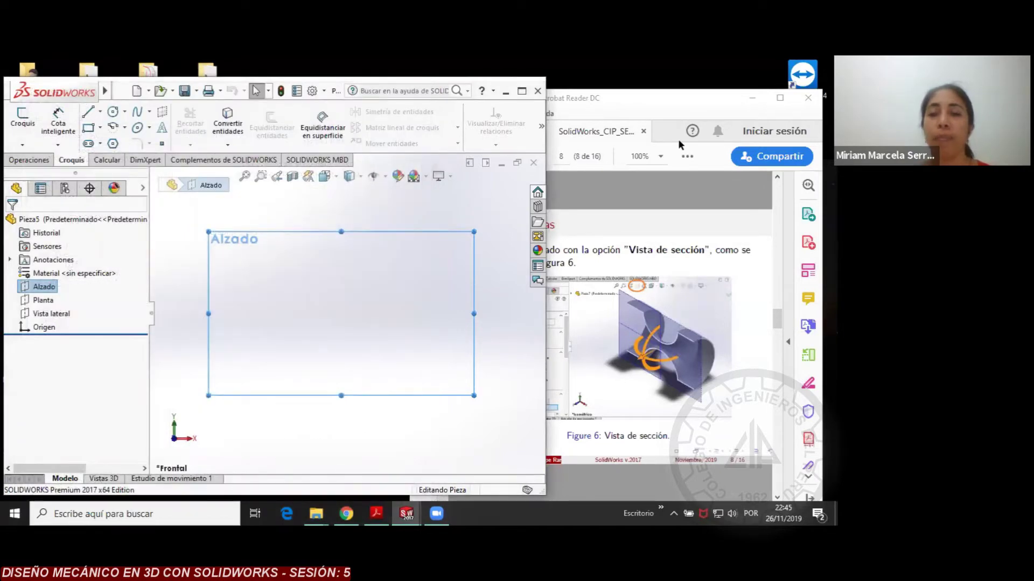
Bring the PDF forward at page 9's Figure 7, shift it left, then return to SOLIDWORKS
click(499, 257)
scroll(499, 257, down, 3)
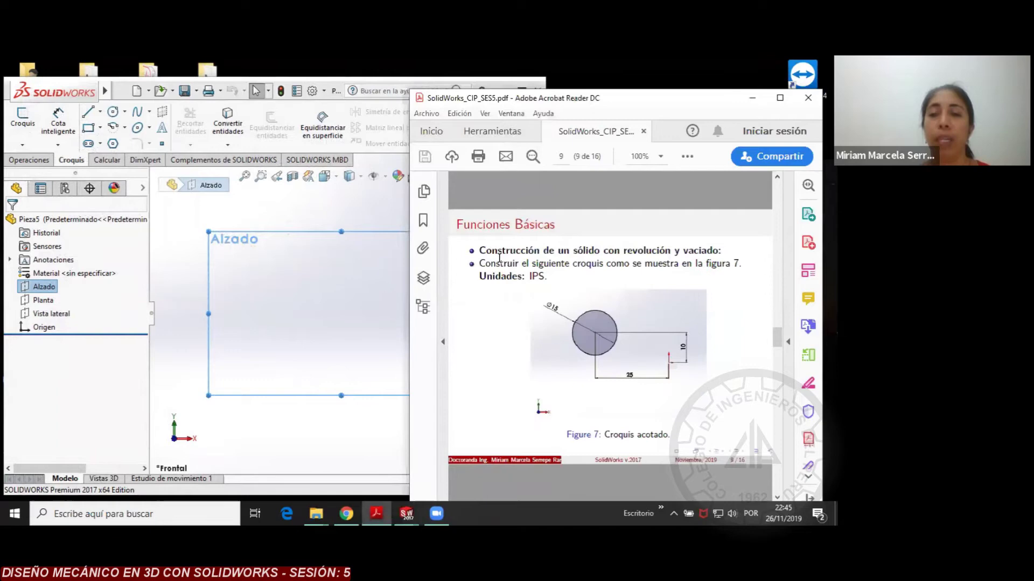
scroll(499, 258, up, 3)
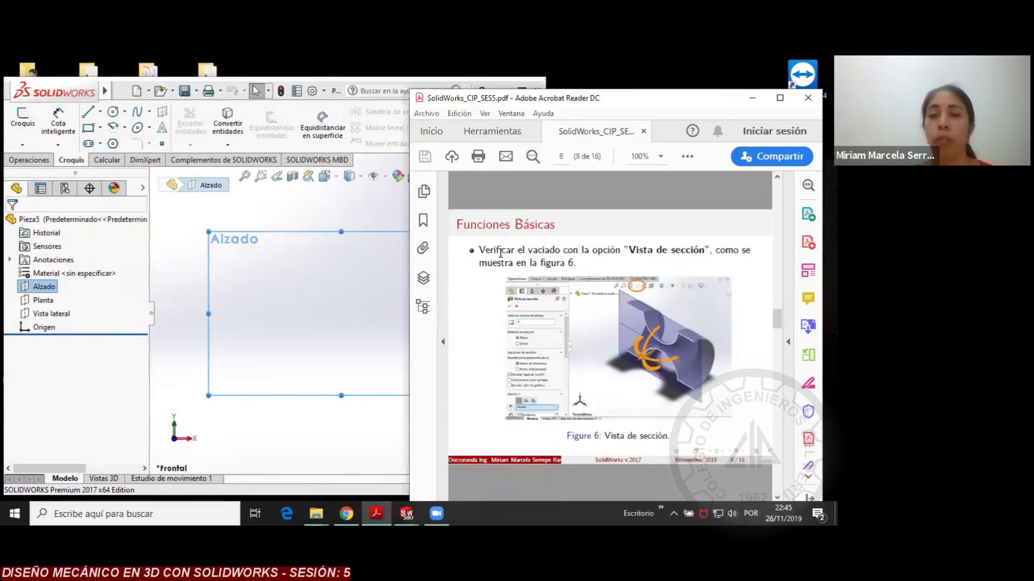
scroll(500, 253, down, 1)
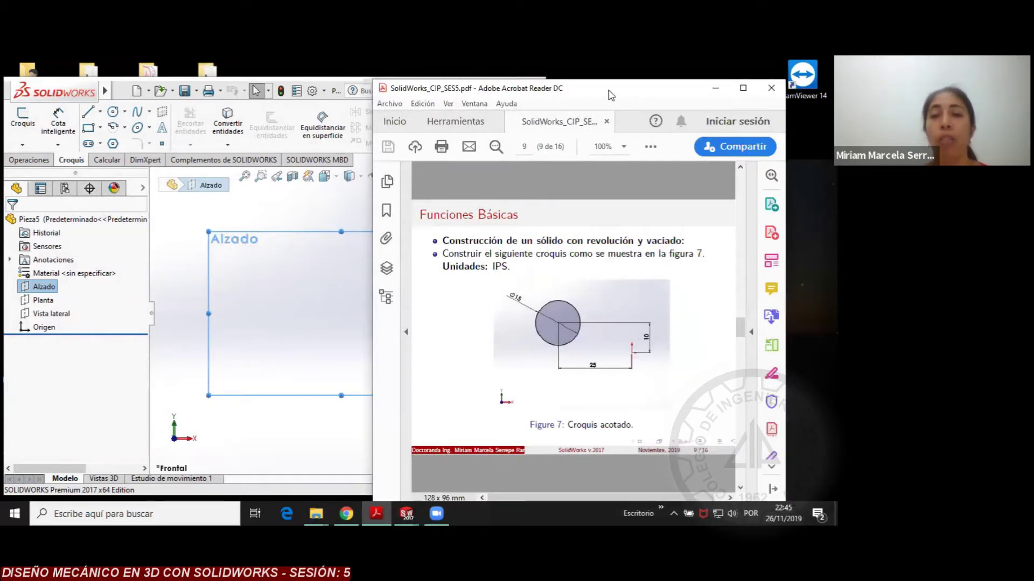
drag(606, 95, 554, 103)
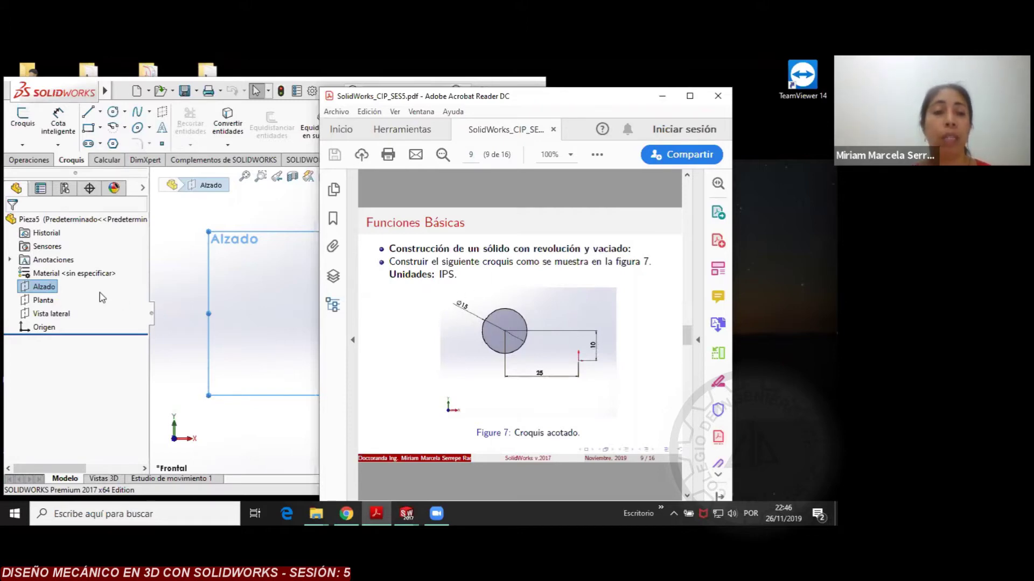
click(45, 302)
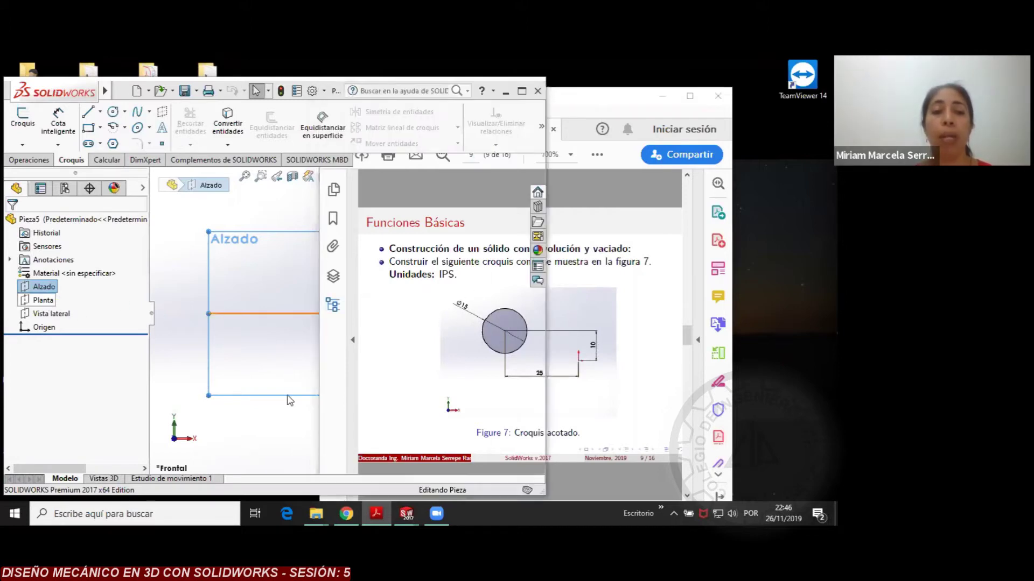
Switch Pieza5's units to IPS and begin a circle sketch on the Alzado plane
click(344, 379)
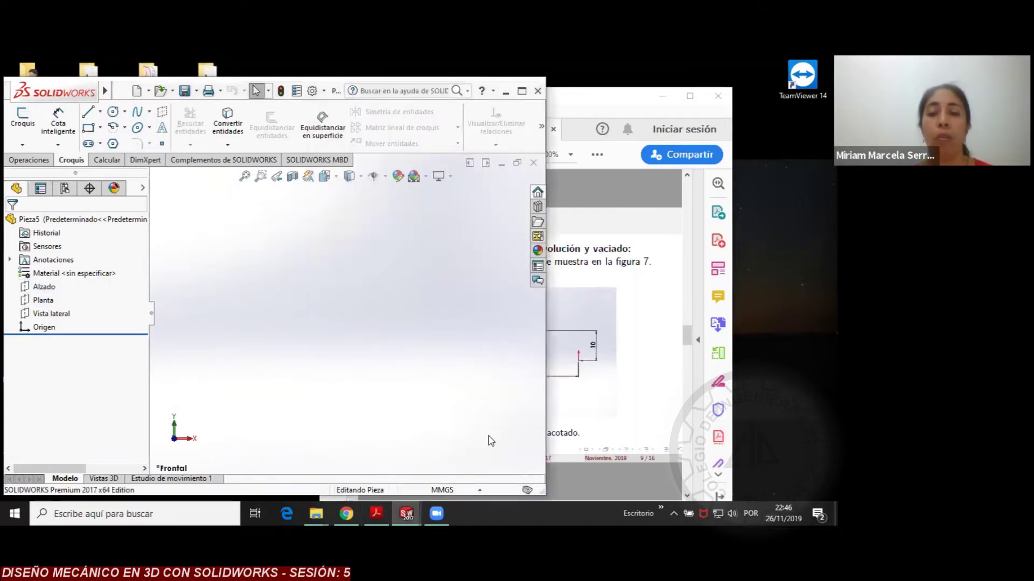
click(480, 491)
click(385, 454)
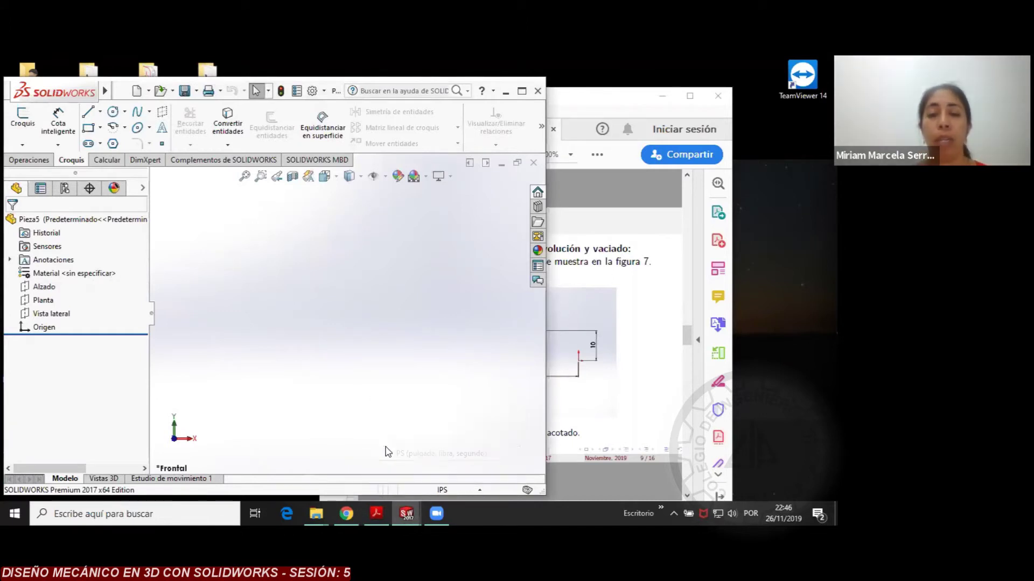
click(46, 289)
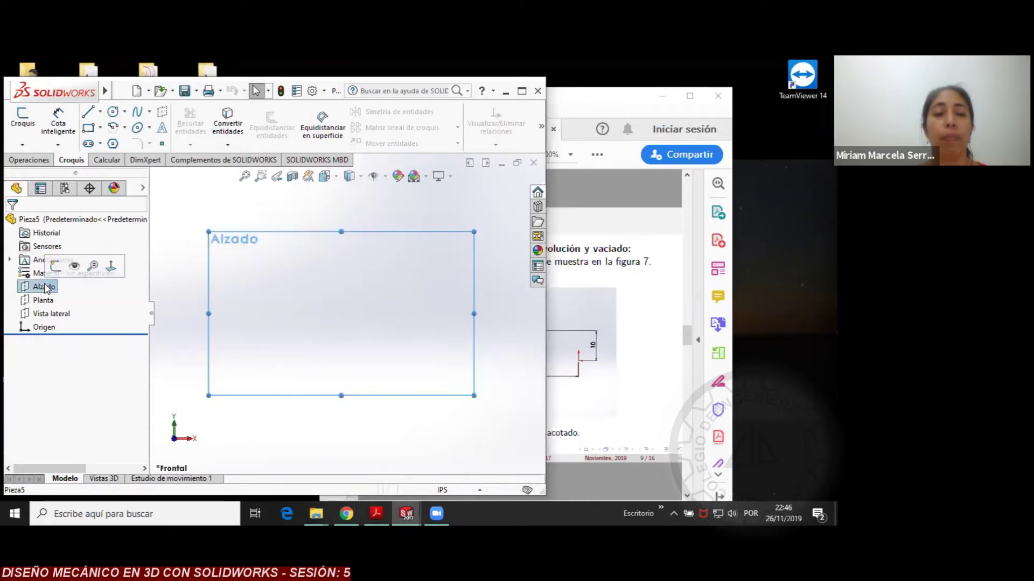
key(c)
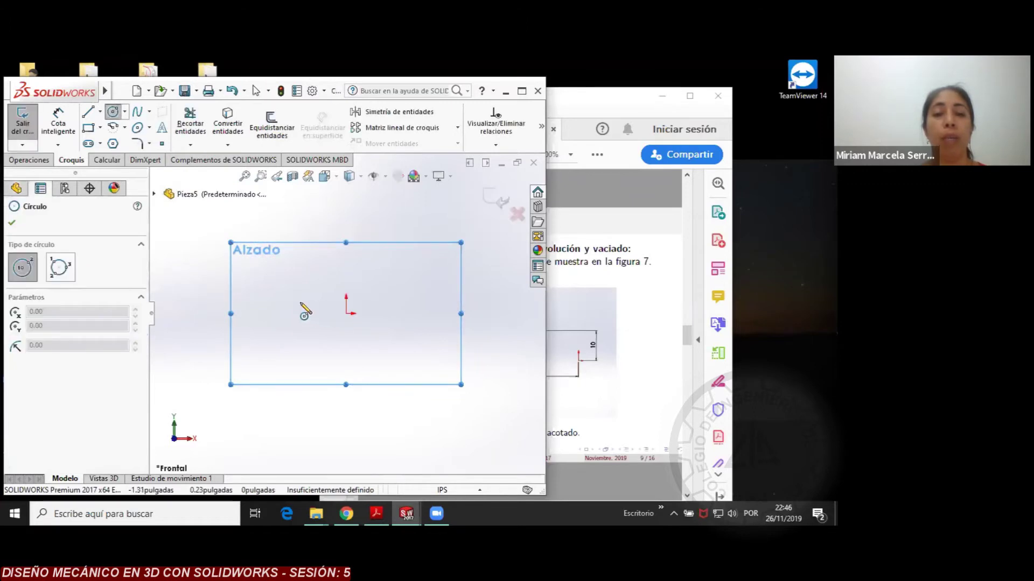
Draw a circle left of the origin and dimension its diameter at 15
drag(276, 289, 300, 289)
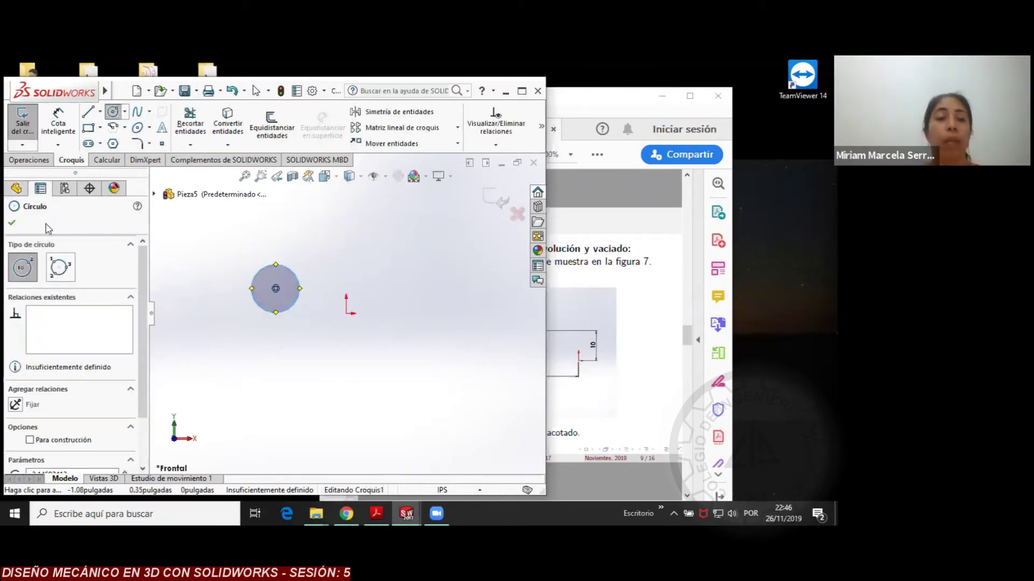
click(12, 222)
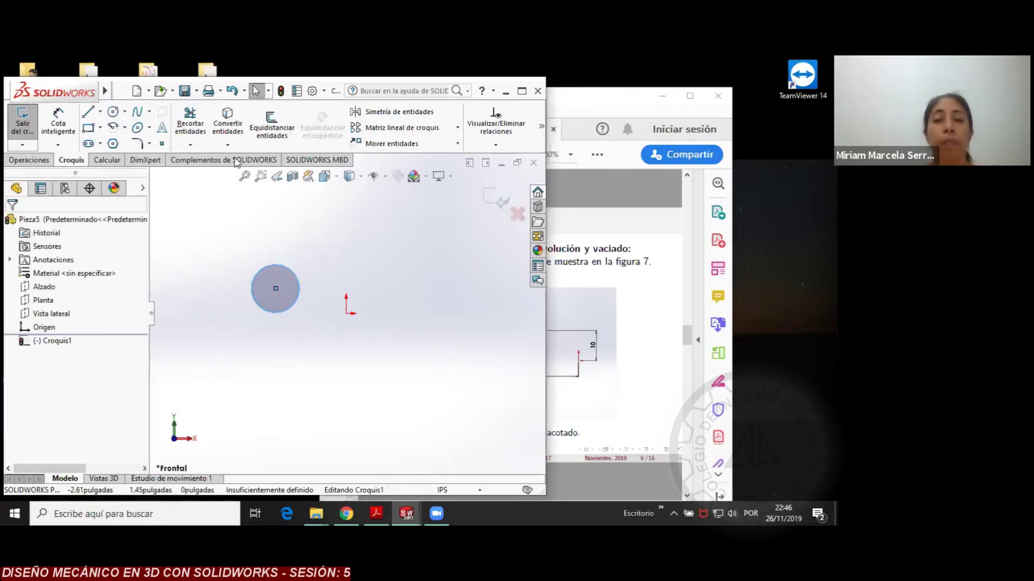
click(58, 124)
click(297, 299)
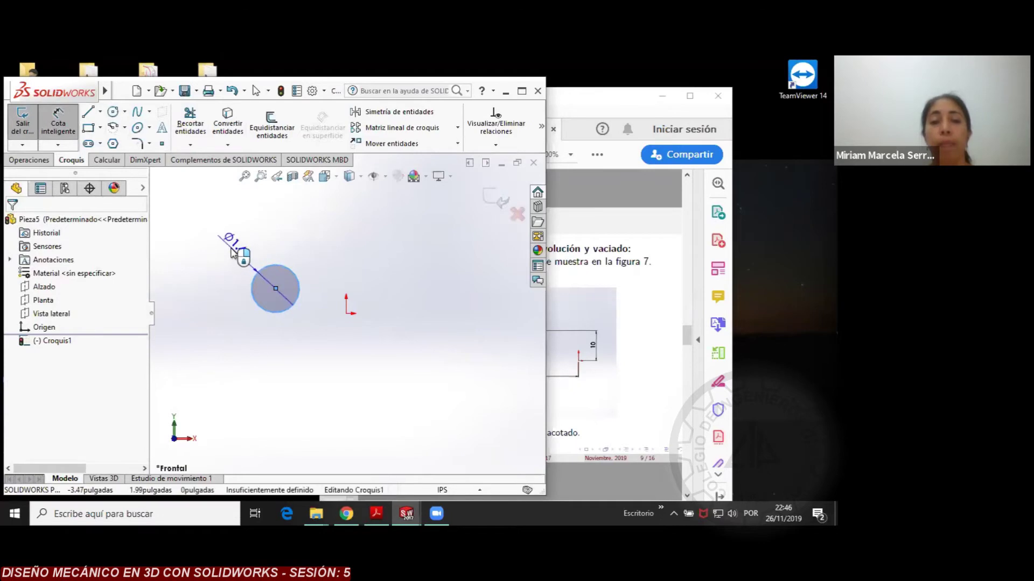
click(240, 253)
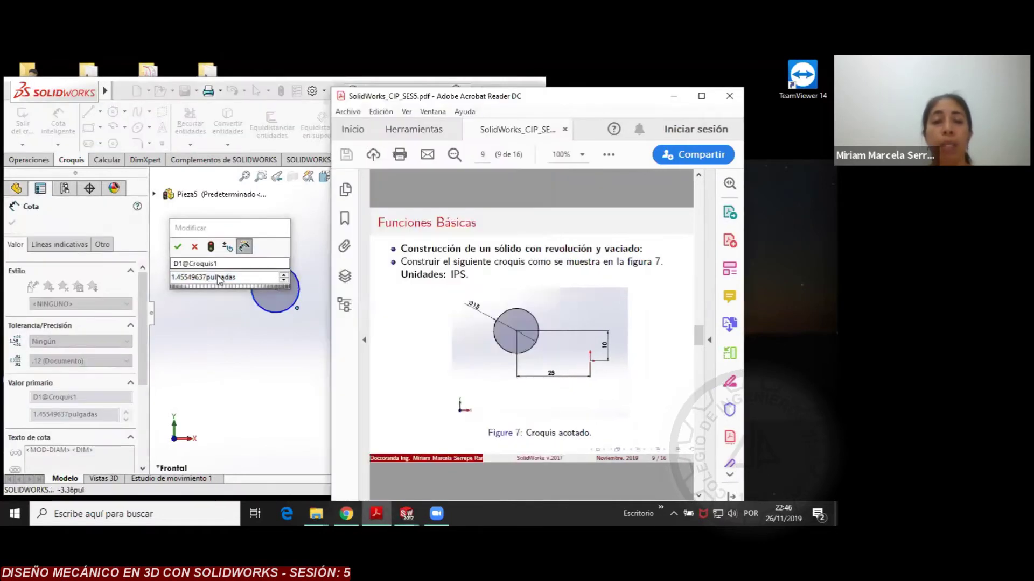
click(244, 289)
text(15)
key(Return)
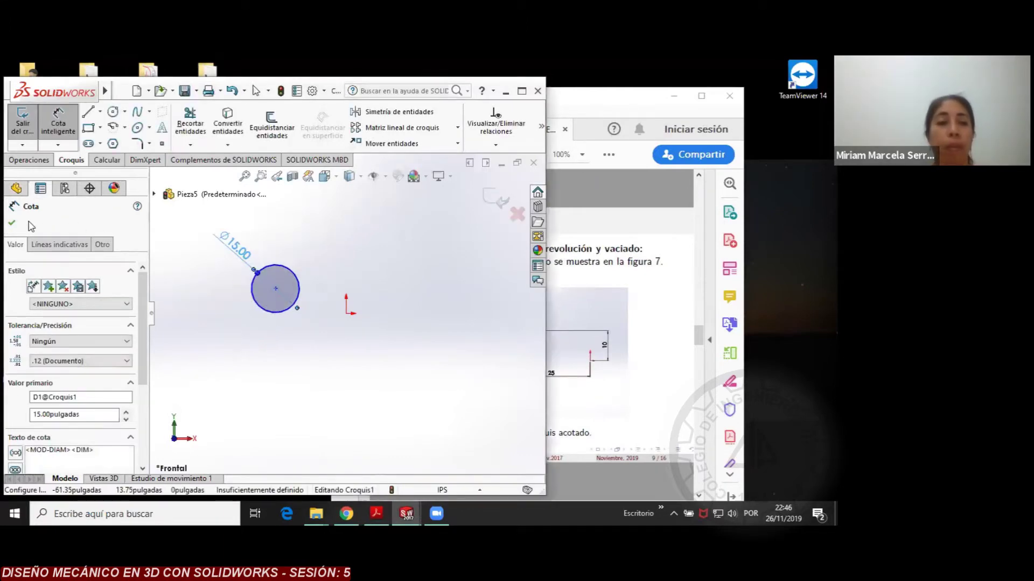
click(12, 222)
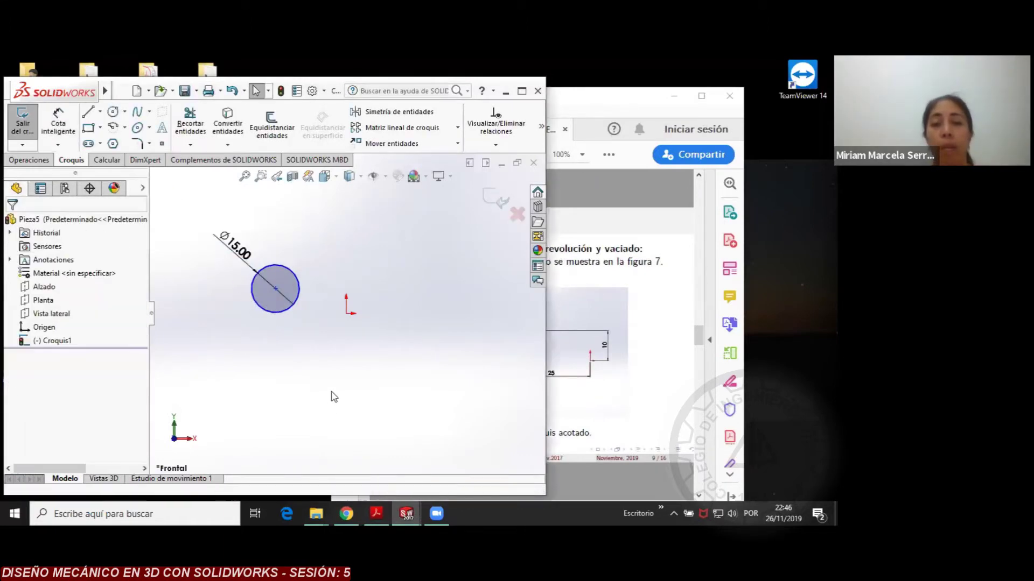
click(585, 103)
drag(604, 104, 626, 101)
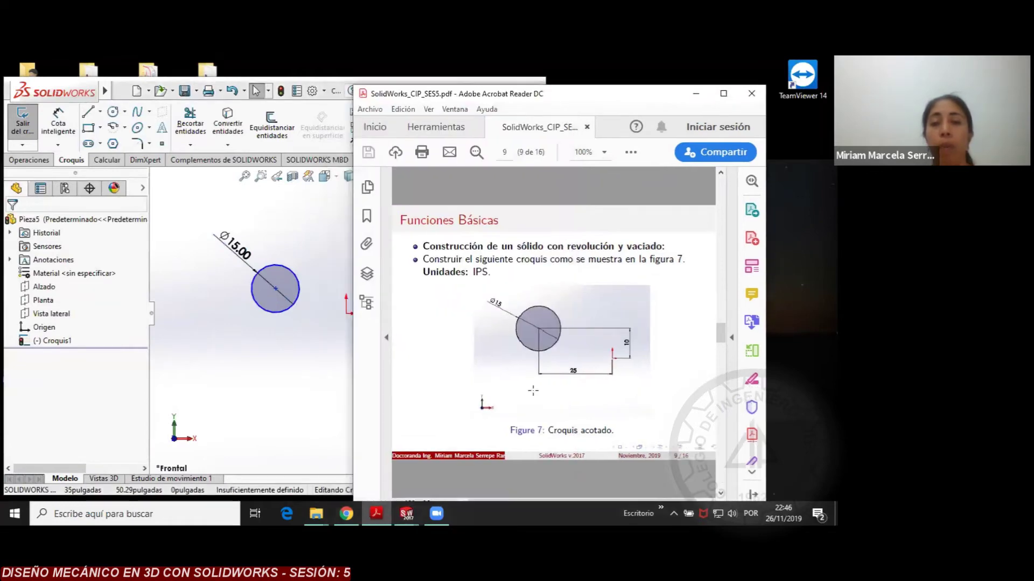
Dimension the horizontal distance from the origin to the circle centre as 25
click(243, 342)
key(Return)
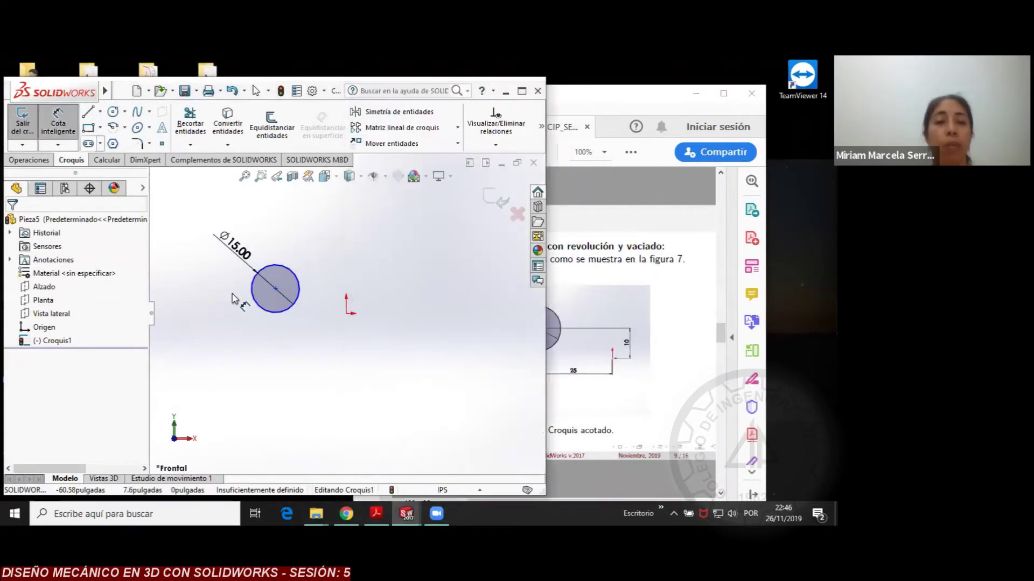
click(346, 313)
click(275, 288)
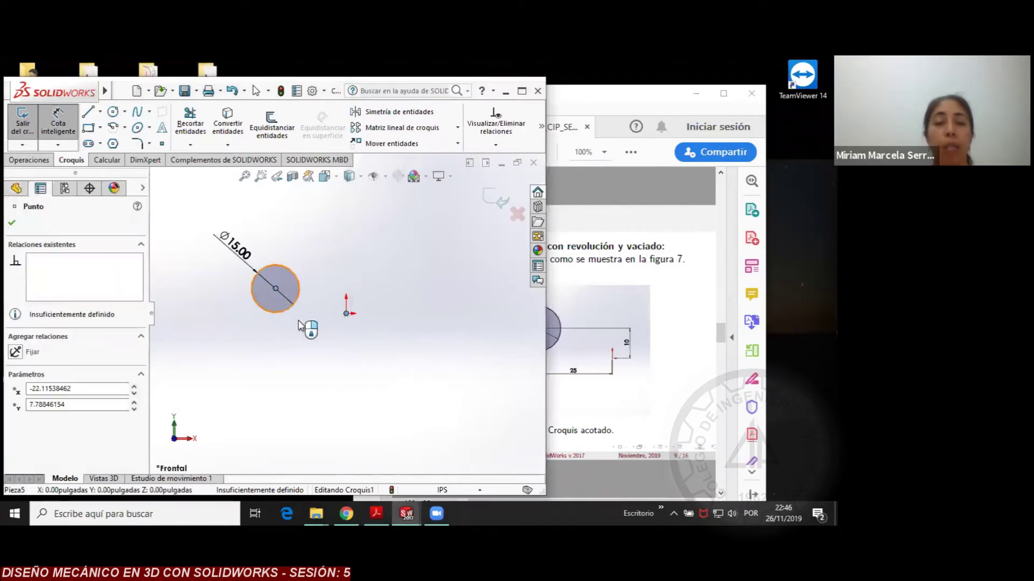
click(312, 345)
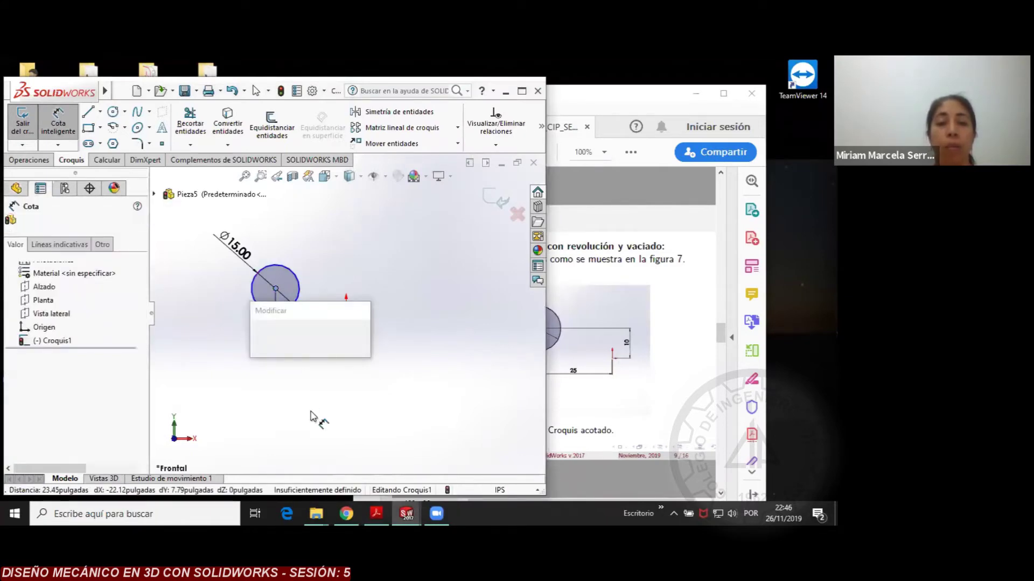
text(25)
key(Return)
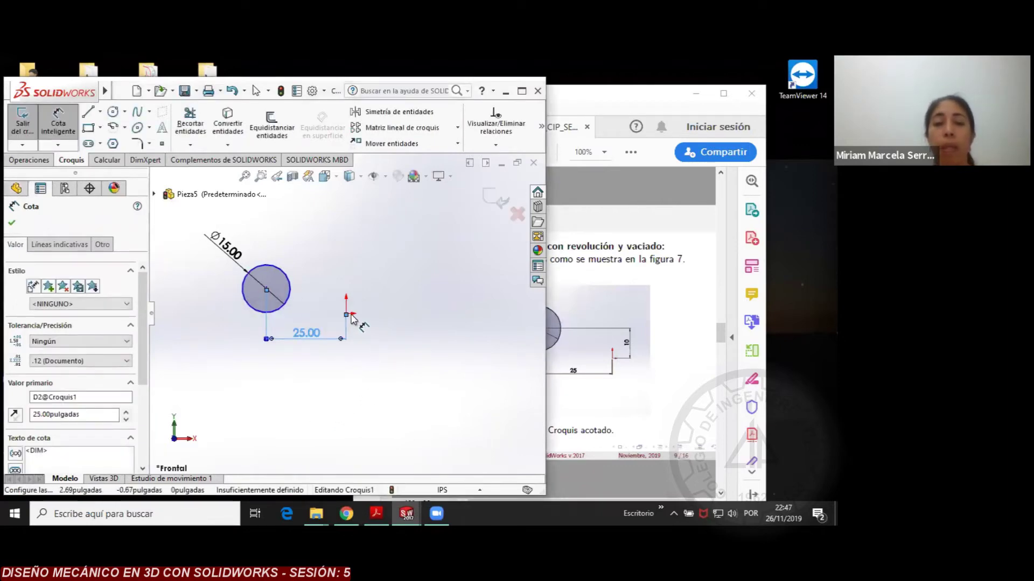
Add a 10 vertical dimension from the origin to the circle centre, fully defining the sketch
scroll(347, 317, up, 2)
scroll(347, 317, down, 5)
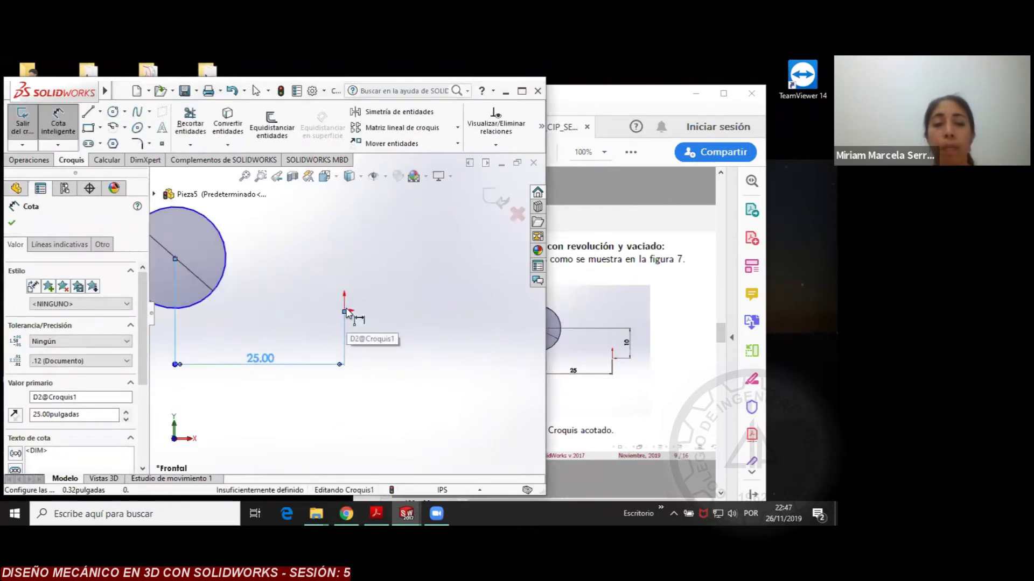
scroll(339, 339, up, 1)
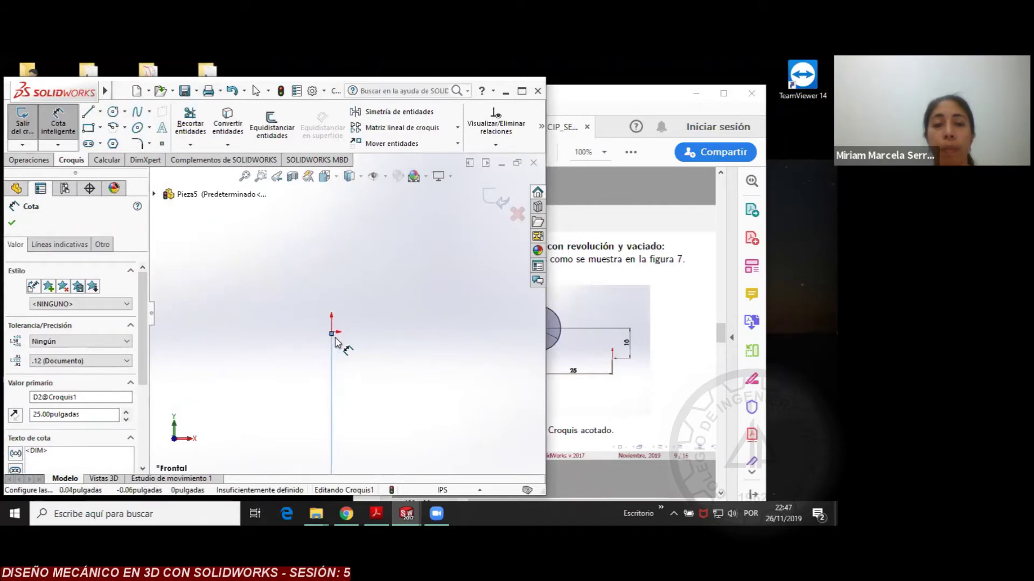
click(331, 333)
scroll(344, 316, up, 2)
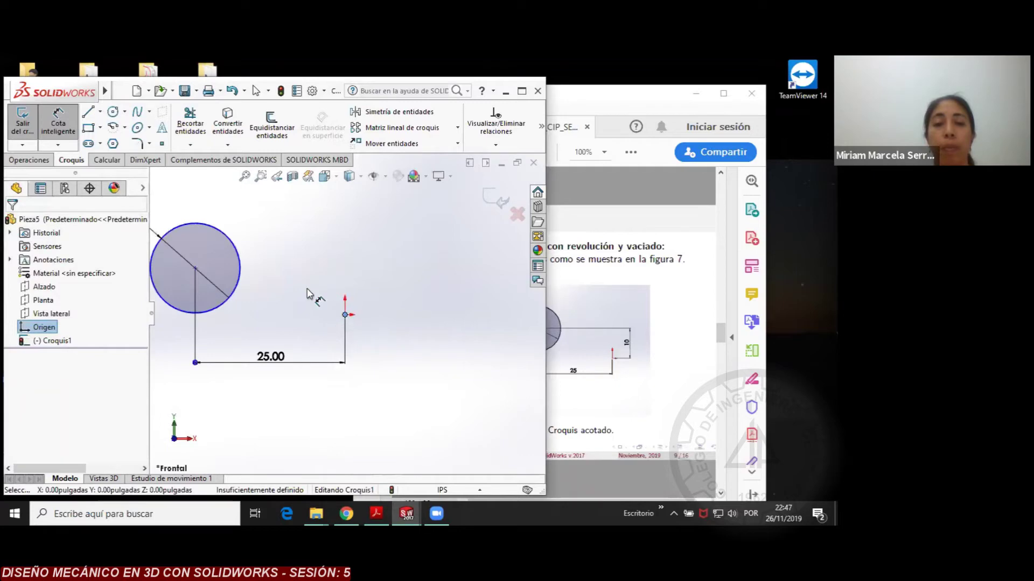
click(195, 268)
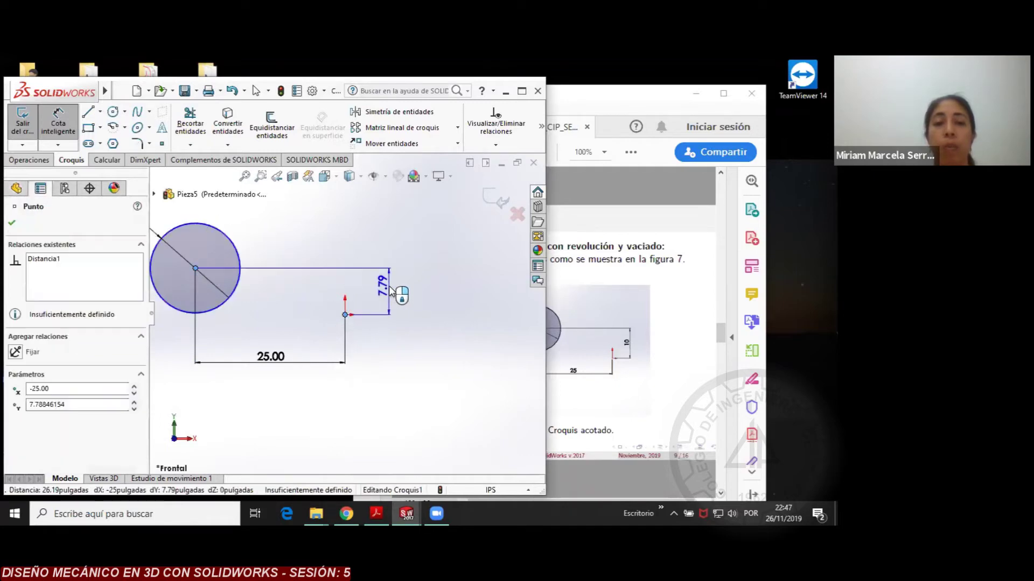
click(397, 365)
text(10)
key(Return)
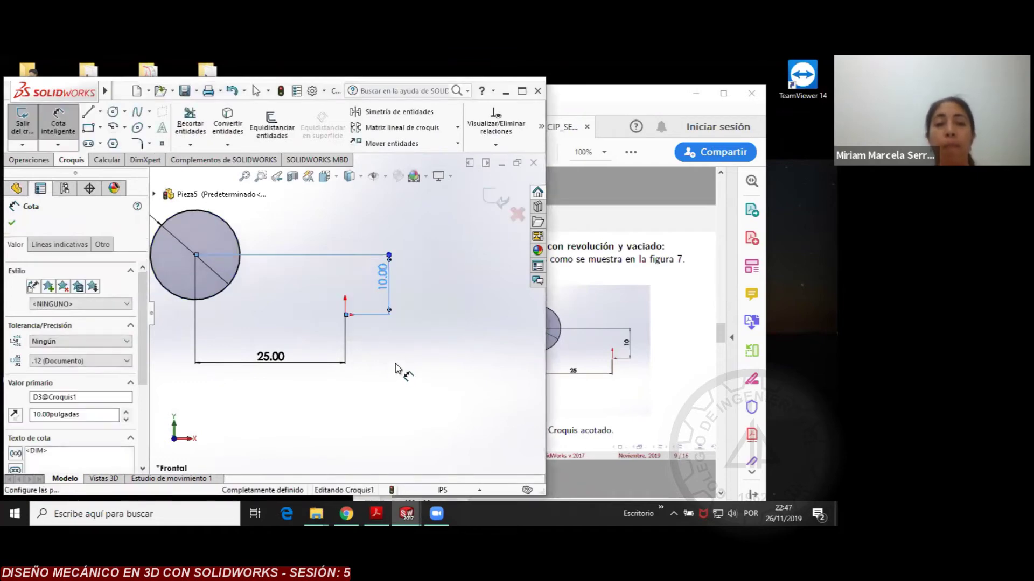
click(11, 222)
scroll(396, 345, down, 2)
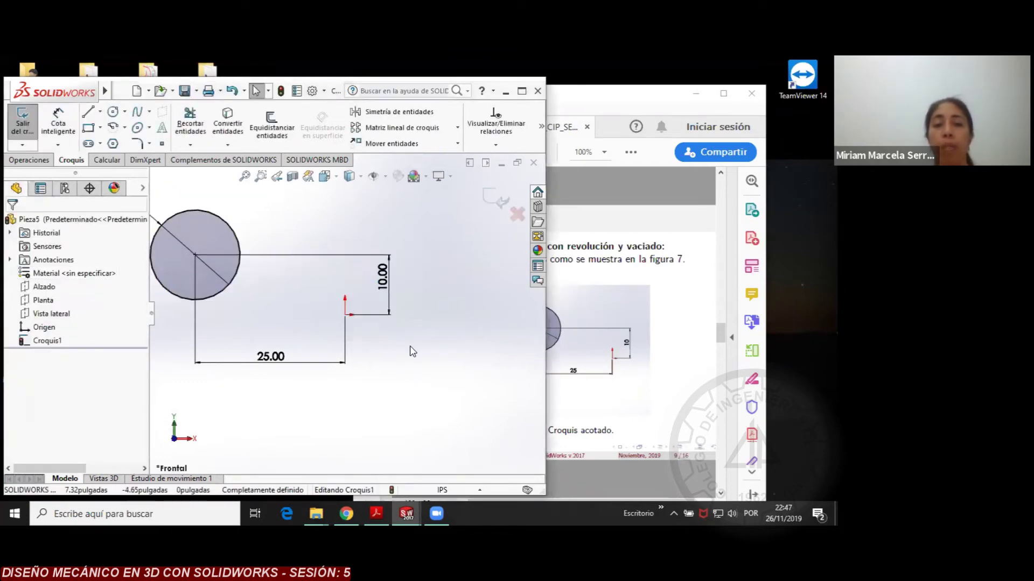
scroll(419, 349, up, 3)
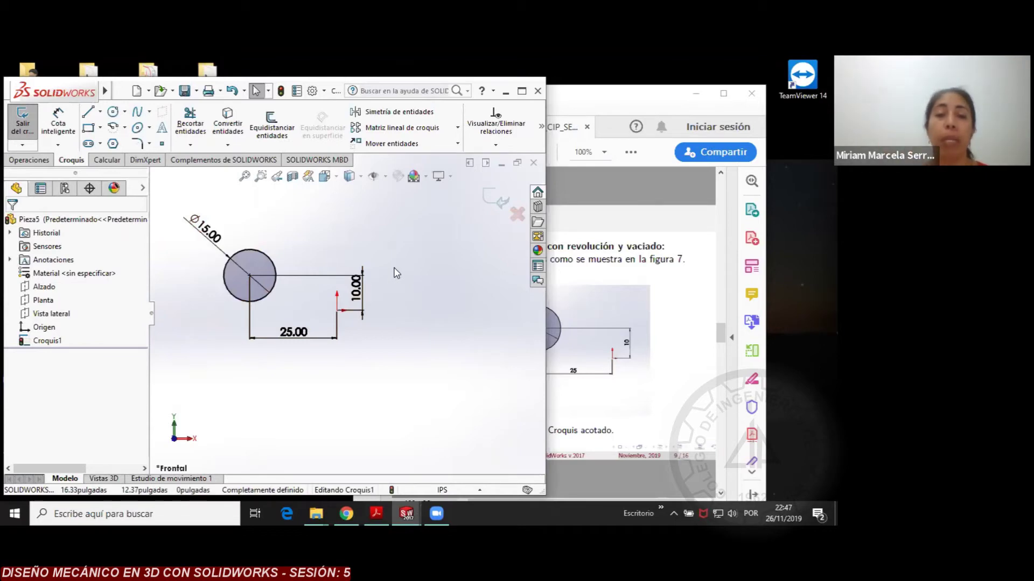
click(589, 99)
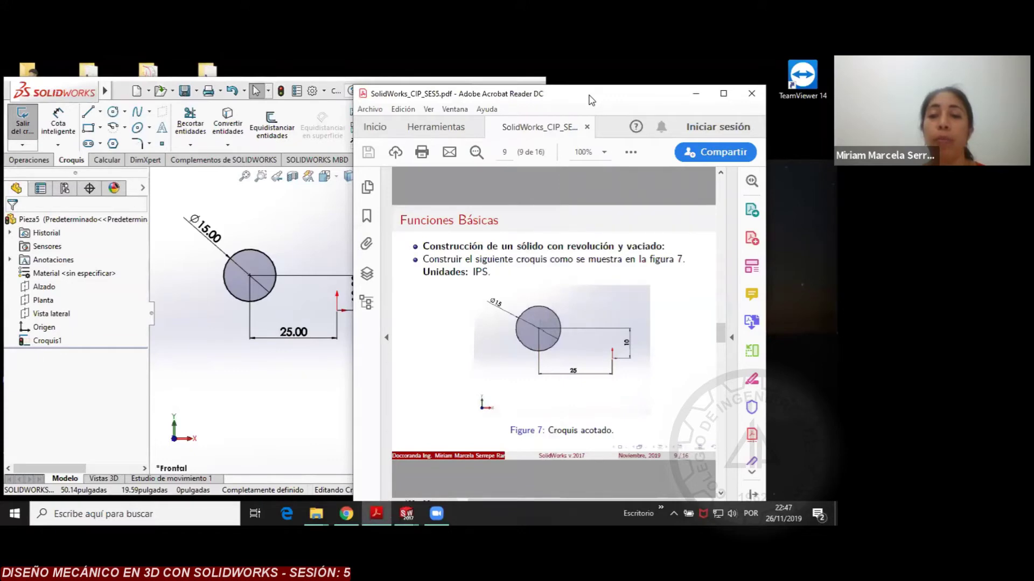
Move the exercise PDF aside and scroll to page 11's Figure 9 revolve ring, then return to SOLIDWORKS
drag(592, 100, 611, 104)
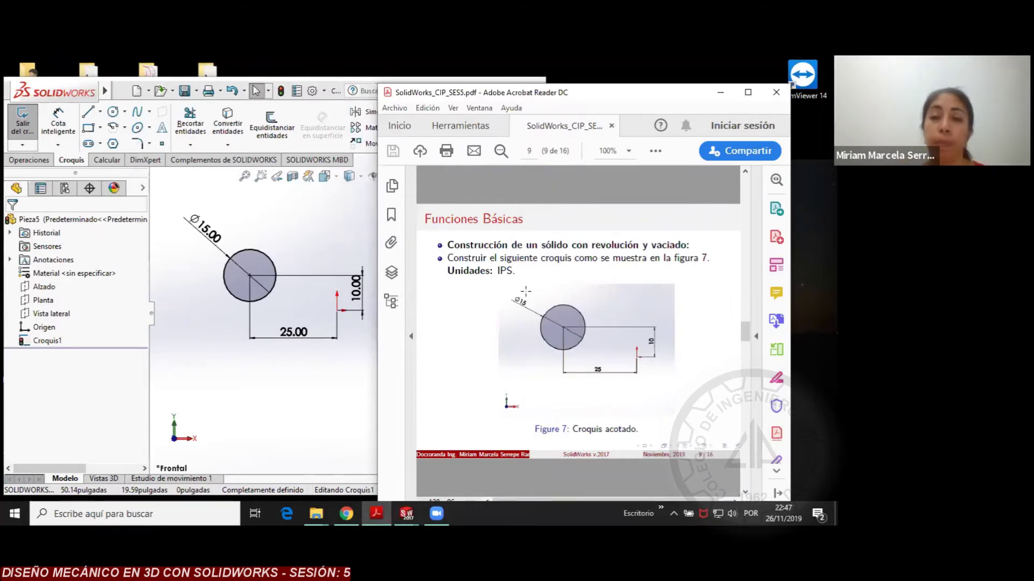
scroll(527, 282, down, 1)
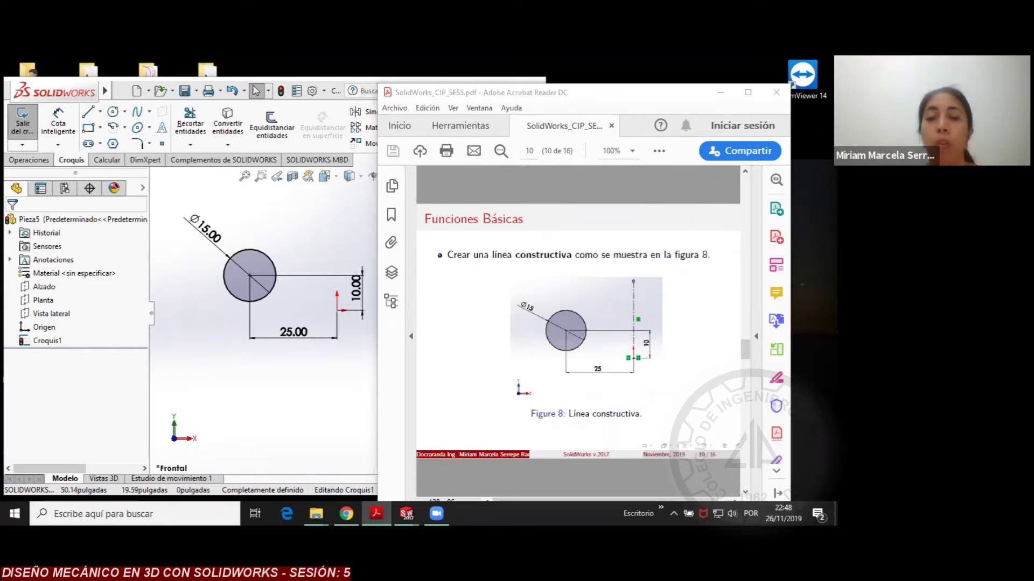
click(467, 305)
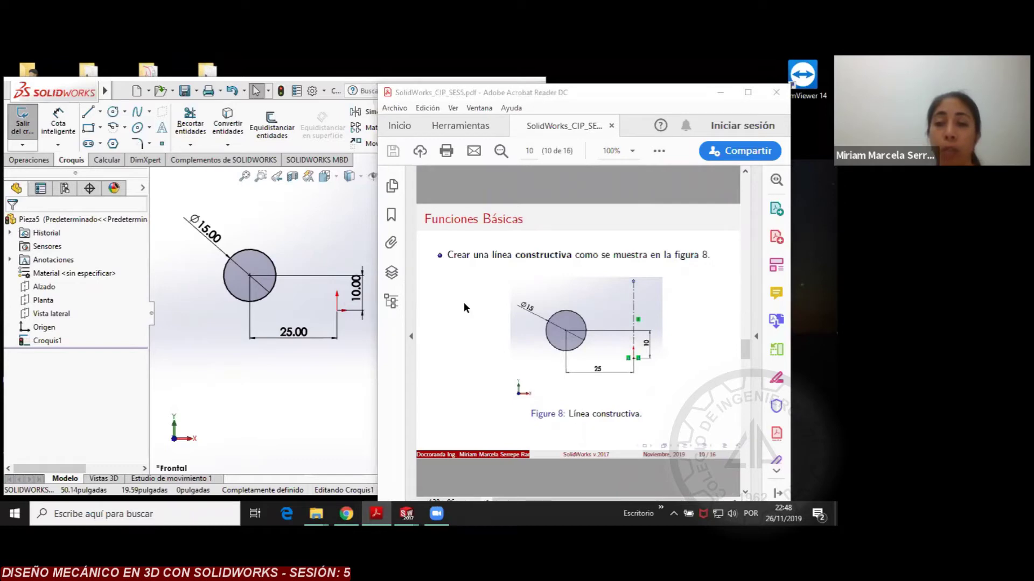
scroll(464, 302, down, 3)
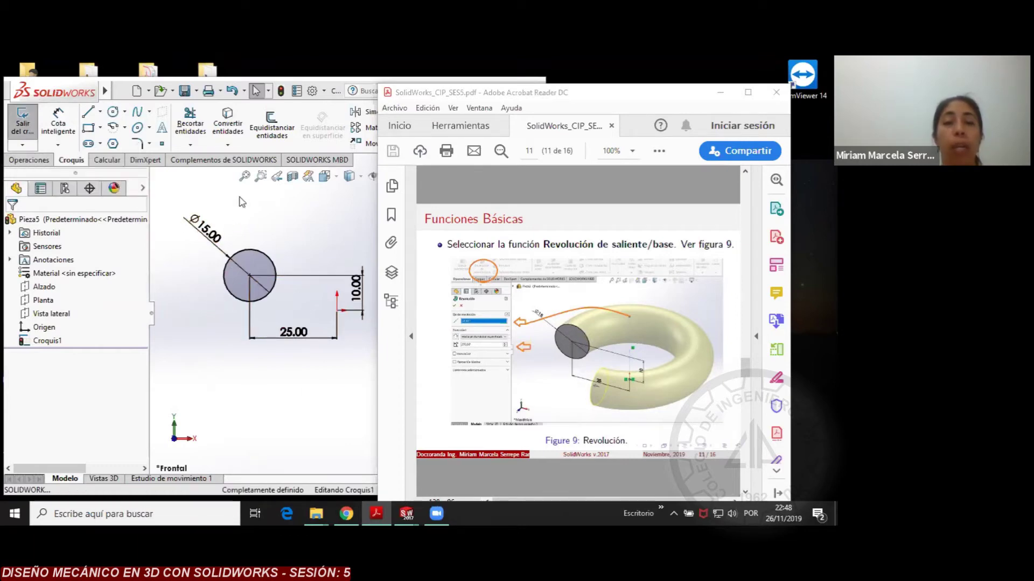
click(248, 428)
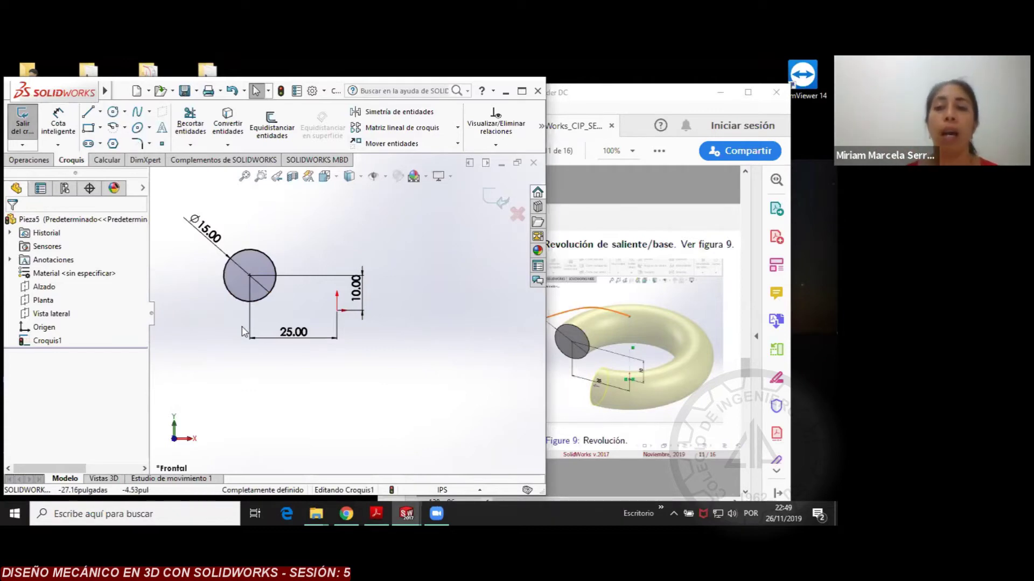
click(33, 160)
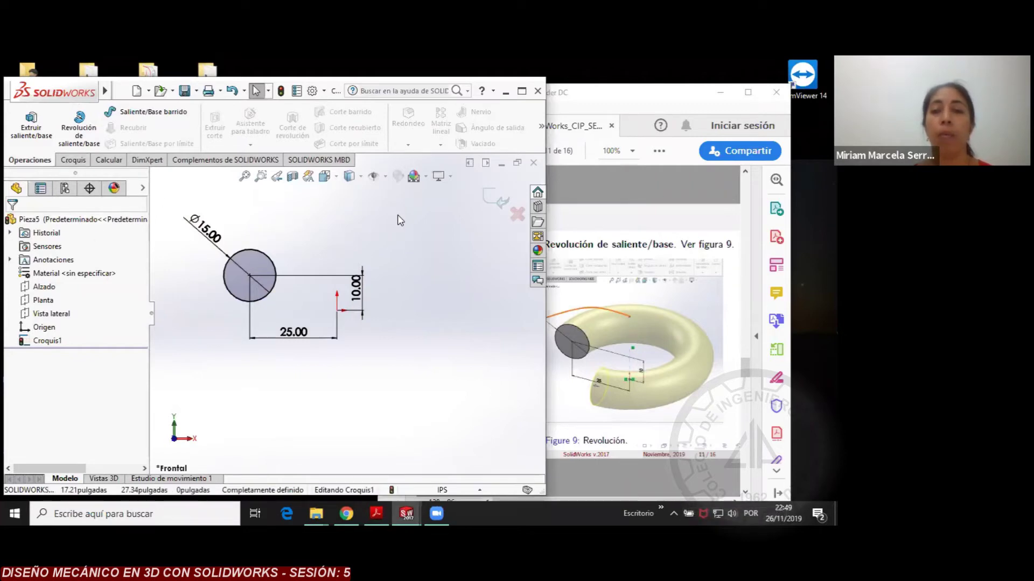
click(75, 137)
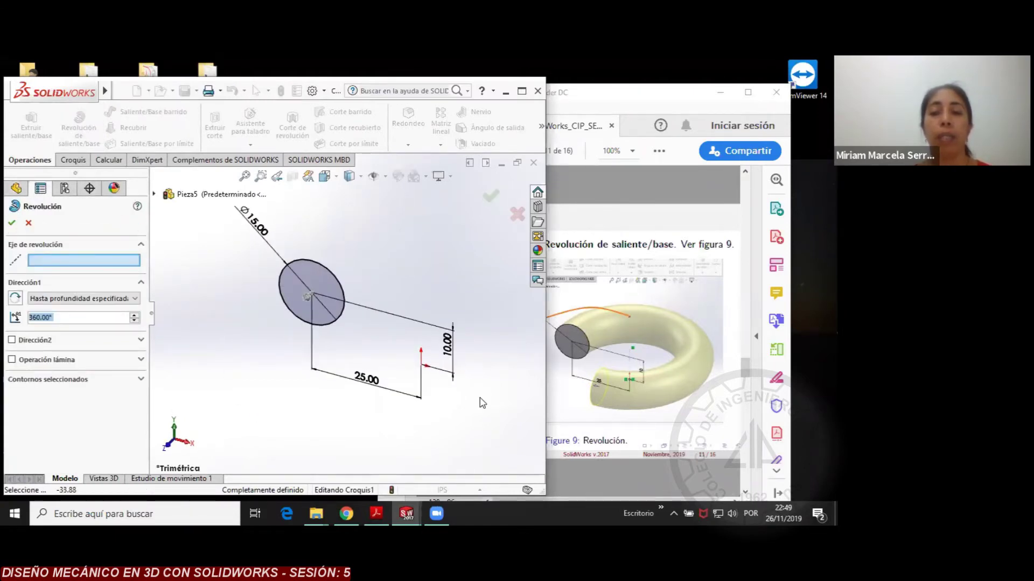
click(606, 100)
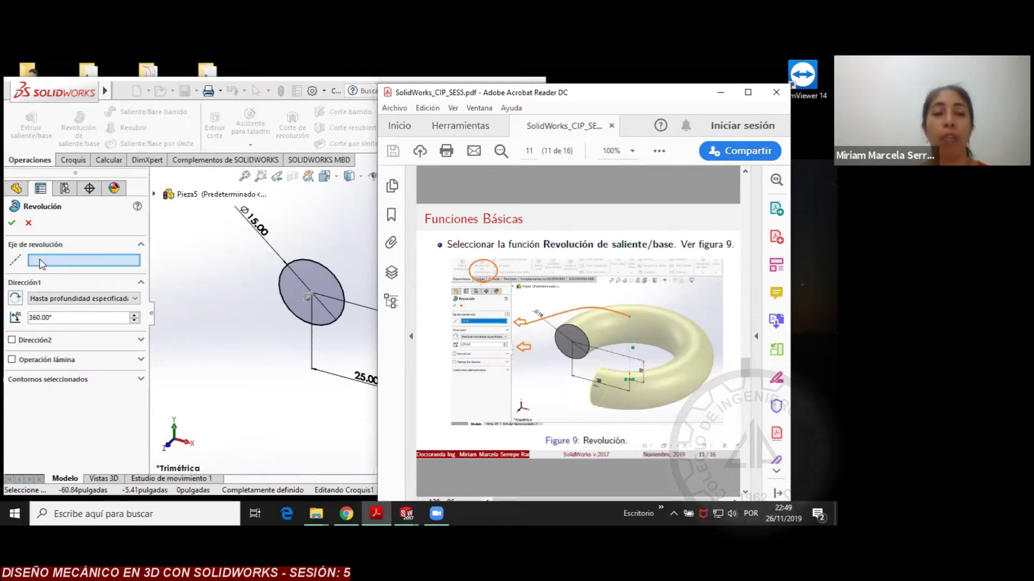
click(201, 295)
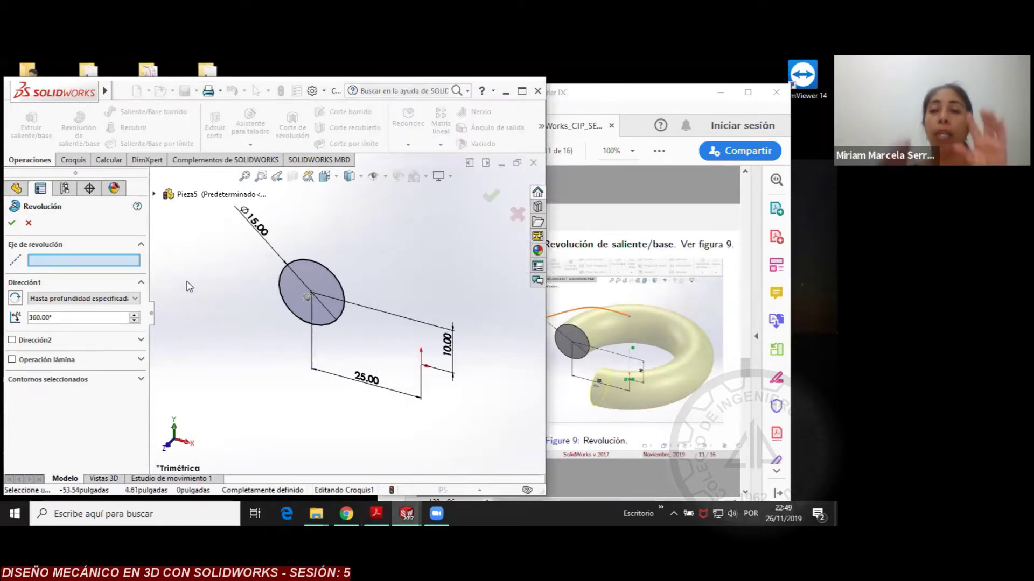
click(29, 223)
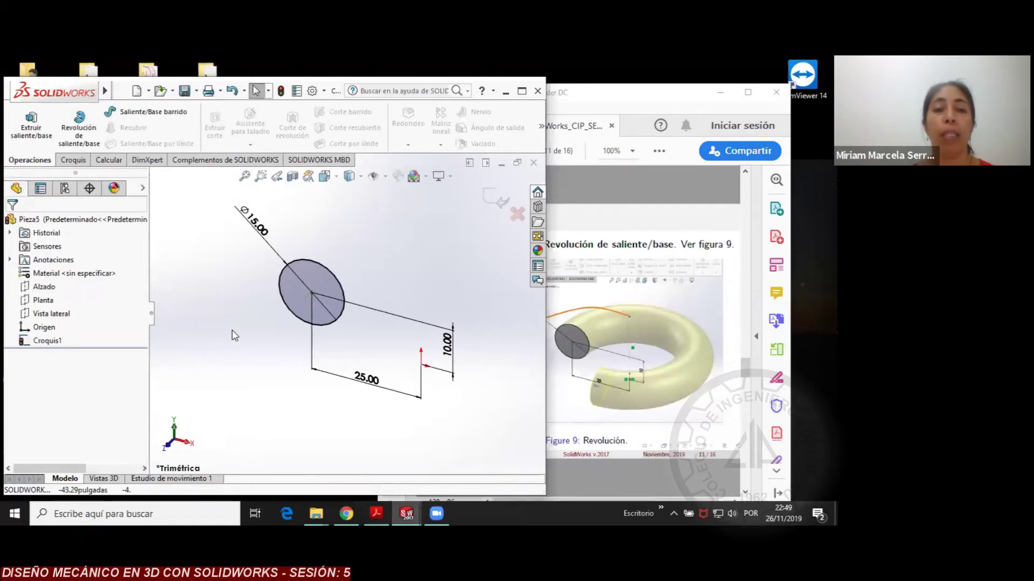
Draw a vertical construction centerline through the origin as the revolve axis
click(73, 161)
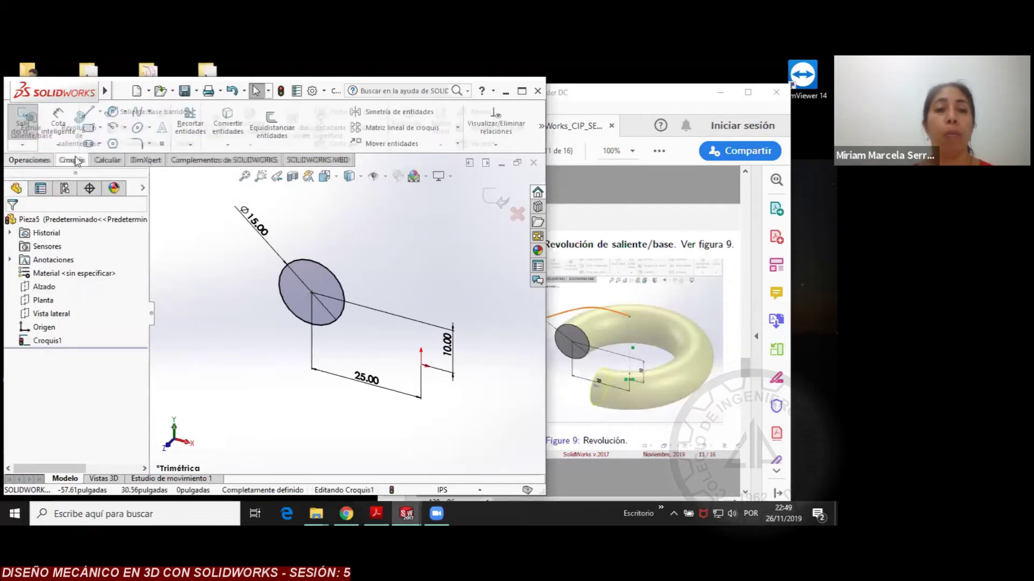
click(100, 112)
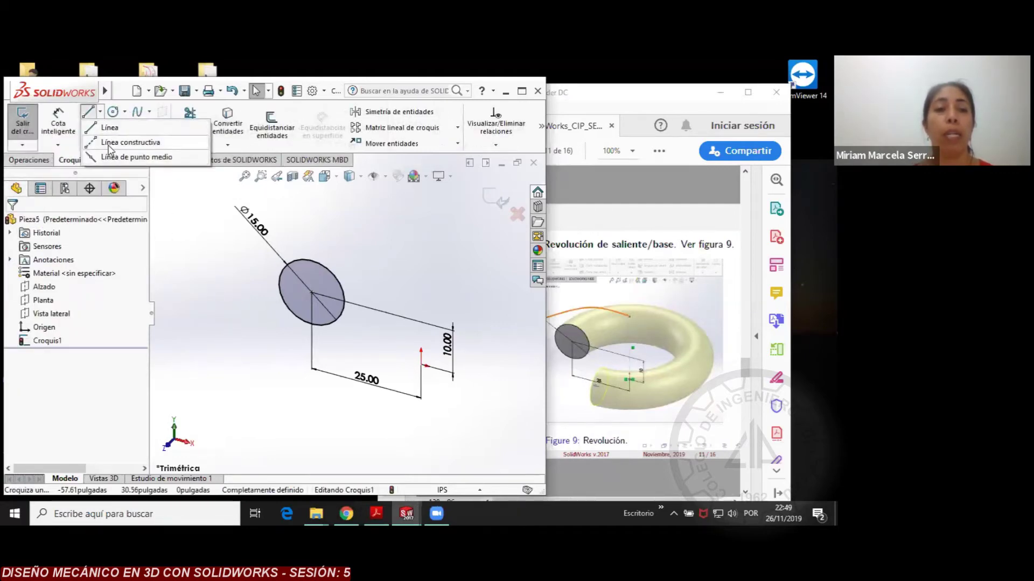
click(109, 142)
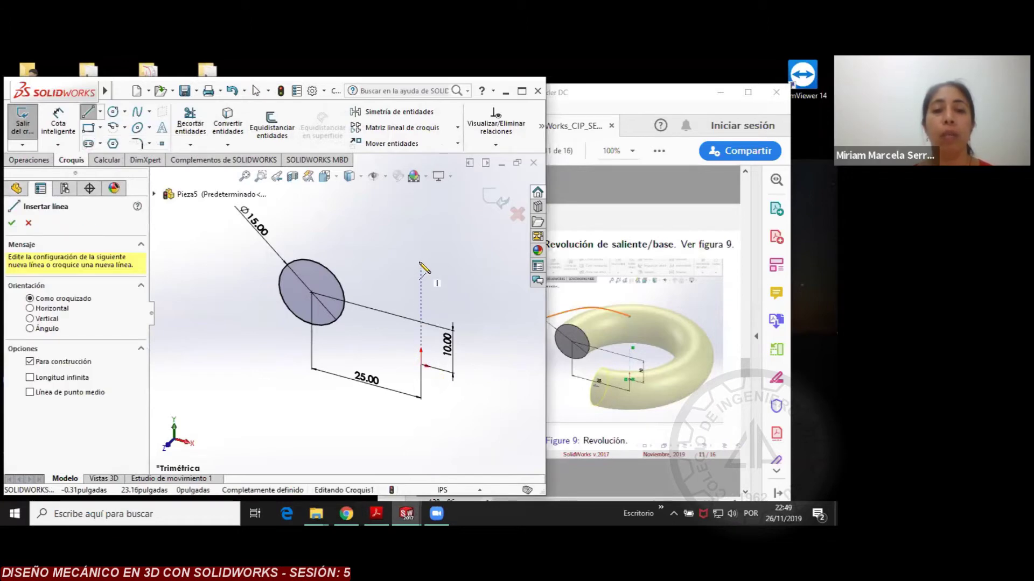
click(420, 247)
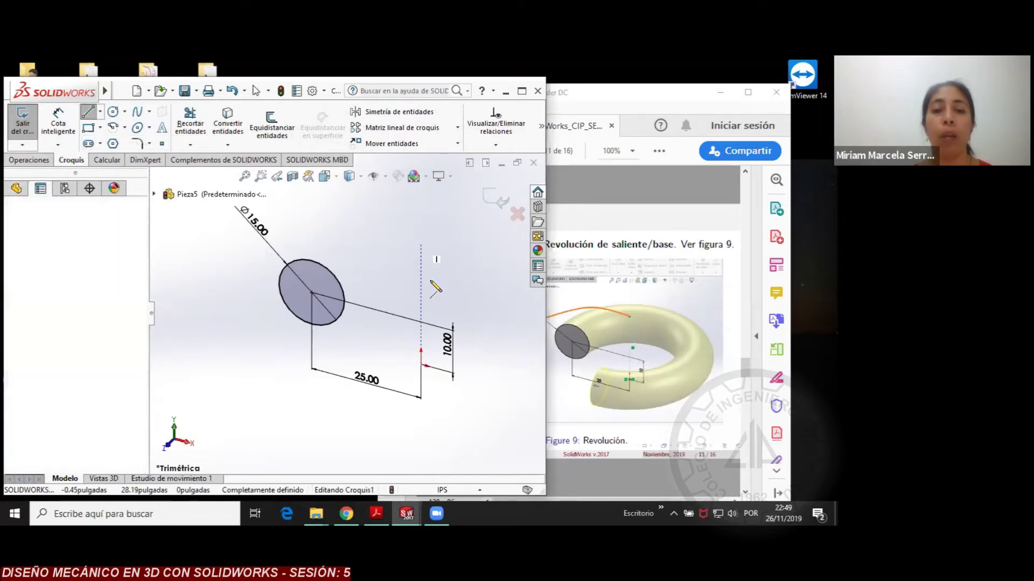
click(421, 447)
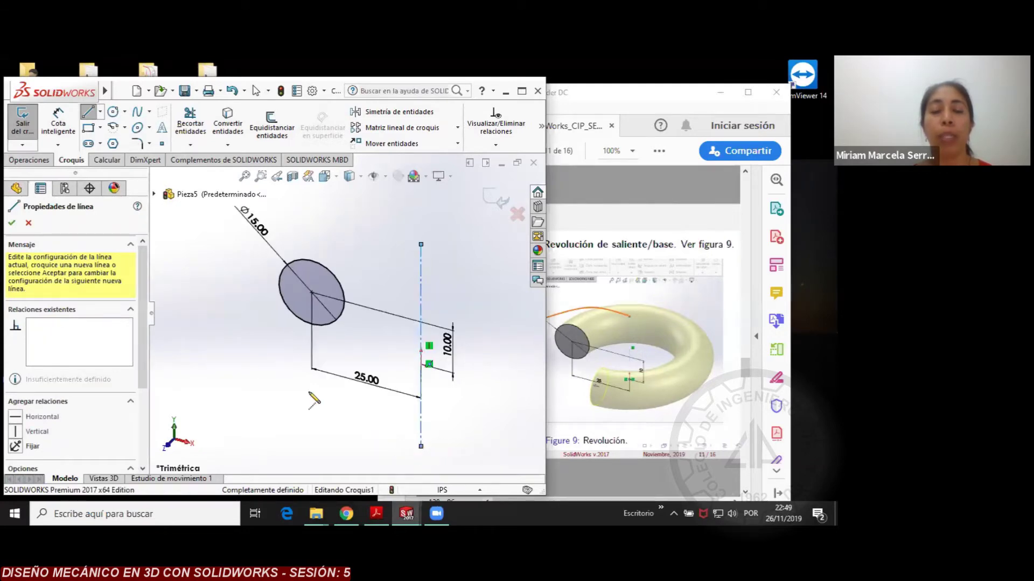
right_click(272, 337)
click(286, 339)
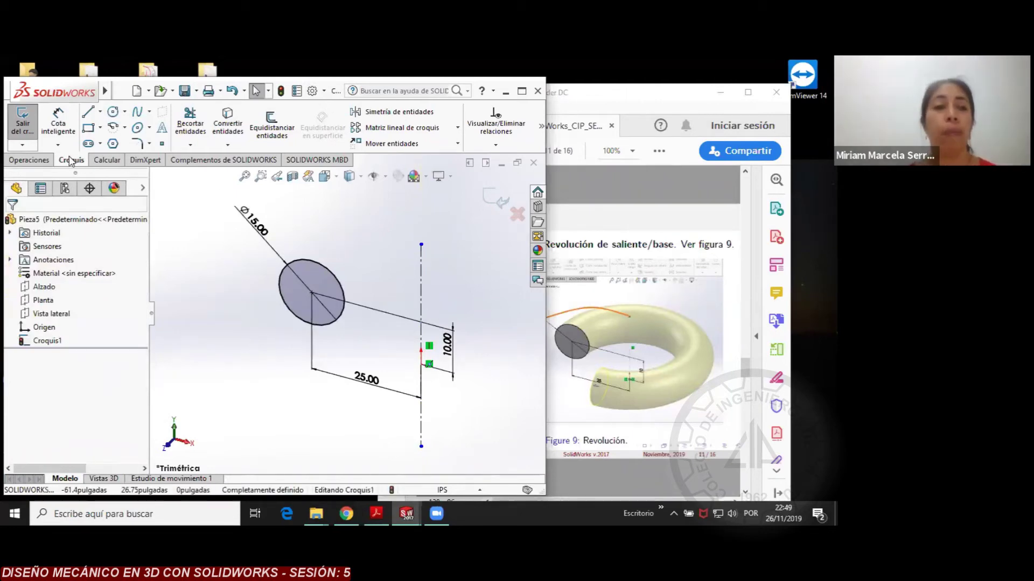
click(38, 161)
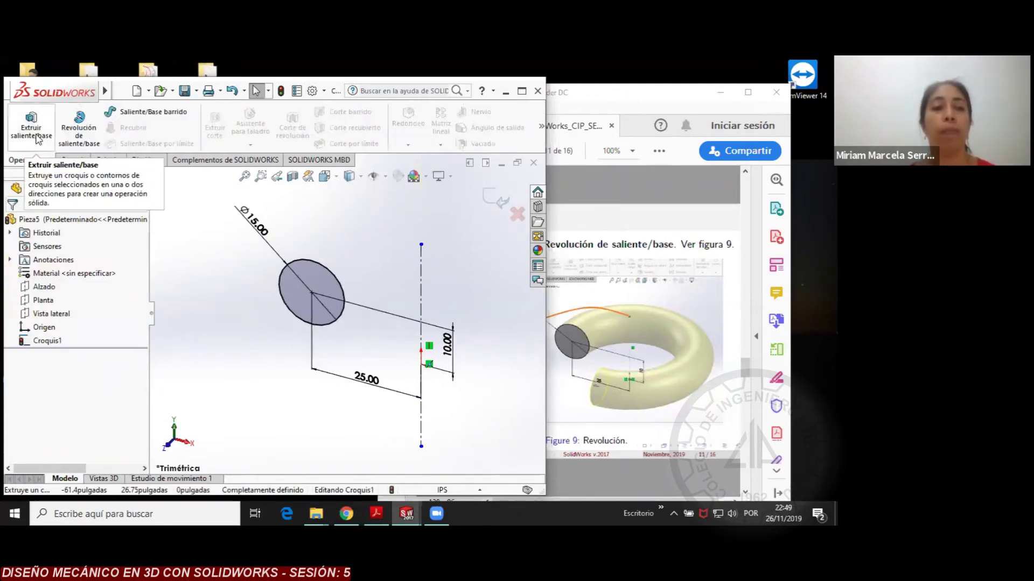
Revolve the circle about the centerline, previewing angles of 130°, 100°, 50° and 45°
click(84, 132)
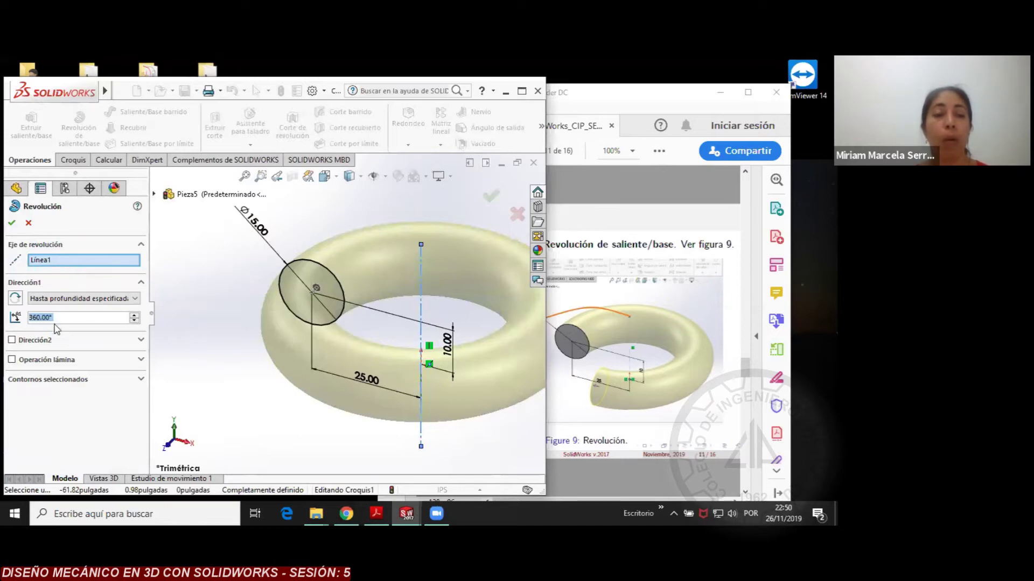
click(78, 316)
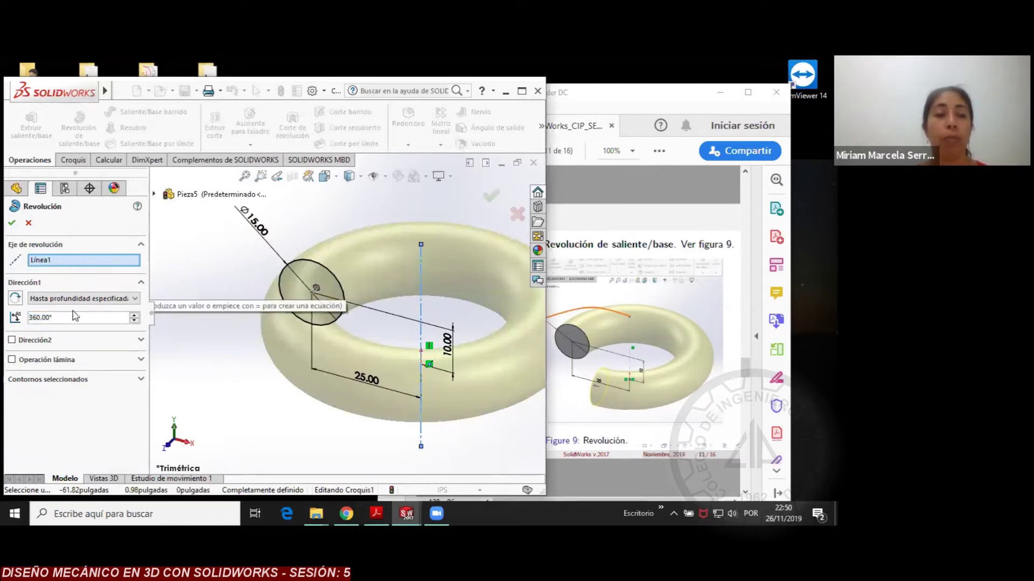
drag(54, 318, 13, 317)
text(1)
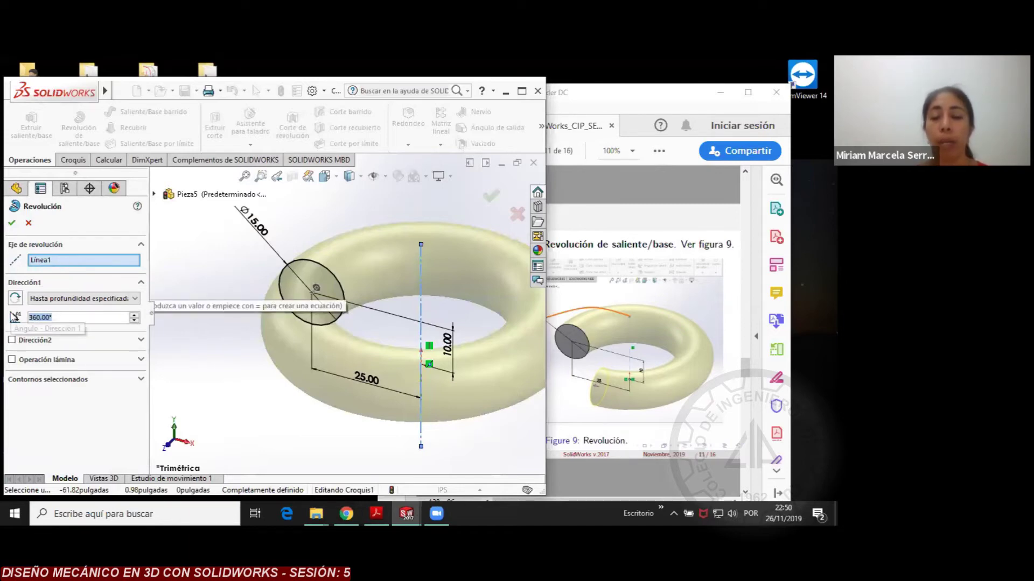
text(30)
key(Return)
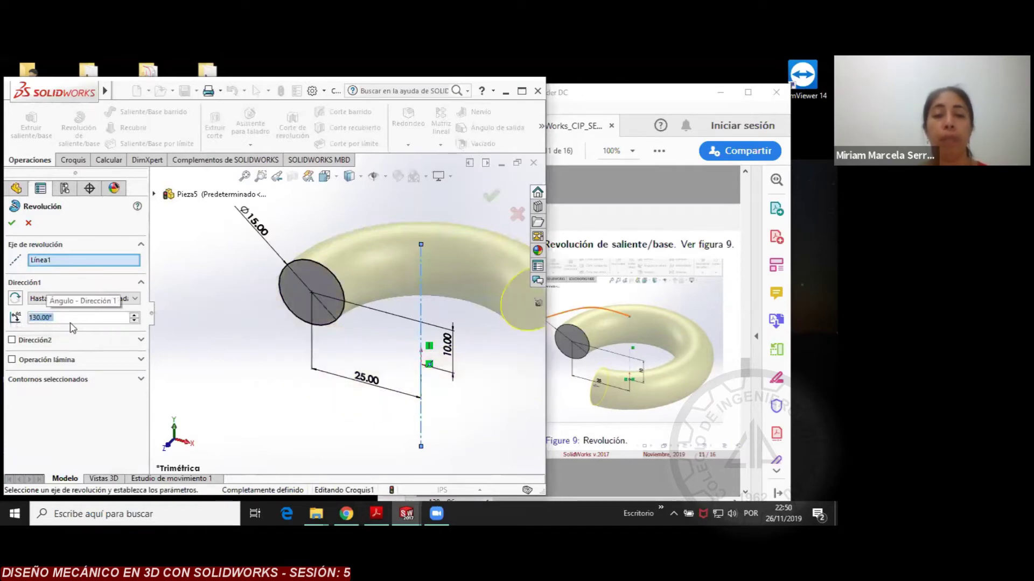
text(100)
key(Return)
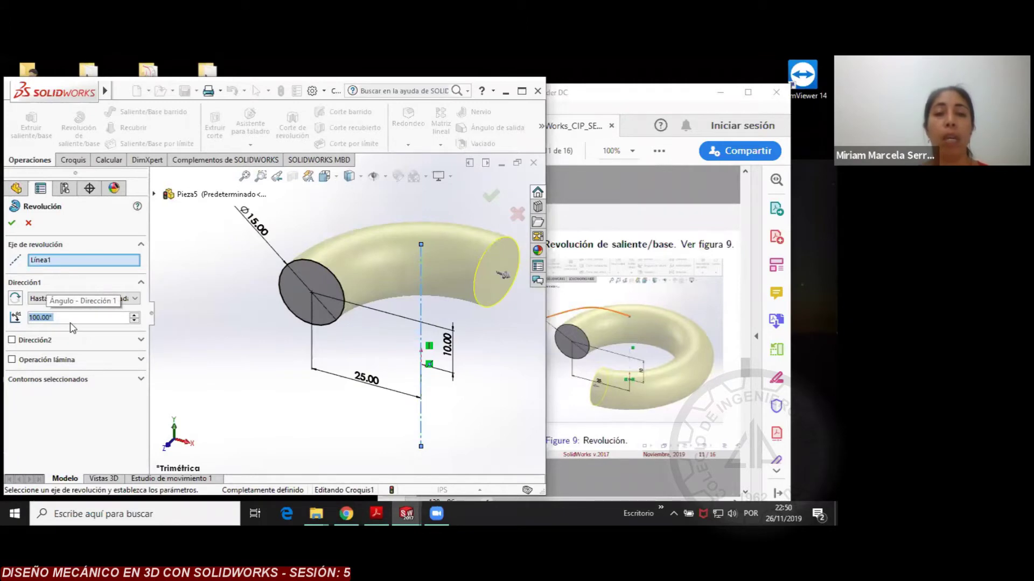
text(50)
key(Return)
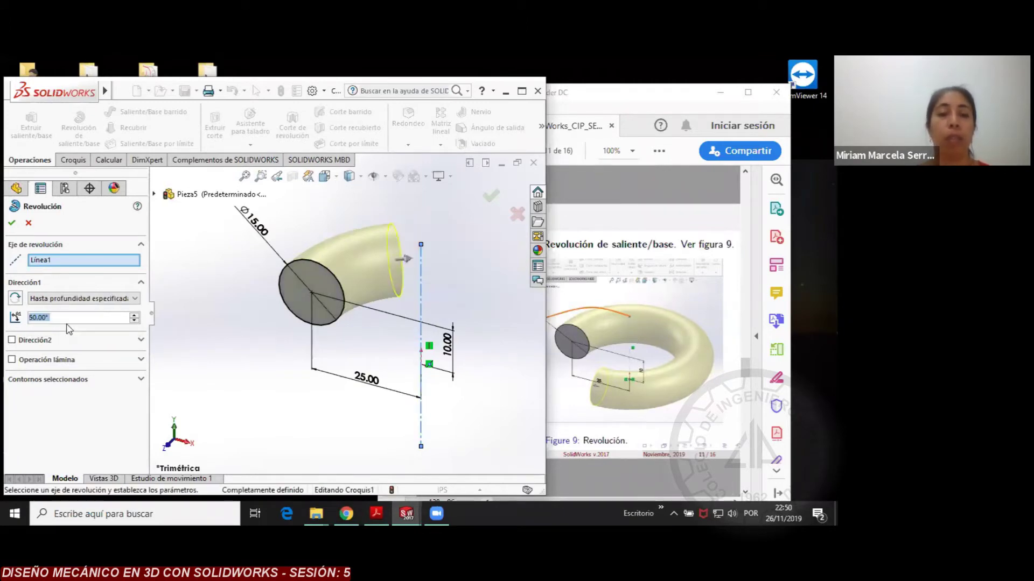
text(45)
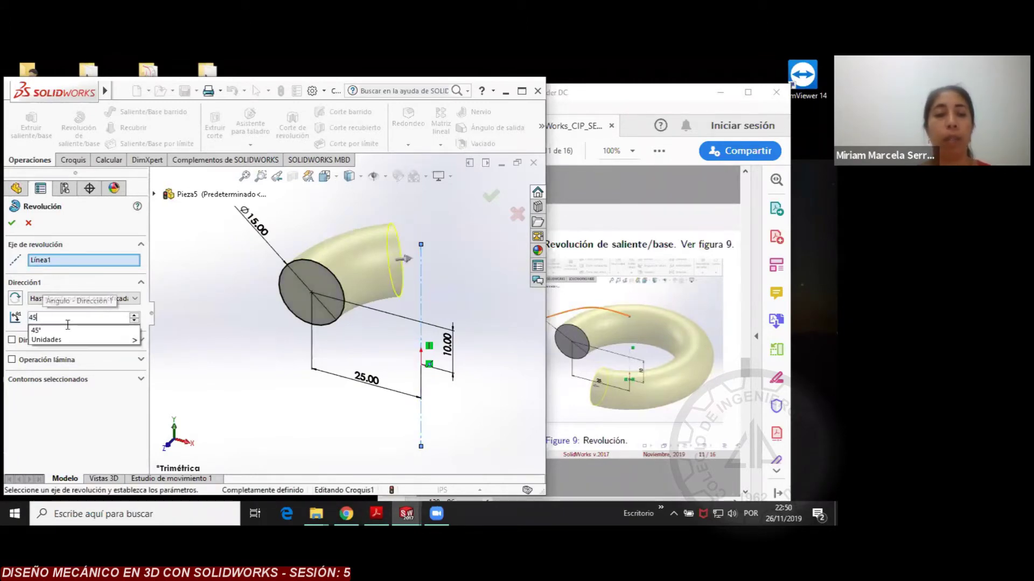
key(Return)
Try 180°, then set a full 360° revolve and accept the torus
text(180)
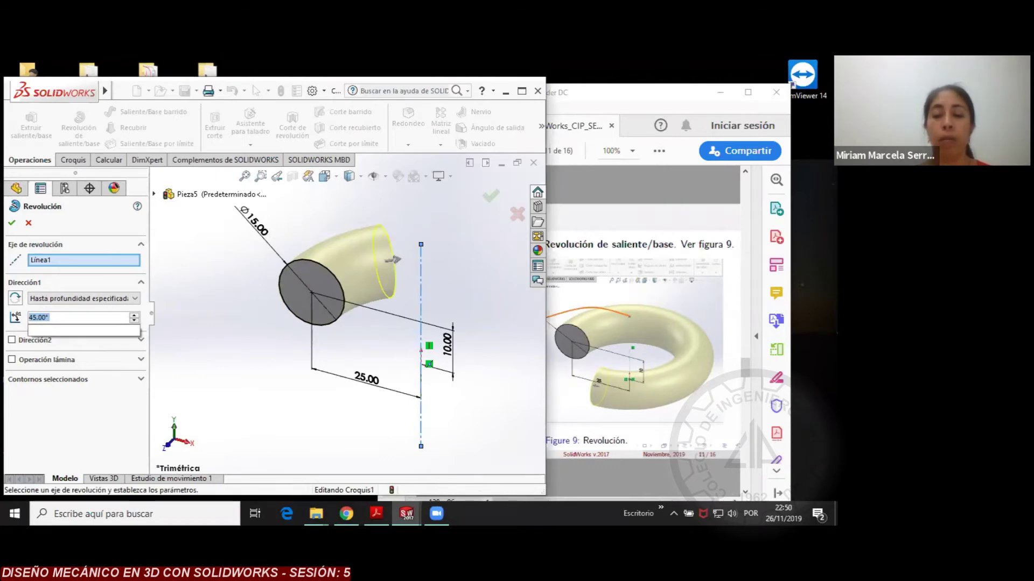
key(Return)
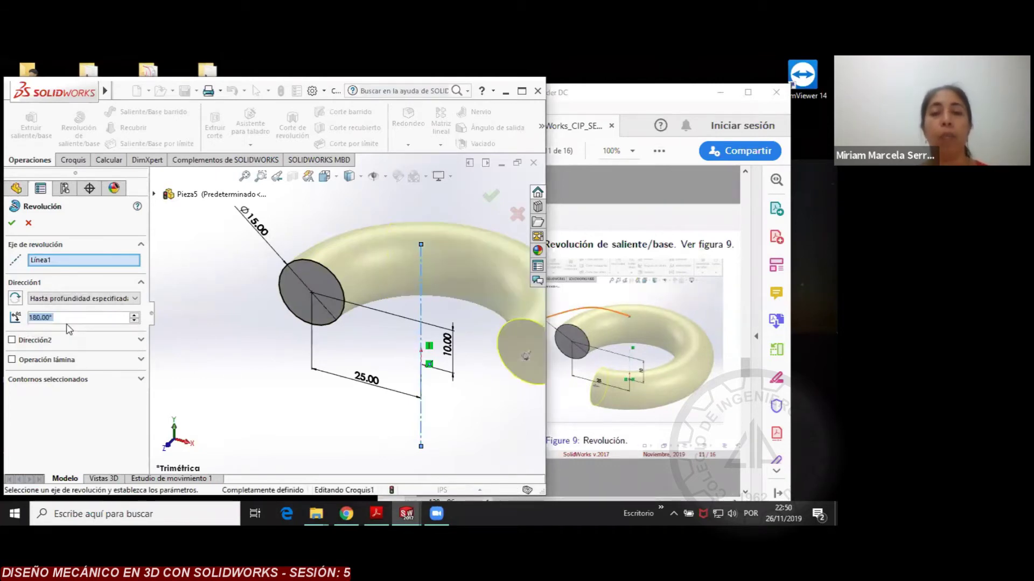
text(360)
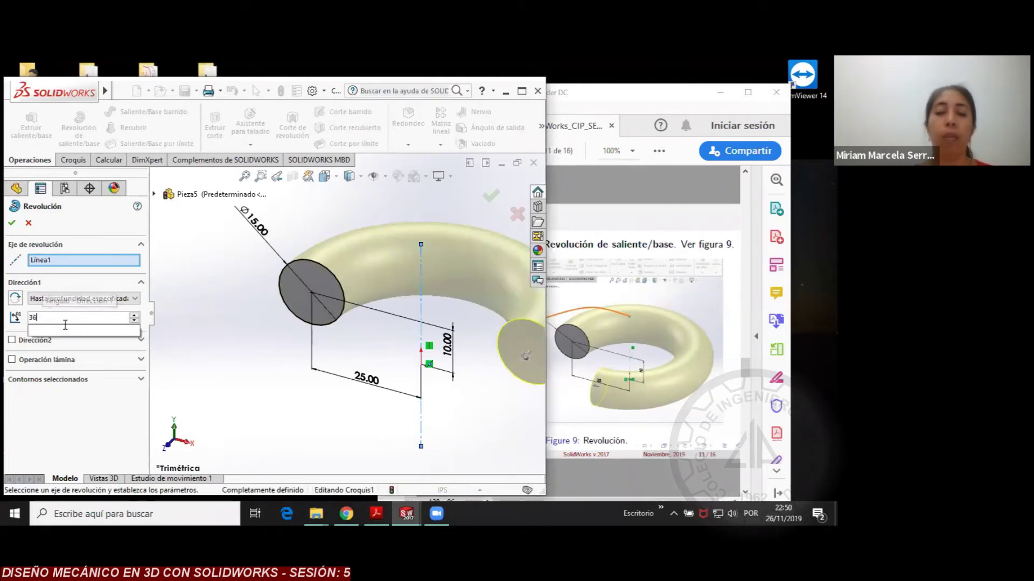
key(Return)
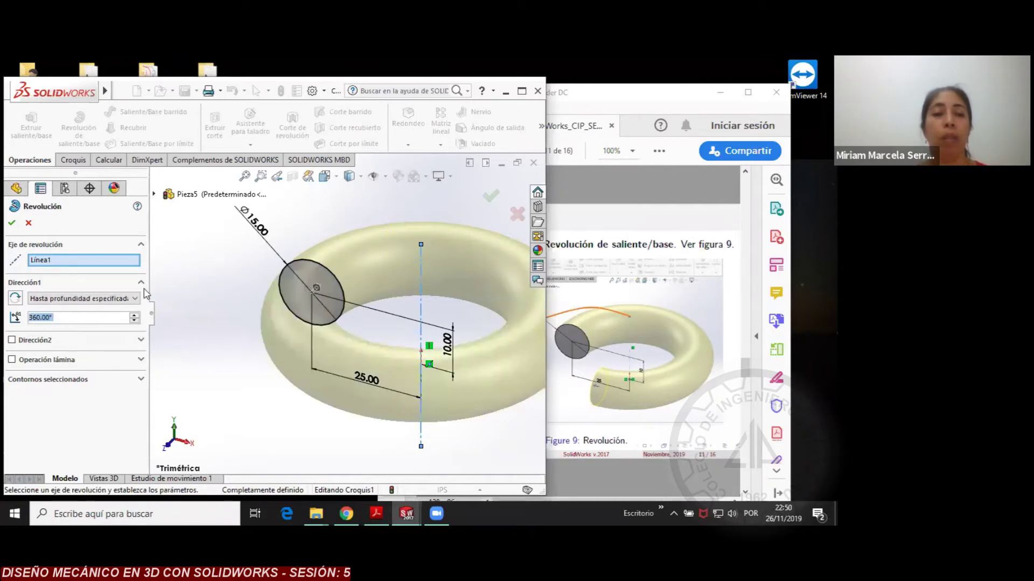
click(13, 224)
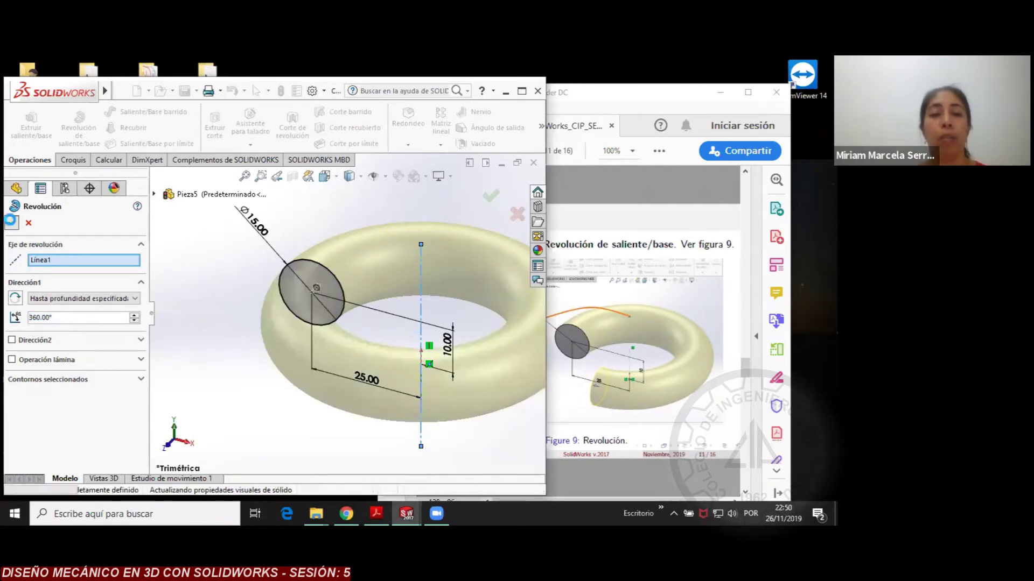
click(199, 342)
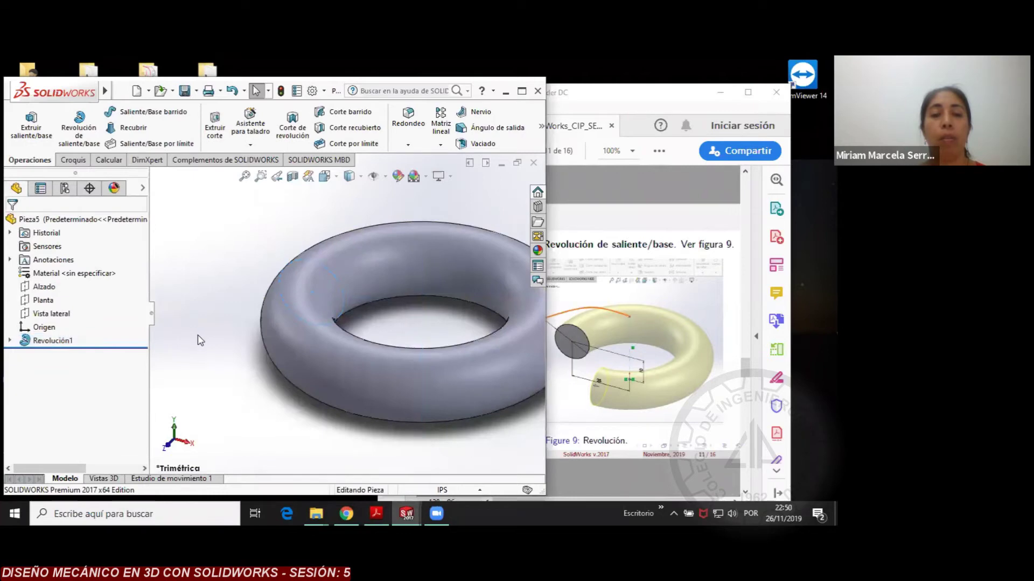
Compare the torus with the PDF's Figure 10 'Revolución establecida', then return to SOLIDWORKS
click(610, 102)
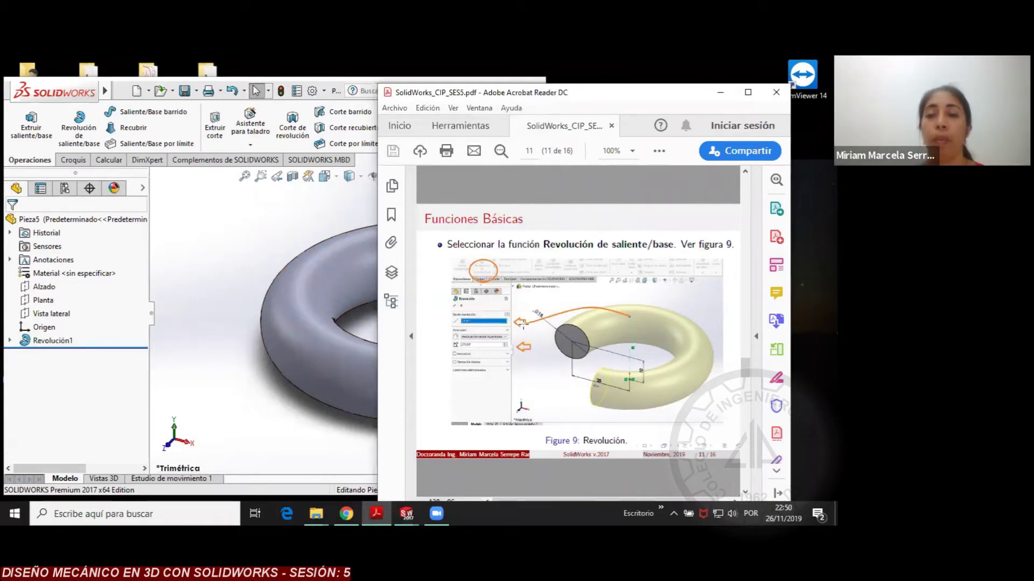
scroll(522, 323, down, 1)
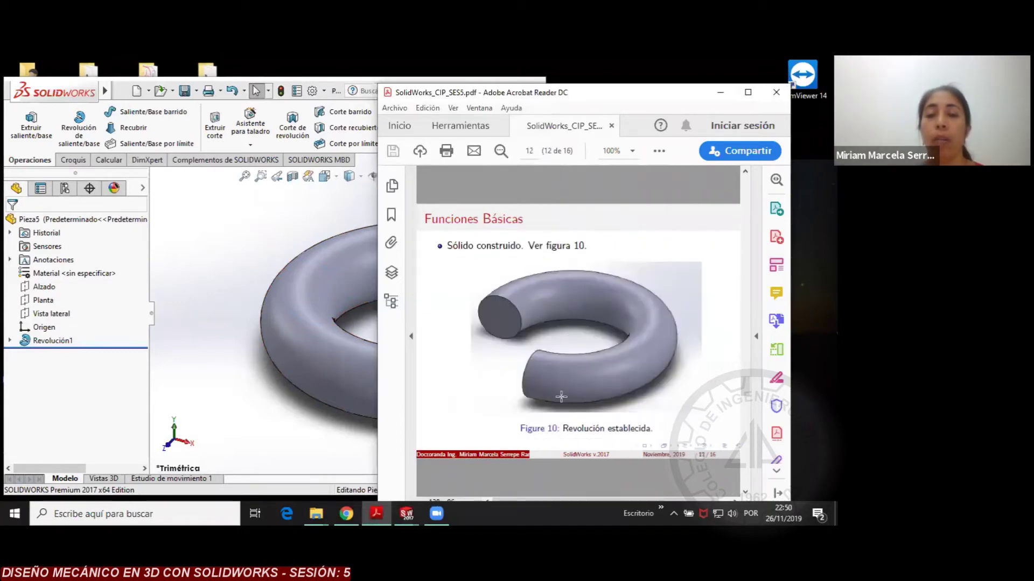
click(209, 261)
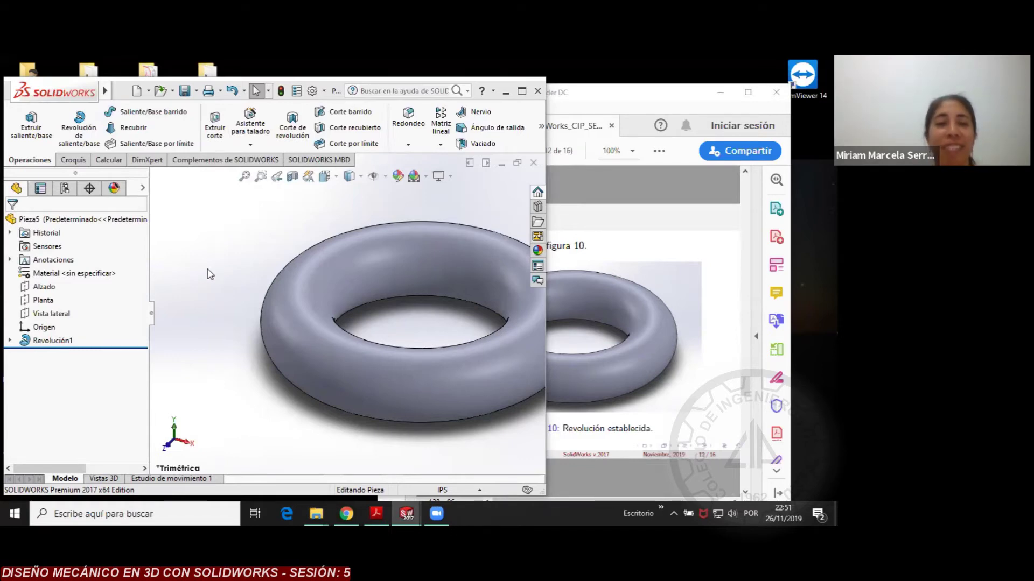
Scroll back through the PDF's earlier sketch figures and take a screen capture
click(593, 97)
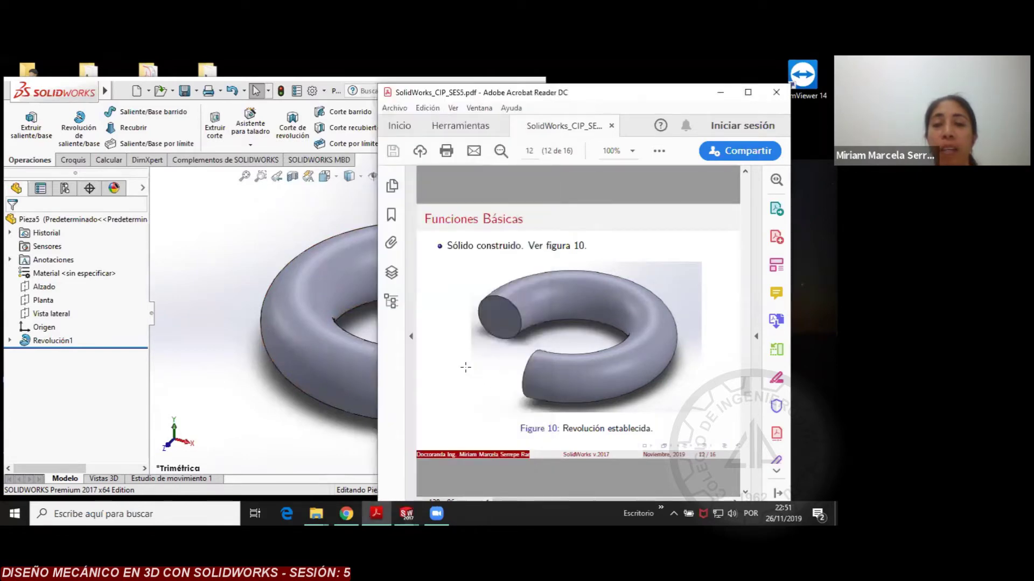
scroll(496, 351, down, 1)
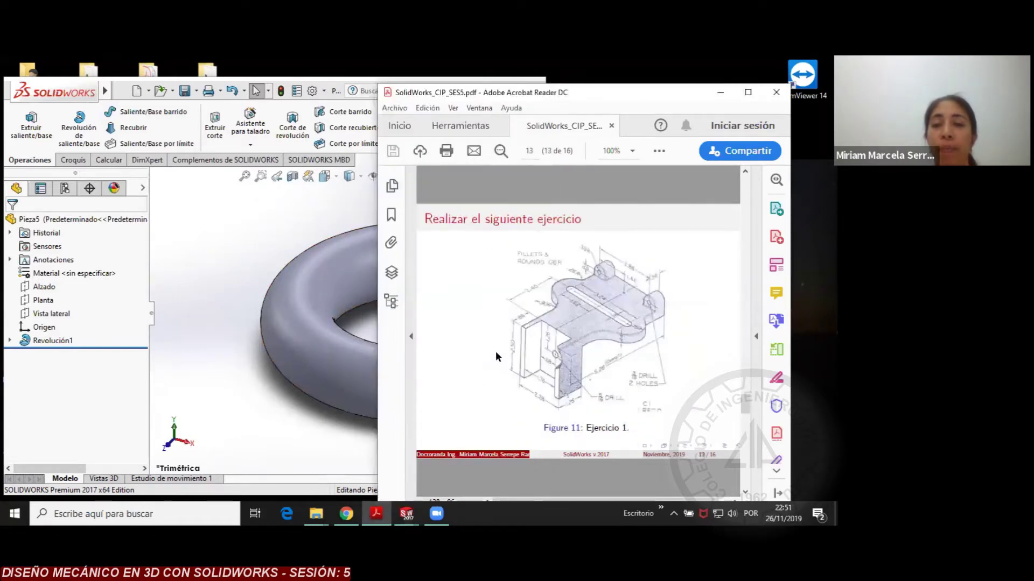
scroll(495, 351, up, 1)
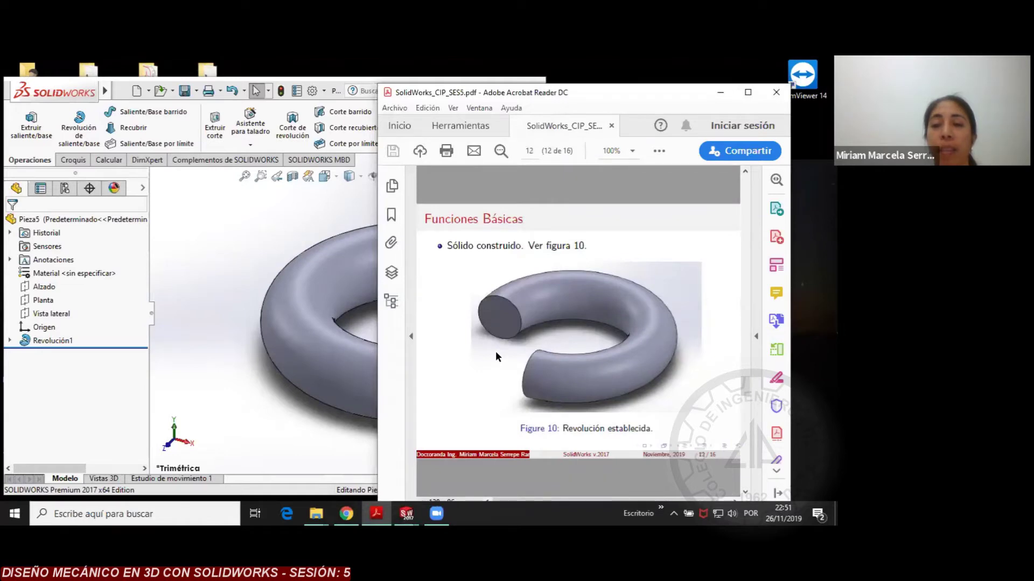
scroll(496, 356, up, 1)
scroll(495, 351, up, 2)
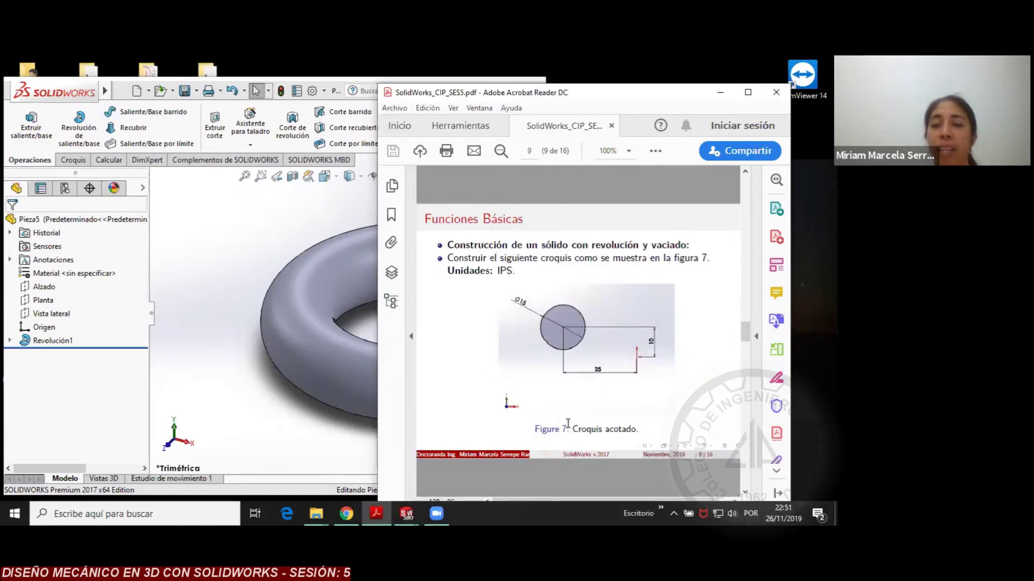
key(Print)
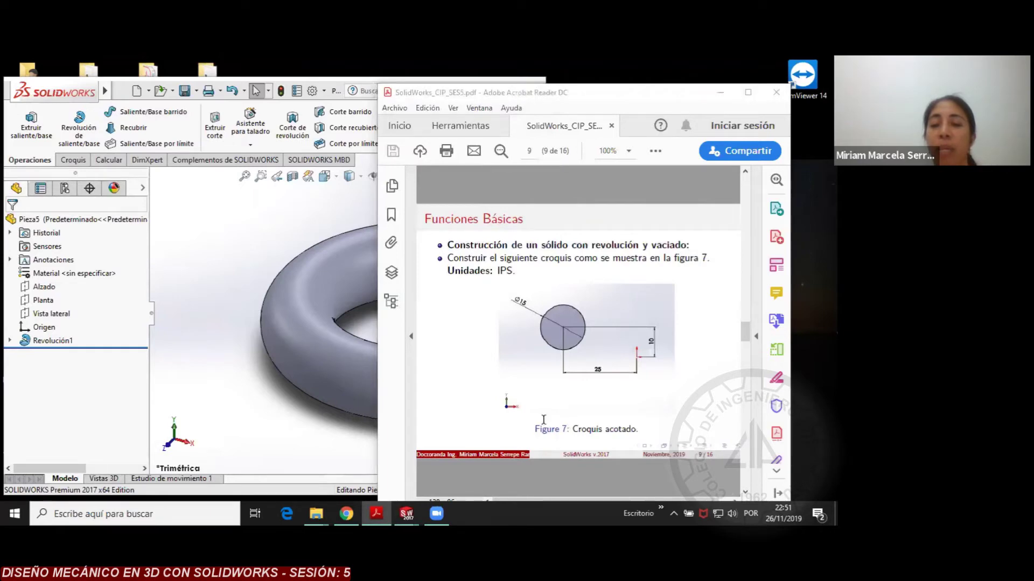
click(199, 286)
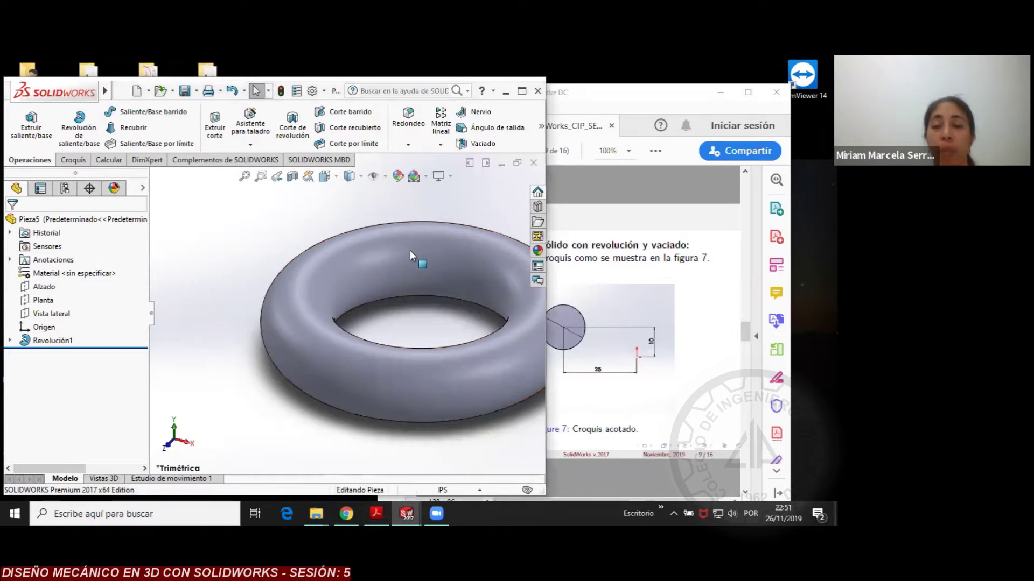
Scroll the PDF to page 13's Ejercicio 1 figure and maximize the window
click(591, 96)
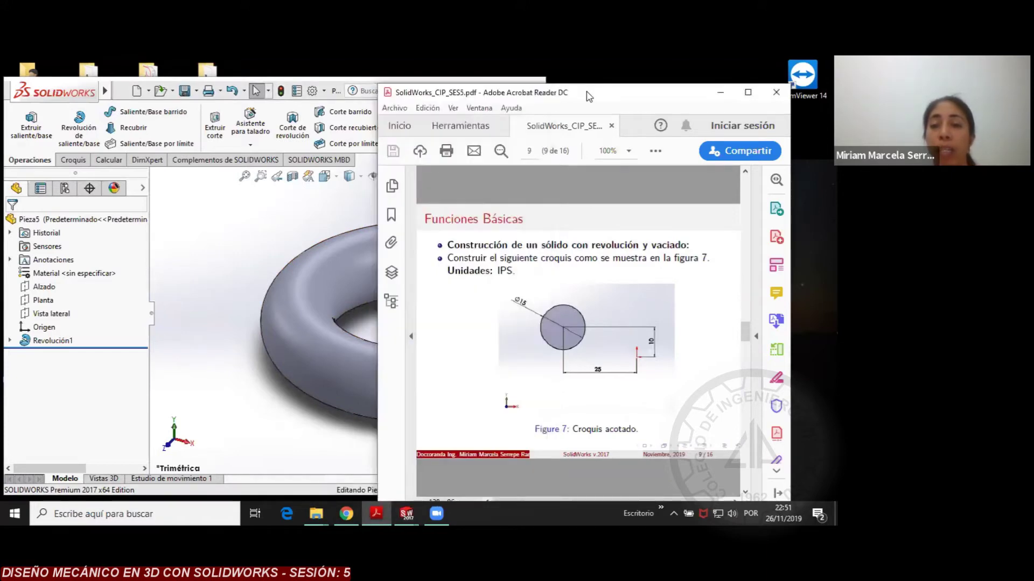
drag(589, 96, 555, 91)
scroll(470, 298, down, 1)
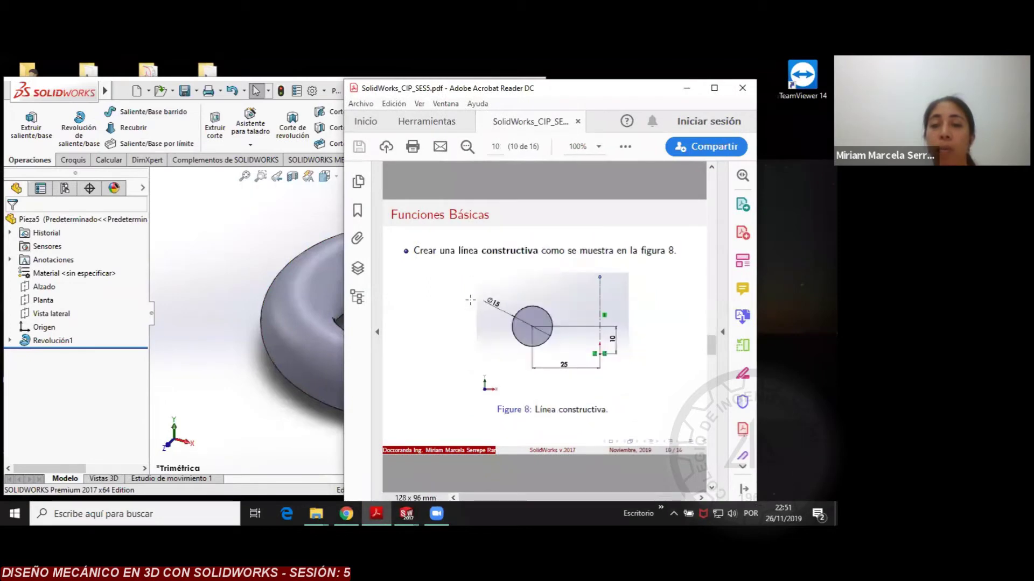
scroll(470, 300, down, 2)
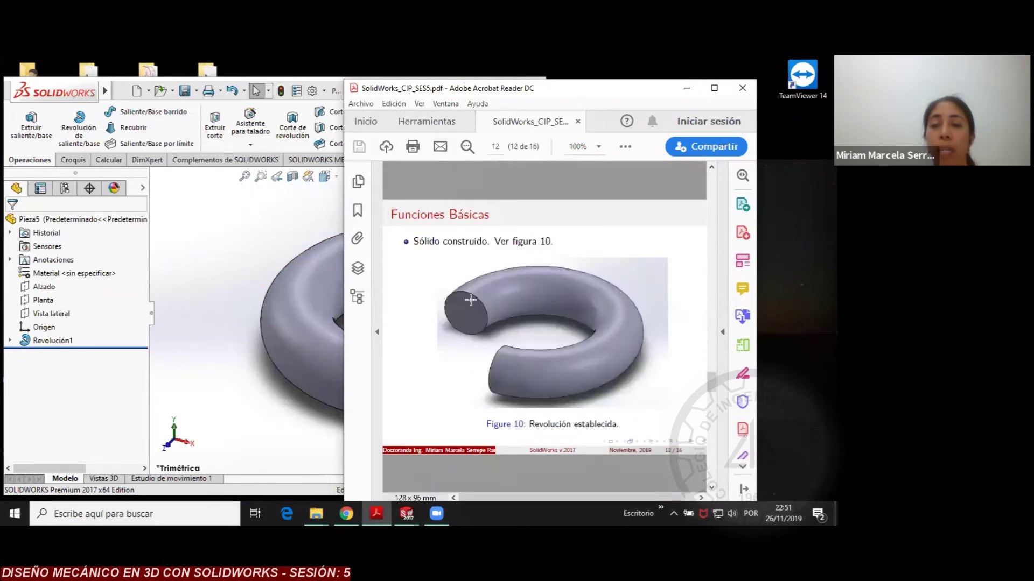
scroll(470, 300, down, 1)
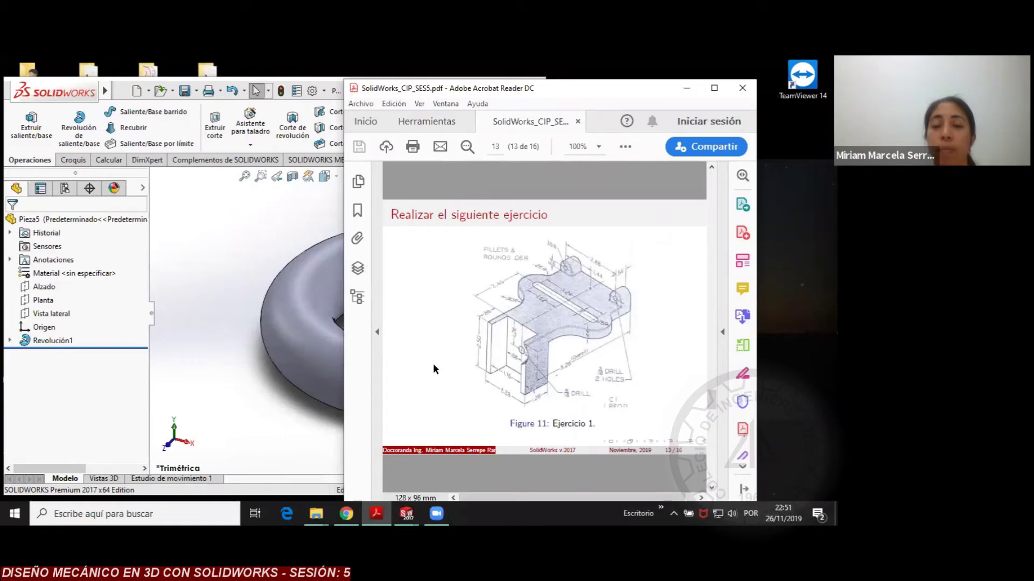
double_click(596, 100)
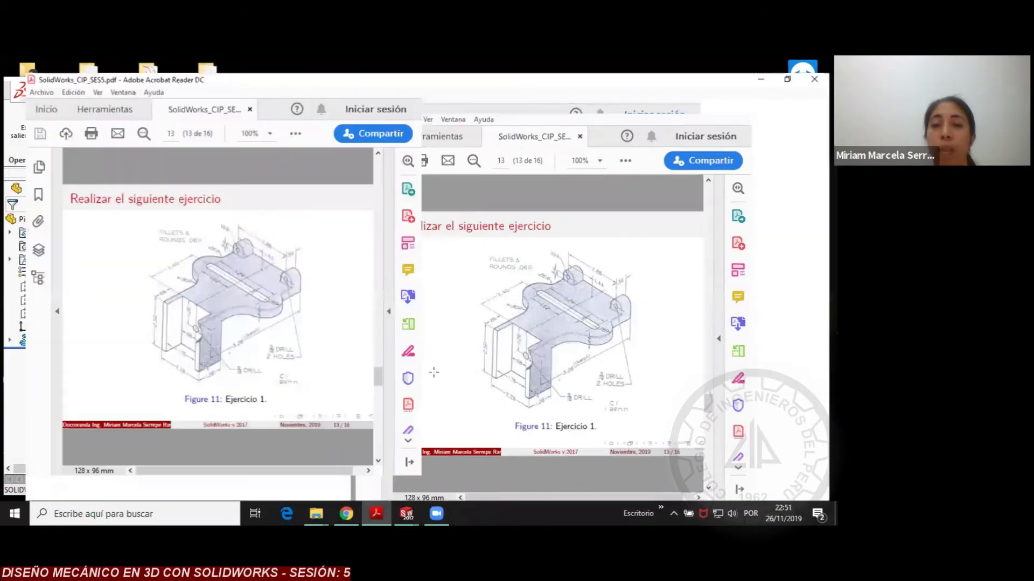
Zoom the Ejercicio 1 page to 145% to study it, then restore the PDF window size
click(416, 118)
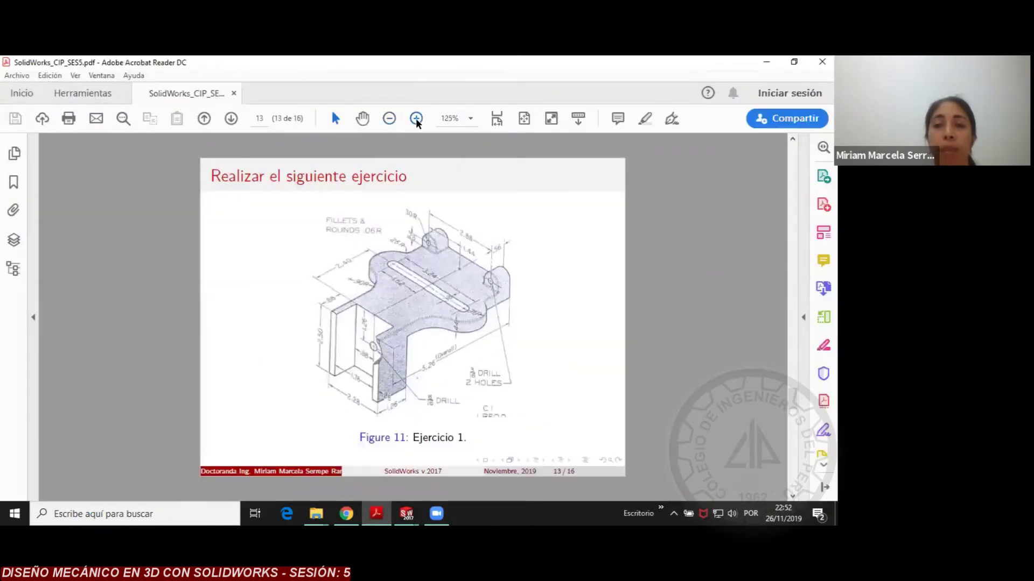
click(416, 119)
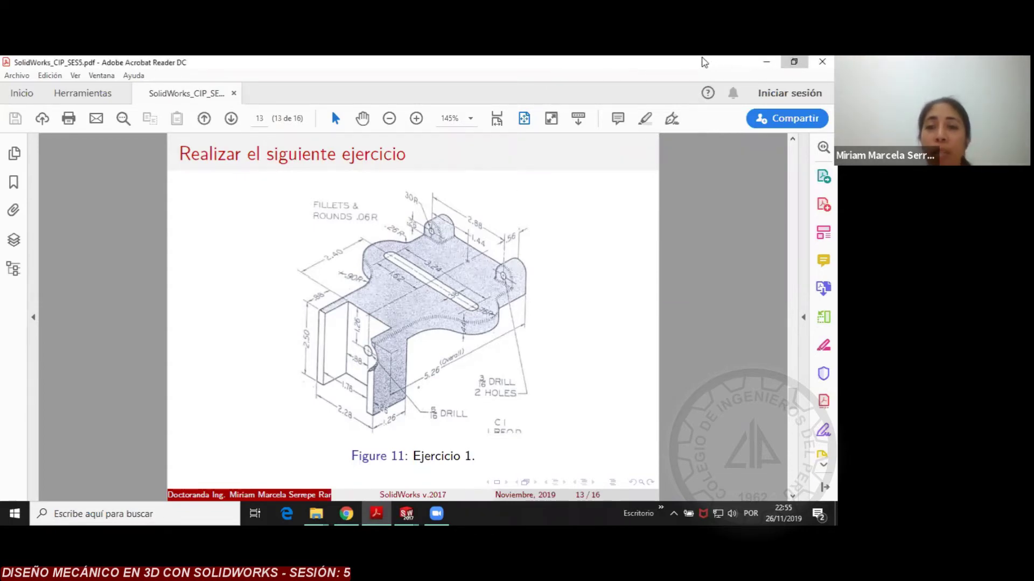
double_click(595, 96)
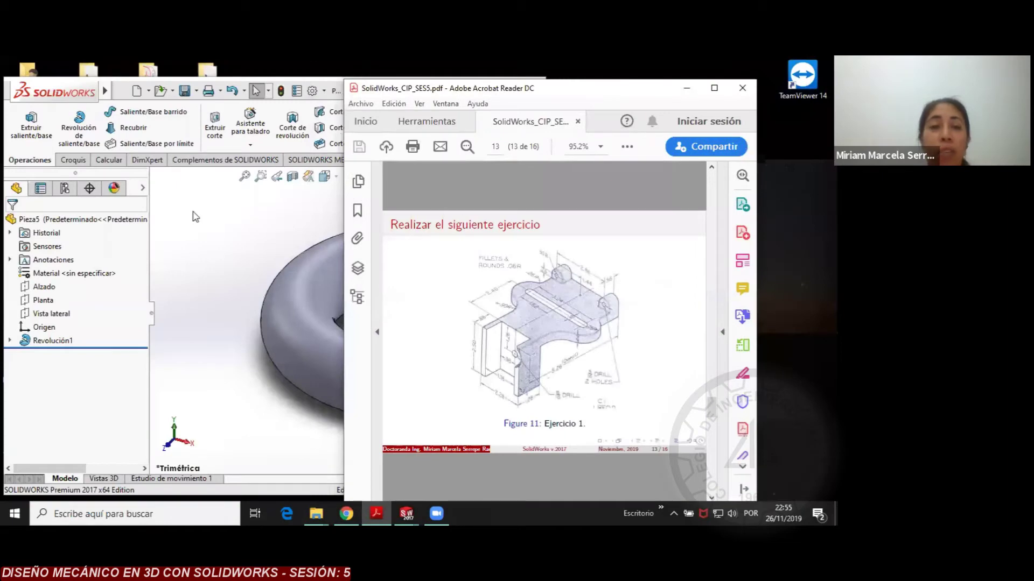
Create a new document from SOLIDWORKS's File menu
click(227, 219)
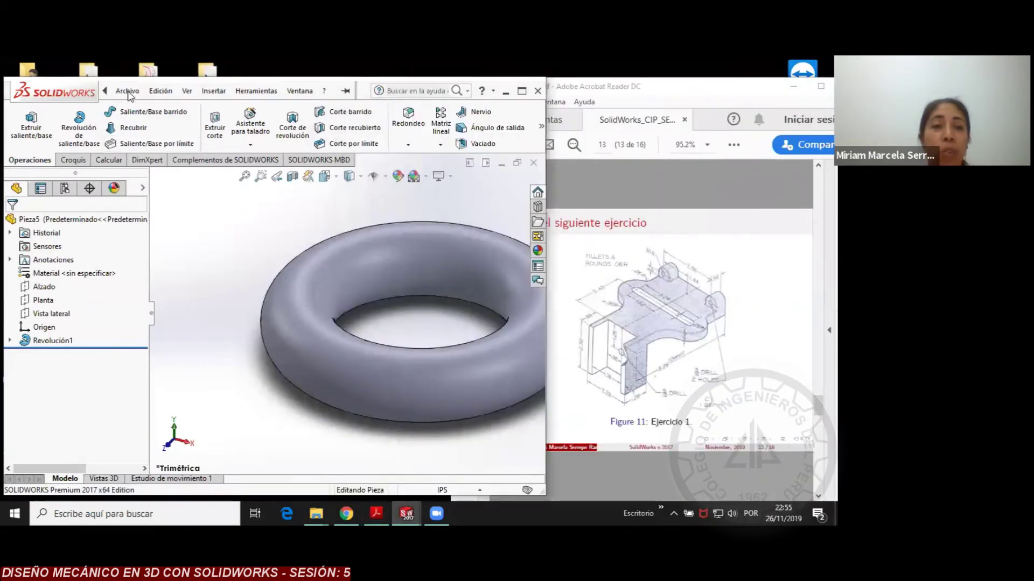
click(127, 90)
click(142, 111)
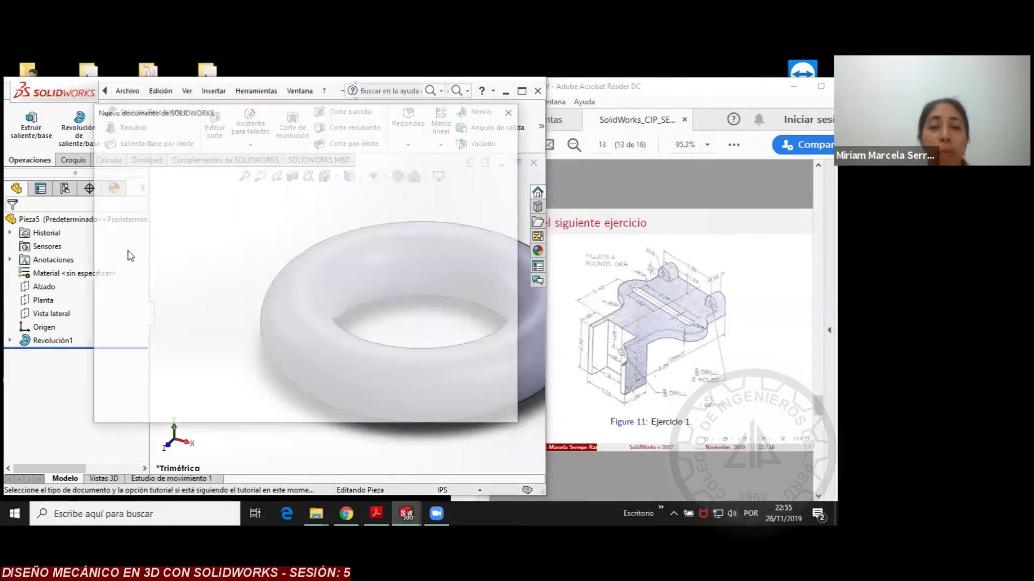
click(358, 399)
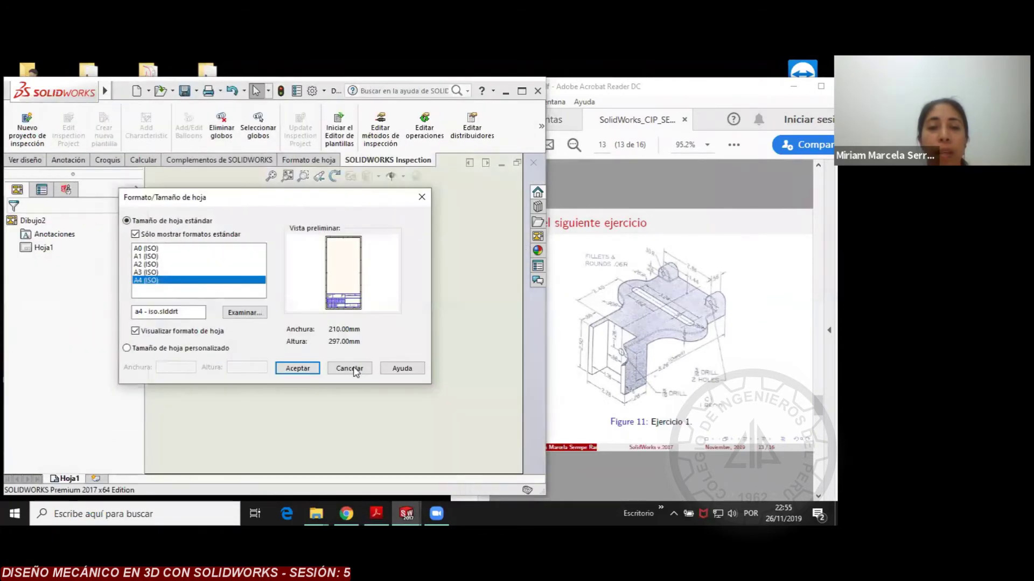
Cancel the sheet format setup, close the new drawing and reopen the New Document dialog
click(353, 369)
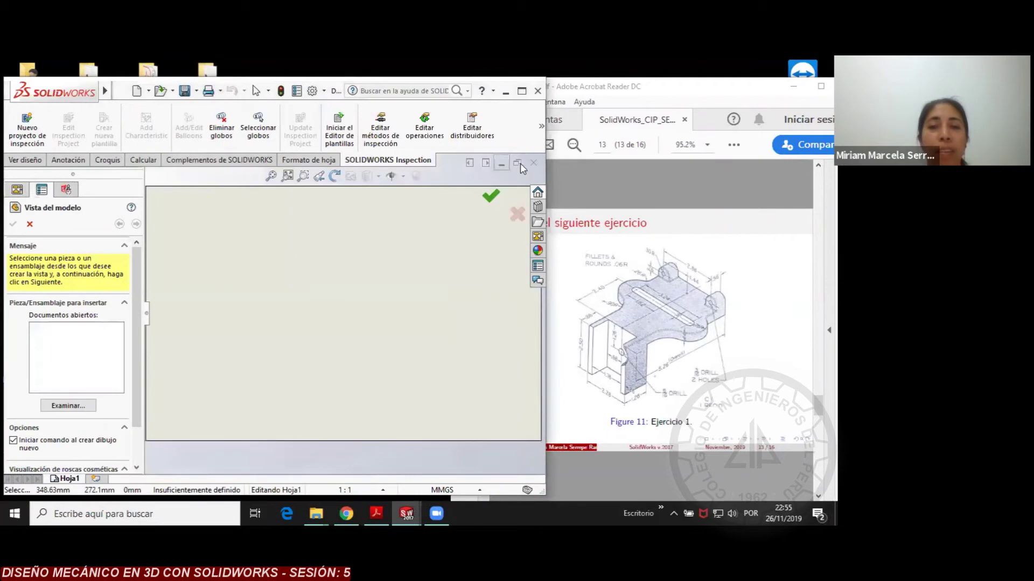
click(534, 163)
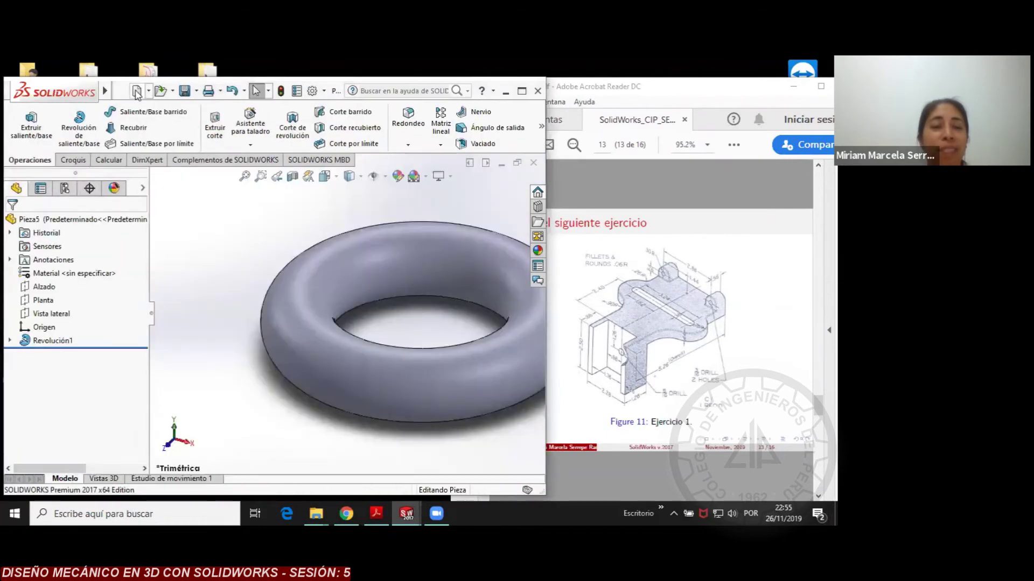
click(136, 92)
Create a new part (Pieza) and switch its unit system to IPS inches
click(151, 253)
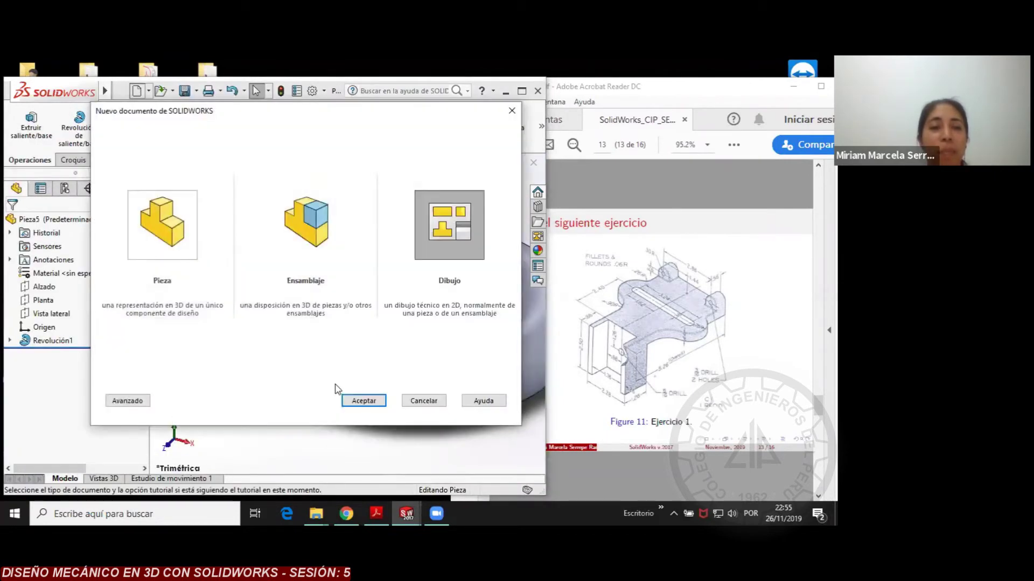
click(363, 401)
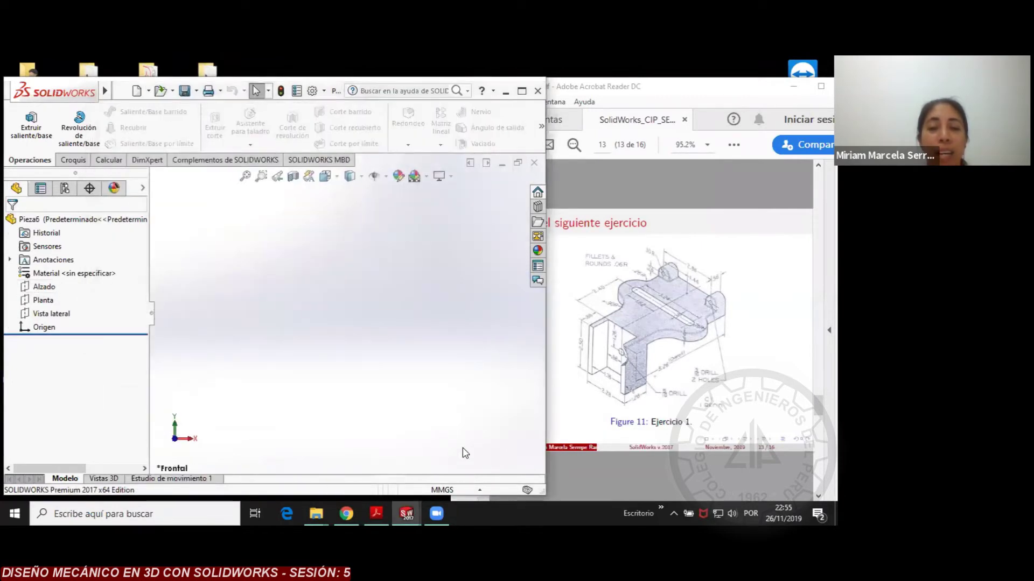
click(482, 491)
click(383, 453)
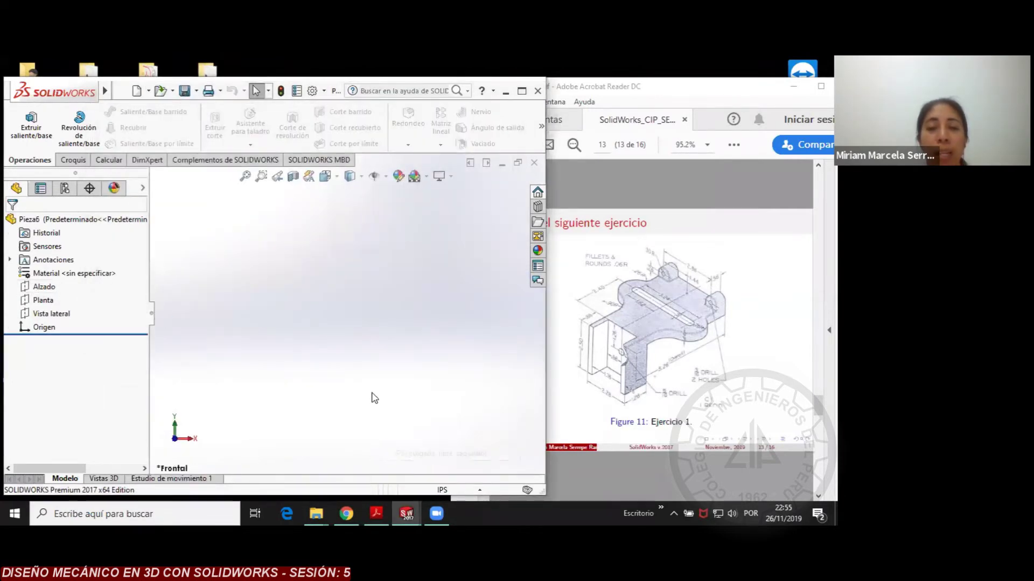
Sketch a corner rectangle on the Alzado (front) plane and exit the sketch
click(48, 286)
click(72, 160)
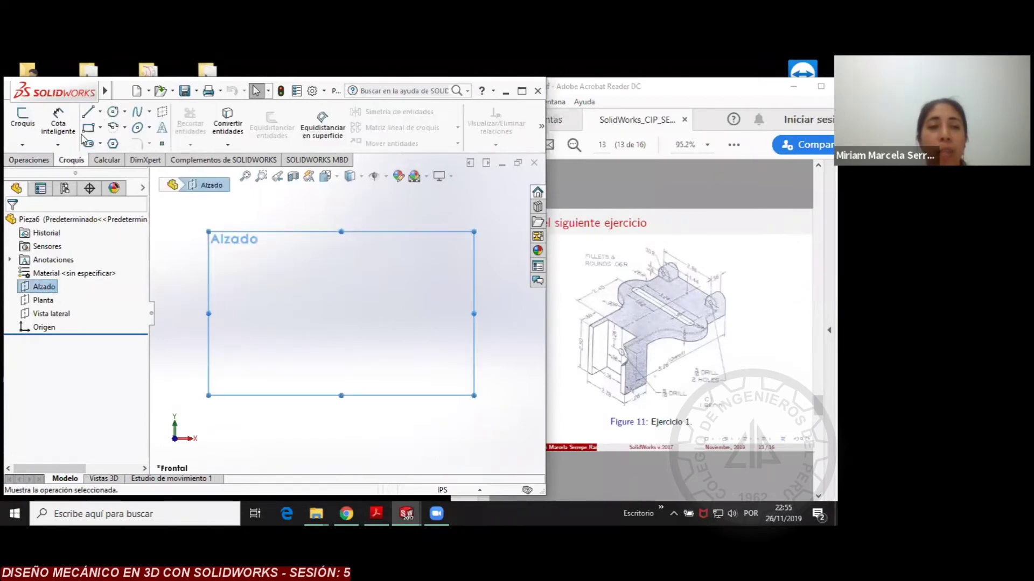
right_drag(326, 308, 358, 327)
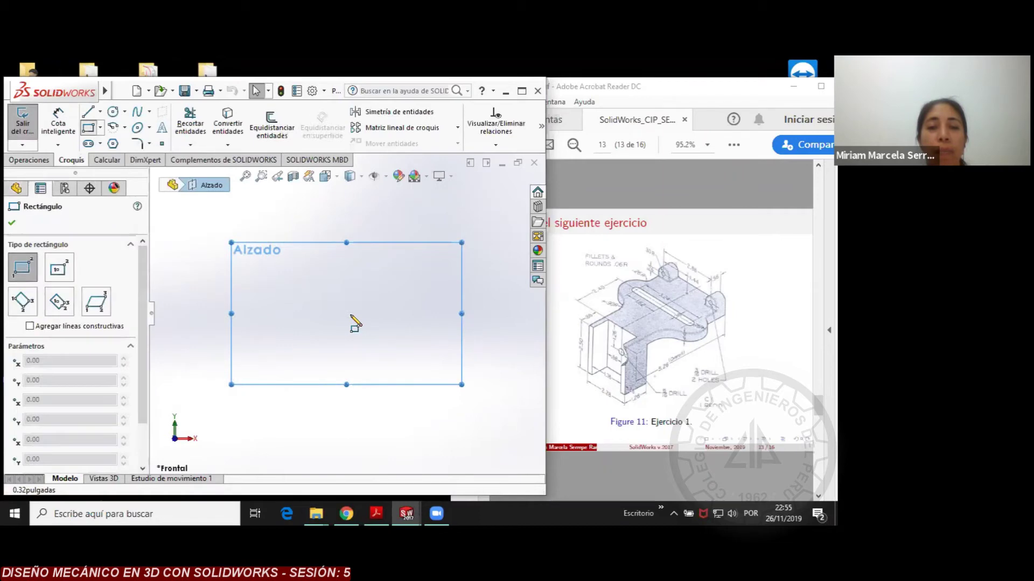
click(346, 314)
click(435, 258)
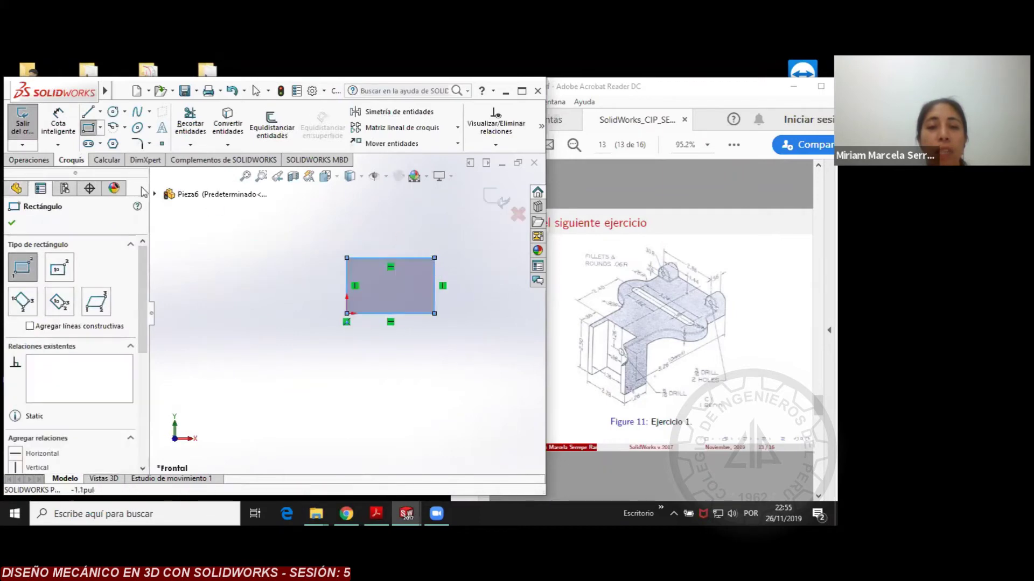
click(12, 223)
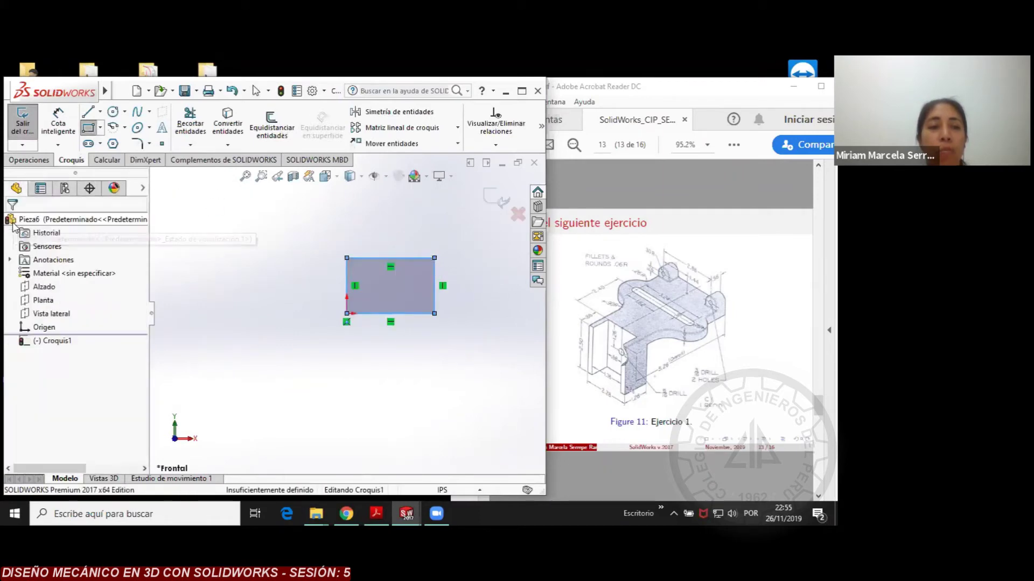
click(30, 160)
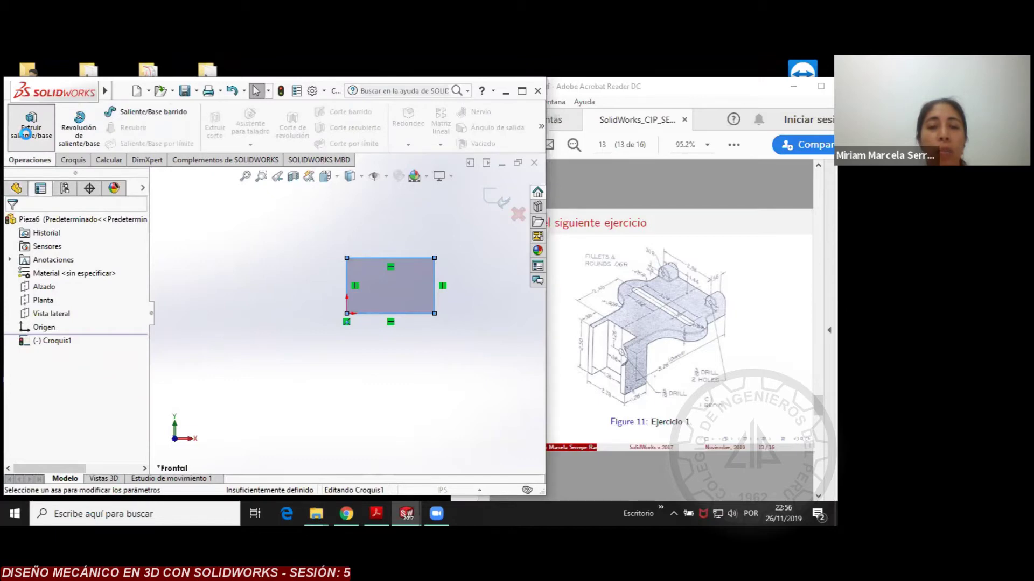
Extrude the rectangle sketch 5 in deep into Saliente-Extruir1
click(25, 134)
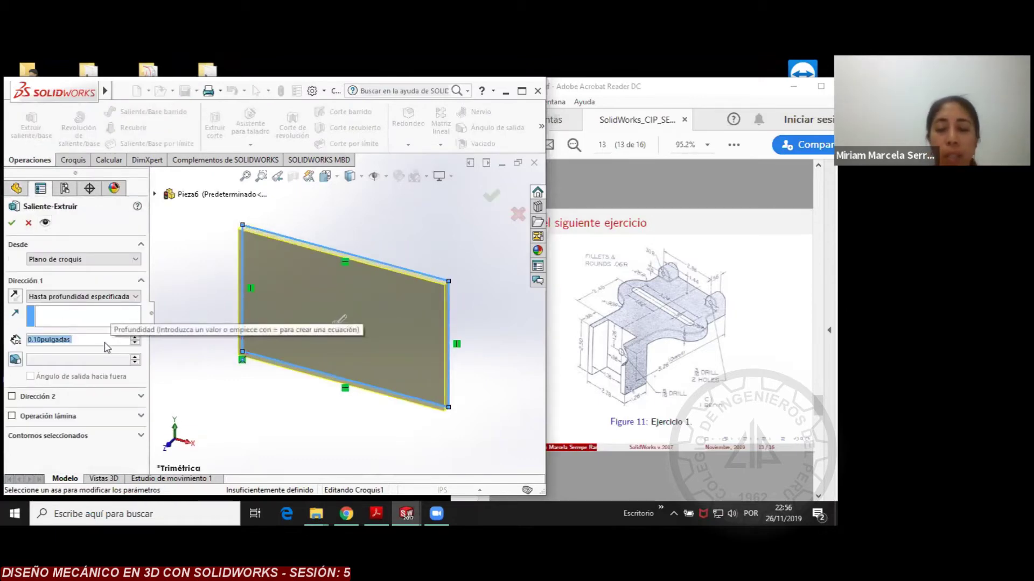
text(5)
key(Return)
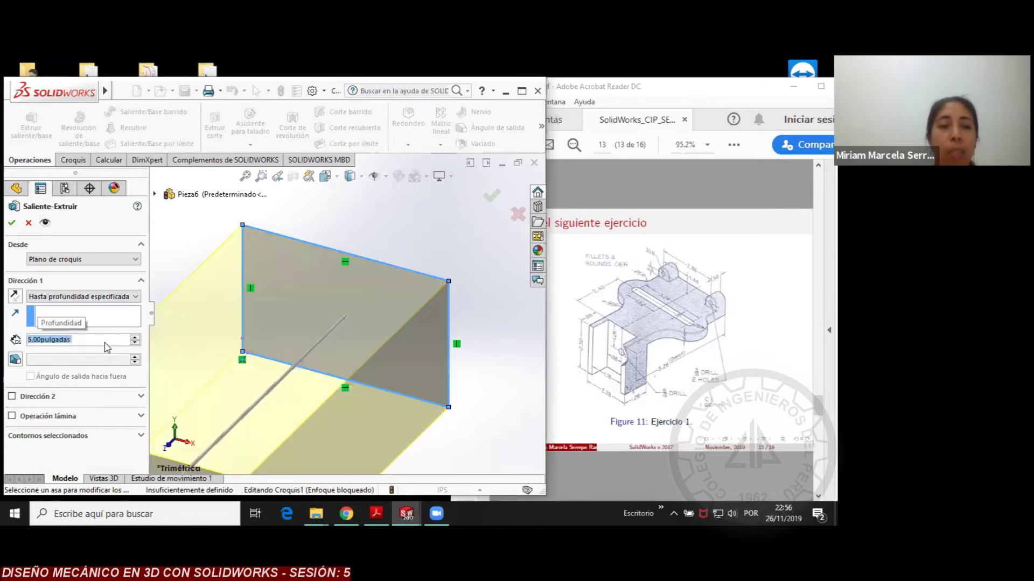
key(Return)
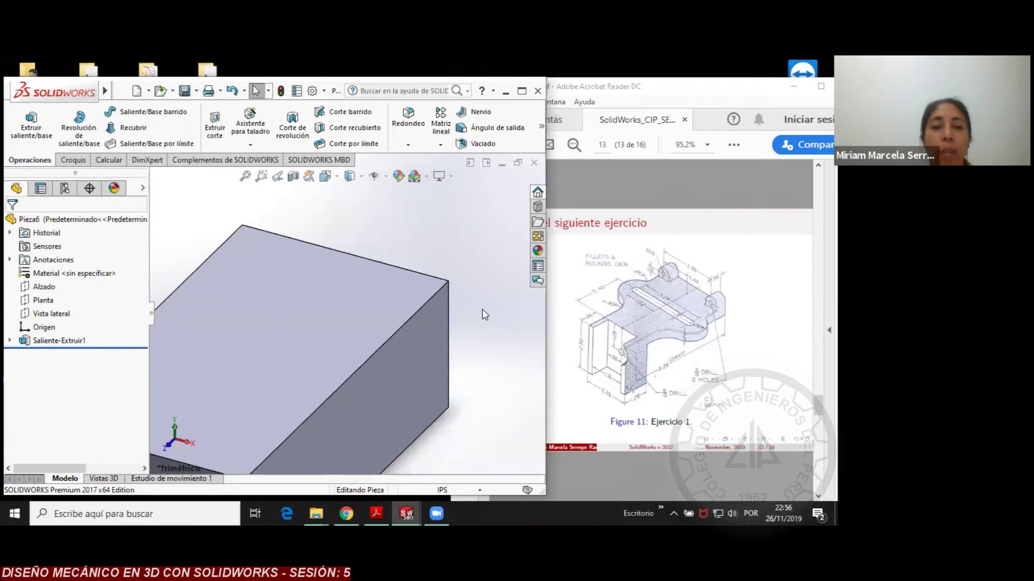
scroll(451, 379, down, 2)
scroll(451, 378, up, 5)
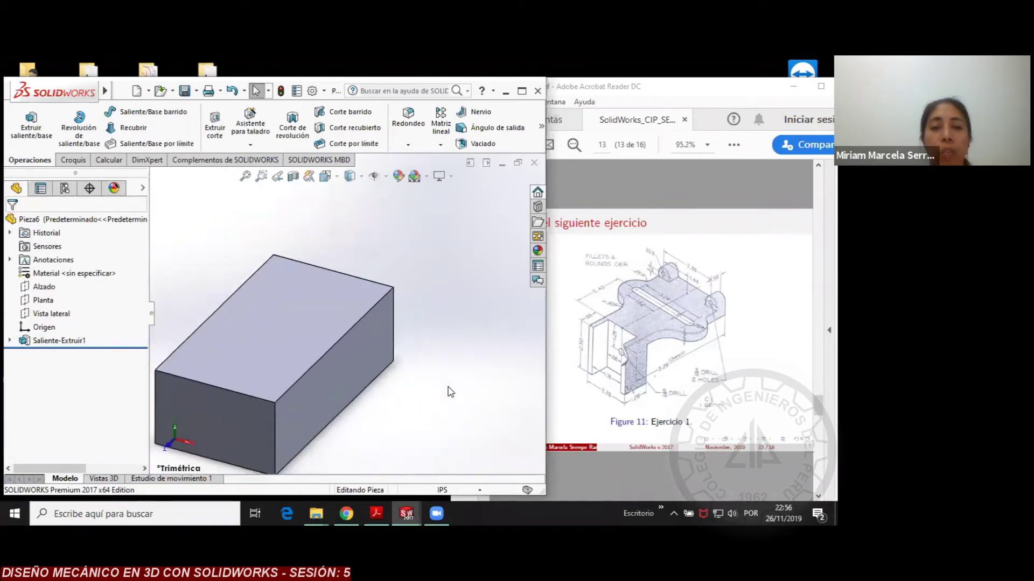
scroll(240, 350, up, 1)
scroll(202, 335, down, 3)
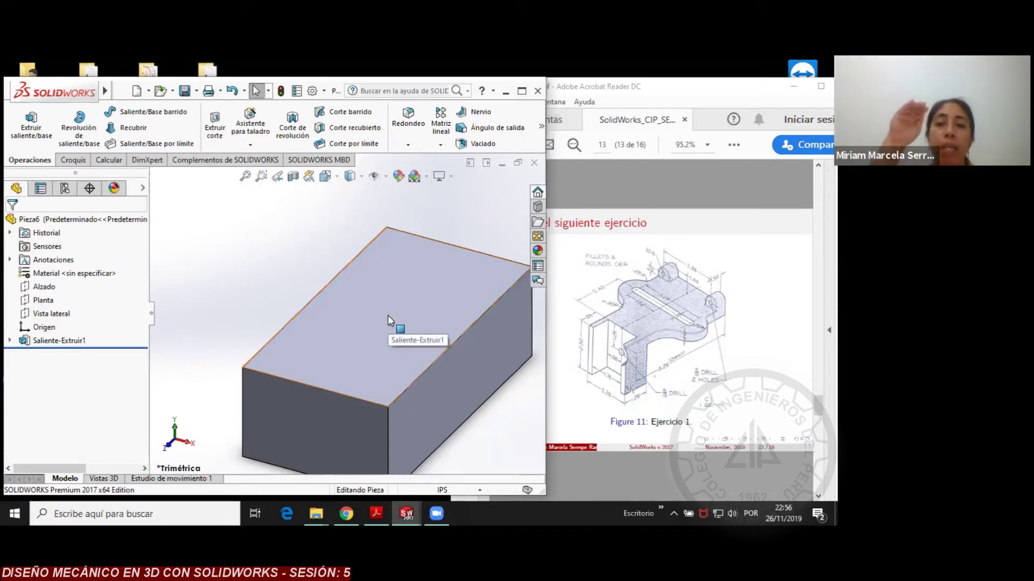
click(408, 146)
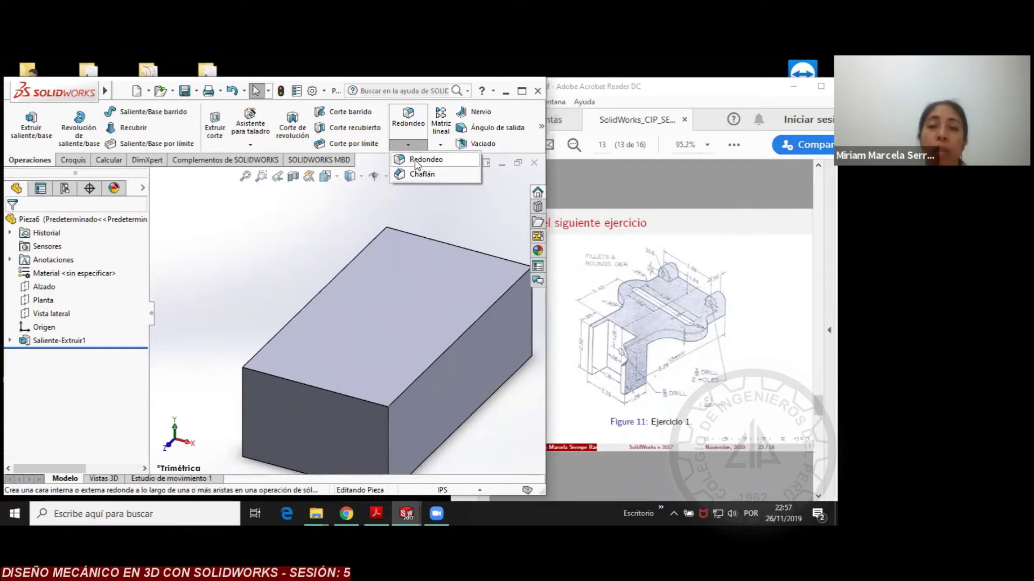
Apply a 0.10 in Redondeo to the top face and right side face edges
click(416, 161)
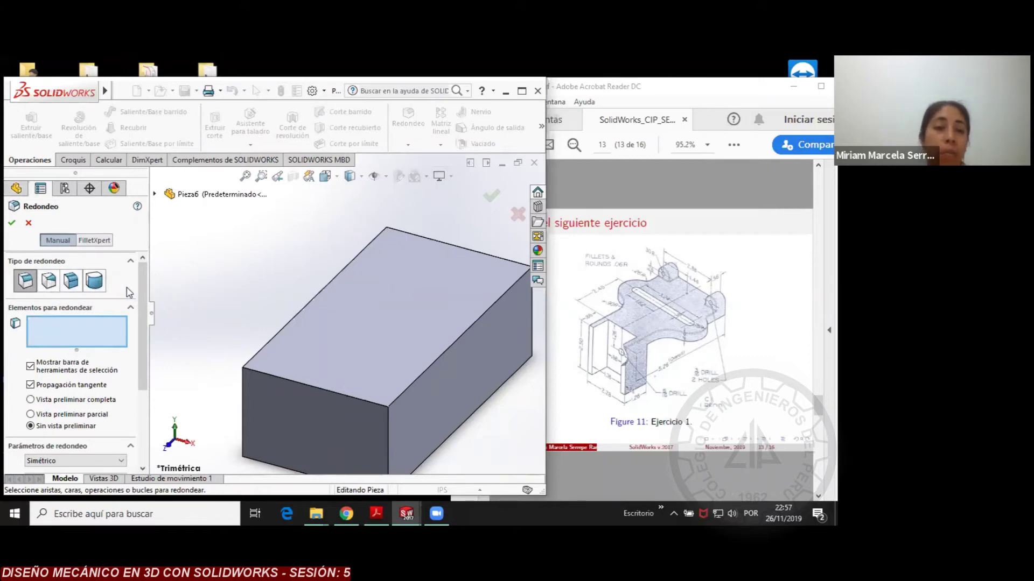
drag(146, 297, 146, 315)
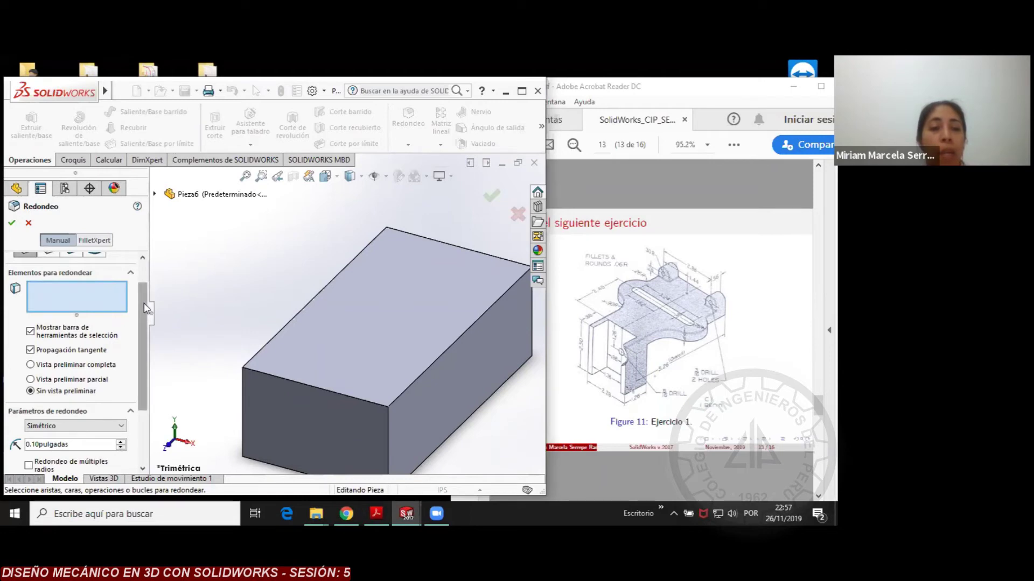
scroll(141, 312, up, 1)
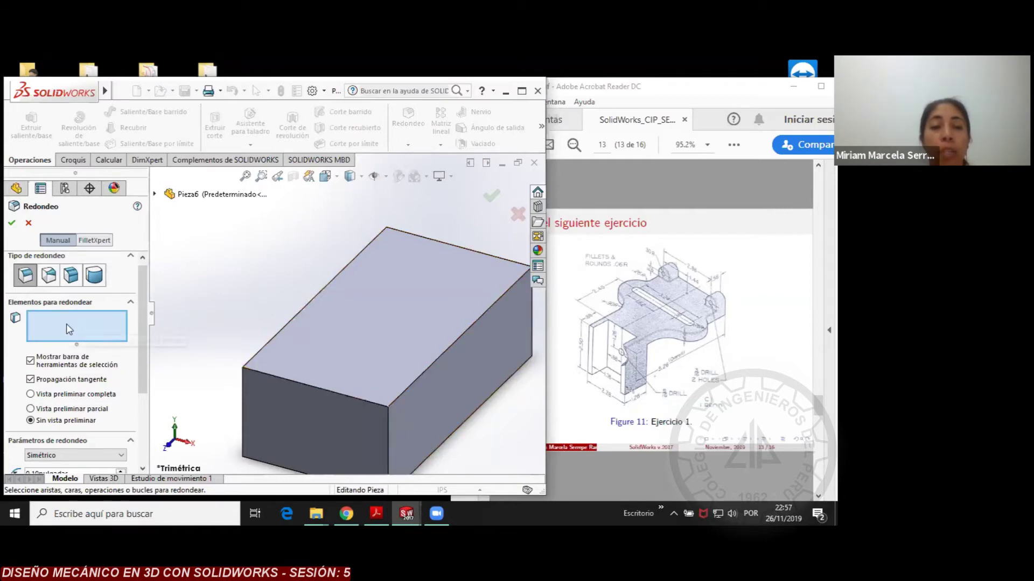
click(414, 337)
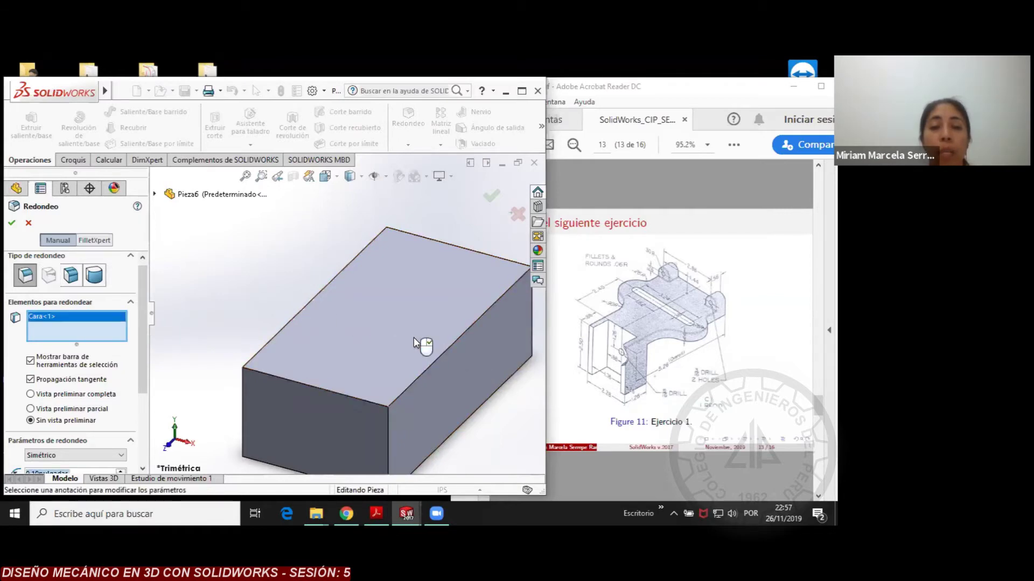
click(449, 371)
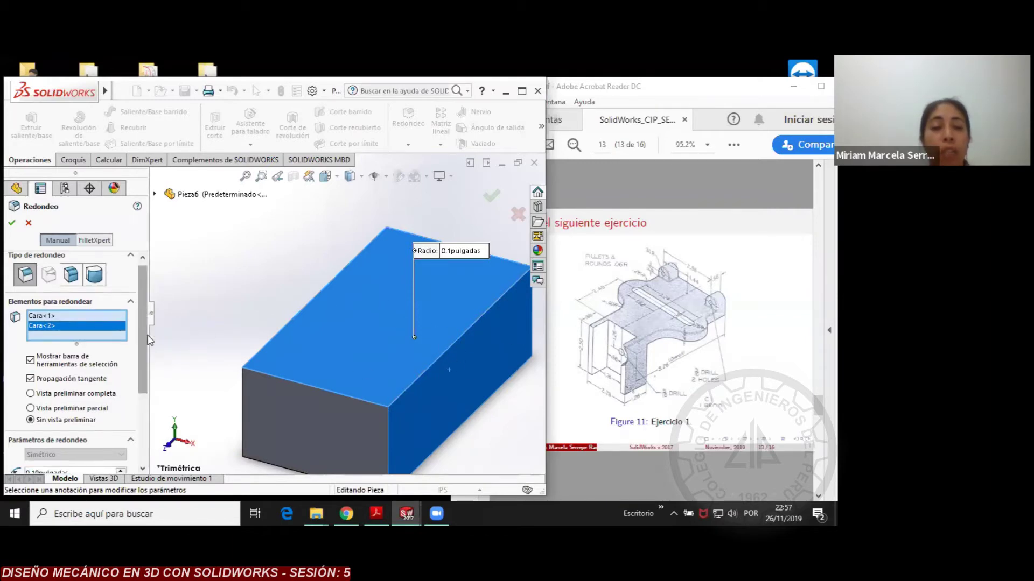
scroll(70, 345, down, 3)
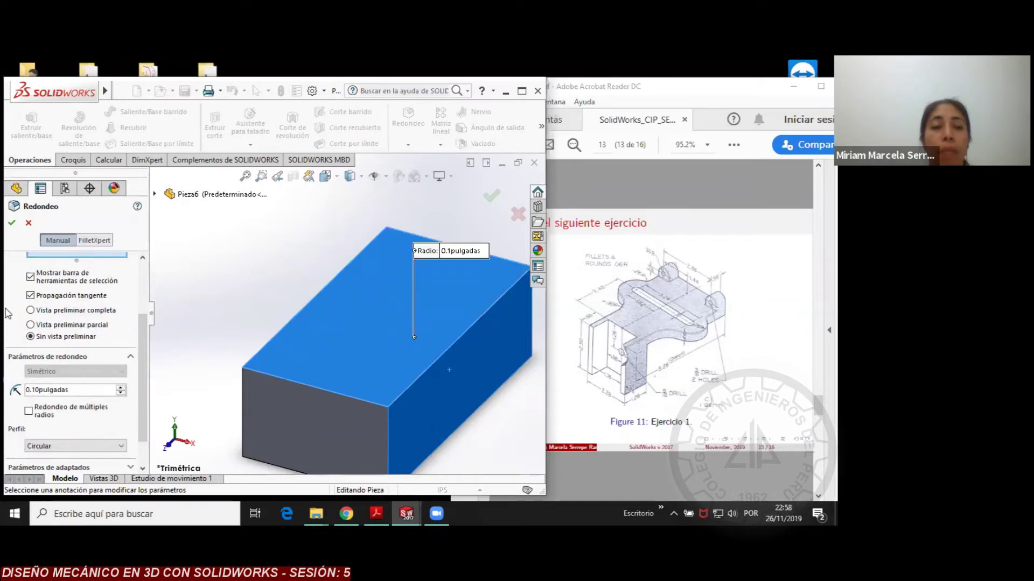
key(Return)
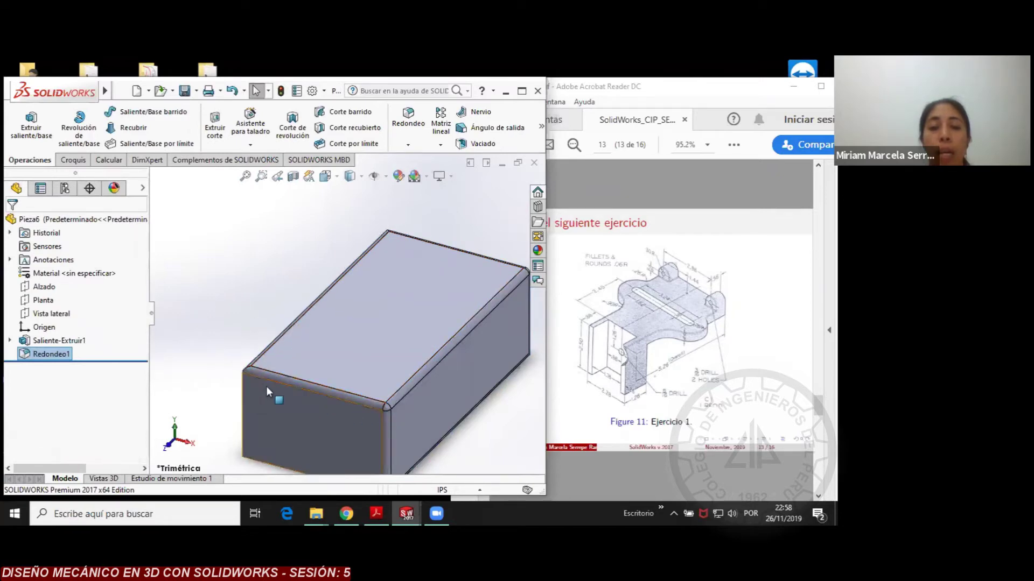
Rotate the block to inspect Redondeo1, then undo the fillet
click(247, 276)
key(Left)
key(Left)
key(Left)
key(Left)
key(Left)
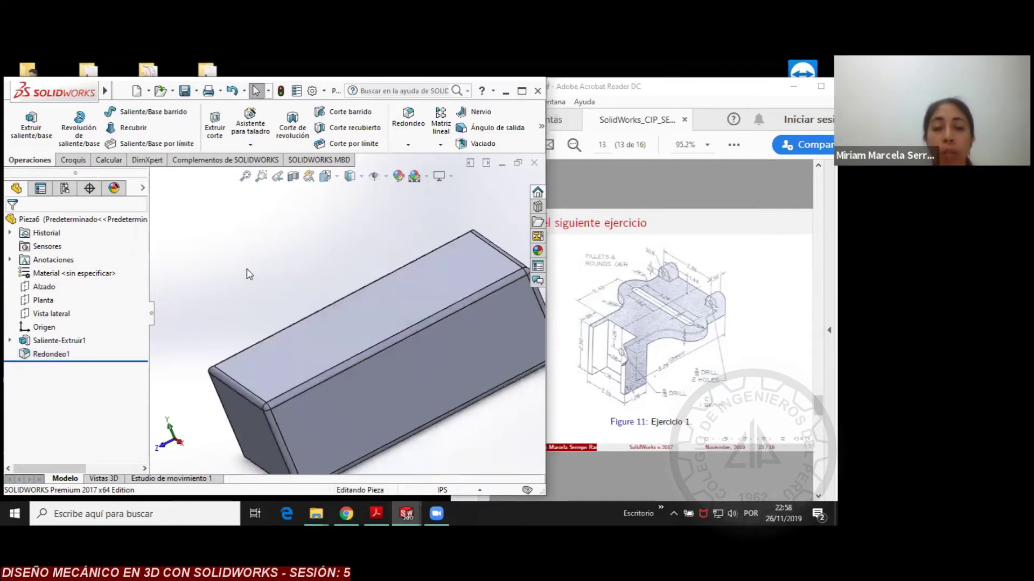
key(Left)
key(Left)
key(Left)
key(Left)
key(Left)
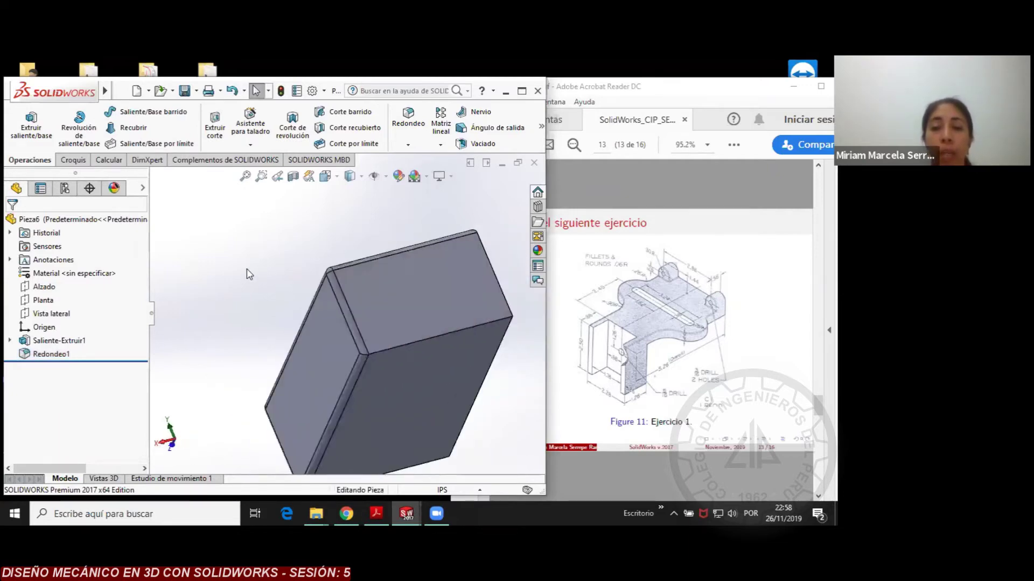
key(Left)
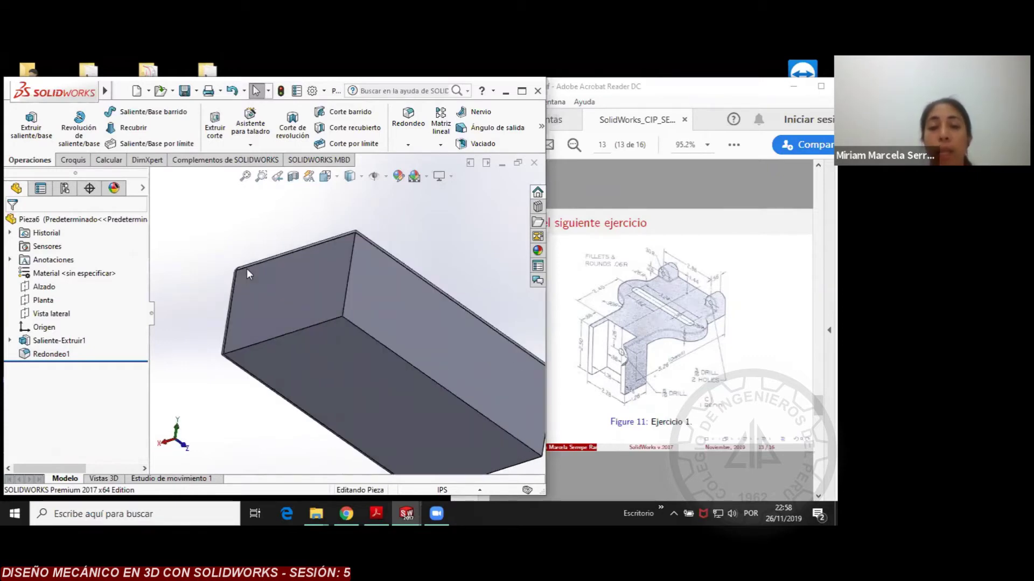
key(Down)
key(Down)
key(Down)
key(Down)
key(Down)
key(Down)
key(Down)
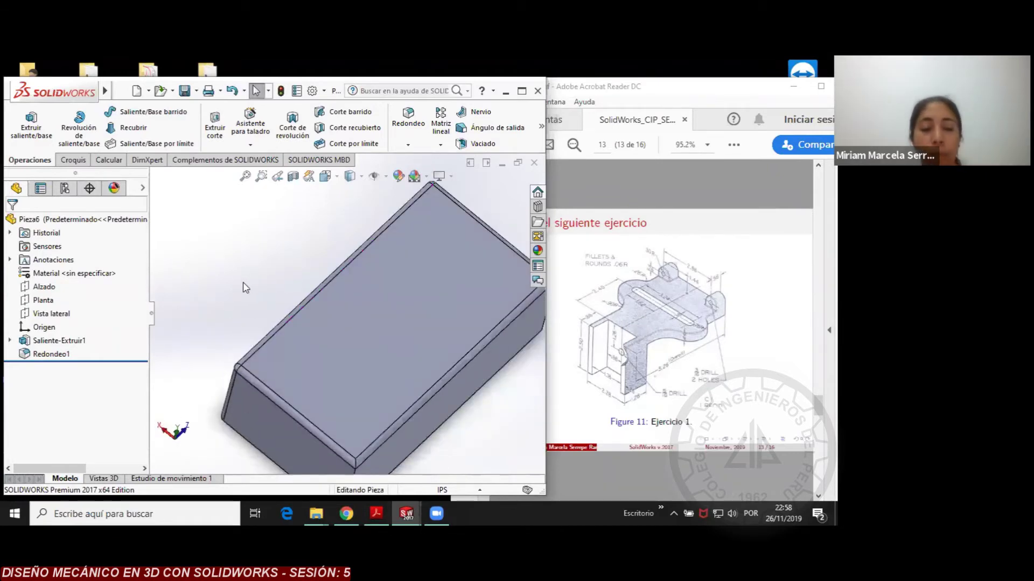
key(ctrl+z)
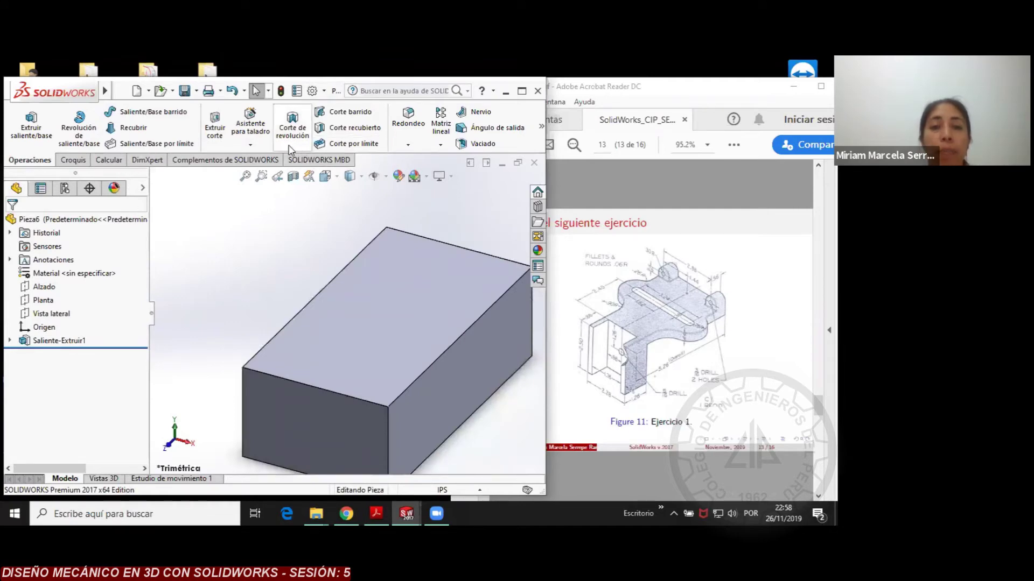
Fillet one top edge of the block, creating Redondeo2
click(409, 115)
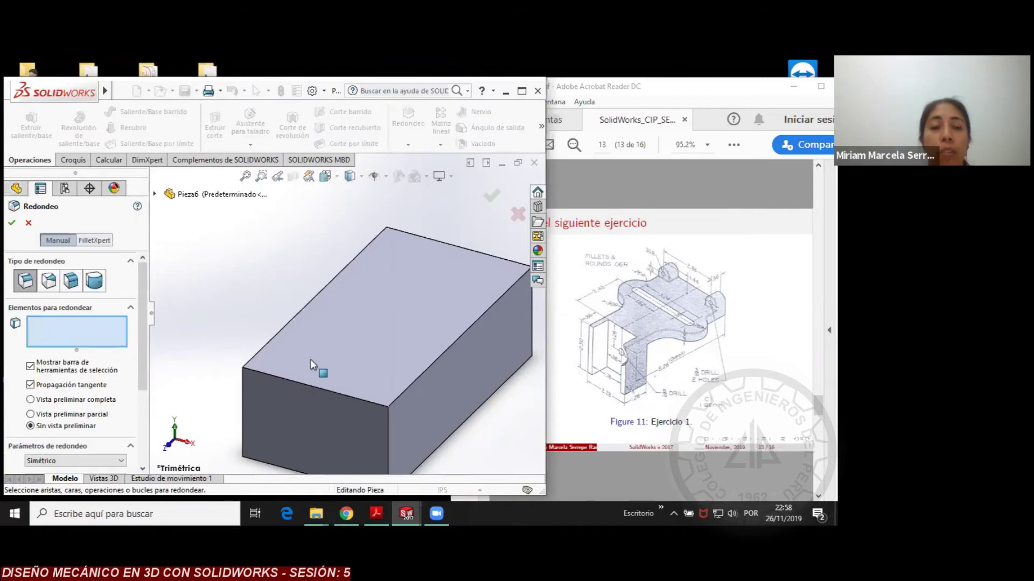
click(434, 363)
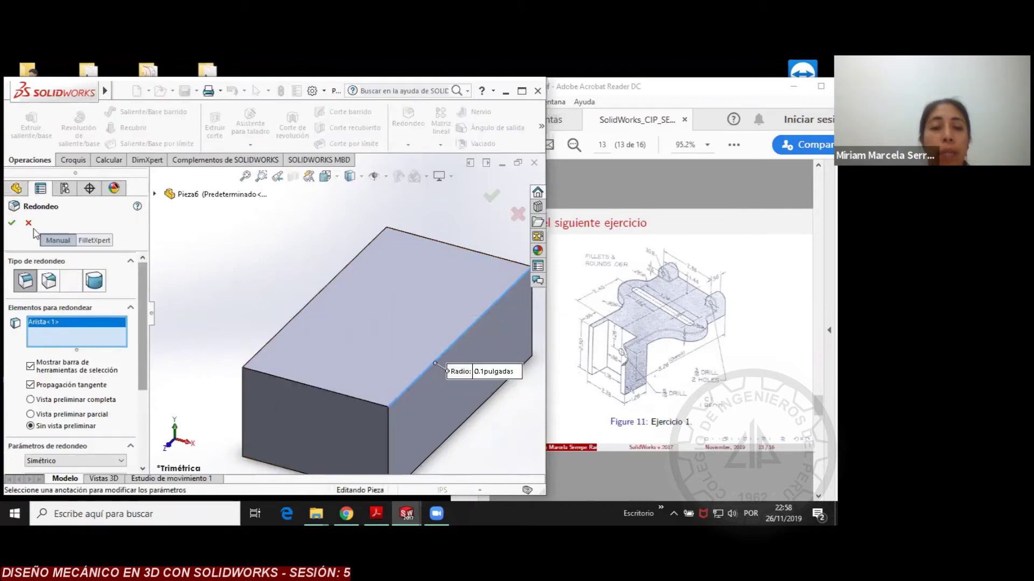
click(12, 223)
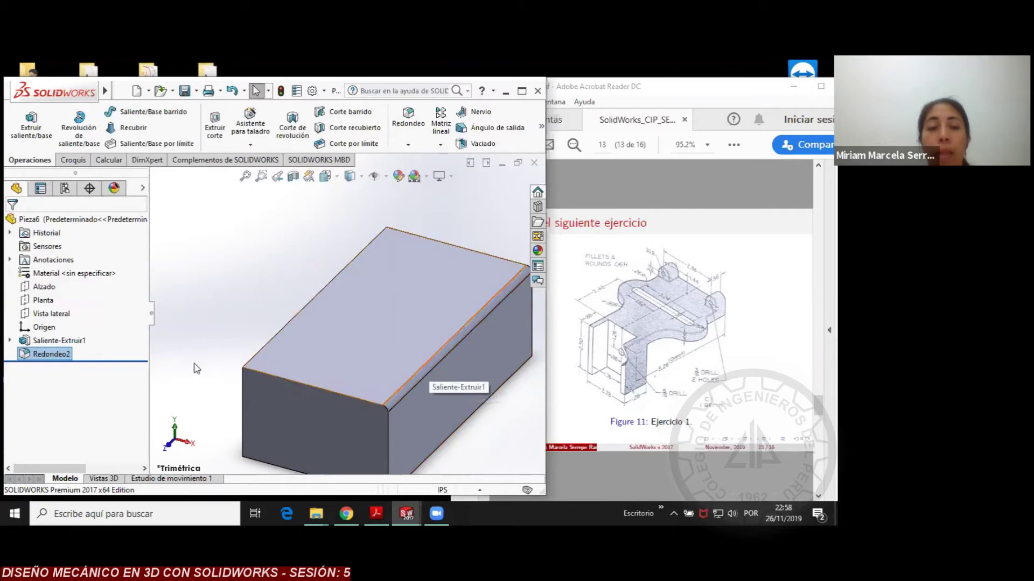
Edit Redondeo2 to also round the front, left and back top edges at 0.10 in
right_click(45, 359)
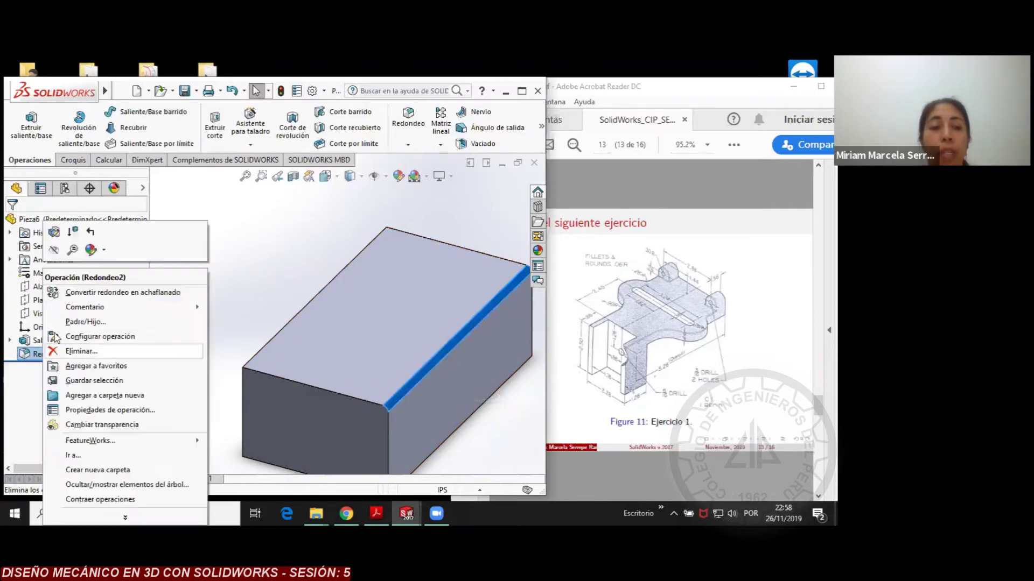
click(51, 237)
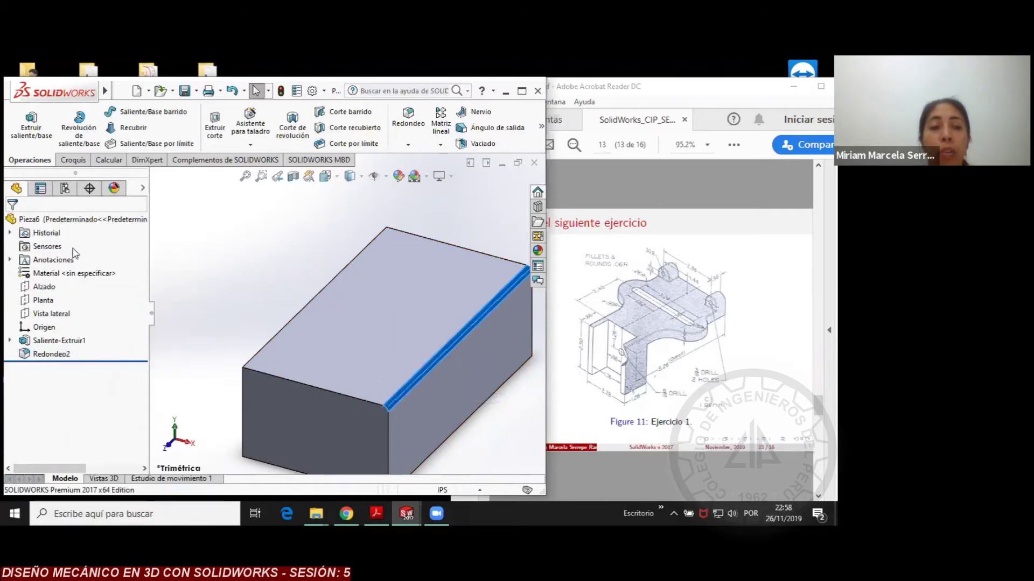
click(325, 384)
click(290, 323)
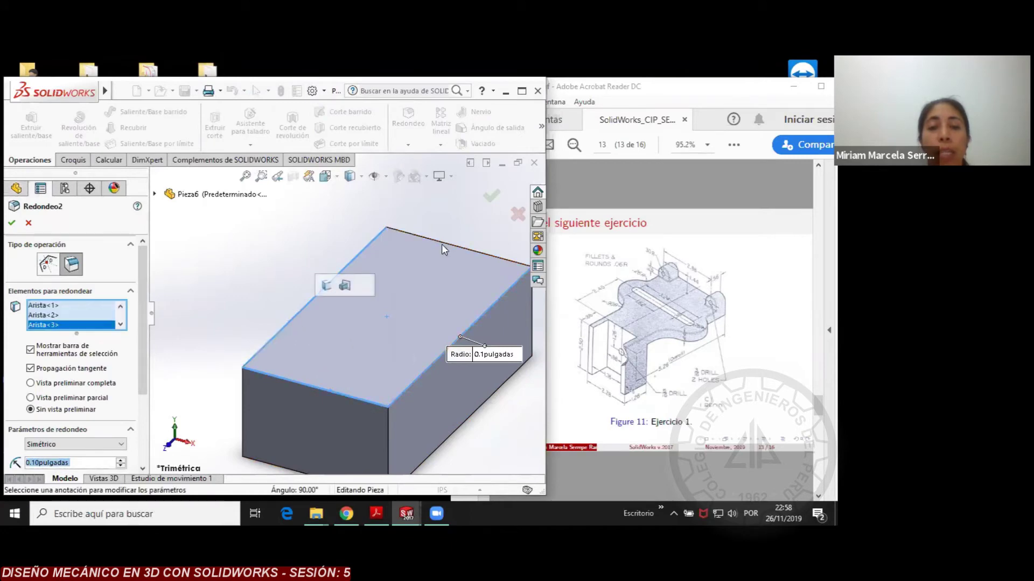
click(451, 243)
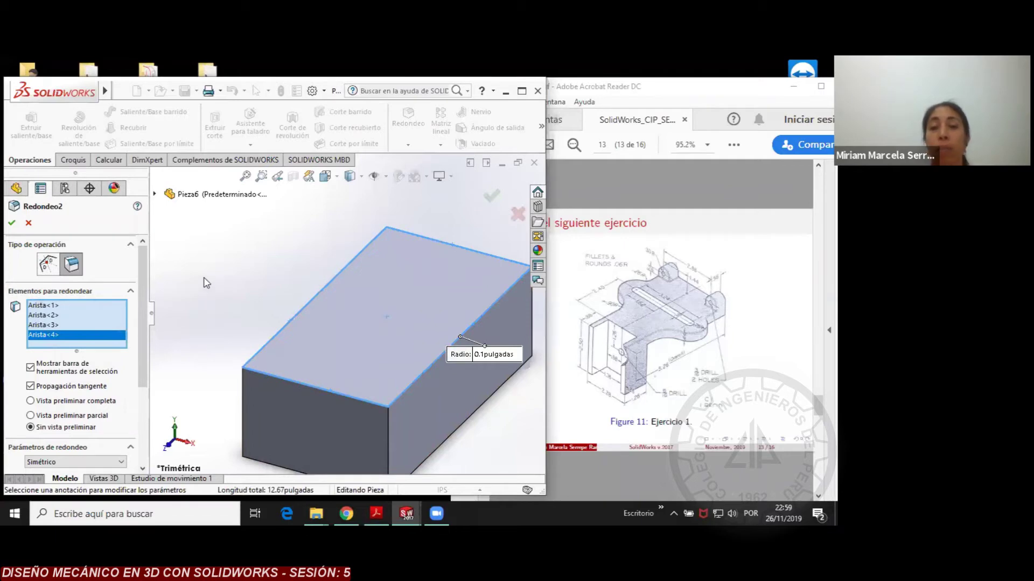
scroll(242, 289, down, 2)
scroll(253, 294, up, 2)
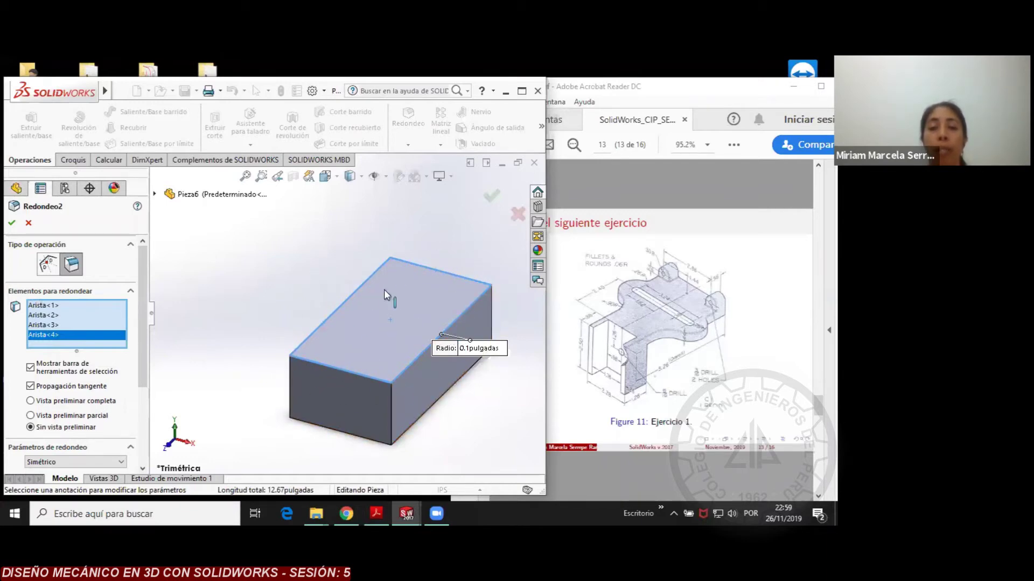
click(12, 226)
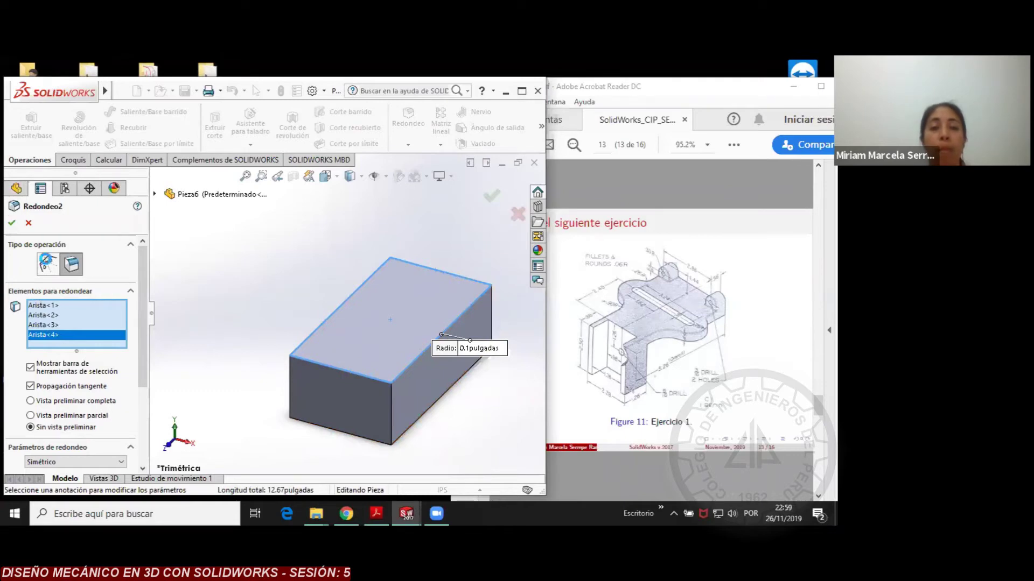
click(247, 299)
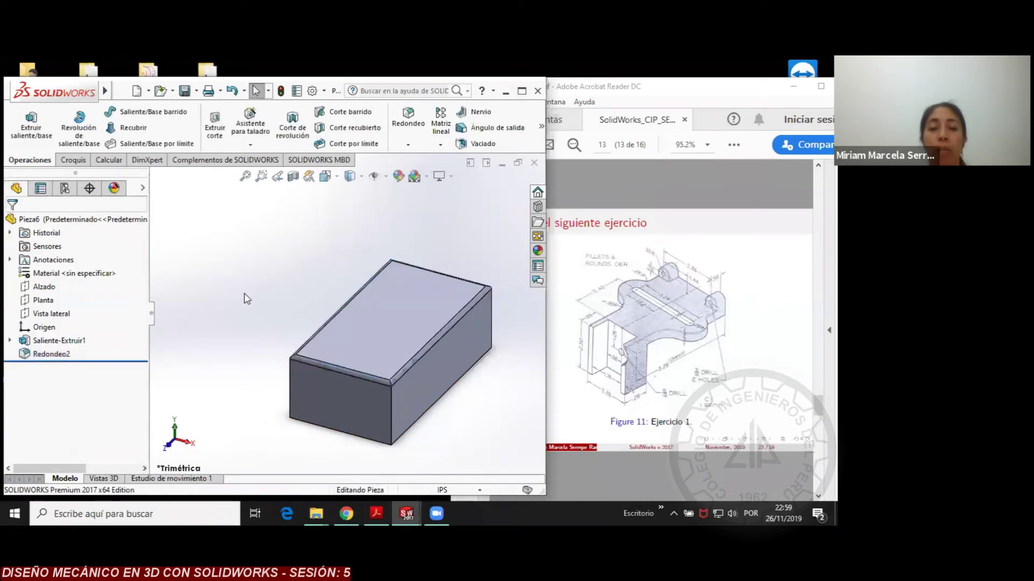
key(Up)
key(Up)
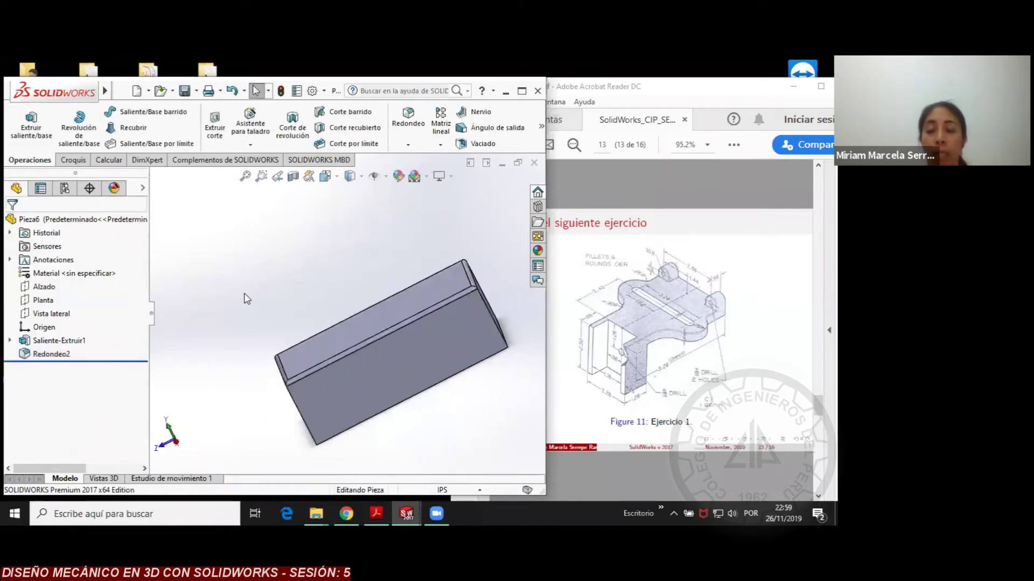
key(Left)
key(Left)
key(Left)
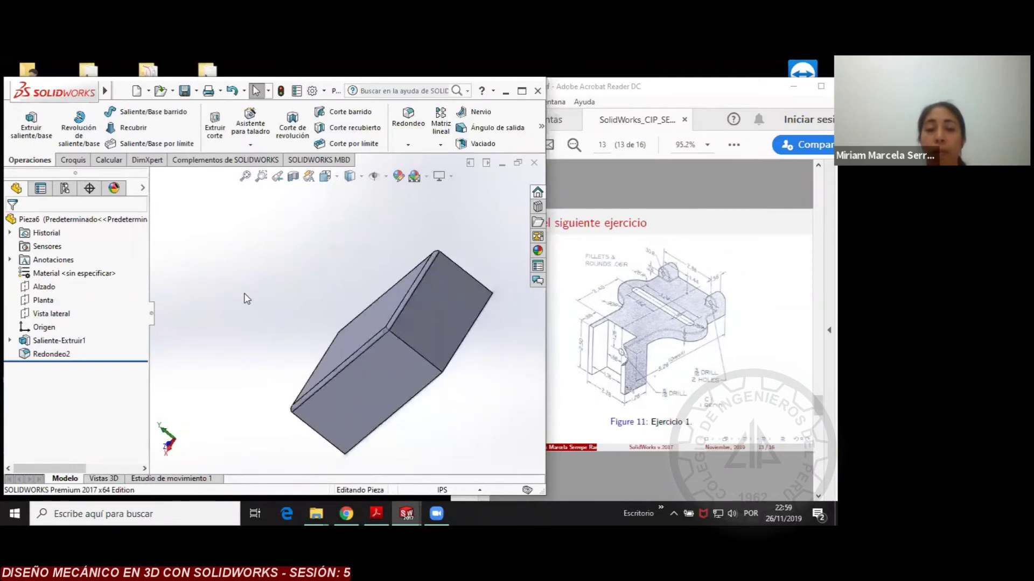
key(Up)
key(Up)
key(Up)
key(Up)
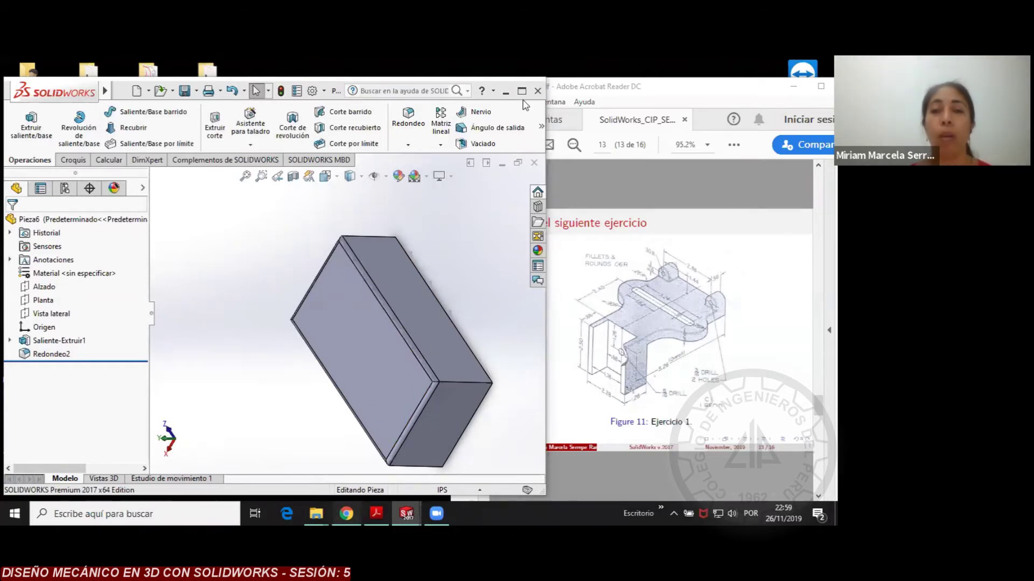
key(alt+Tab)
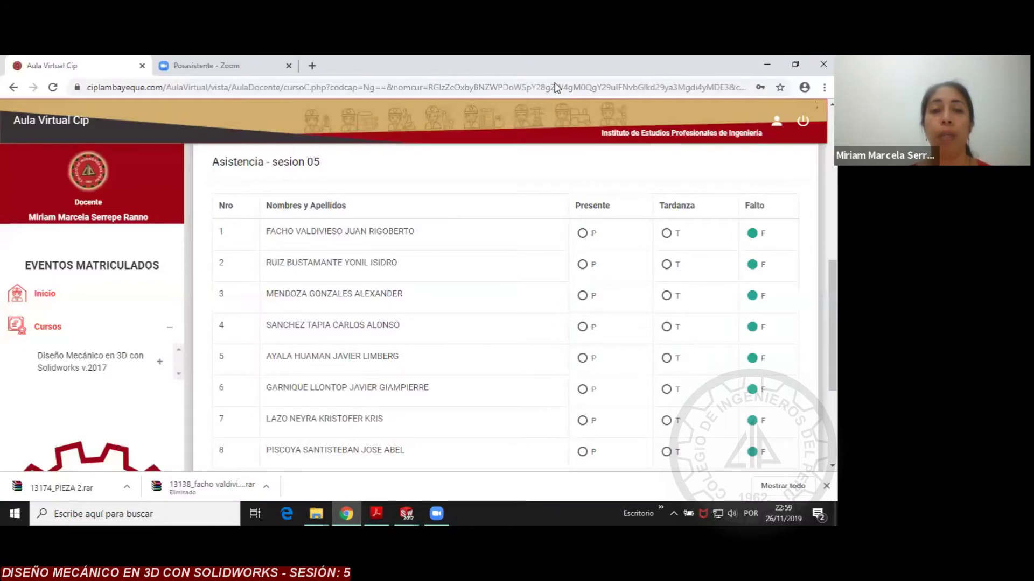
Restore and maximize the Chrome window, then scroll up to the session cards
double_click(328, 69)
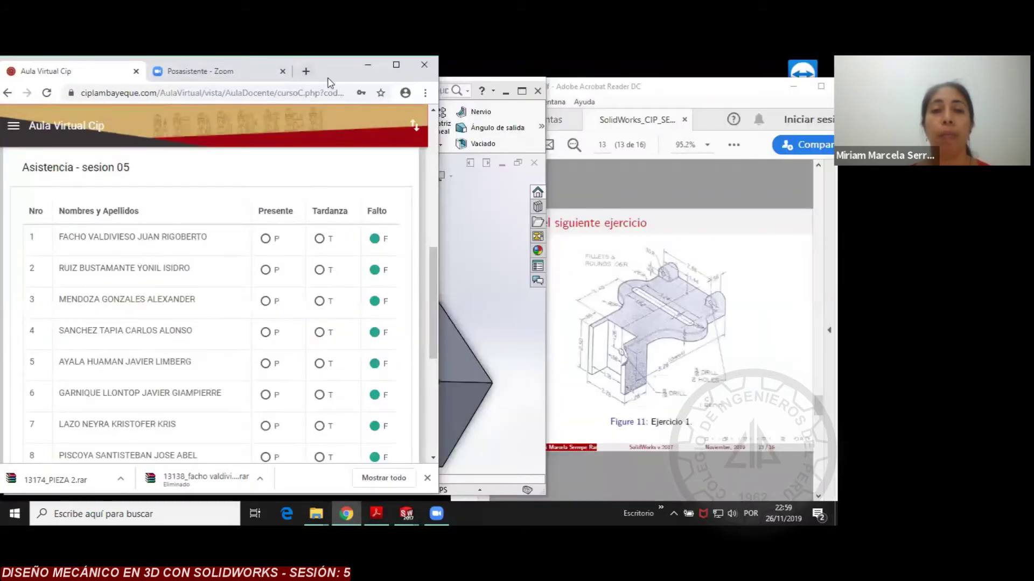
key(super+Up)
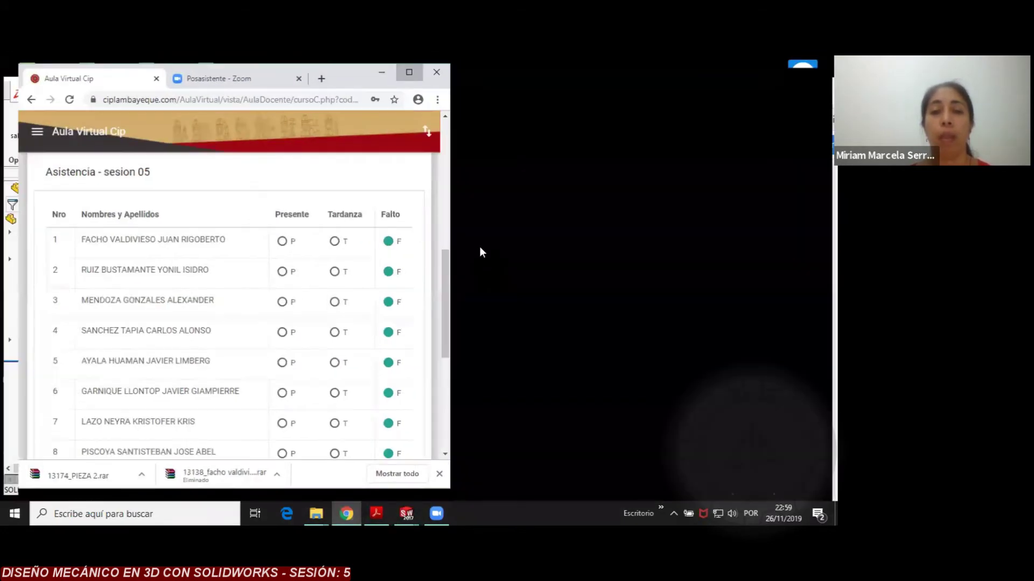
scroll(481, 252, up, 5)
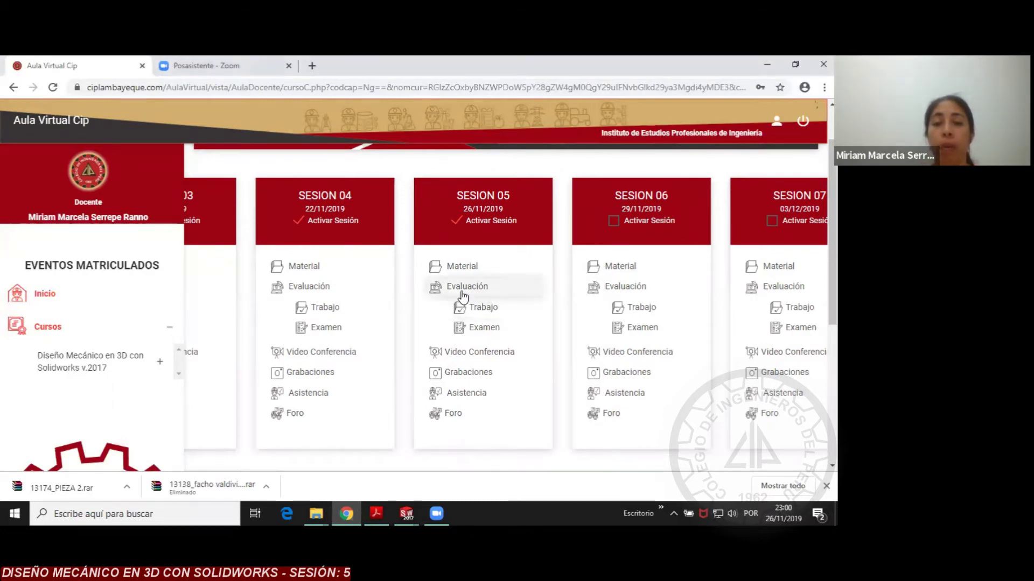
Go to the SESION 05 Trabajo list and choose Agregar Nuevo Trabajo
click(484, 304)
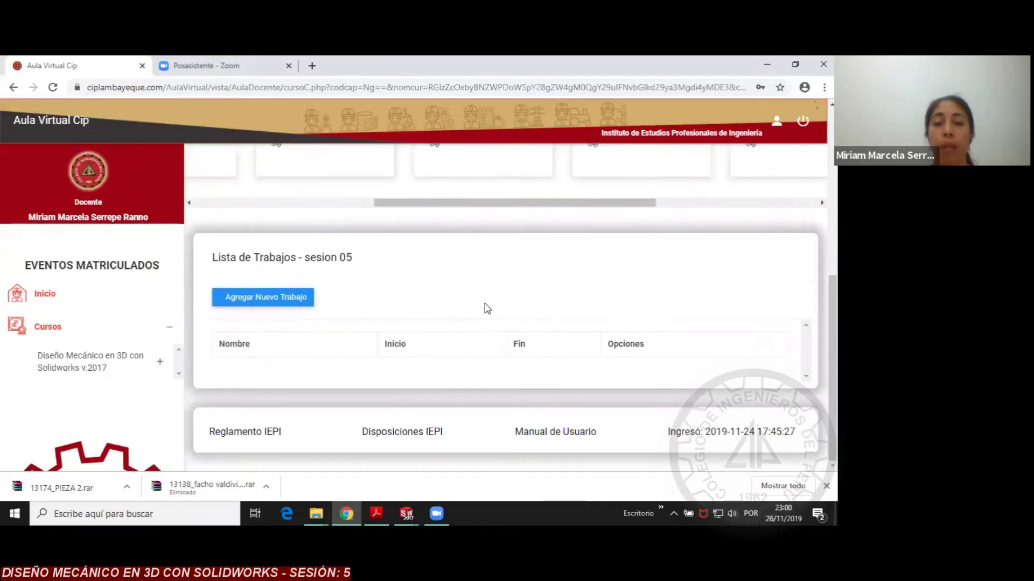
click(265, 295)
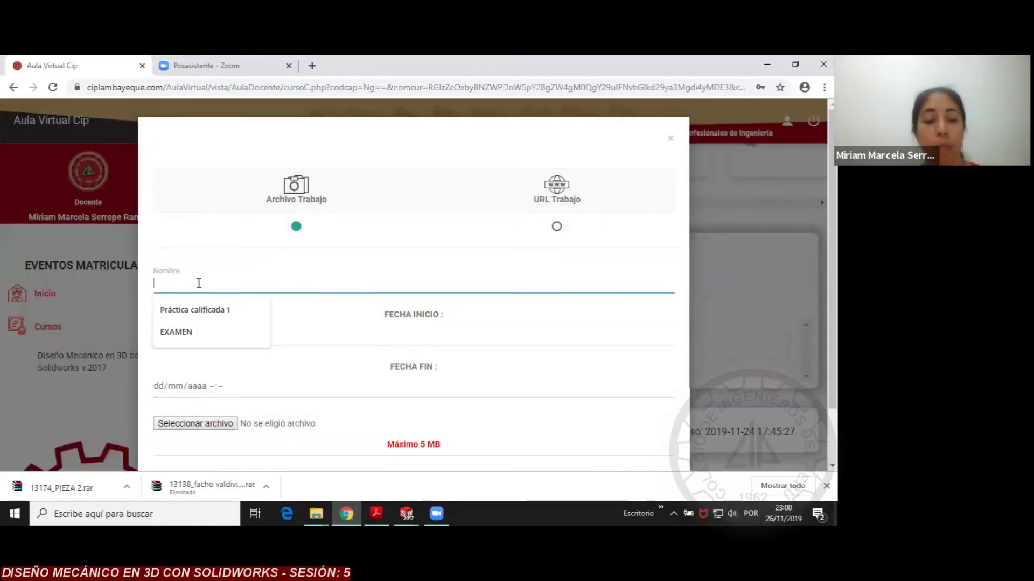
Name the assignment 'EJERCICIO 1' with a start of 26/11/2019 at 21:00
text(EJER)
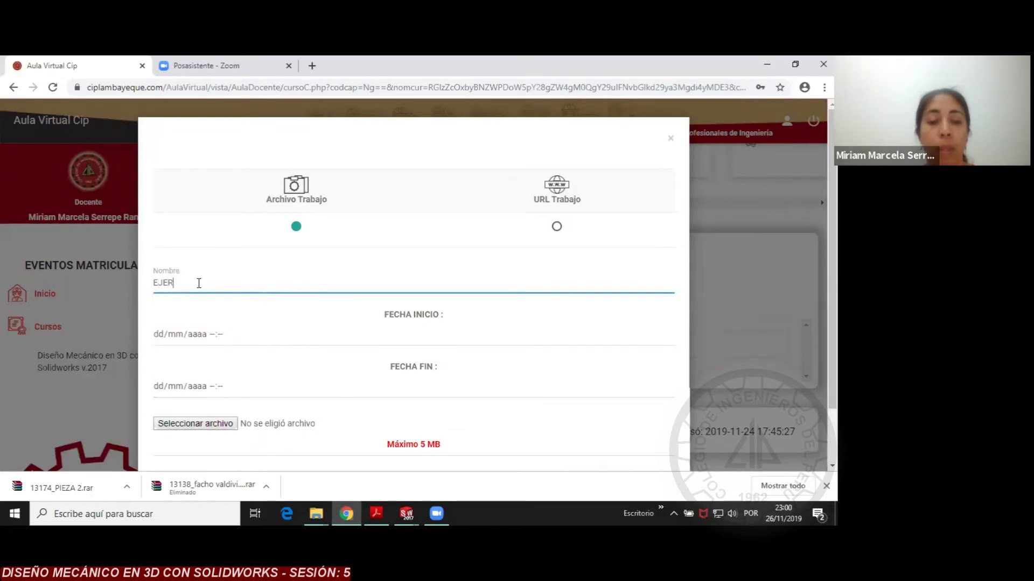
text(CICIO 1)
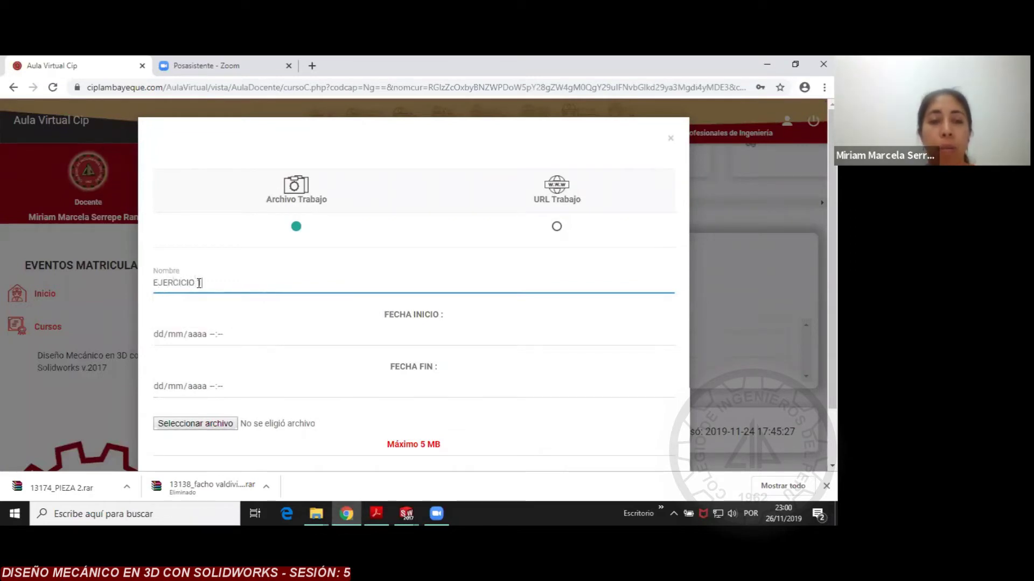
click(160, 335)
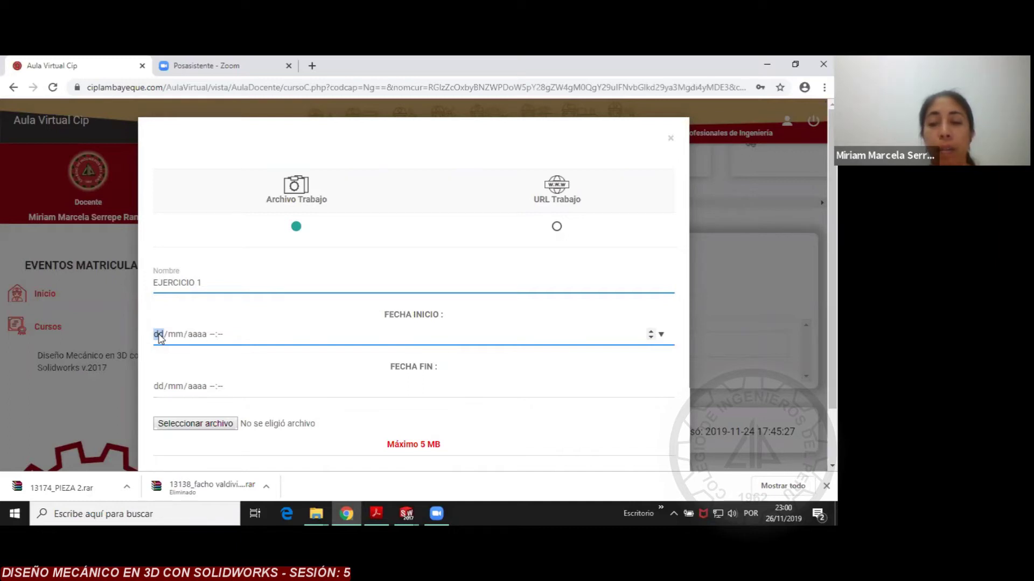
text(21/mm/aaaa --:--)
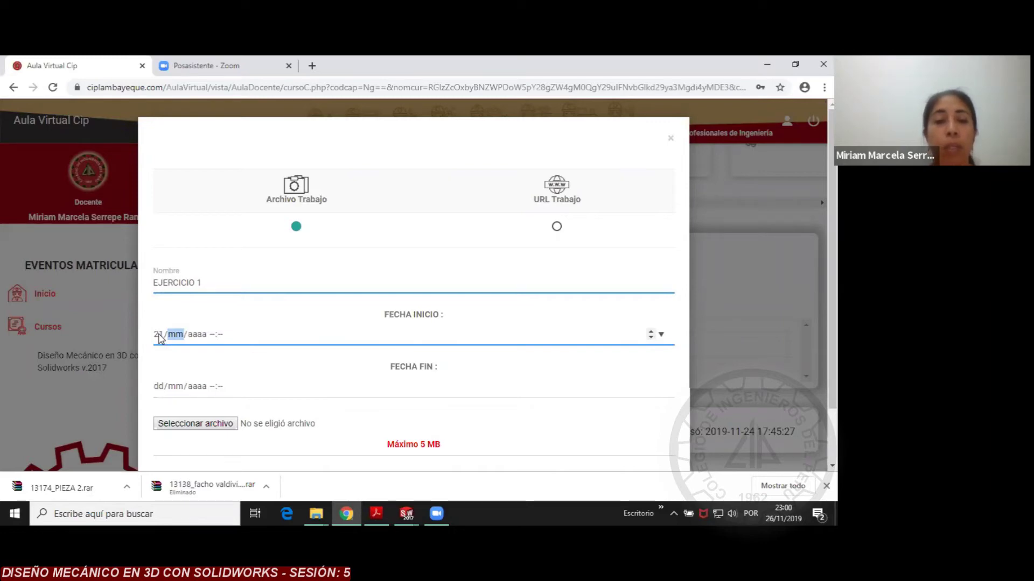
click(159, 335)
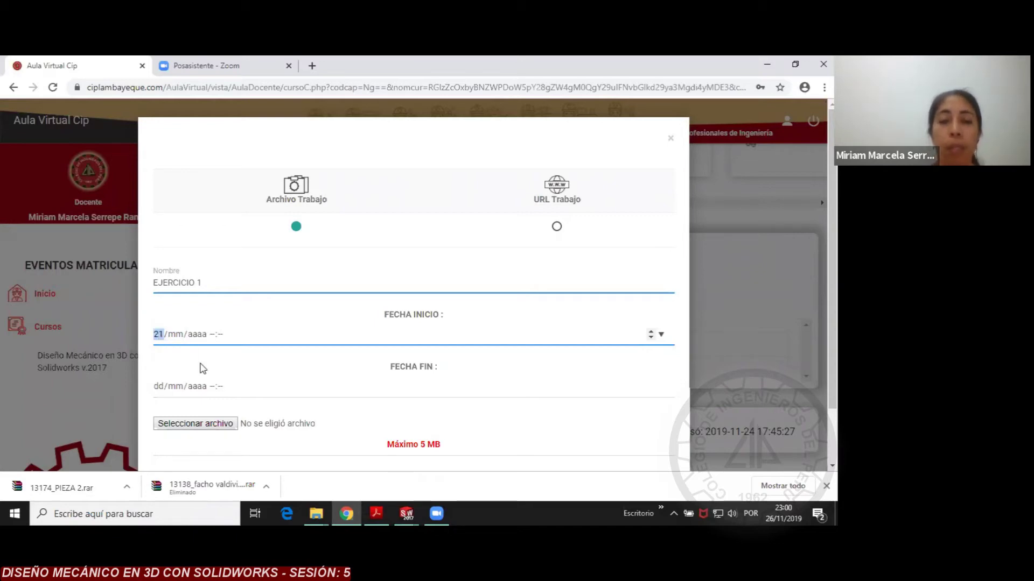
text(26/)
text(11/2019)
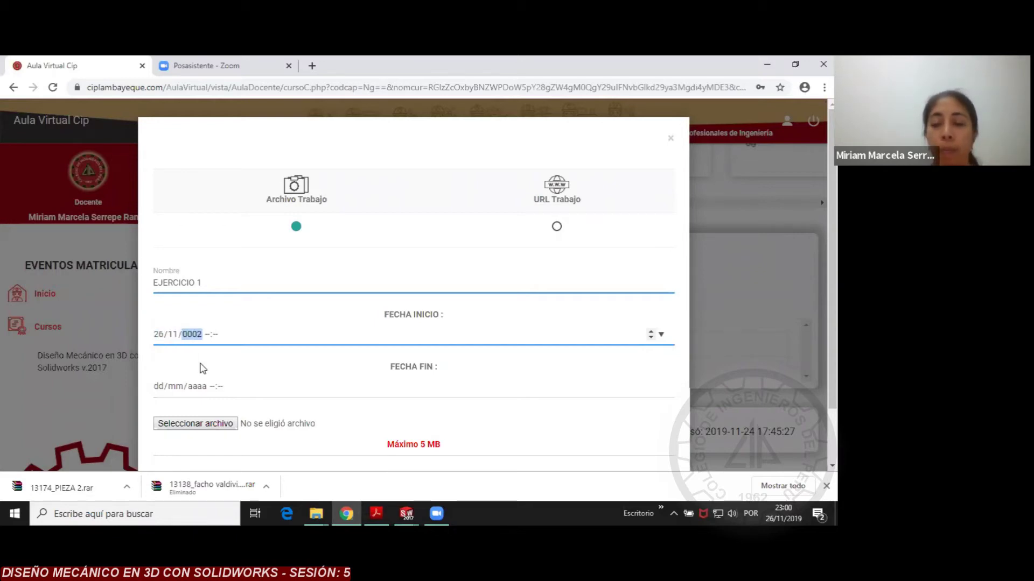
click(207, 334)
text(2100)
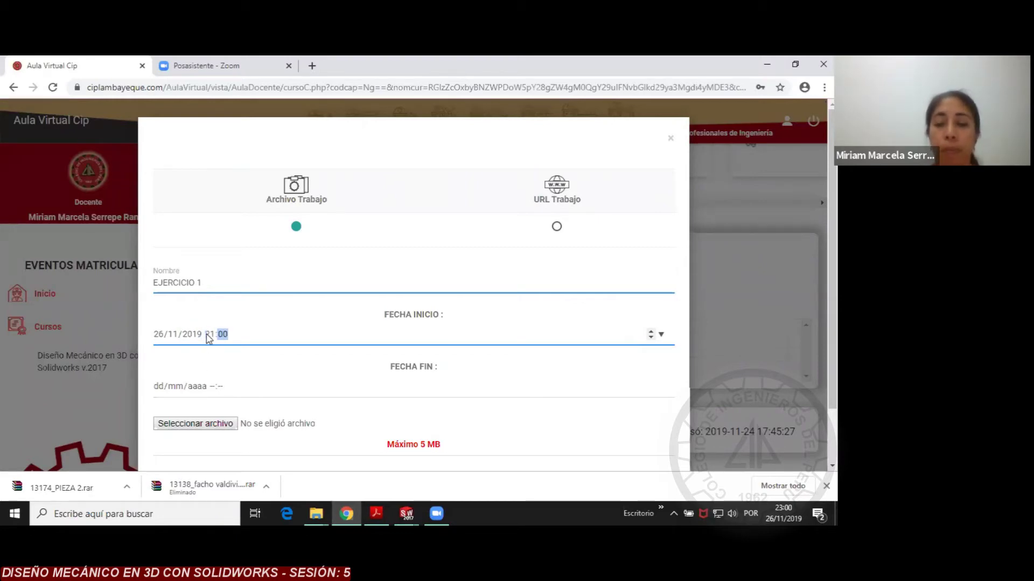
Set the end to 26/11/2019 at 22:30 and bring up Seleccionar archivo
click(157, 387)
text(26/11/2019)
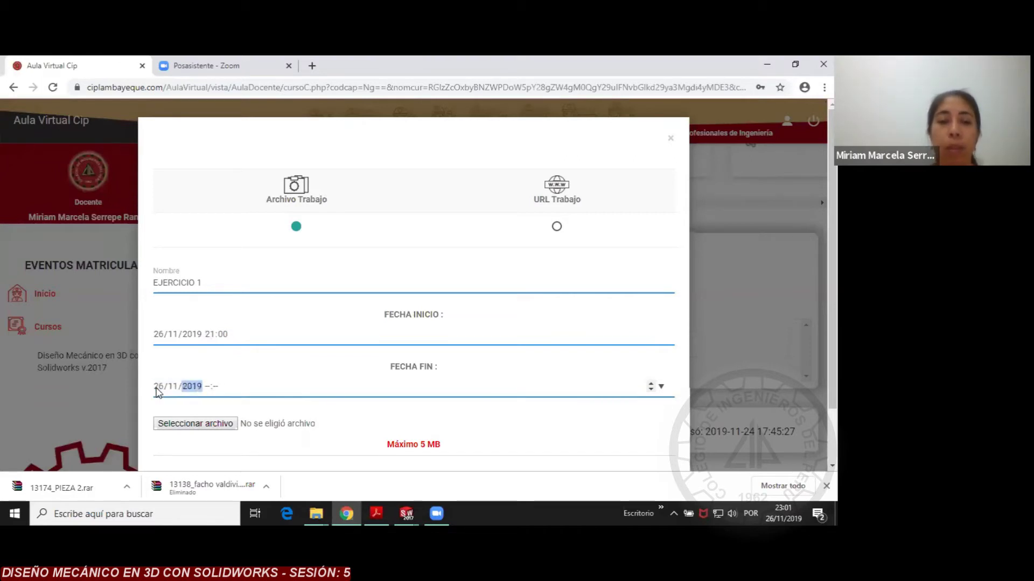
click(208, 386)
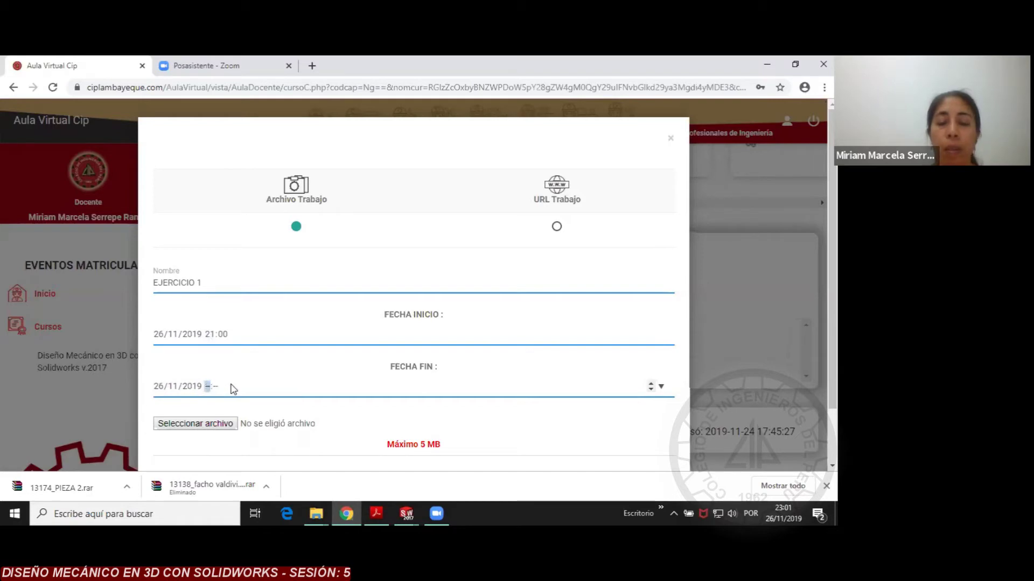
text(2230)
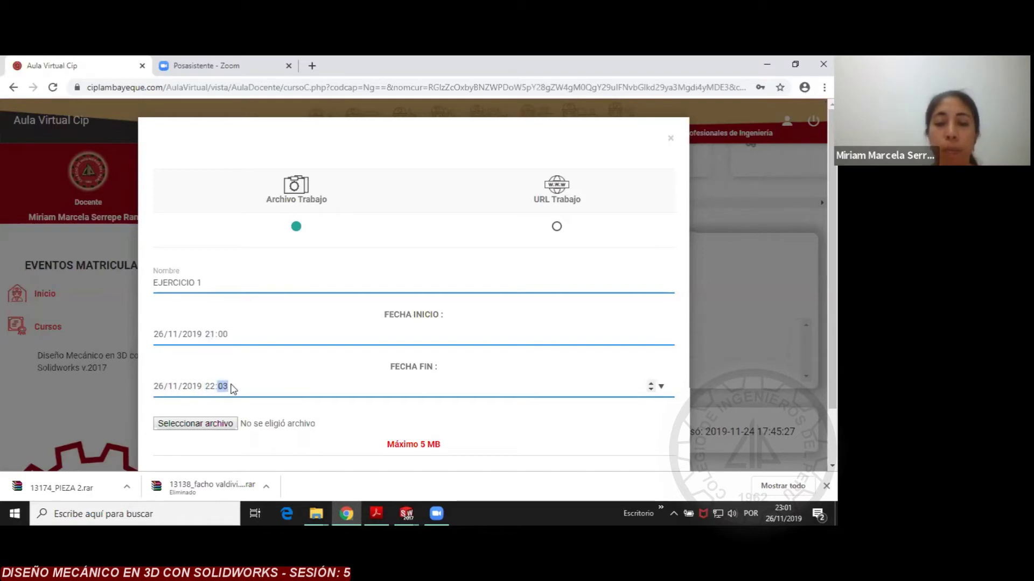
click(487, 134)
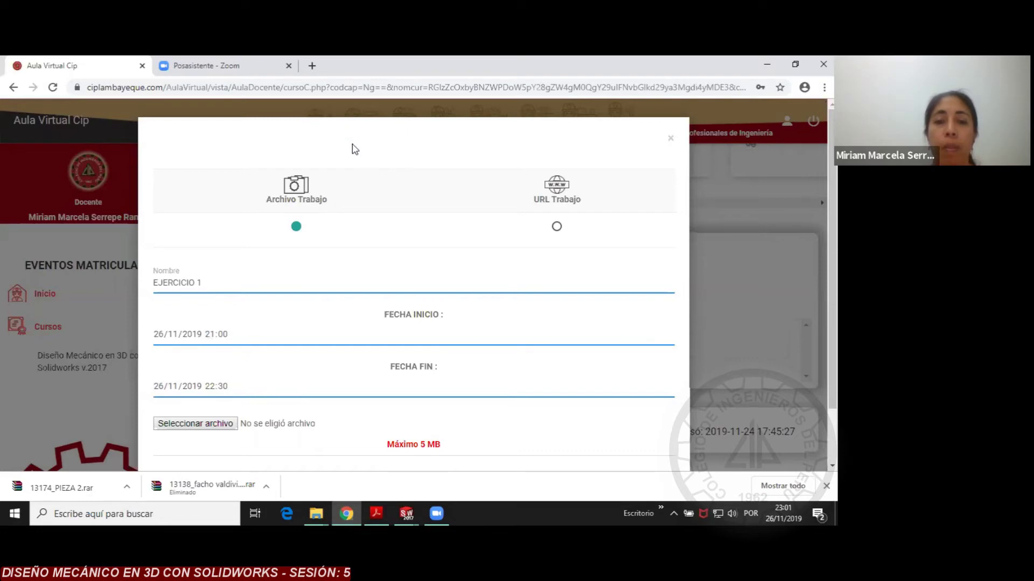
click(214, 424)
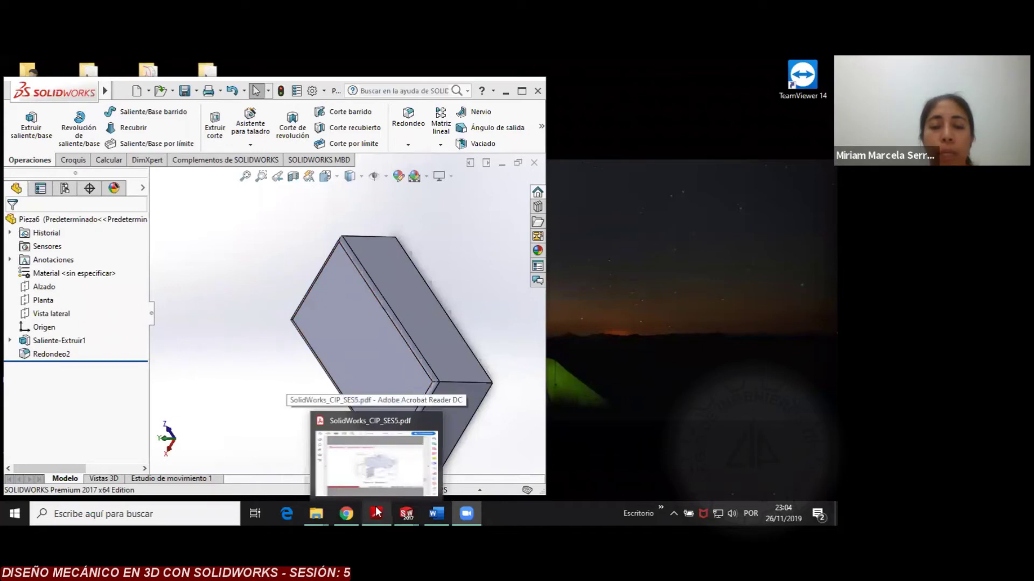
Bring the Chrome Aula Virtual page back to the front from the taskbar
click(347, 513)
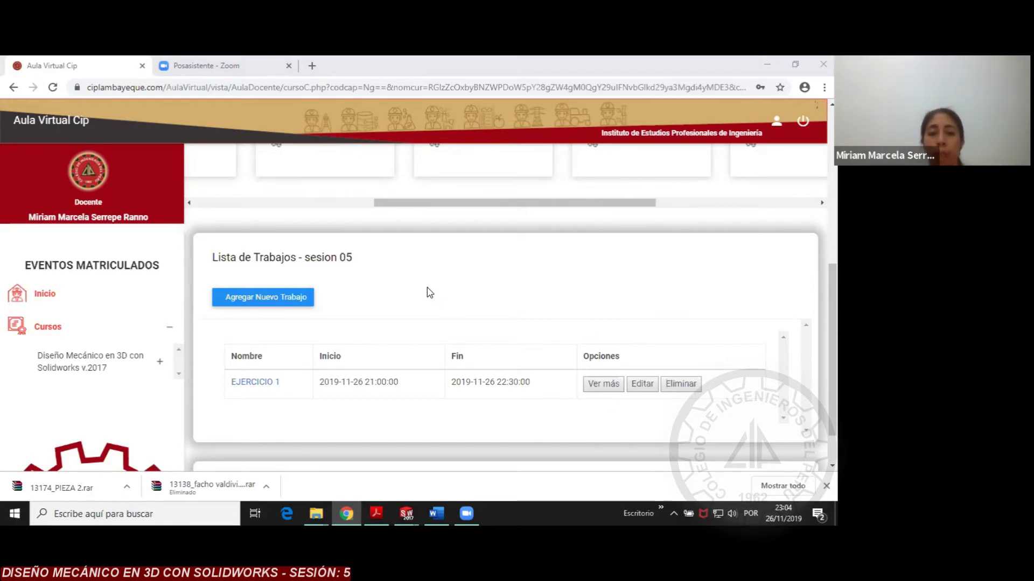
Open Asistencia from the SESION 05 card to show the 'Asistencia - sesion 05' list
scroll(431, 293, up, 4)
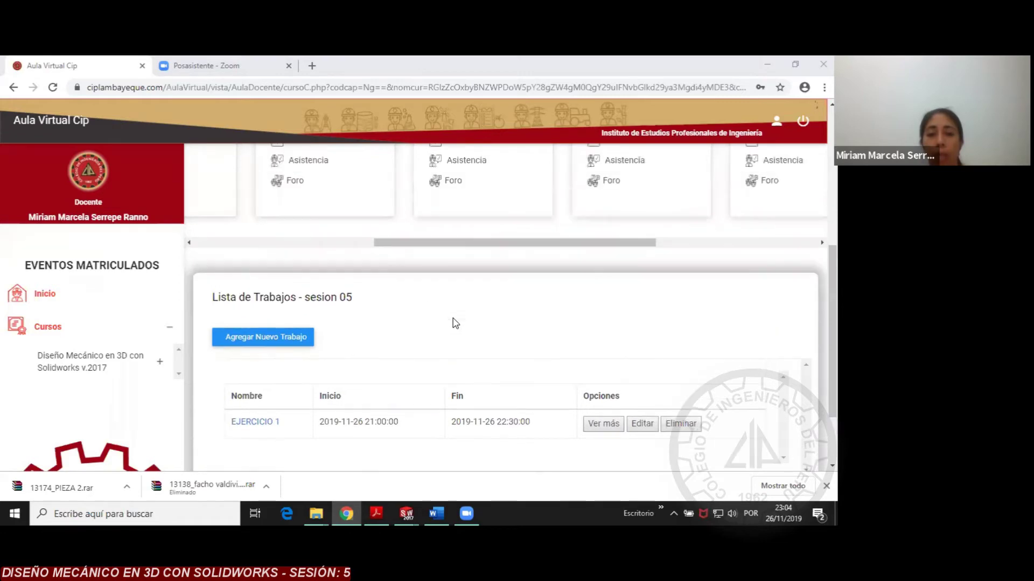
scroll(439, 236, up, 1)
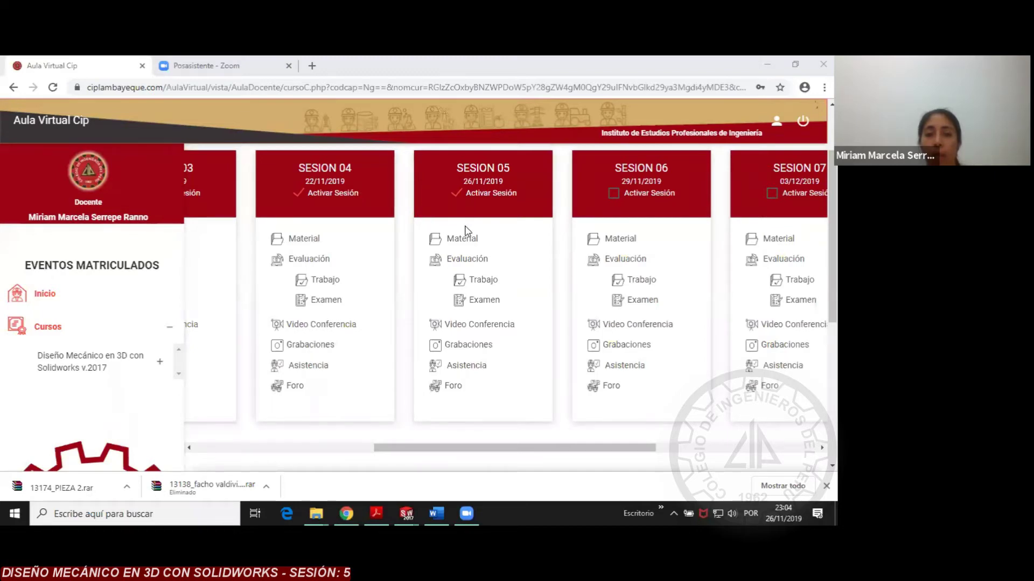
scroll(466, 237, down, 2)
scroll(466, 237, down, 2)
scroll(463, 232, up, 4)
click(464, 365)
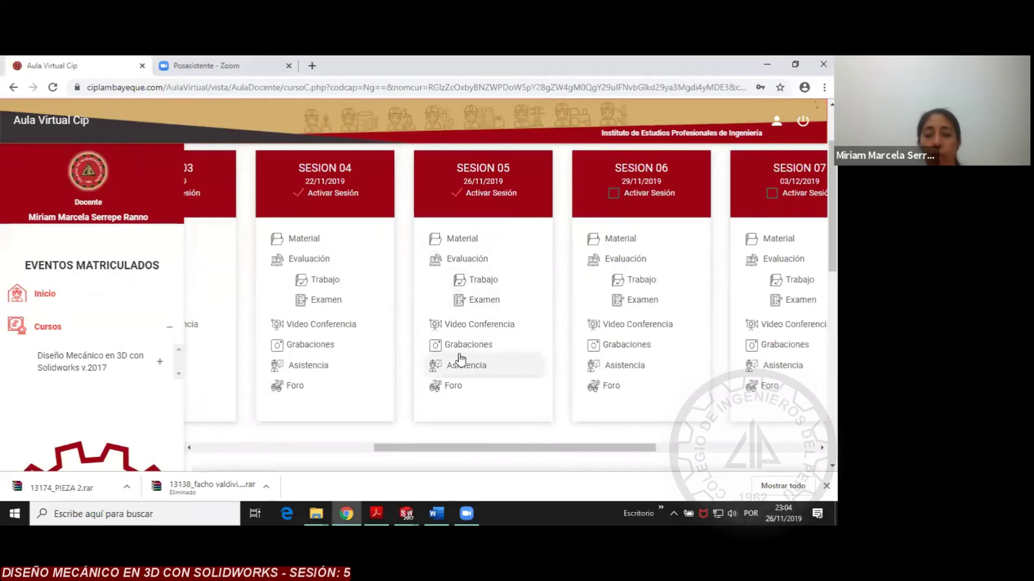
scroll(525, 260, down, 7)
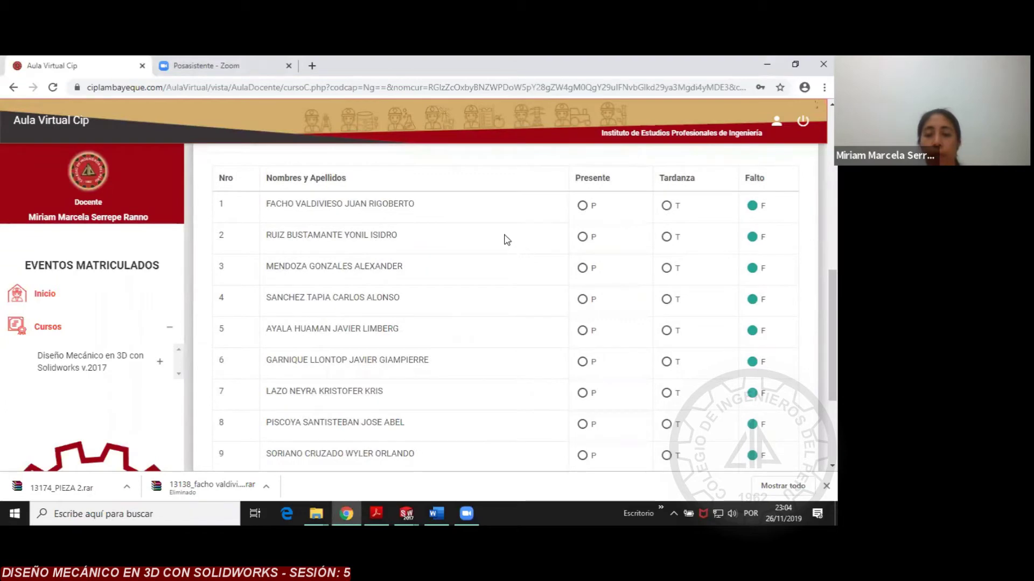
Mark students 1, 3, 4 and 6 as Presente in the session 05 attendance list
click(583, 206)
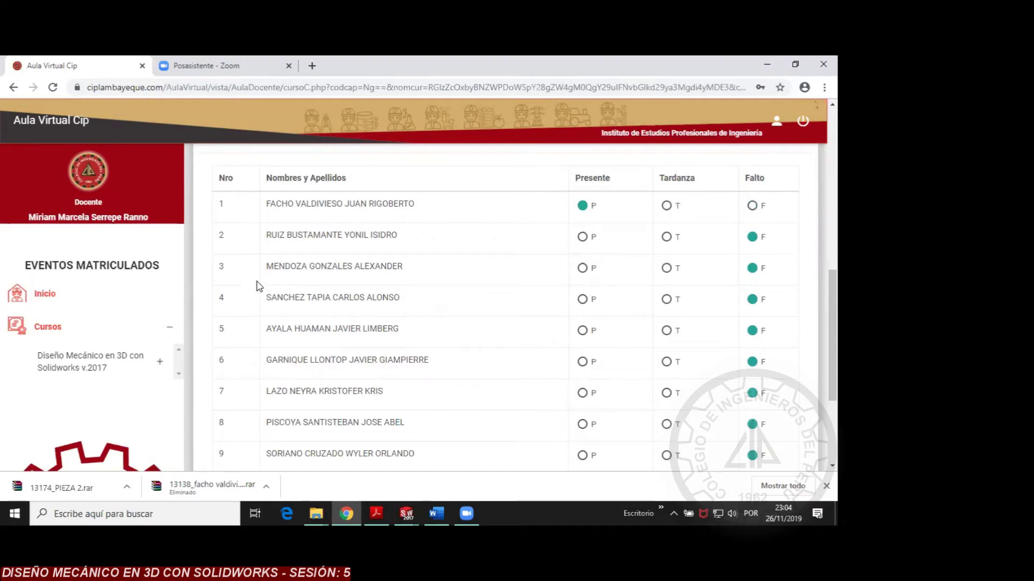
key(super+Down)
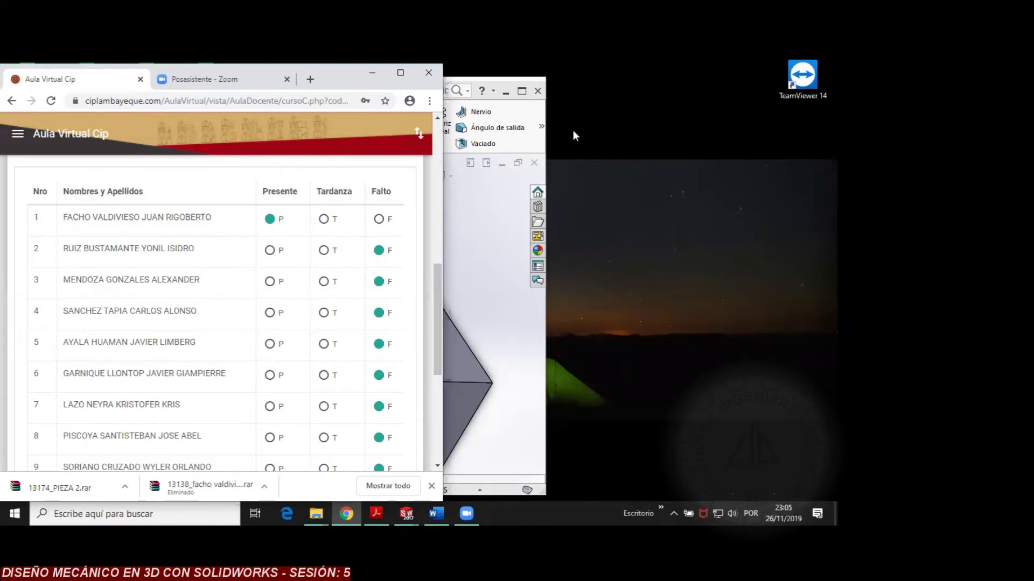
click(270, 283)
click(270, 314)
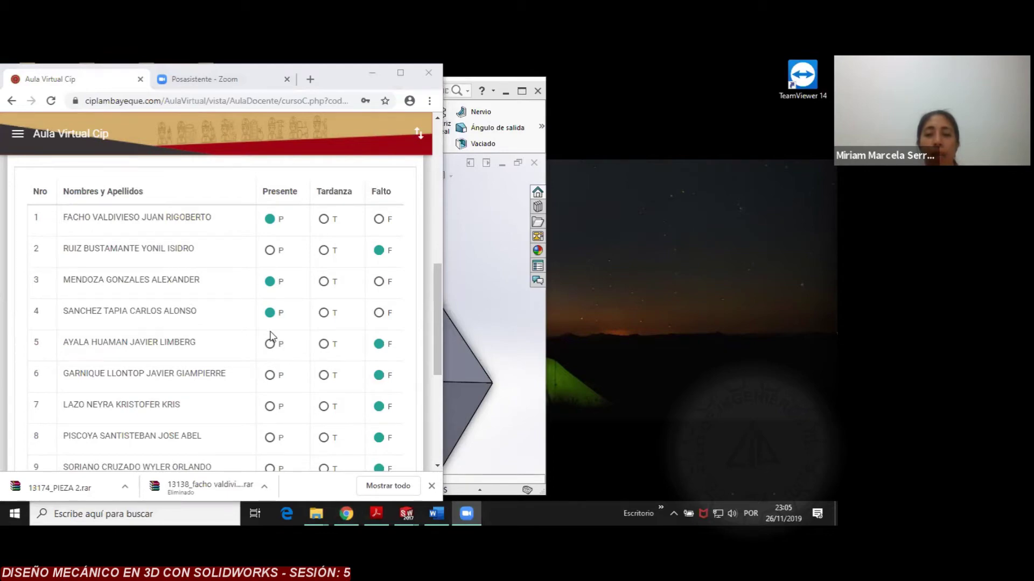
click(269, 376)
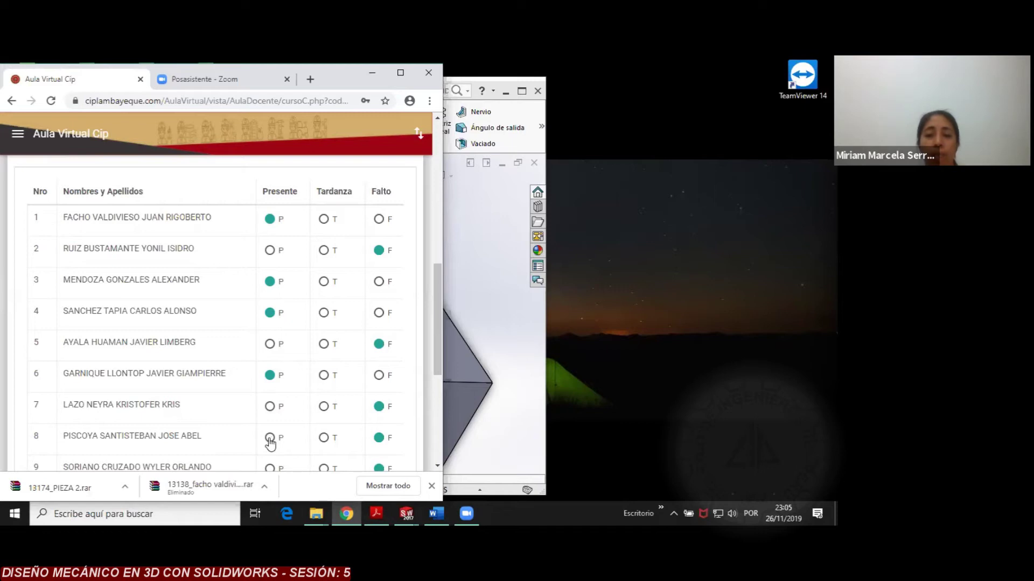
scroll(272, 443, down, 1)
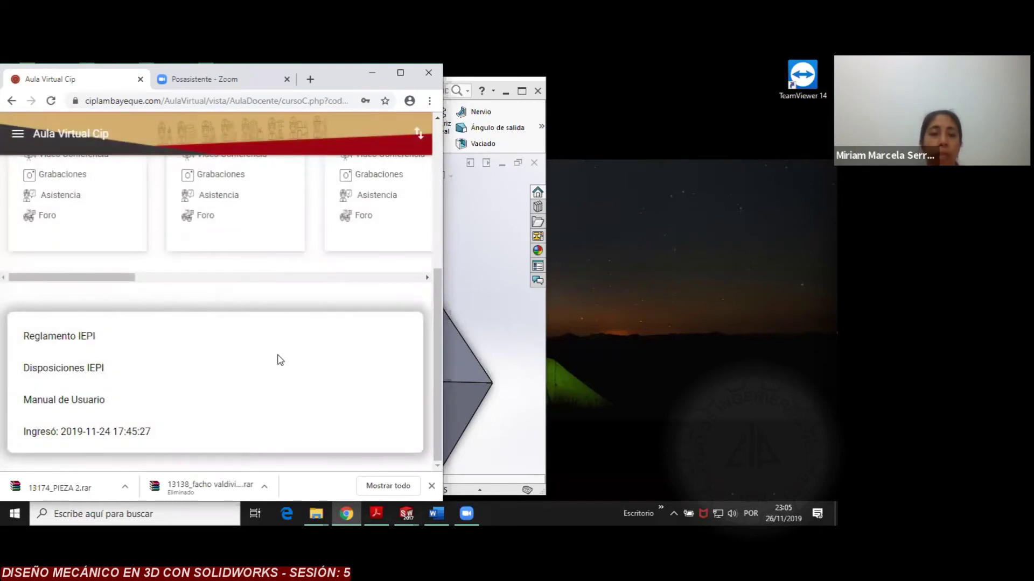
Minimize the Aula Virtual Cip Chrome window so SOLIDWORKS' Pieza6 block shows again
scroll(281, 360, up, 1)
scroll(280, 359, up, 3)
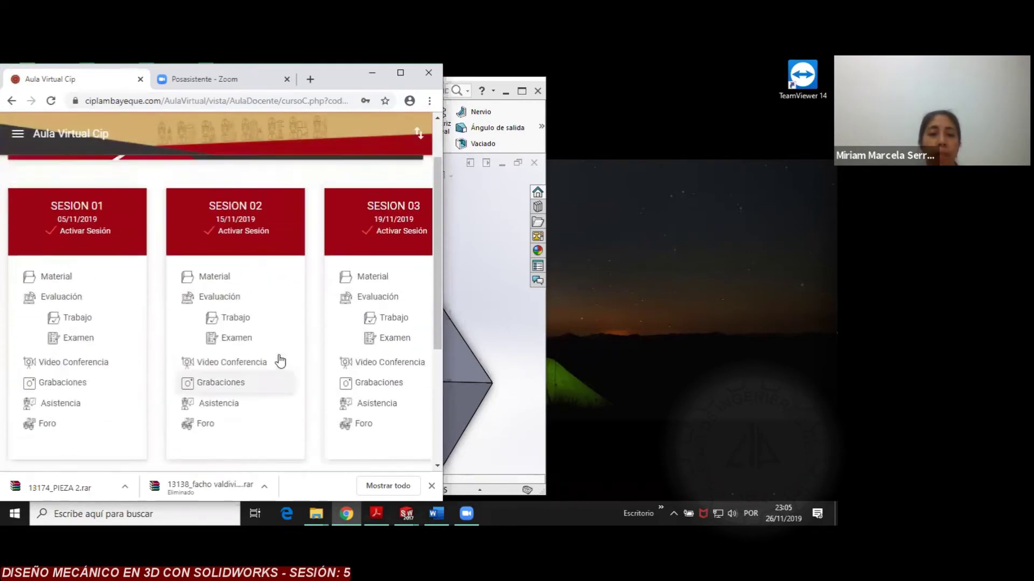
scroll(210, 454, down, 1)
drag(132, 461, 280, 460)
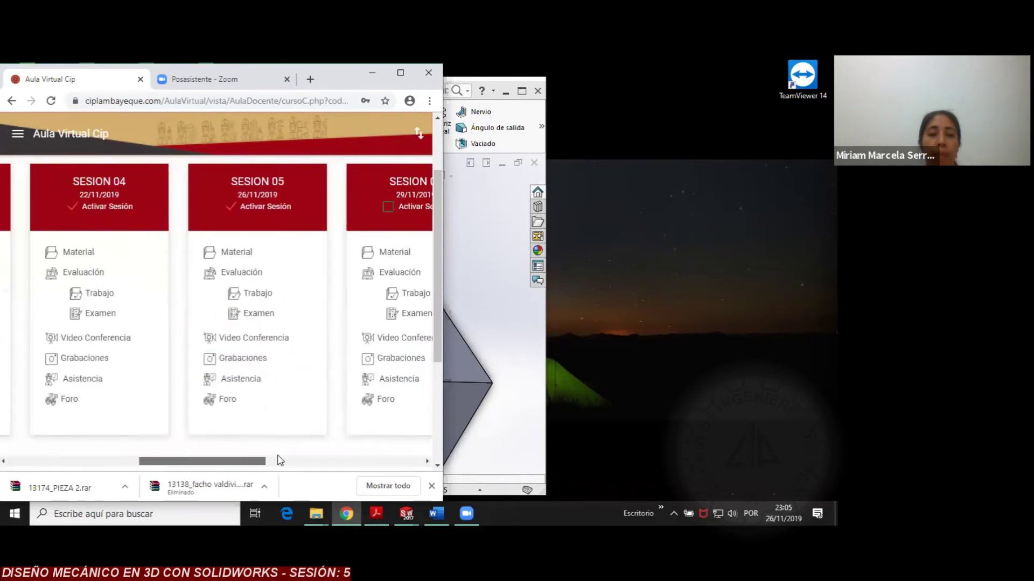
click(372, 82)
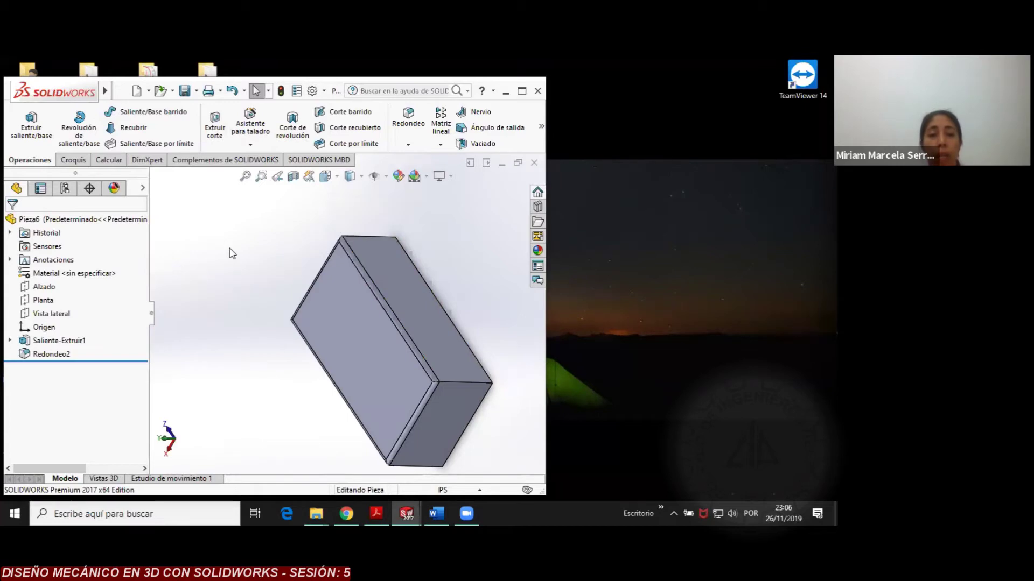
Bring up Word's EJERCICIO 1 drawing, zoomed out three steps, in a smaller restored window
click(441, 511)
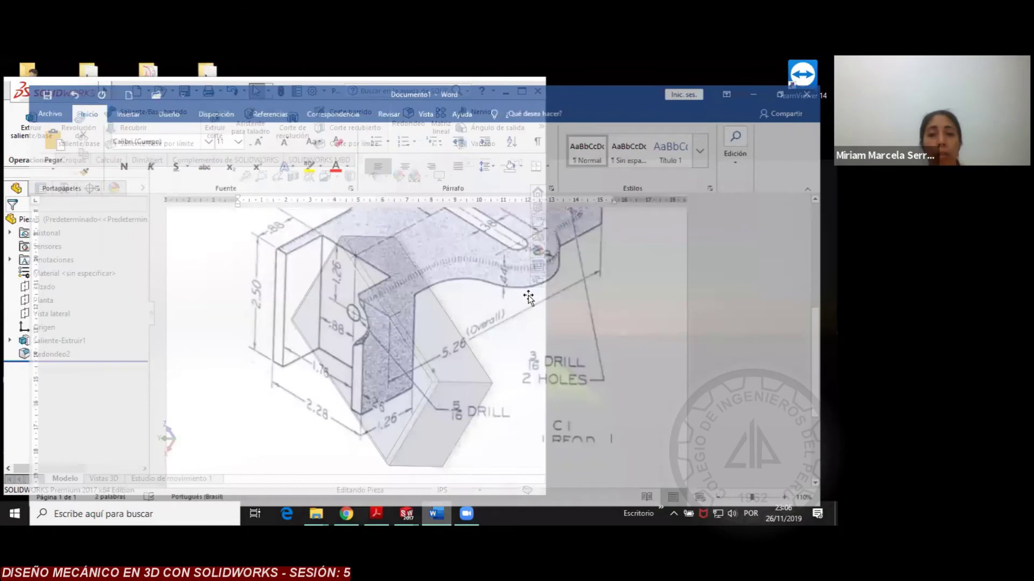
scroll(563, 344, up, 4)
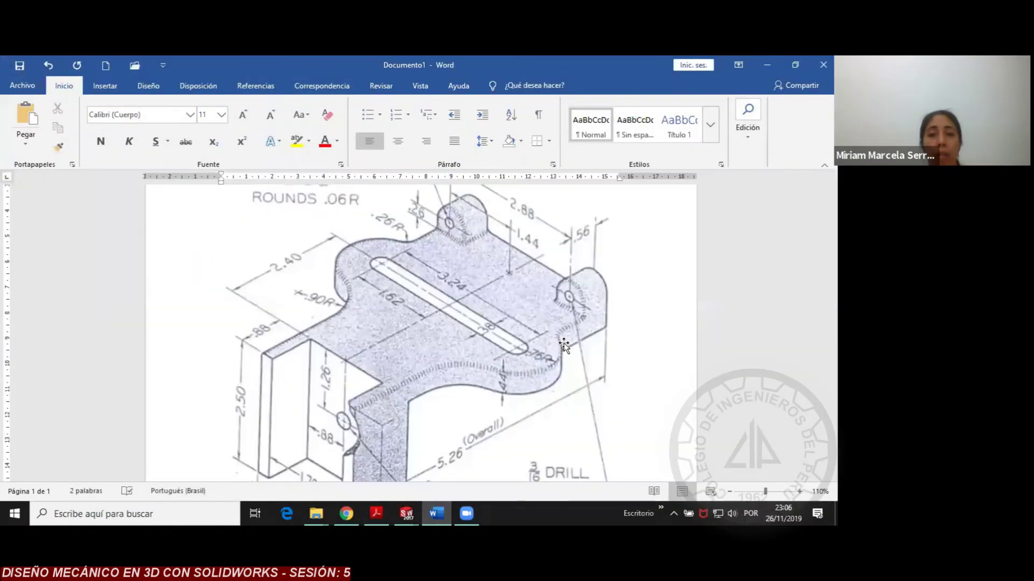
click(731, 491)
click(731, 491)
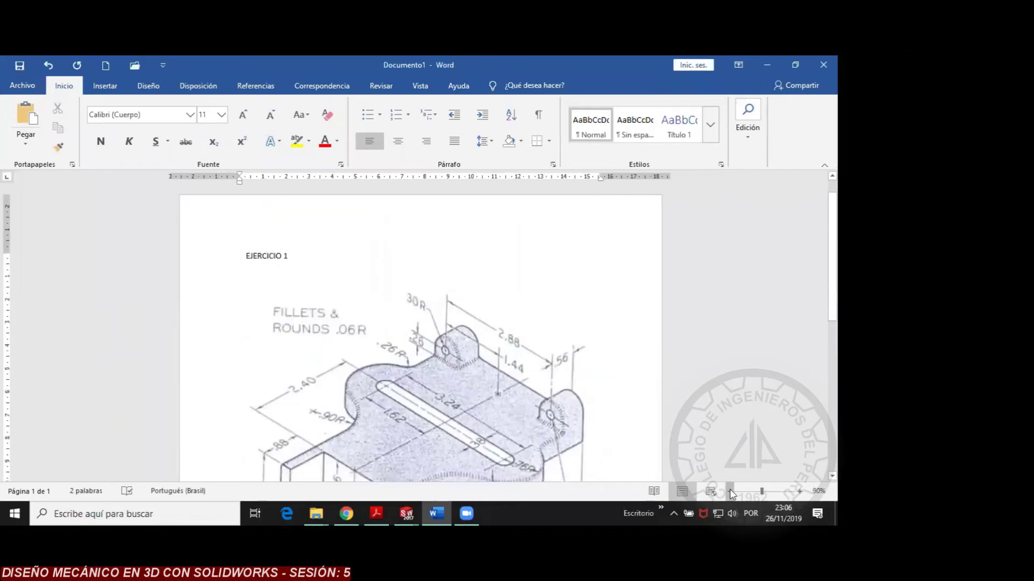
click(731, 492)
scroll(566, 311, down, 3)
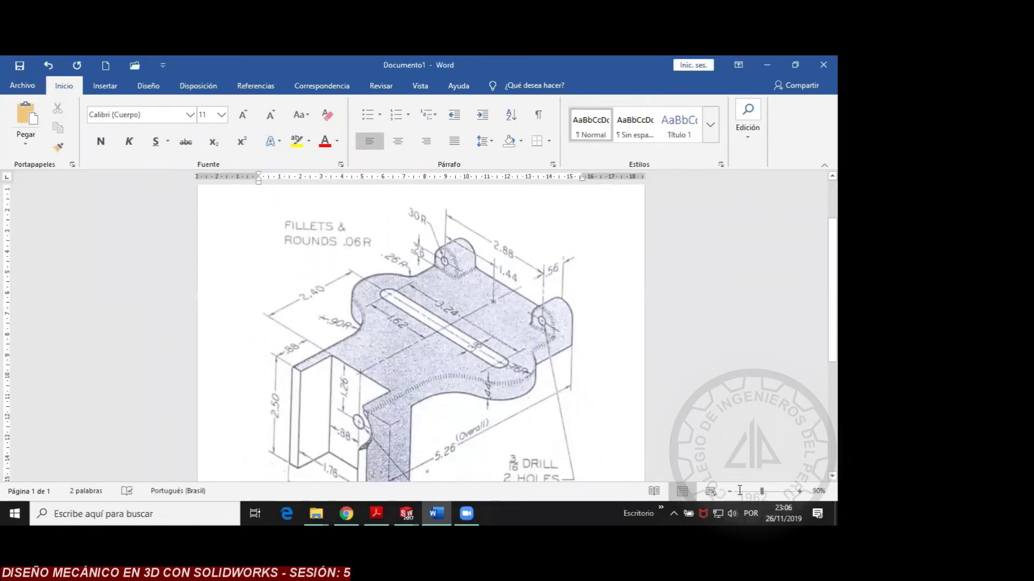
double_click(488, 78)
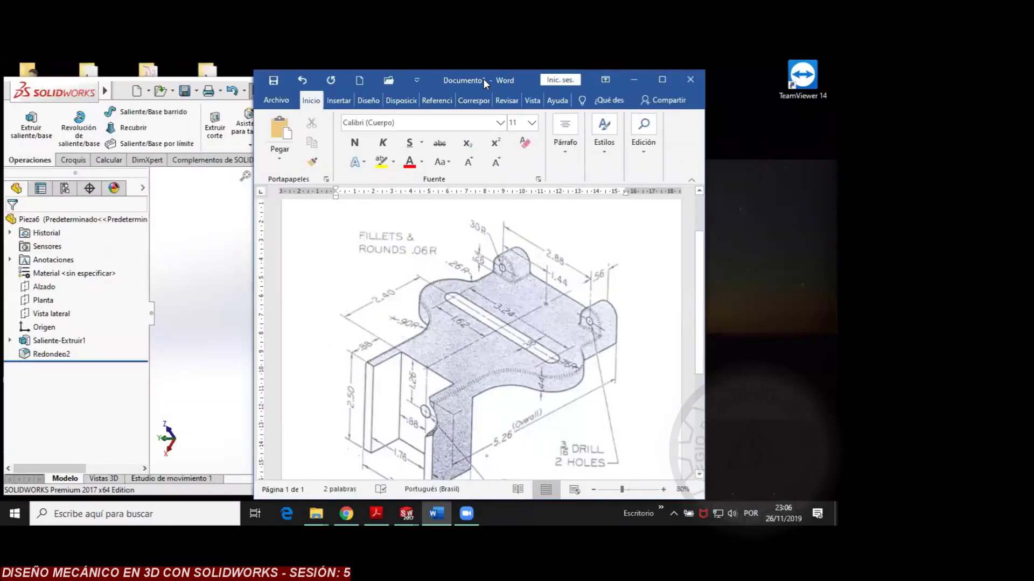
Move the Word drawing window to the left and slightly up over the SOLIDWORKS part
drag(483, 78, 265, 79)
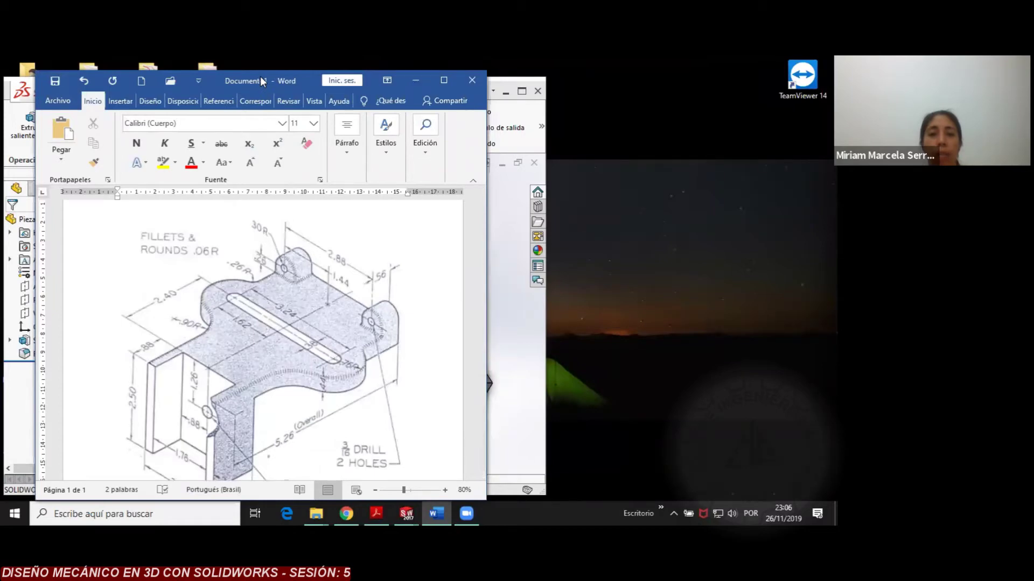
drag(261, 78, 260, 63)
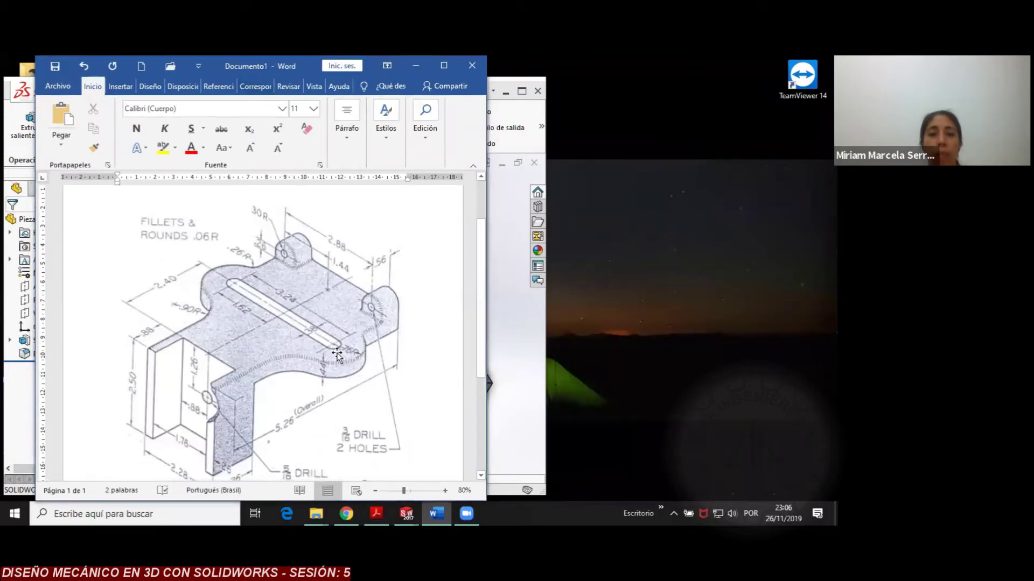
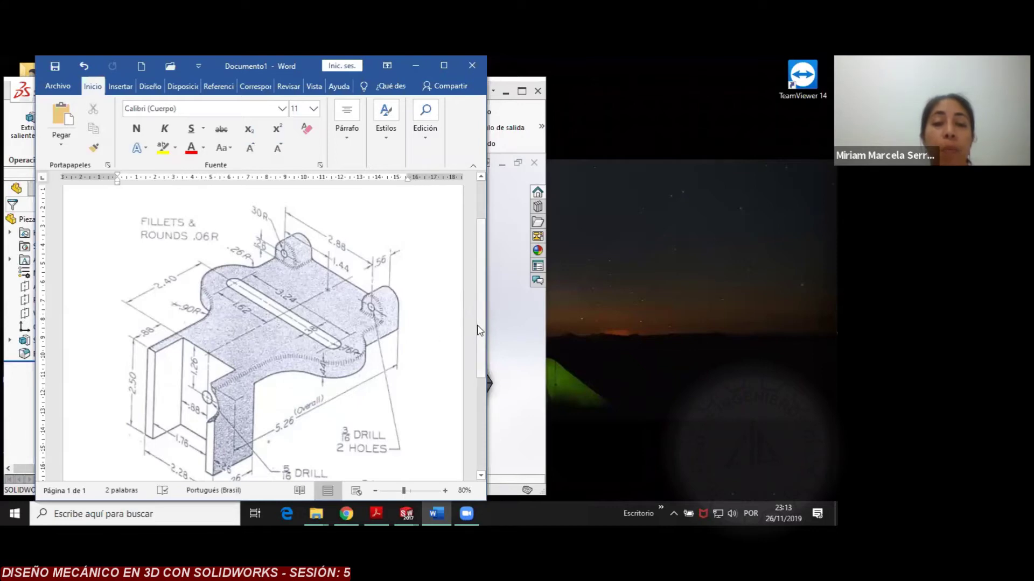
Review the reference bracket drawing in Word, then create a new SOLIDWORKS part document
scroll(480, 341, down, 2)
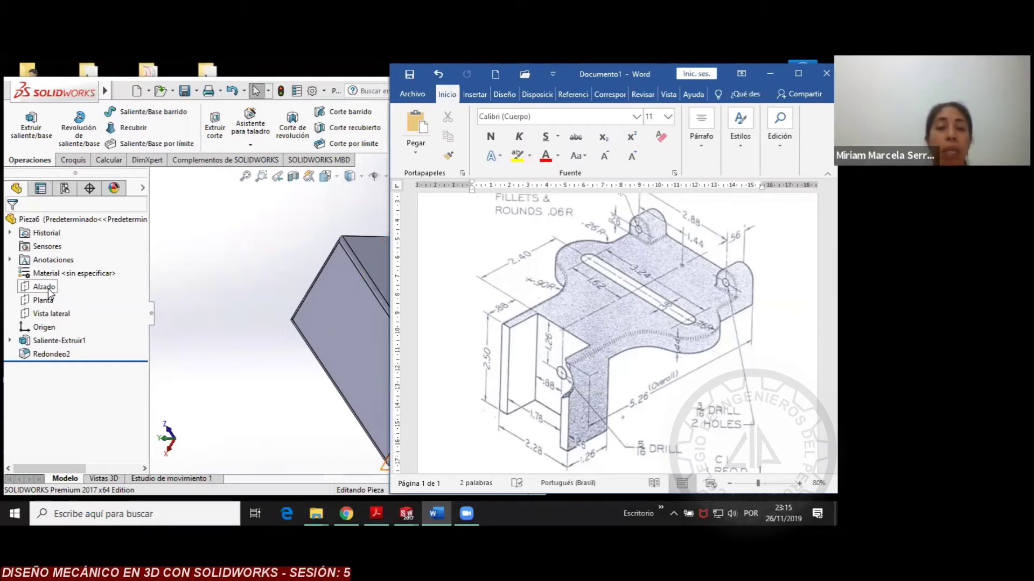
click(44, 287)
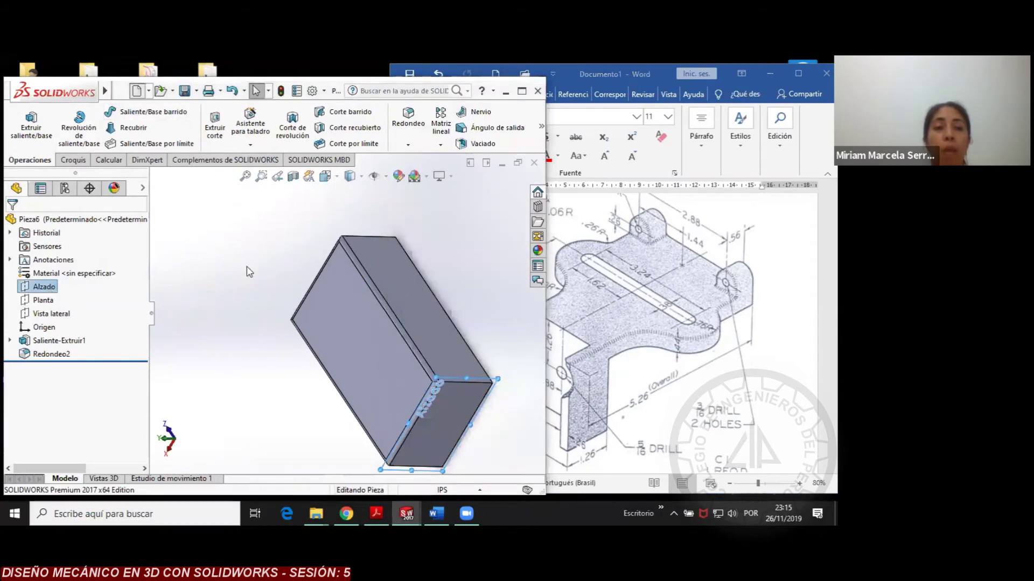
key(ctrl+n)
click(355, 401)
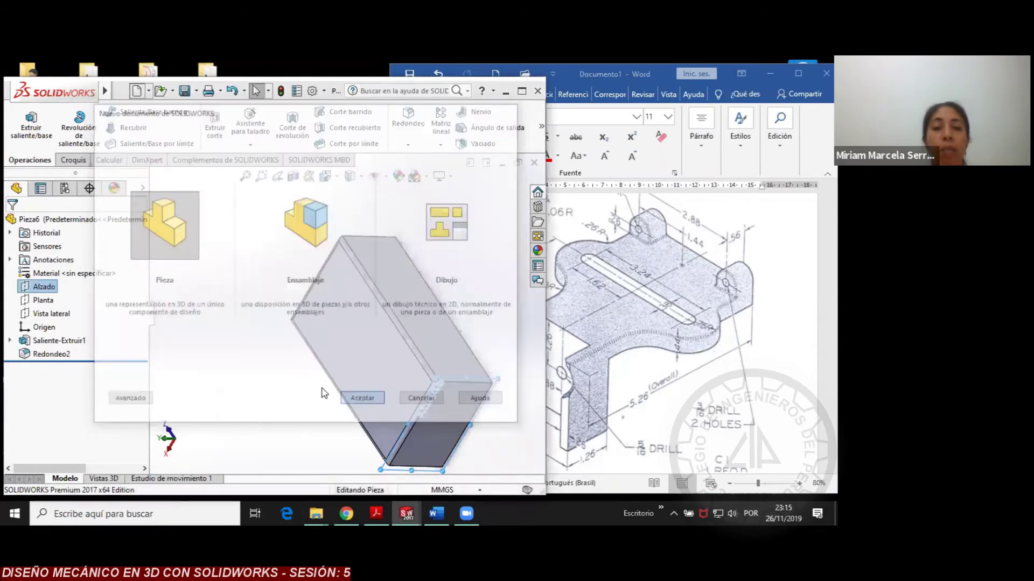
Start a sketch on the Alzado plane with a vertical line up from the origin and a small tangent arc
click(41, 288)
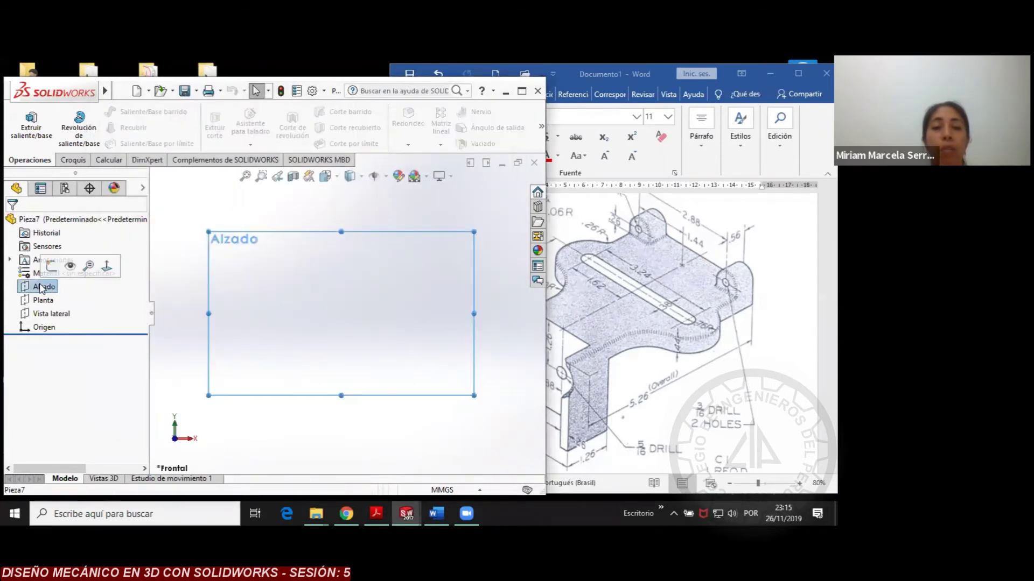
click(73, 160)
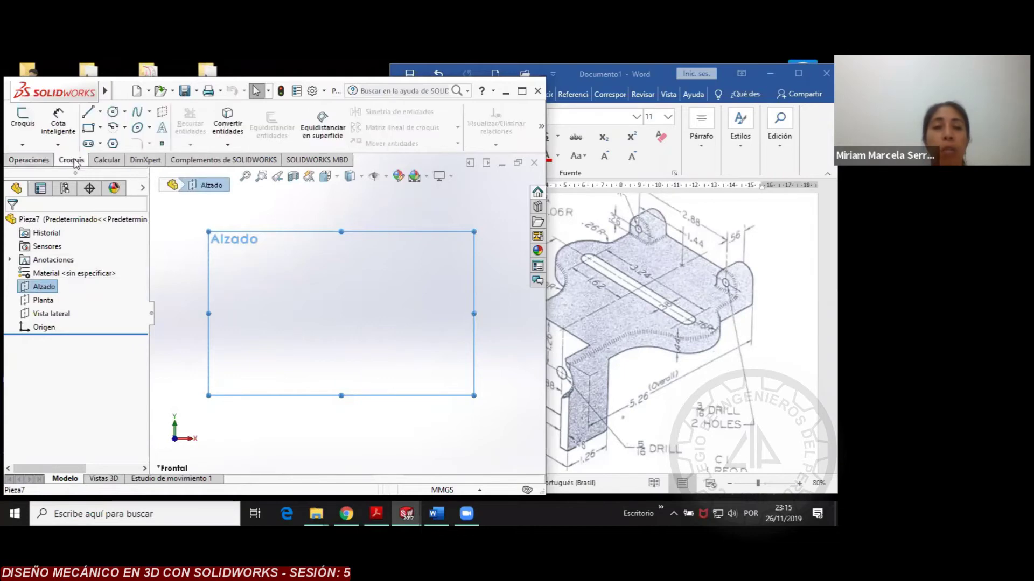
click(88, 112)
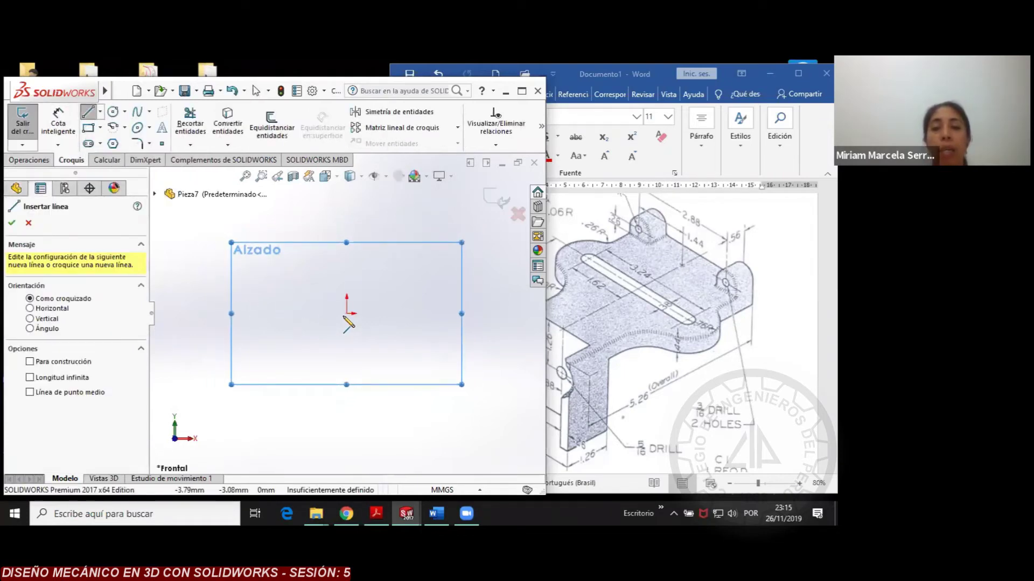
key(Escape)
click(347, 313)
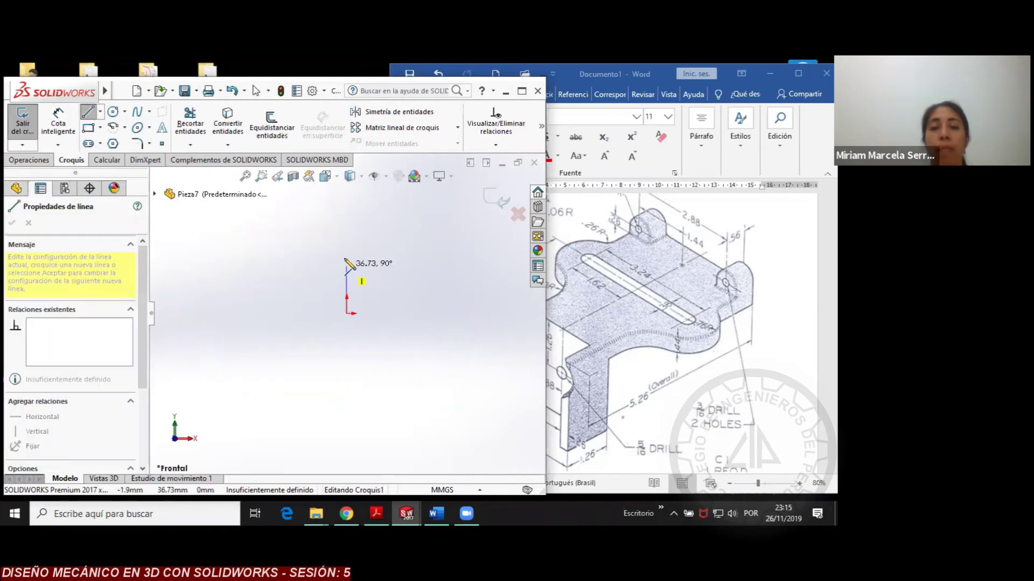
click(346, 254)
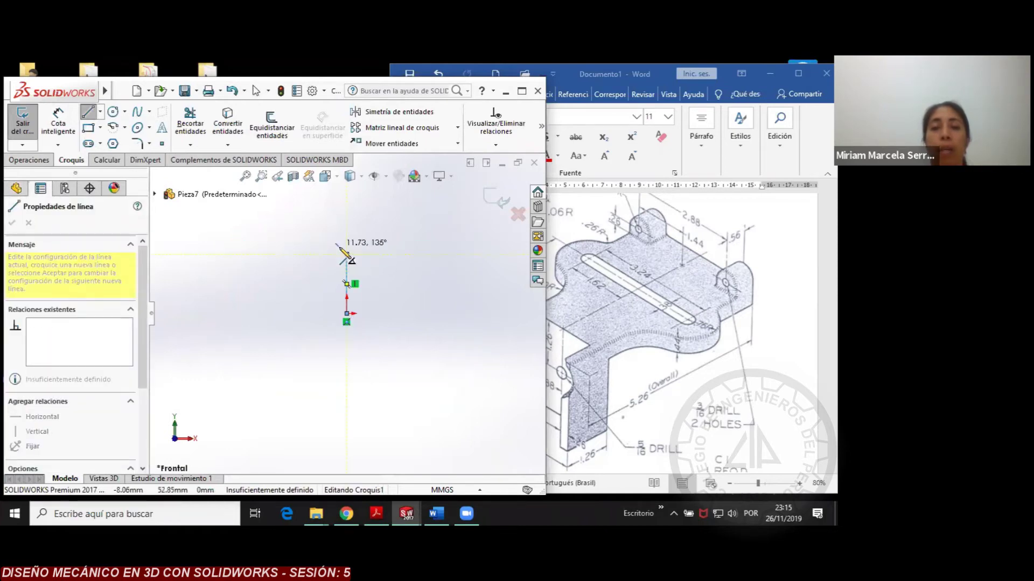
click(345, 253)
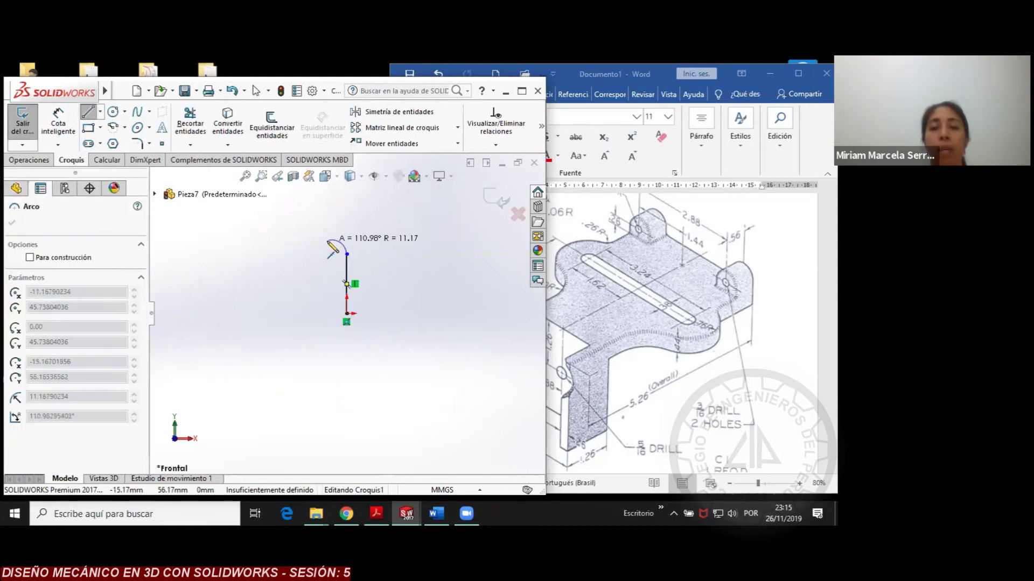
click(340, 243)
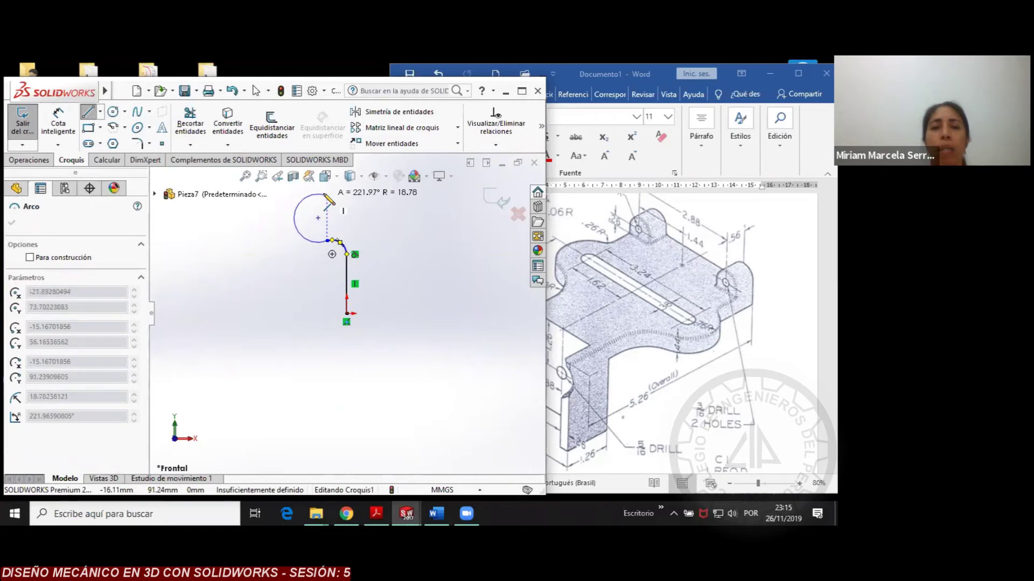
Draw the large rounded notch arc, its closing arc and the horizontal top edge of the left half
scroll(348, 257, down, 3)
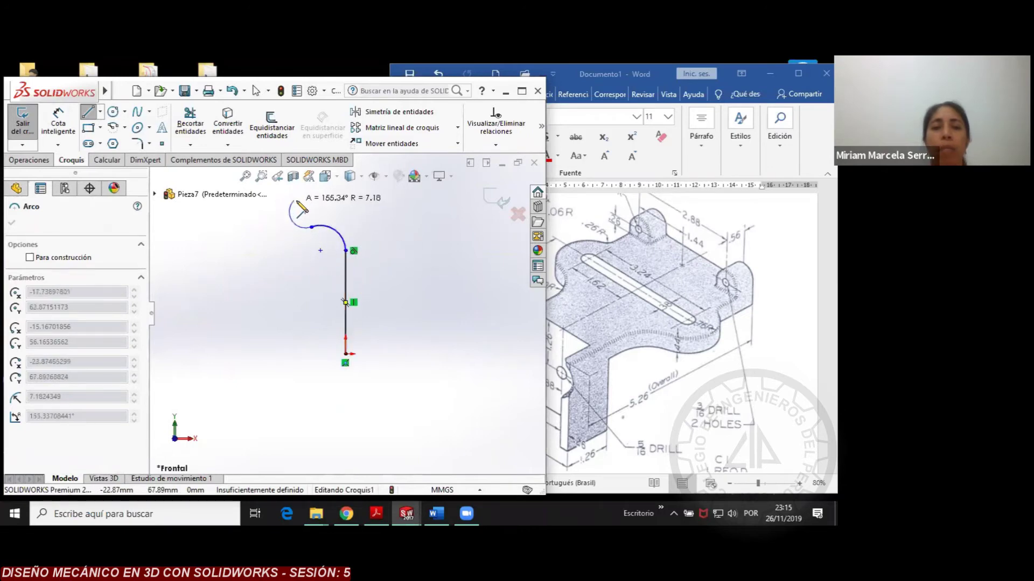
scroll(310, 231, up, 2)
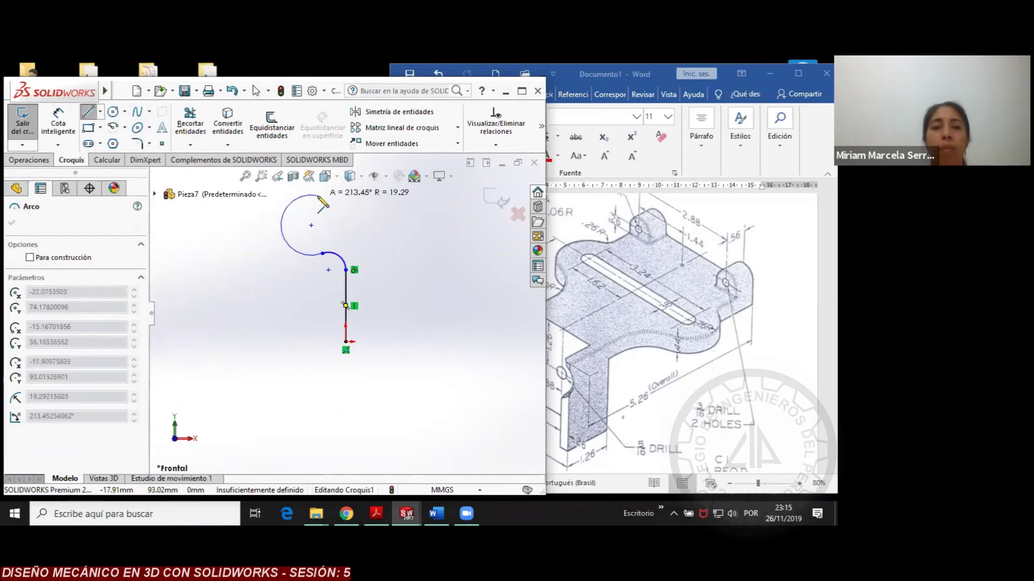
click(318, 195)
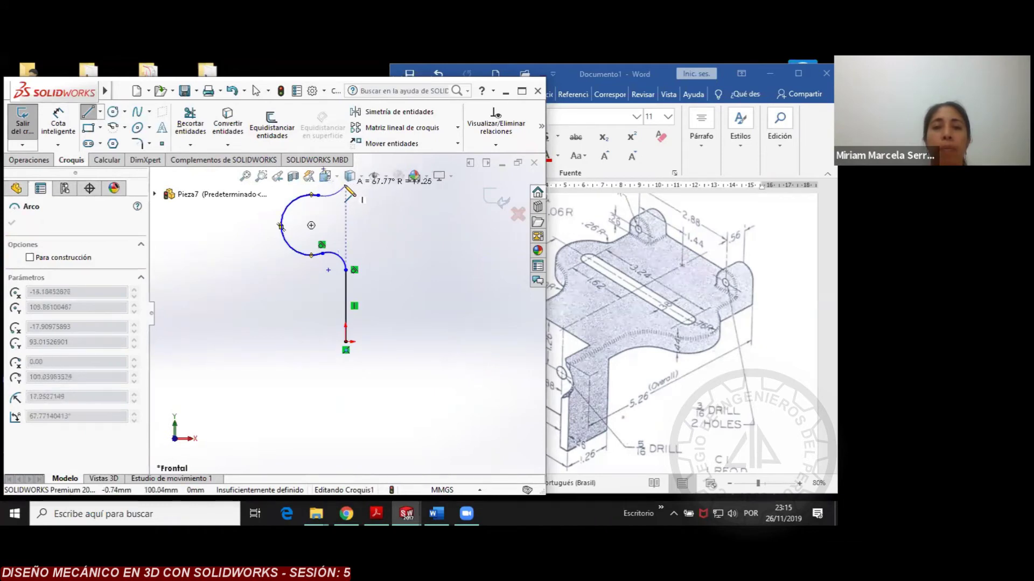
click(335, 192)
scroll(349, 205, up, 3)
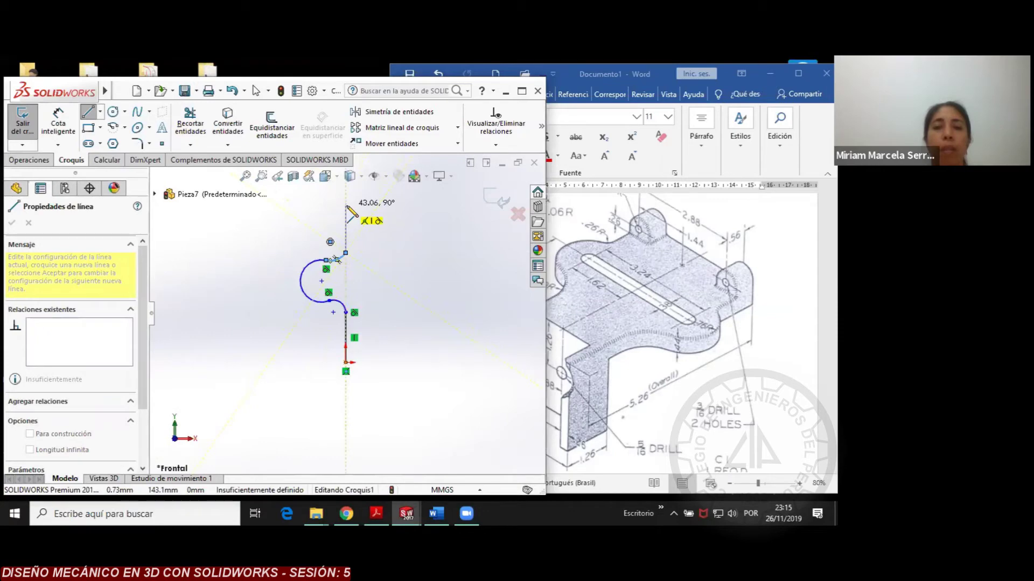
click(345, 205)
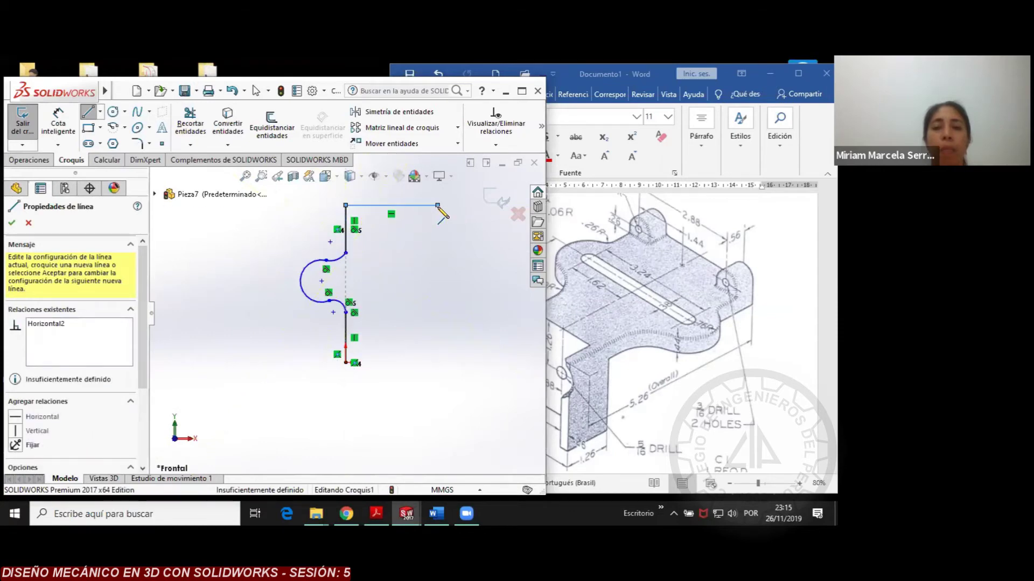
click(437, 205)
right_click(414, 236)
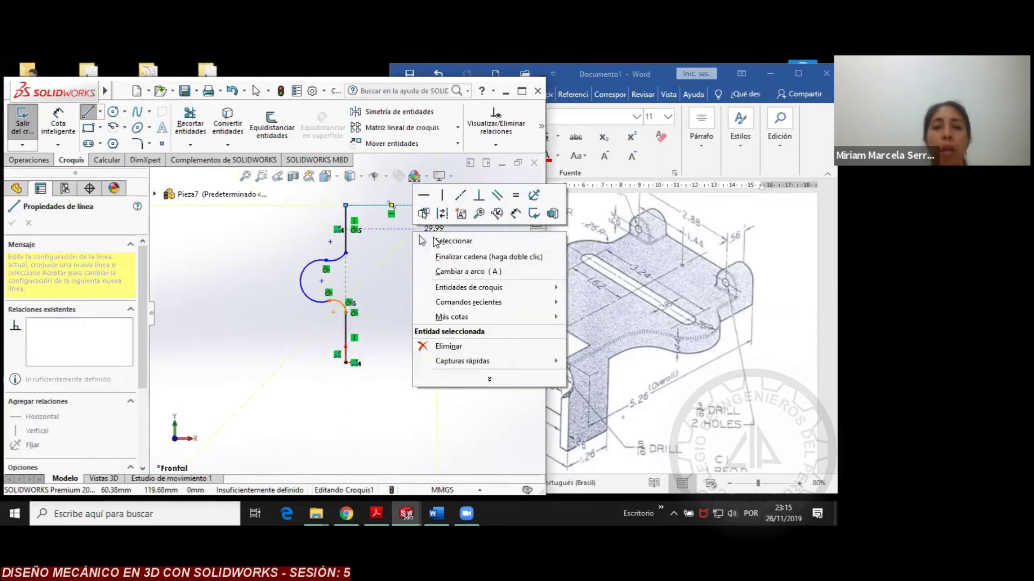
click(433, 240)
Draw the lower step: a short bottom edge, a vertical rise and a horizontal segment to the right
click(88, 112)
click(347, 364)
click(374, 362)
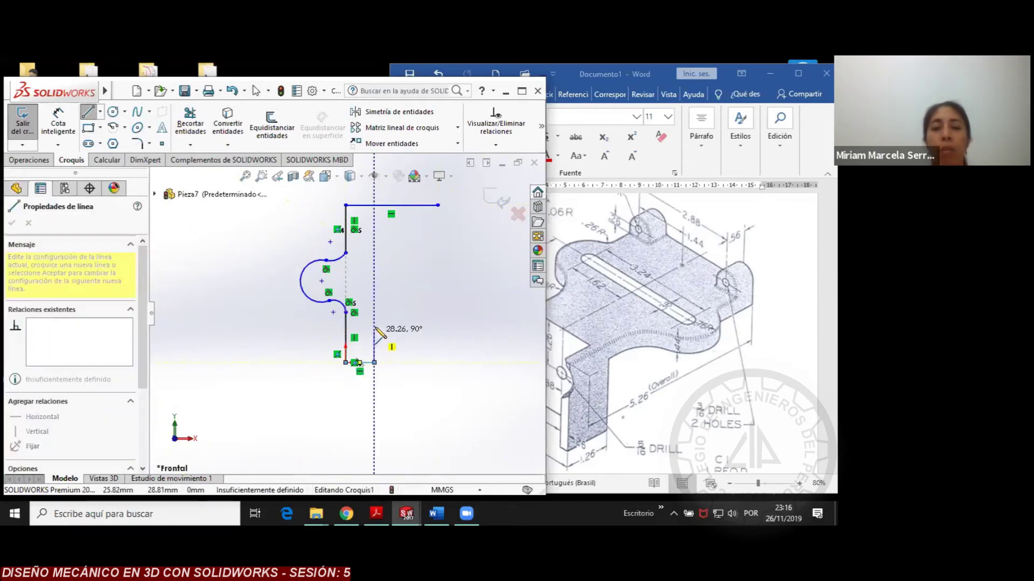
click(374, 320)
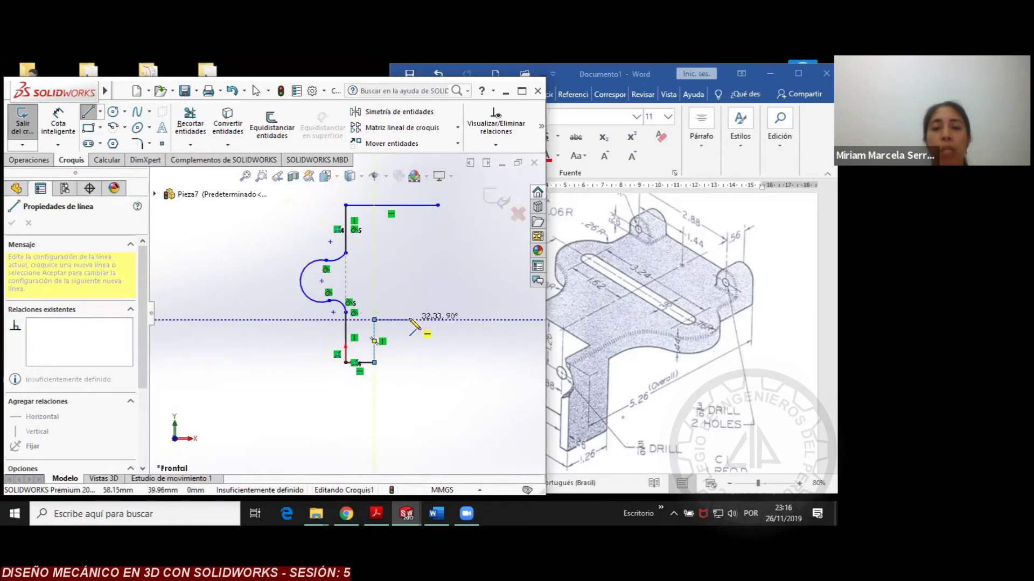
click(409, 319)
right_click(410, 320)
click(421, 330)
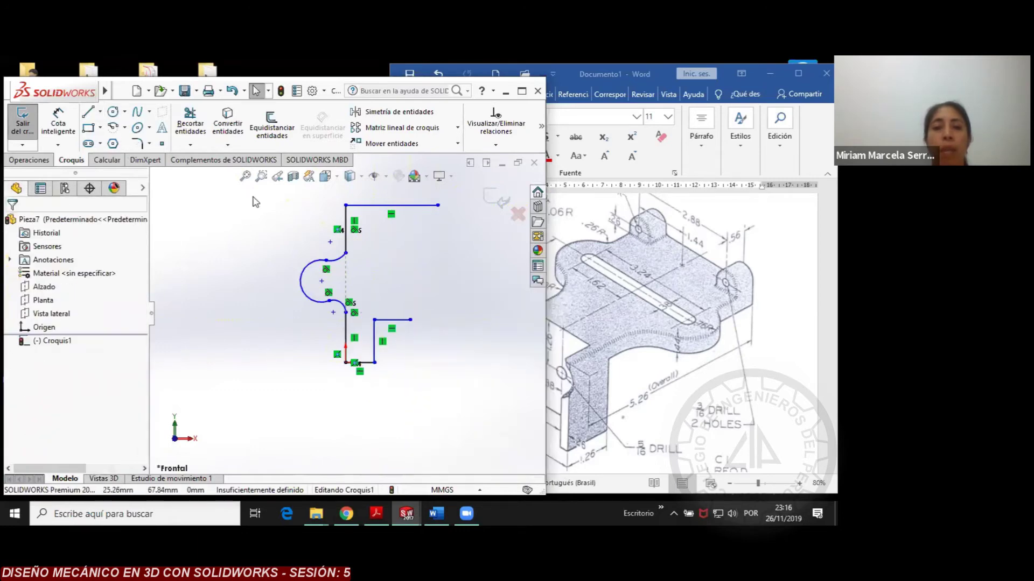
click(100, 111)
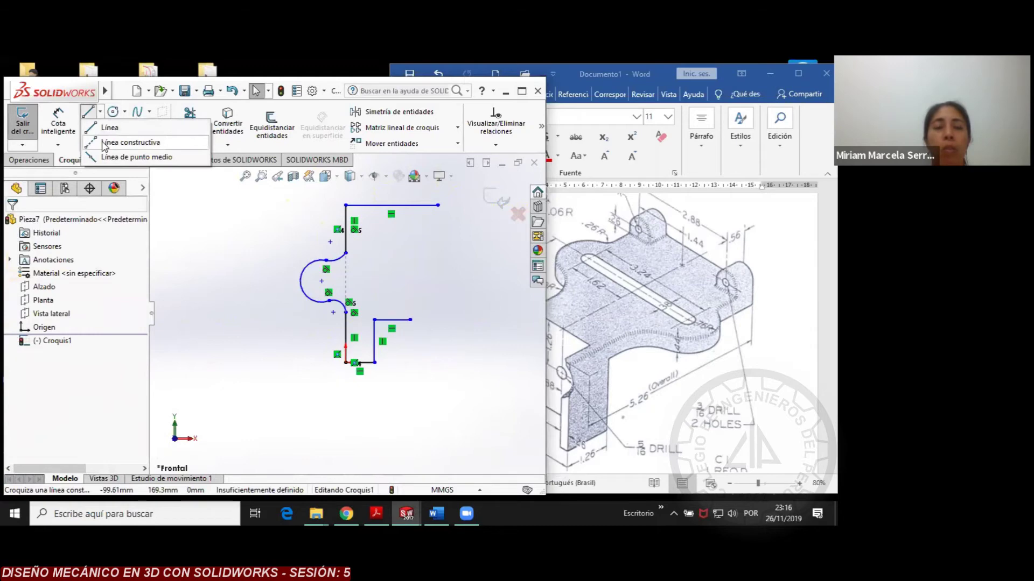
Draw a vertical centerline through the step's right end, extending up past the top edge
click(113, 142)
click(410, 319)
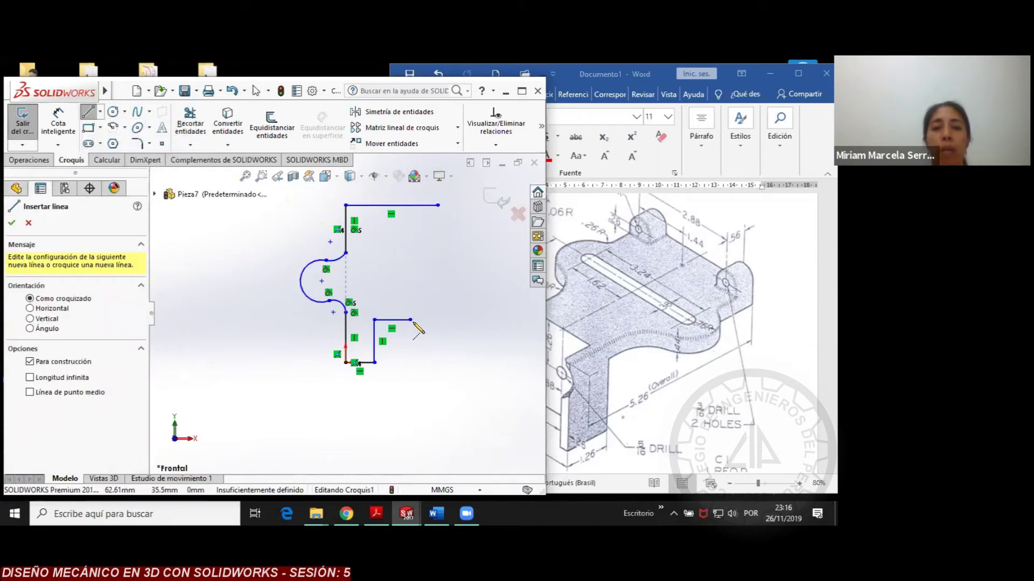
click(409, 396)
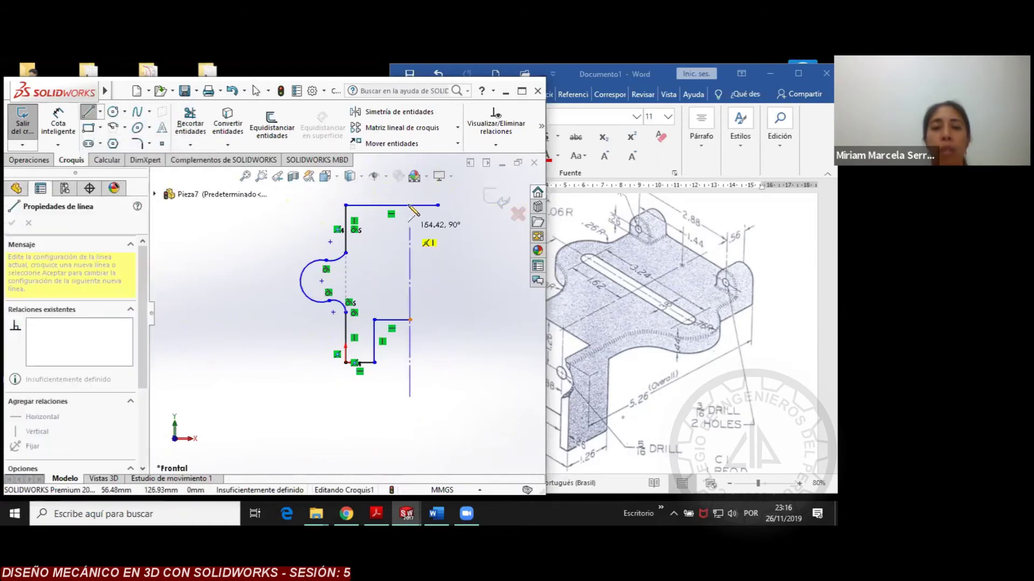
click(409, 190)
right_click(409, 190)
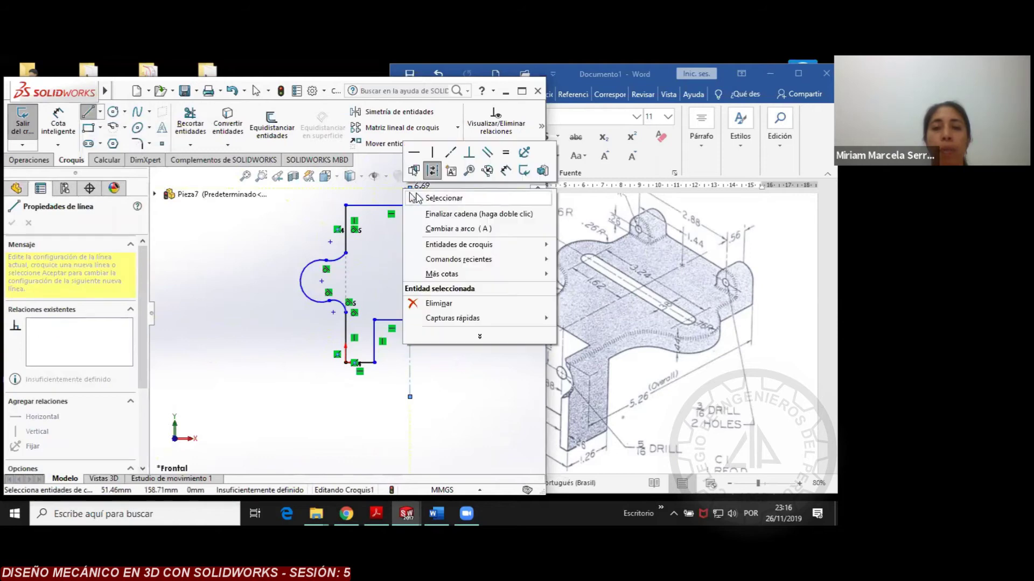
click(474, 197)
Trim the part of the top edge that extends beyond the centerline
click(191, 122)
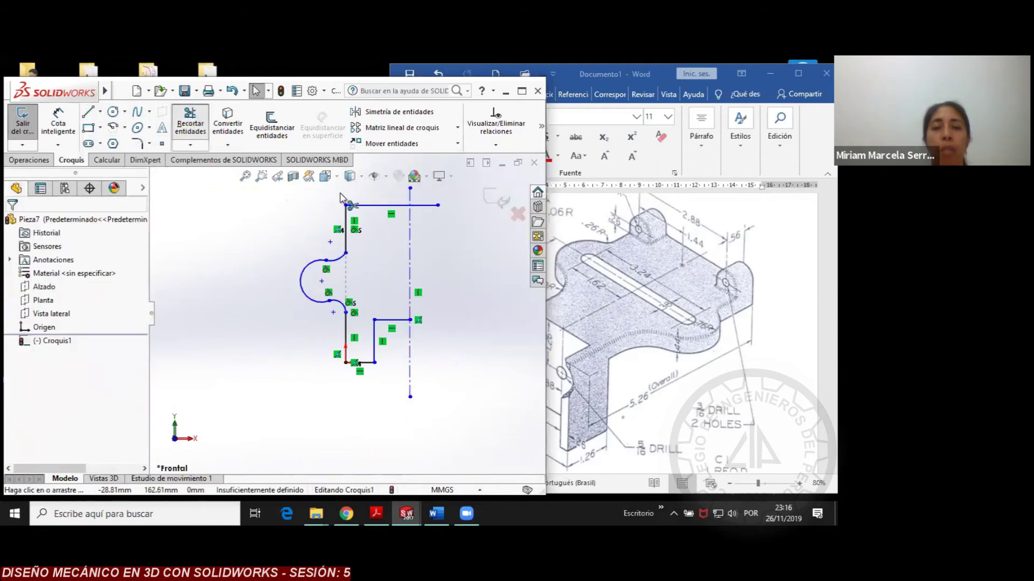
click(420, 206)
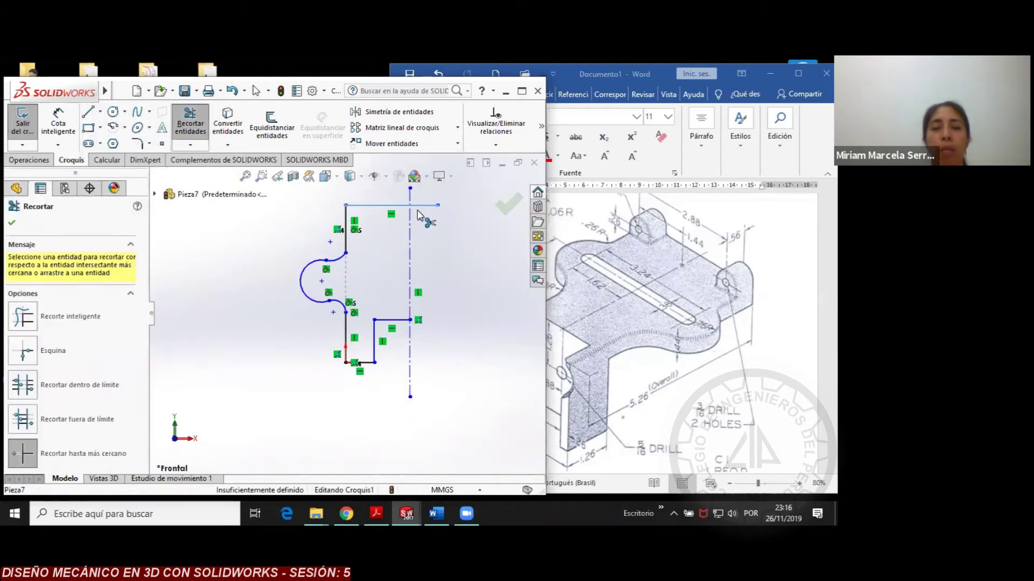
right_click(427, 232)
click(443, 240)
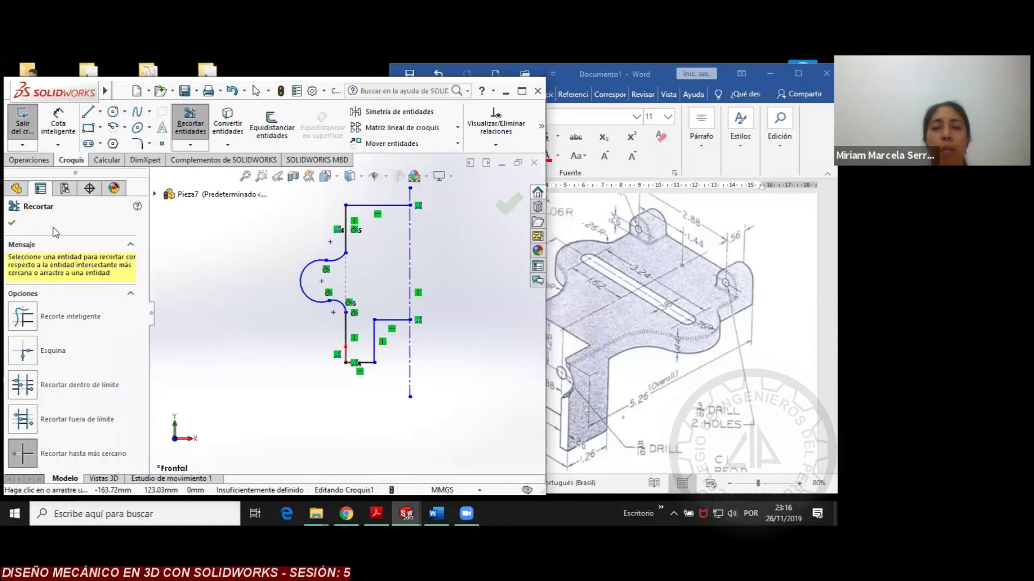
click(12, 222)
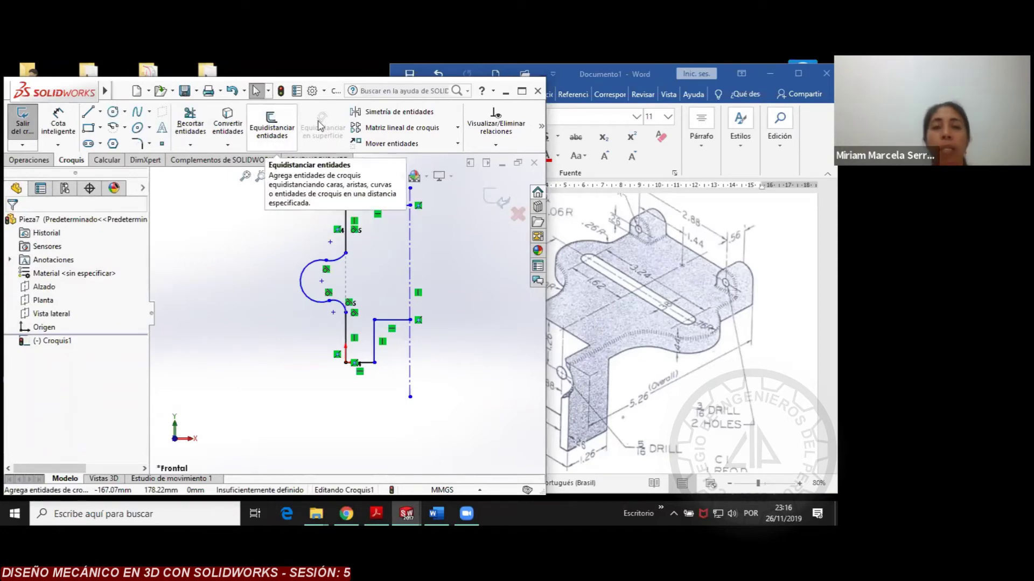
Mirror the selected half profile about the vertical centerline (Línea10)
click(414, 113)
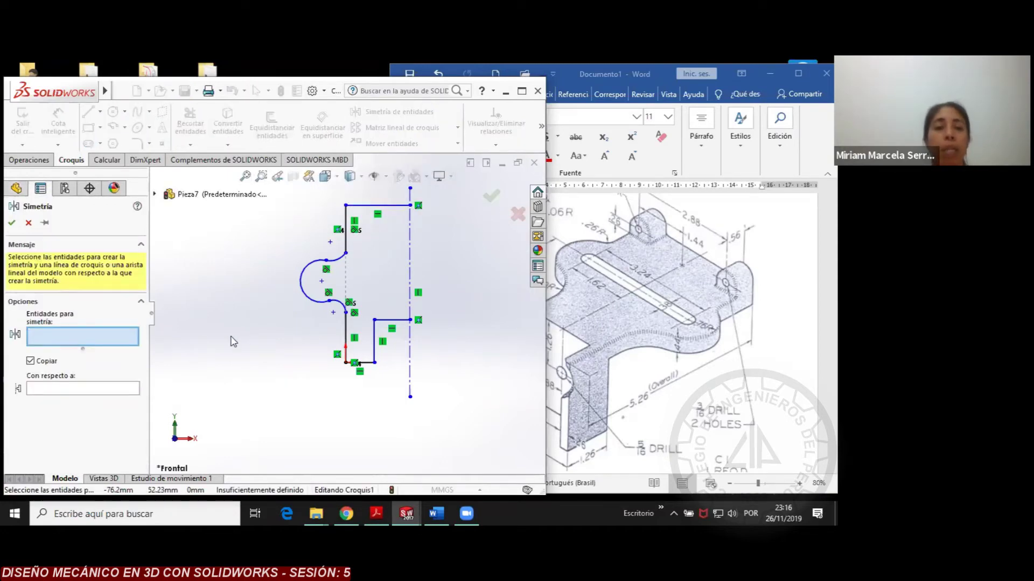
mouse_move(388, 188)
mouse_down()
mouse_move(341, 420)
mouse_move(279, 424)
mouse_up()
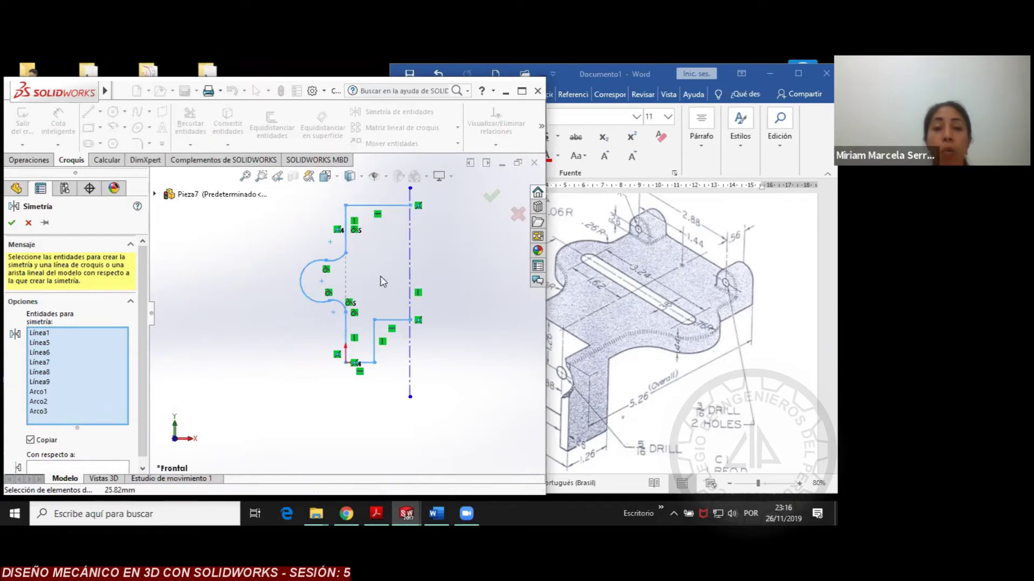
scroll(168, 385, down, 2)
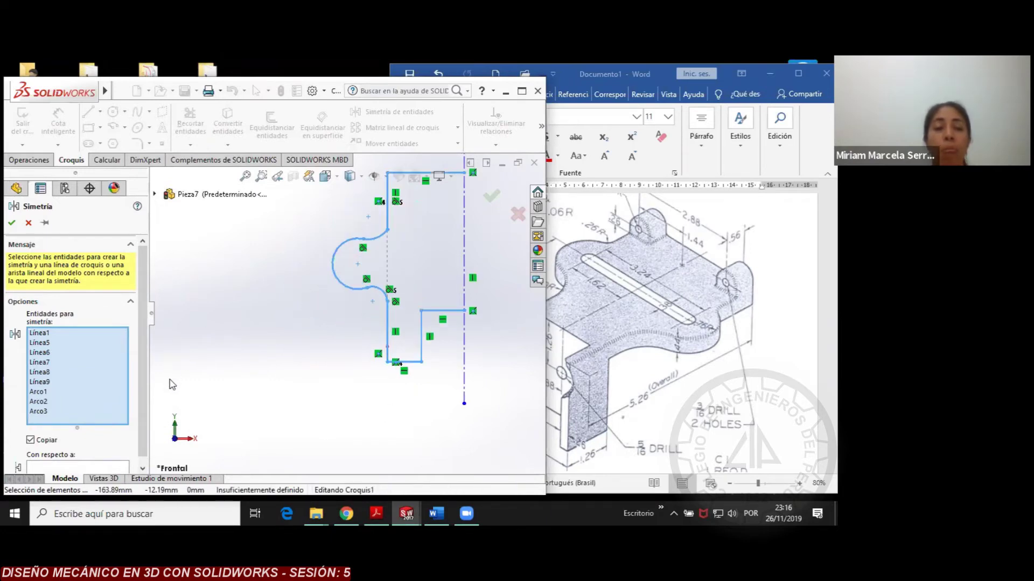
scroll(188, 350, up, 3)
scroll(143, 350, down, 1)
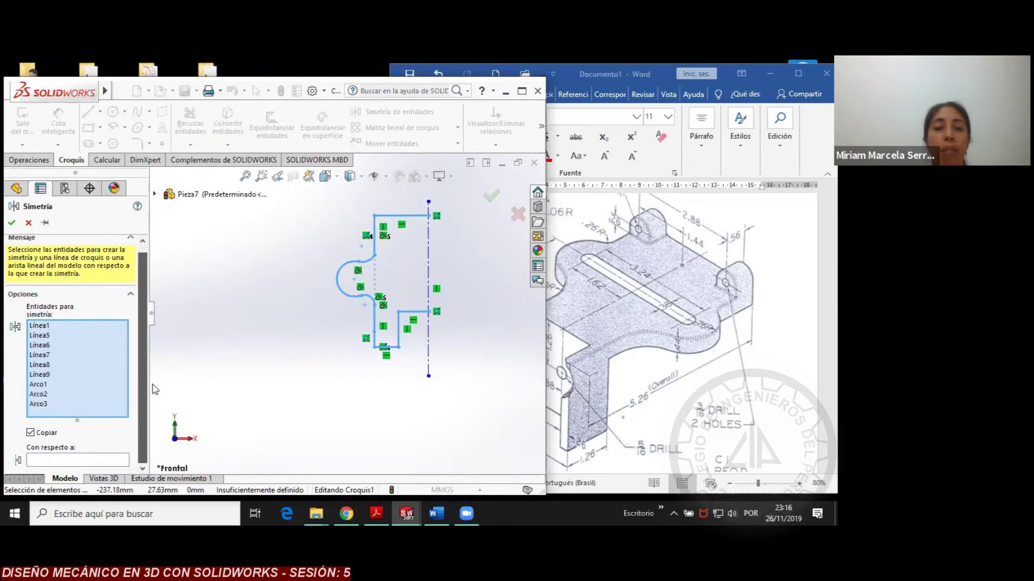
click(75, 459)
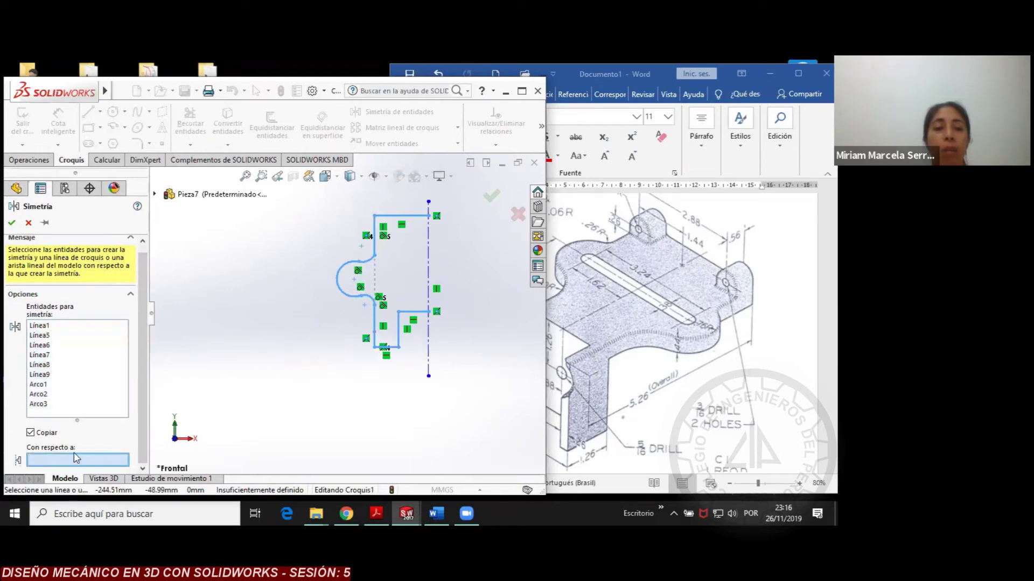
click(430, 259)
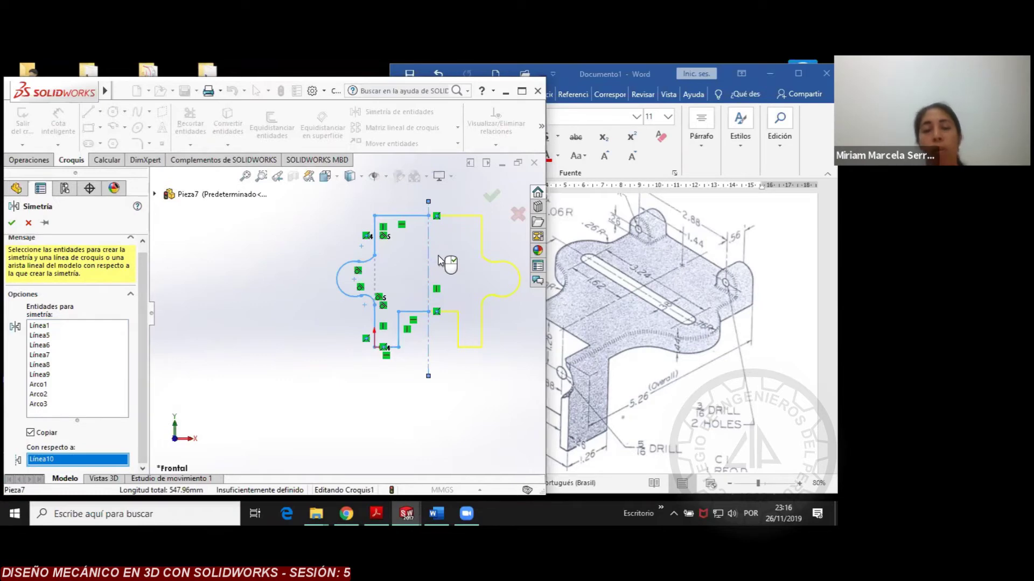
click(11, 223)
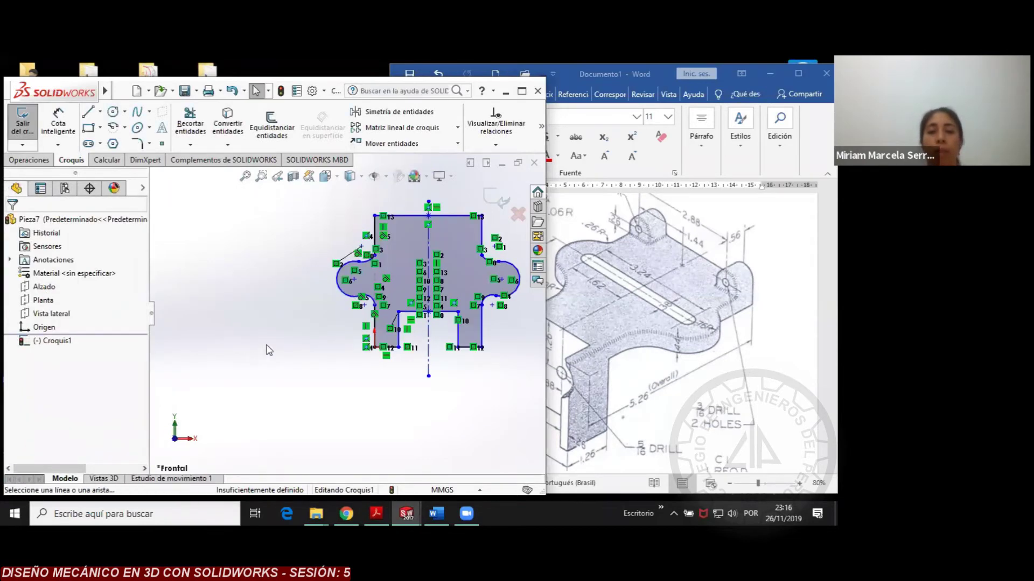
scroll(498, 290, down, 2)
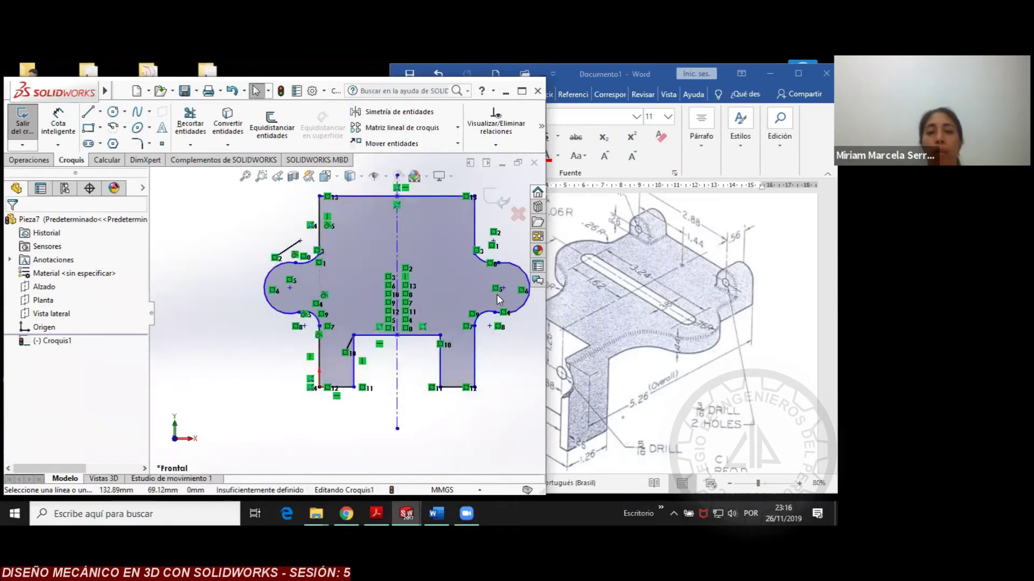
scroll(497, 295, down, 1)
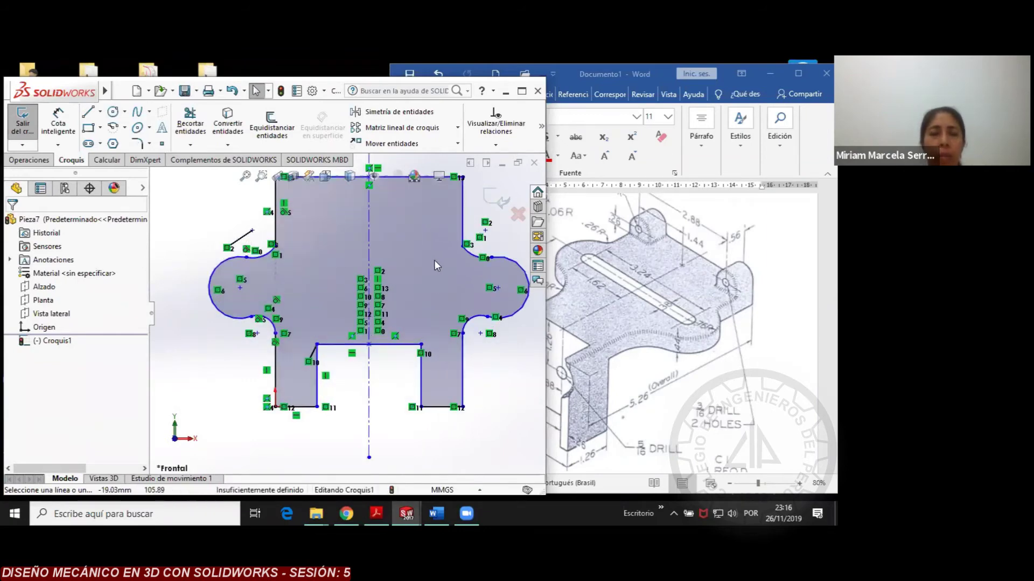
scroll(478, 275, down, 3)
scroll(480, 270, up, 3)
scroll(321, 286, up, 1)
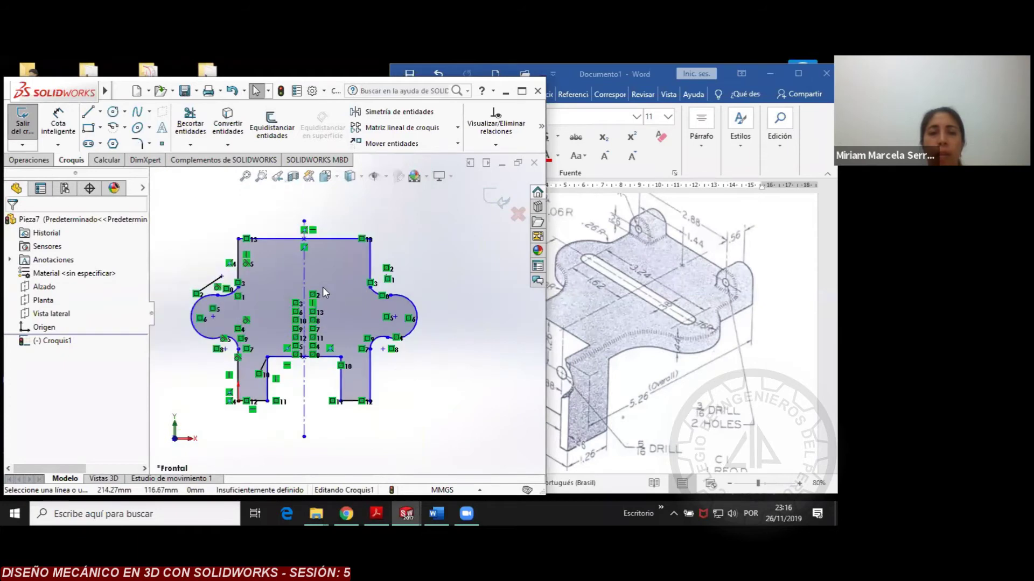
scroll(322, 286, up, 1)
click(35, 159)
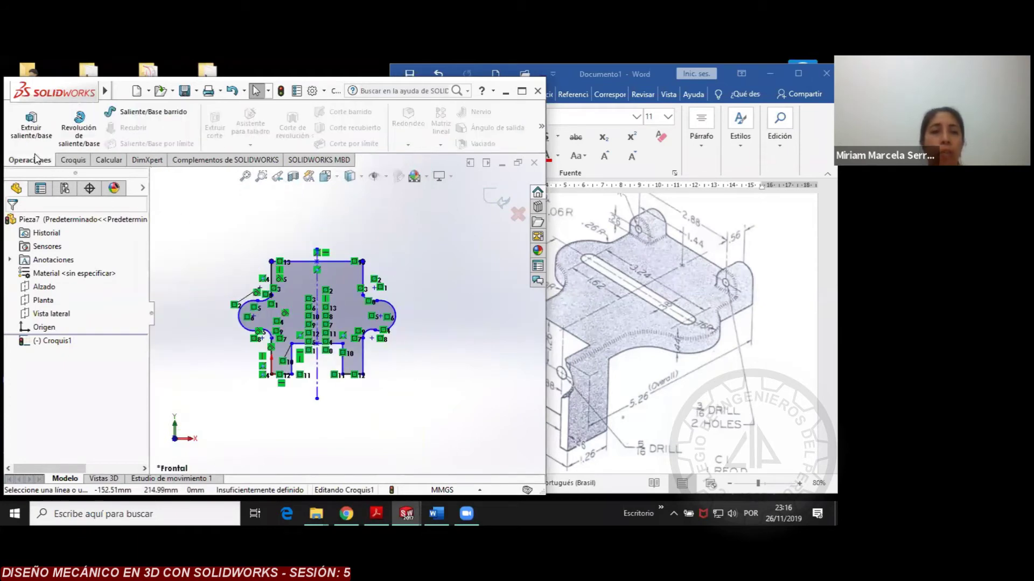
Extrude Croquis1 as a boss with a depth of 30 mm
click(31, 121)
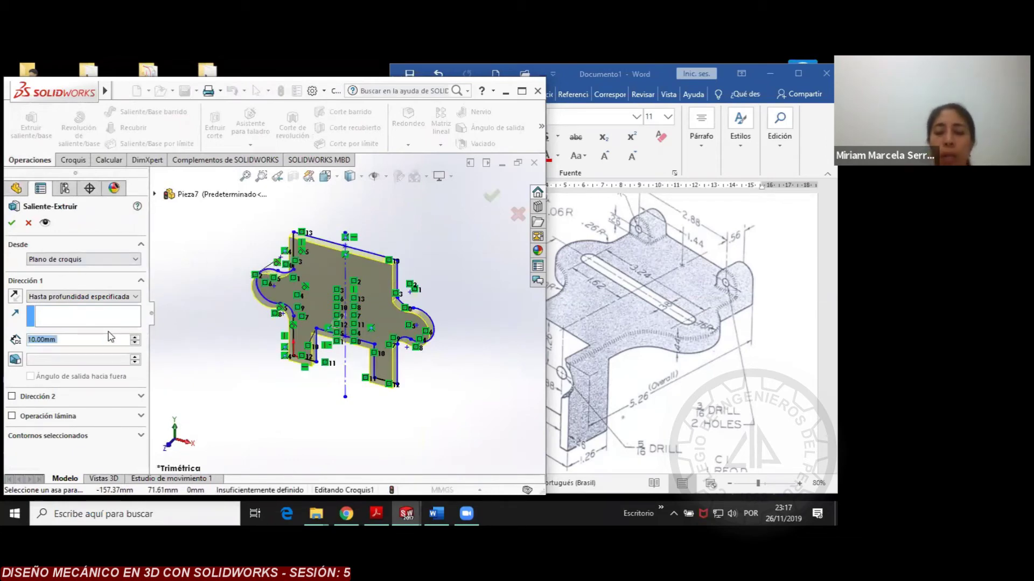
text(4)
key(BackSpace)
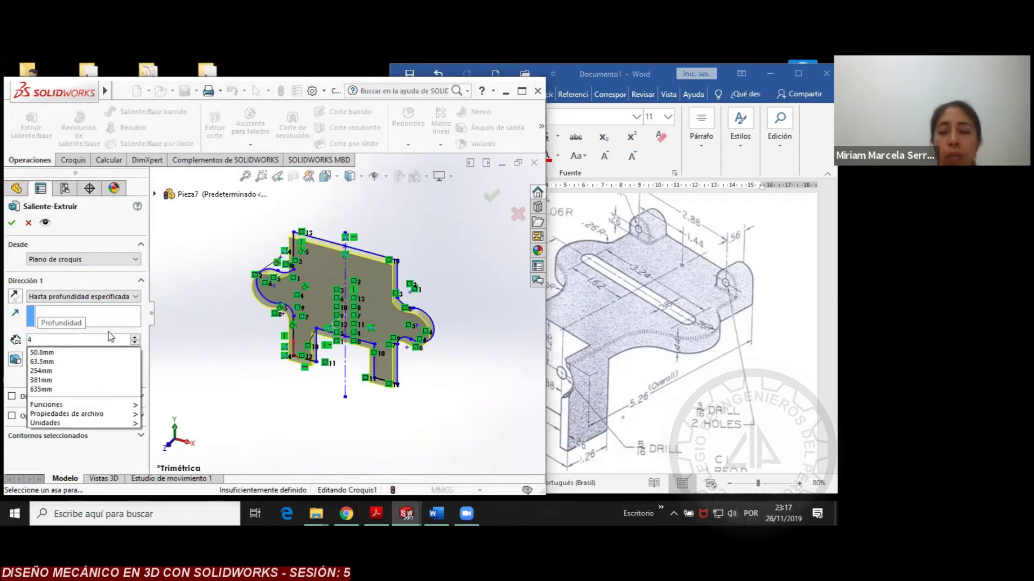
text(30.00mm)
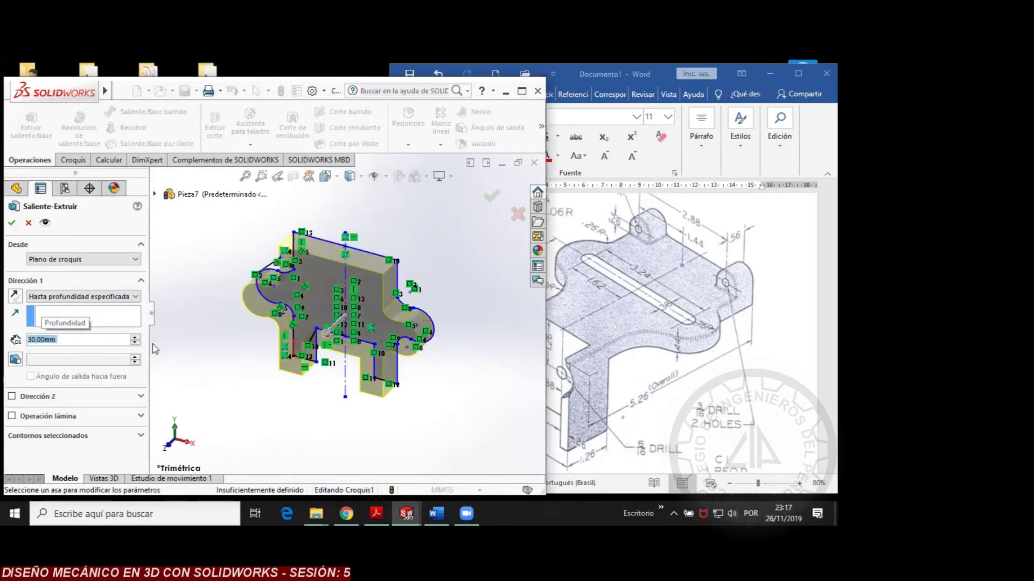
click(11, 225)
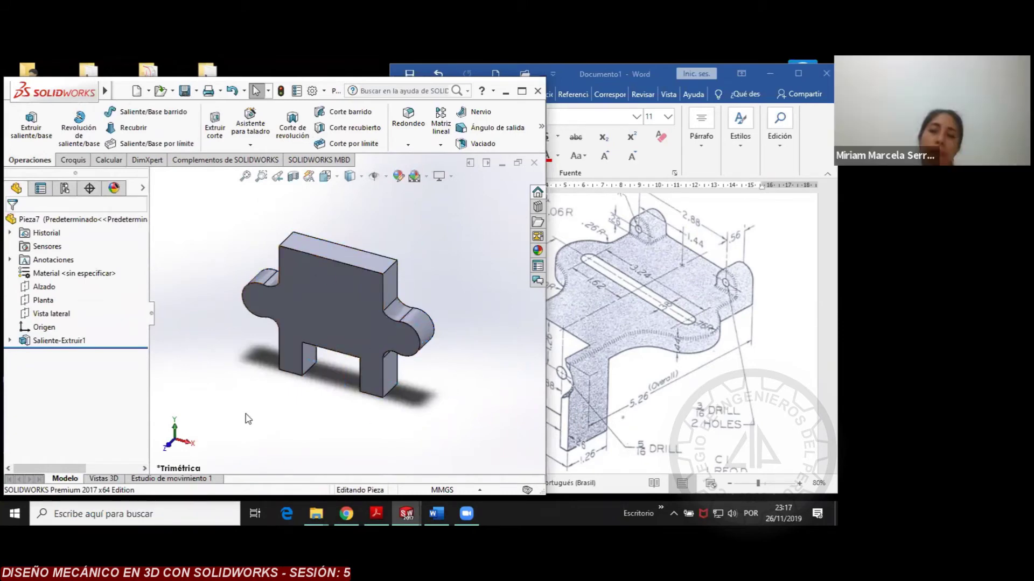
Rotate the plate with the arrow-key view shortcuts to inspect it, then select its top face
key(ctrl+1)
key(Up)
key(Up)
key(Up)
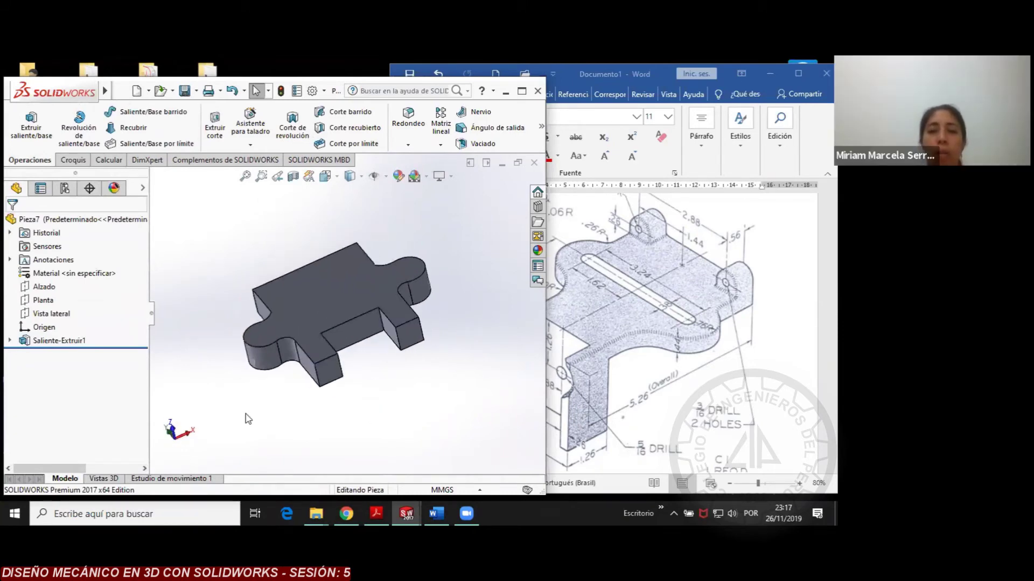
key(Right)
key(Down)
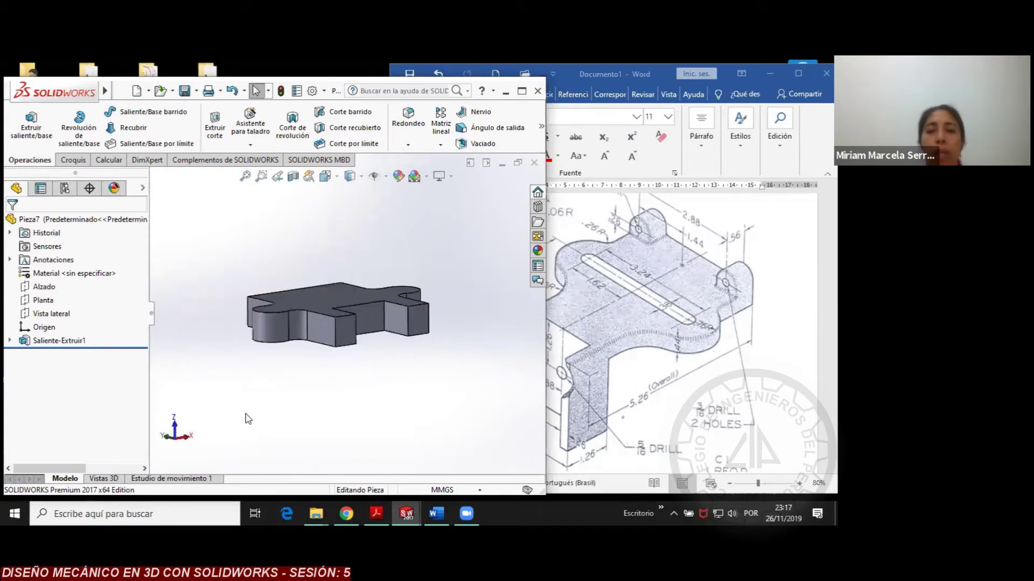
key(Up)
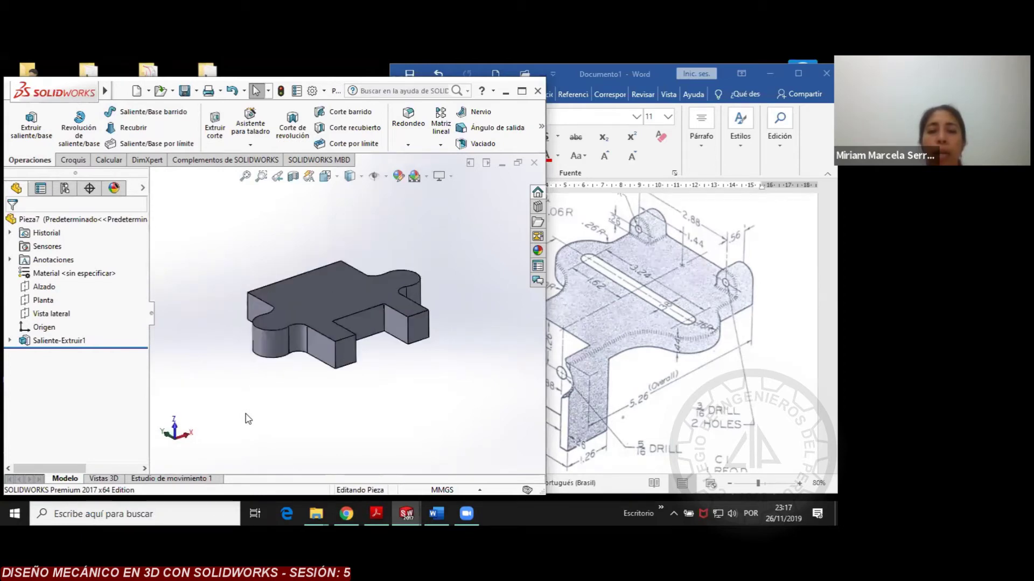
click(283, 291)
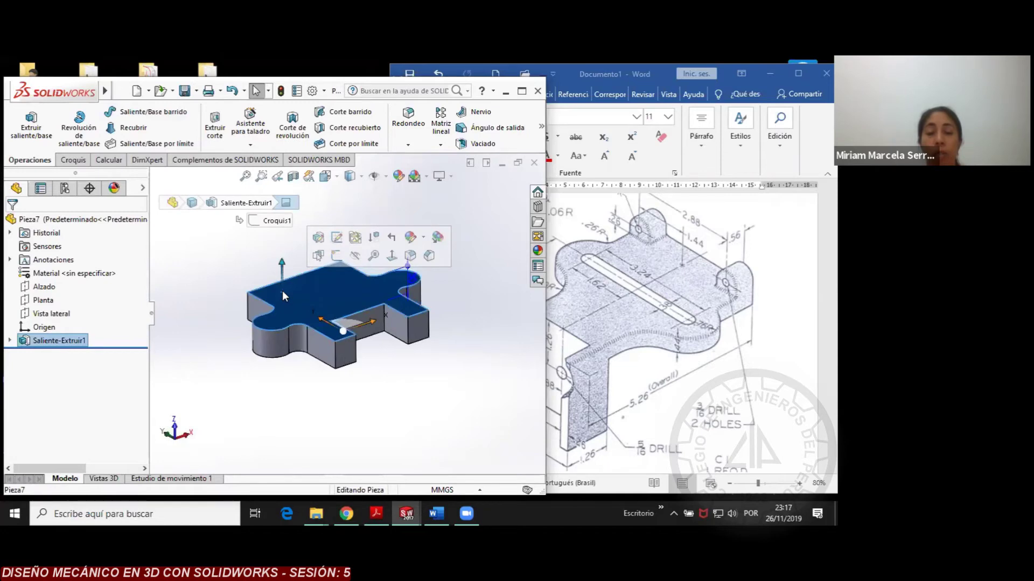
Looking normal to the top face, draw small rectangles at the outline's top-right and top-left corners
click(389, 254)
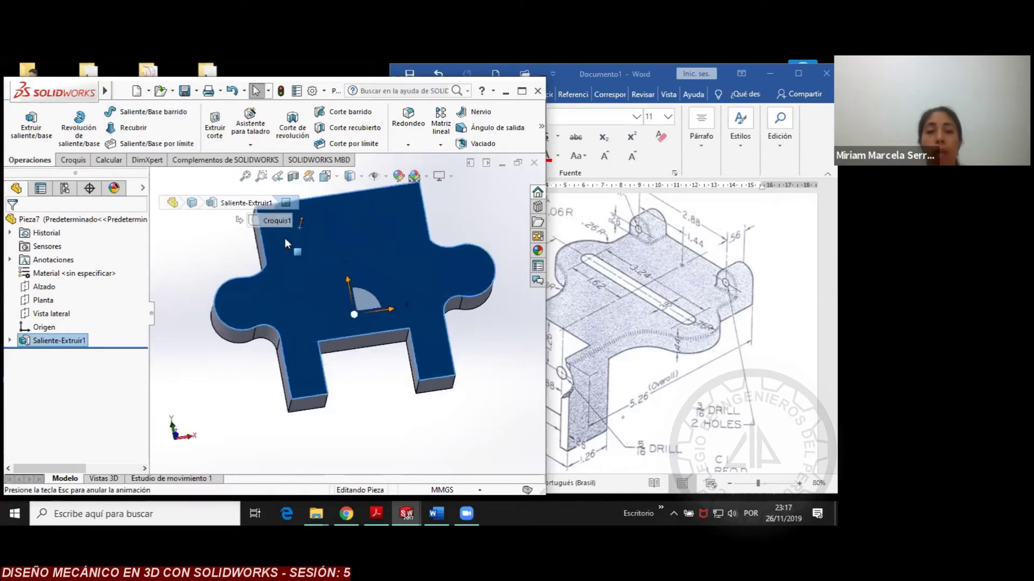
click(74, 161)
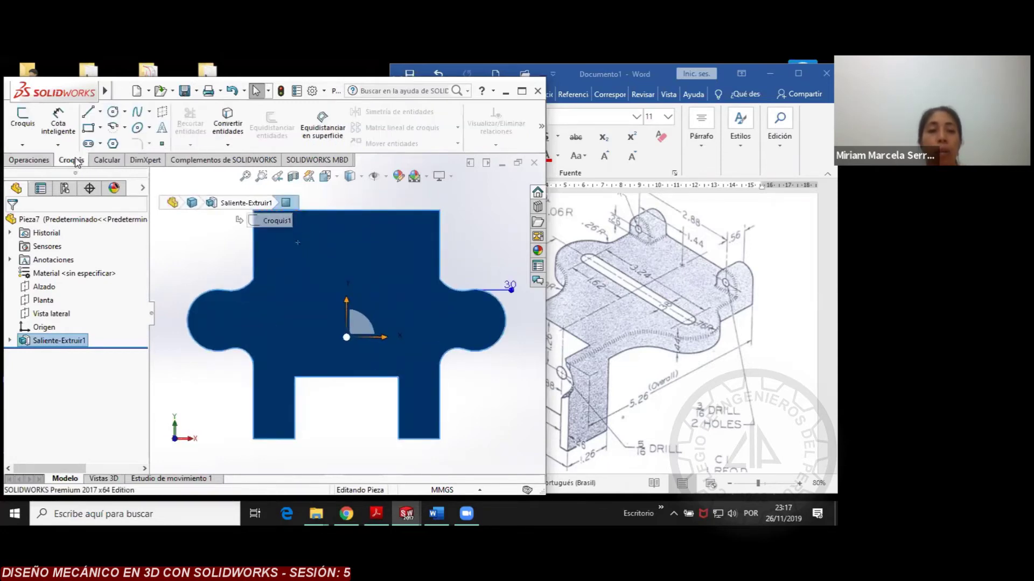
click(89, 129)
click(404, 210)
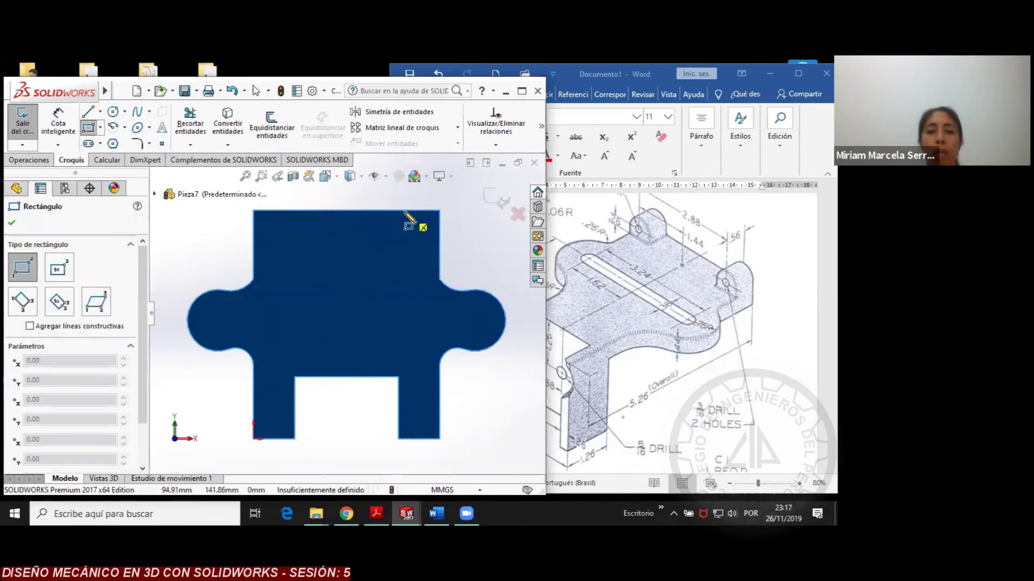
click(440, 236)
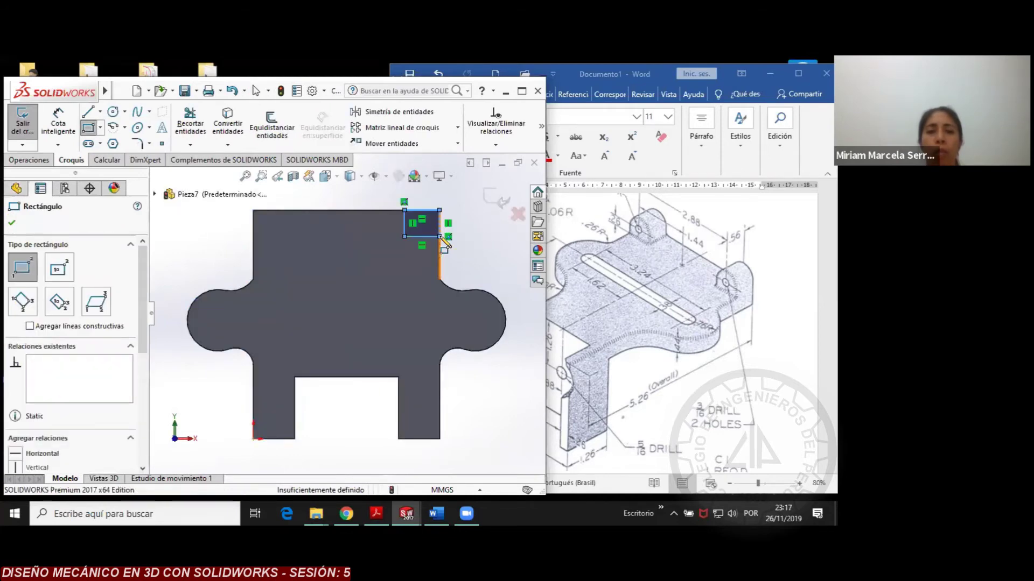
click(254, 211)
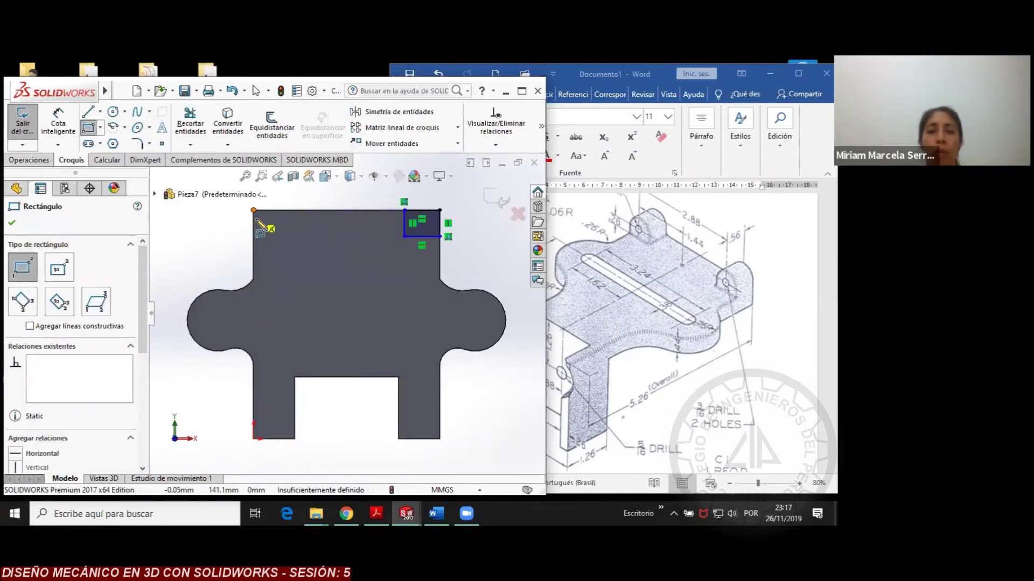
click(297, 236)
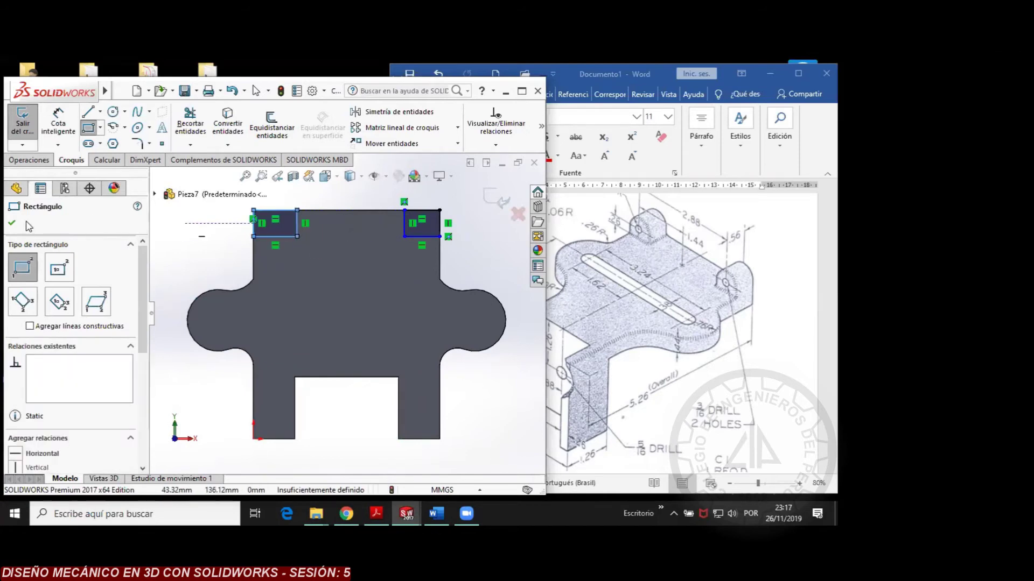
click(12, 223)
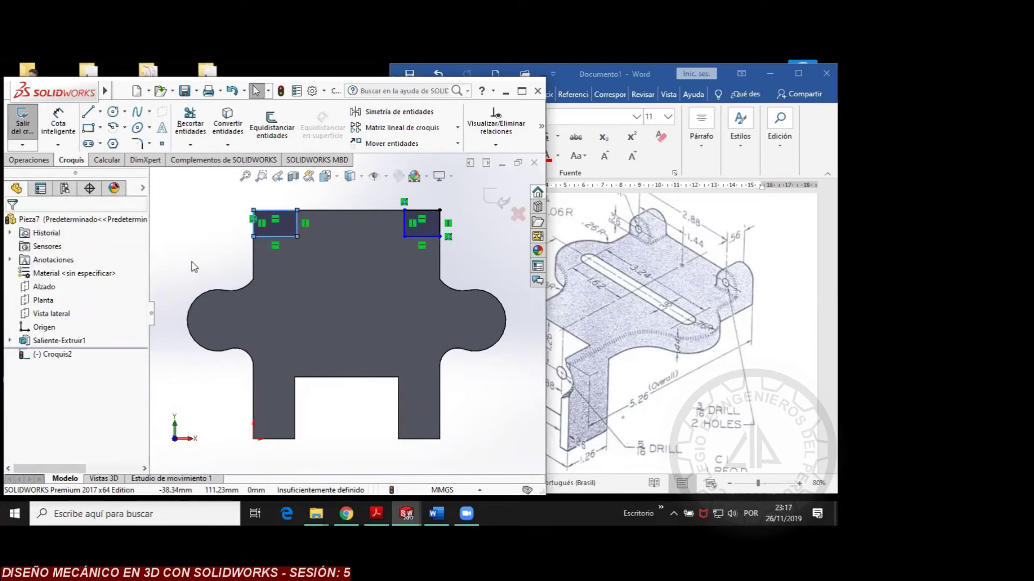
key(Up)
key(Up)
key(Up)
key(Up)
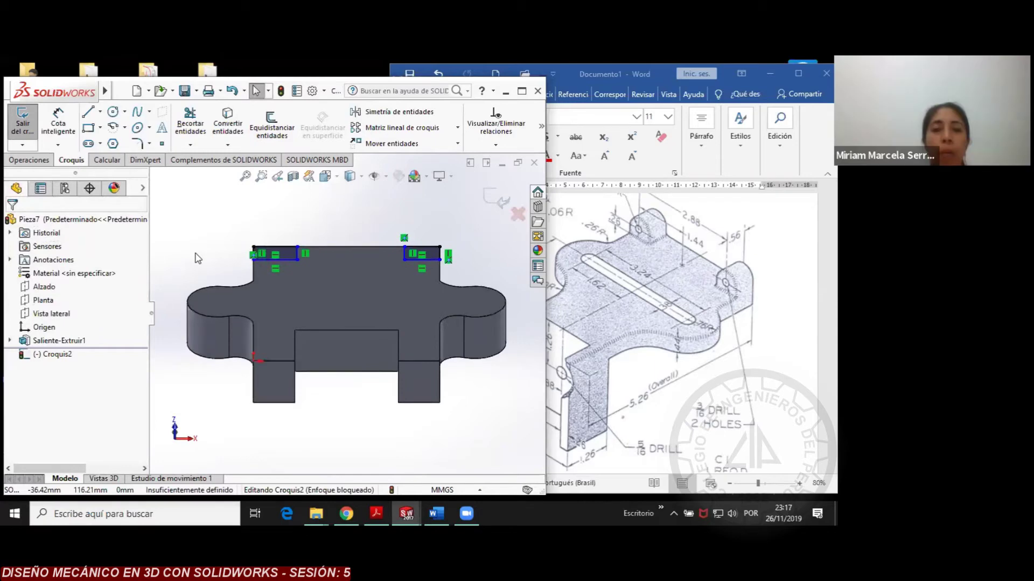
key(Up)
key(Up)
key(Up)
key(Up)
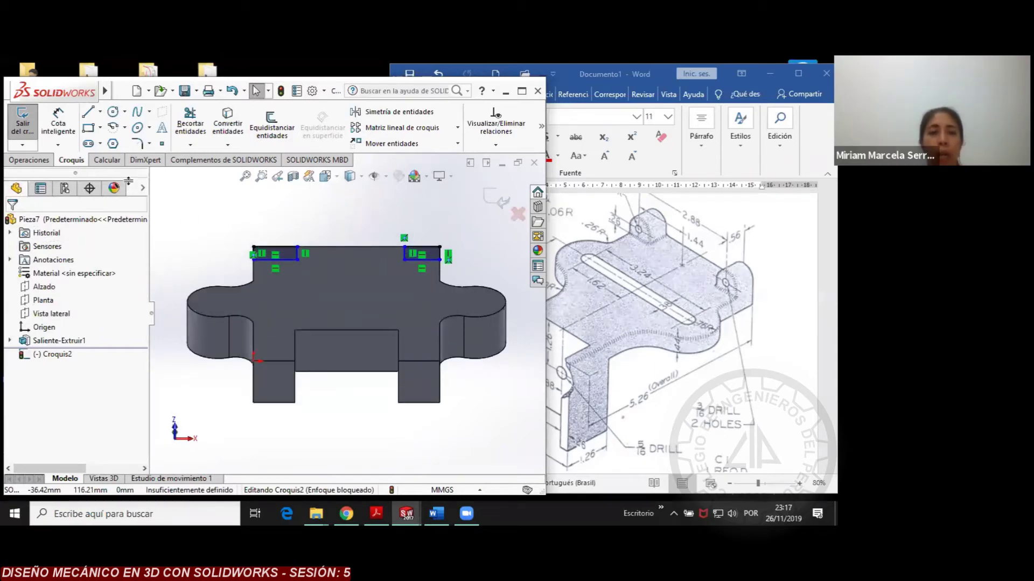
click(27, 161)
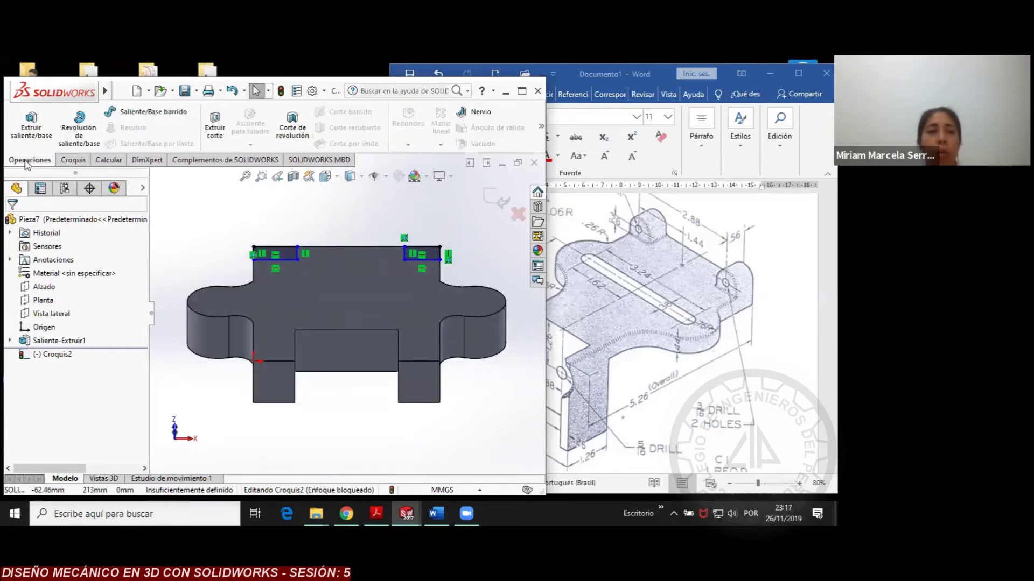
Extrude the two corner rectangles into side blocks, turn to the Front view, and pick the left block's face
click(37, 128)
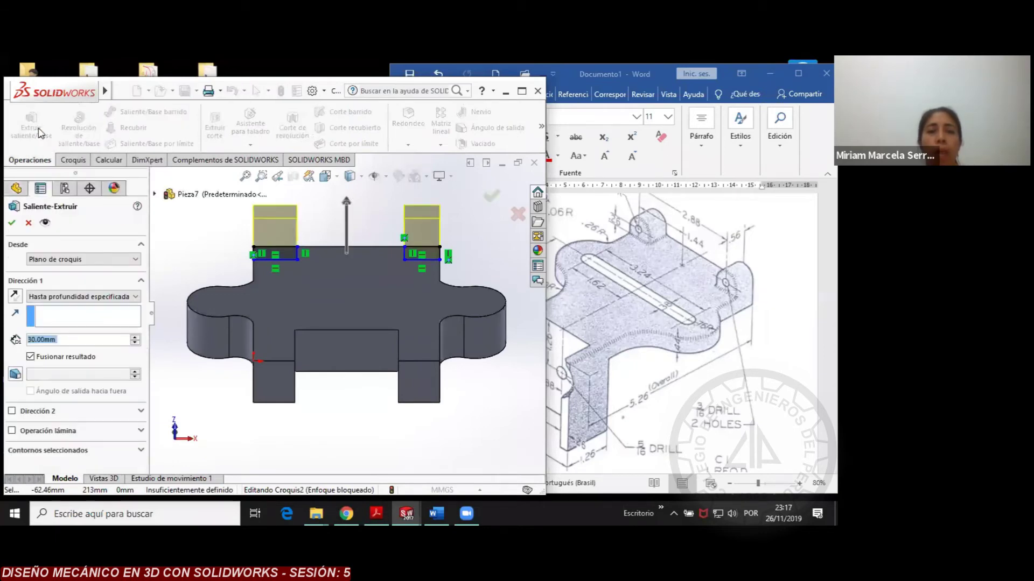
click(12, 222)
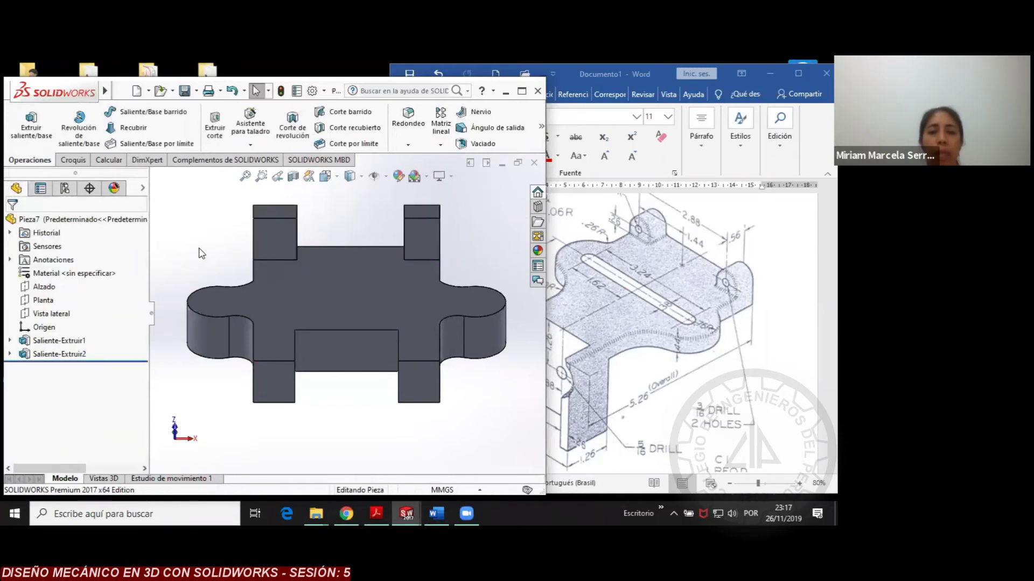
key(ctrl+7)
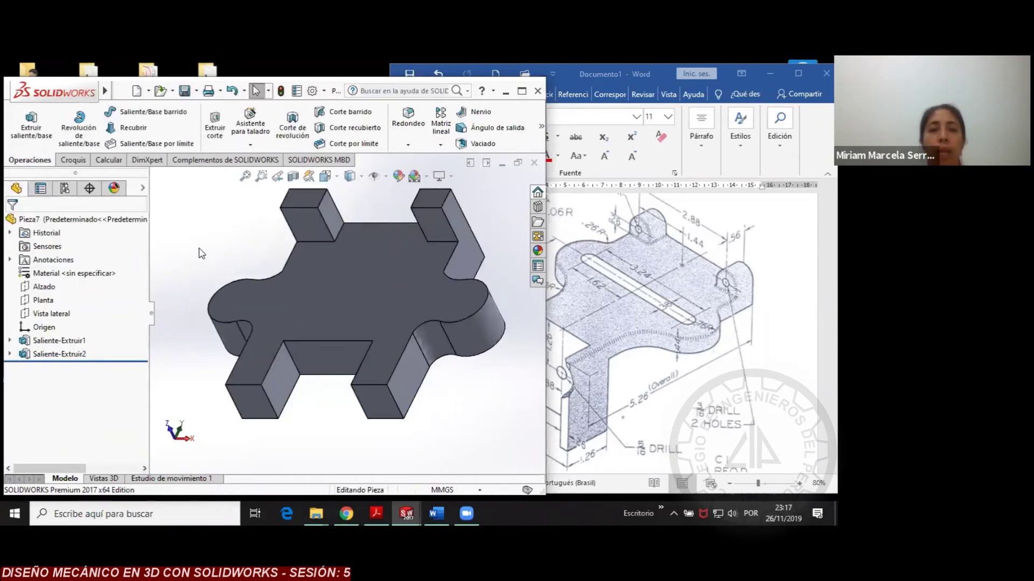
key(ctrl+1)
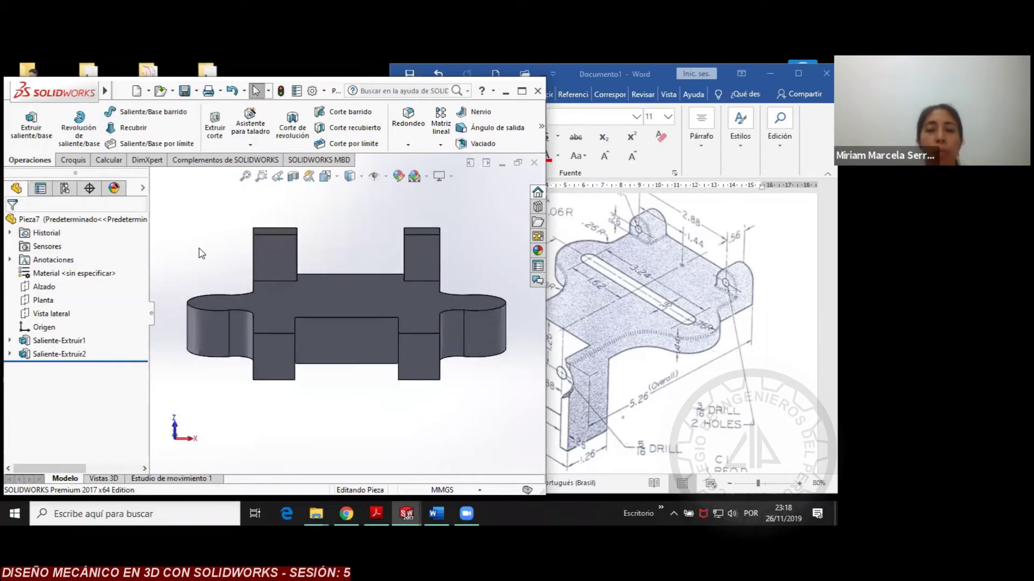
key(Up)
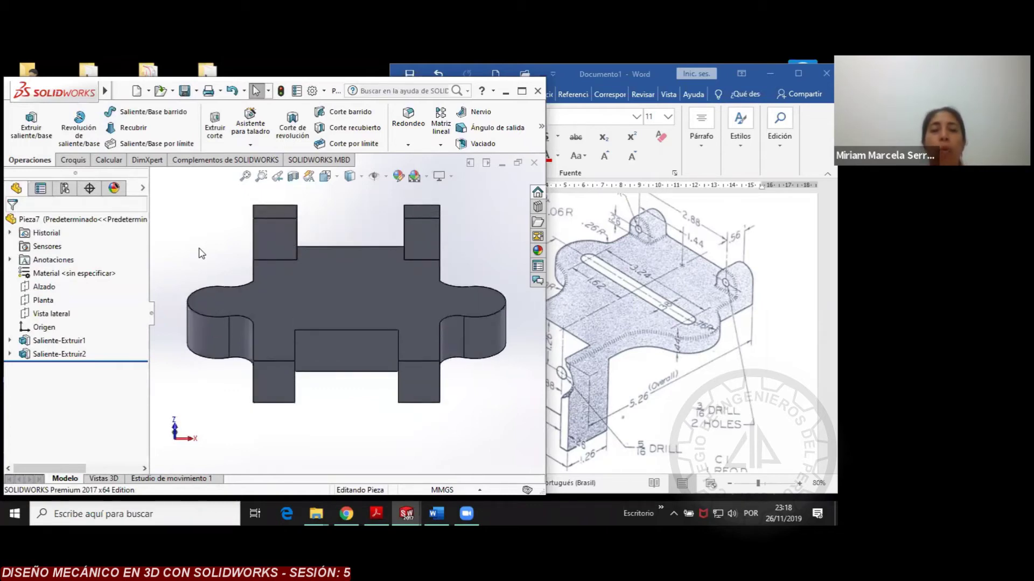
key(Down)
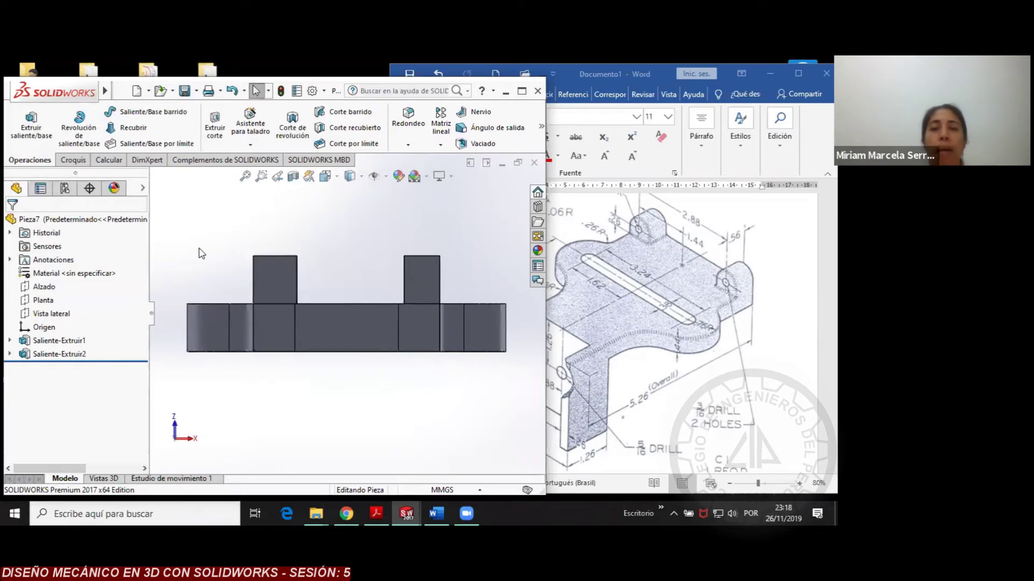
click(273, 274)
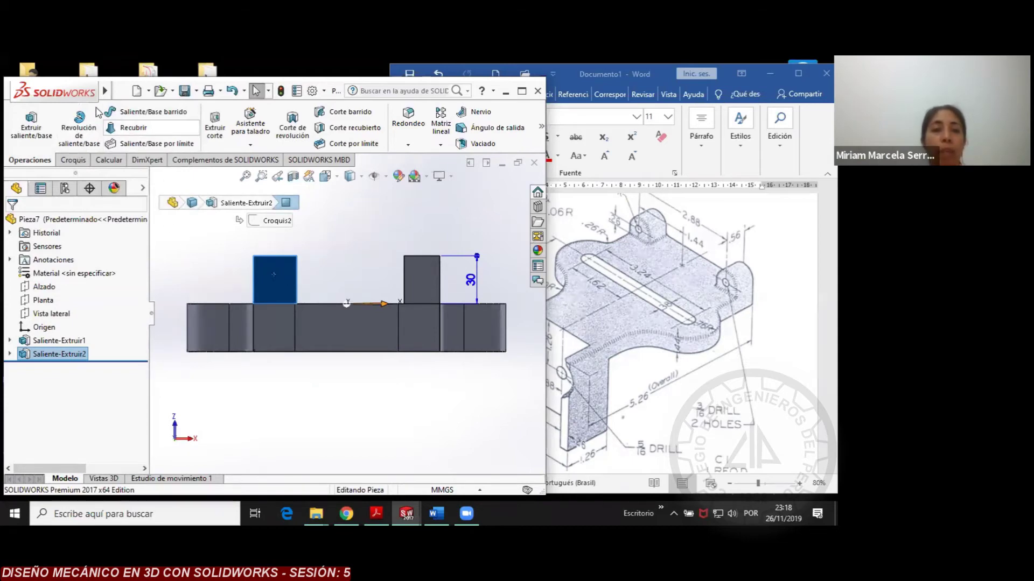
Start a sketch on the left block's face with a vertical line up from its bottom-left corner
click(71, 160)
click(88, 111)
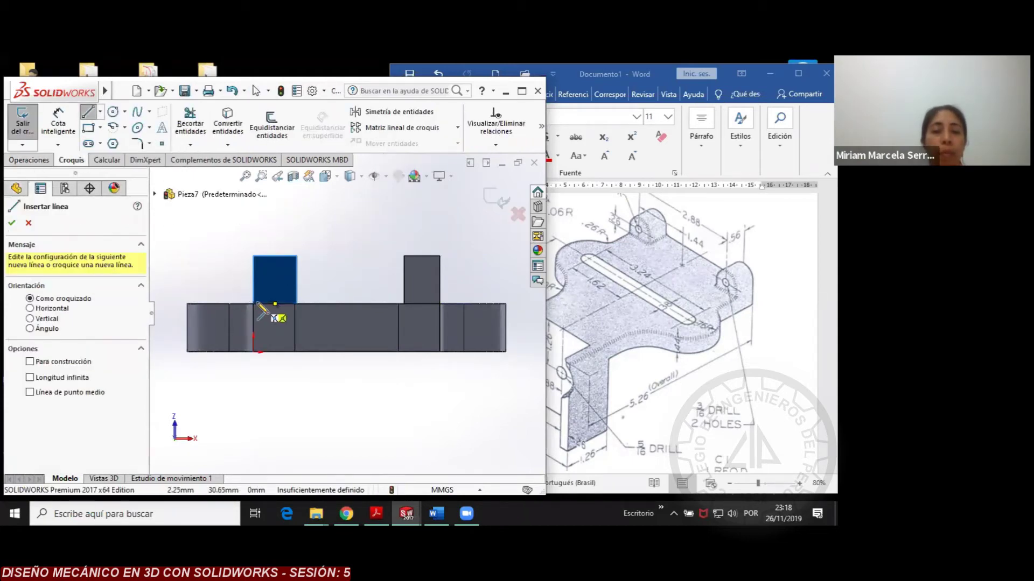
click(257, 303)
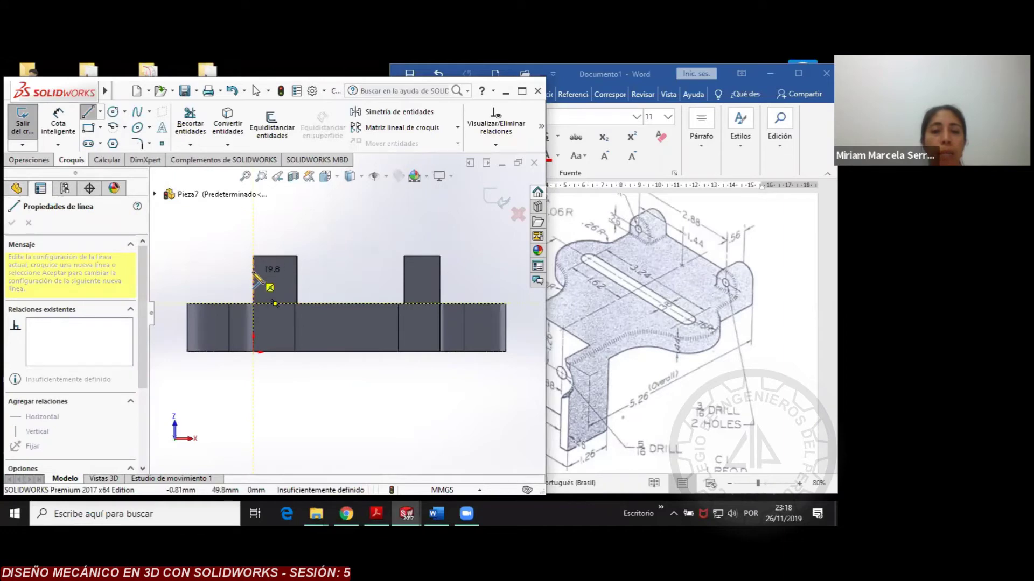
click(253, 272)
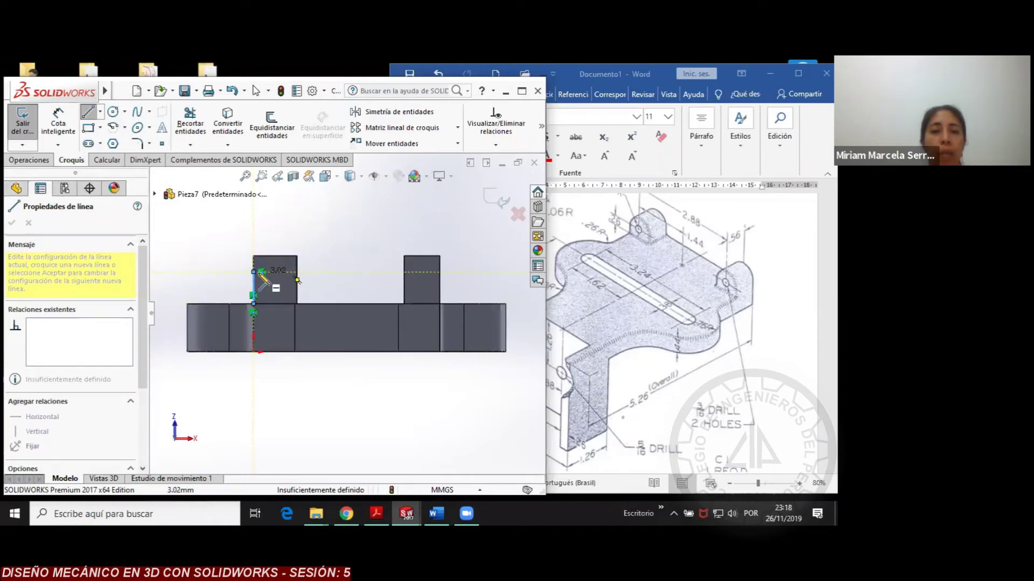
right_click(227, 261)
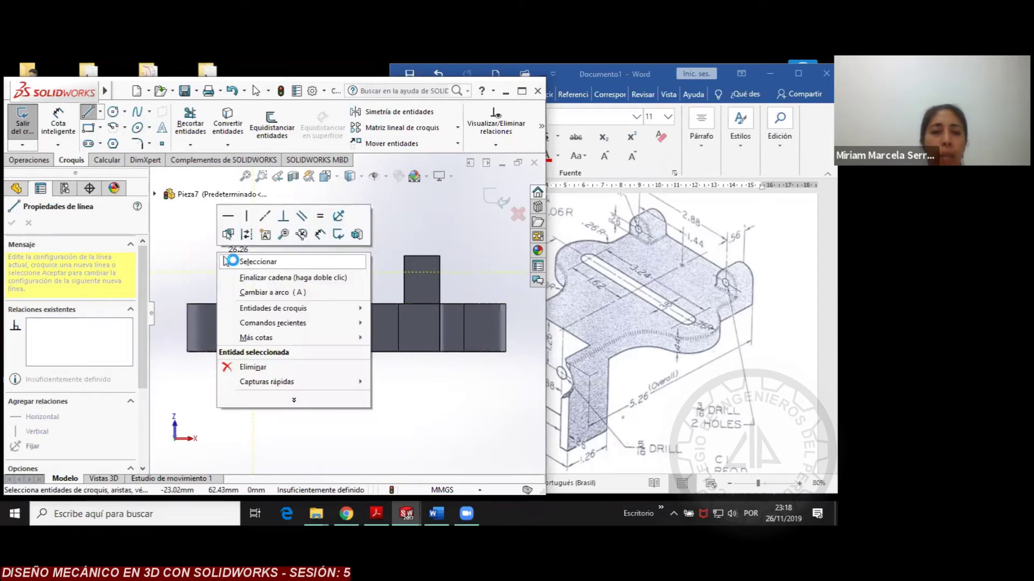
click(226, 261)
scroll(291, 280, down, 3)
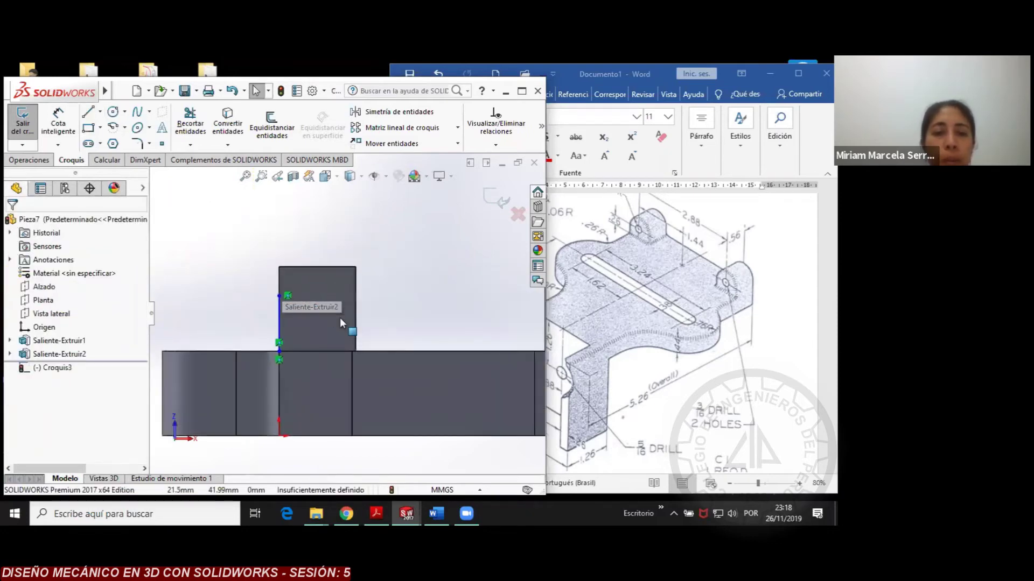
scroll(340, 317, down, 3)
Draw a circle inside the block plus lines down its right side and across the base
click(114, 111)
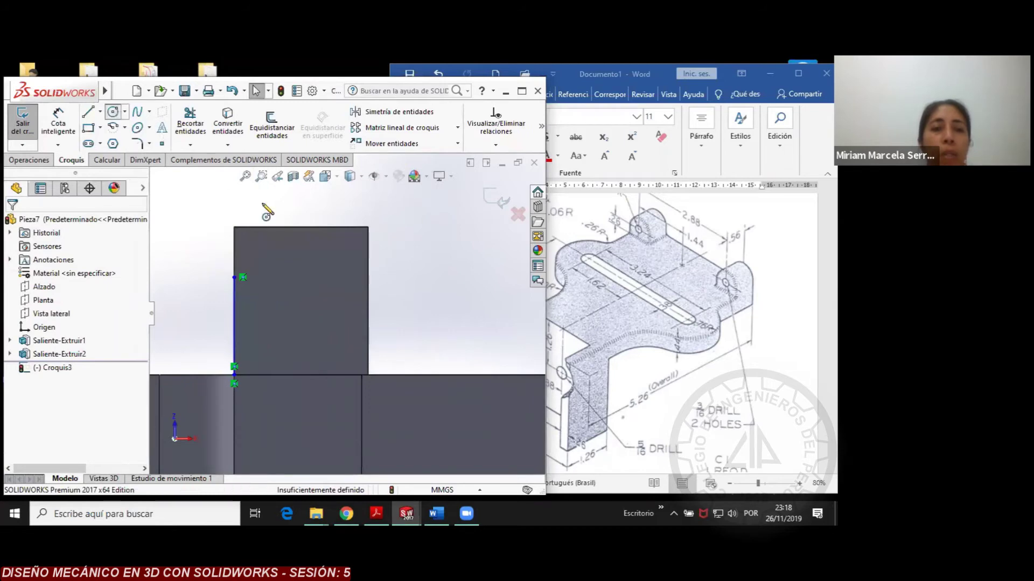
click(298, 278)
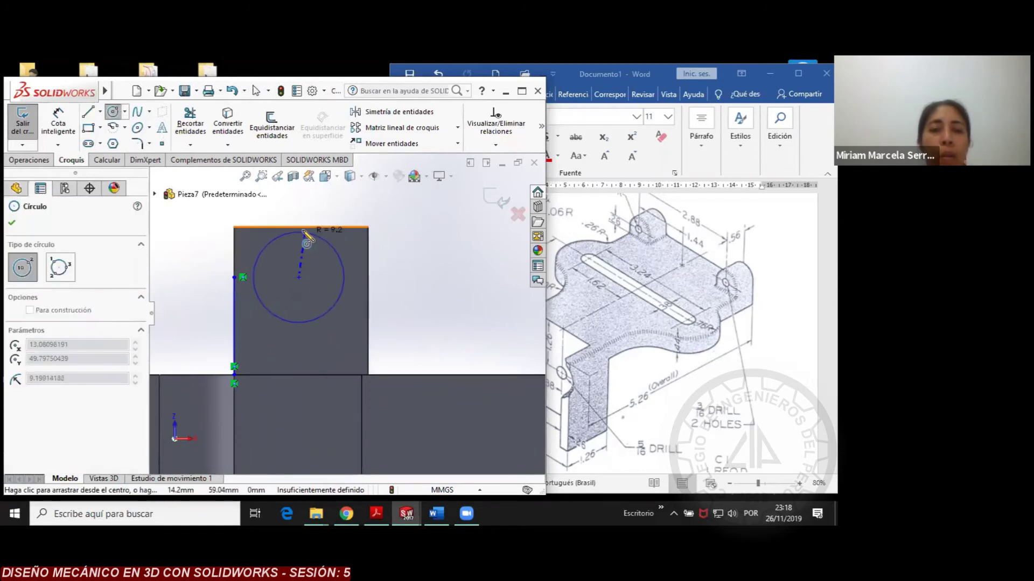
click(235, 277)
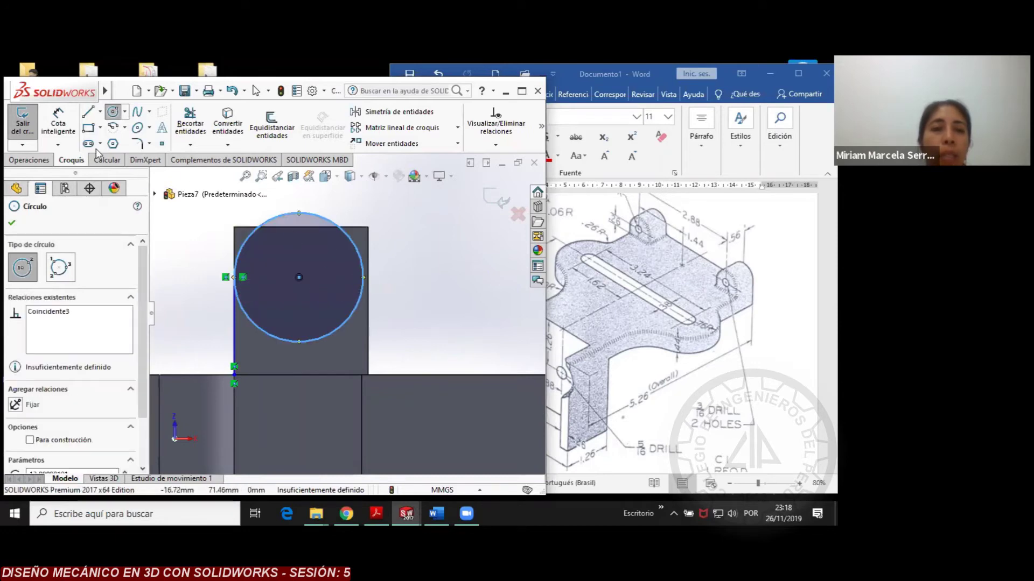
click(89, 112)
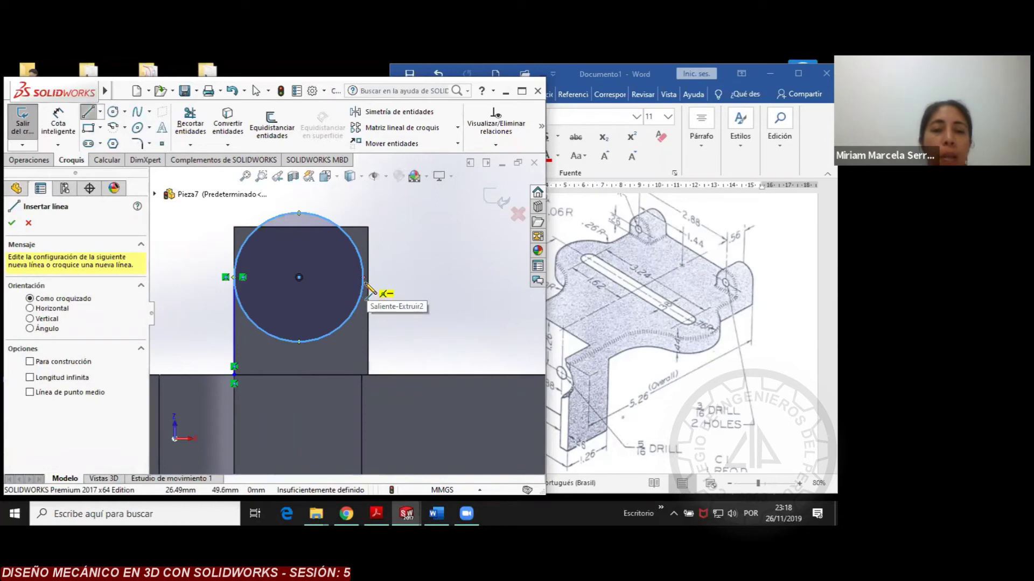
click(364, 278)
click(361, 375)
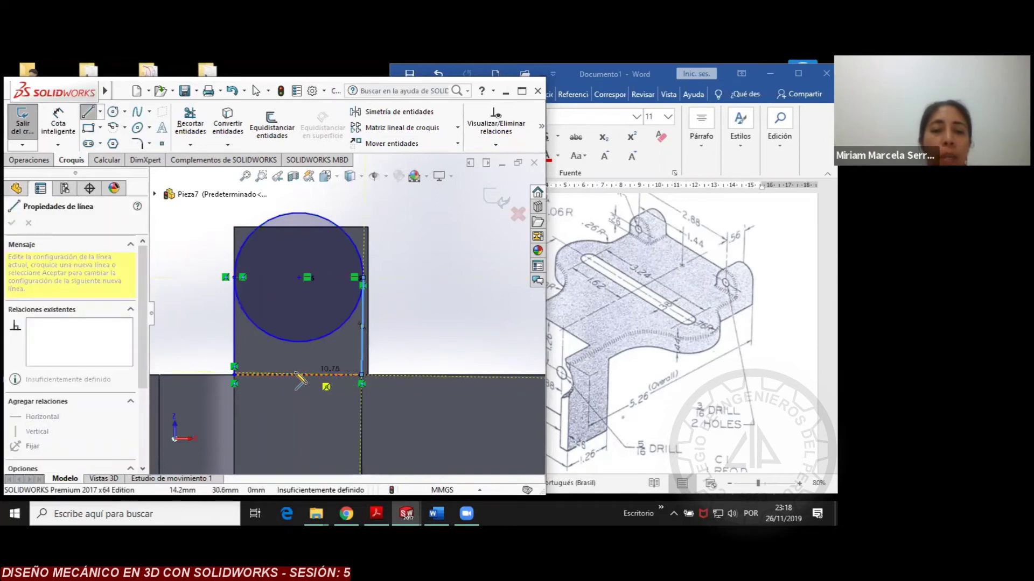
double_click(235, 375)
right_click(212, 325)
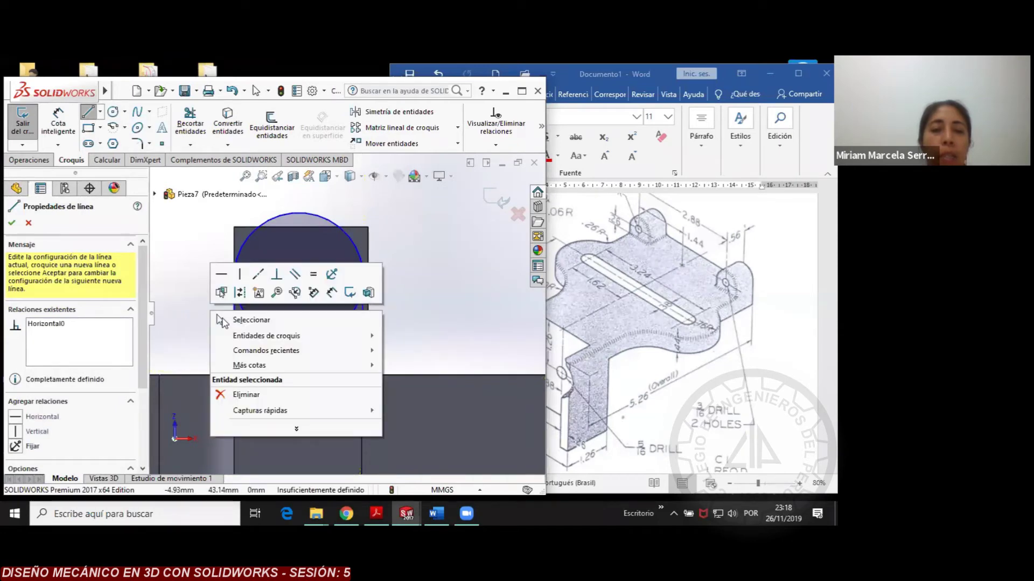
click(218, 318)
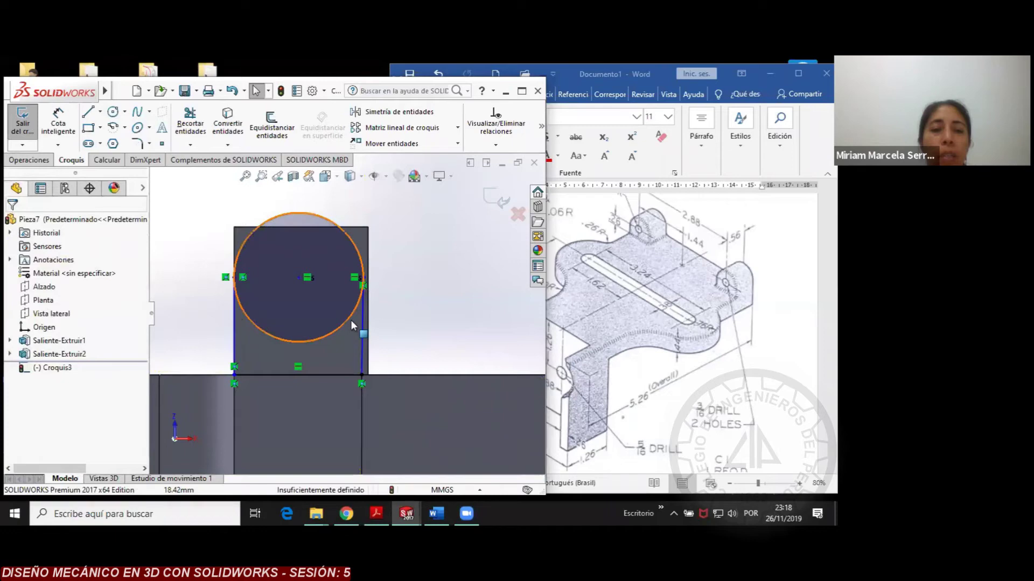
Delete the right, bottom and left sketch lines and the misplaced circle
click(361, 339)
key(Delete)
click(325, 375)
key(Delete)
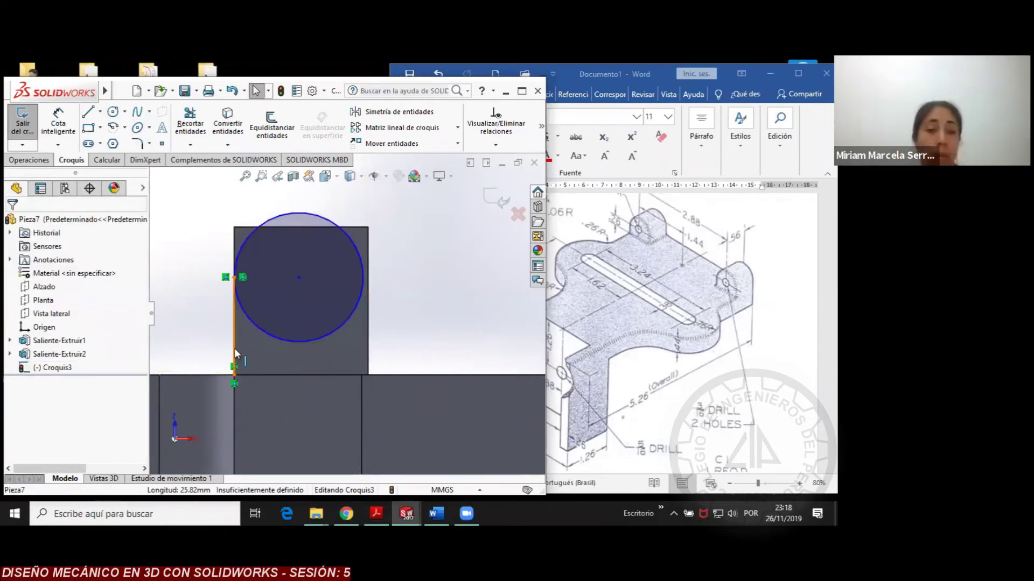
click(235, 351)
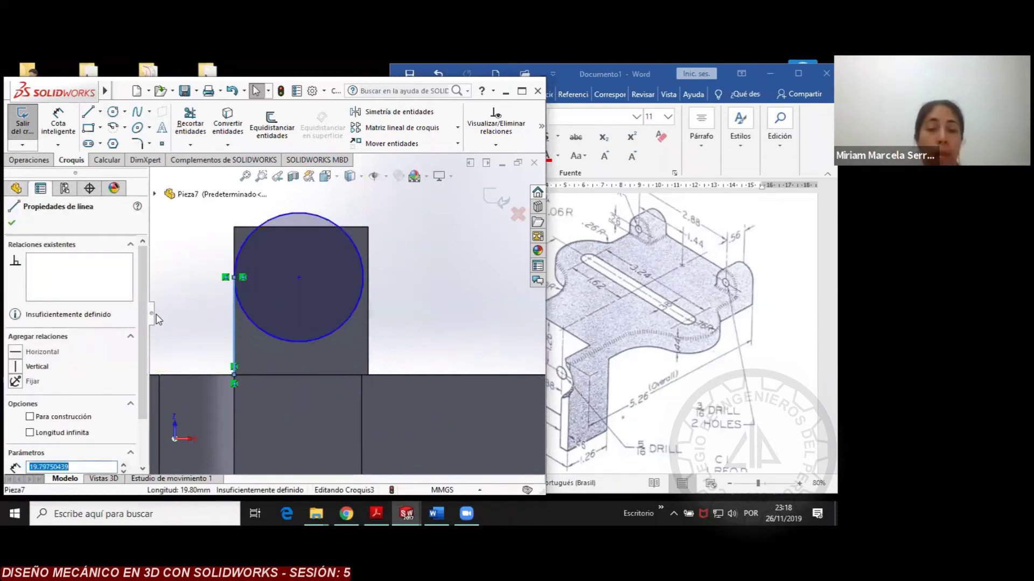
key(Delete)
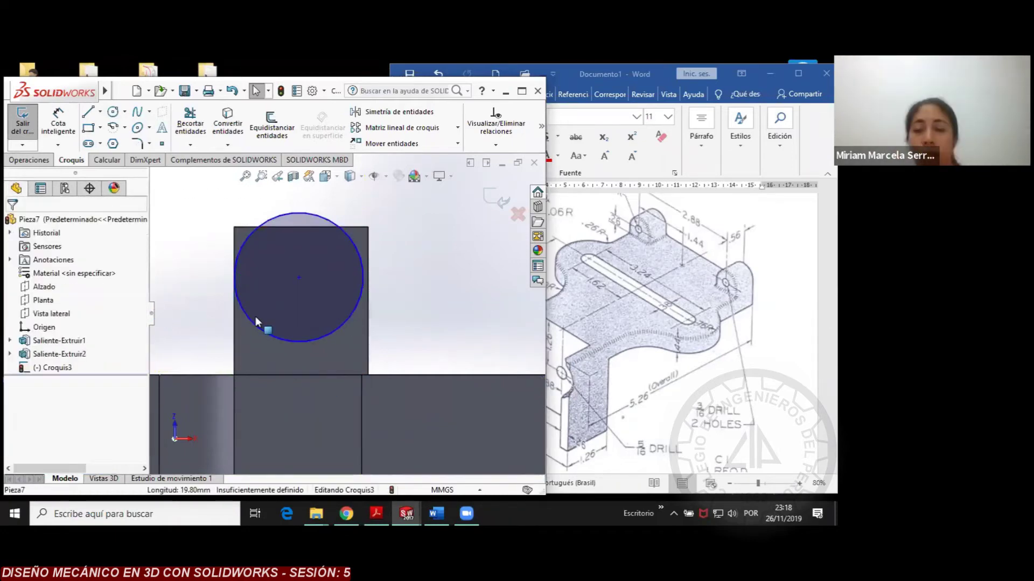
click(362, 284)
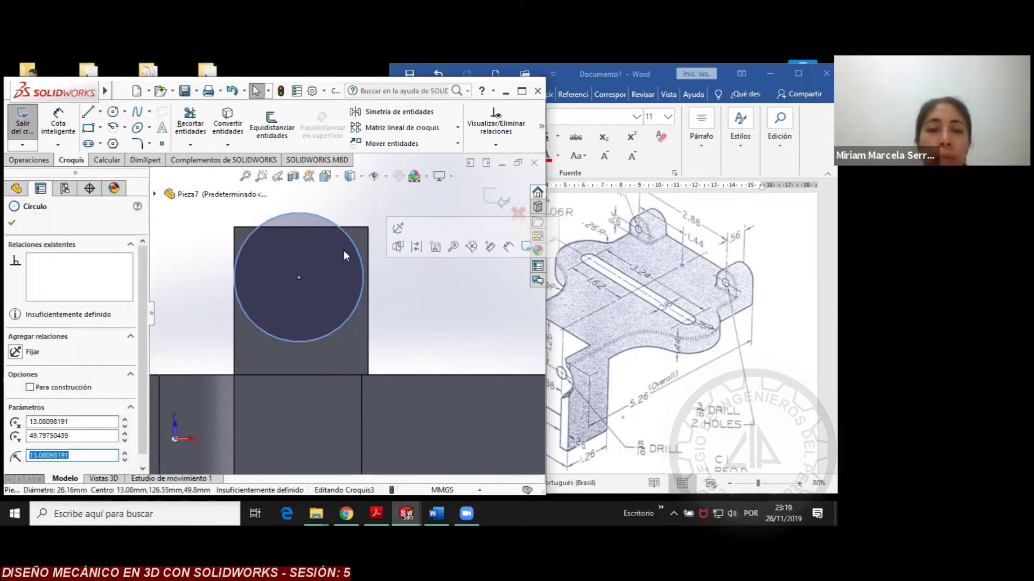
click(331, 214)
click(326, 218)
key(Delete)
Draw a circle centred on the block's top edge reaching its top-right corner, then trim it
click(112, 112)
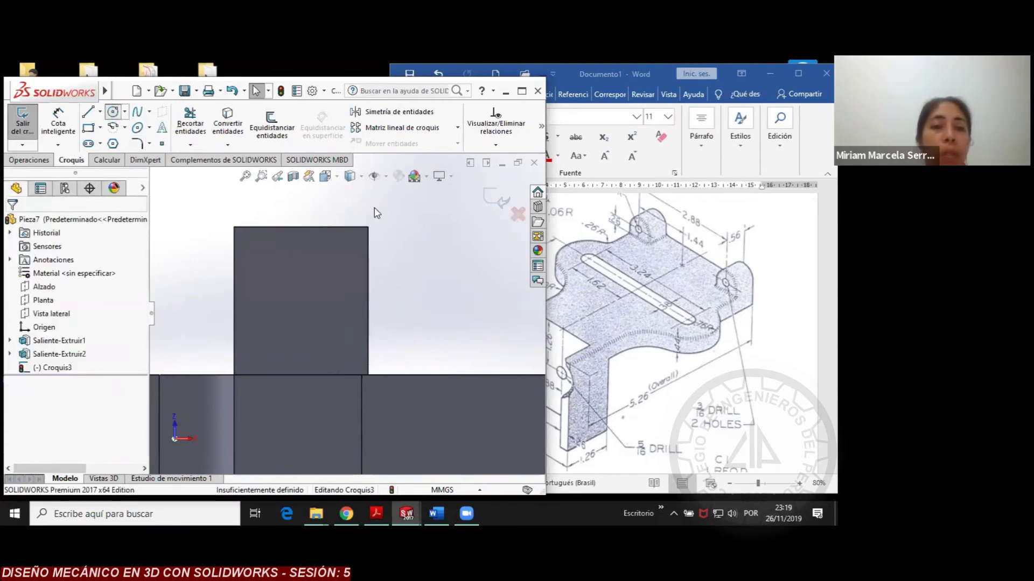
click(300, 226)
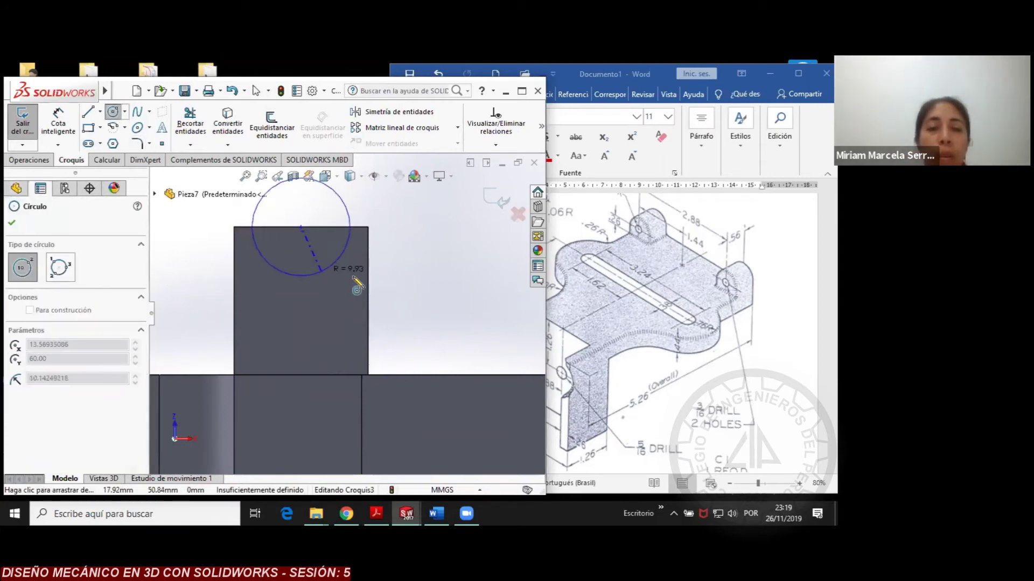
click(368, 226)
right_click(408, 259)
click(405, 248)
key(Left)
key(Left)
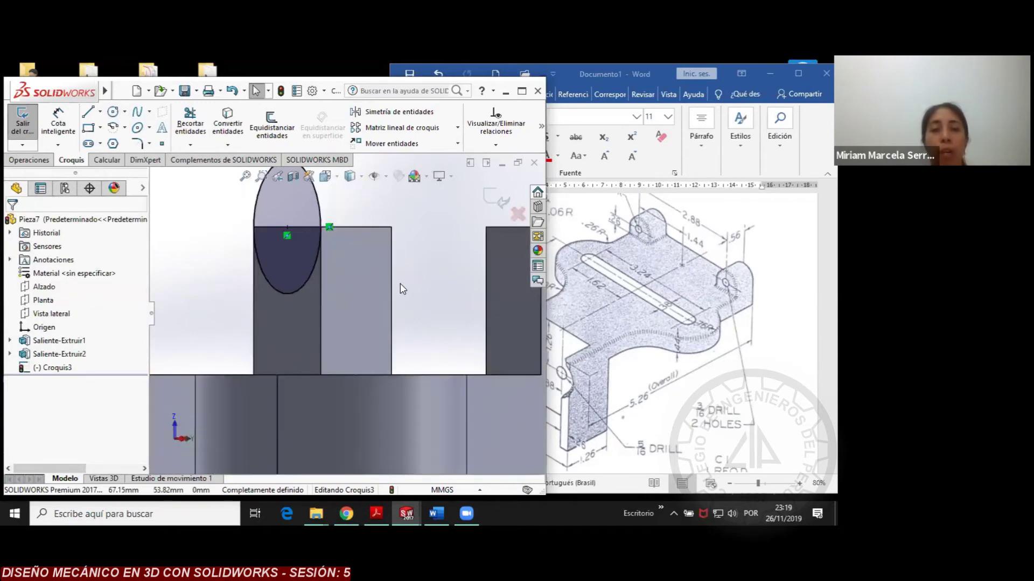
scroll(400, 289, down, 3)
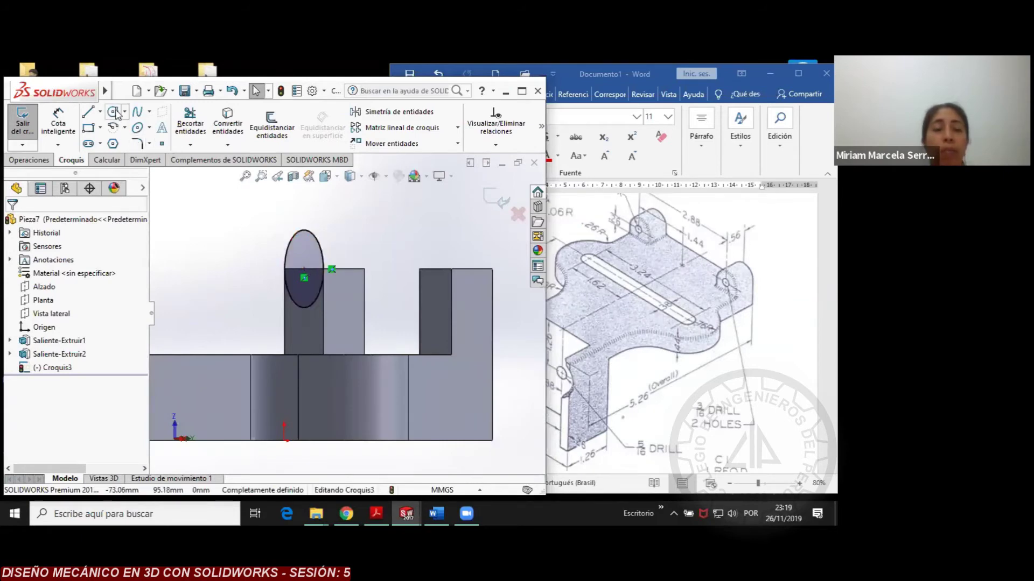
click(190, 121)
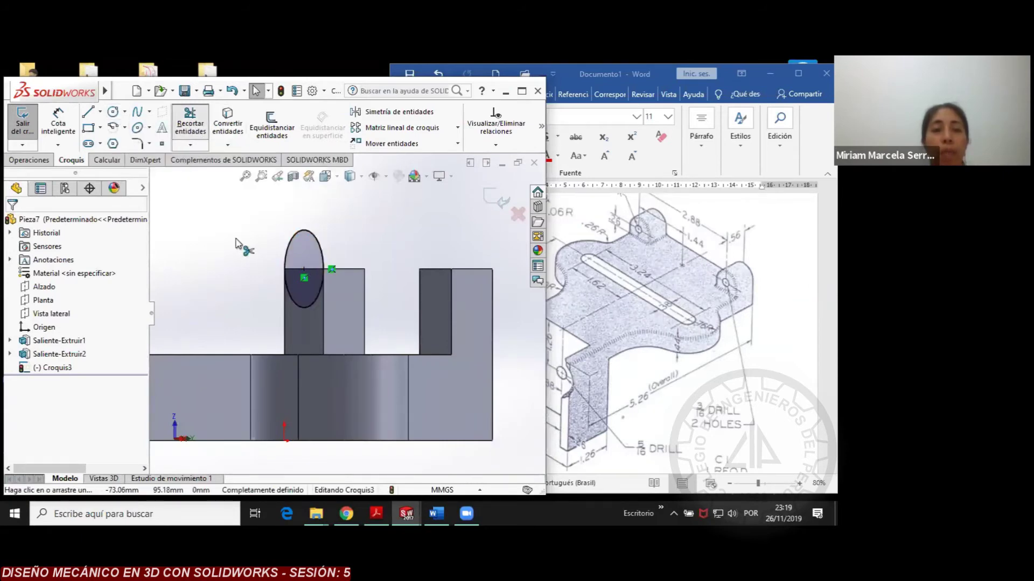
click(304, 306)
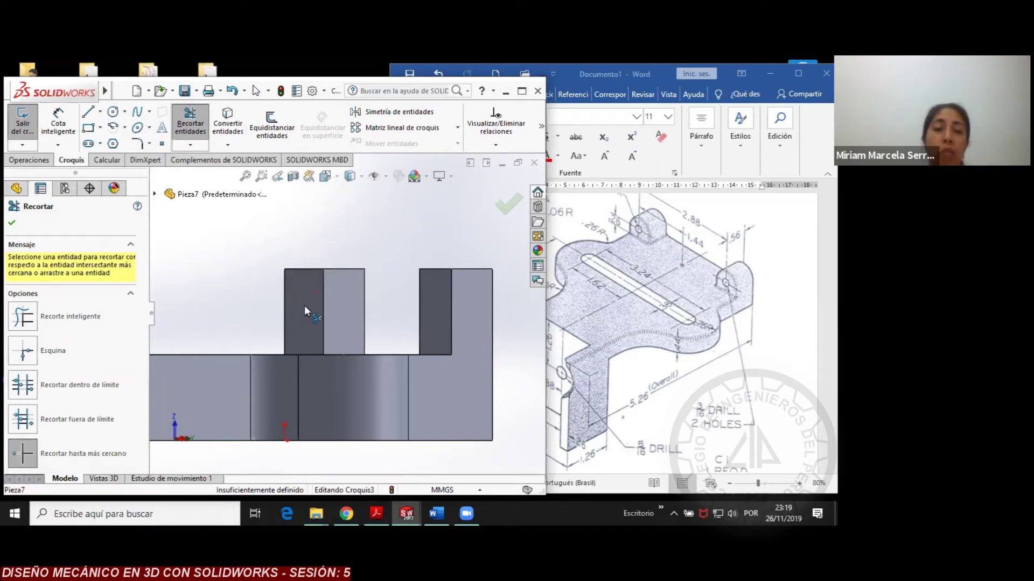
key(Escape)
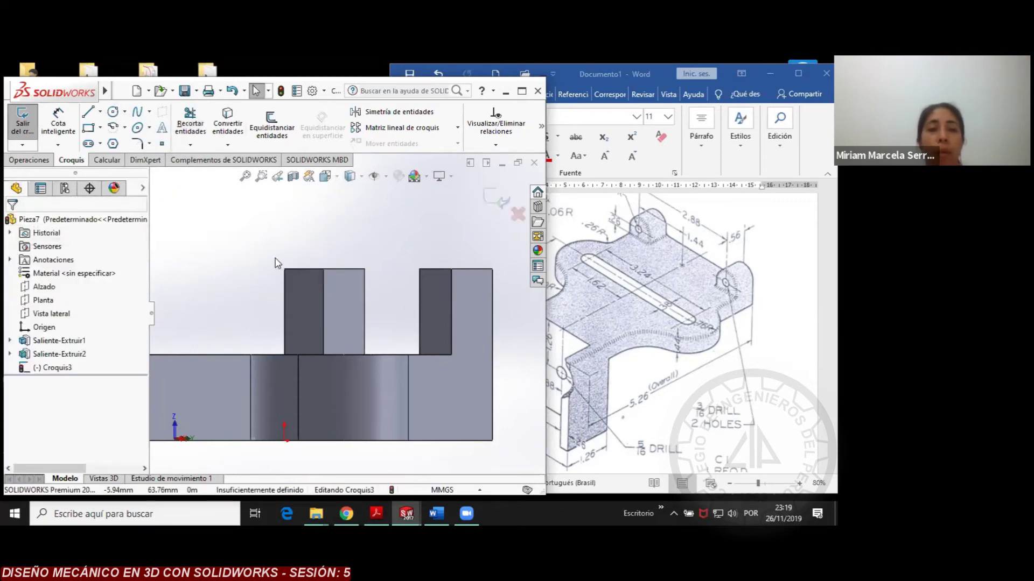
Undo the trim, draw a horizontal line across the block top, and trim off the ellipse's lower half
key(ctrl+z)
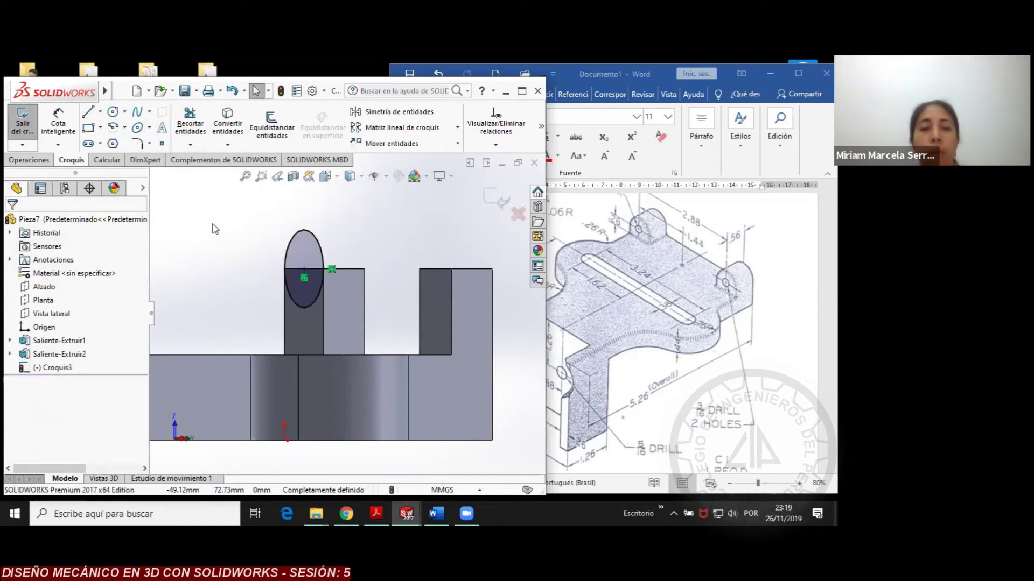
key(l)
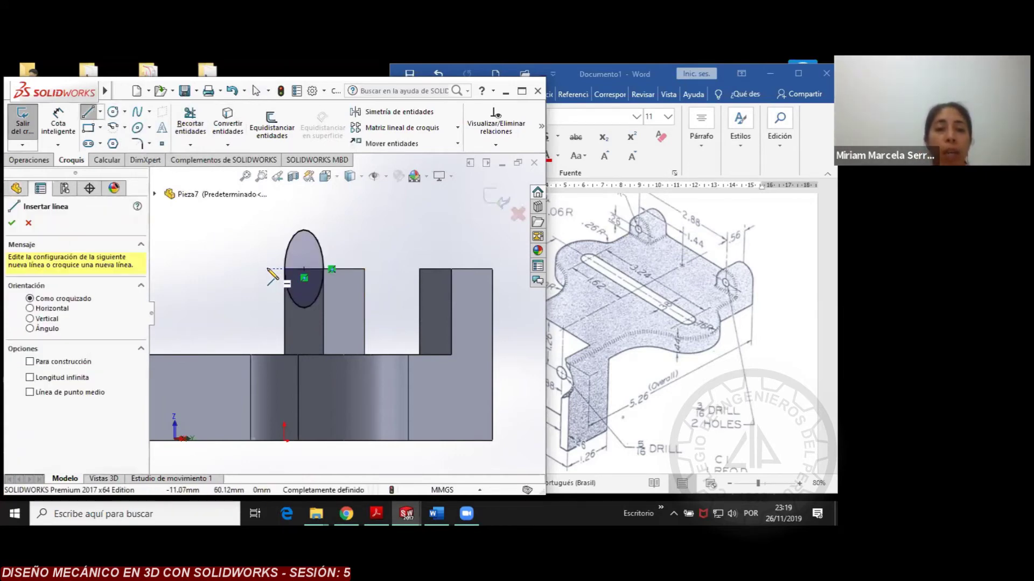
click(346, 268)
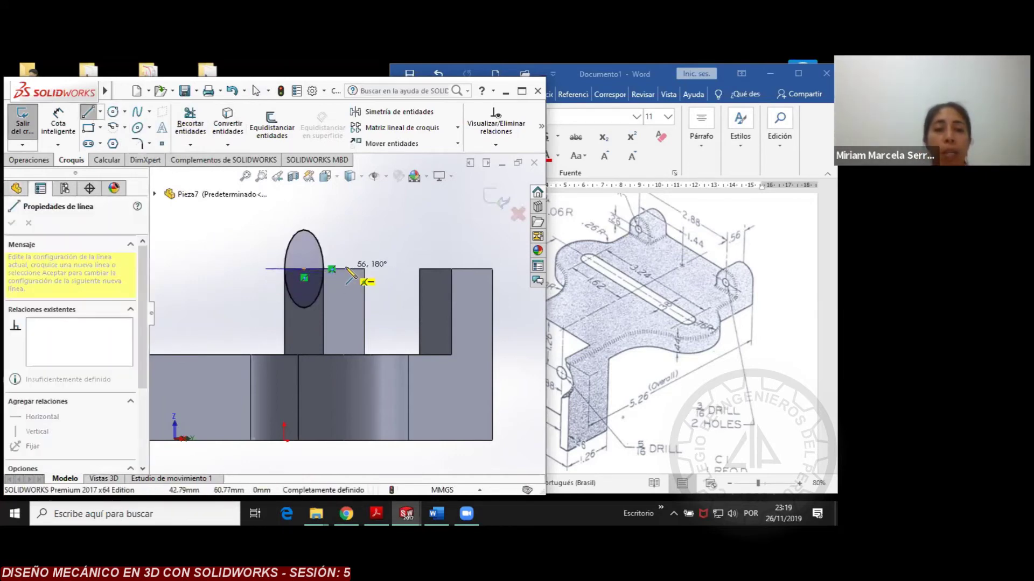
right_click(371, 235)
click(383, 238)
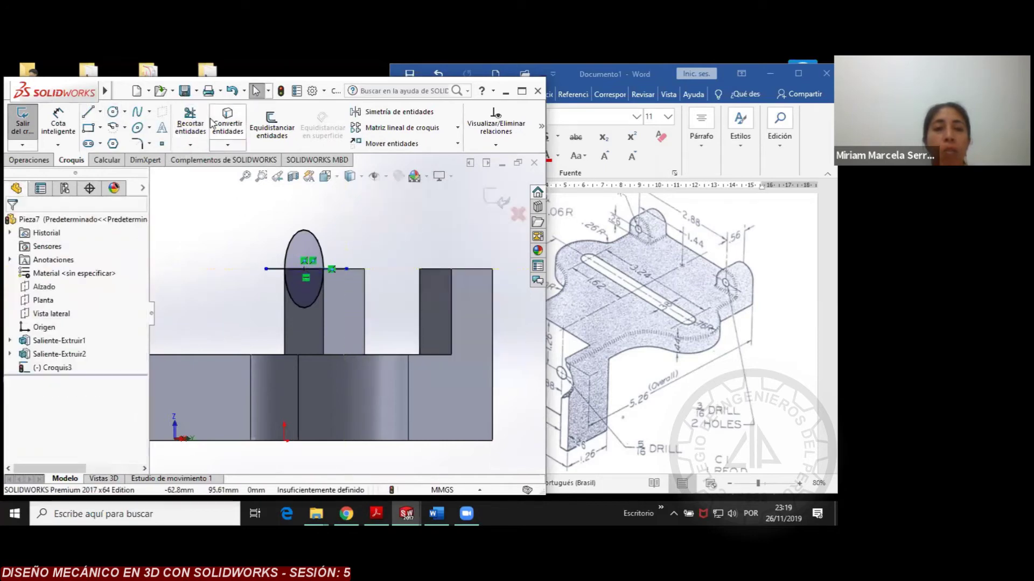
click(192, 121)
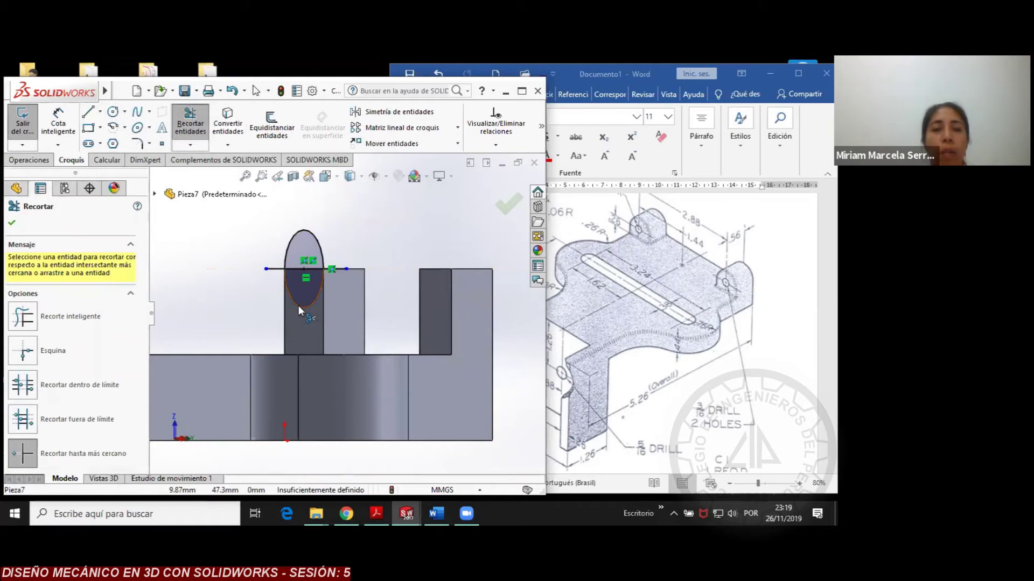
click(298, 305)
right_click(208, 228)
click(224, 239)
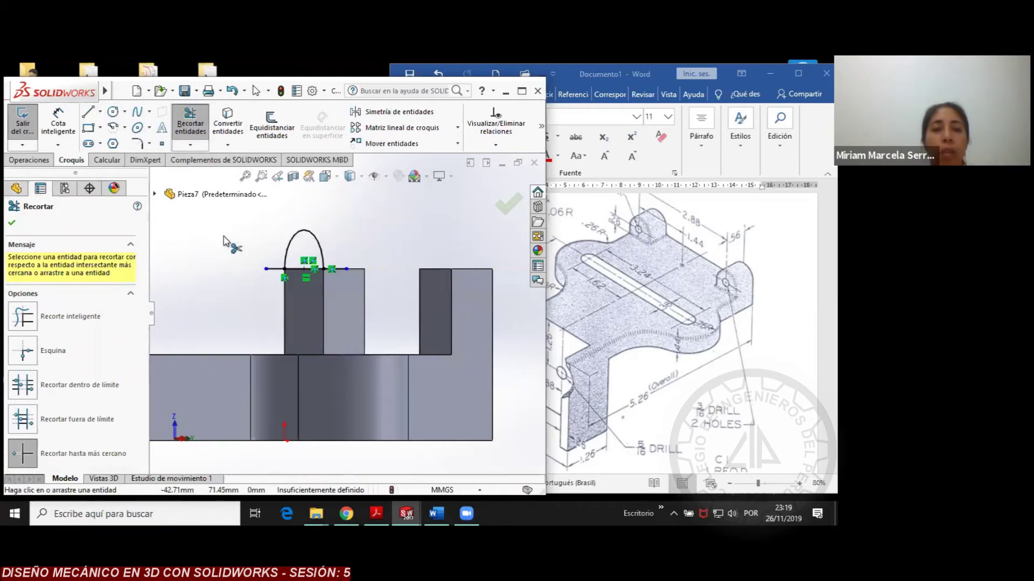
click(12, 224)
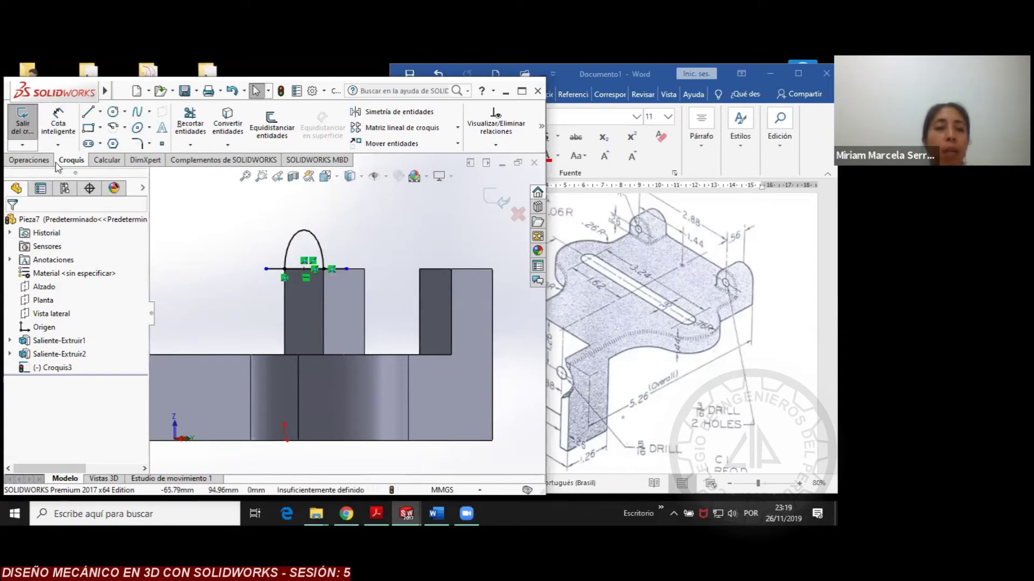
click(31, 159)
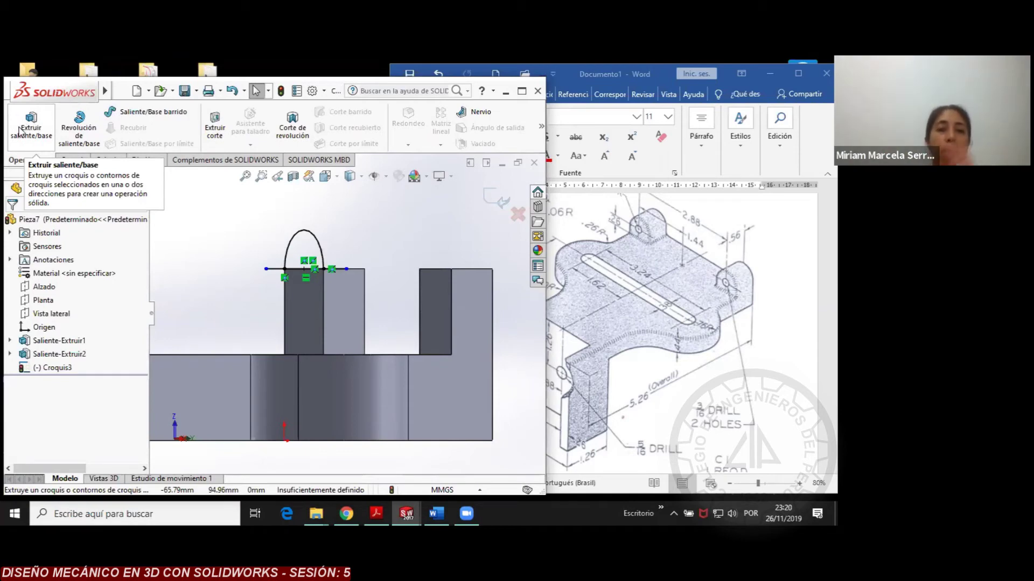
click(28, 133)
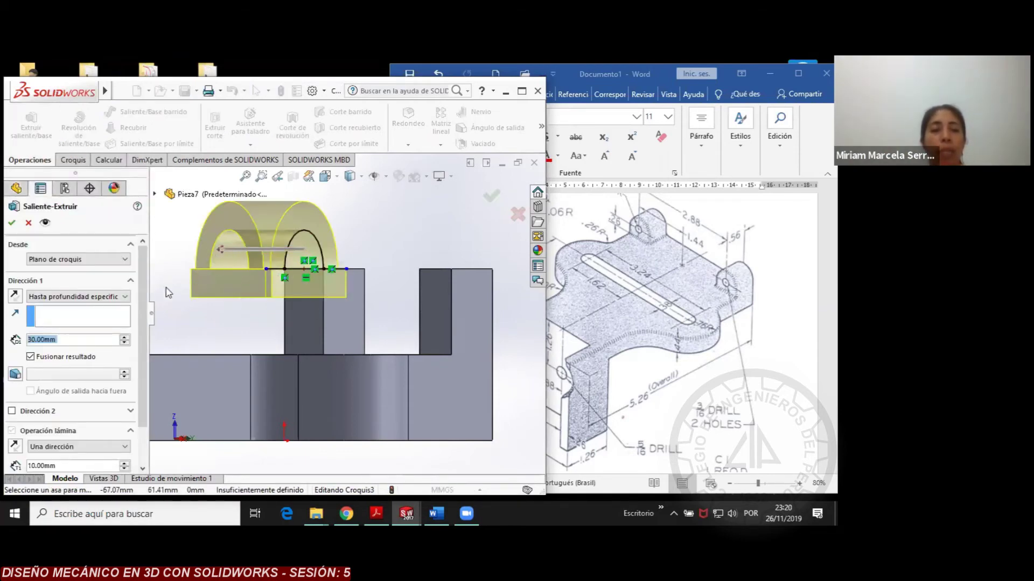
click(12, 411)
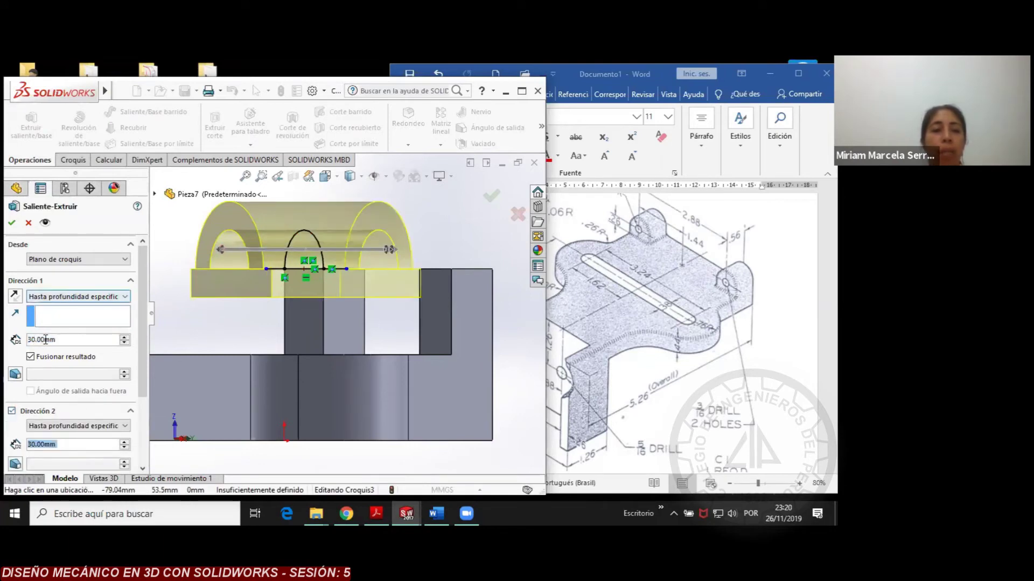
click(27, 340)
text(10)
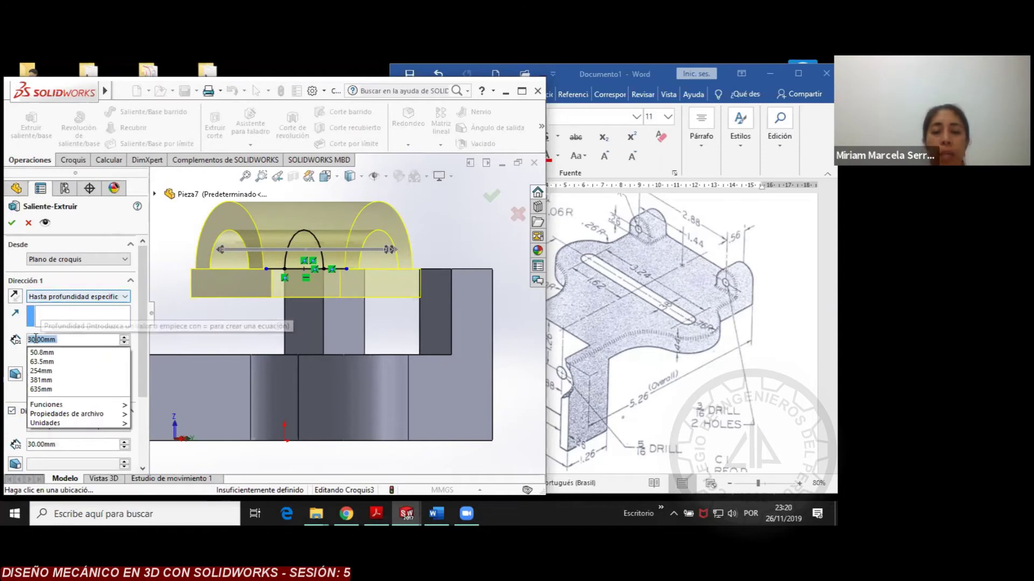
key(Return)
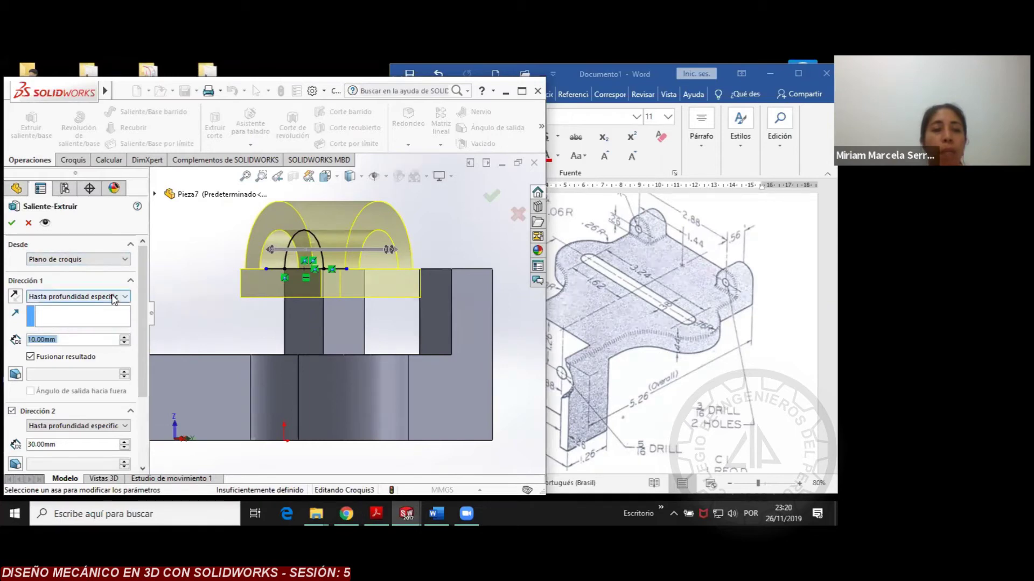
click(65, 446)
text(10)
key(Return)
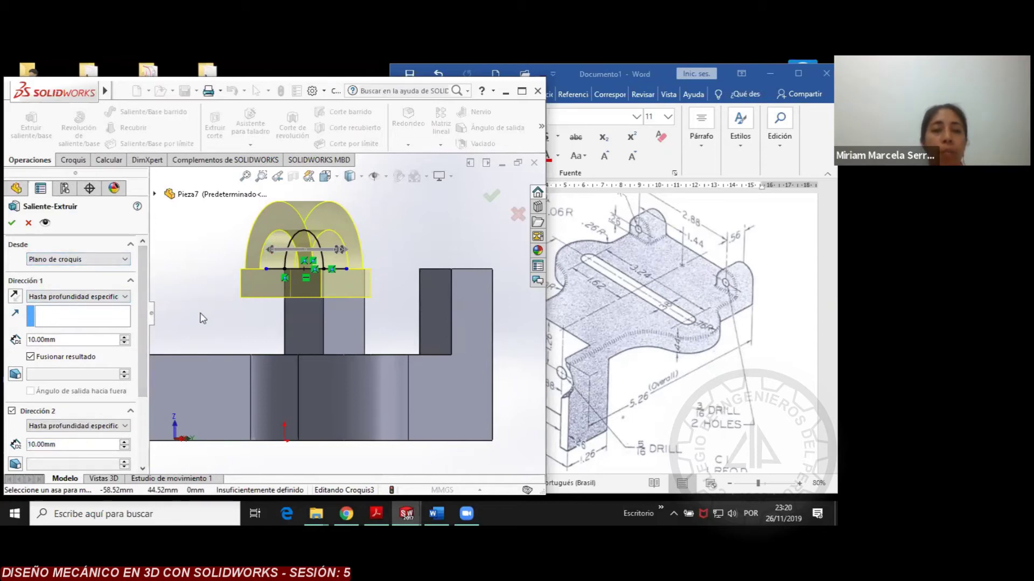
key(ctrl+3)
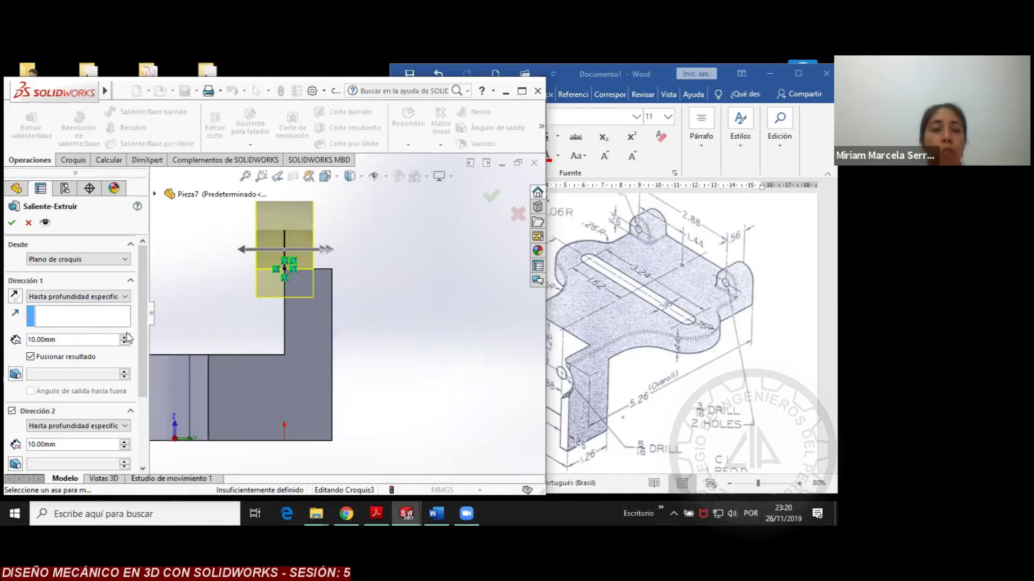
click(74, 339)
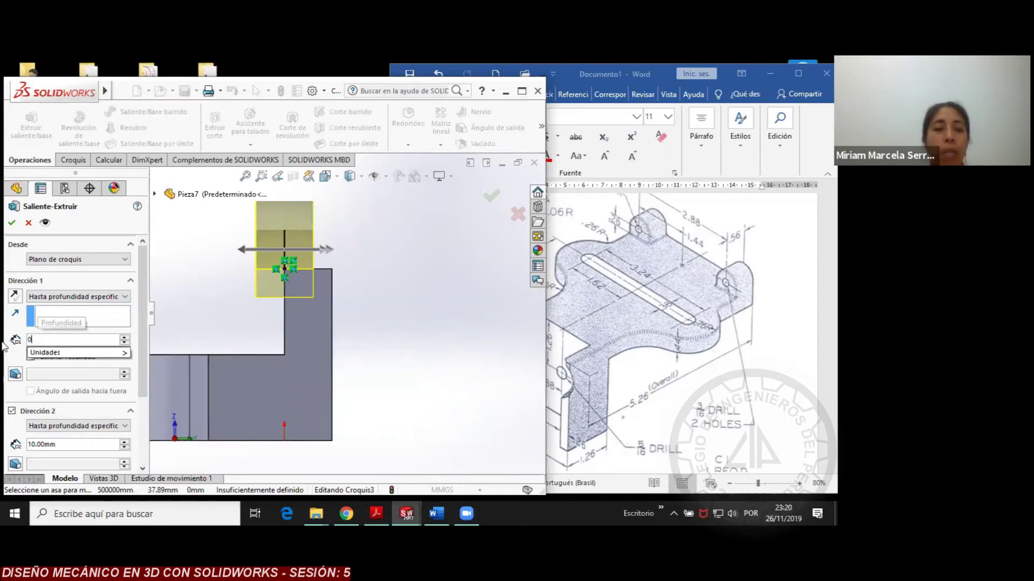
text(0)
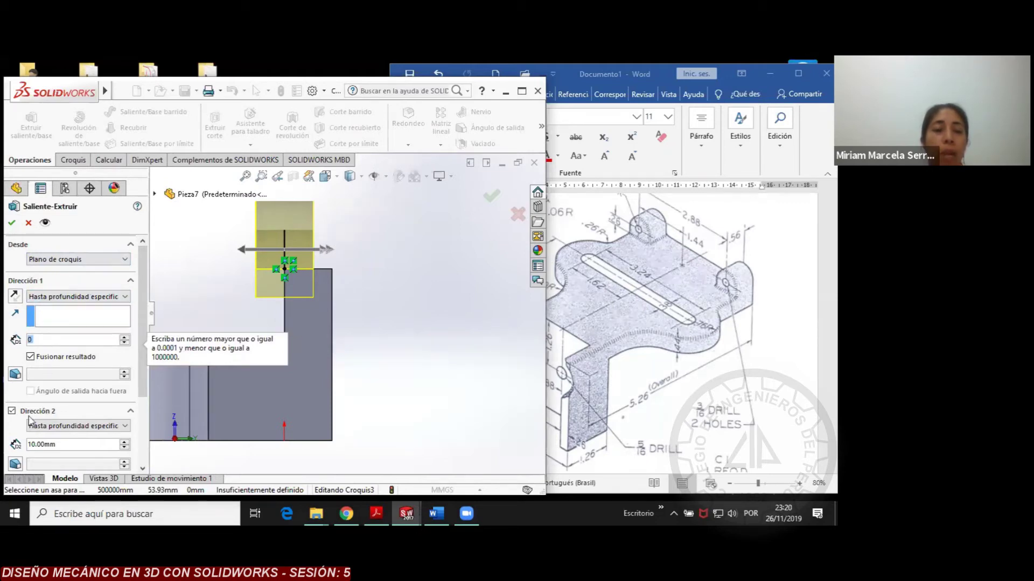
click(49, 297)
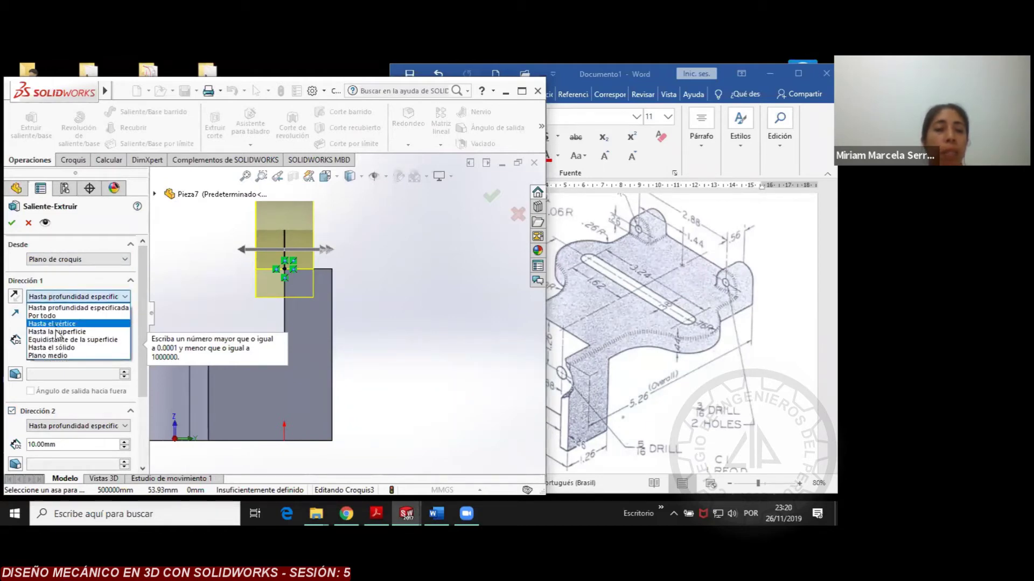
click(53, 356)
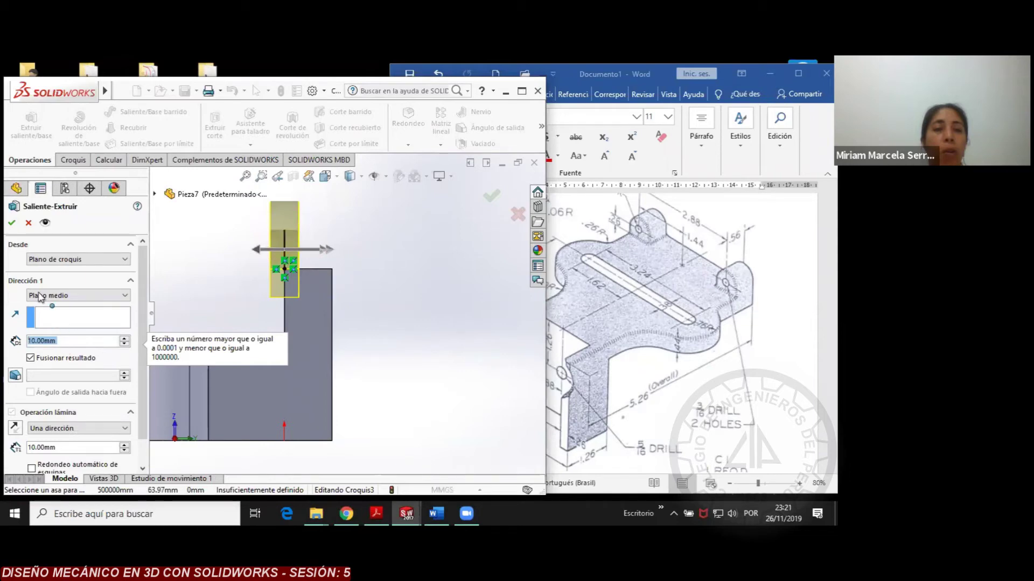
click(29, 223)
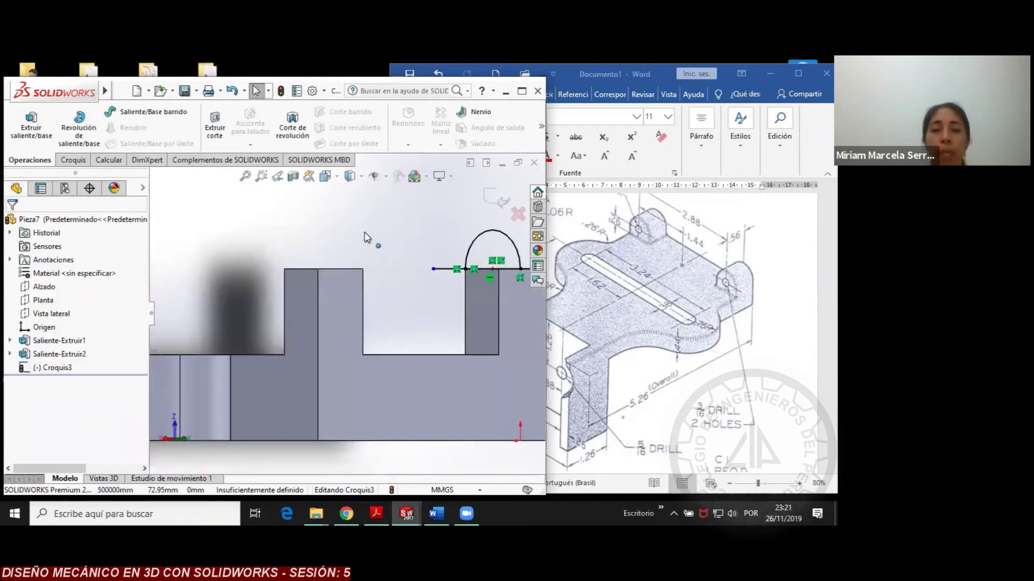
Delete the arch arc and its horizontal base line from Croquis3
key(Left)
key(Left)
key(Left)
key(Left)
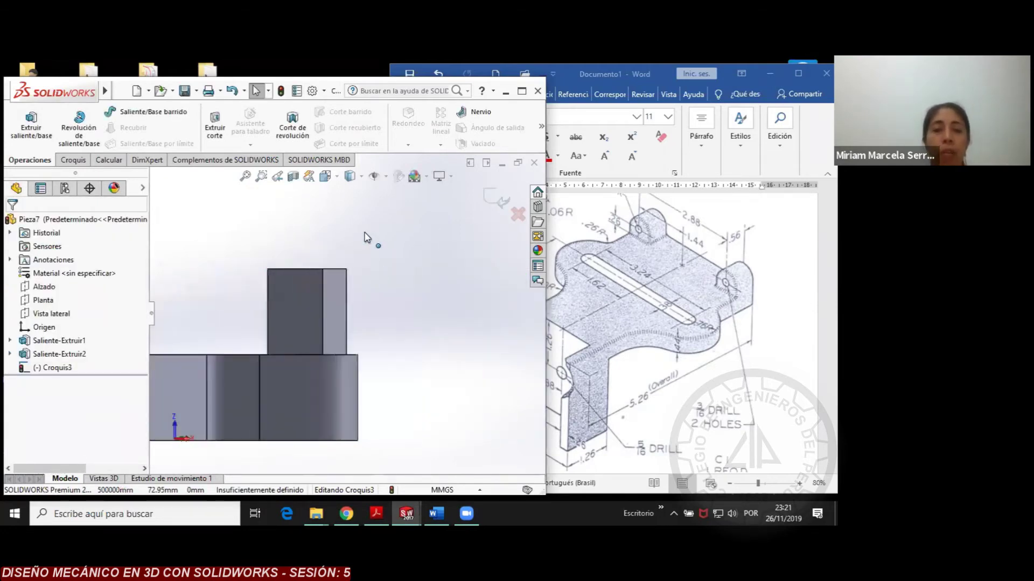
key(Right)
key(Right)
key(Right)
key(Right)
scroll(232, 293, down, 5)
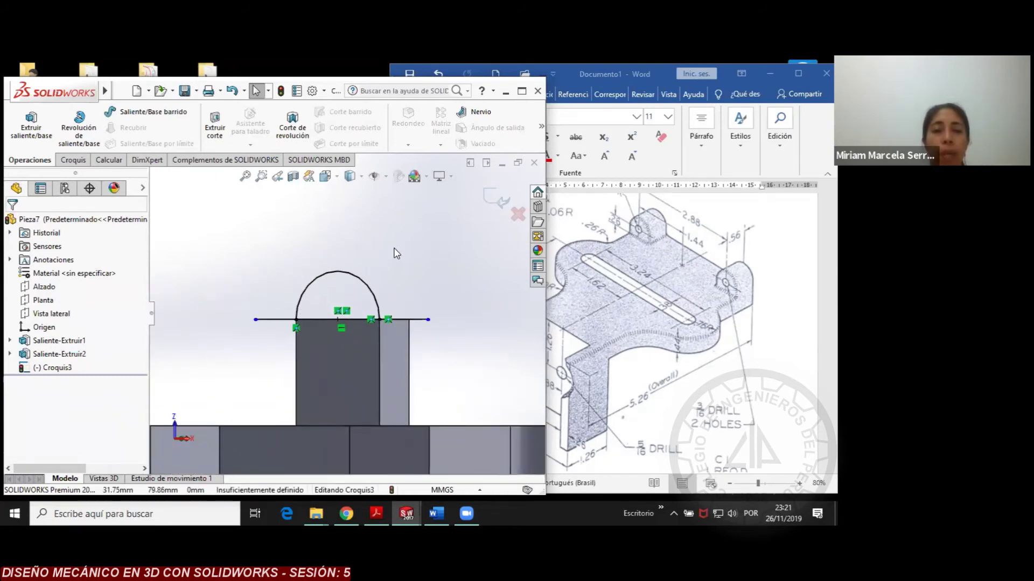
click(282, 313)
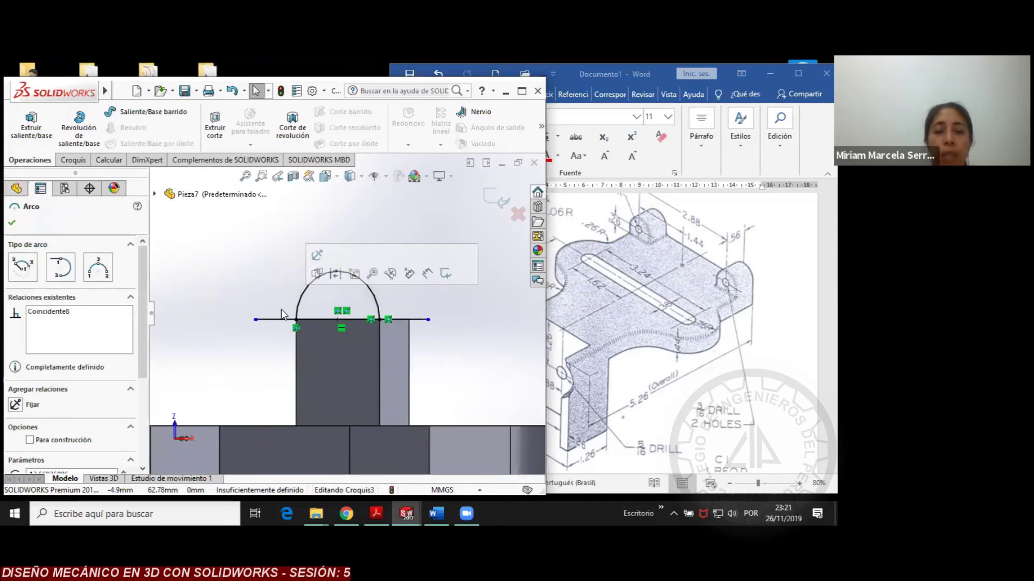
key(Delete)
drag(279, 281, 243, 333)
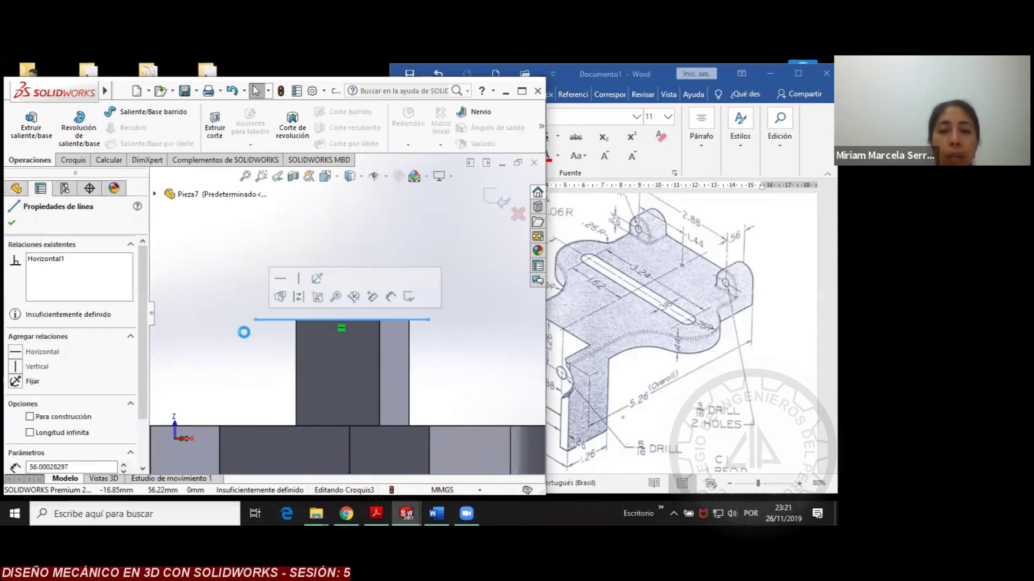
key(Delete)
Select the side block's face, view it Normal To, and start a circle on it
click(324, 351)
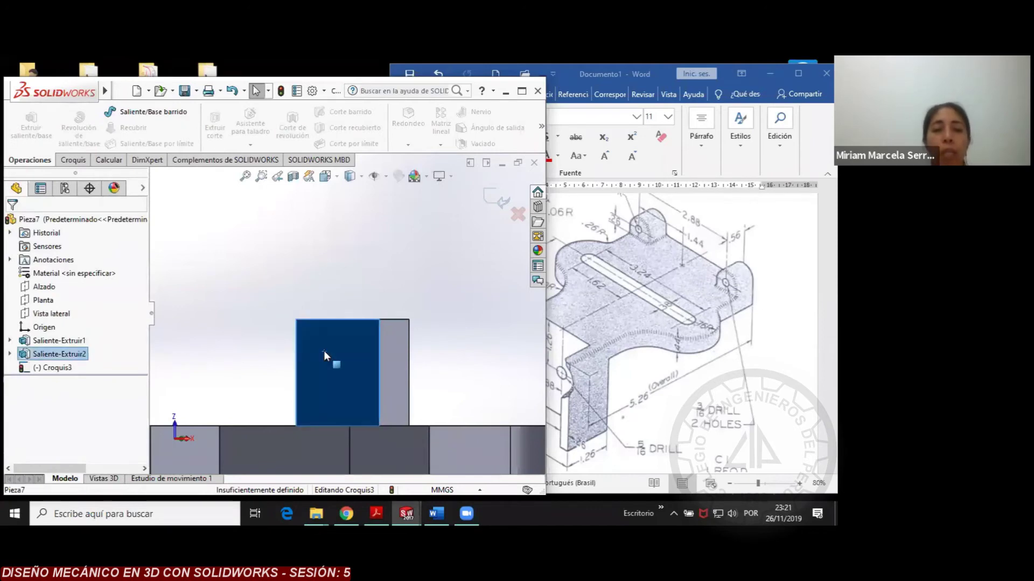
key(ctrl+8)
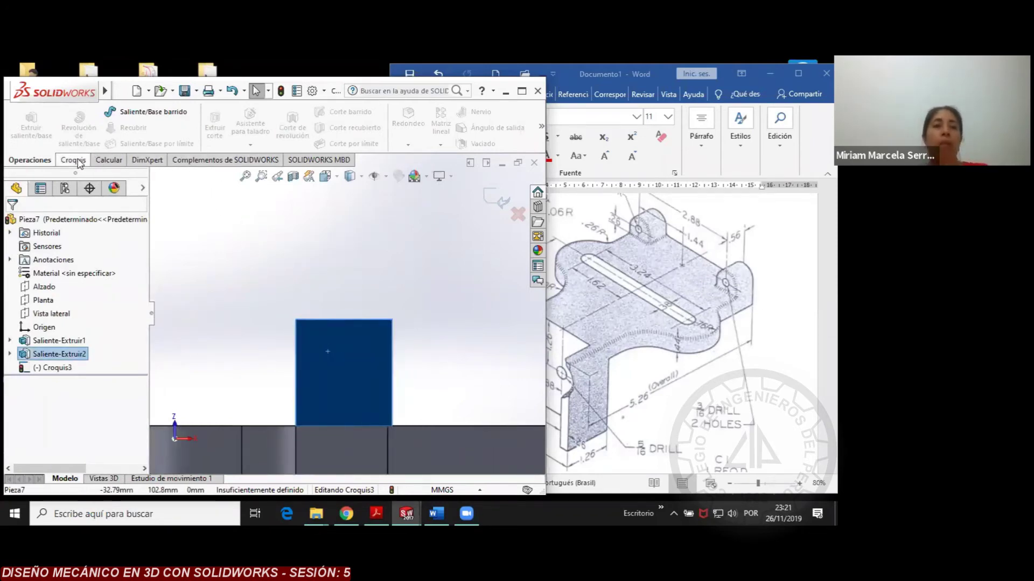
click(72, 160)
click(112, 113)
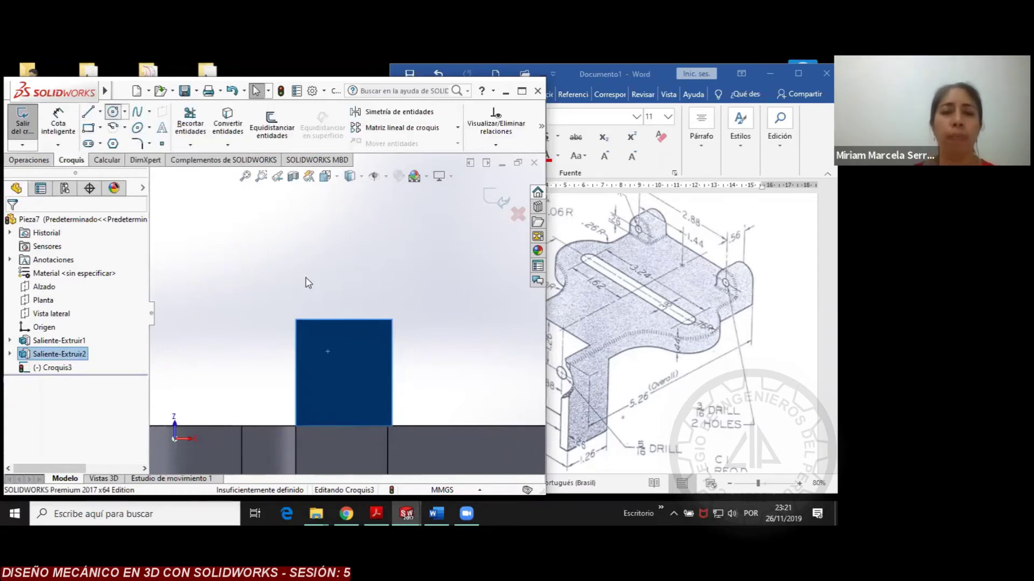
Draw a circle on the block face, resize it, then undo the misplaced circle
click(340, 356)
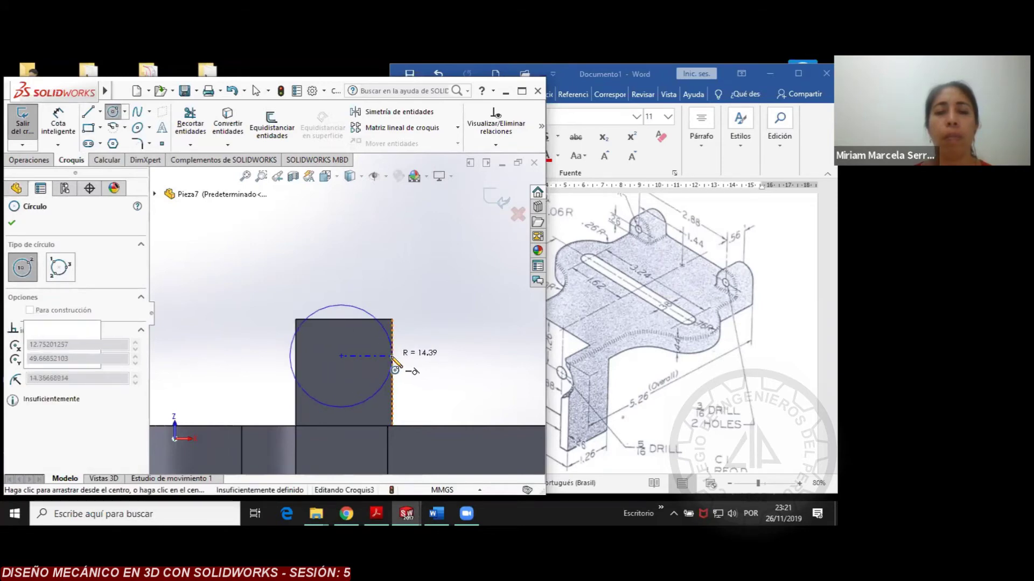
click(393, 357)
click(10, 224)
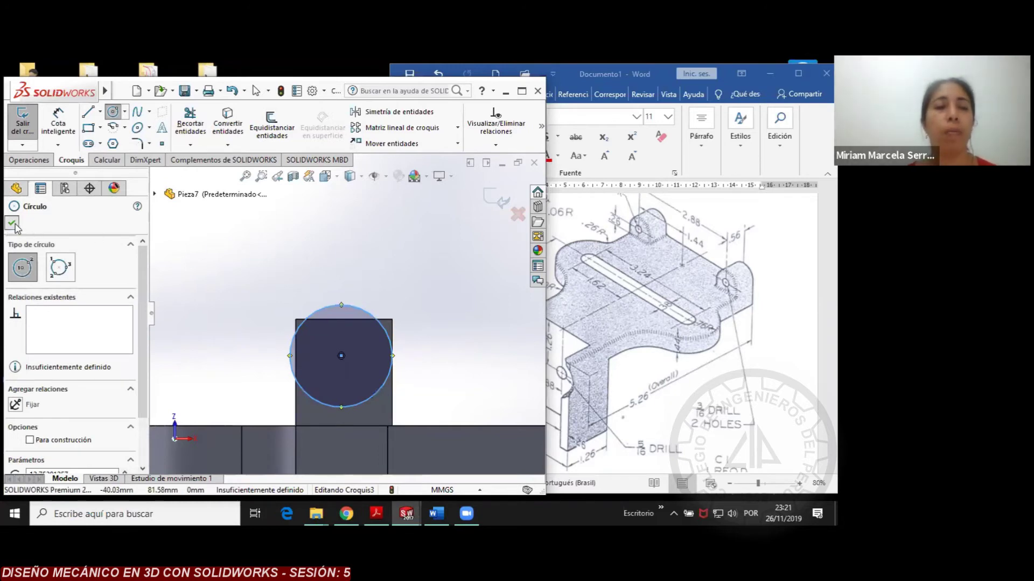
drag(343, 304, 349, 311)
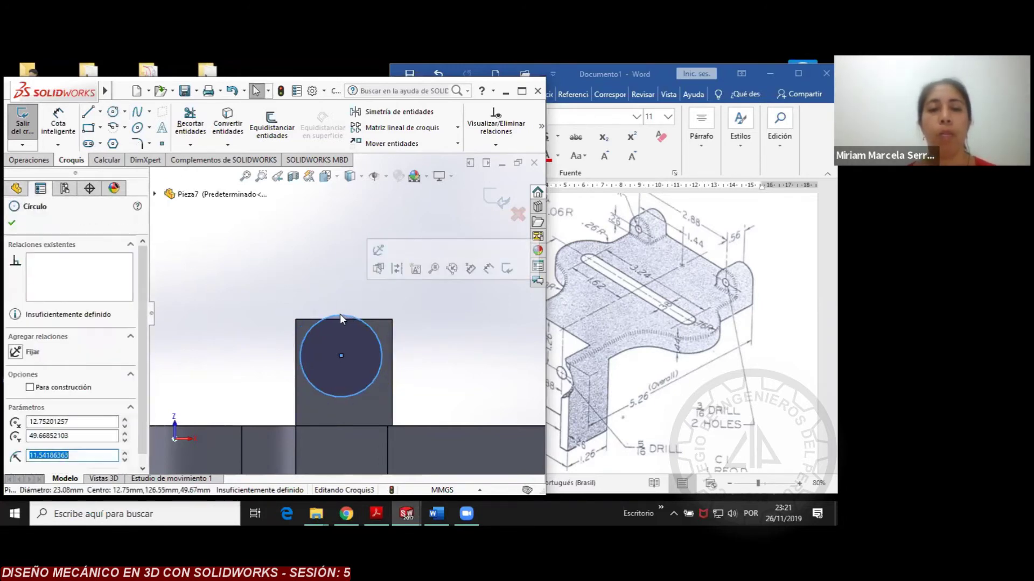
drag(343, 321, 350, 325)
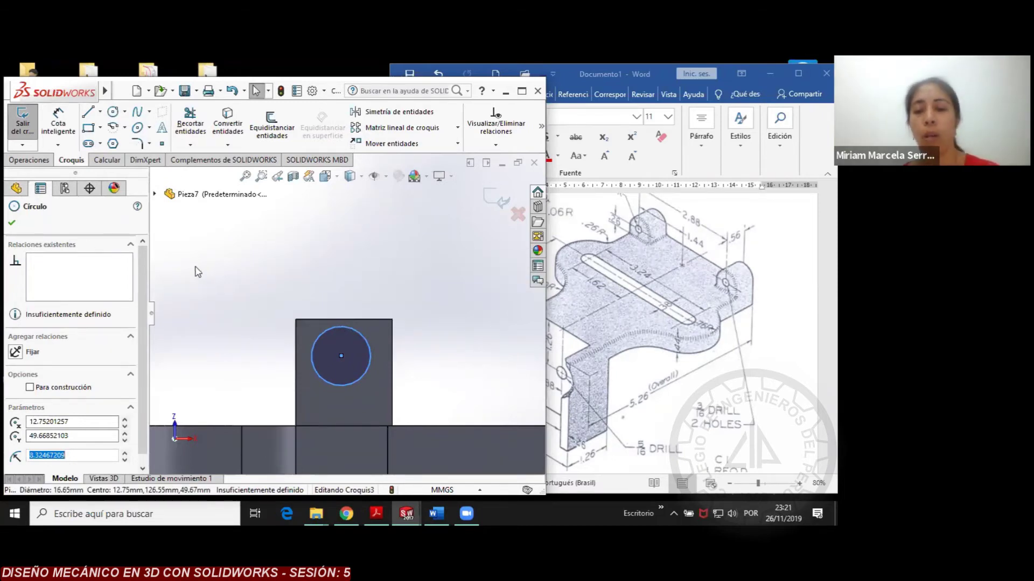
key(ctrl+z)
Draw a horizontal line across the block from its left edge to its right edge
click(96, 114)
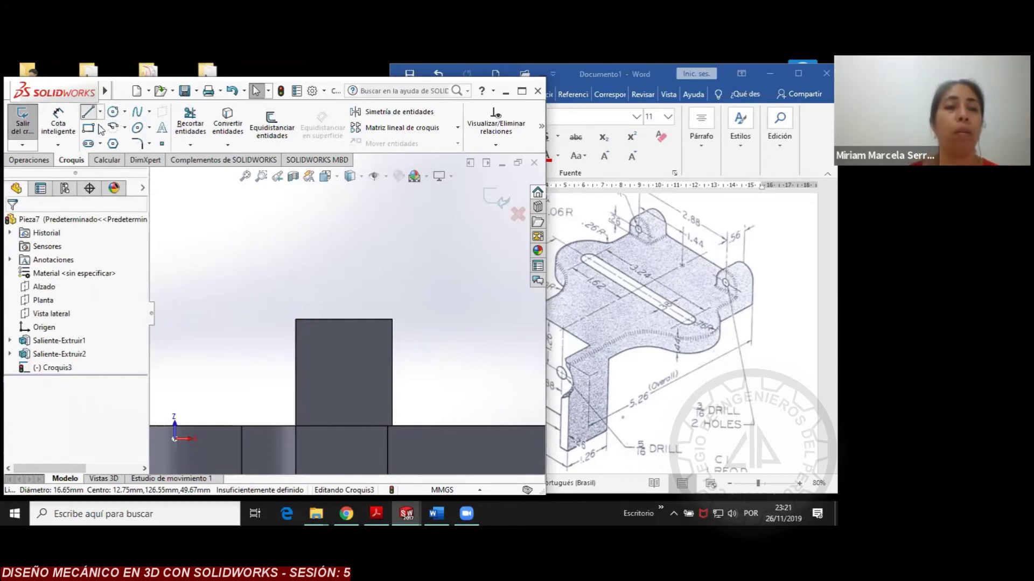
click(295, 372)
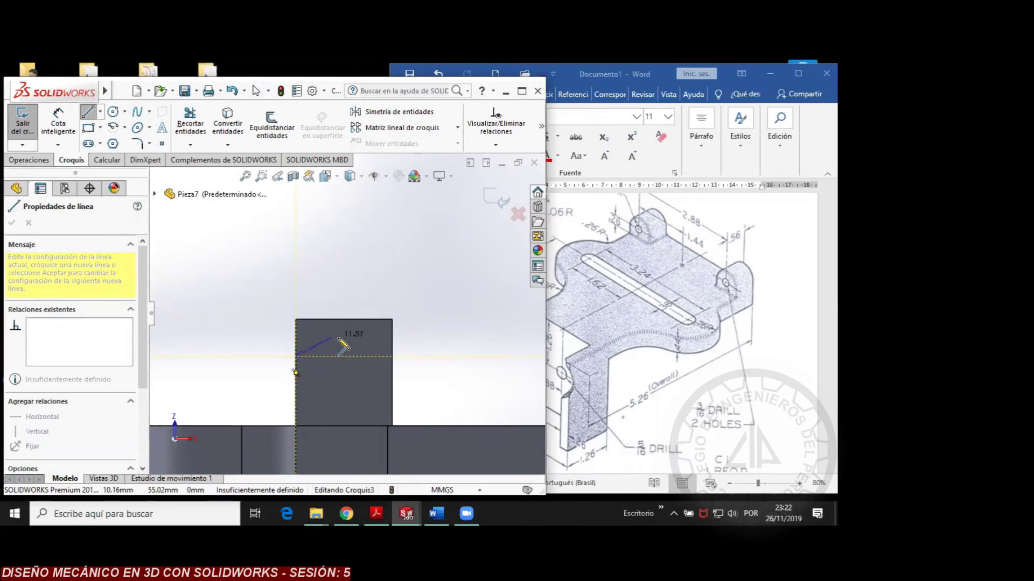
click(392, 357)
right_click(342, 268)
click(360, 279)
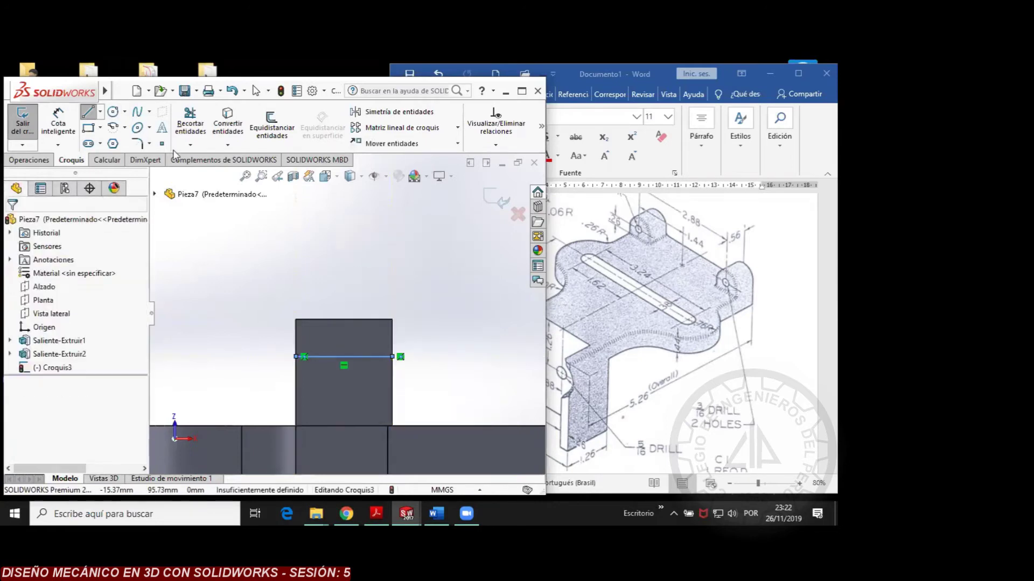
Draw a circle, radius about 13.57, centred on the line's midpoint reaching the block edges
click(112, 112)
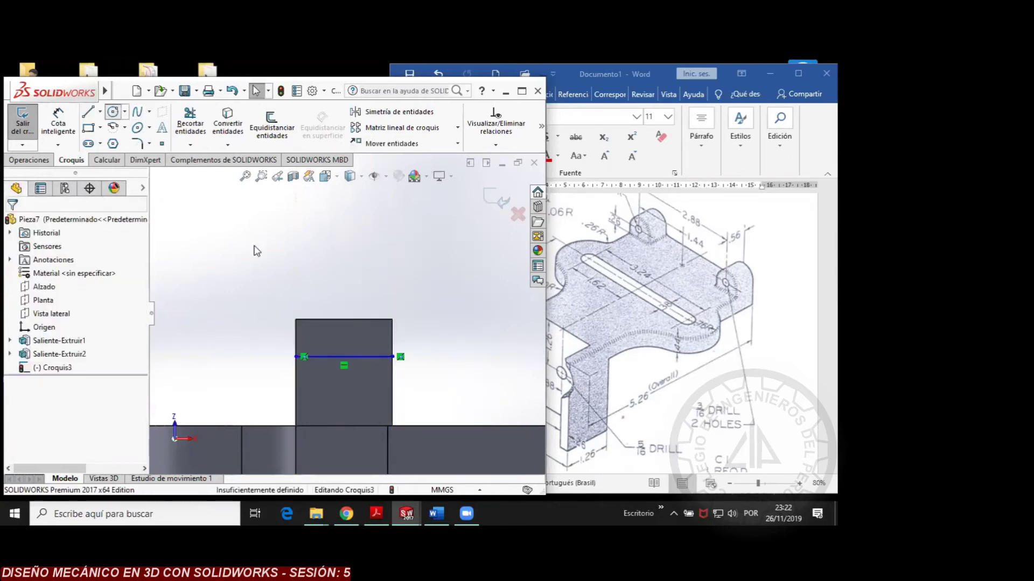
click(344, 356)
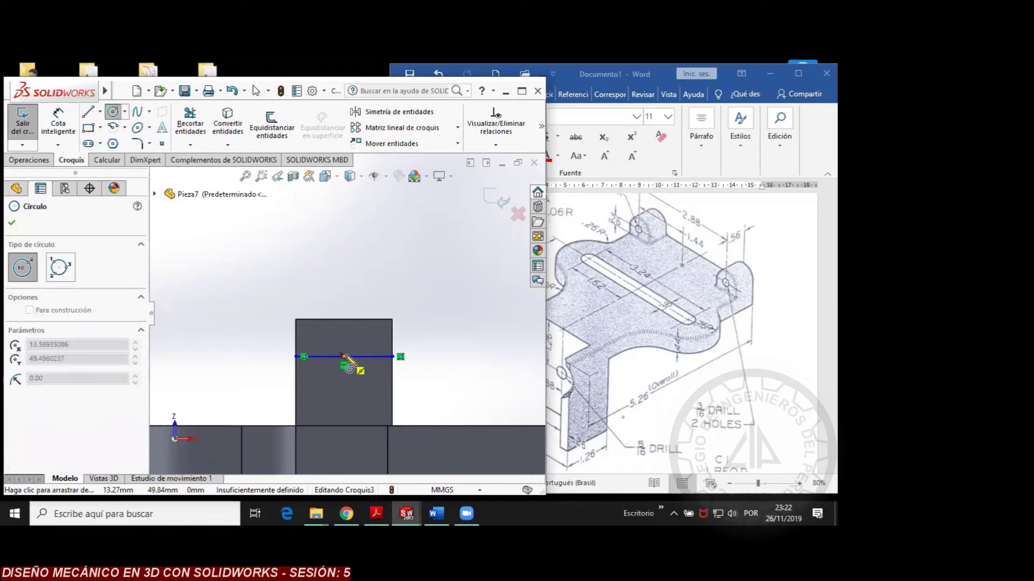
click(393, 357)
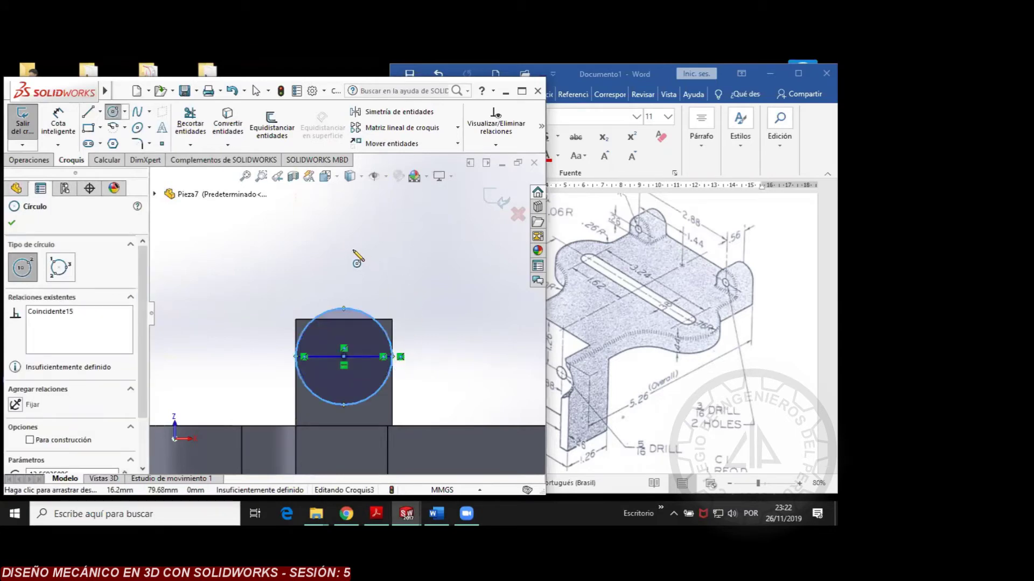
key(Escape)
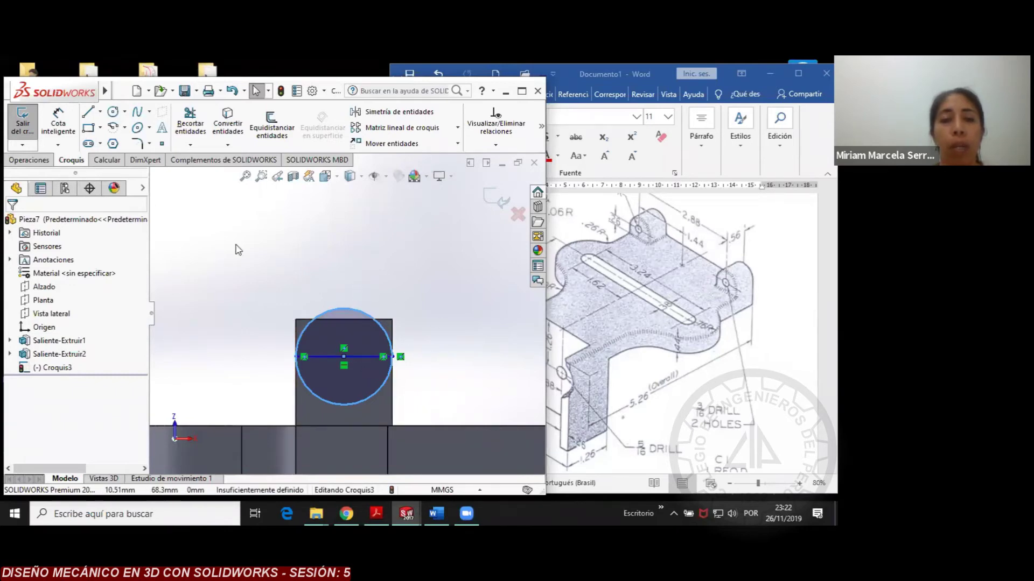
Extruded-cut the two corner regions of Croquis3 to round the block's top
click(30, 160)
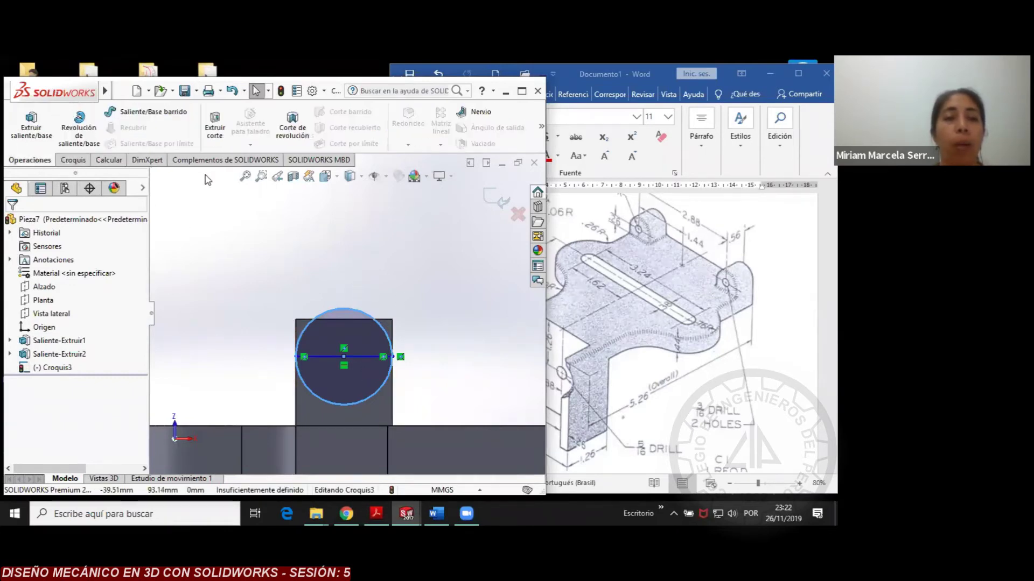
click(214, 125)
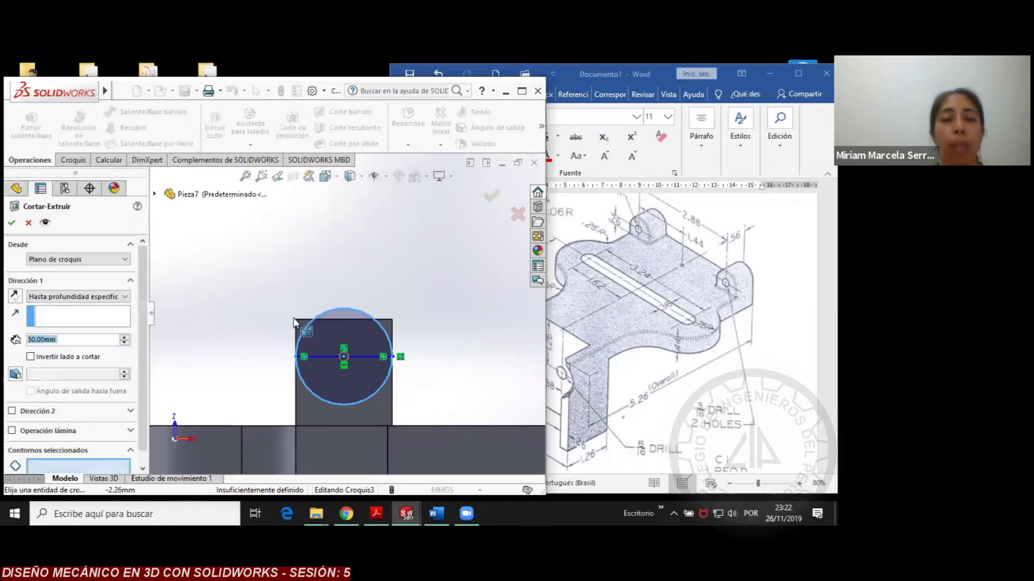
click(311, 329)
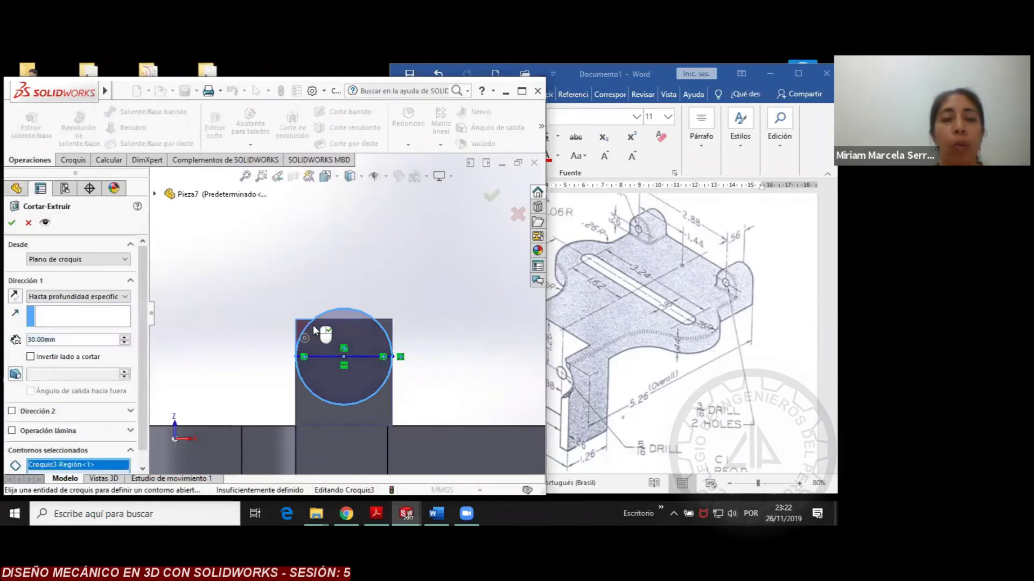
click(391, 327)
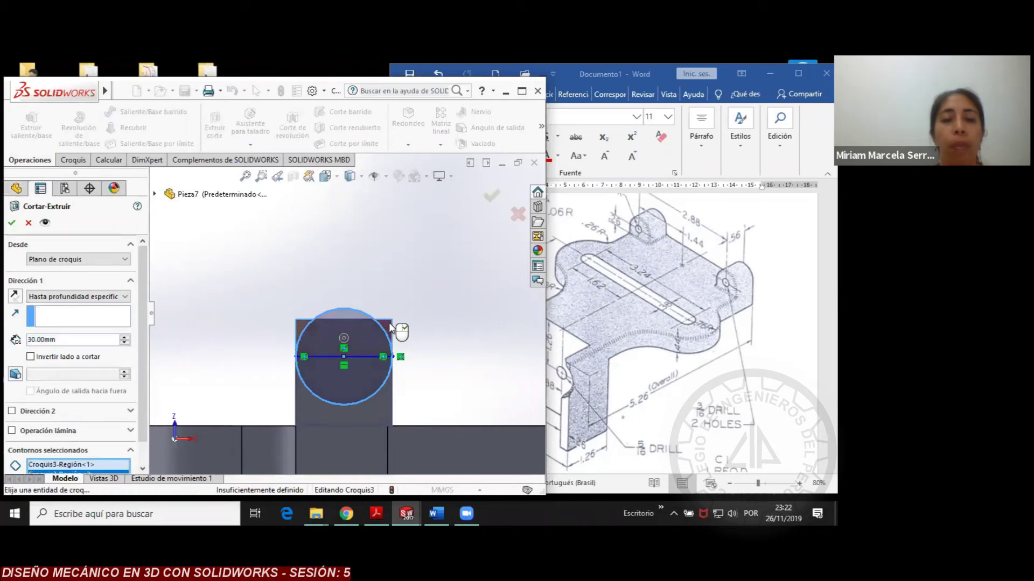
click(11, 223)
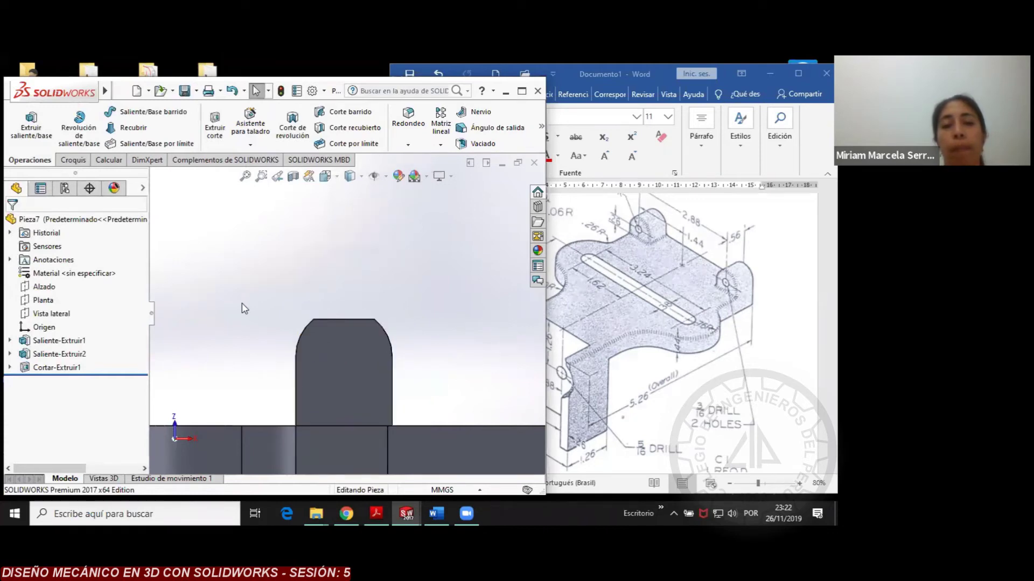
Rotate the part to its underside and select the base plate's bottom face
scroll(290, 301, up, 5)
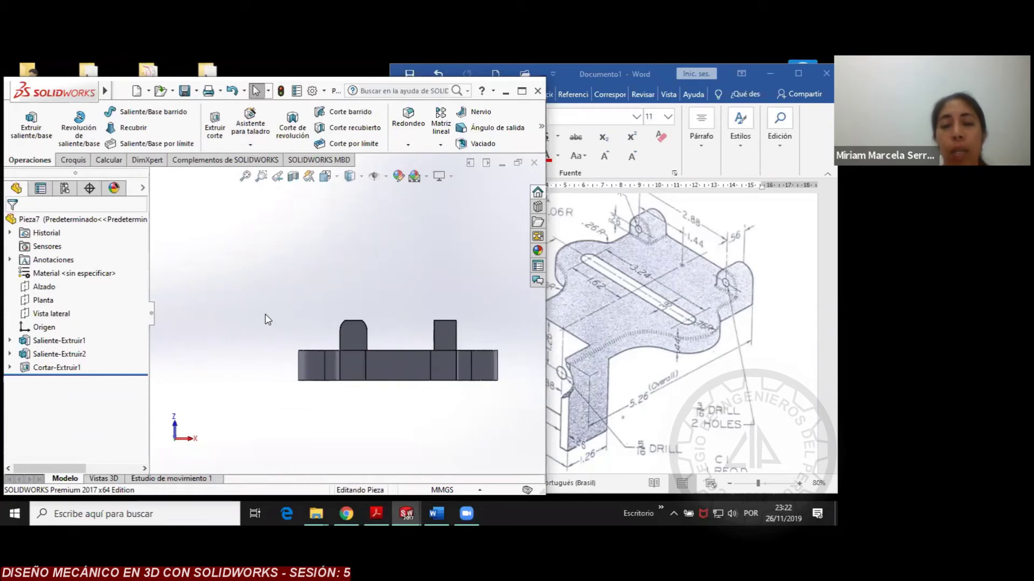
key(Left)
key(Left)
key(Left)
key(Left)
key(Left)
key(Left)
key(Down)
key(Down)
key(Down)
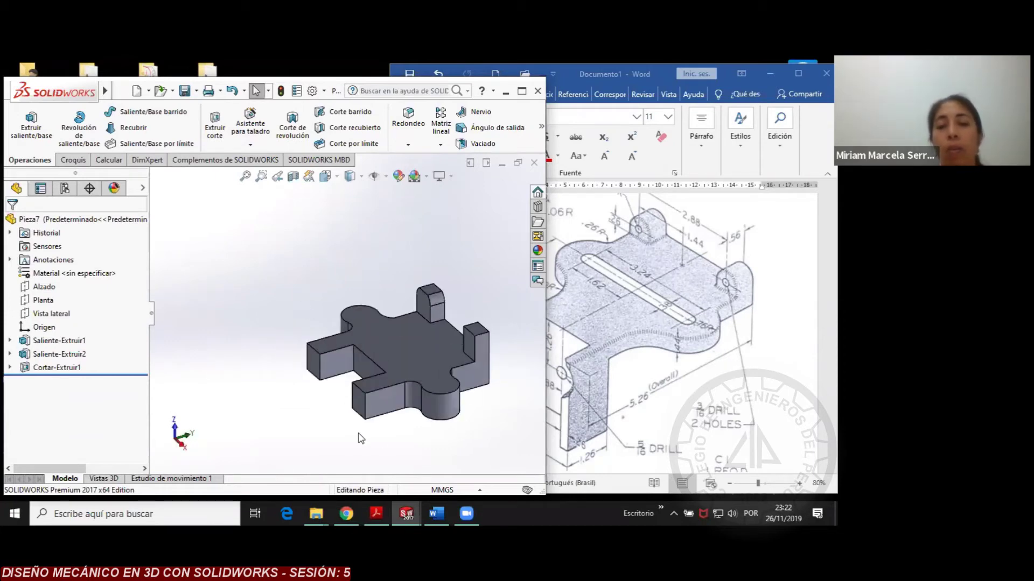
key(Up)
key(Up)
key(Up)
key(Up)
key(Up)
key(Up)
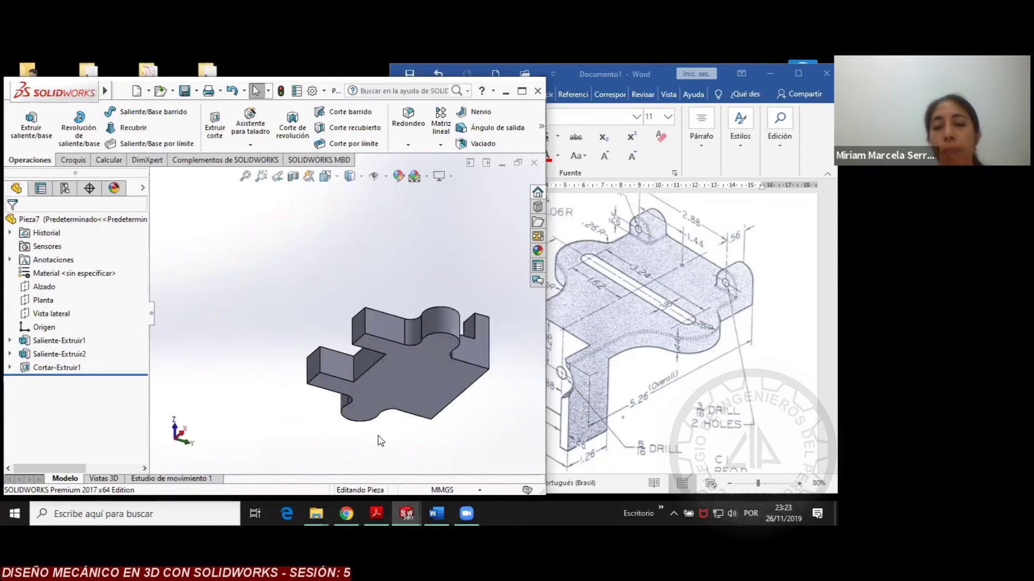
click(373, 340)
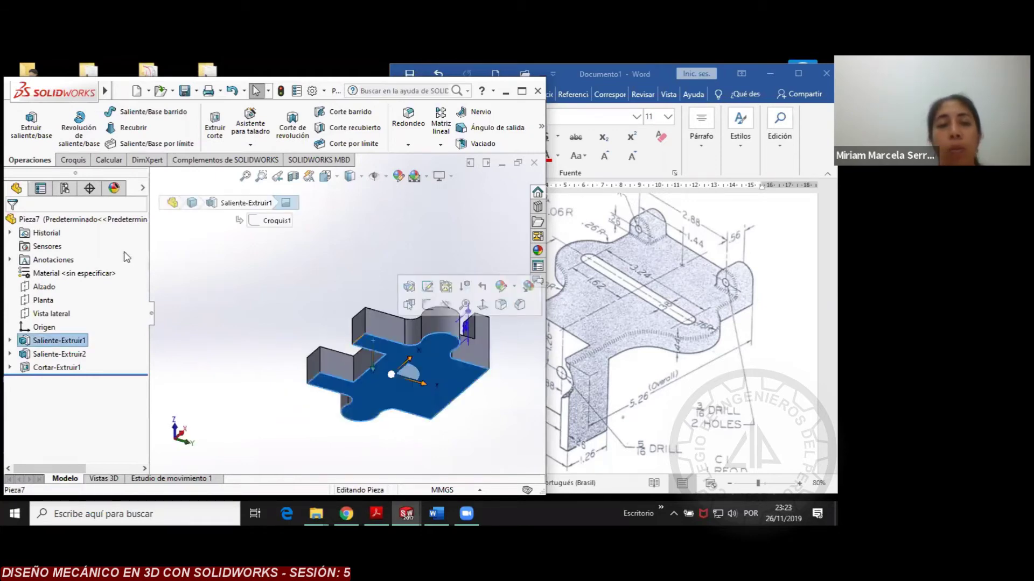
Sketch two rectangles on the base plate's bottom face
click(72, 160)
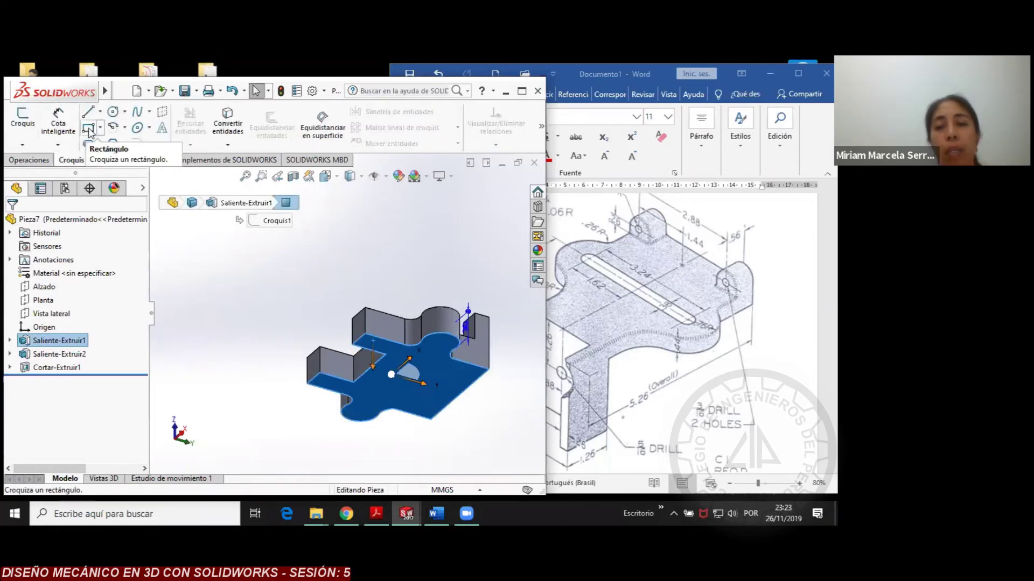
click(89, 130)
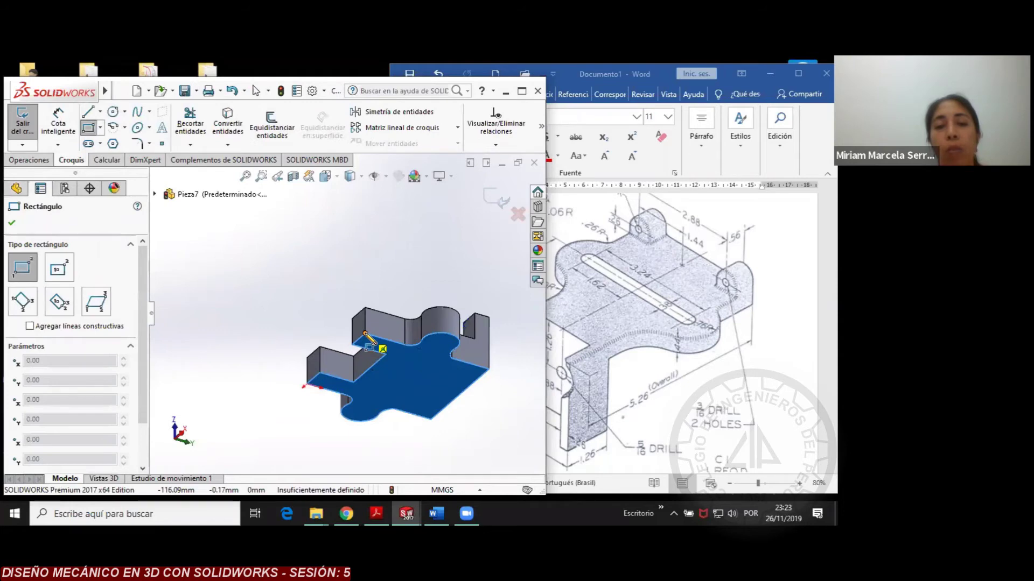
click(365, 333)
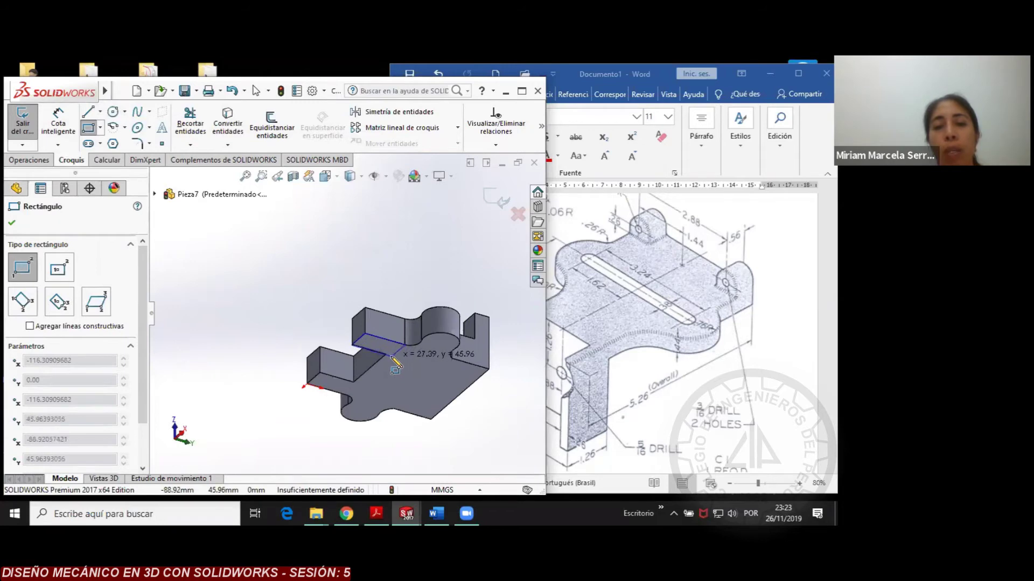
click(391, 357)
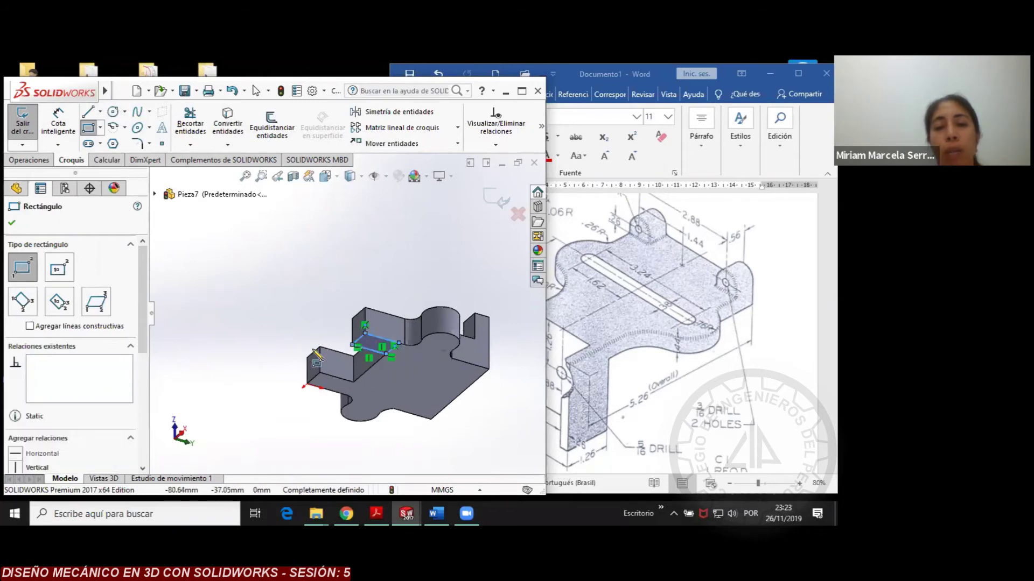
click(344, 394)
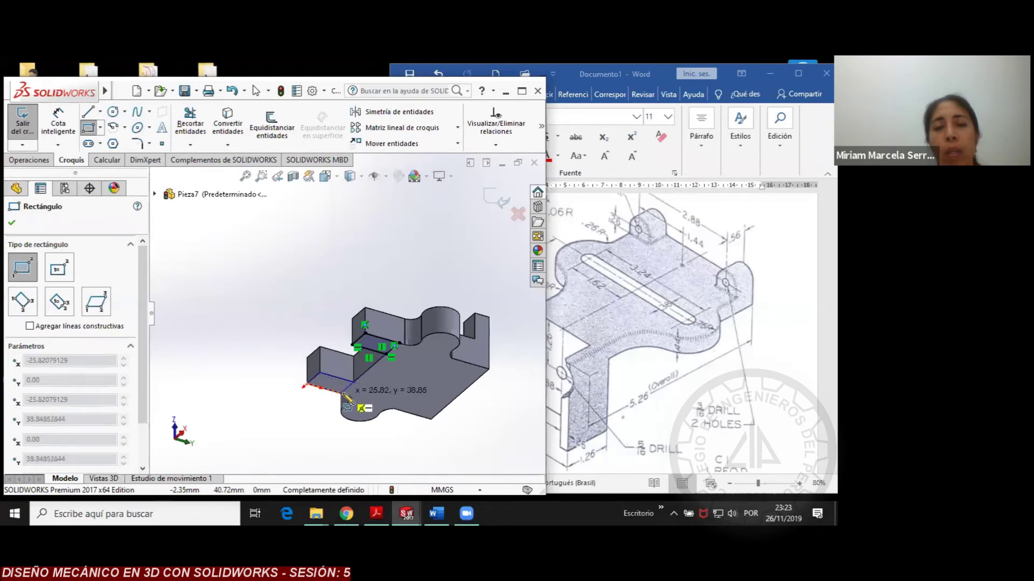
click(343, 394)
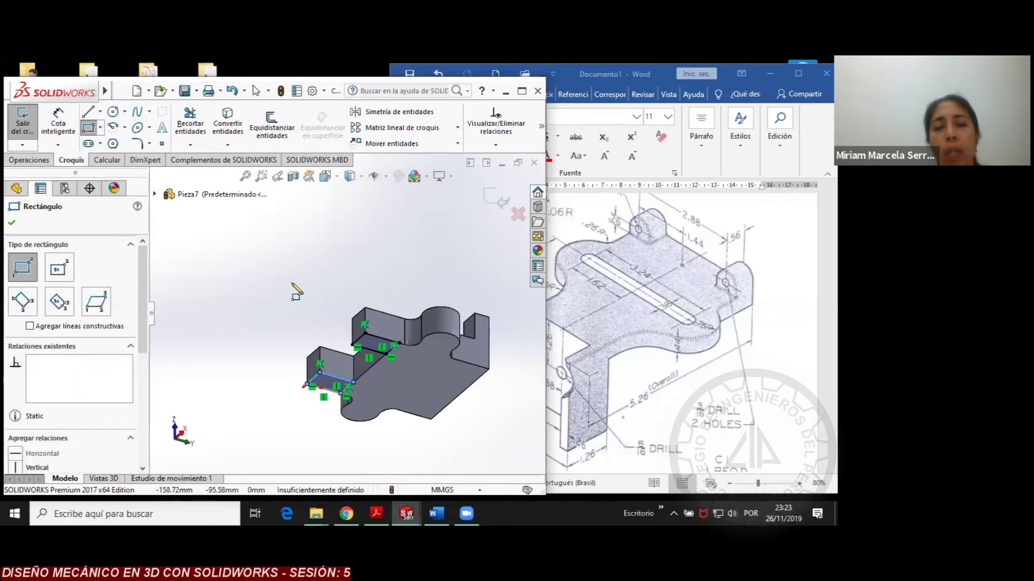
right_click(245, 264)
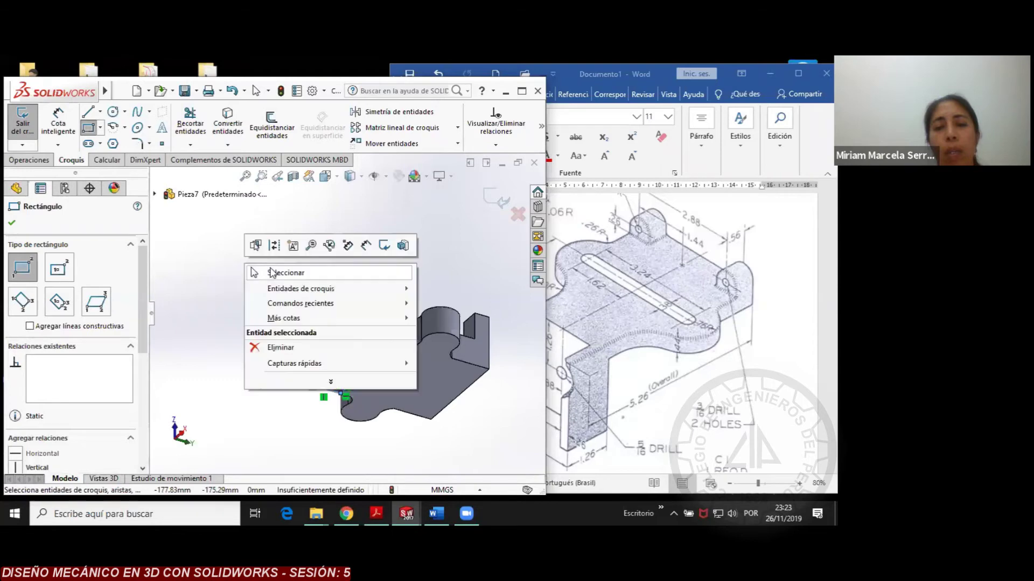
click(278, 270)
Extrude the two rectangles 30 mm as a boss
click(28, 160)
click(32, 127)
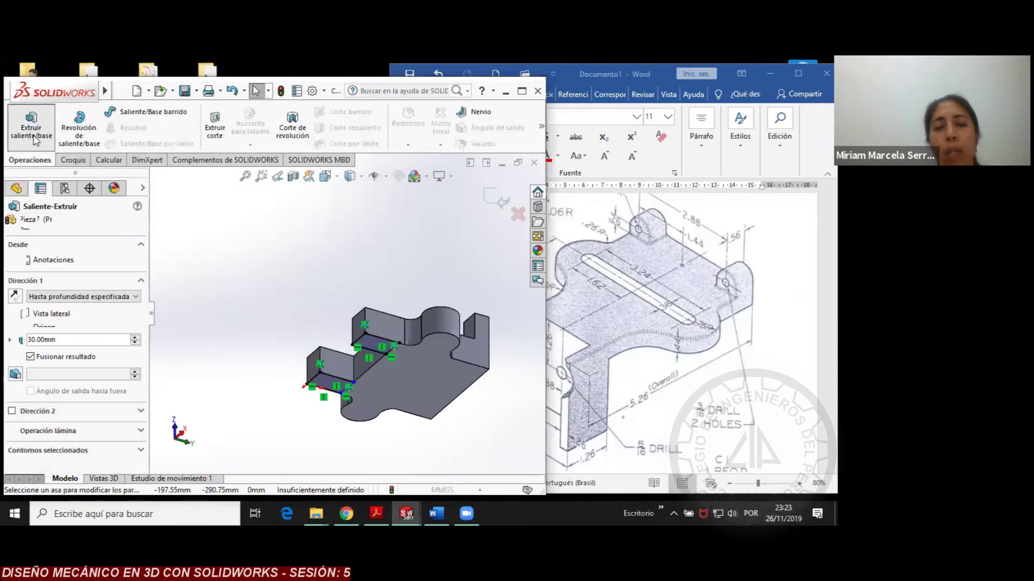
click(261, 323)
key(Return)
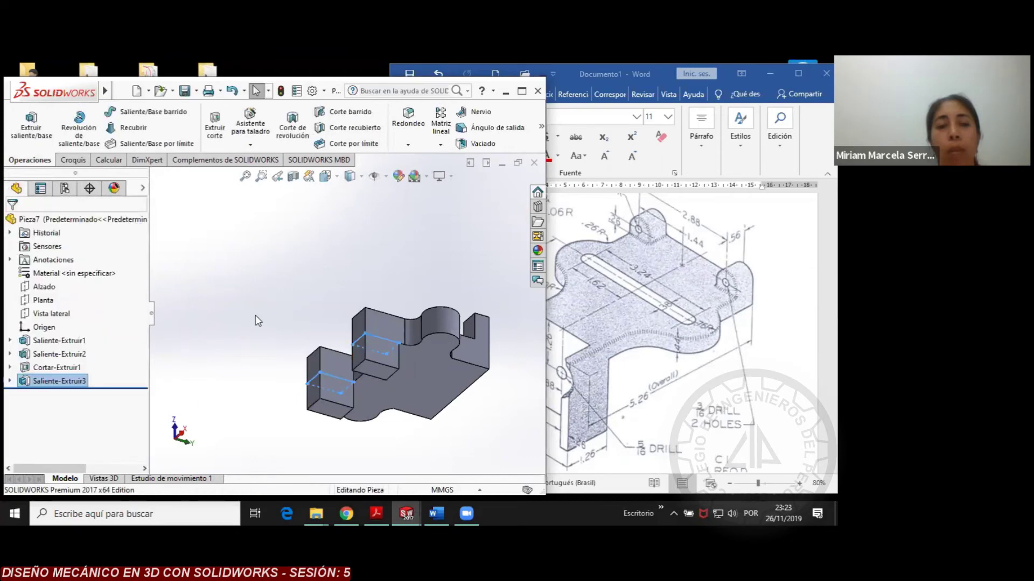
Turn to the top isometric view and select the base plate's top face
key(ctrl+7)
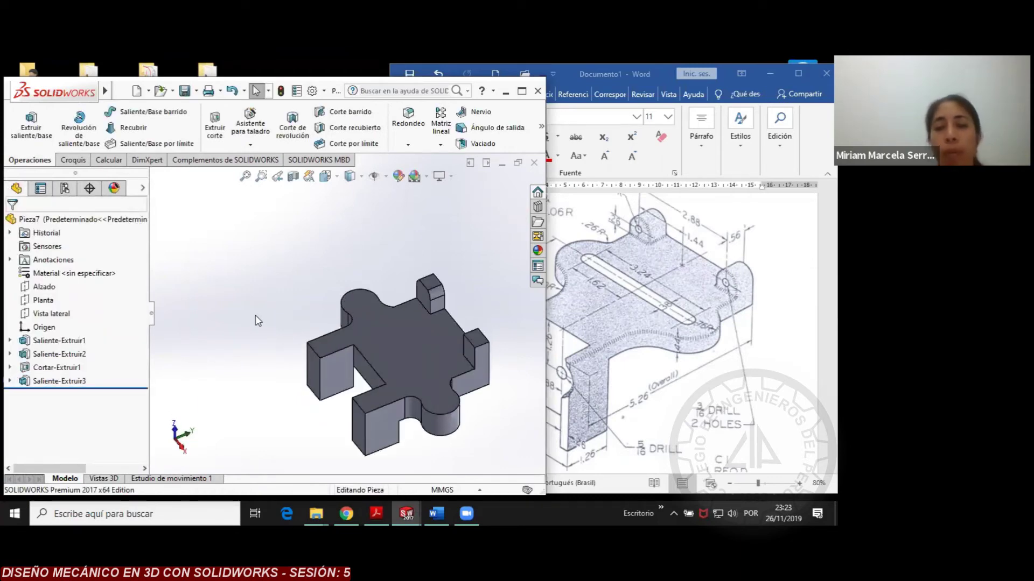
key(Right)
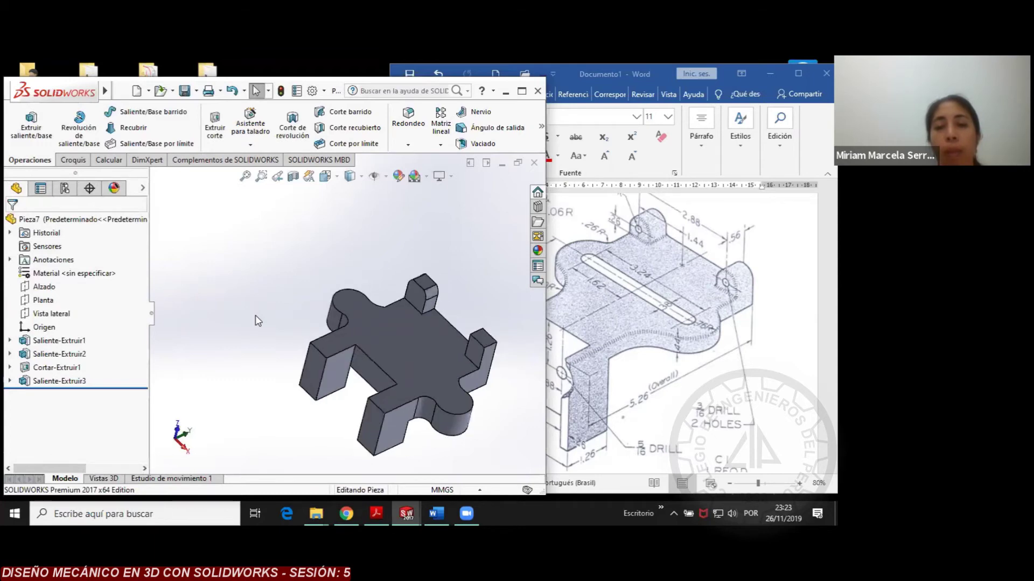
click(406, 346)
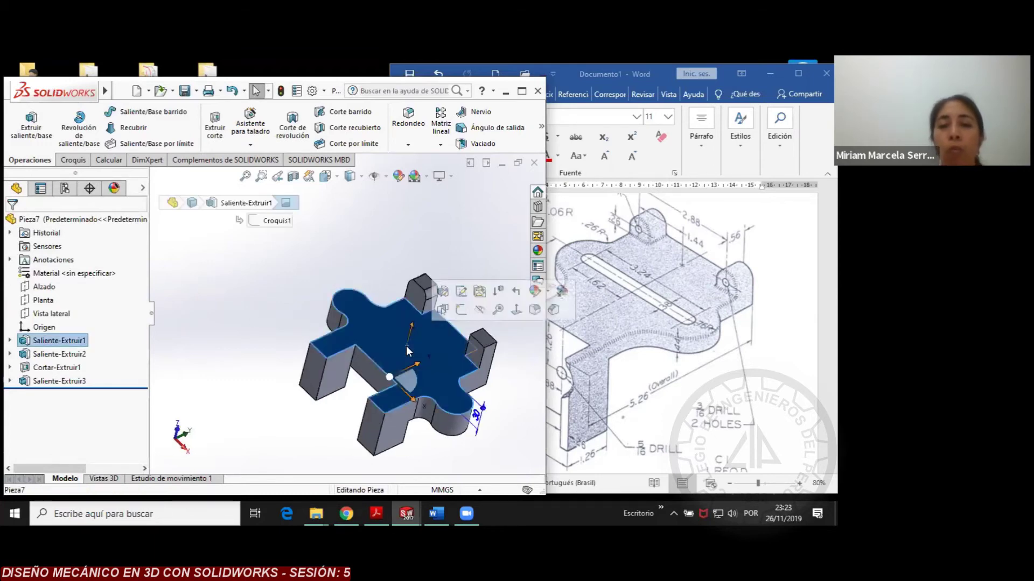
Sketch a closed rectangular slot outline with lines on the plate's top face
click(73, 160)
click(87, 112)
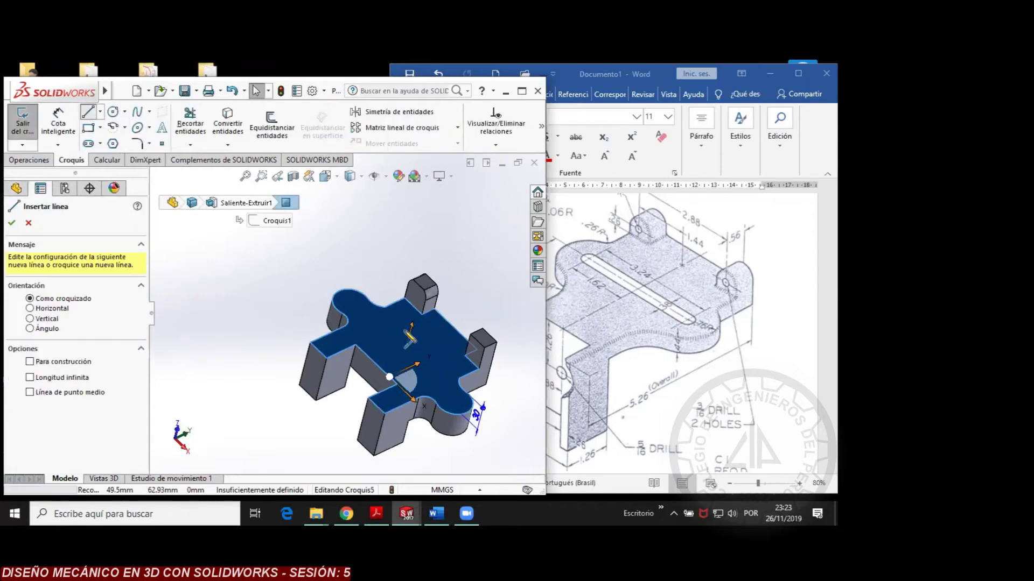
click(399, 322)
click(445, 359)
click(432, 368)
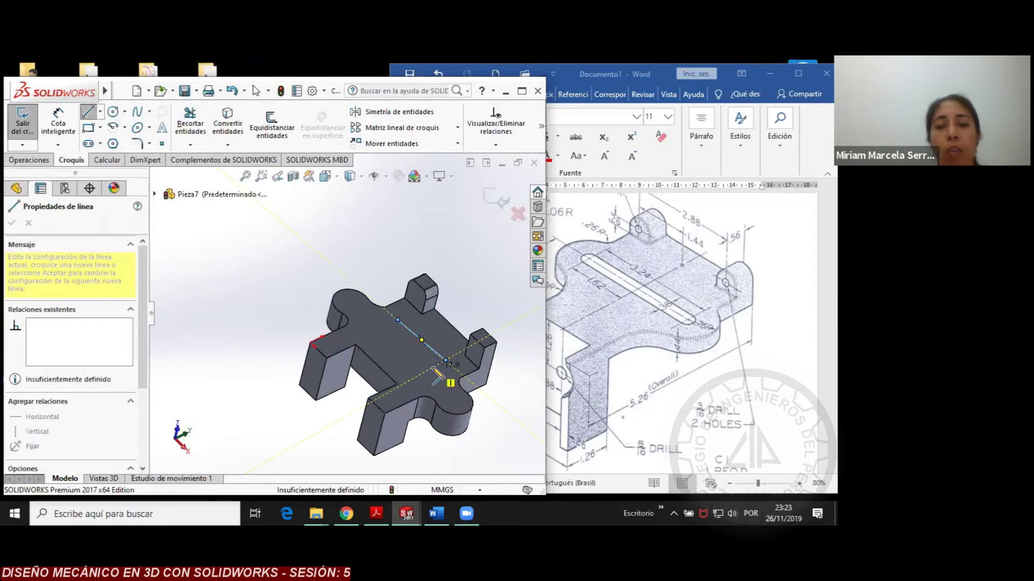
click(397, 320)
double_click(398, 320)
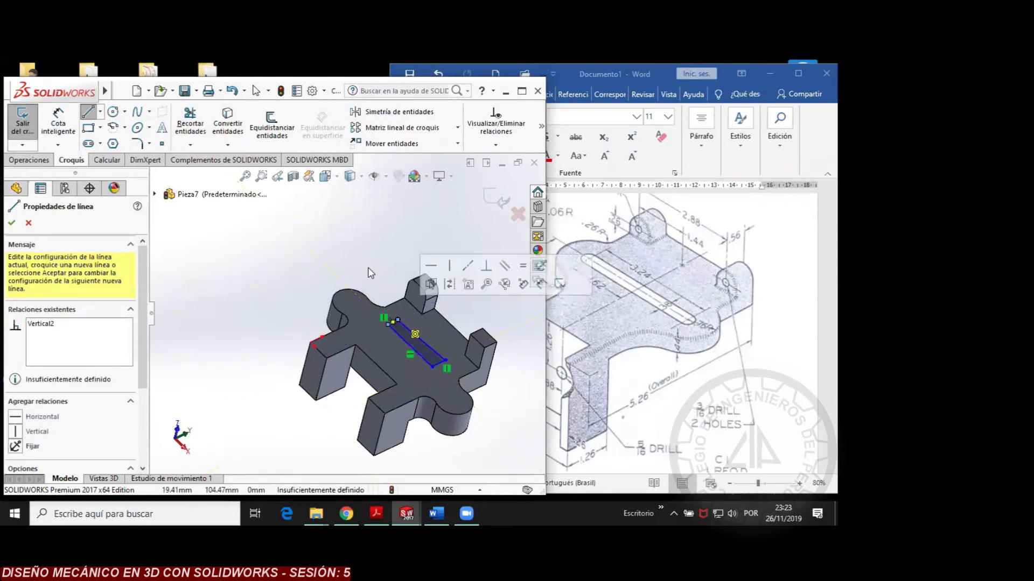
key(Escape)
key(Escape)
Extruded-cut the slot sketch with end condition Por todo through the plate
click(29, 160)
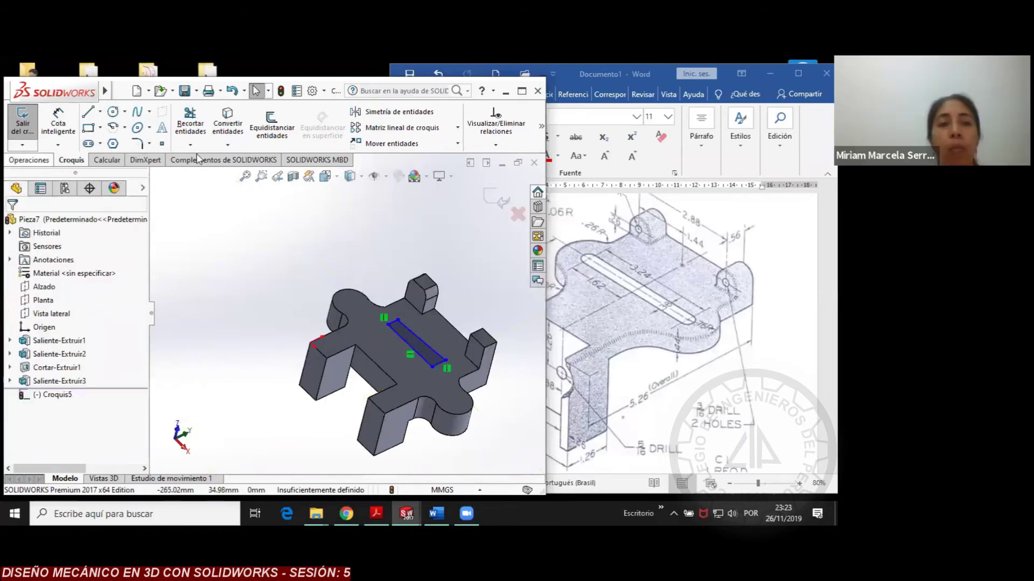
click(214, 134)
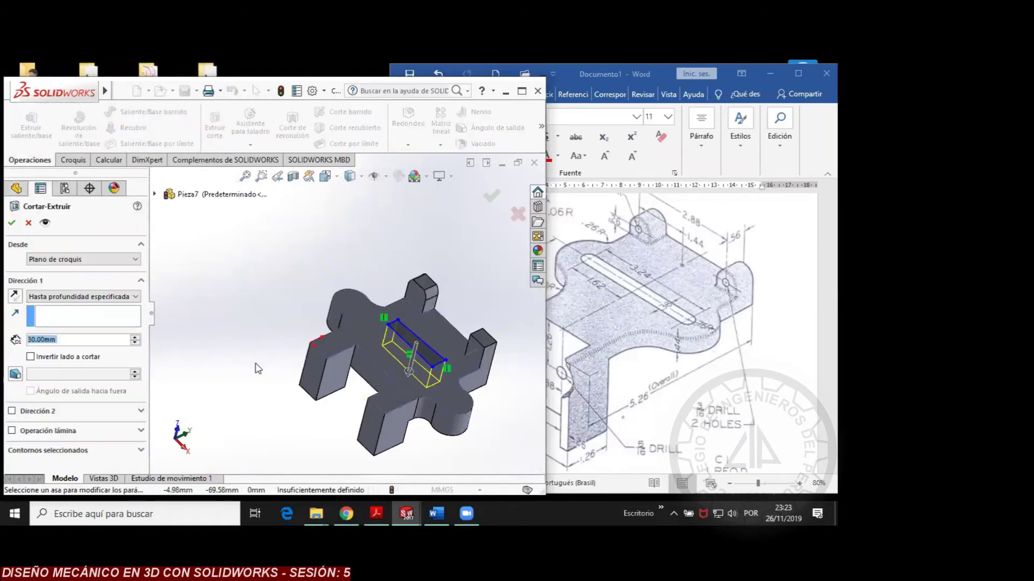
click(87, 296)
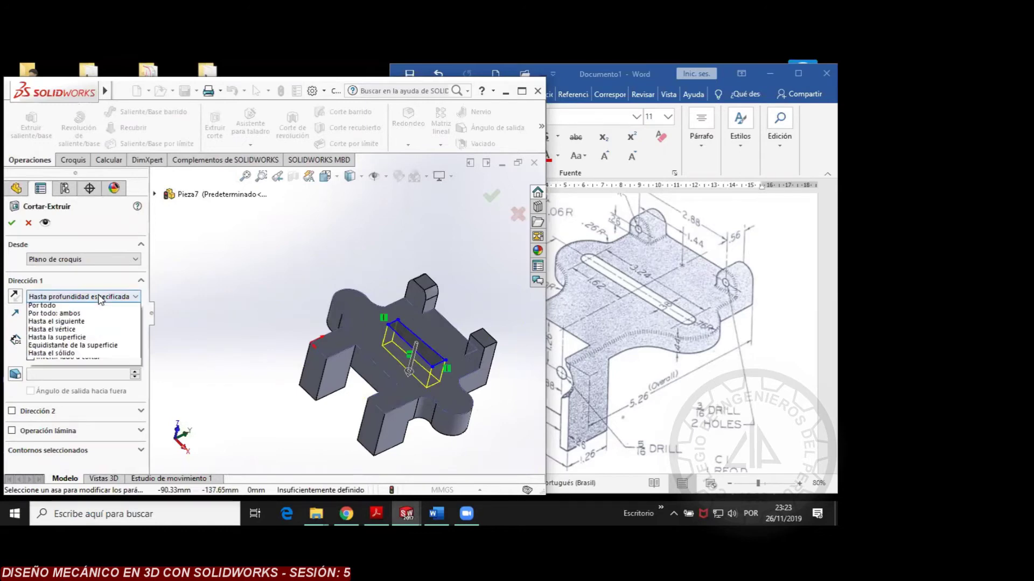
click(59, 316)
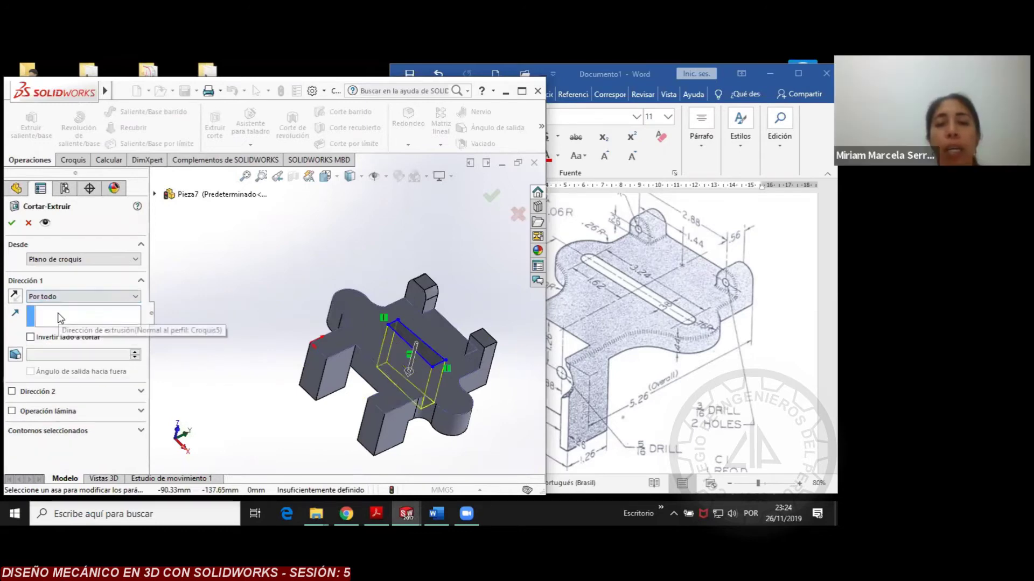
click(12, 223)
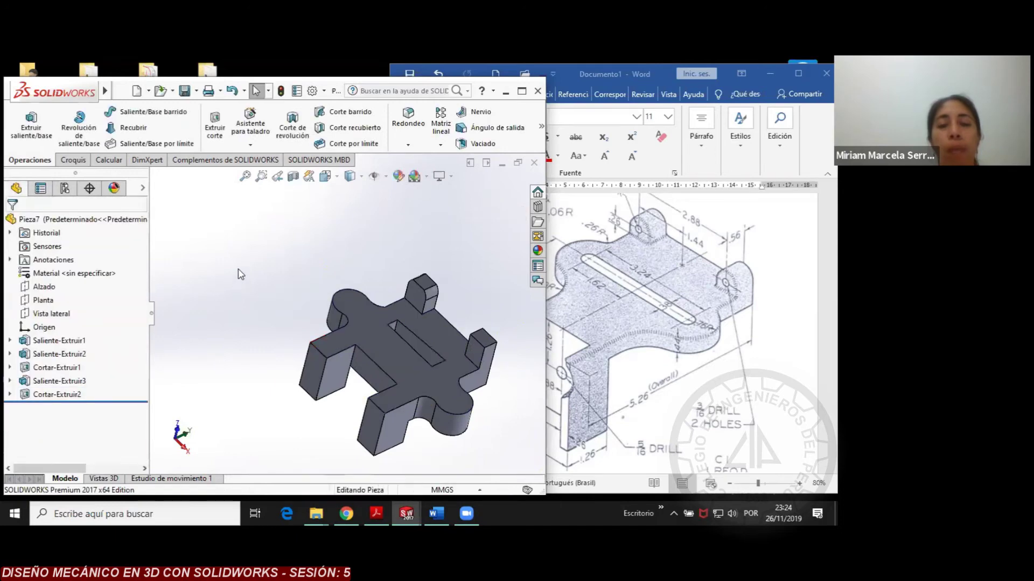
Rotate the part through several views to check the slot, including from below
key(Up)
key(Up)
key(Up)
key(Up)
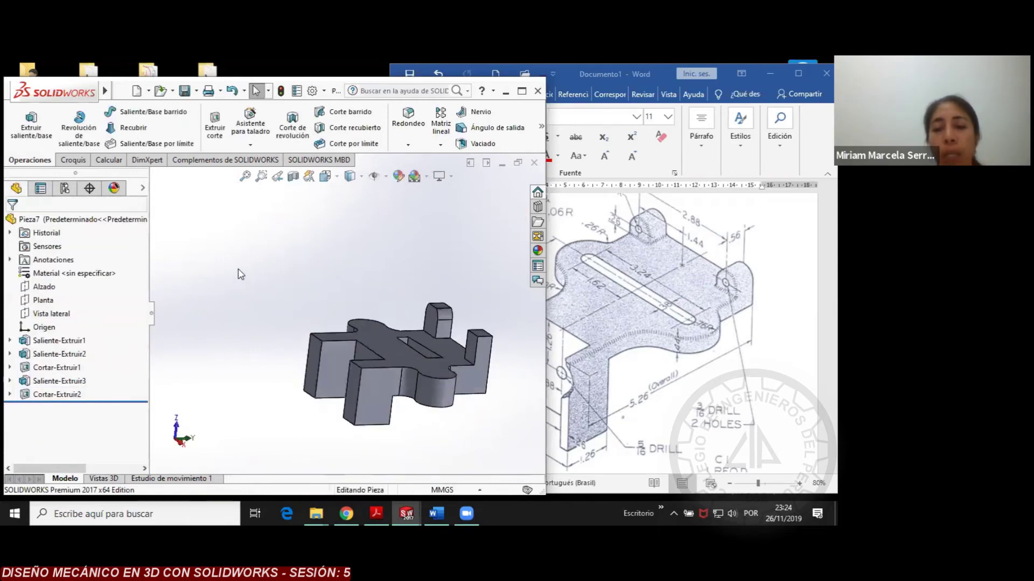
key(Up)
key(Up)
key(Up)
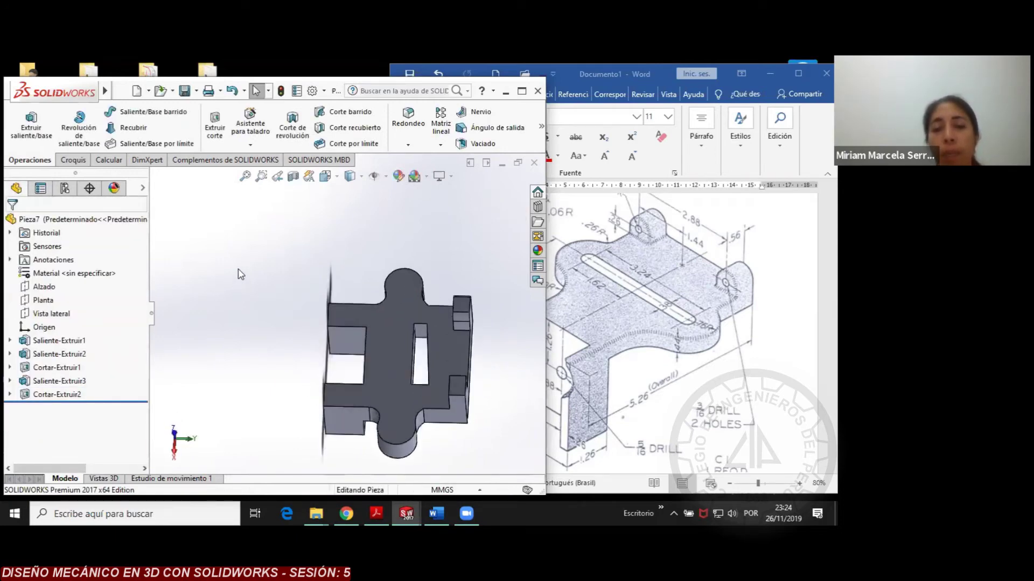
key(Up)
key(Up)
key(Up)
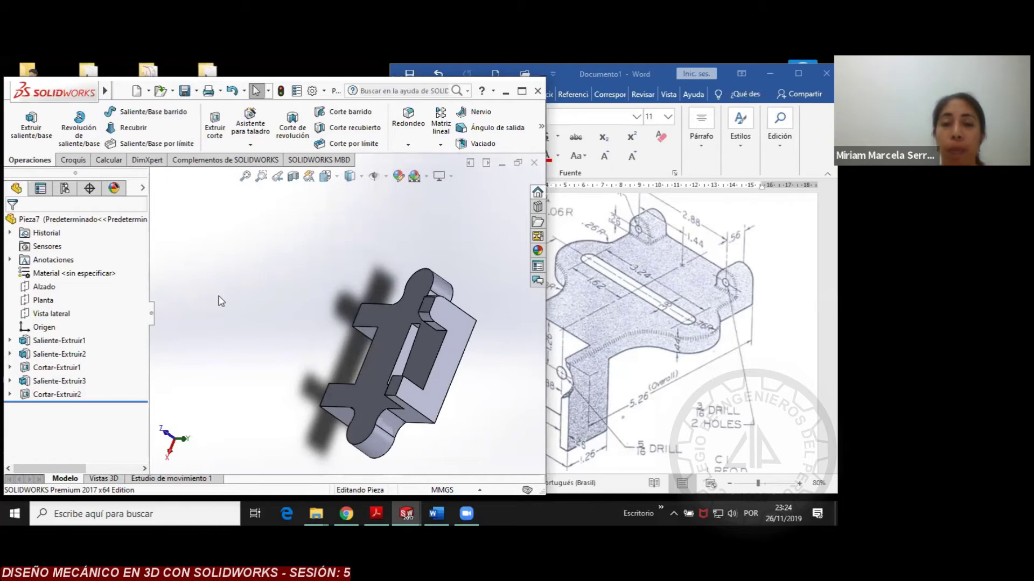
key(Up)
key(Up)
key(Up)
key(Up)
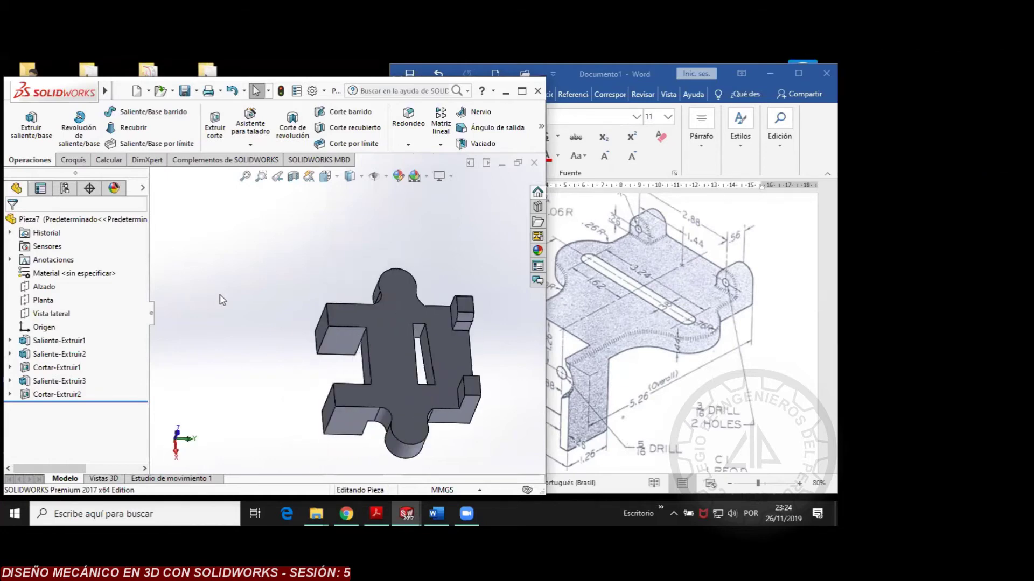
key(Up)
key(Up)
key(Up)
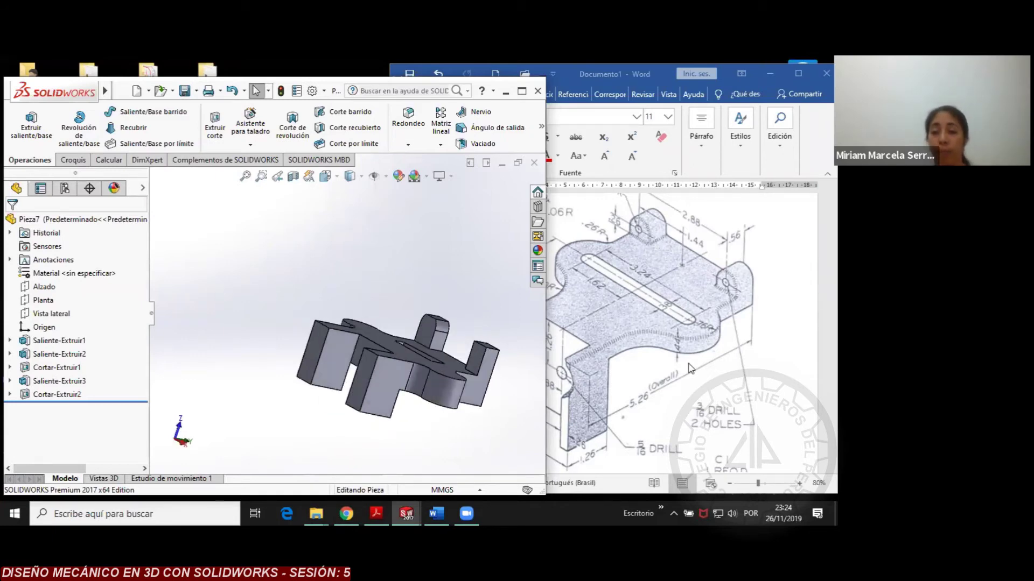
Lower the speaker volume to 10, minimize Word, and open the New document dialog
click(732, 513)
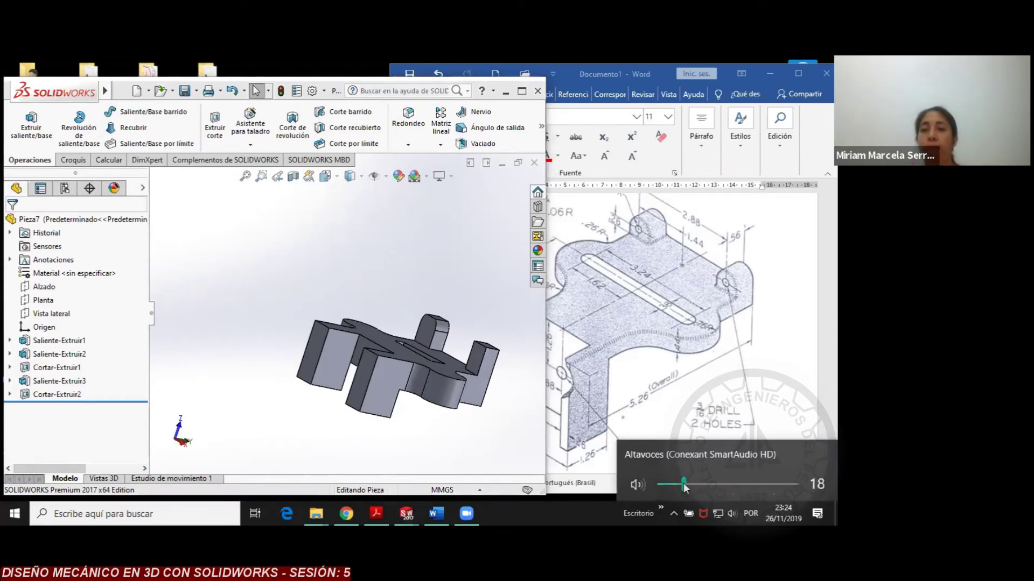
key(Down)
key(Down)
key(Down)
key(Down)
key(Down)
key(Down)
key(Down)
key(Down)
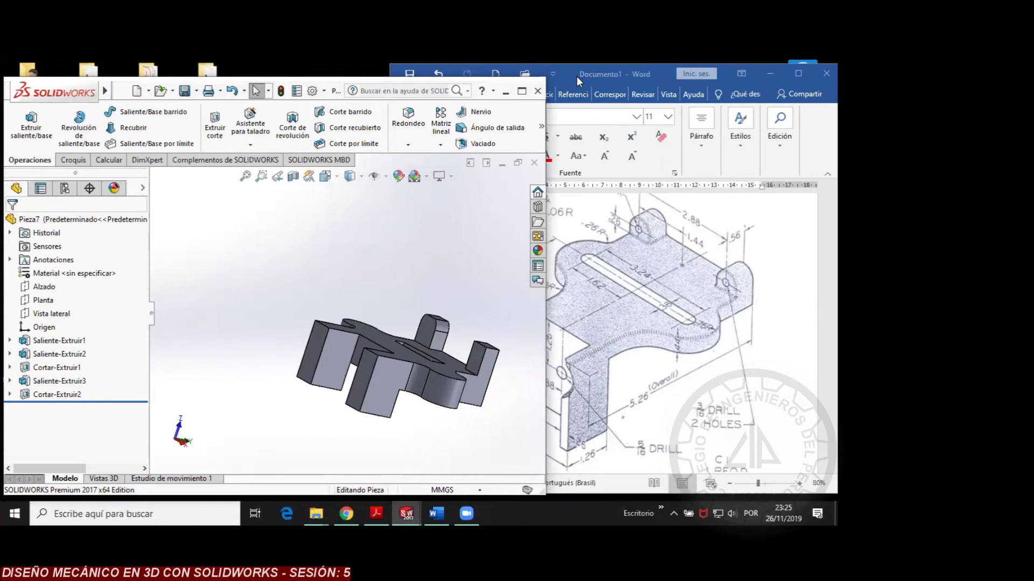
click(766, 73)
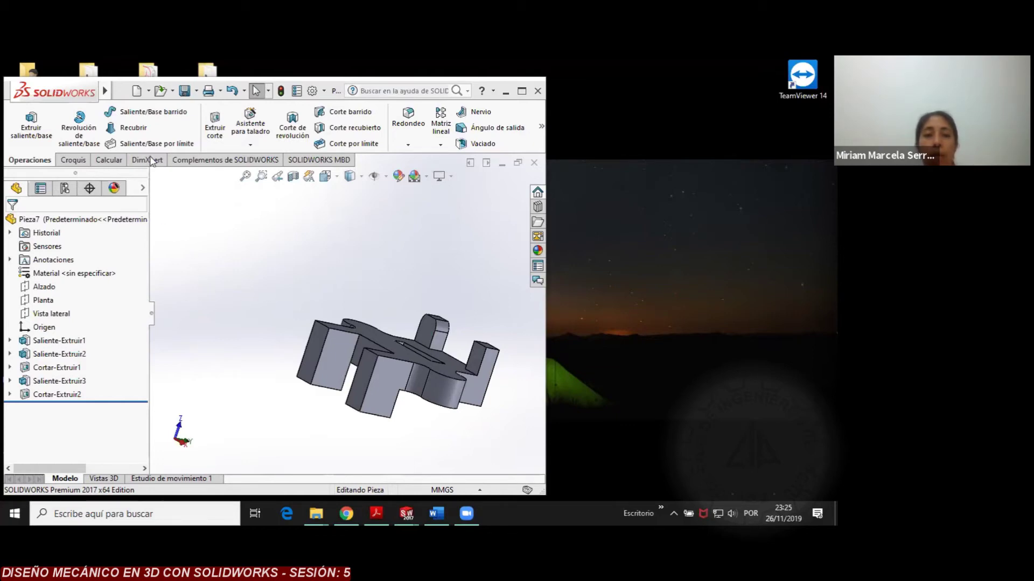
click(138, 93)
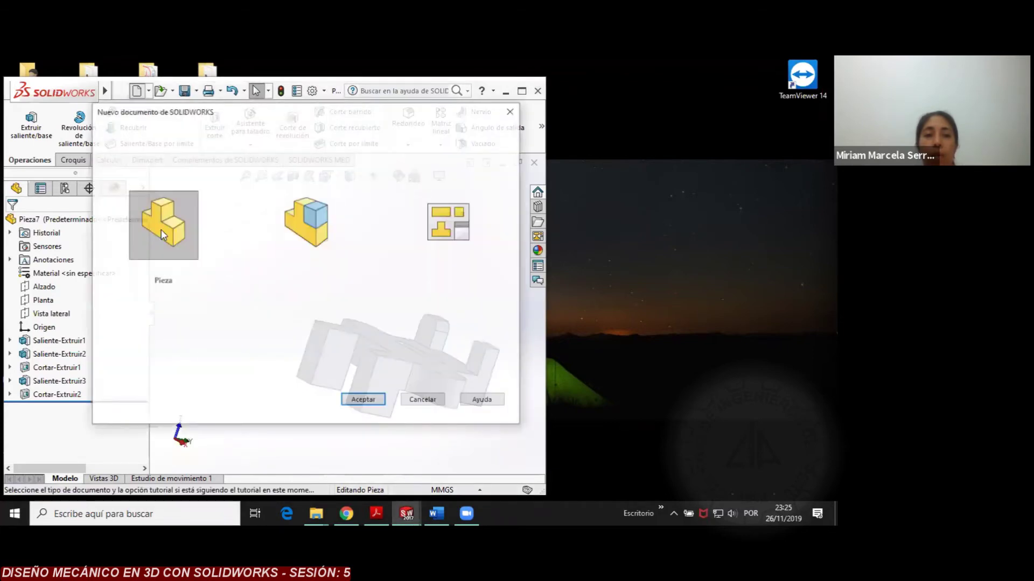
Create the new part Pieza8 and select its Planta plane
click(360, 402)
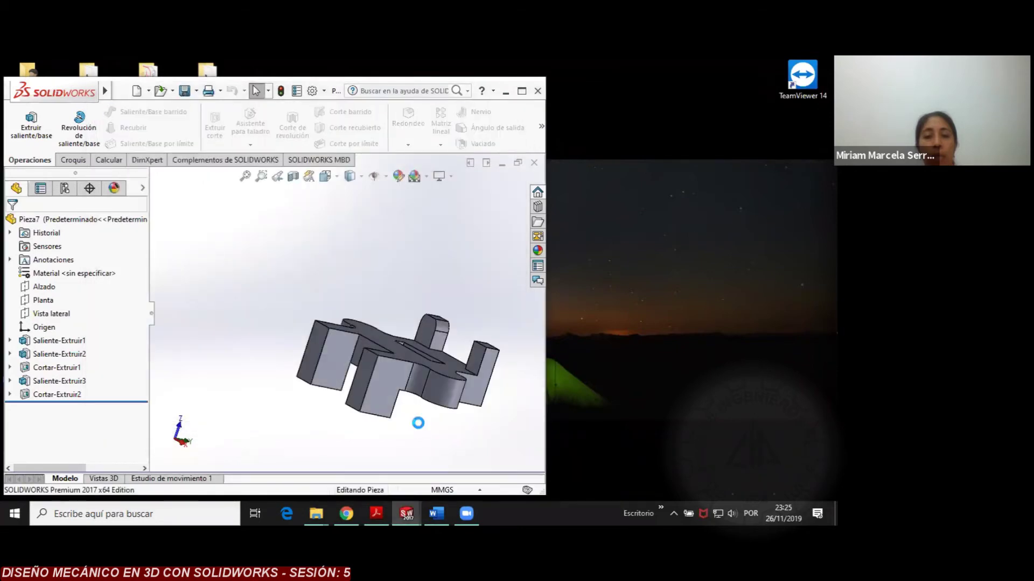
click(49, 303)
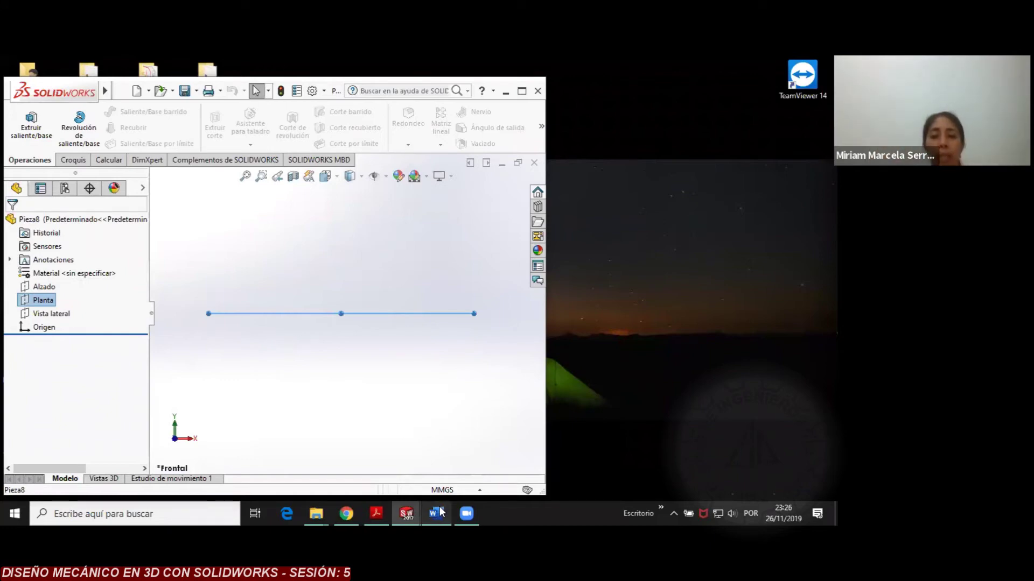
Switch to Word to show the slotted bracket drawing with two drilled holes
key(alt+Tab)
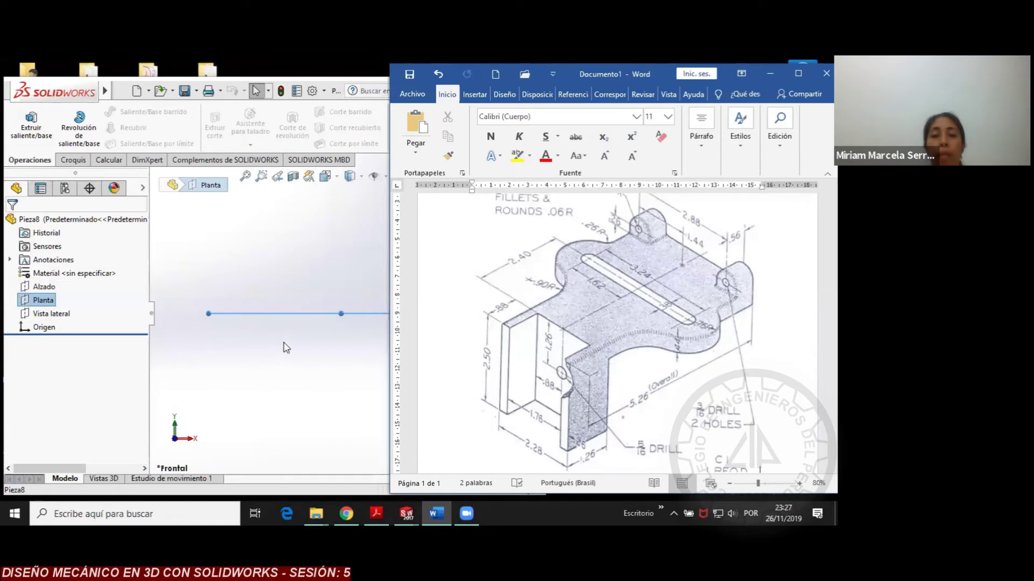
View Planta from Superior, stretch the plane outward, and start a Línea sketch on it
click(48, 305)
click(337, 176)
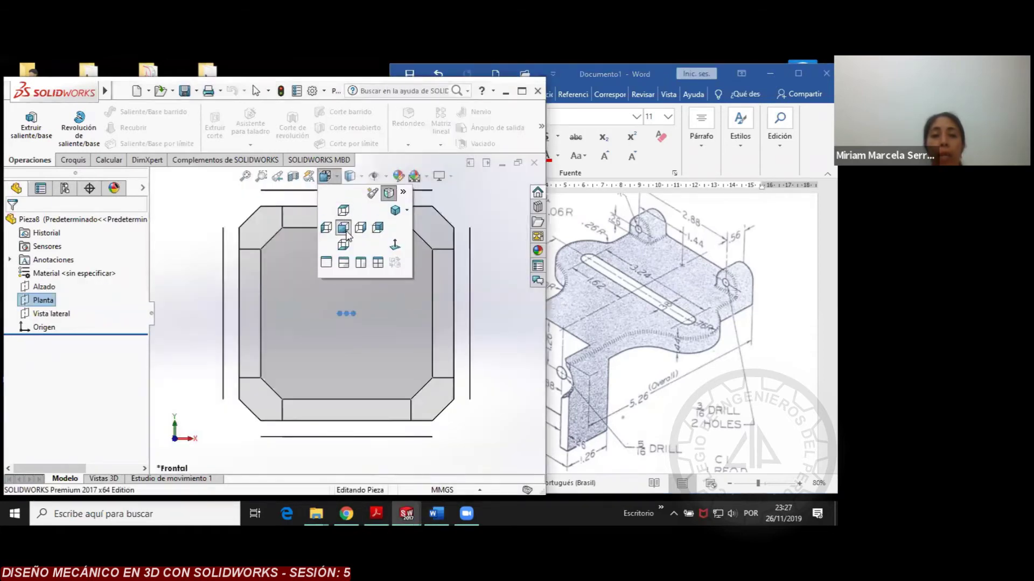
click(343, 211)
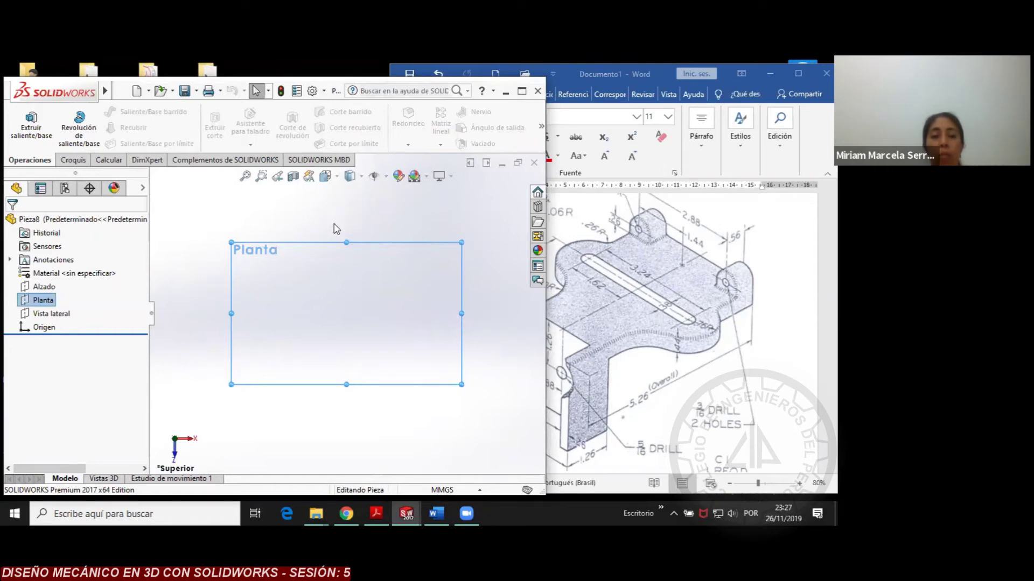
drag(345, 242, 346, 201)
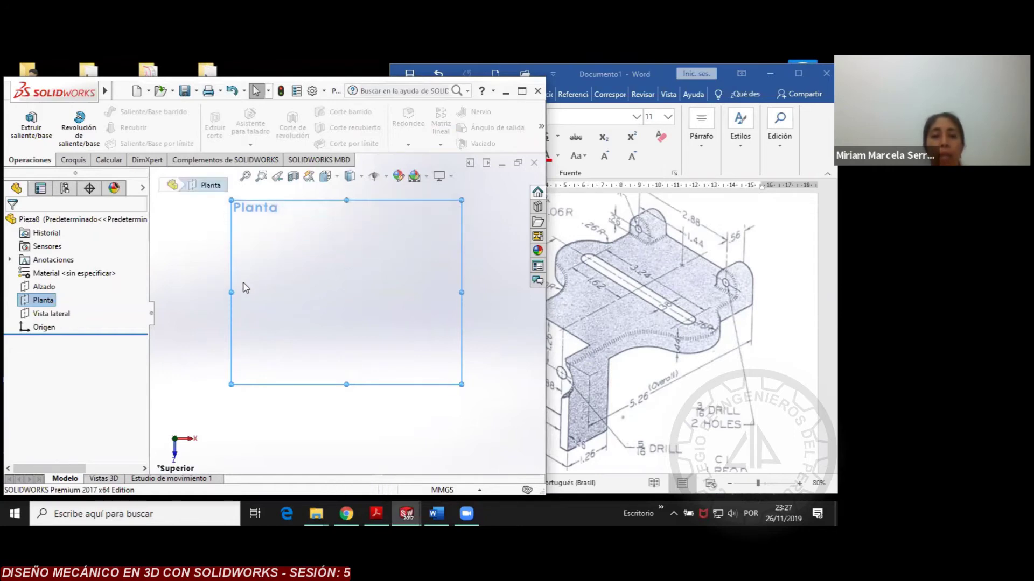
drag(231, 292, 169, 293)
drag(314, 386, 323, 420)
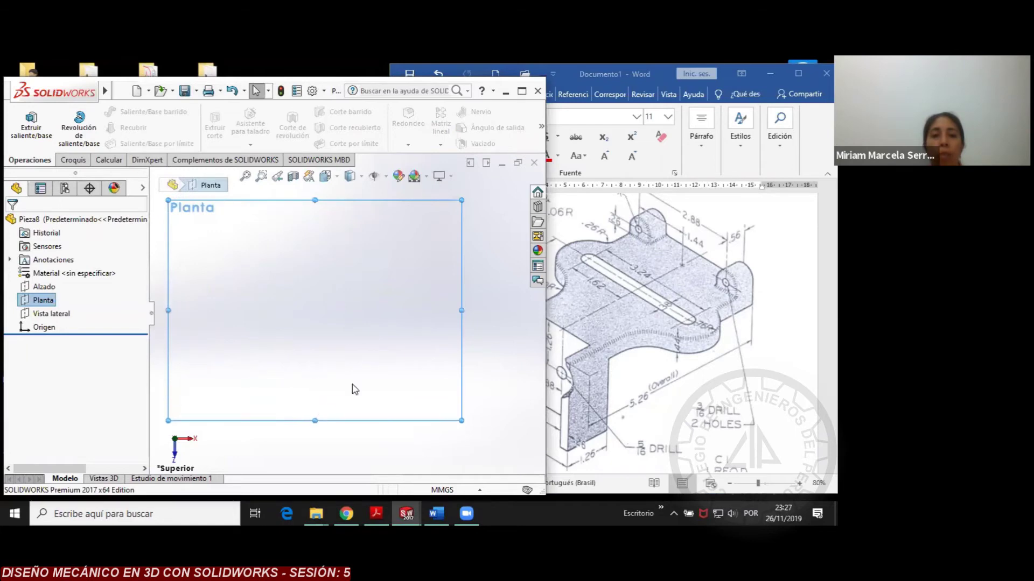
click(72, 160)
click(90, 113)
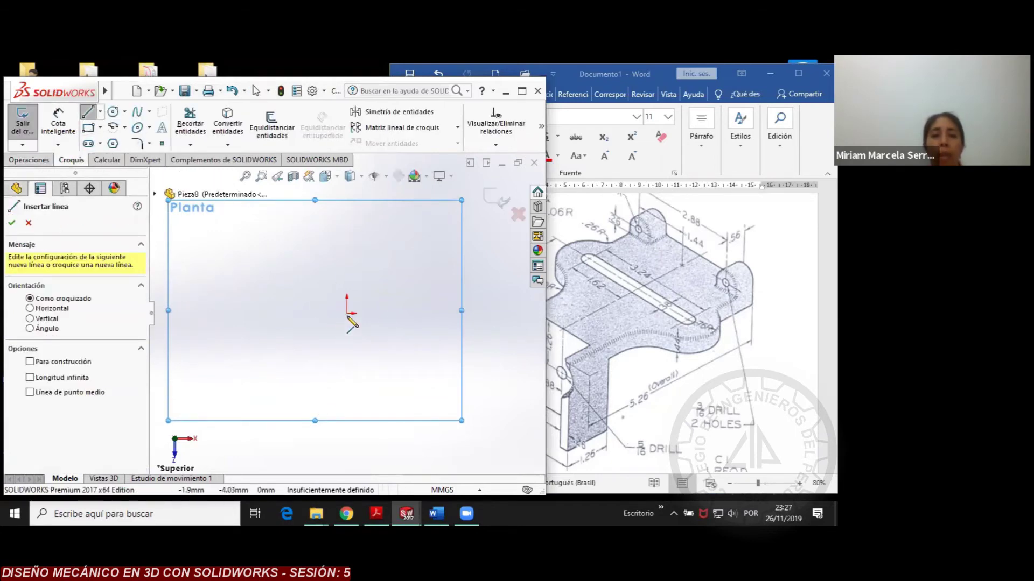
Draw the left edge, rounded top-left corner, top edge and right side of the outline
click(295, 318)
click(295, 258)
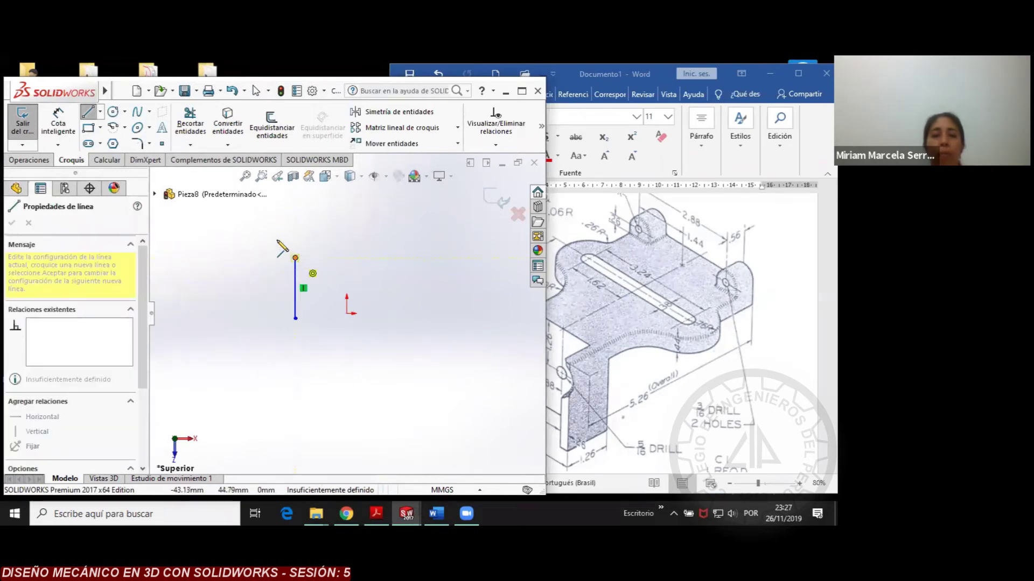
click(276, 233)
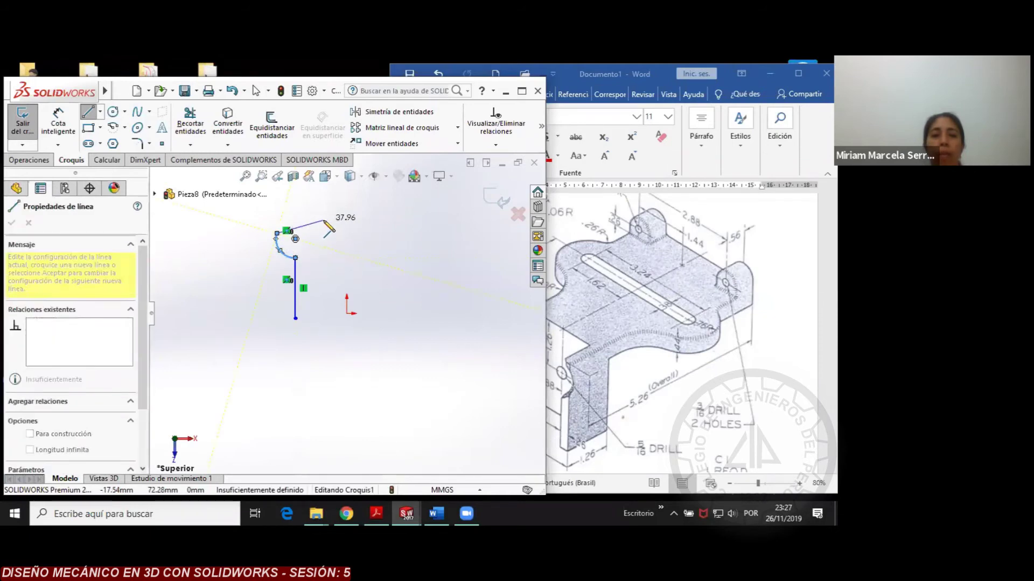
click(418, 238)
click(418, 258)
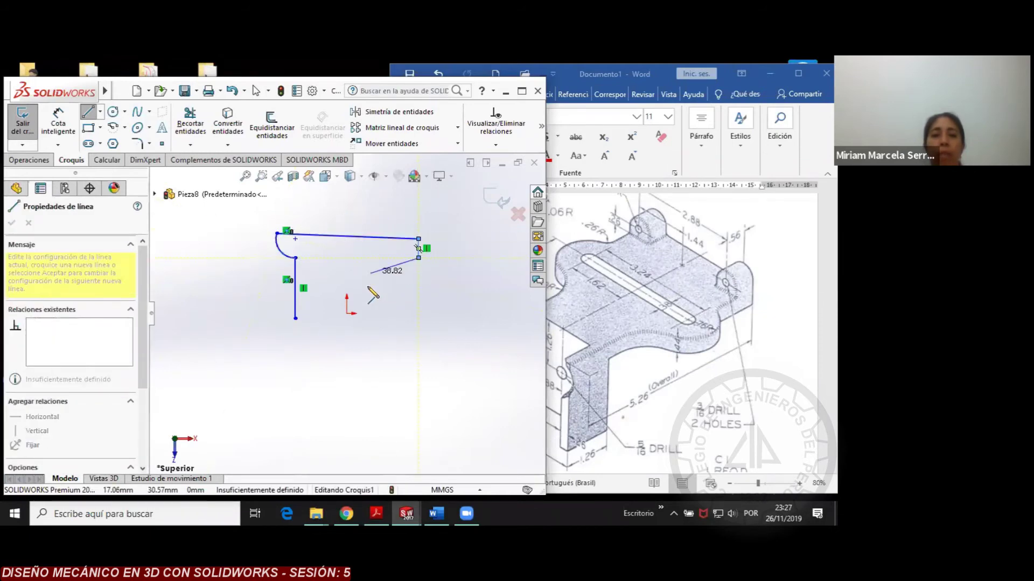
click(419, 318)
Draw the bottom edge with its raised notch and slanted edge, then stop drawing lines
click(396, 319)
click(397, 288)
click(325, 289)
click(318, 319)
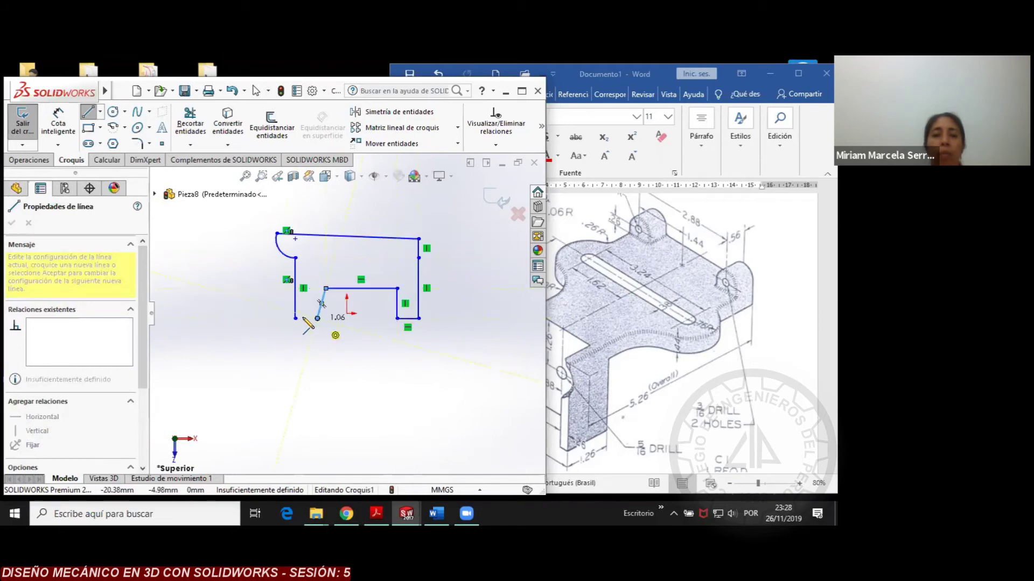
click(297, 318)
right_click(293, 328)
click(321, 339)
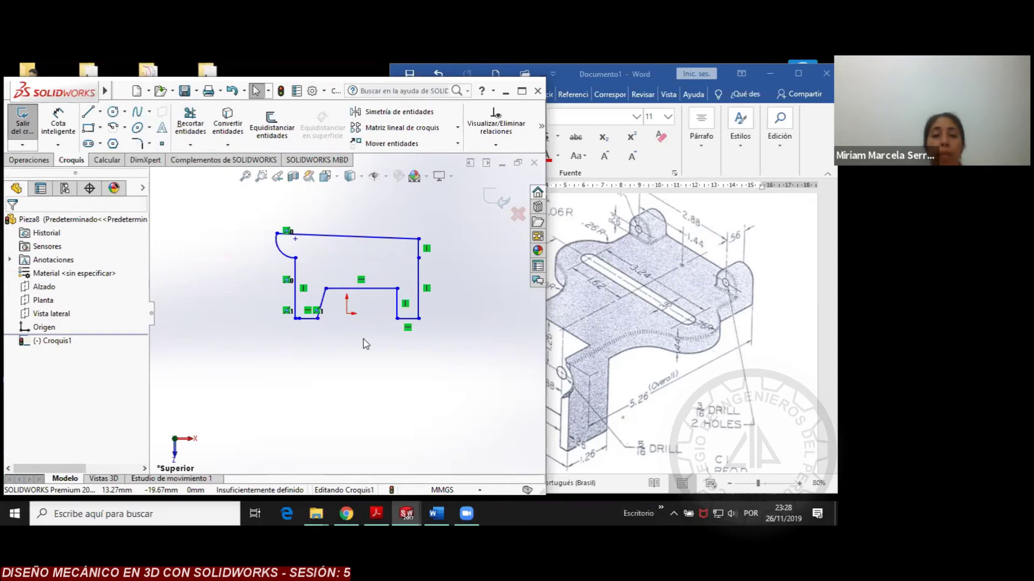
Select the Alzado plane and view the sketch from the Frontal orientation, zoomed to fit
click(44, 290)
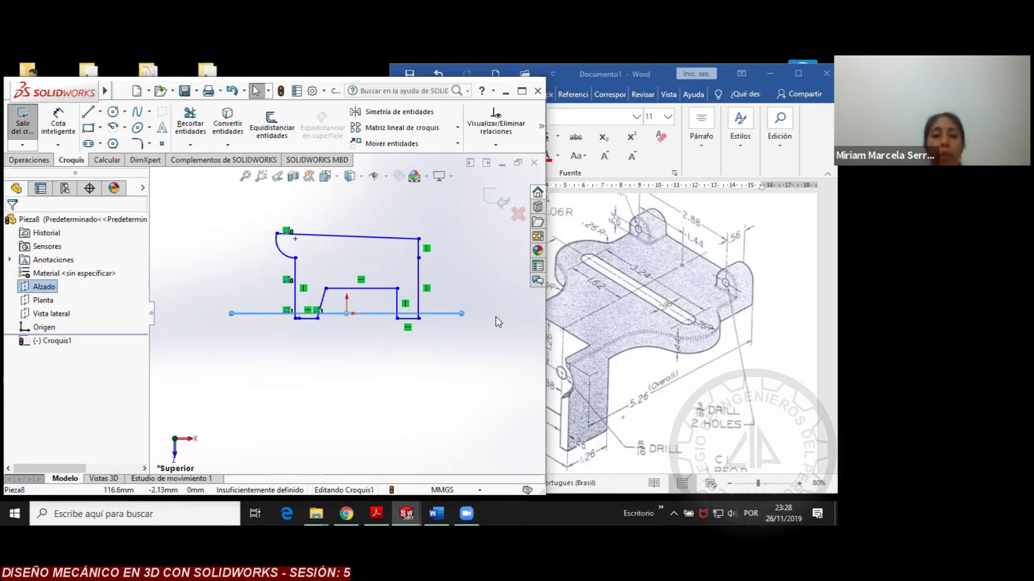
click(337, 181)
click(345, 230)
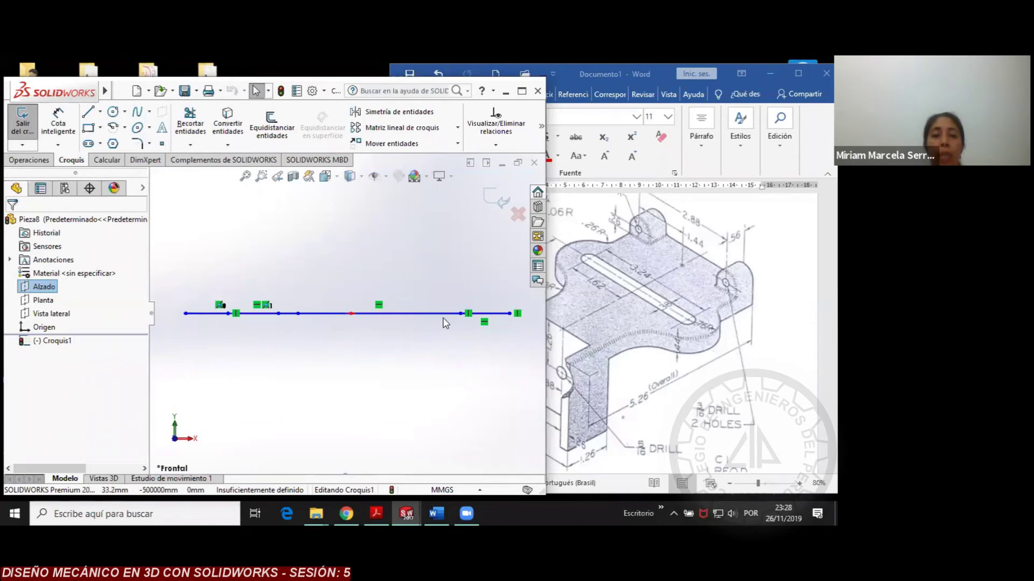
key(f)
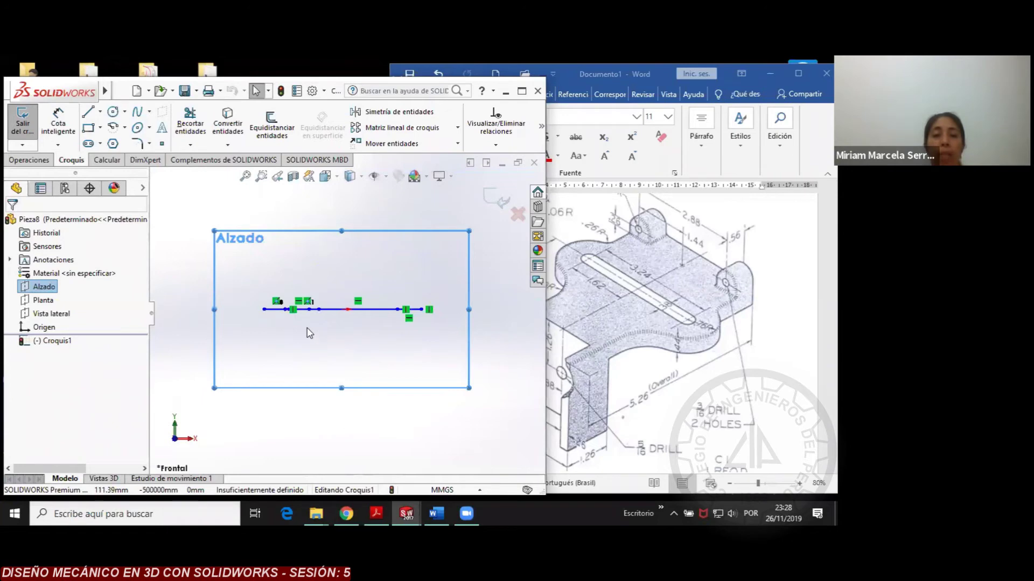
Select the Planta plane, view the sketch from Superior, and close the Pieza8 document
click(42, 301)
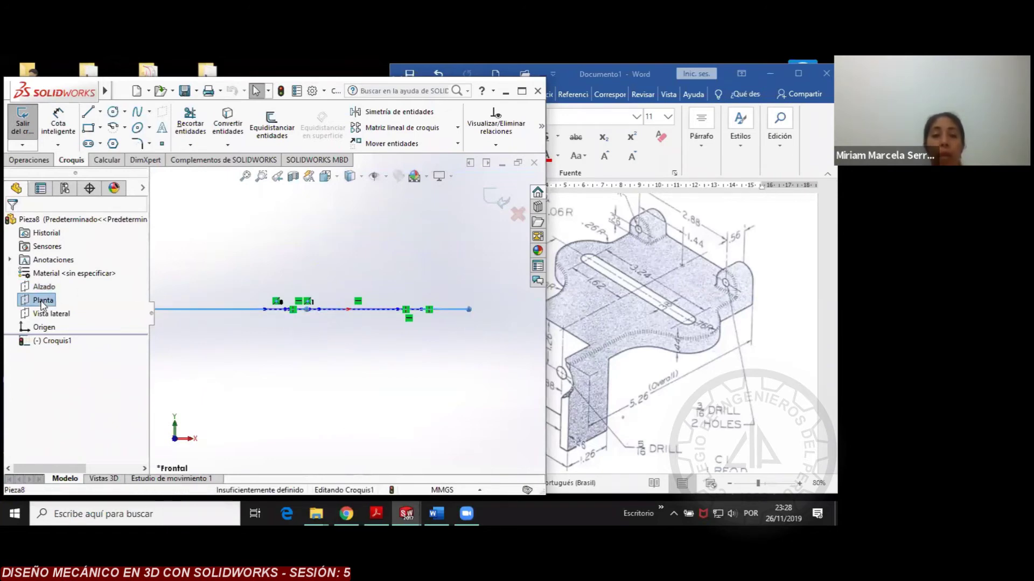
click(335, 178)
click(344, 214)
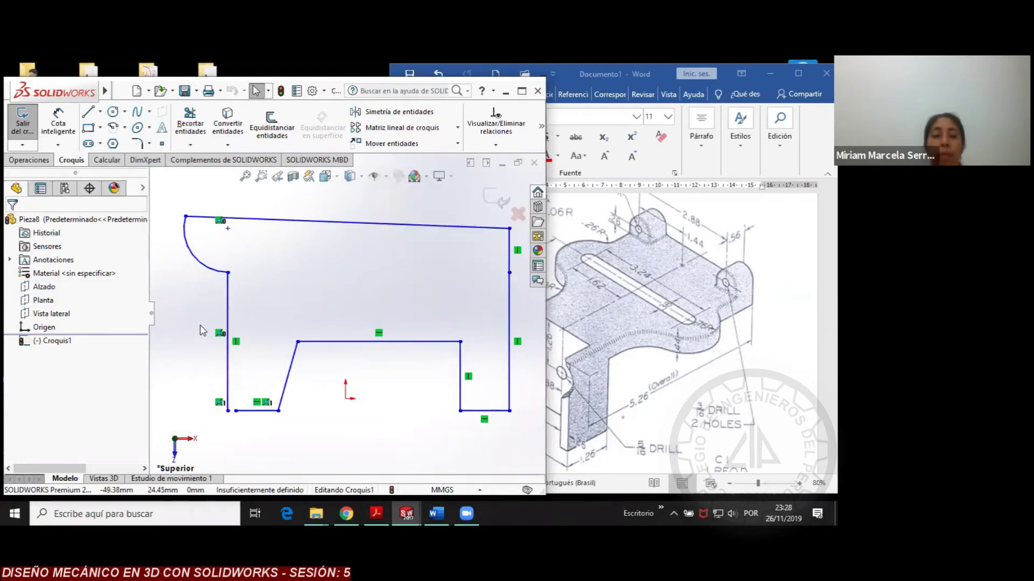
click(534, 162)
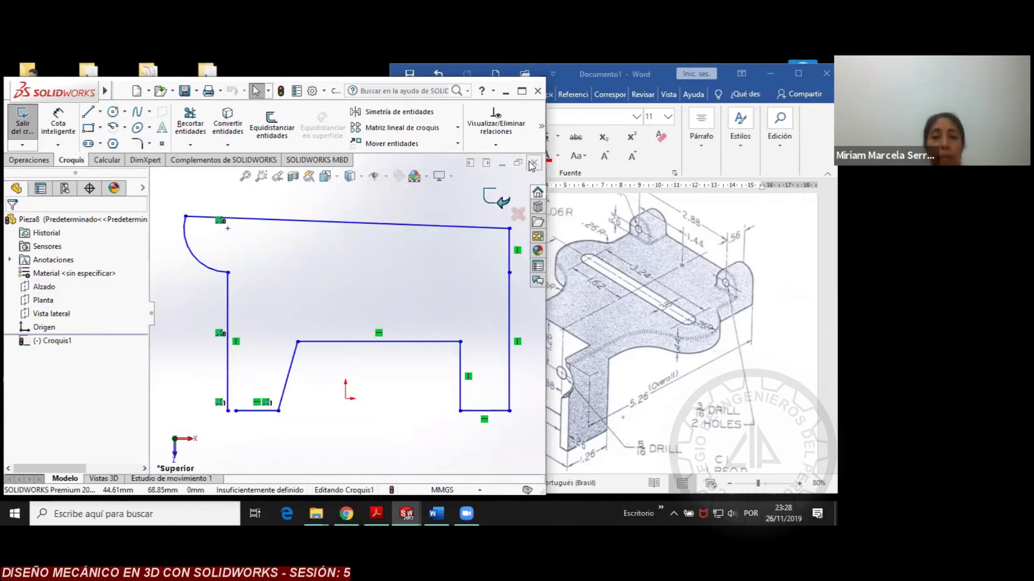
Close Pieza8 with No guardar and show the Operaciones tools for Pieza7
click(384, 303)
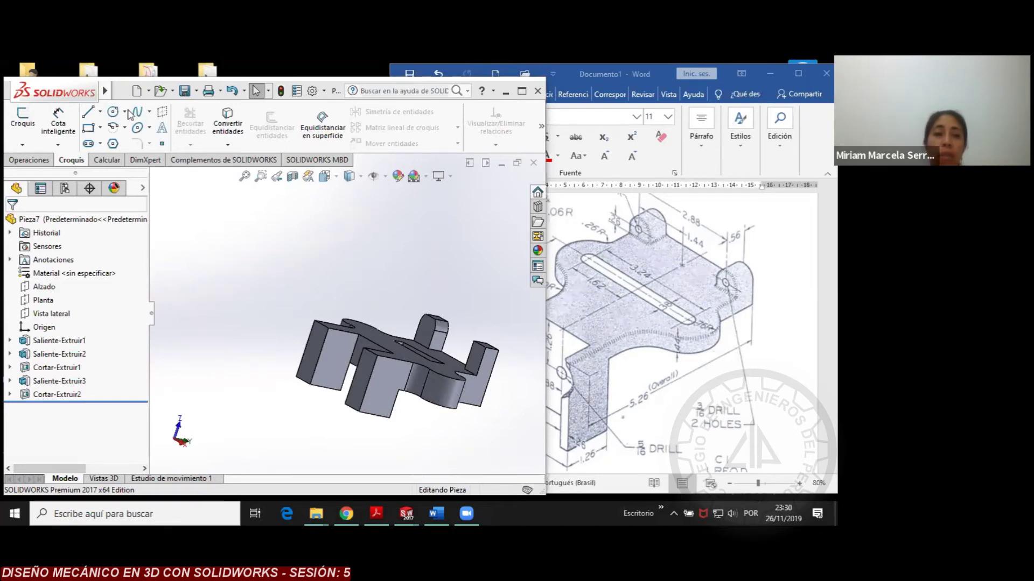
click(20, 161)
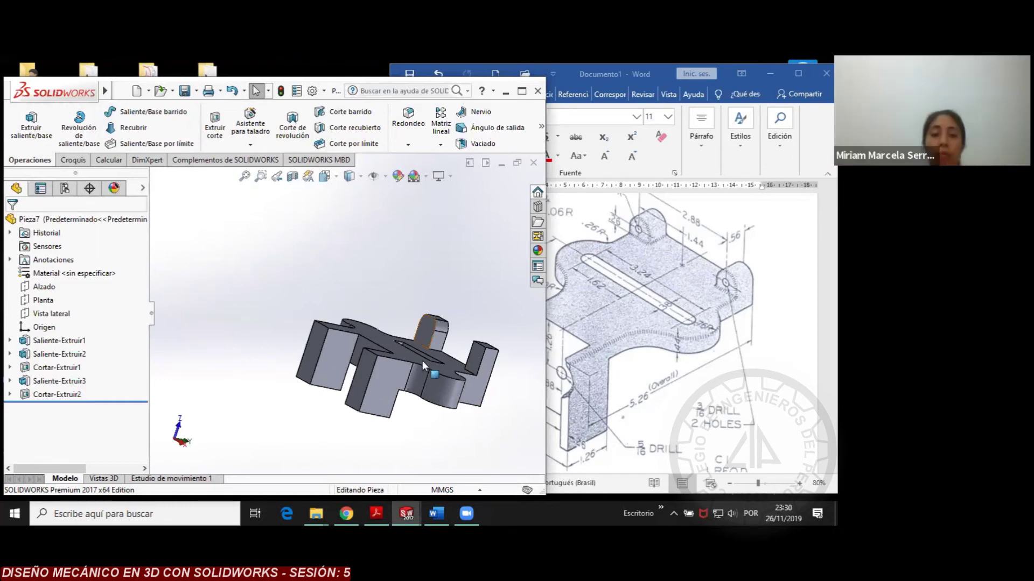
Bring the Aula Virtual course page forward and open the Sesión 05 attendance list
click(346, 513)
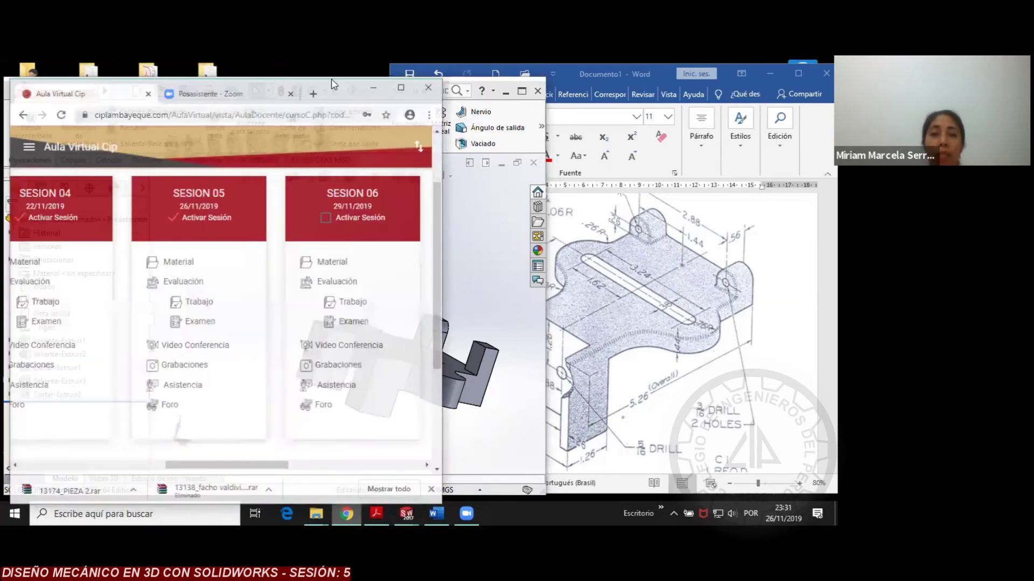
drag(338, 80, 358, 80)
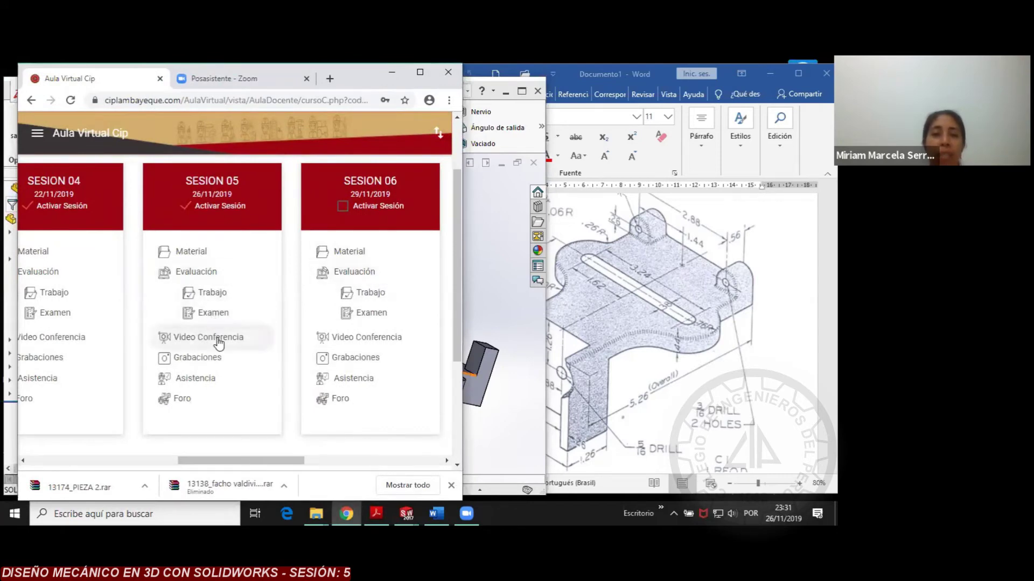
click(203, 383)
scroll(260, 356, down, 5)
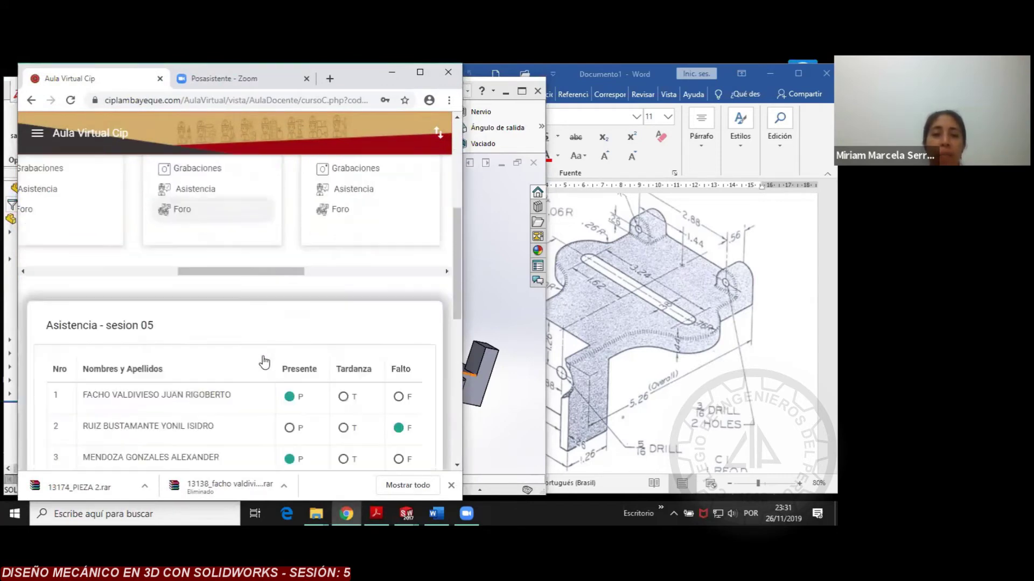
scroll(265, 361, down, 1)
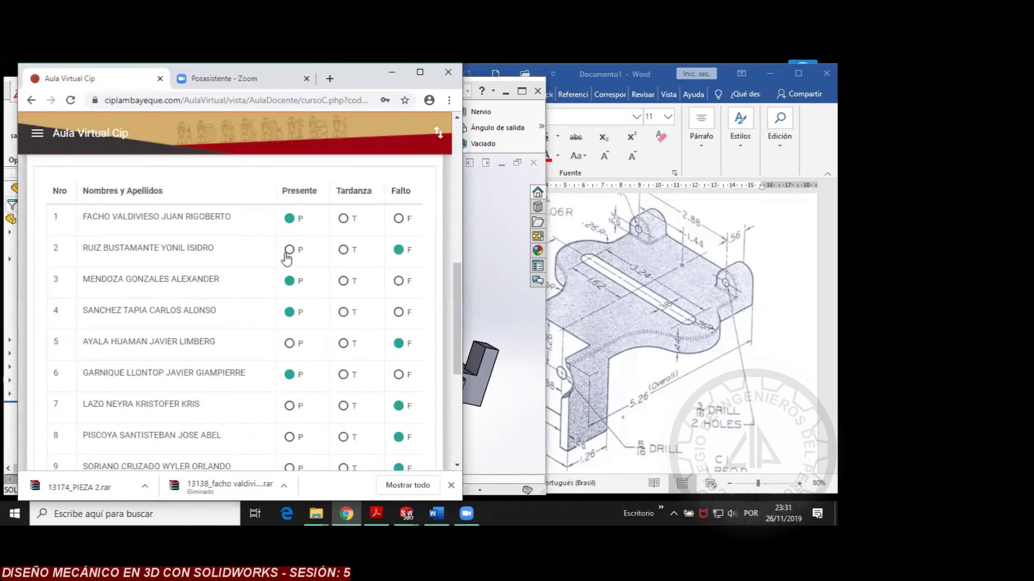
Mark students 2 and 5 as Tardanza and save the attendance with Guardar
click(289, 249)
click(344, 252)
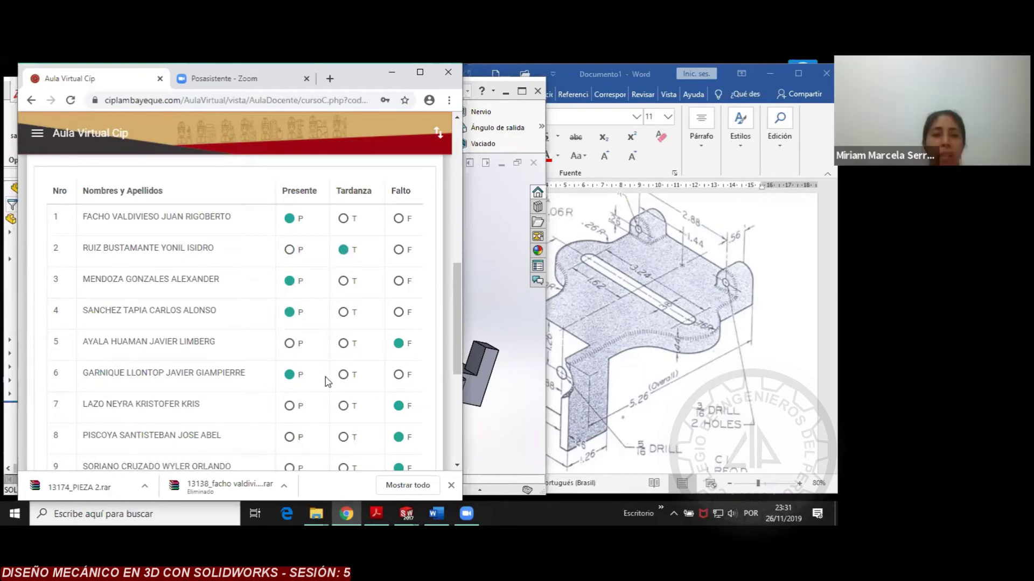
click(344, 344)
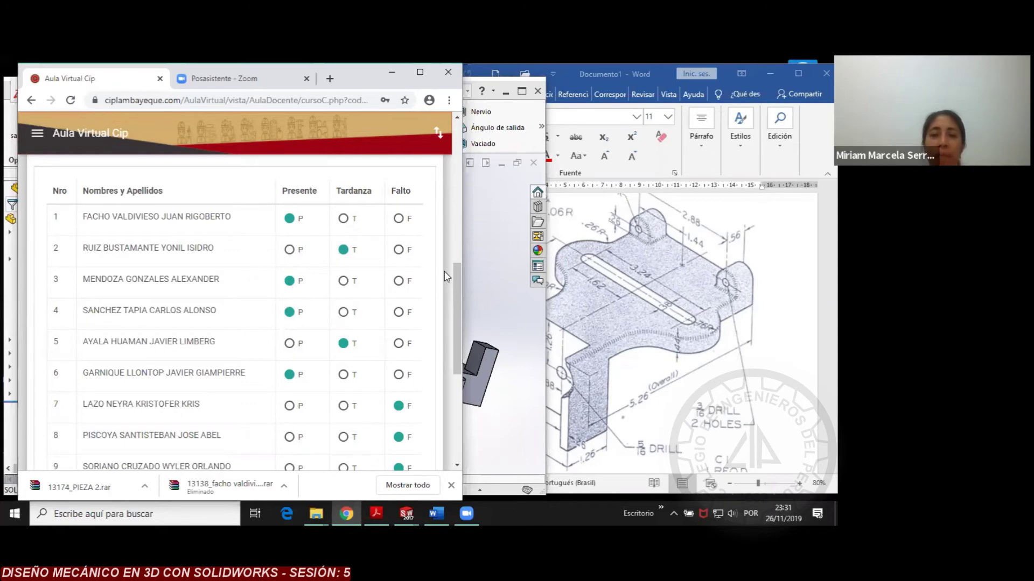
drag(454, 276, 459, 329)
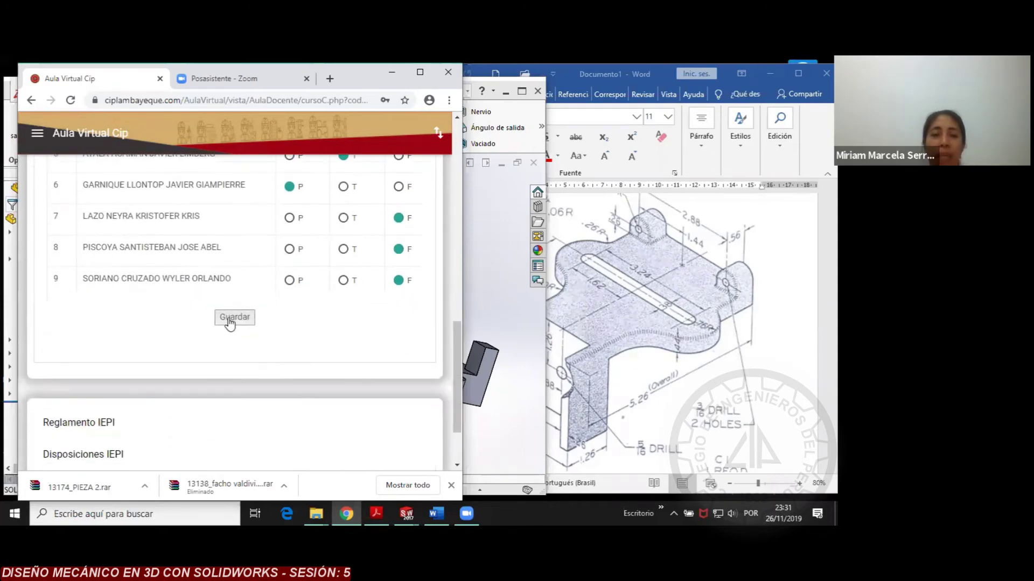
click(240, 353)
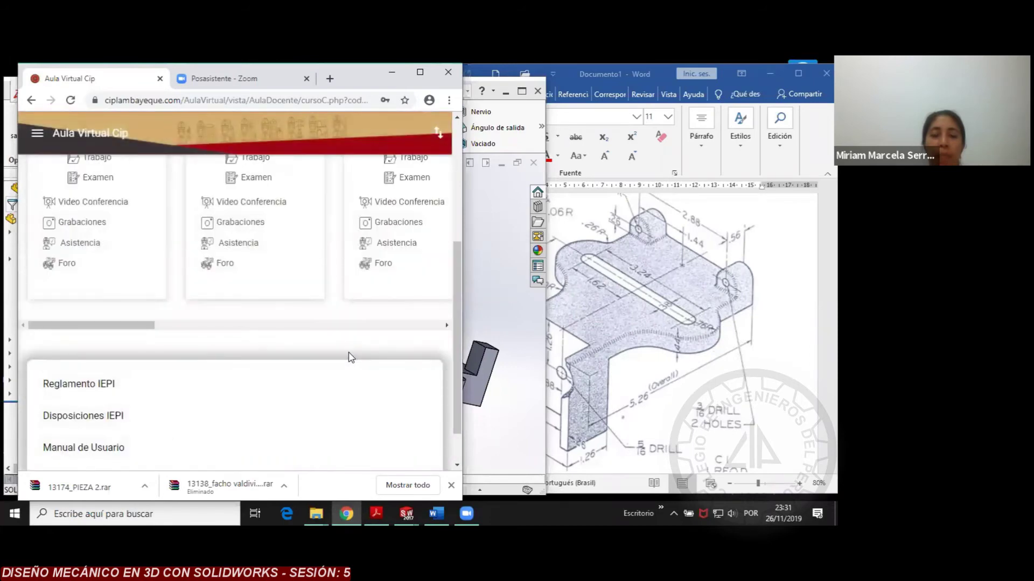
scroll(351, 357, up, 10)
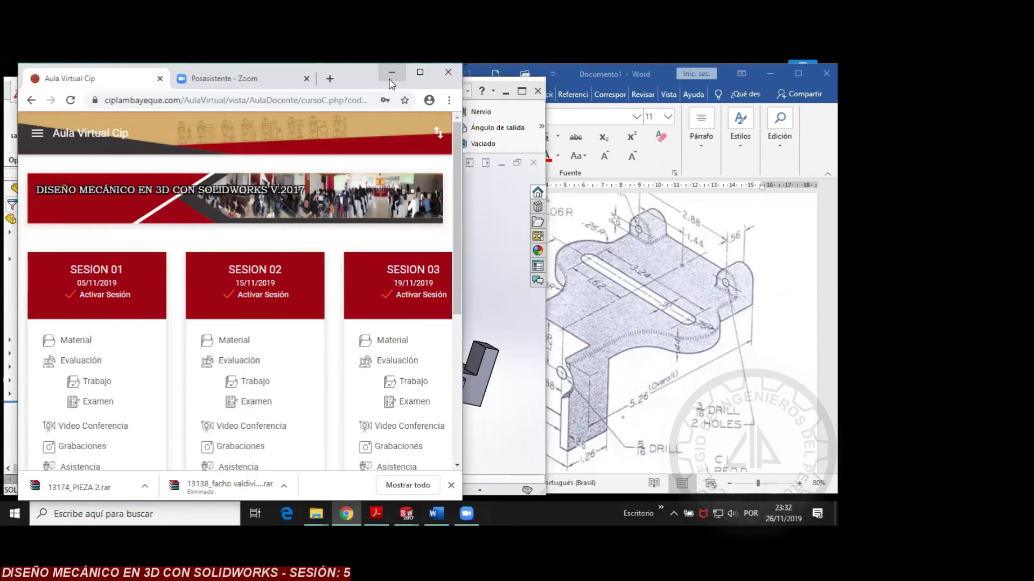
Minimize Chrome, then restore the course page and maximize its window
click(390, 78)
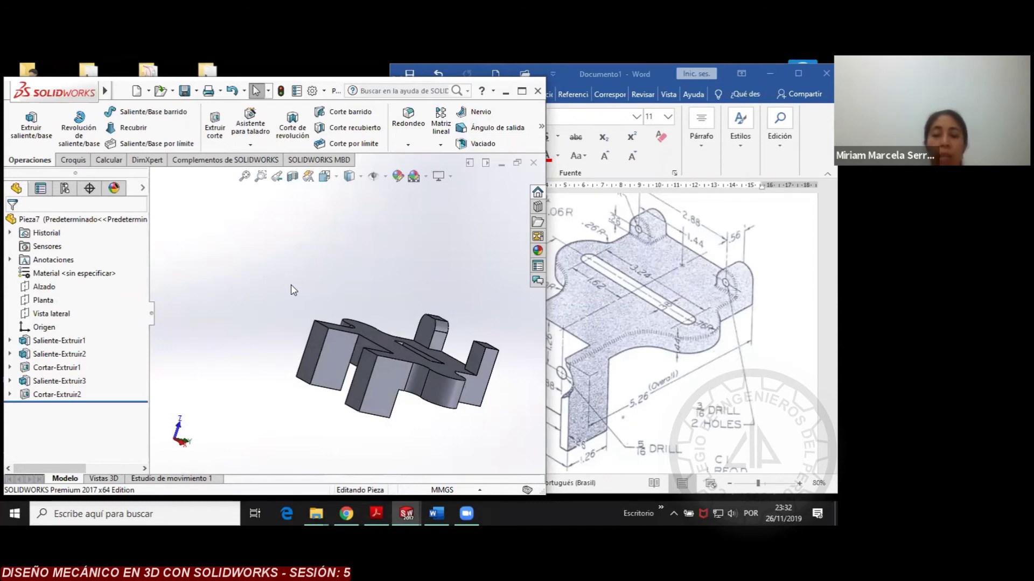
click(346, 513)
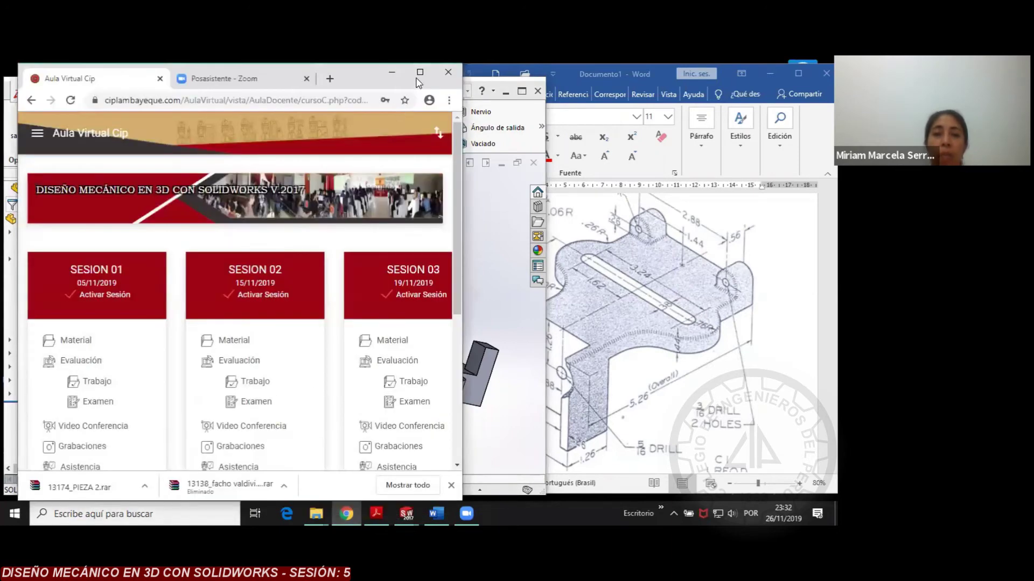
click(418, 76)
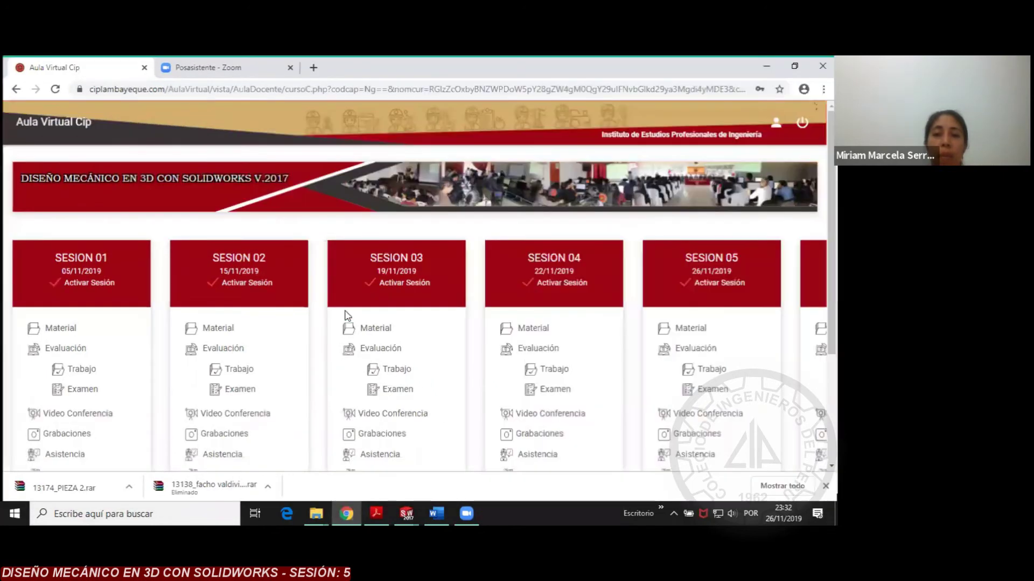
scroll(408, 418, down, 2)
drag(409, 417, 535, 406)
Open the Sesión 05 Lista de Trabajos showing EJERCICIO 1, then return to the session cards
scroll(570, 343, up, 2)
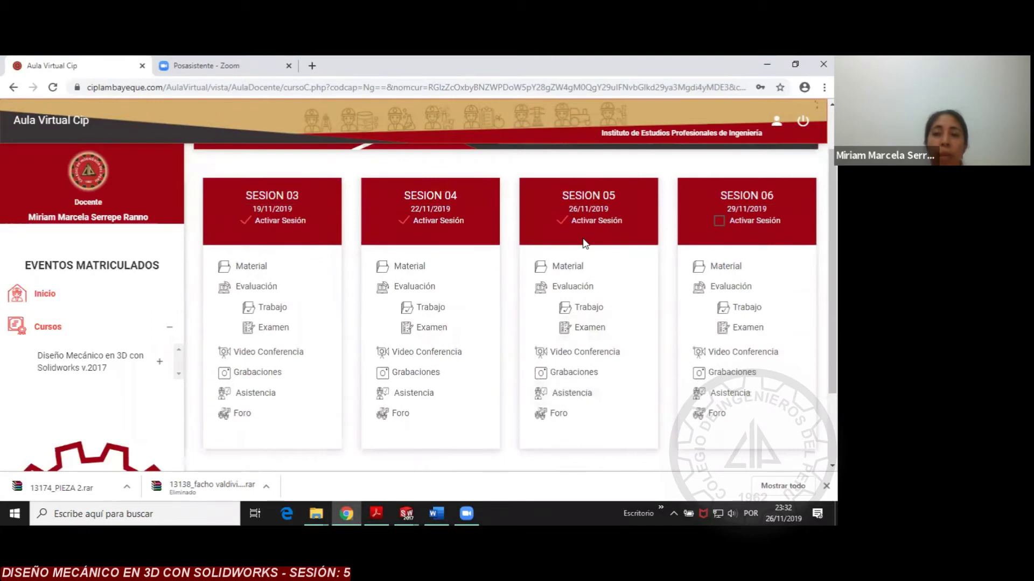
click(585, 310)
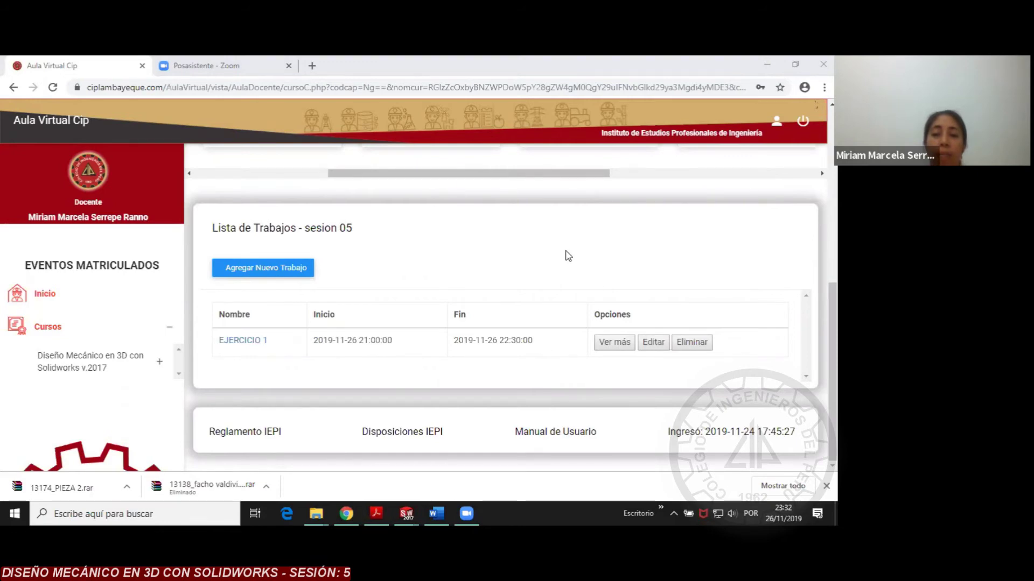
scroll(554, 256, up, 2)
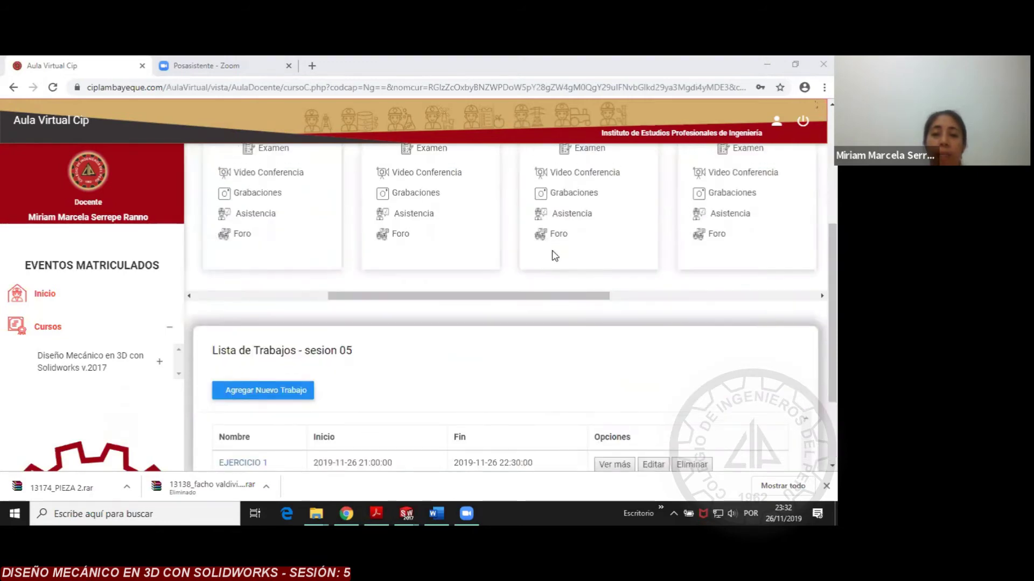
scroll(554, 255, up, 4)
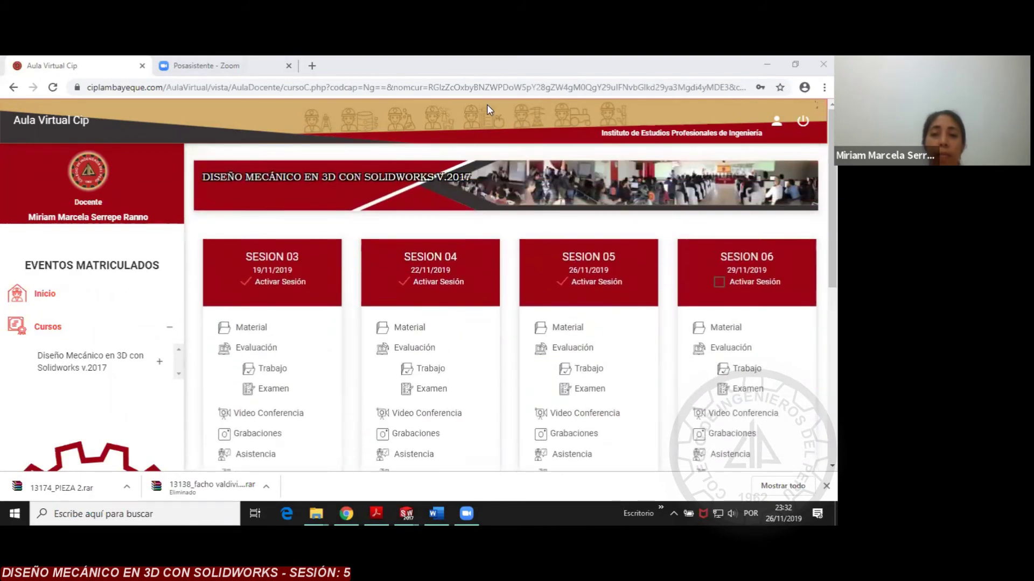
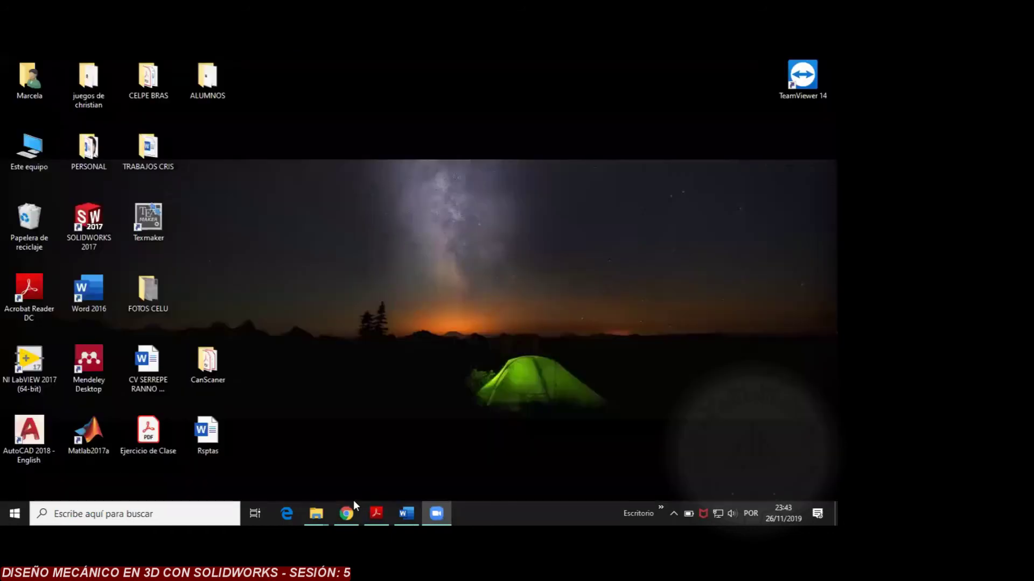
Launch SOLIDWORKS 2017 and place the Word bracket reference drawing on the right side
double_click(89, 221)
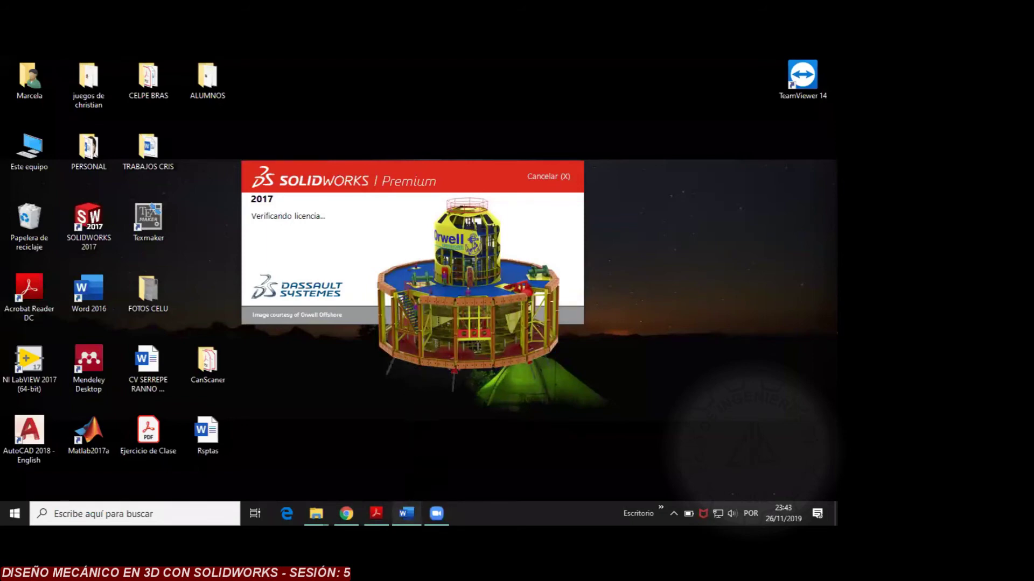
click(407, 513)
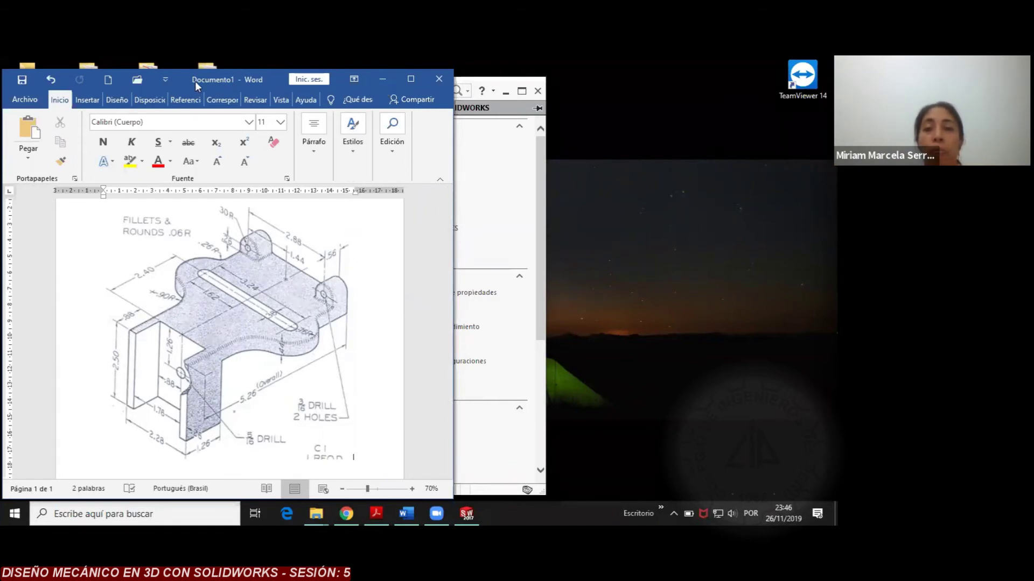
drag(195, 81, 626, 81)
Create a new blank part document, Pieza1, in SOLIDWORKS
click(120, 132)
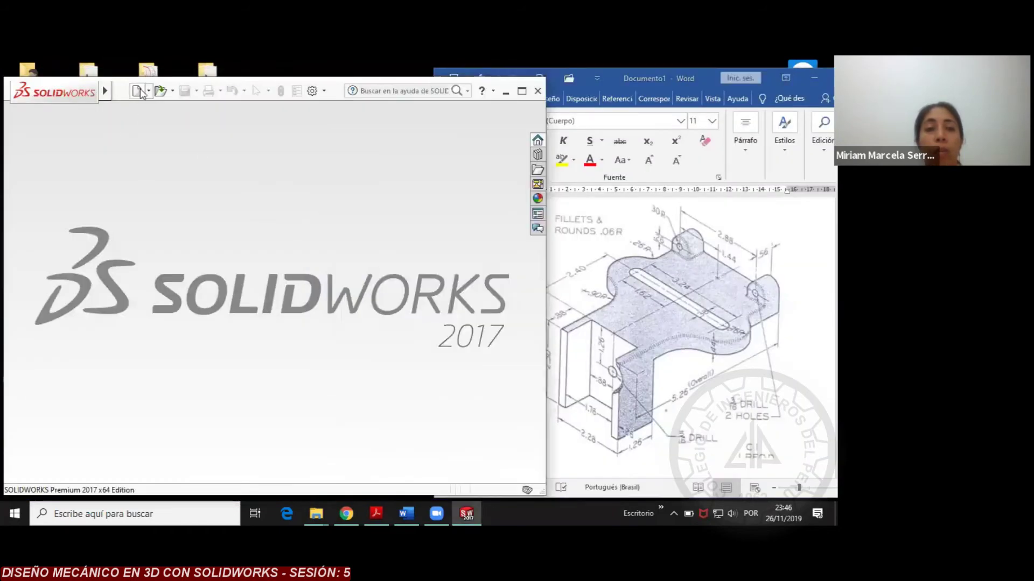
click(138, 92)
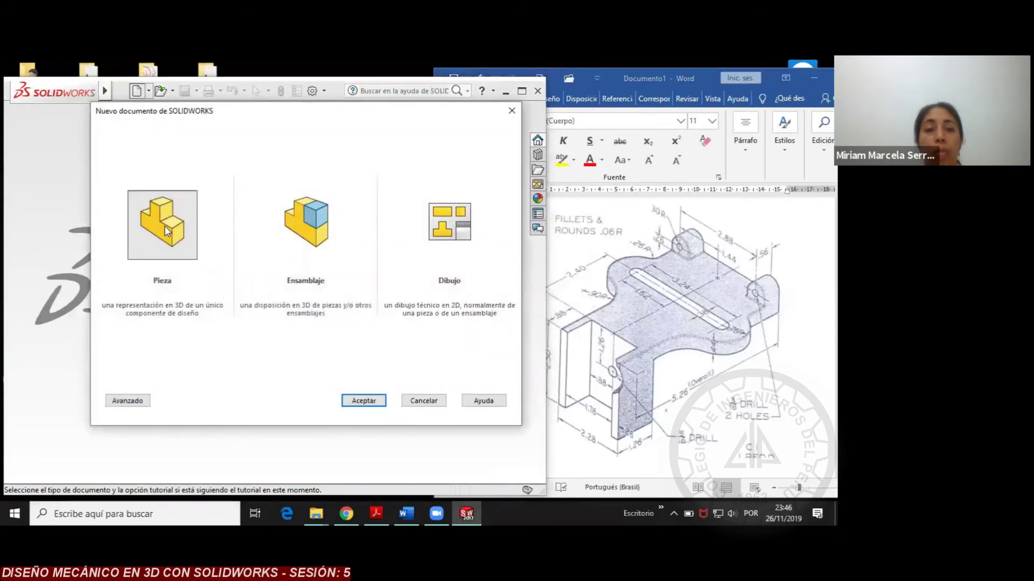
click(364, 399)
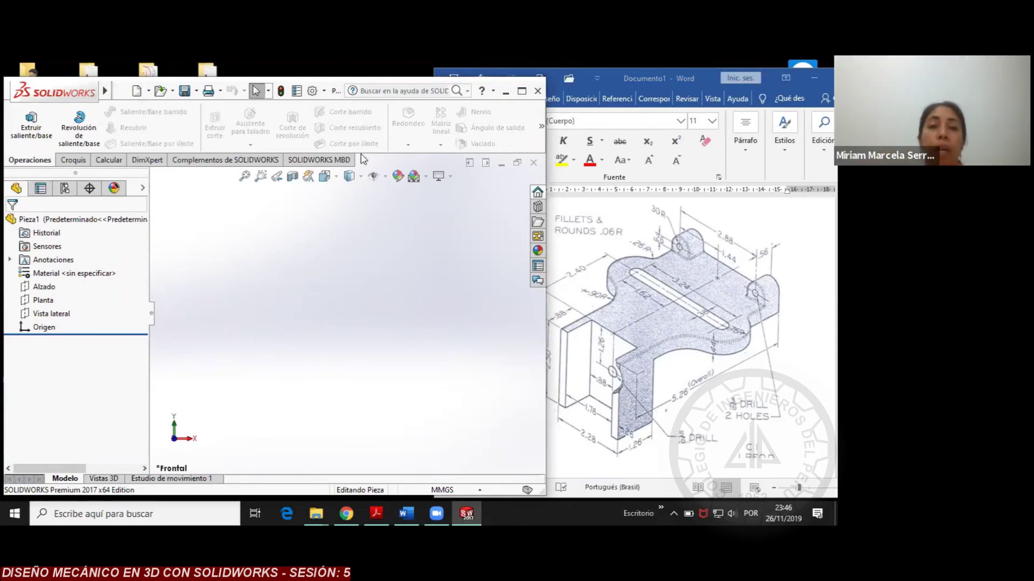
click(325, 176)
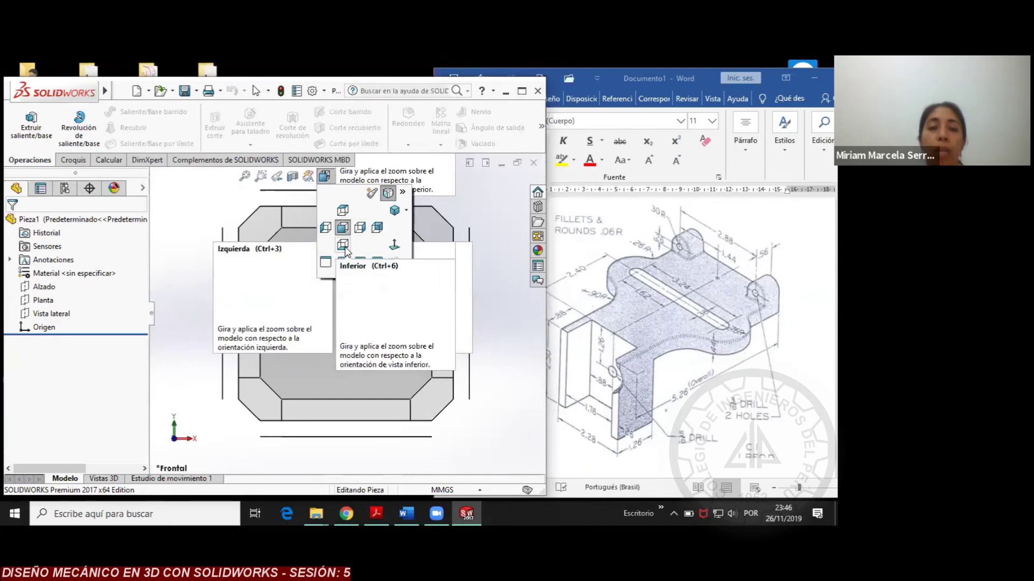
click(395, 213)
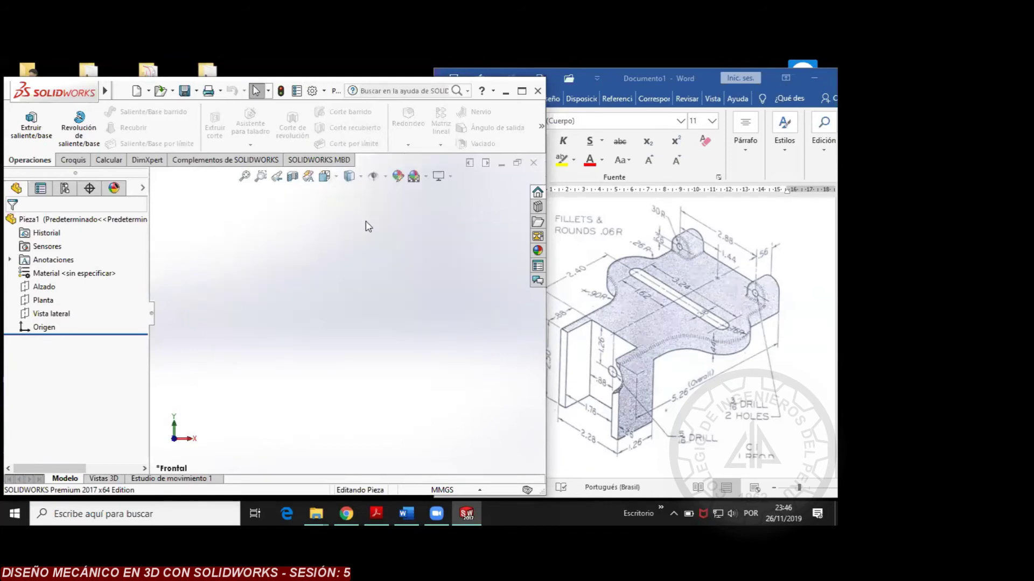
click(361, 177)
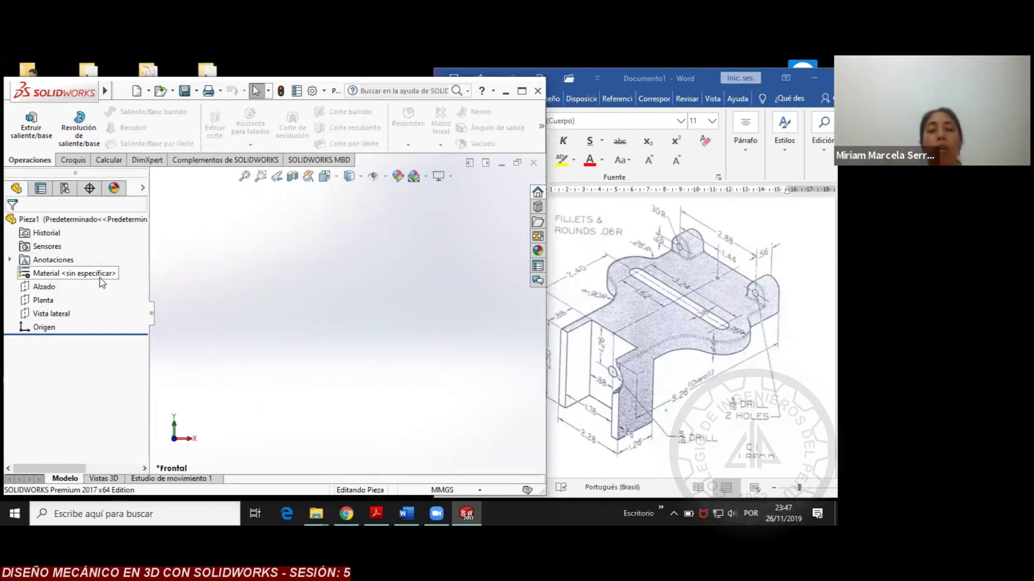
Select the Planta plane and view it from the top (Superior)
click(47, 302)
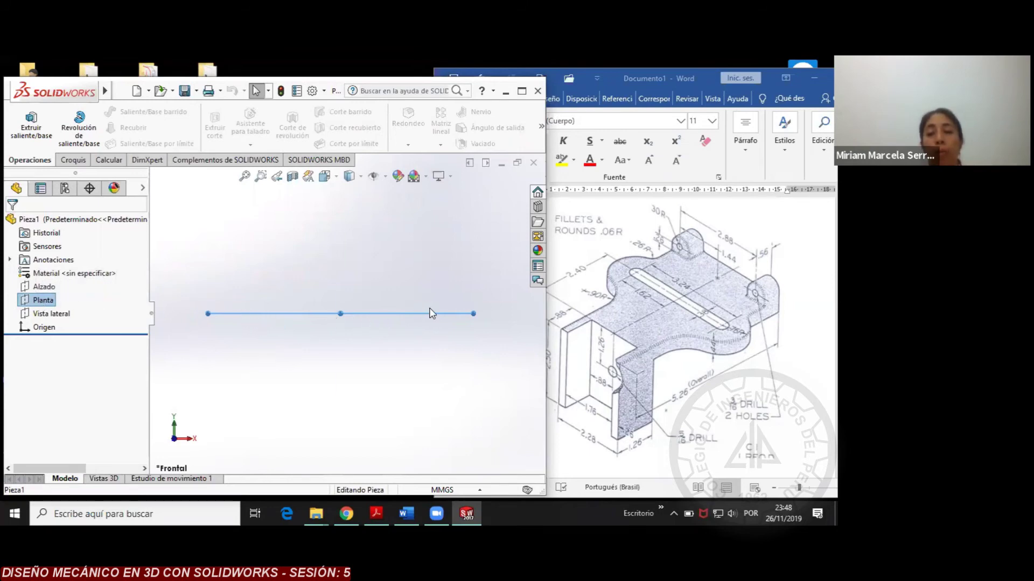
click(335, 177)
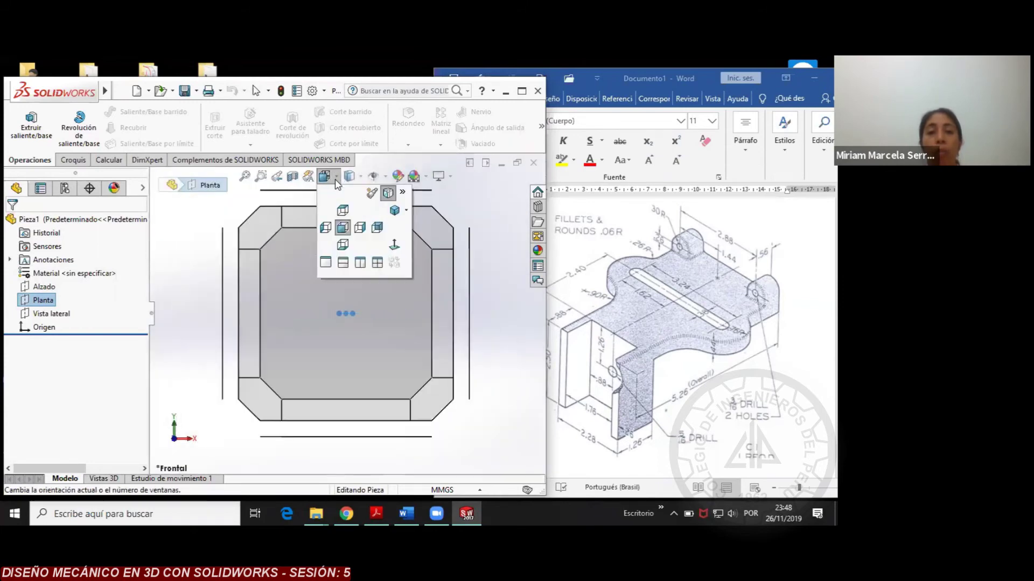
click(342, 212)
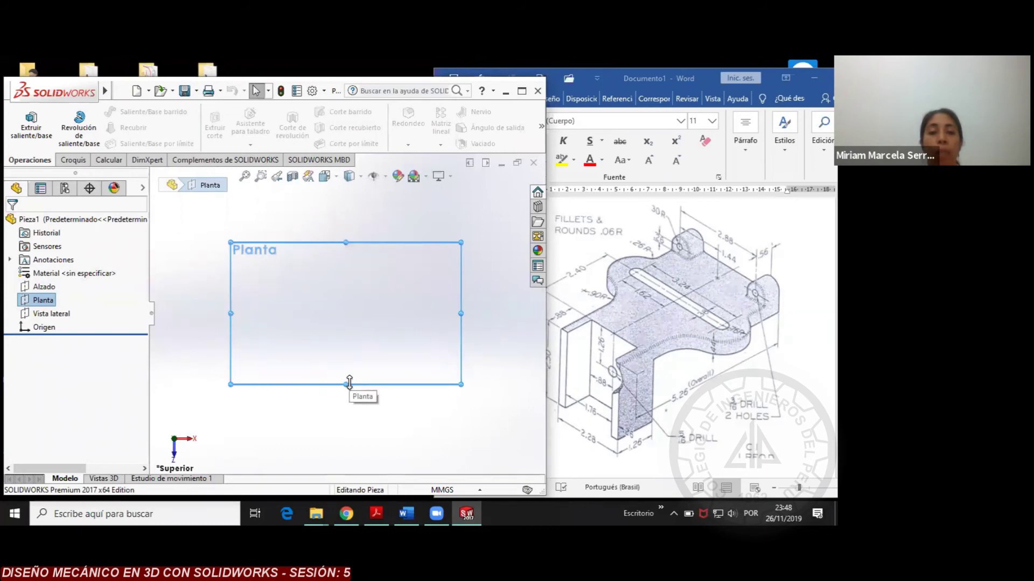
Show the Alzado plane face-on with the Frontal view, then bring up the new-document choices
click(44, 288)
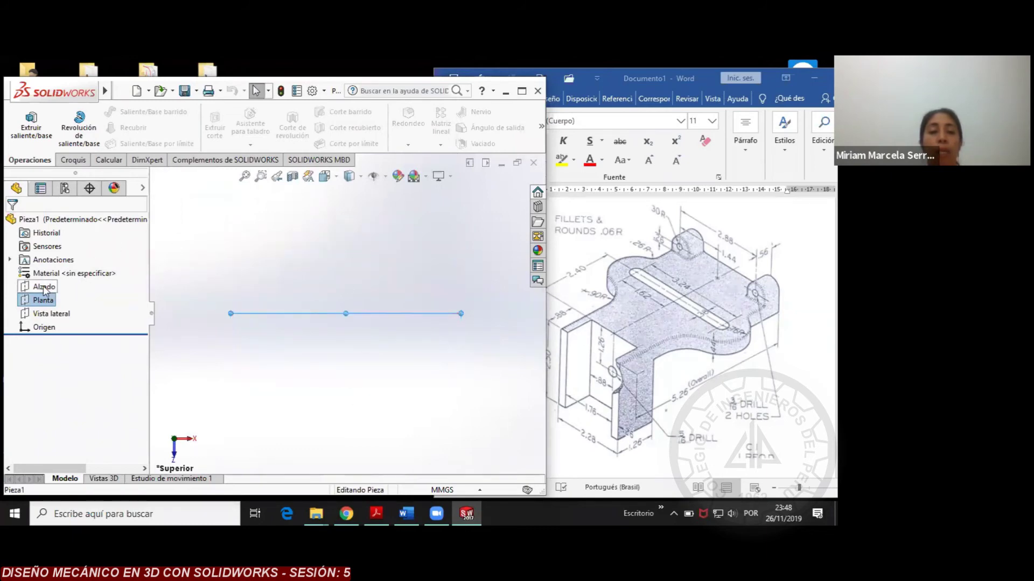
click(334, 175)
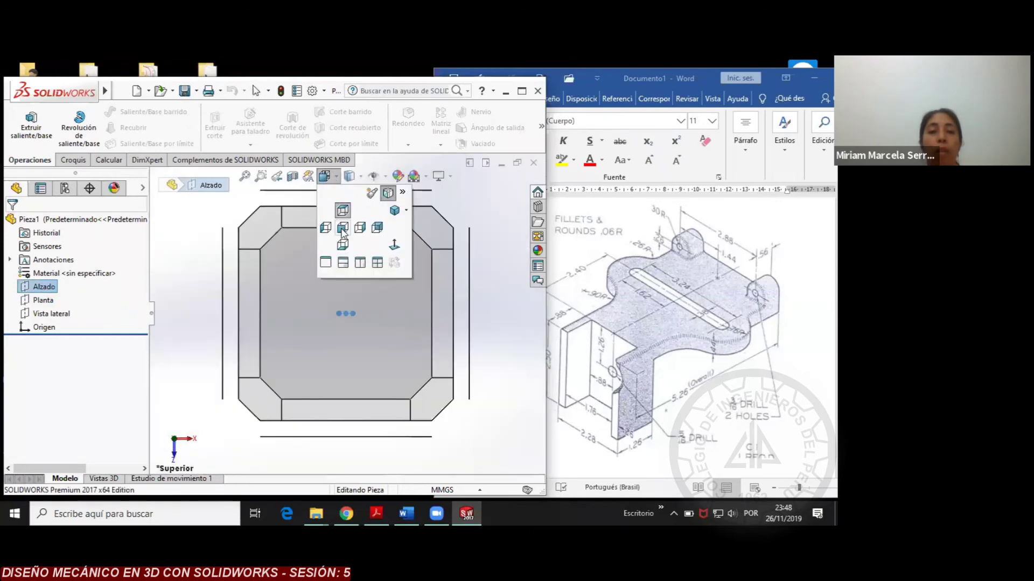
click(342, 229)
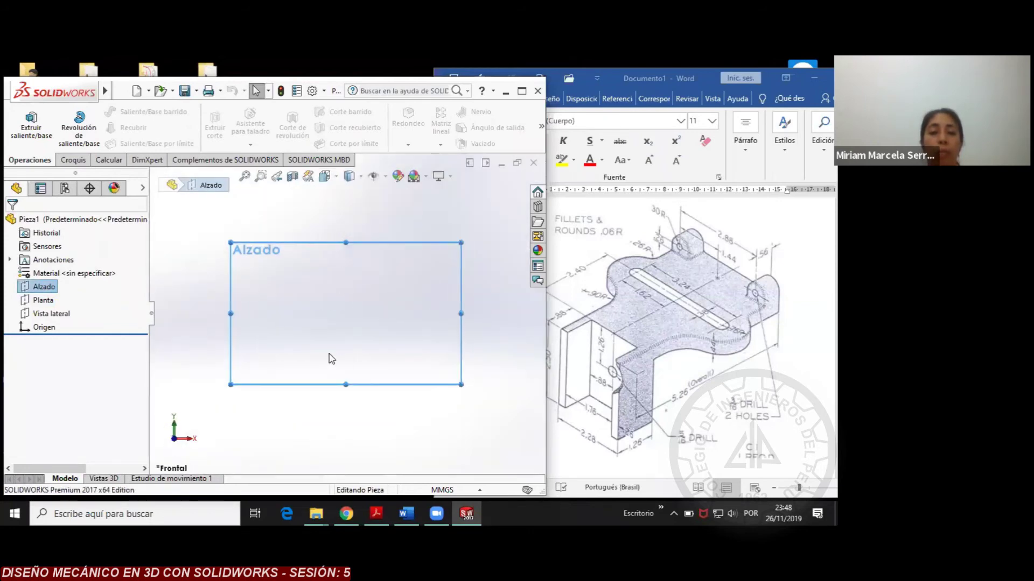
click(138, 95)
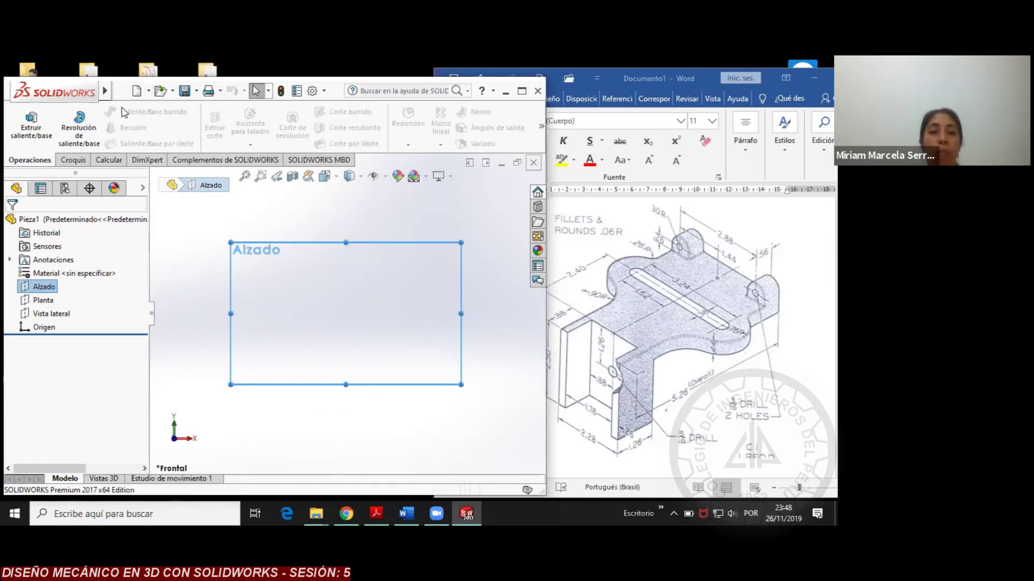
click(138, 95)
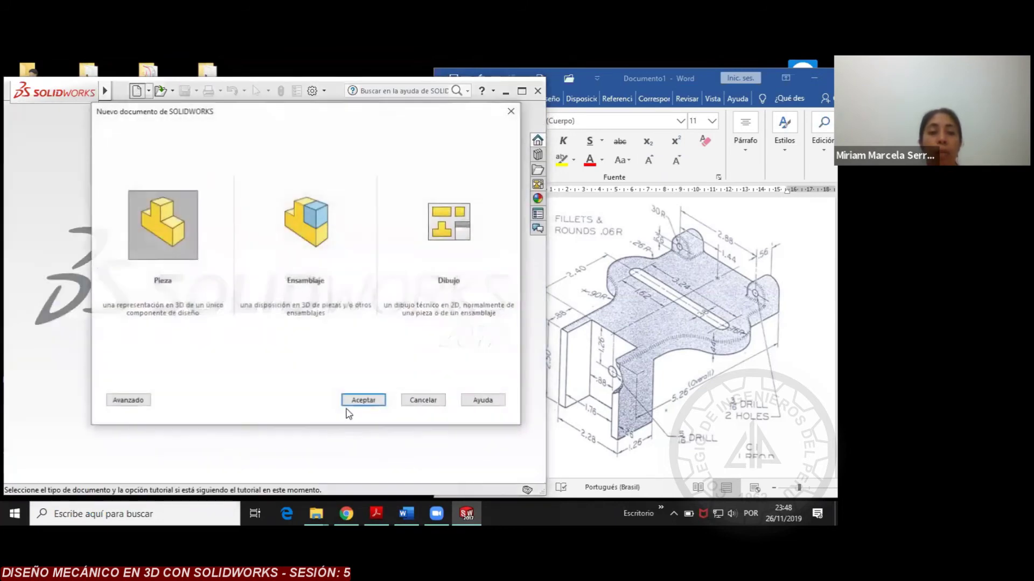
Create a second blank part, Pieza2, and pick its Alzado plane to sketch on
click(360, 403)
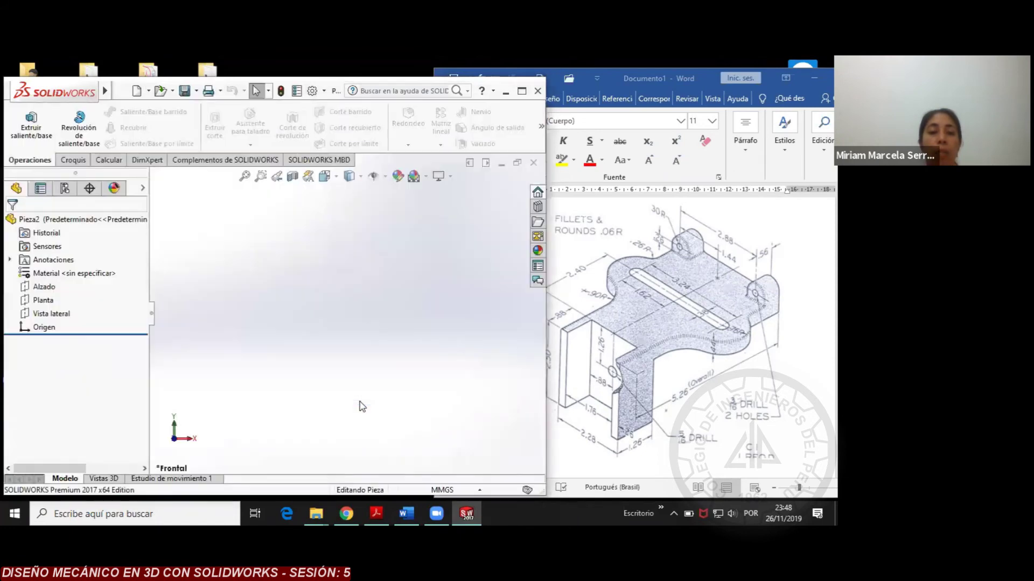
click(45, 287)
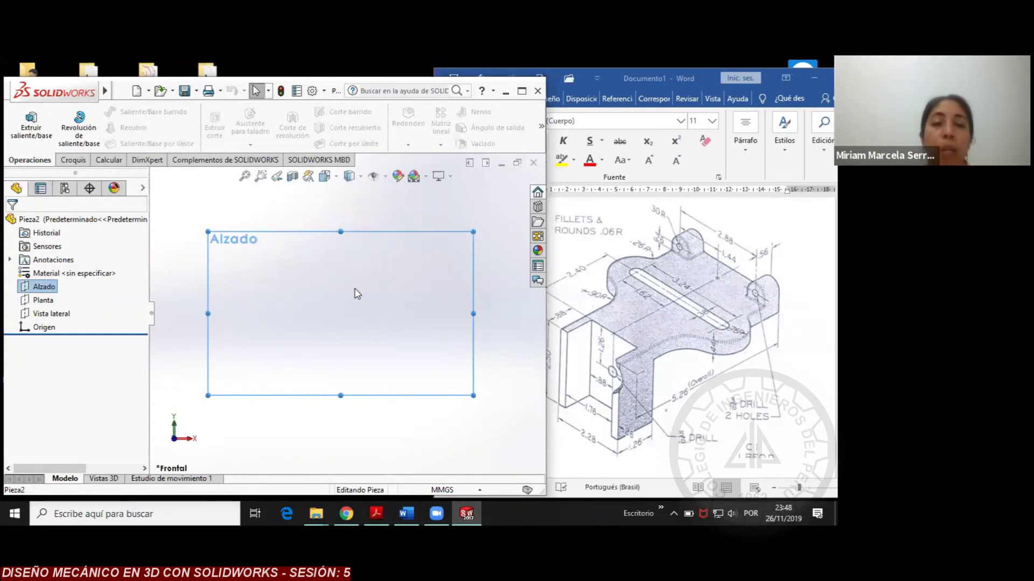
click(208, 253)
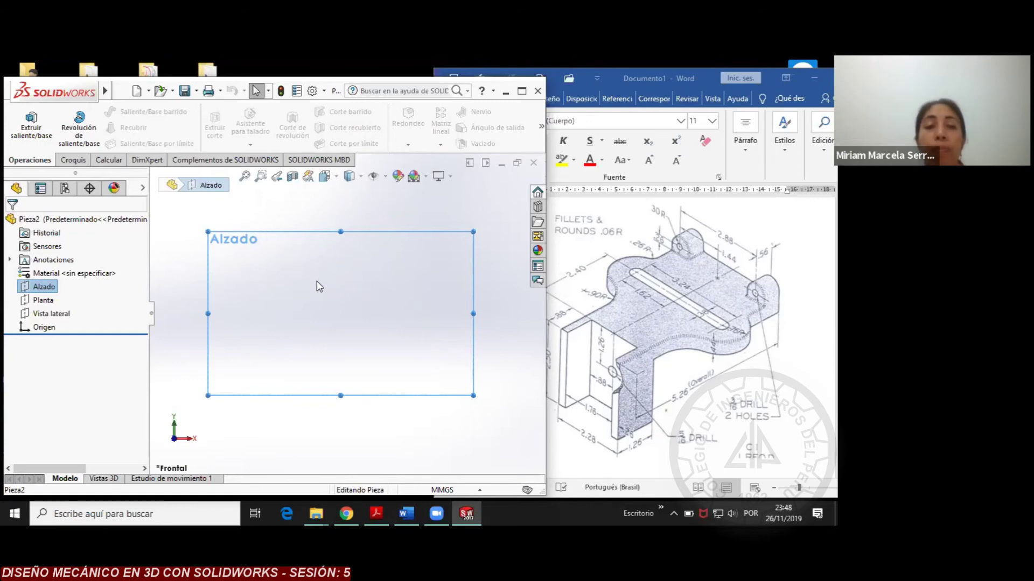
click(74, 165)
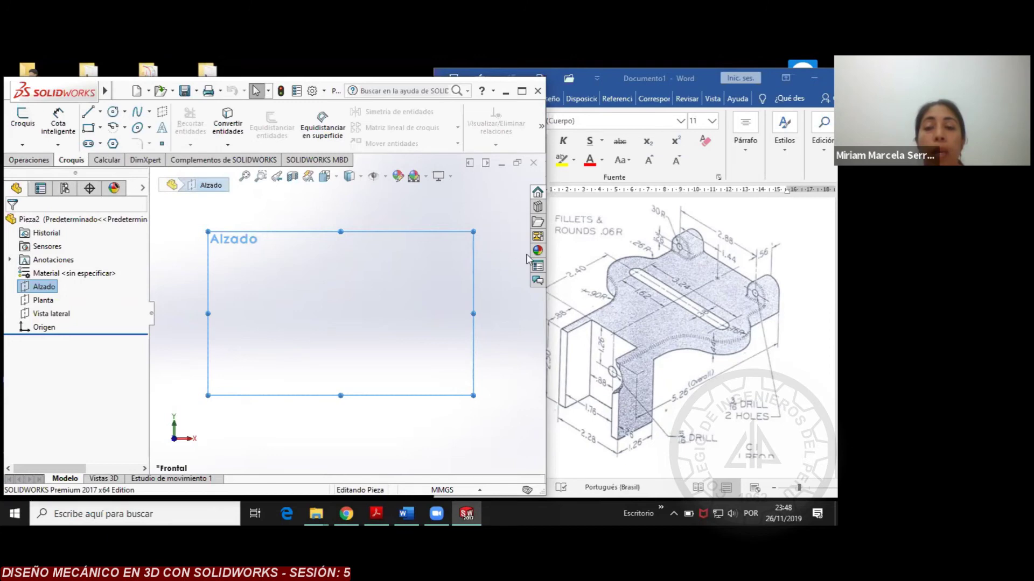
Draw a vertical line about 43.37 mm long on the Alzado plane
click(88, 112)
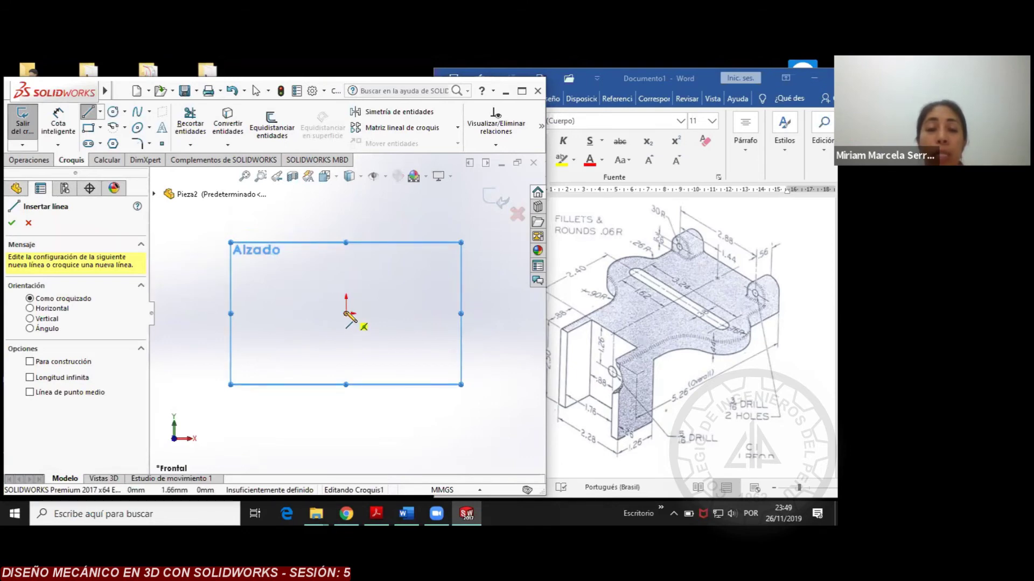
click(305, 313)
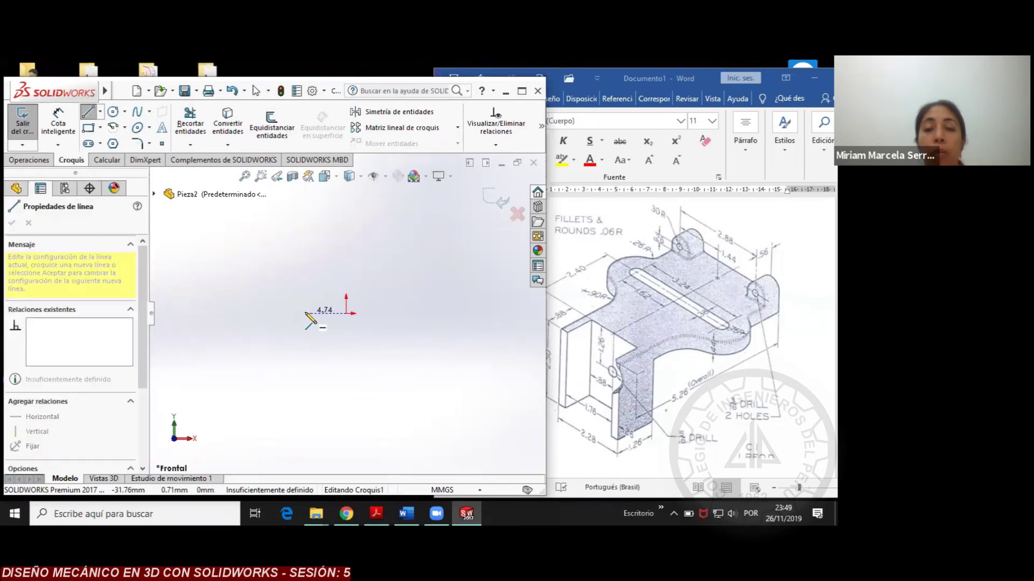
click(305, 260)
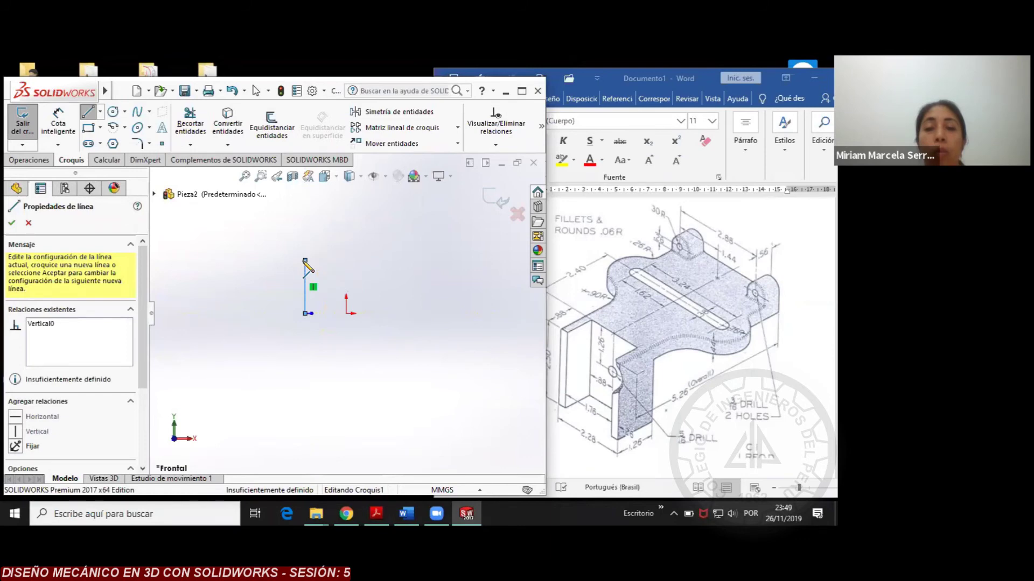
right_click(321, 255)
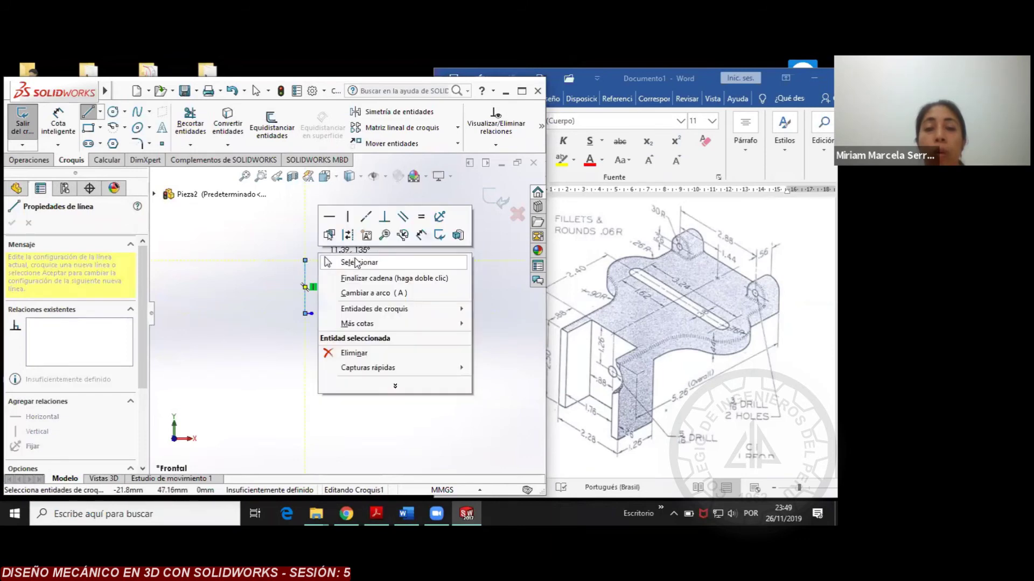
click(356, 262)
Start a new line from the top endpoint, trying a tangent arc before cancelling it
click(88, 114)
click(306, 261)
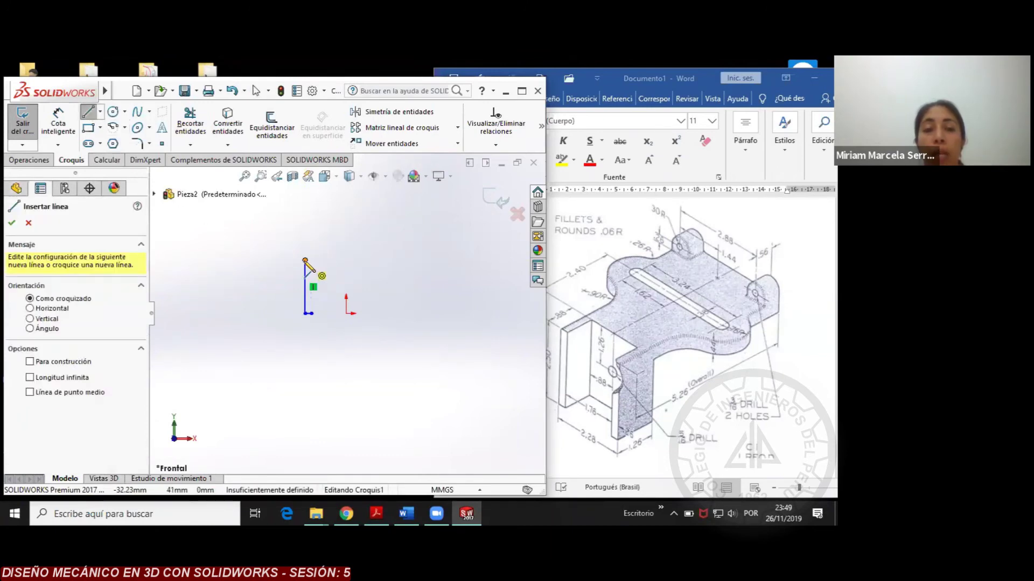
scroll(355, 301, down, 2)
scroll(371, 350, down, 3)
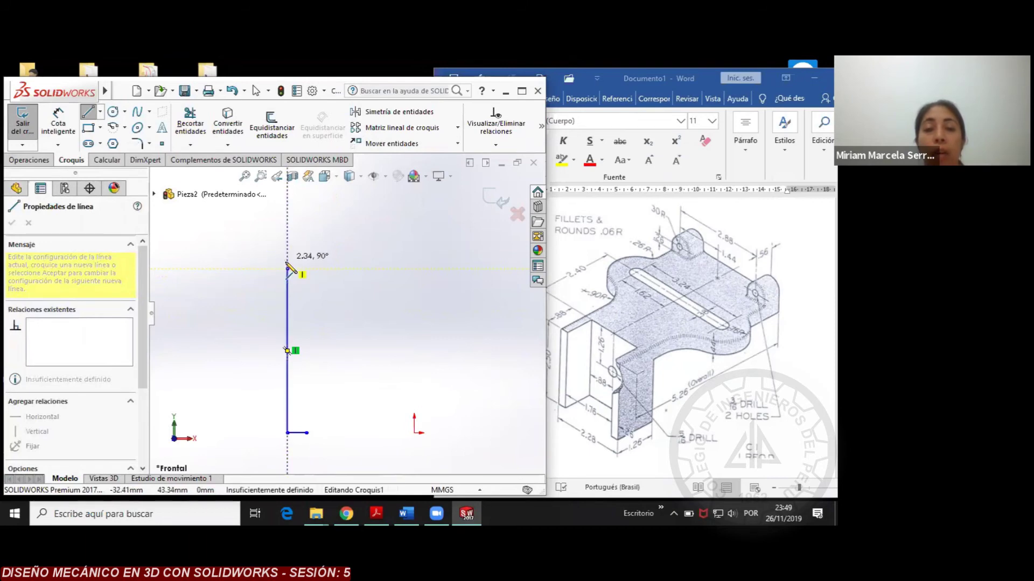
key(a)
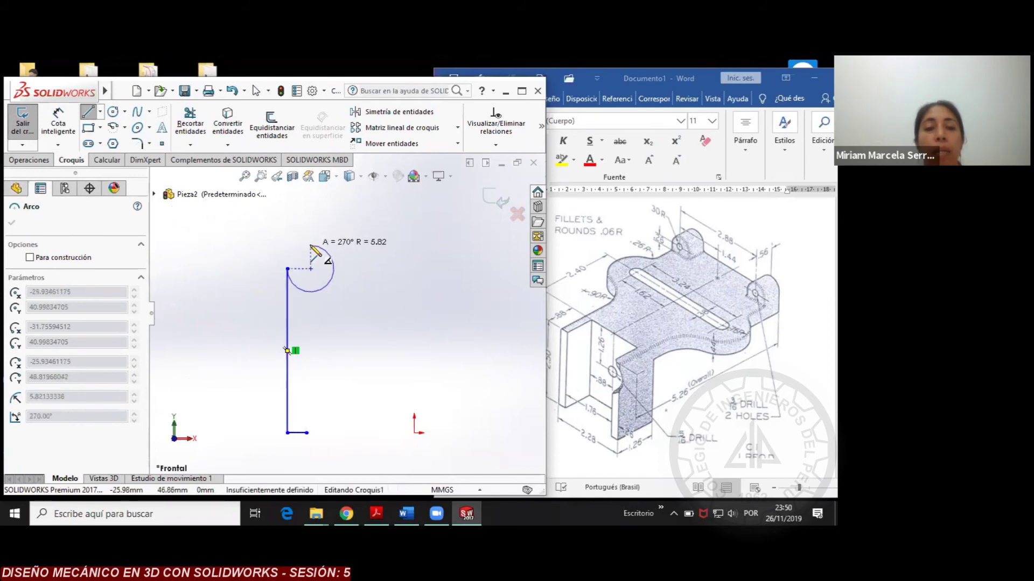
key(Escape)
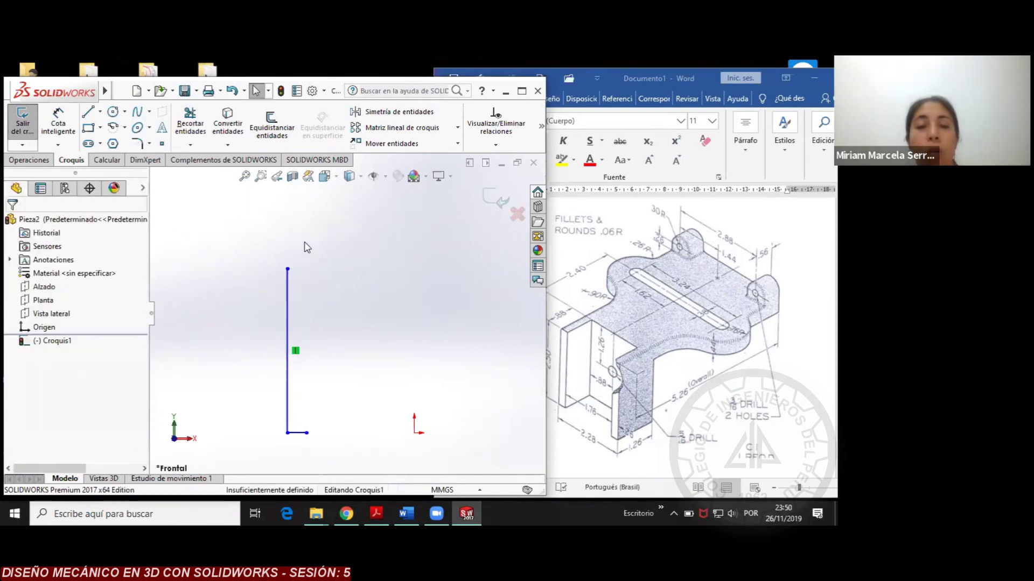
Draw a circle centred above the vertical line, its edge touching the line's top endpoint
key(c)
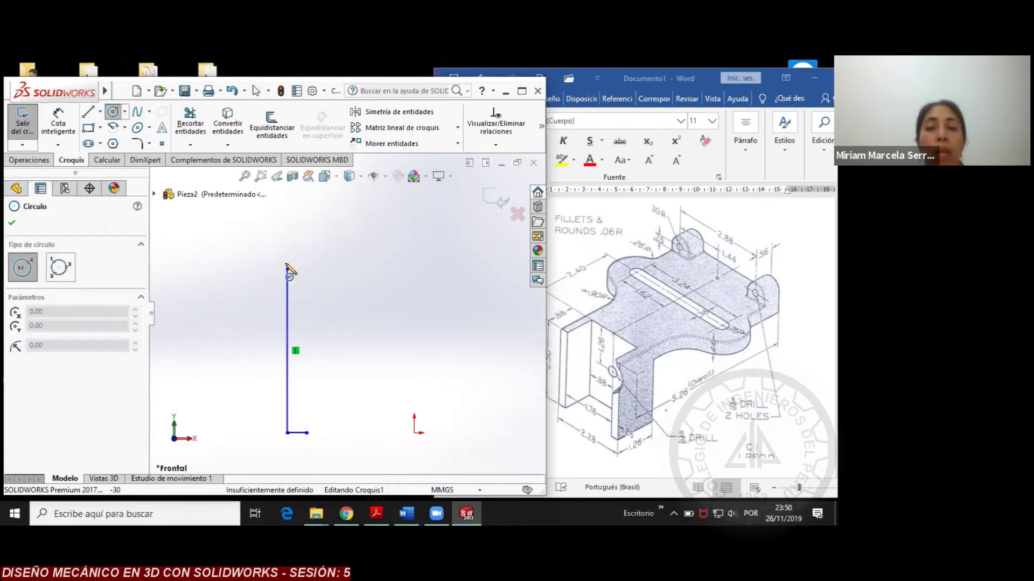
click(280, 242)
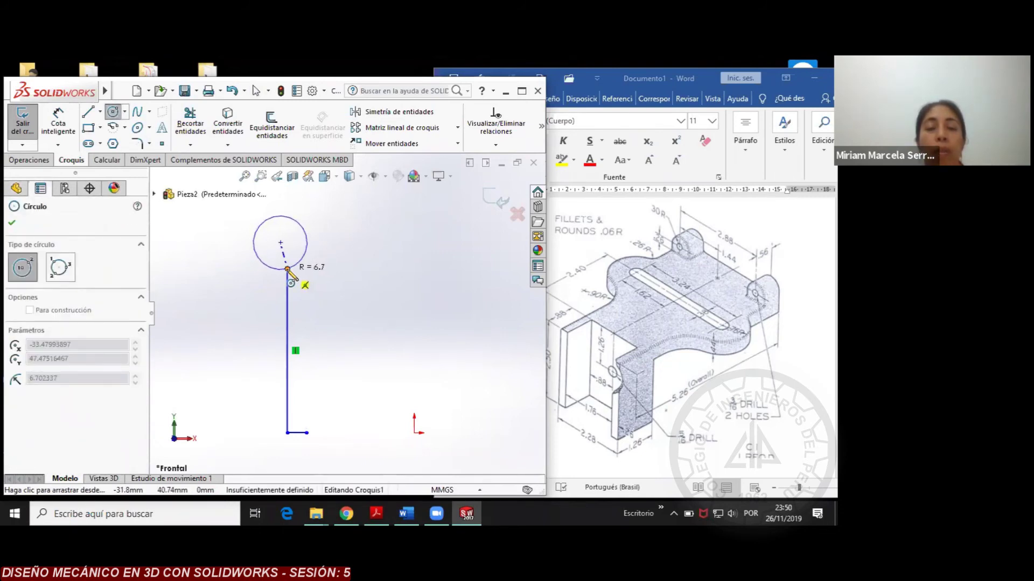
click(289, 269)
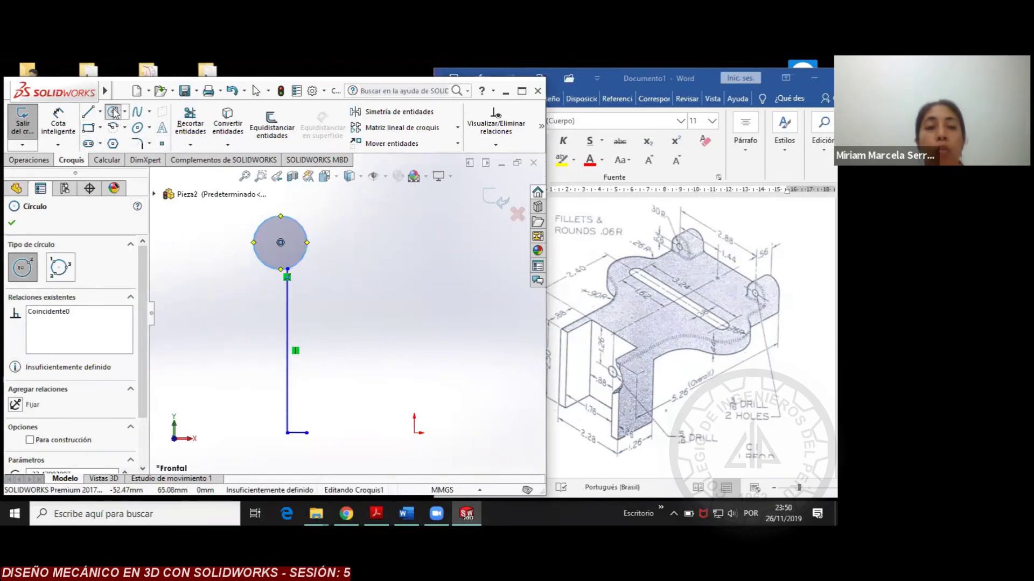
click(11, 223)
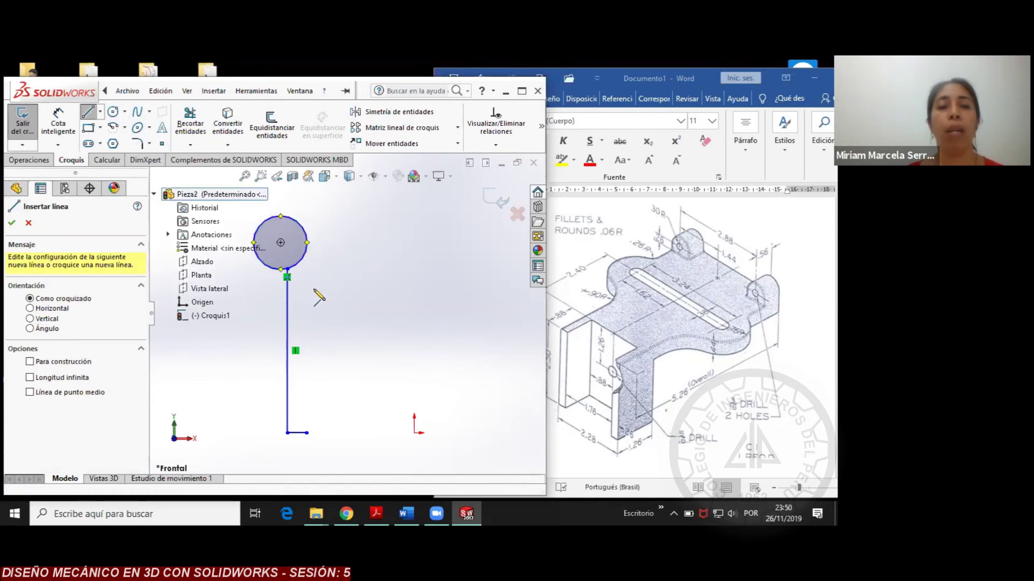
Draw a diagonal line across the circle, then box-select and delete both
click(313, 291)
click(260, 204)
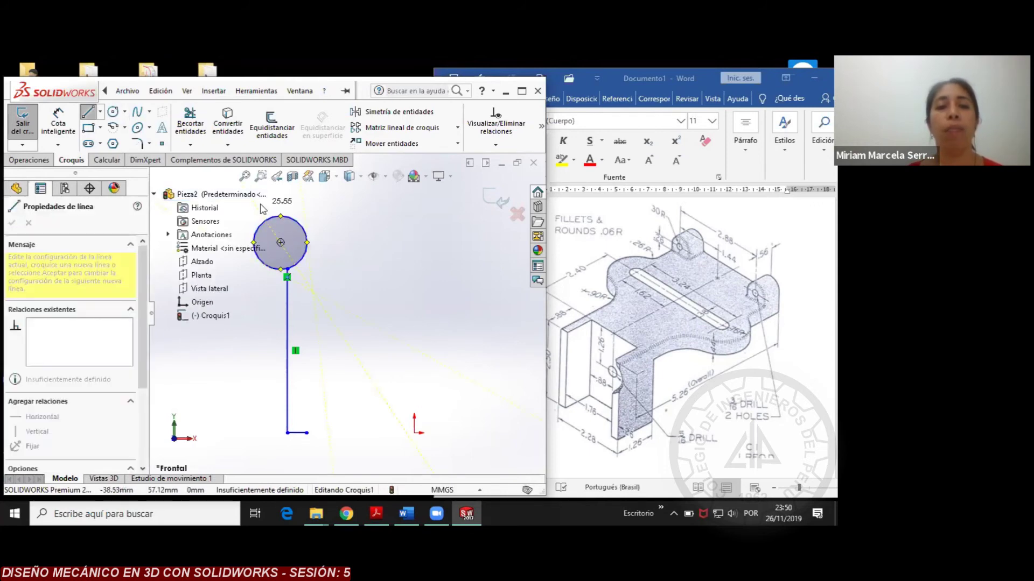
right_click(346, 252)
click(372, 225)
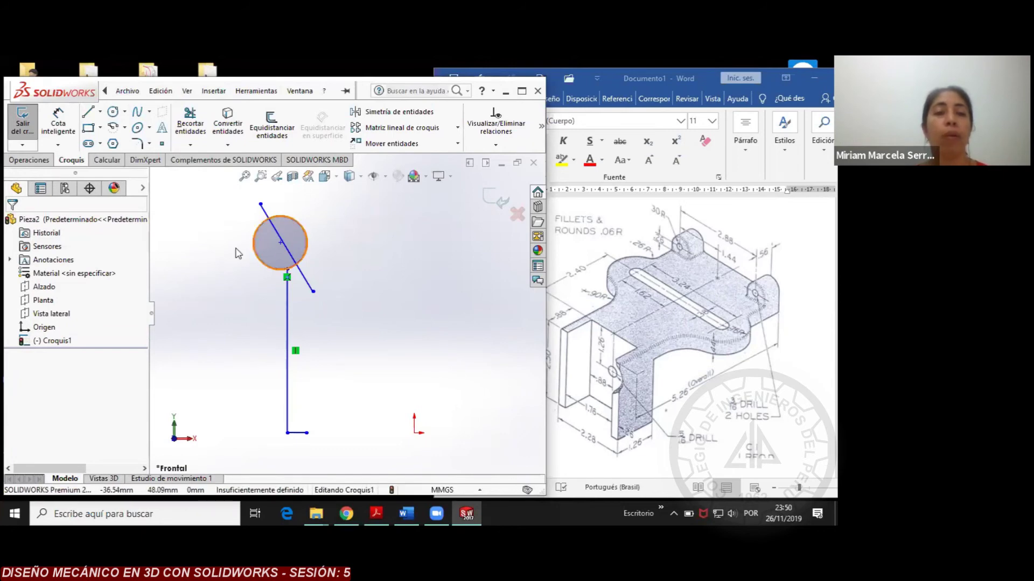
drag(334, 215, 222, 240)
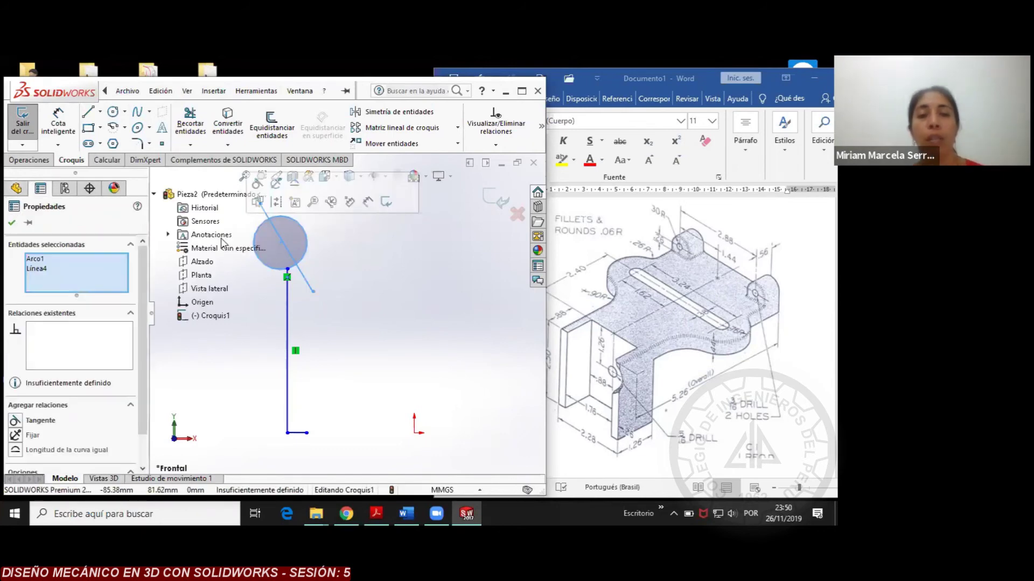
key(Delete)
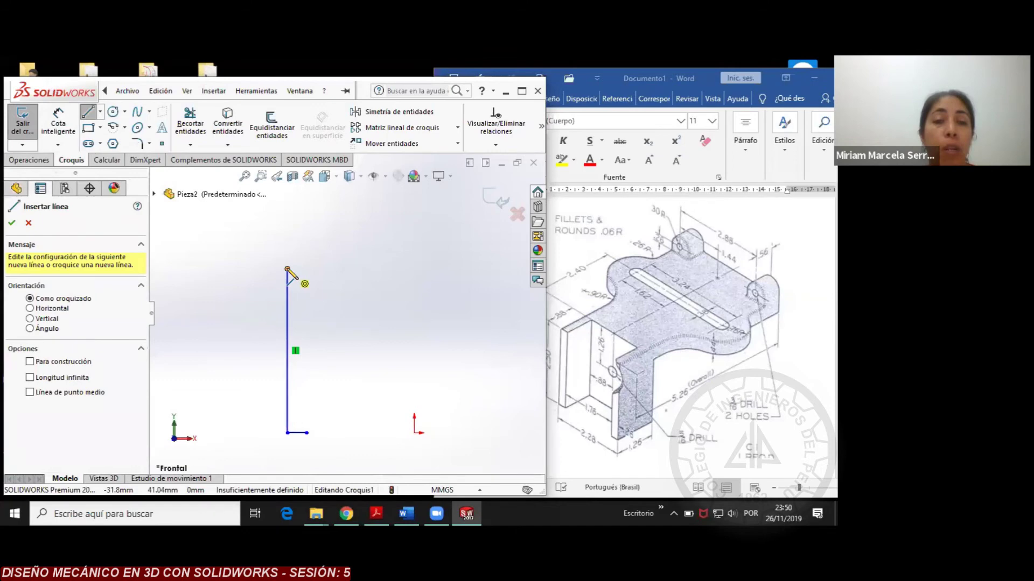
Draw the semicircular tangent-arc bulge, the vertical line above it and the top horizontal edge
drag(289, 269, 290, 261)
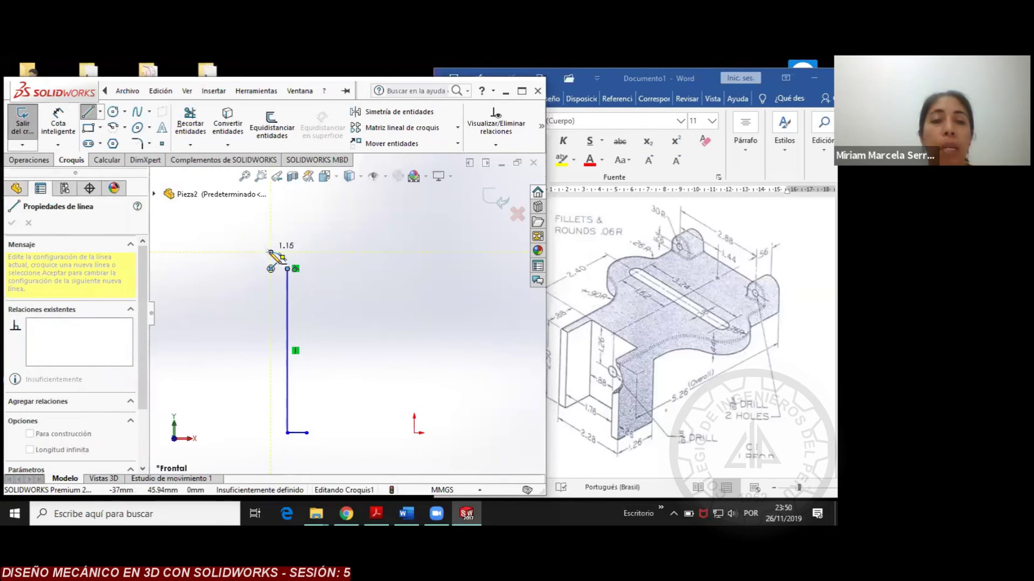
click(271, 209)
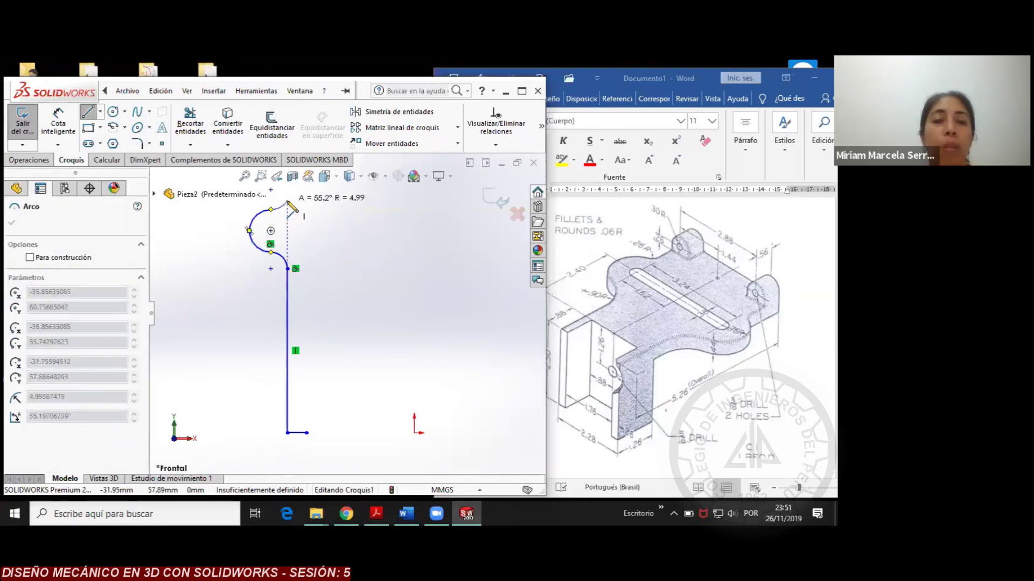
click(287, 200)
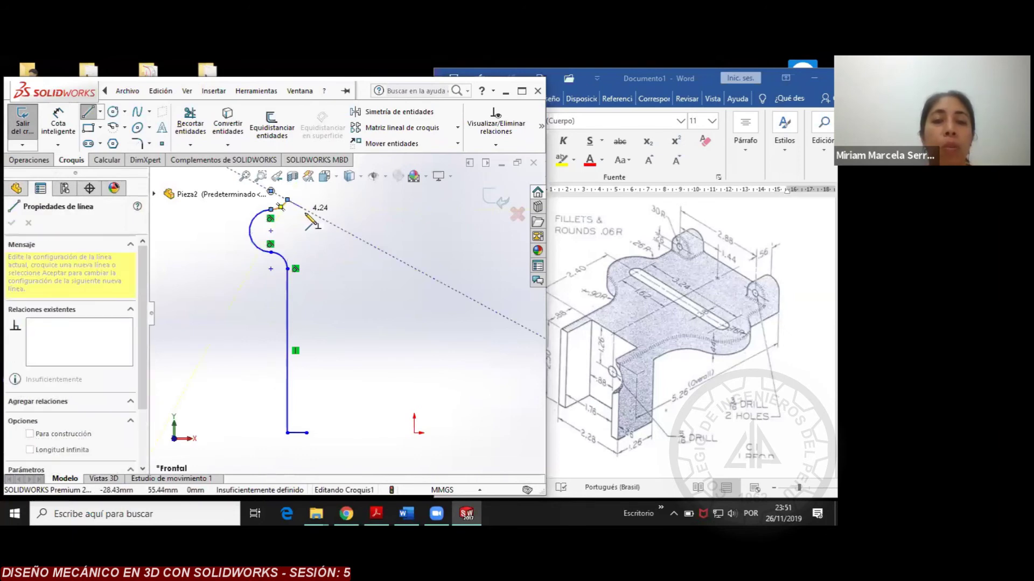
scroll(301, 207, down, 1)
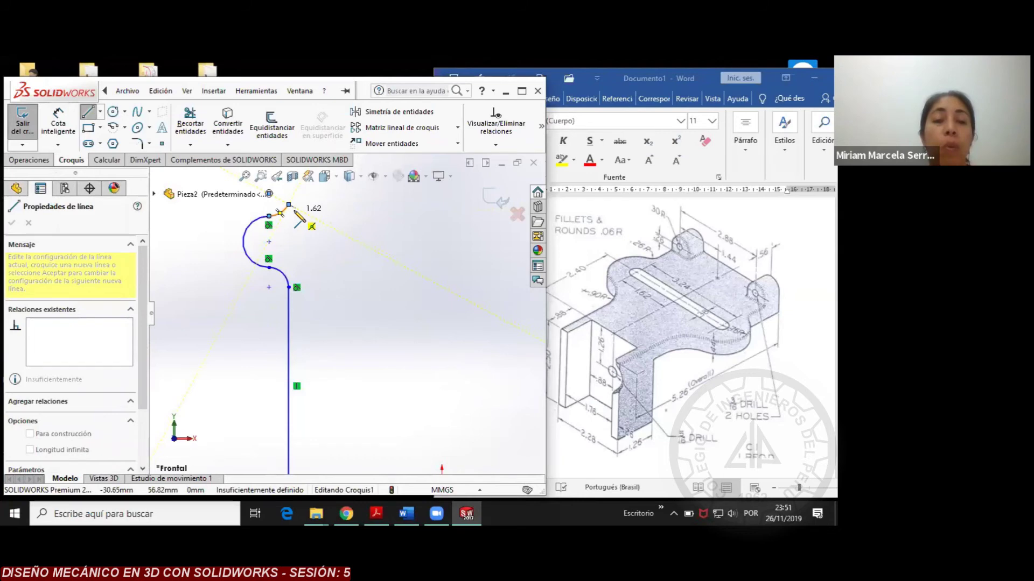
scroll(301, 212, up, 3)
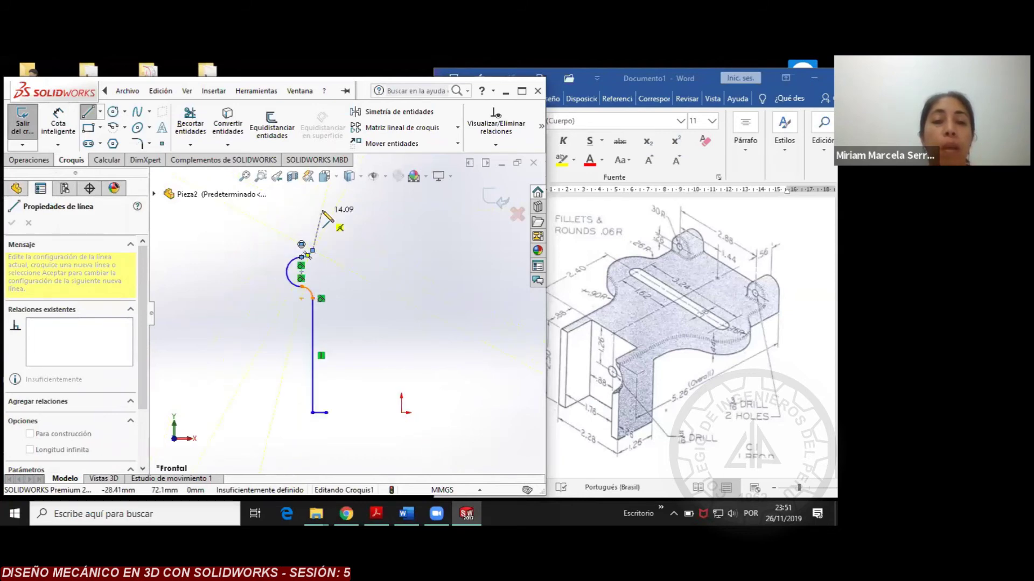
click(313, 211)
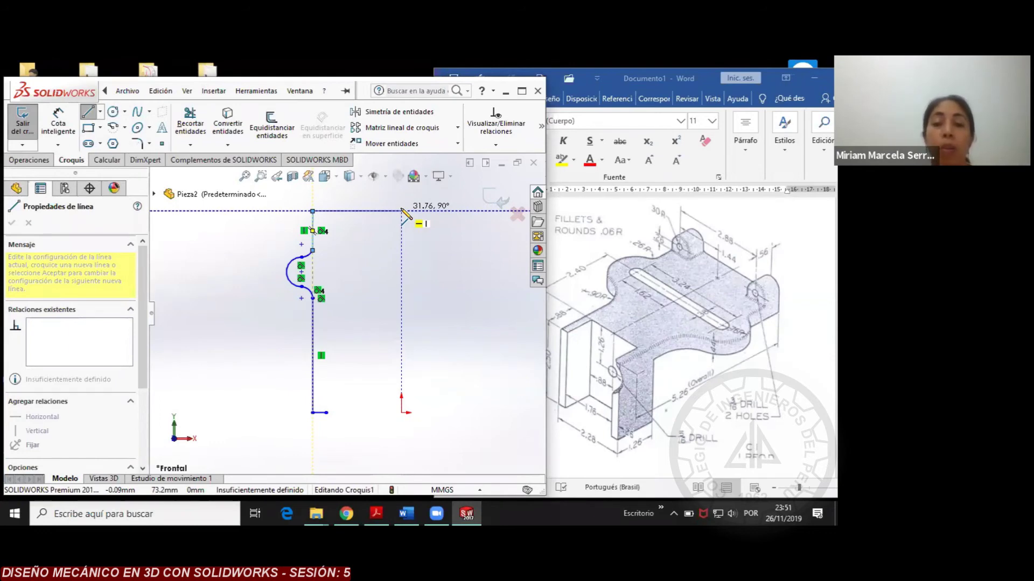
click(402, 211)
right_click(388, 237)
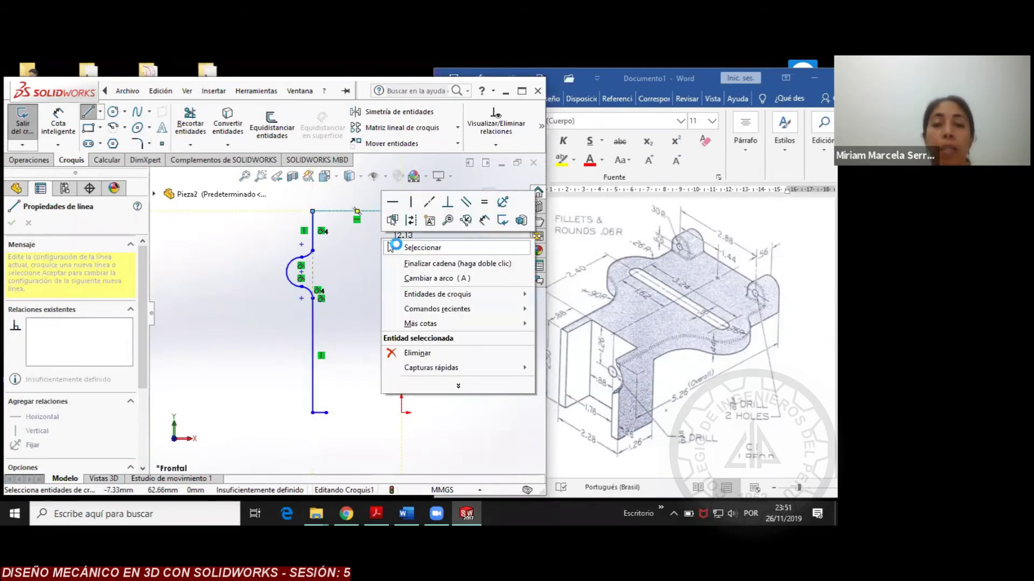
key(Escape)
key(Escape)
Add an inner vertical line up from the bottom endpoint, ending in a middle horizontal edge
click(128, 91)
click(87, 113)
click(326, 413)
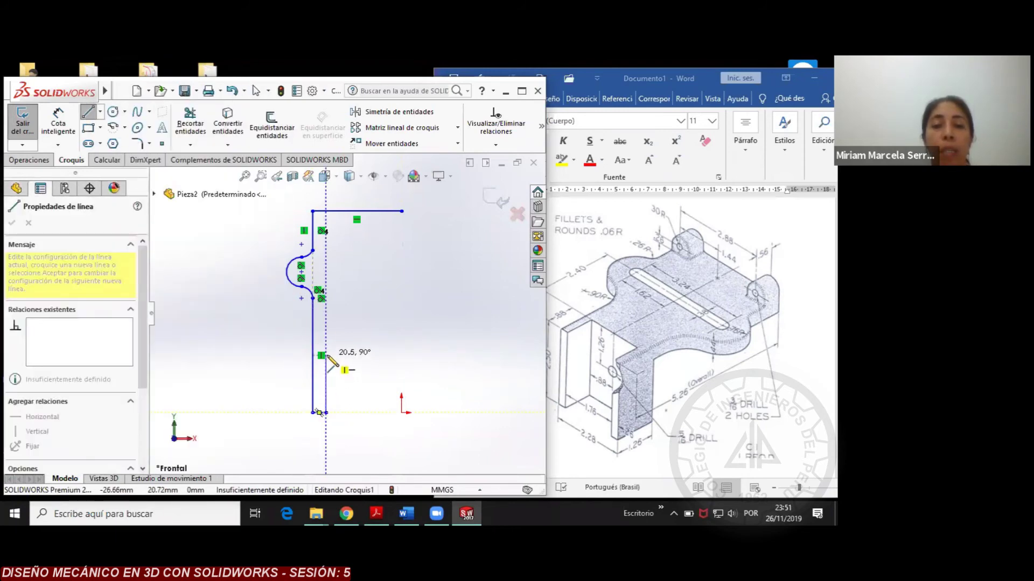
click(326, 355)
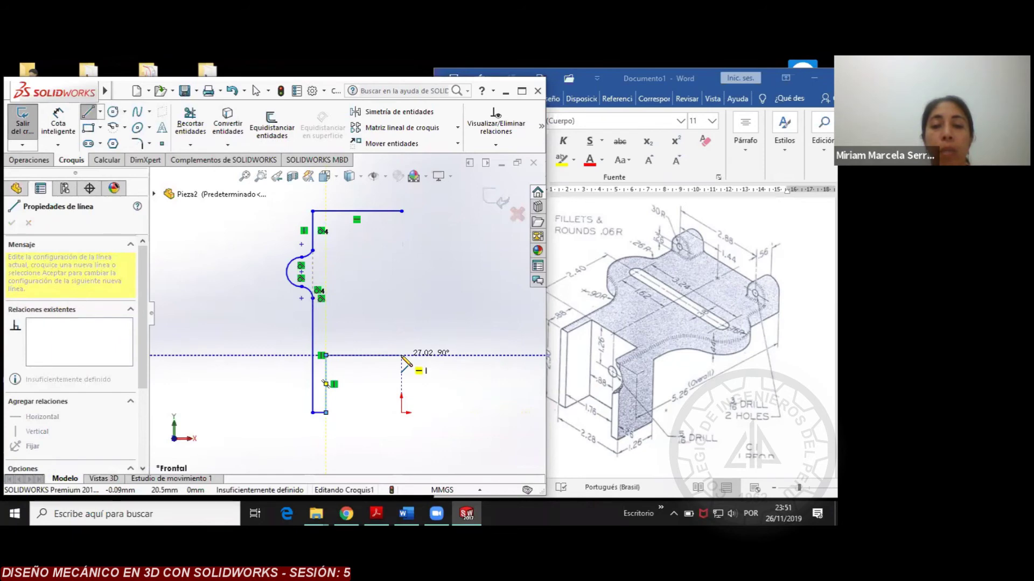
click(402, 355)
right_click(359, 328)
click(383, 333)
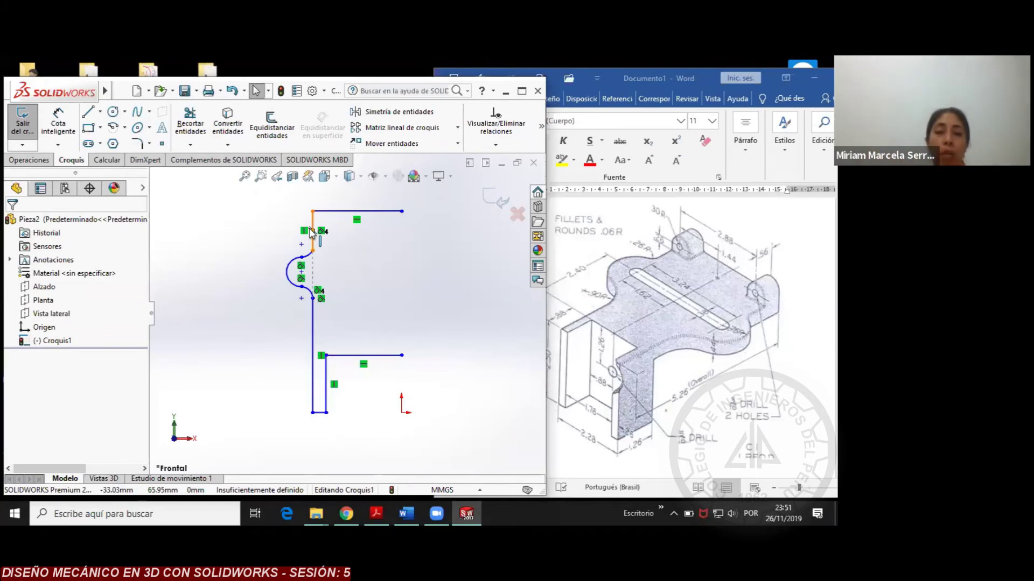
click(62, 125)
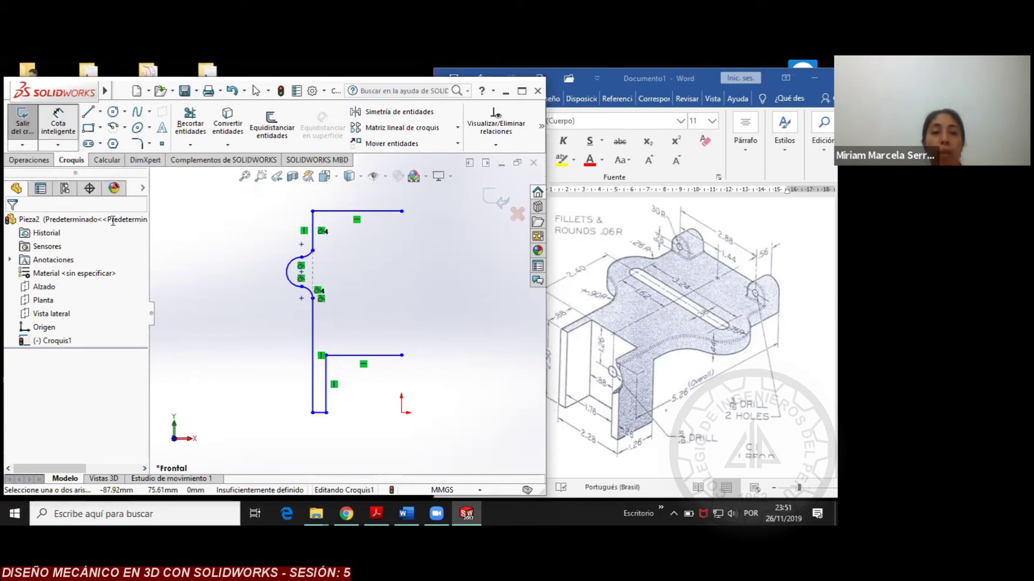
Dimension the bottom short line to 4 mm
click(322, 414)
click(353, 451)
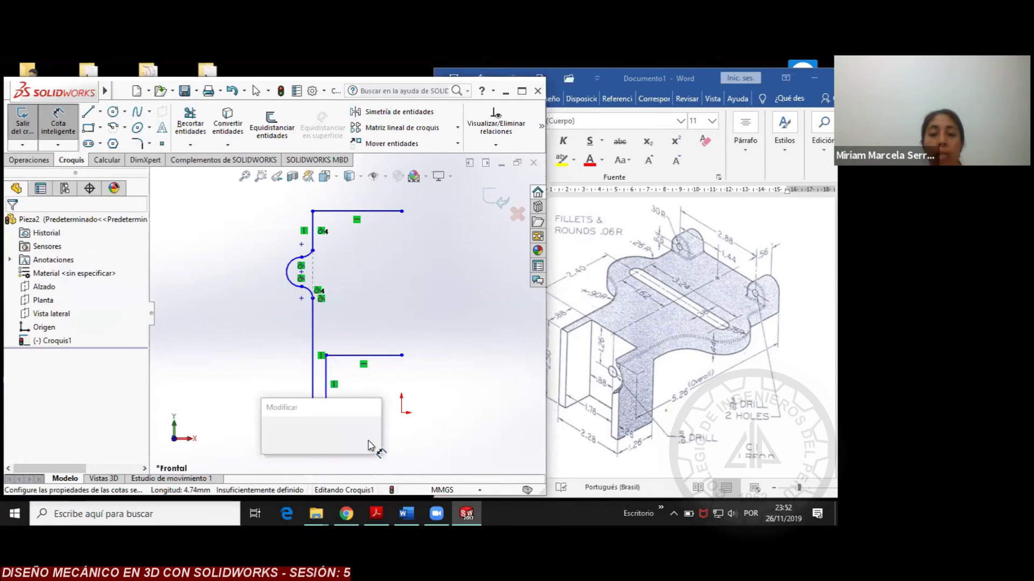
text(4)
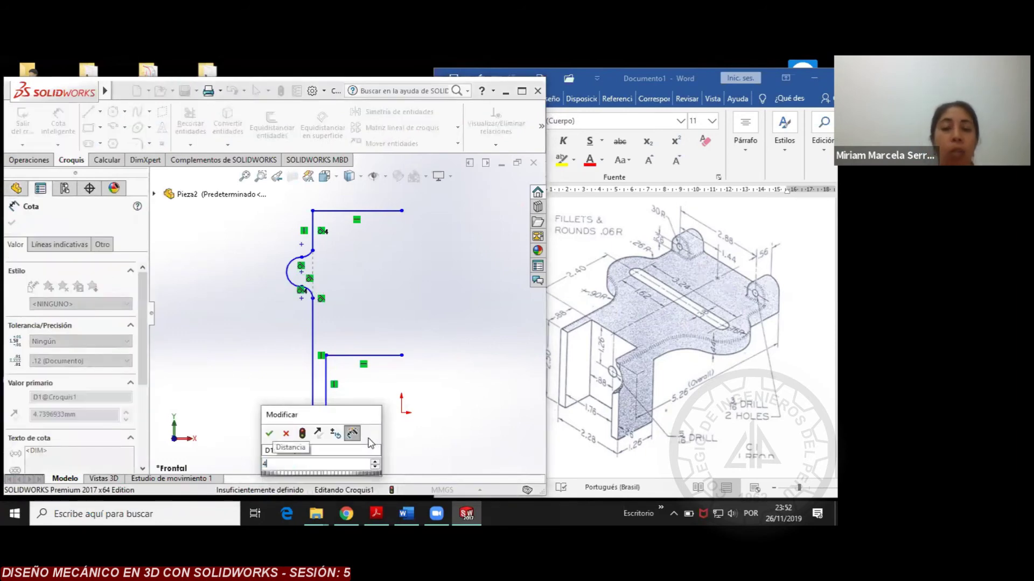
key(Return)
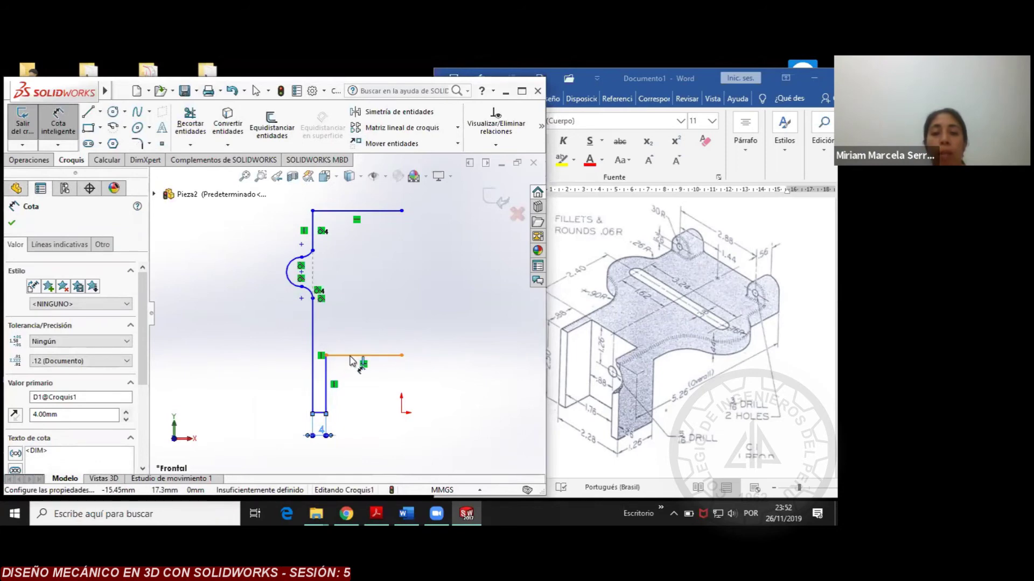
click(353, 357)
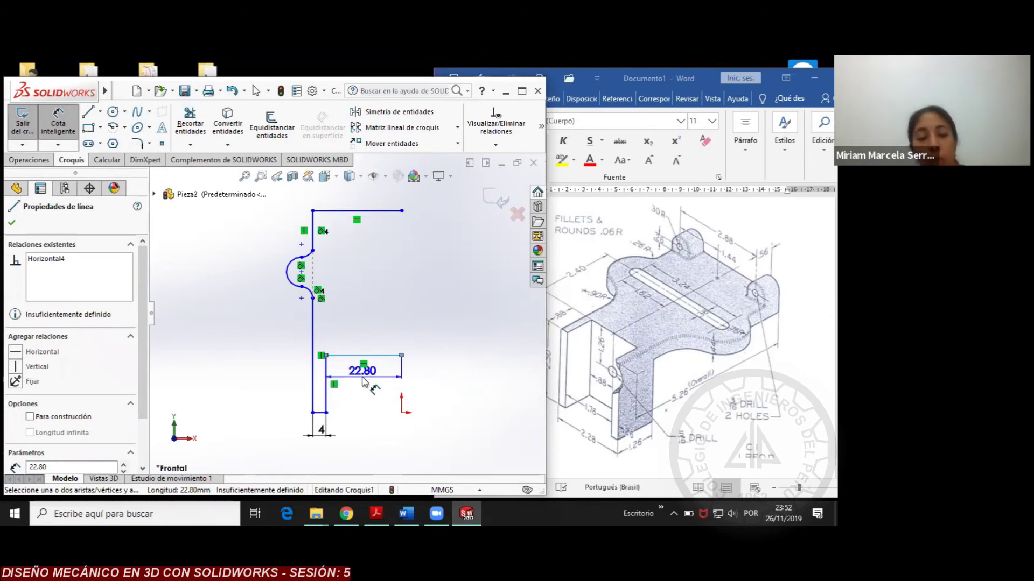
key(Escape)
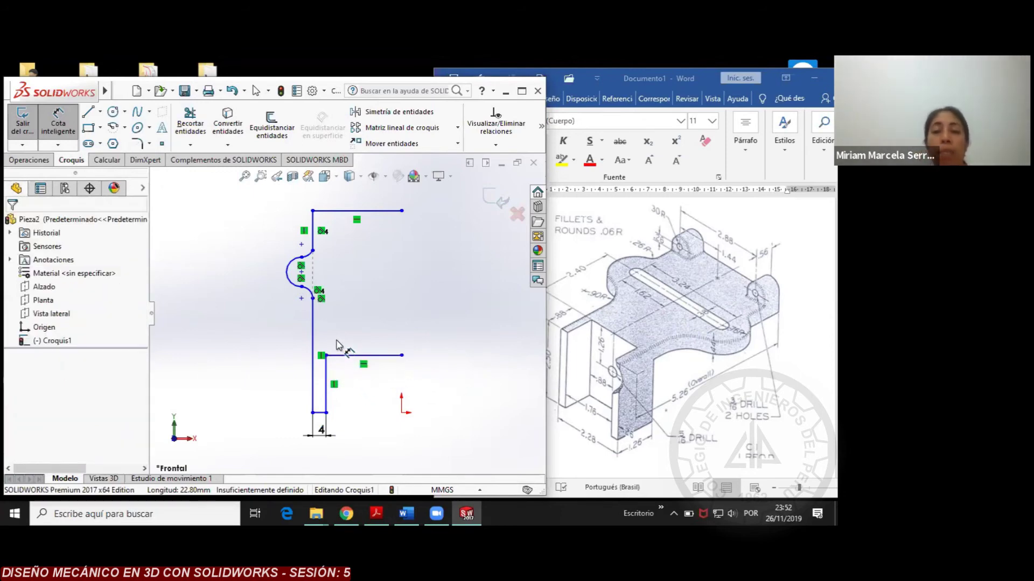
Set the rounded bulge's arc radius to 6 mm
click(286, 271)
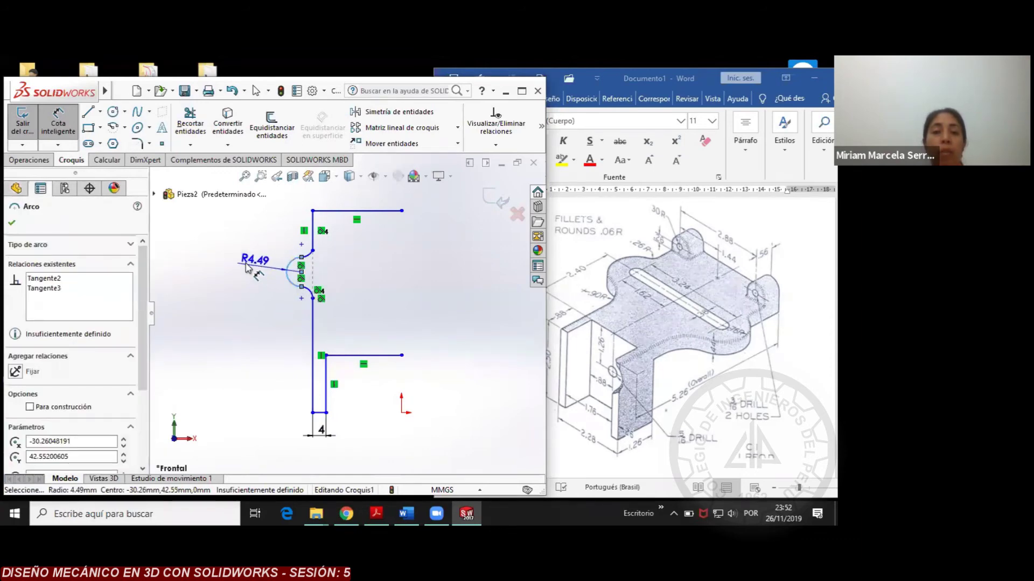
click(239, 263)
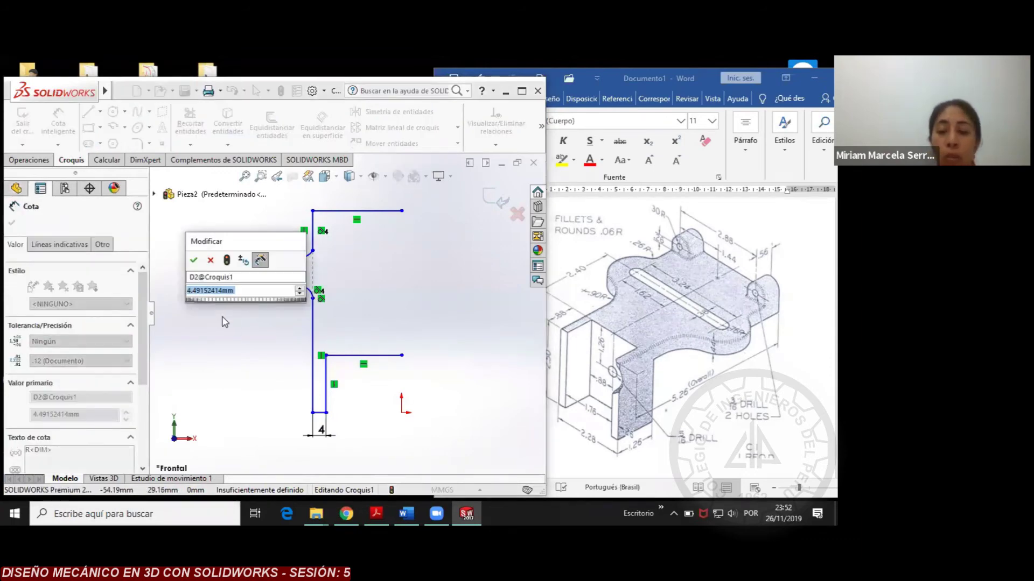
text(6)
key(Return)
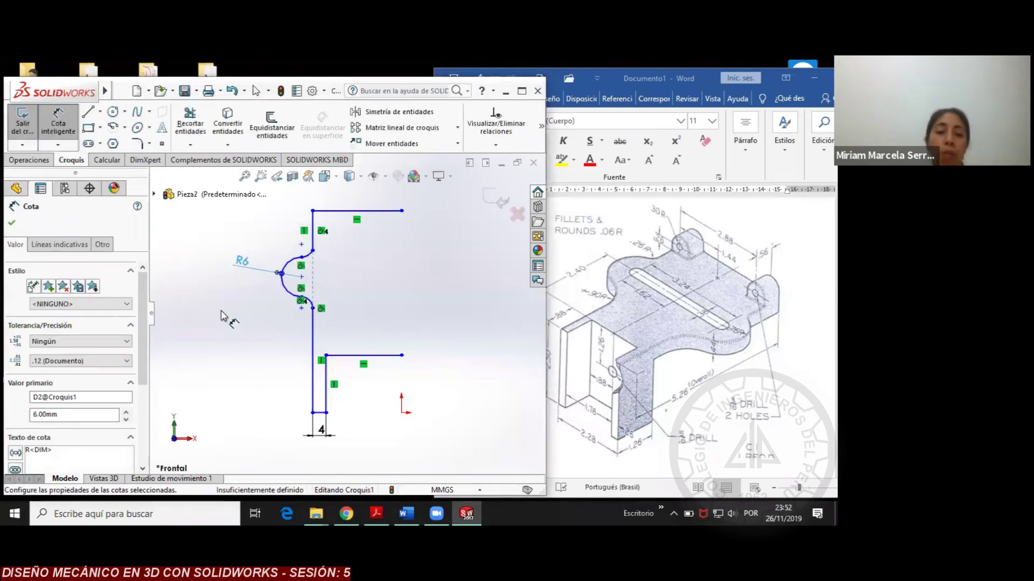
click(266, 325)
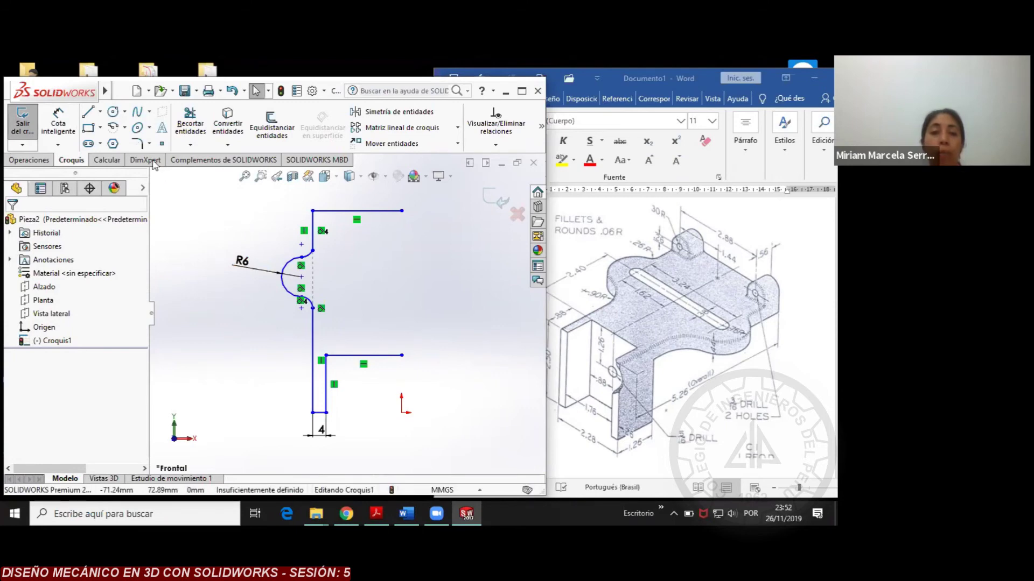
click(101, 114)
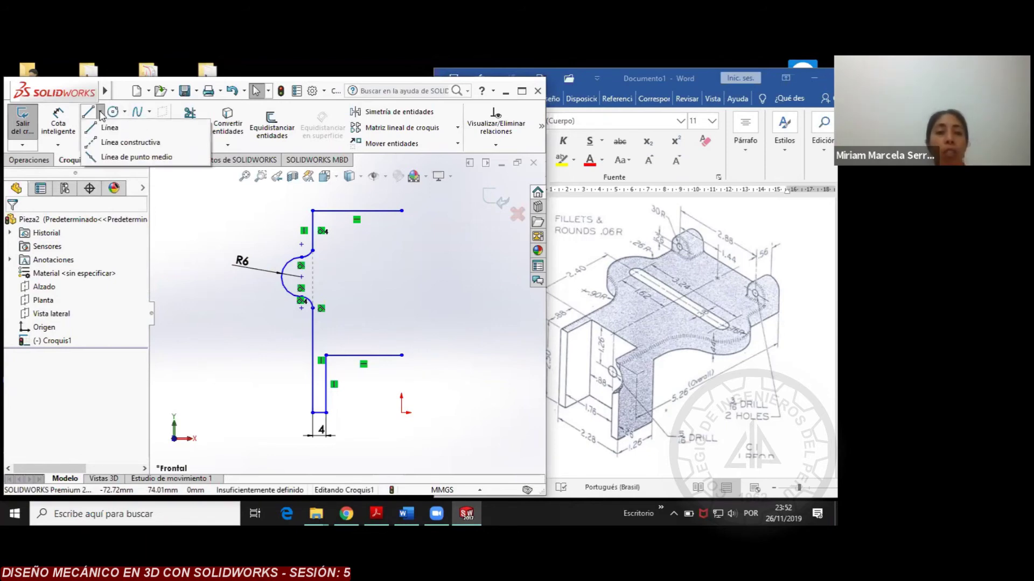
Draw a vertical construction centerline from the top-right corner, then select it with the lower horizontal line
click(112, 143)
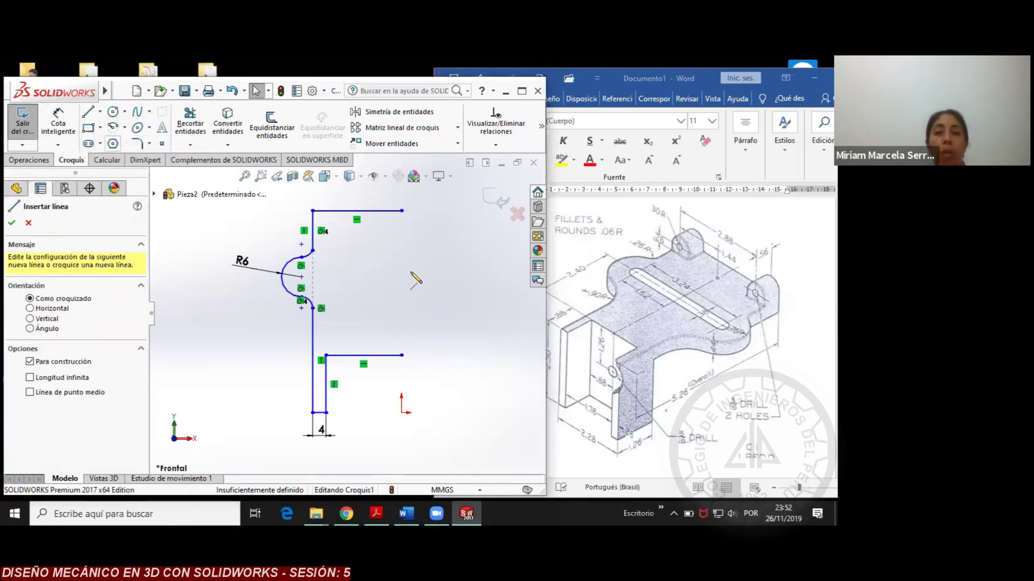
click(402, 191)
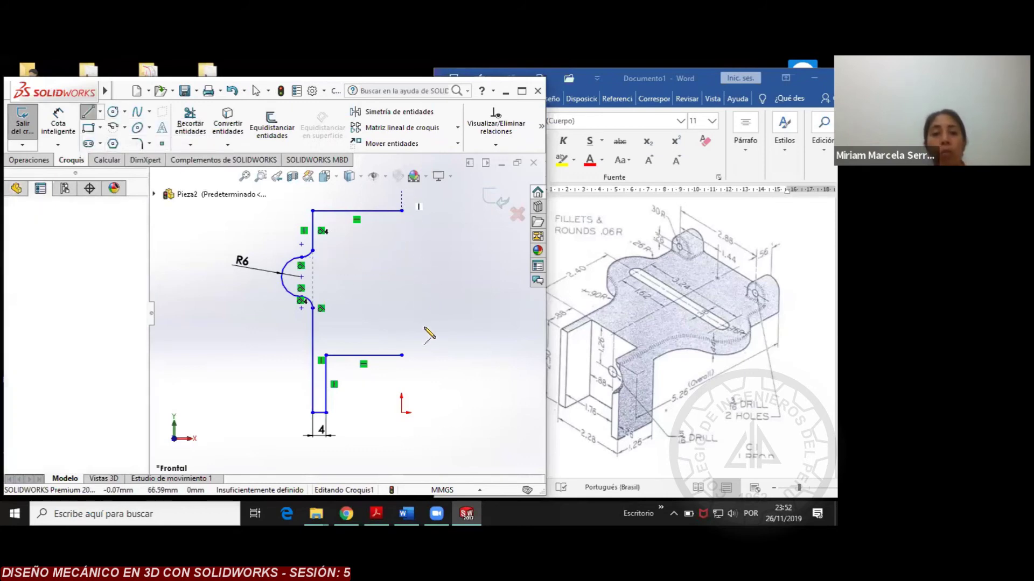
click(401, 442)
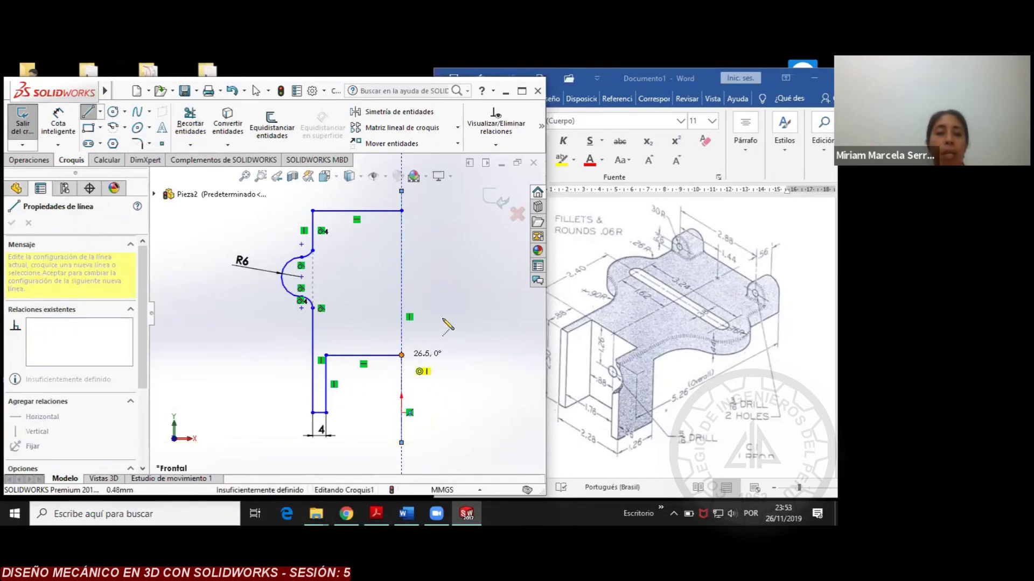
right_click(446, 286)
click(469, 291)
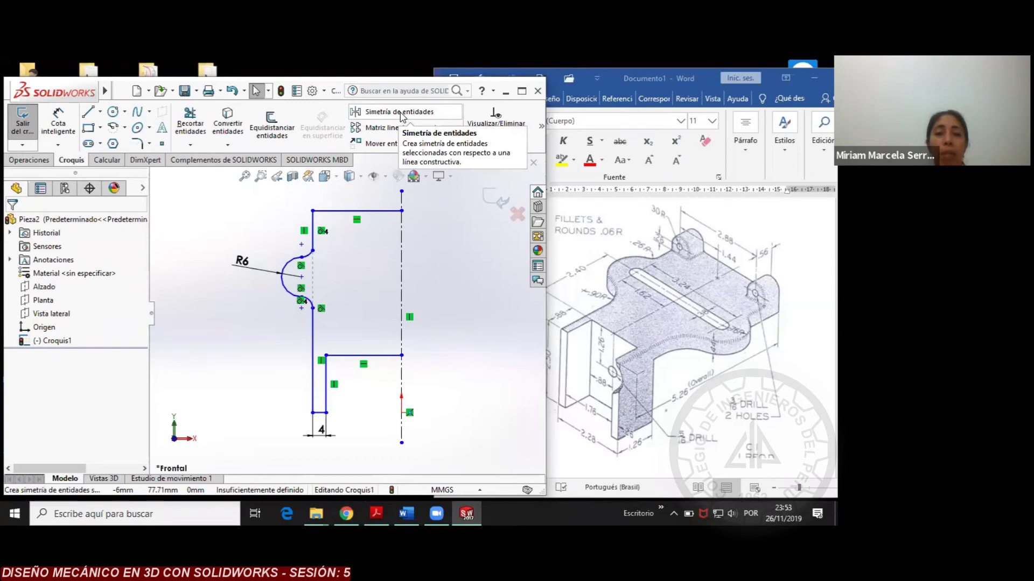
click(401, 223)
click(364, 356)
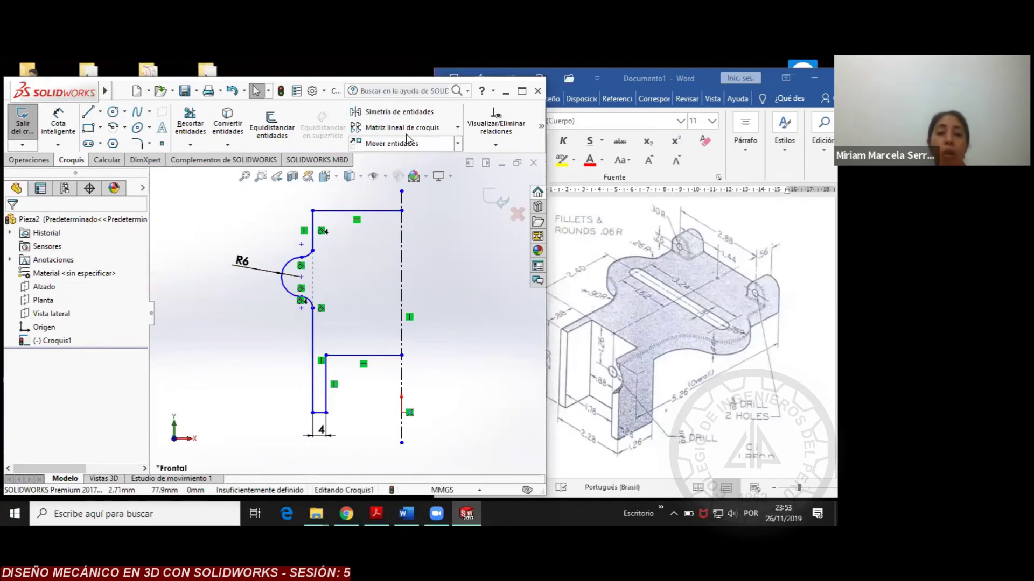
Mirror the profile's lines, small arcs and R6 arc about the vertical centerline
click(390, 112)
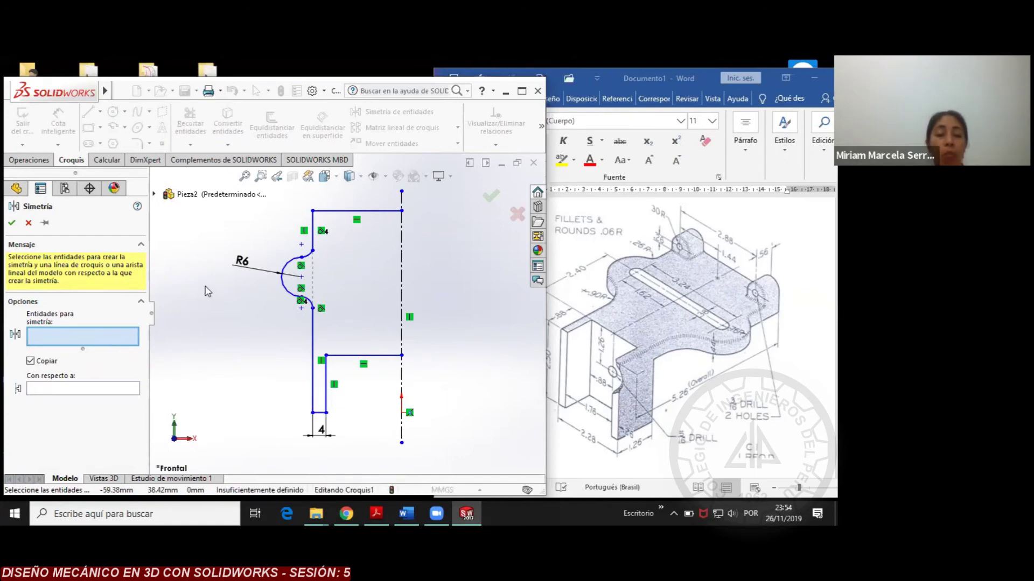
click(361, 215)
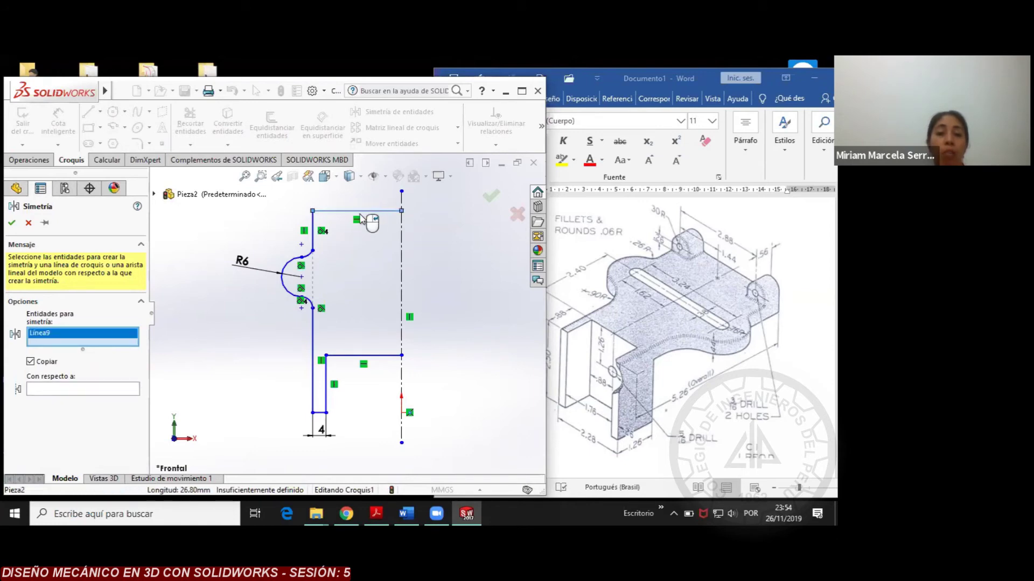
click(313, 234)
click(308, 257)
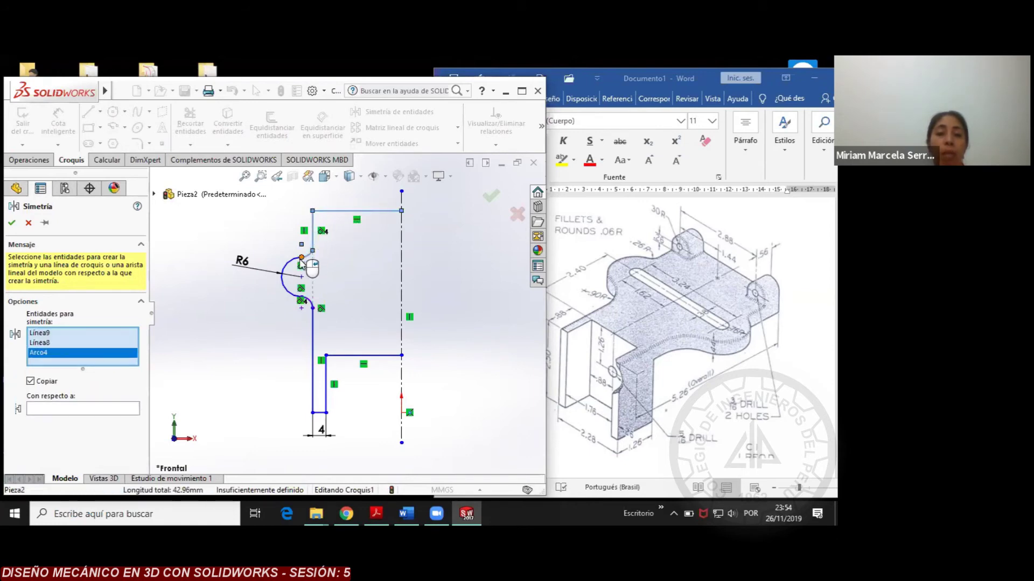
click(293, 271)
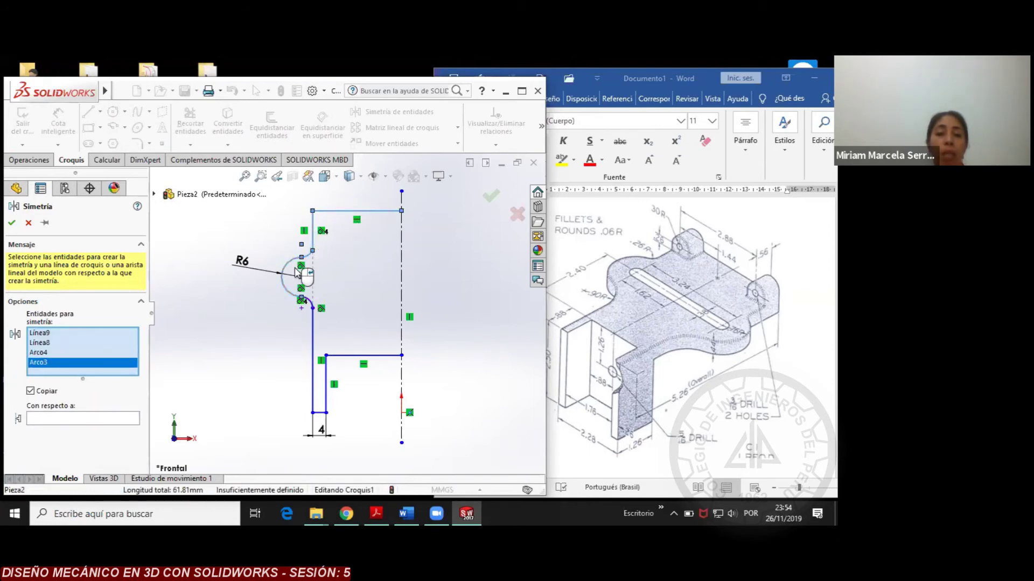
click(308, 301)
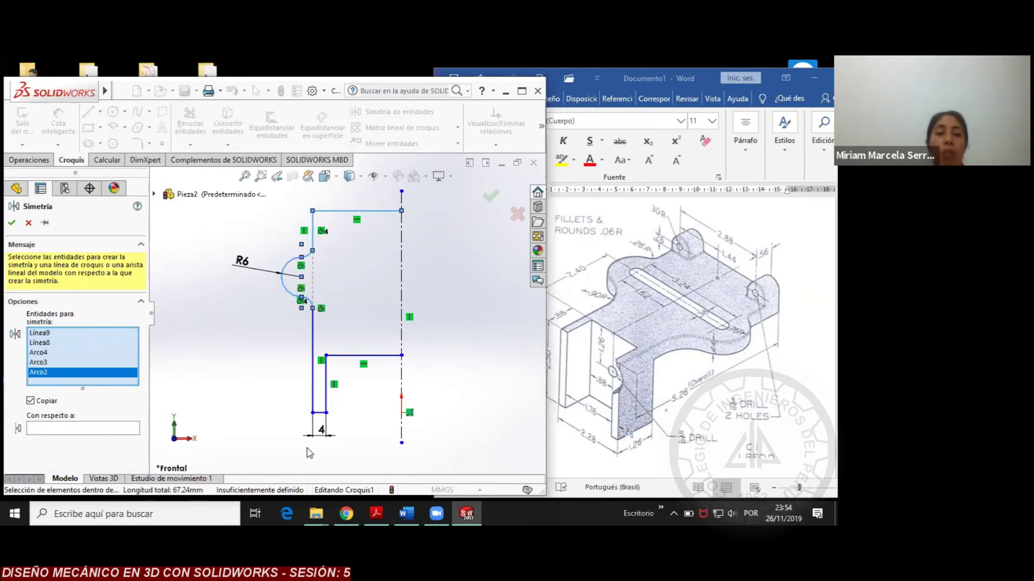
mouse_move(374, 329)
mouse_down()
mouse_move(303, 448)
mouse_move(275, 440)
mouse_move(272, 450)
mouse_up()
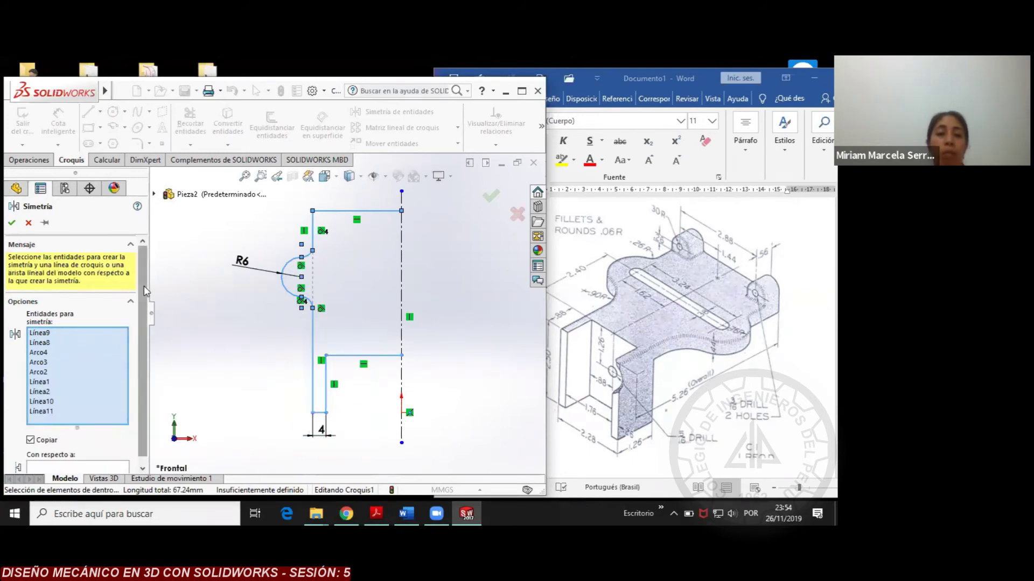
scroll(137, 351, down, 1)
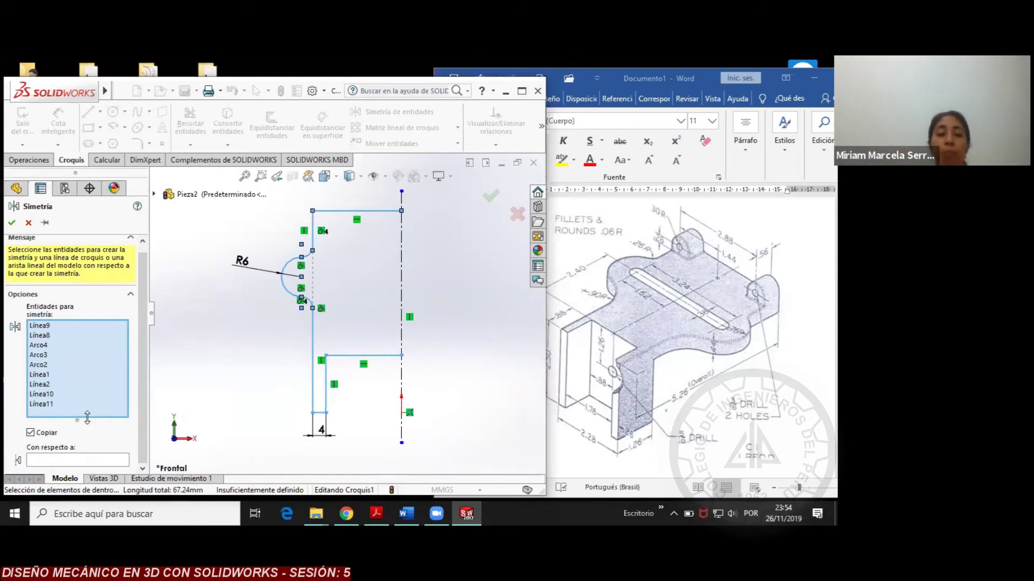
click(44, 462)
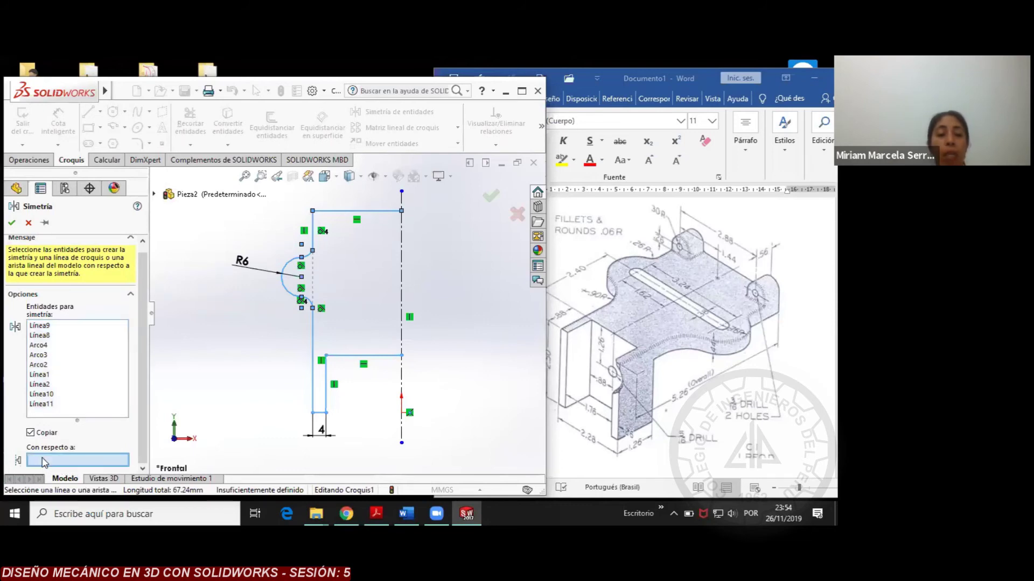
click(402, 260)
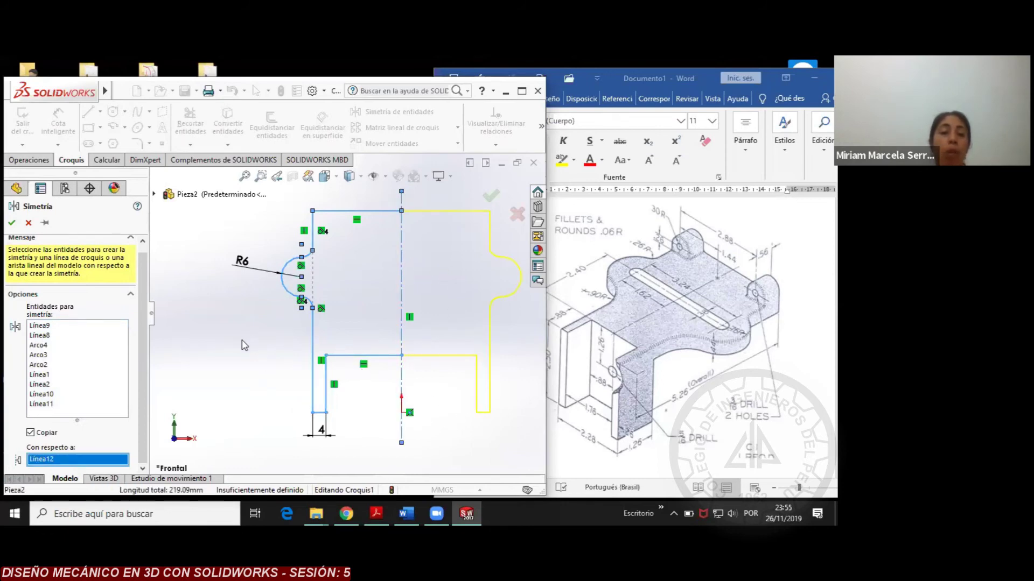
click(11, 223)
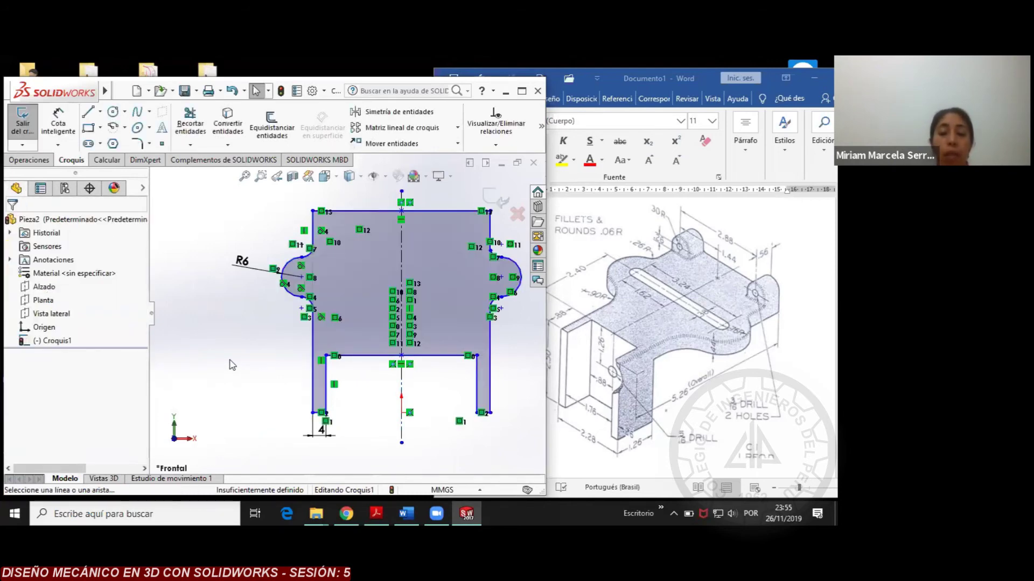
Extrude Croquis1 as a 10 mm blind boss into the solid bracket plate
key(Down)
key(shift+Down)
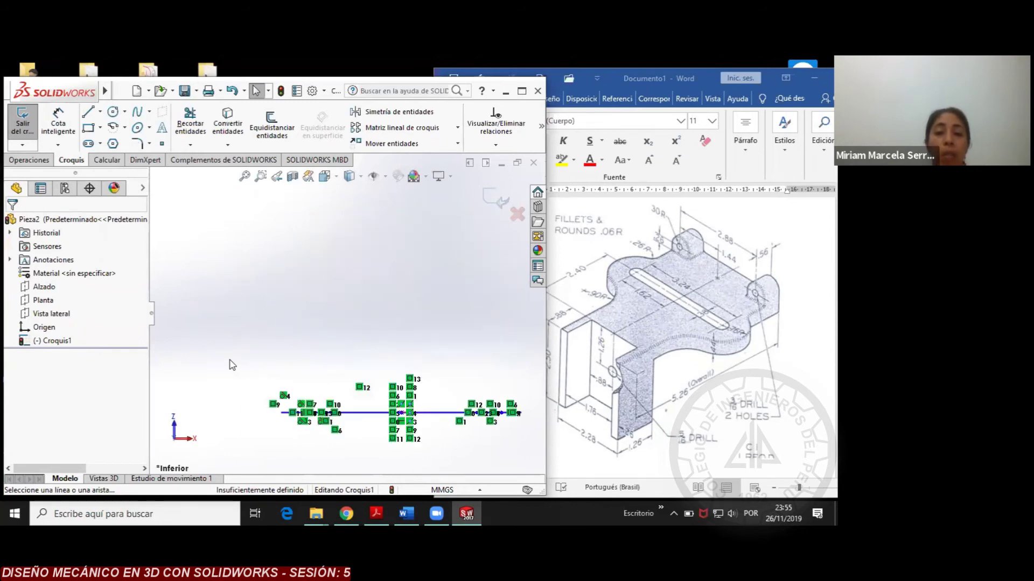
key(Right)
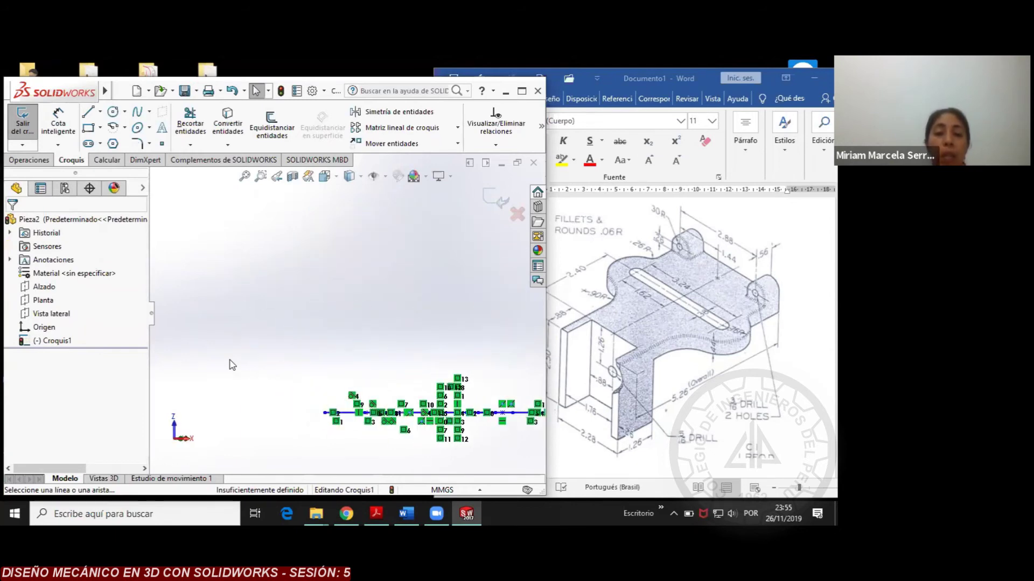
key(Down)
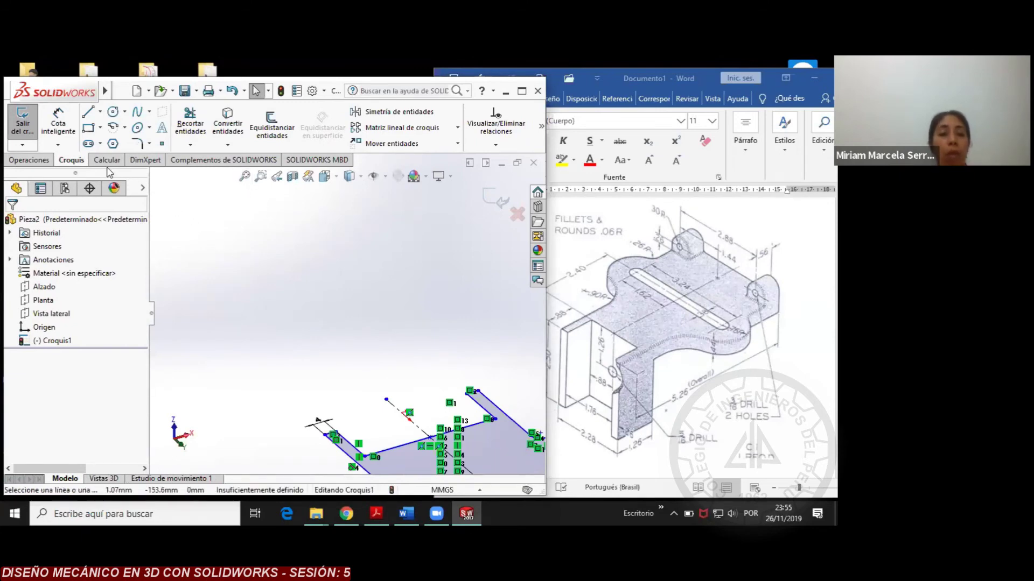
click(38, 163)
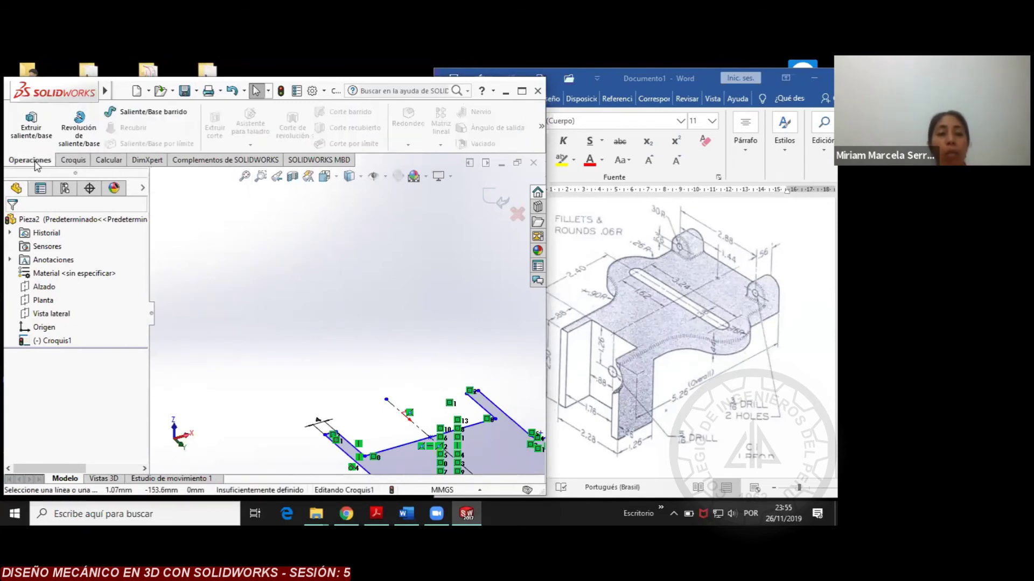
click(25, 128)
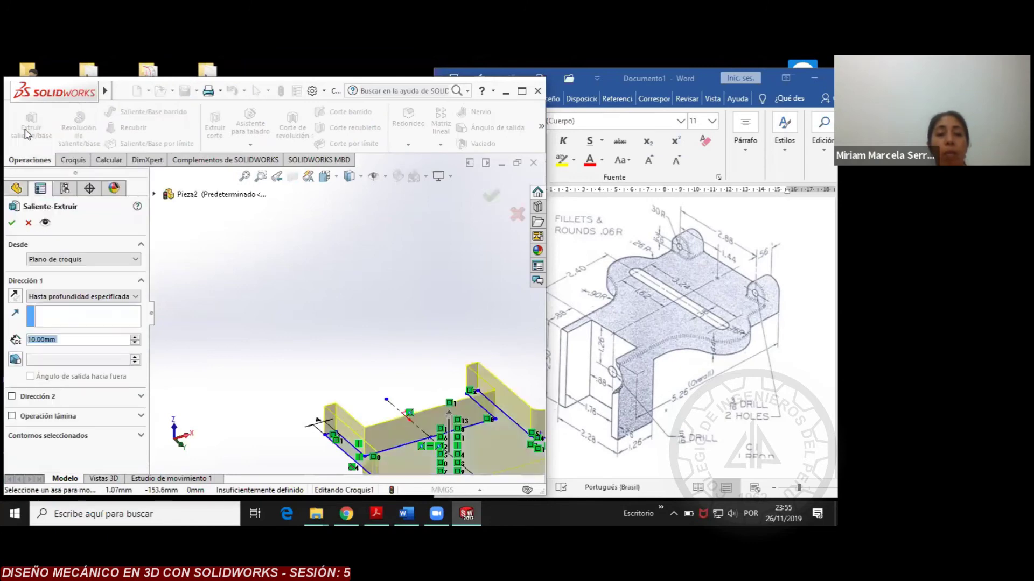
click(12, 225)
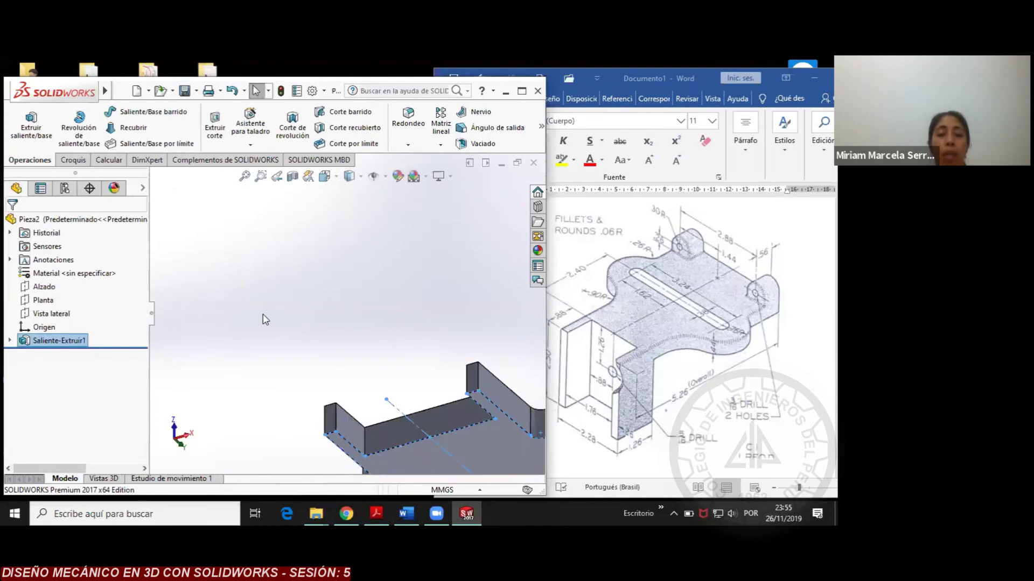
click(263, 320)
Zoom and rotate to see the whole bracket, then select the plate's flat face
scroll(341, 253, down, 3)
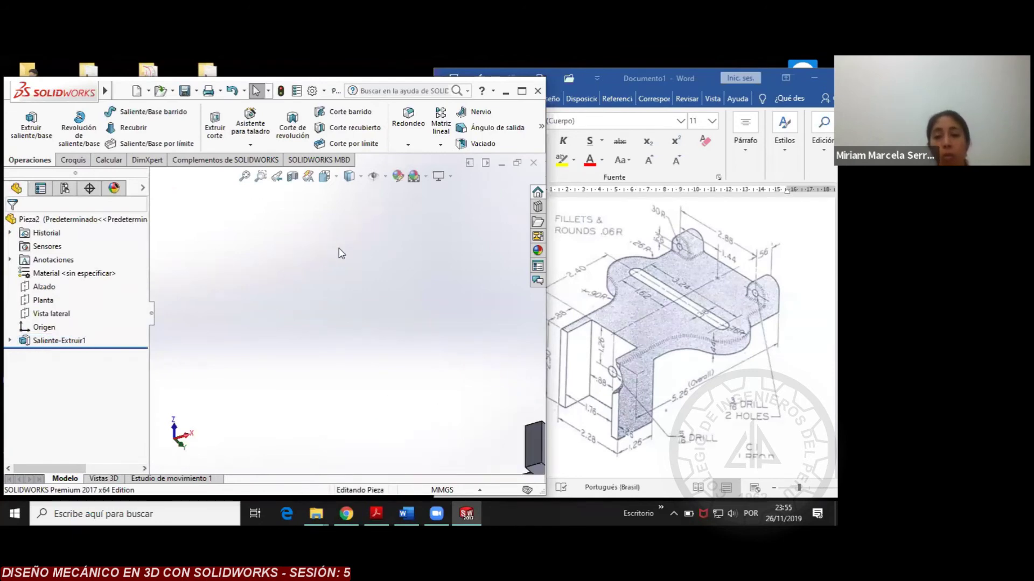
scroll(377, 355, up, 3)
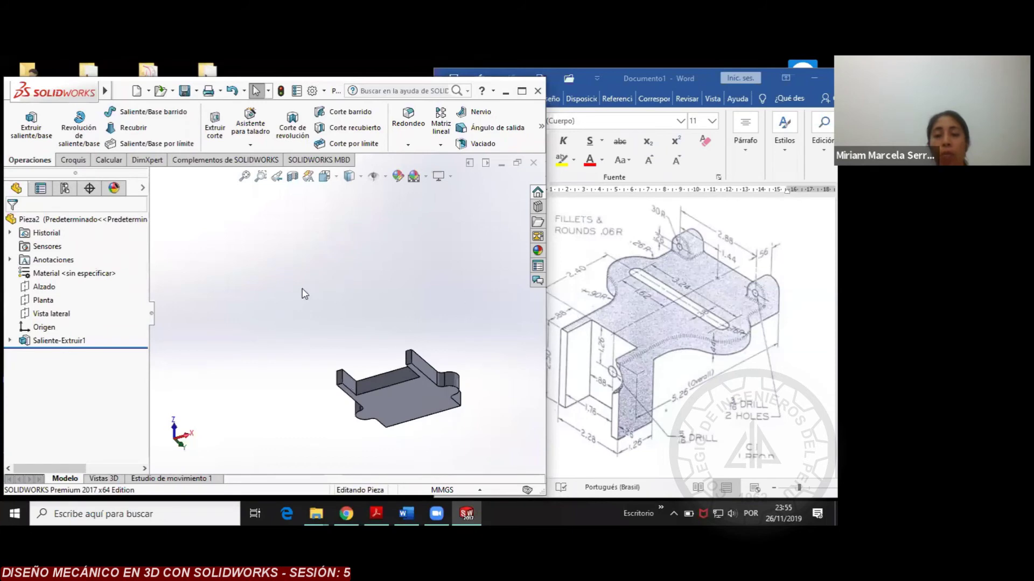
key(Up)
key(Up)
key(Up)
key(Up)
key(Up)
key(Up)
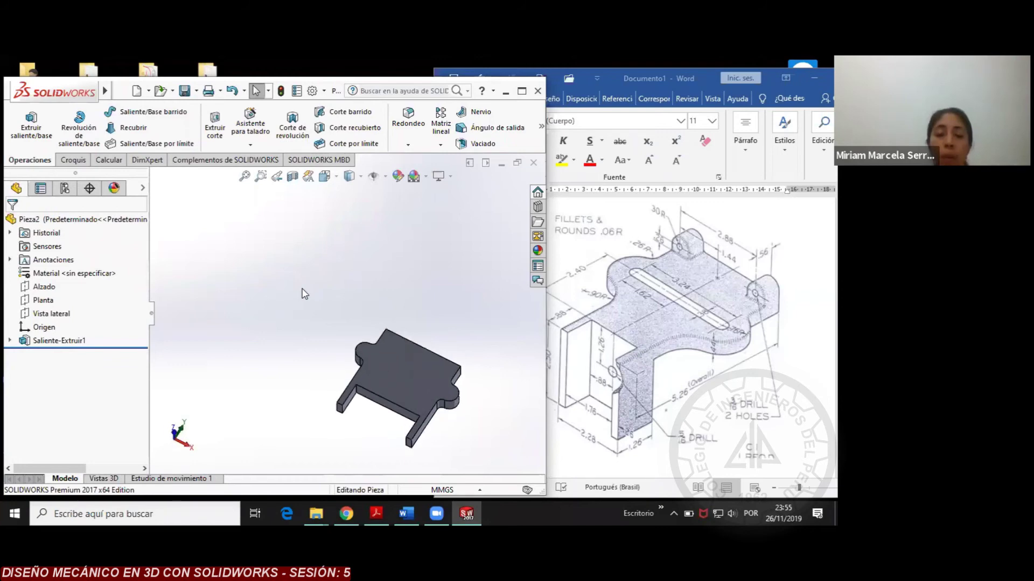
key(Left)
key(Left)
key(Left)
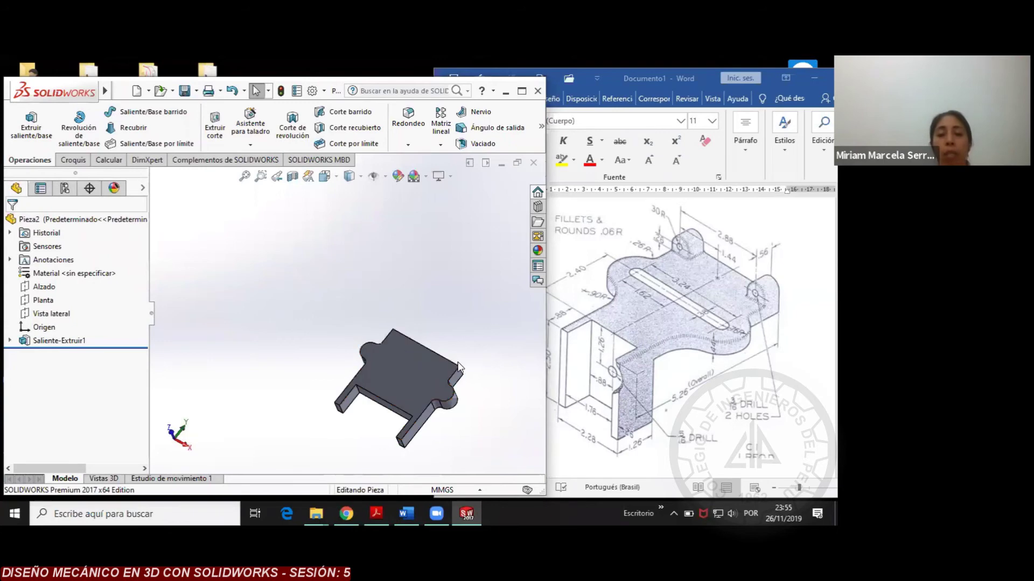
click(402, 344)
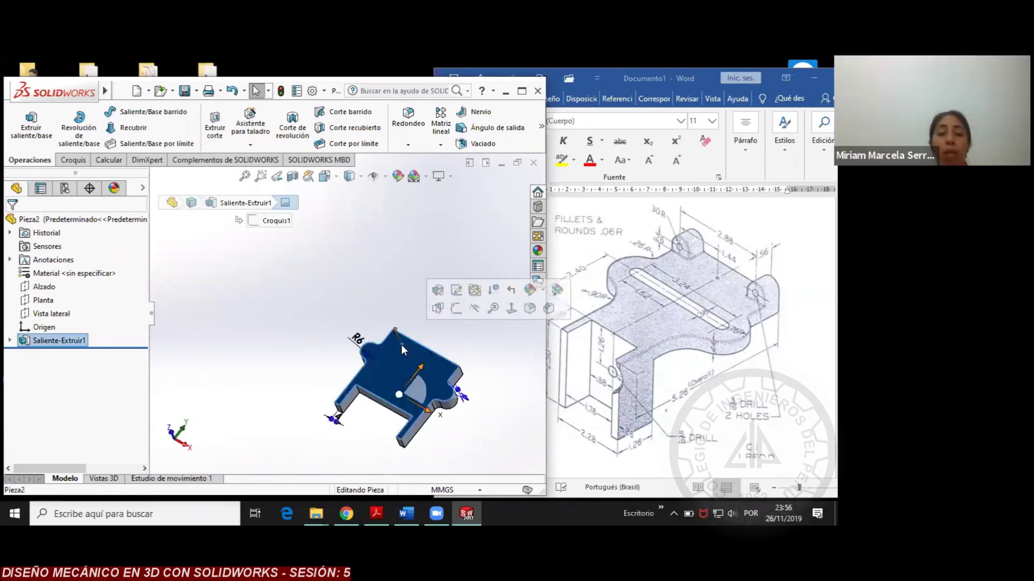
Sketch two small corner rectangles at the top-left and top-right ends of the plate face
click(511, 308)
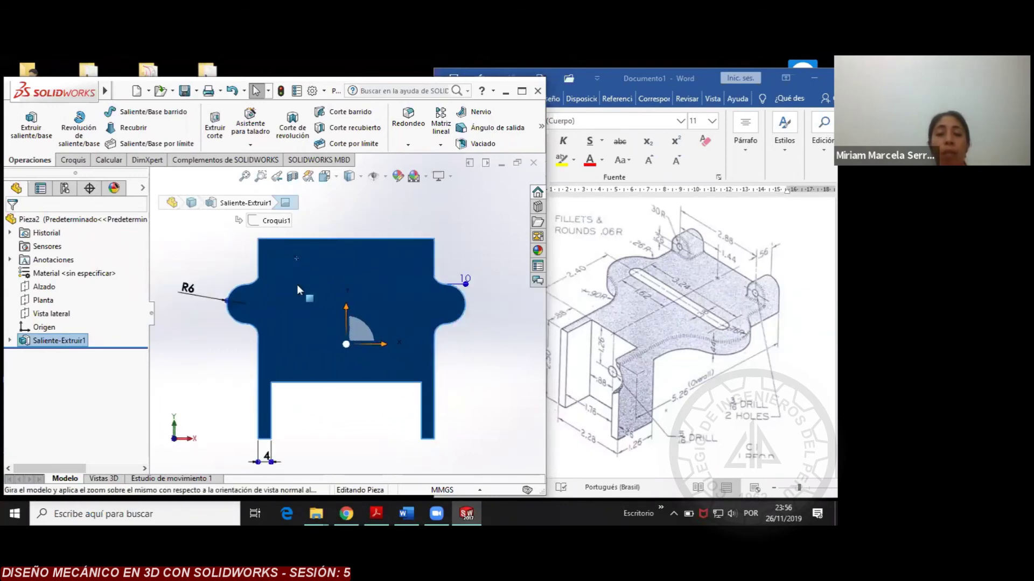
click(73, 161)
click(88, 128)
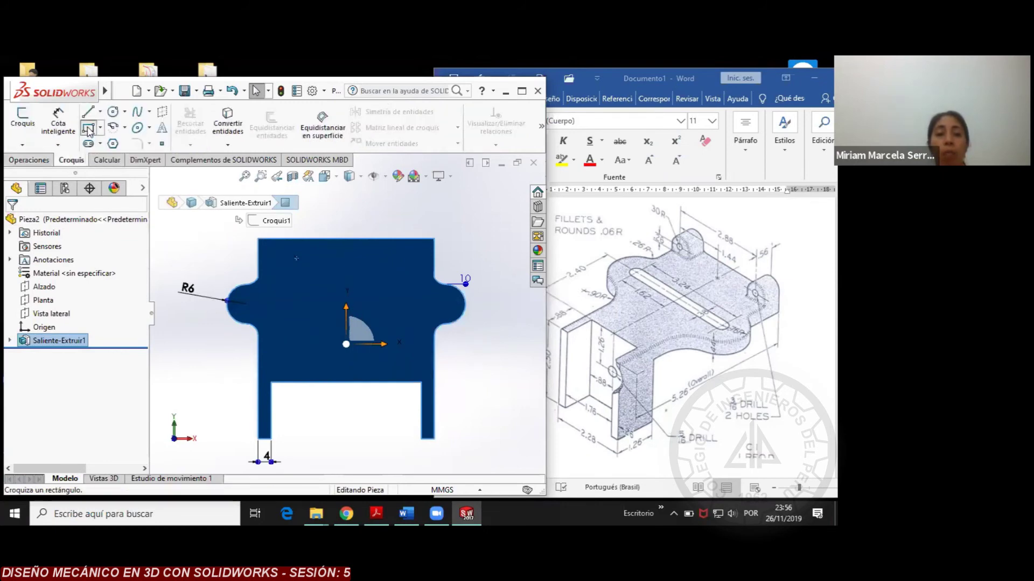
click(259, 239)
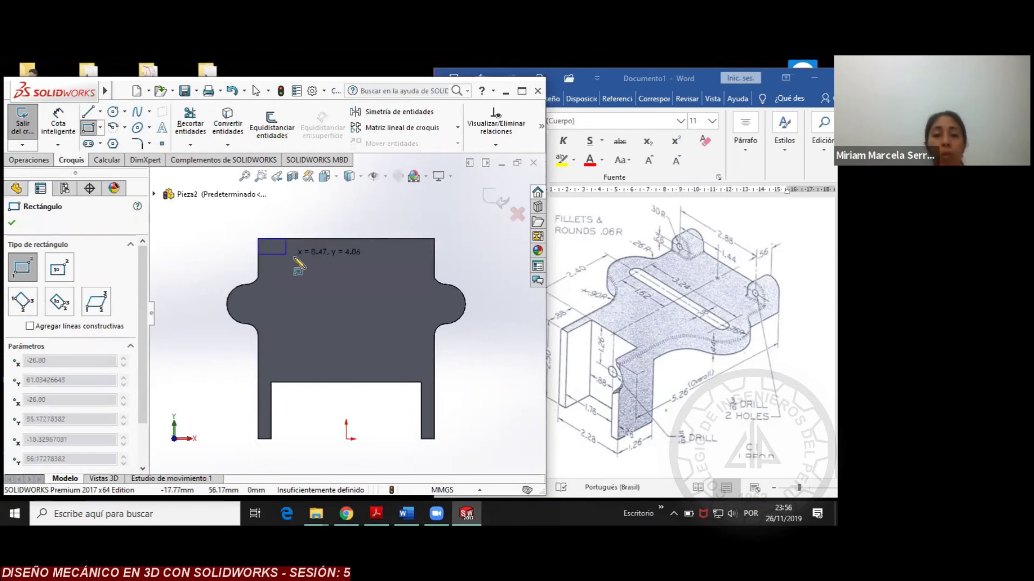
click(299, 260)
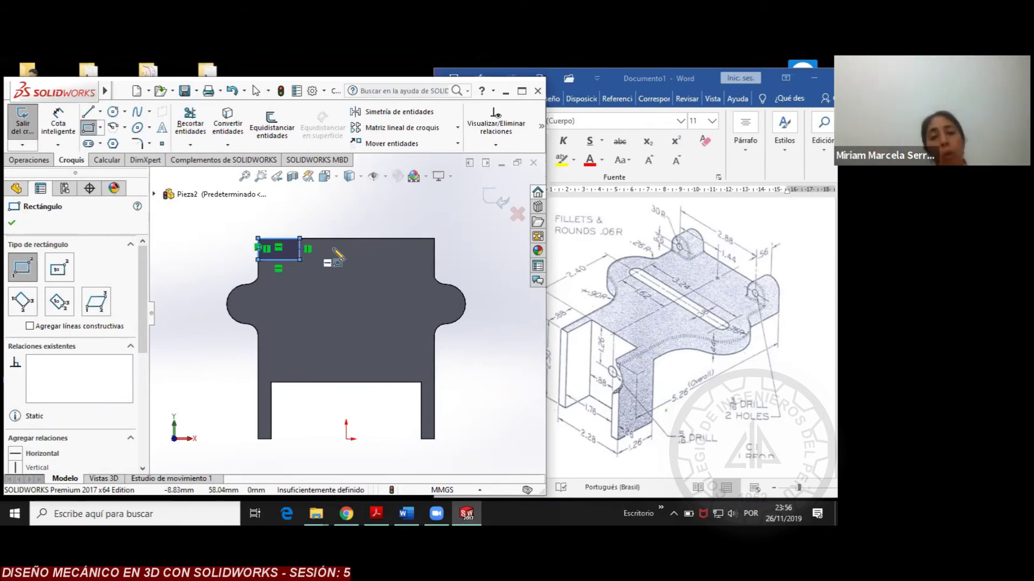
click(397, 239)
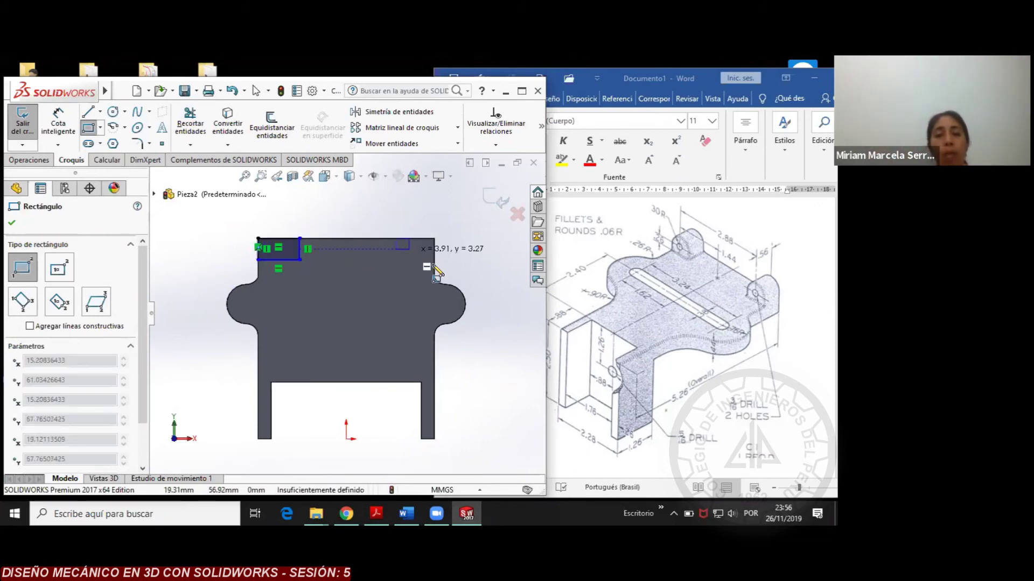
click(434, 258)
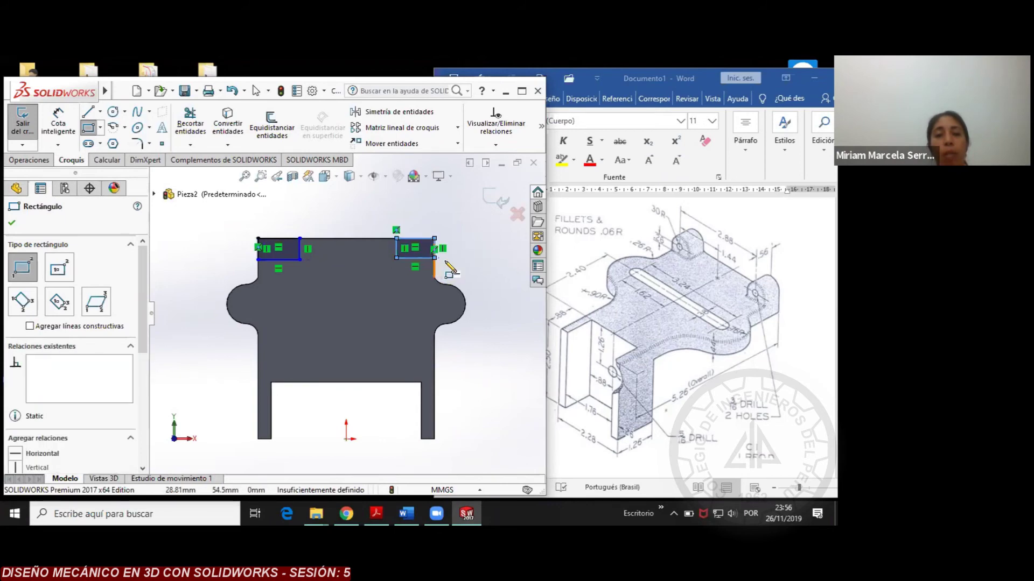
right_click(178, 229)
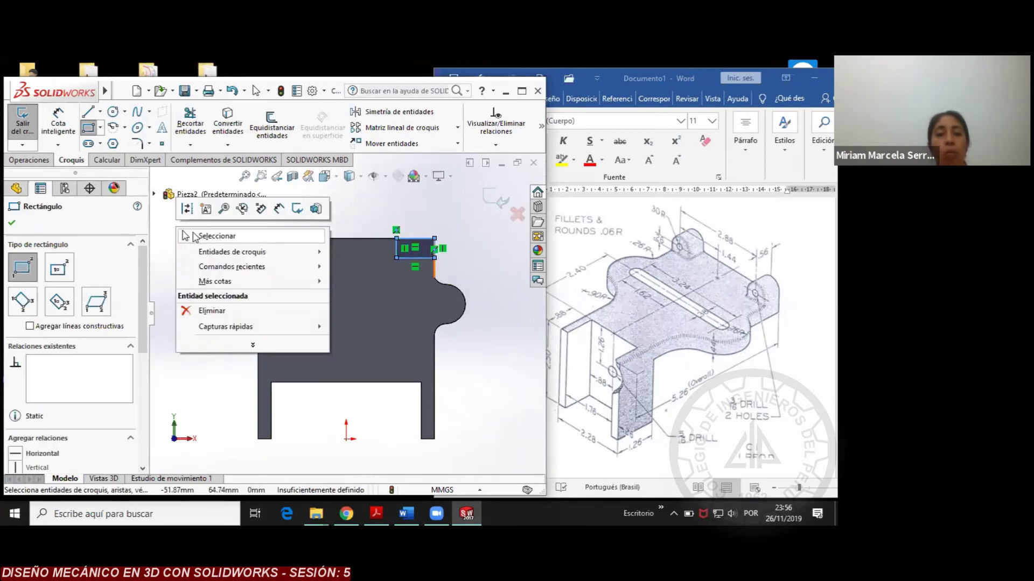
click(224, 246)
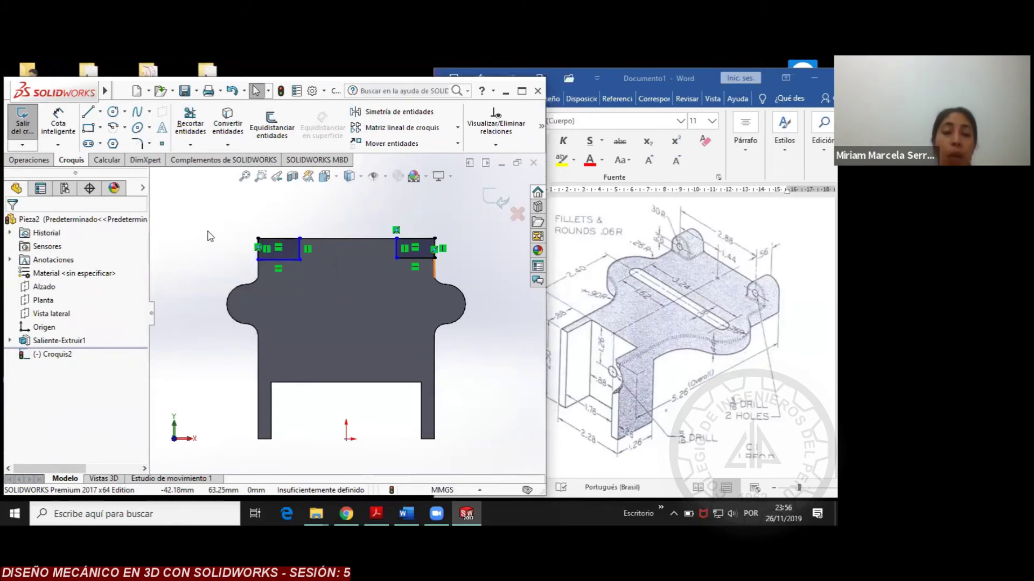
key(Down)
key(Down)
key(Down)
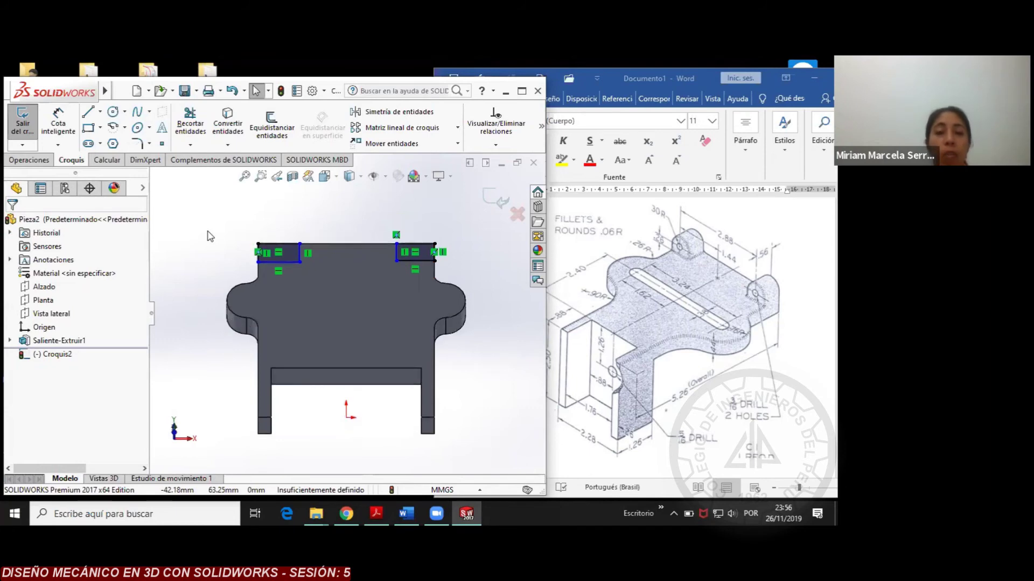
Rotate to an isometric view showing the plate with its two sketched rectangles
key(Left)
key(Left)
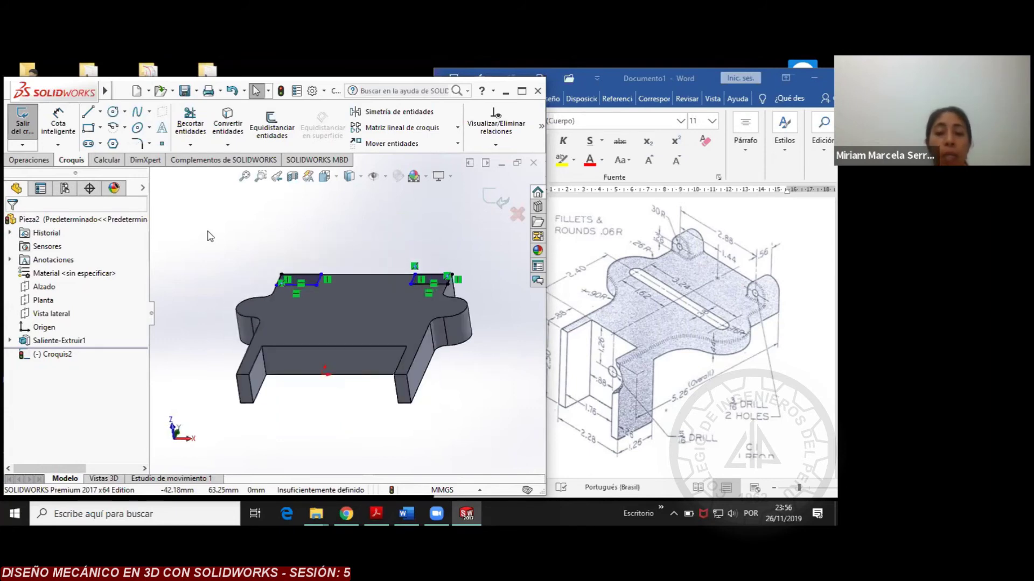
key(Down)
key(Down)
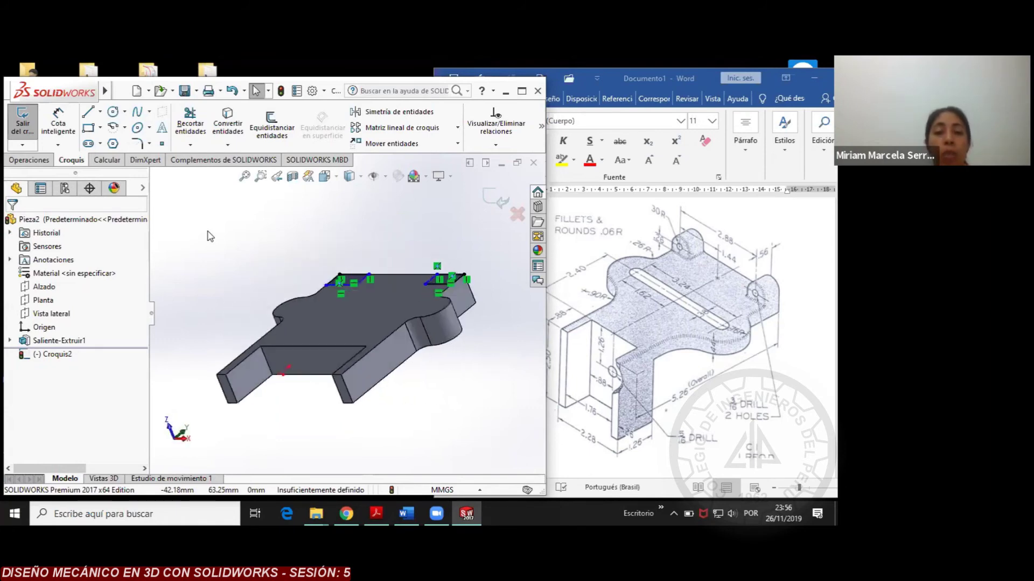
key(Down)
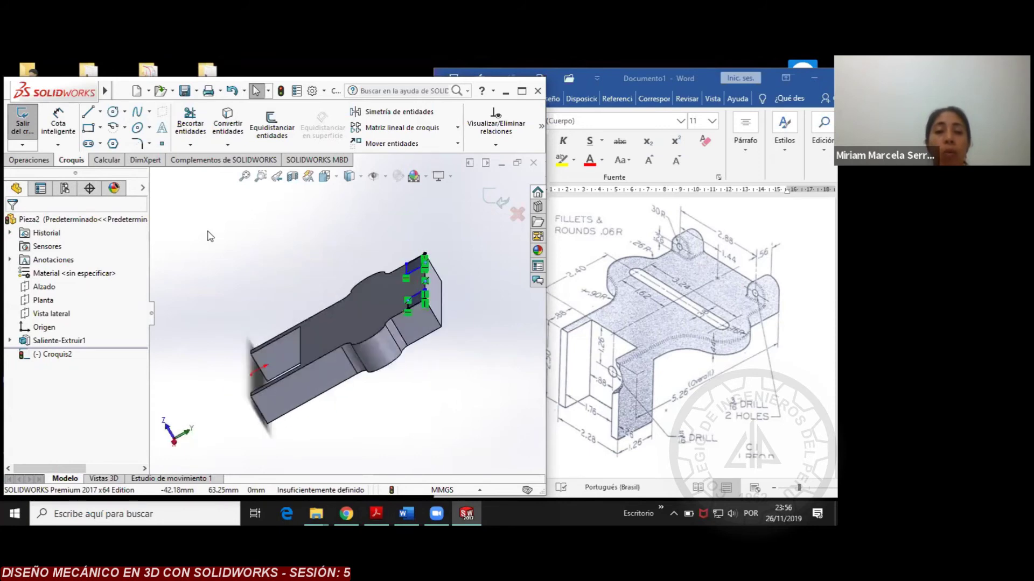
key(Down)
key(Down)
key(Down)
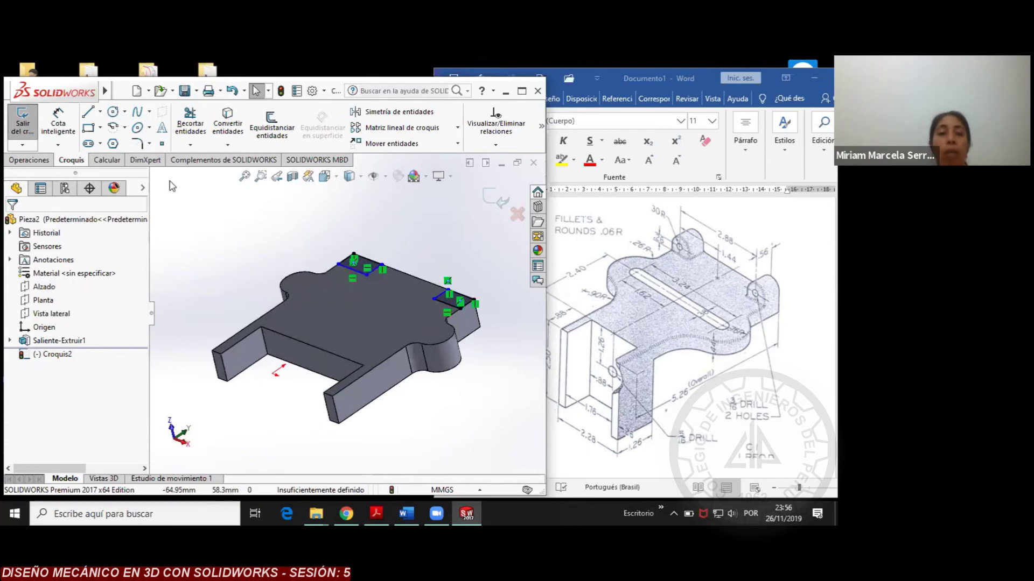
click(37, 160)
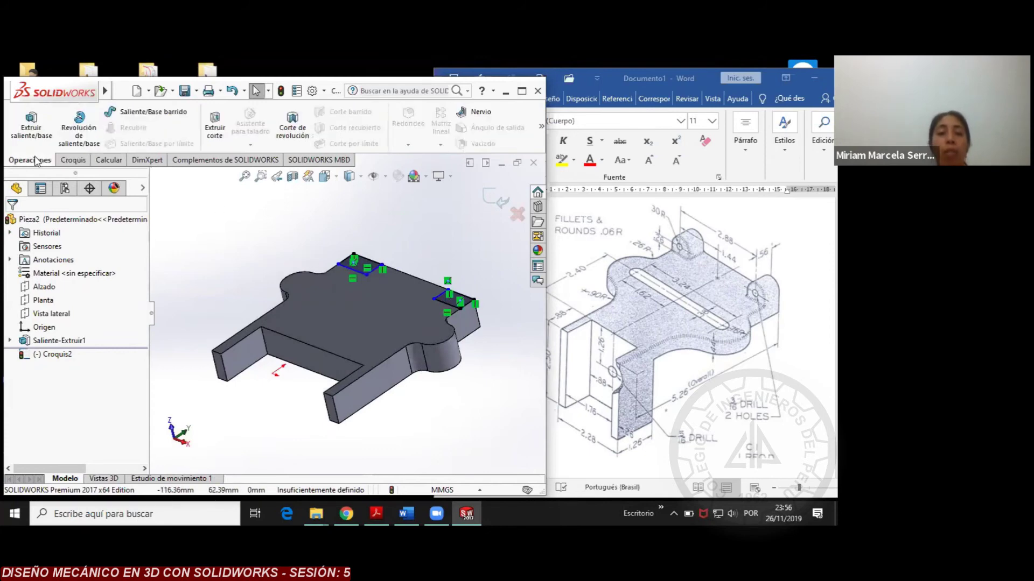
Extrude the two rectangles 15 mm into uprights on the plate
click(32, 131)
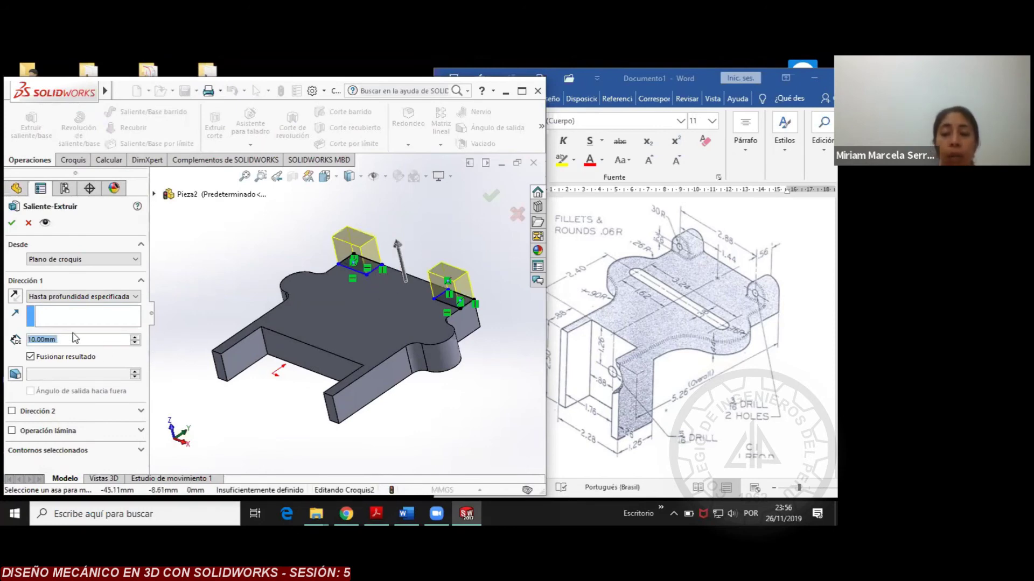
text(15)
key(Return)
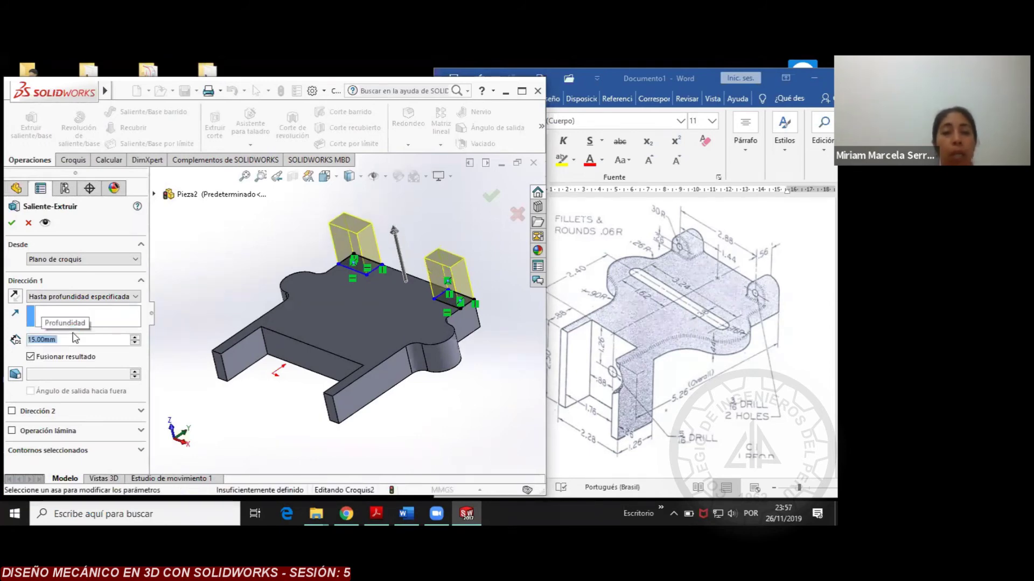
click(10, 223)
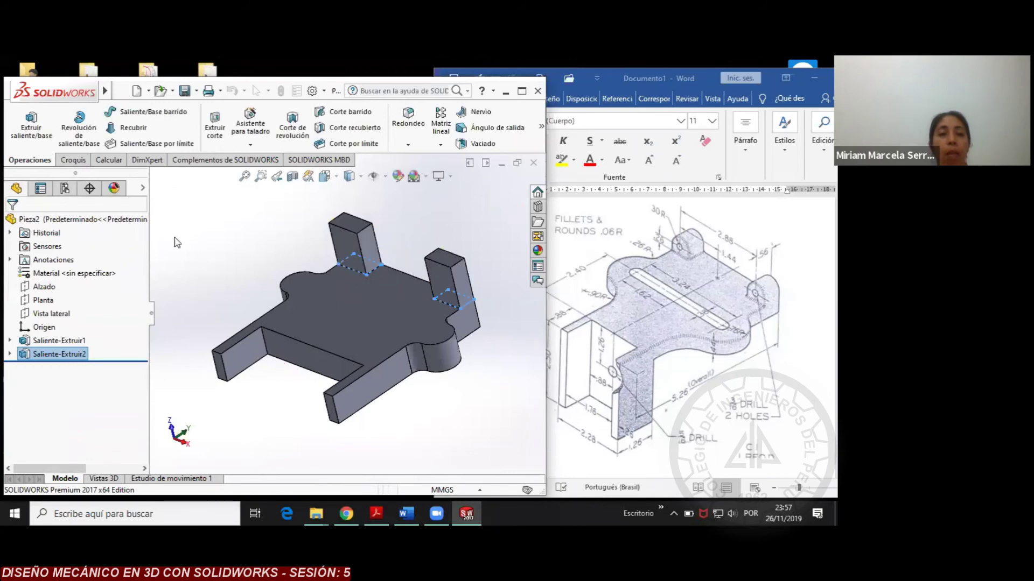
middle_drag(178, 243, 218, 257)
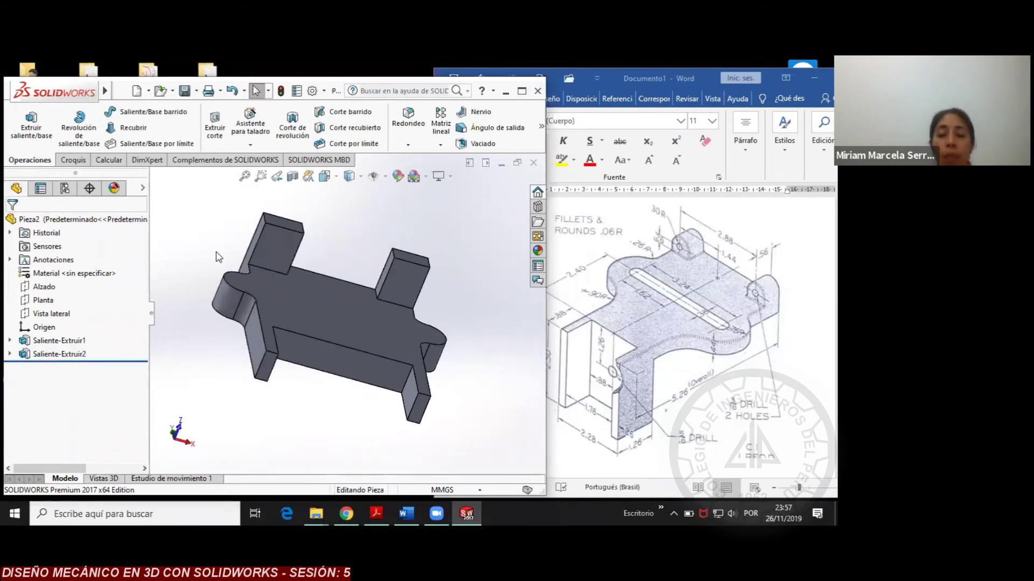
key(Up)
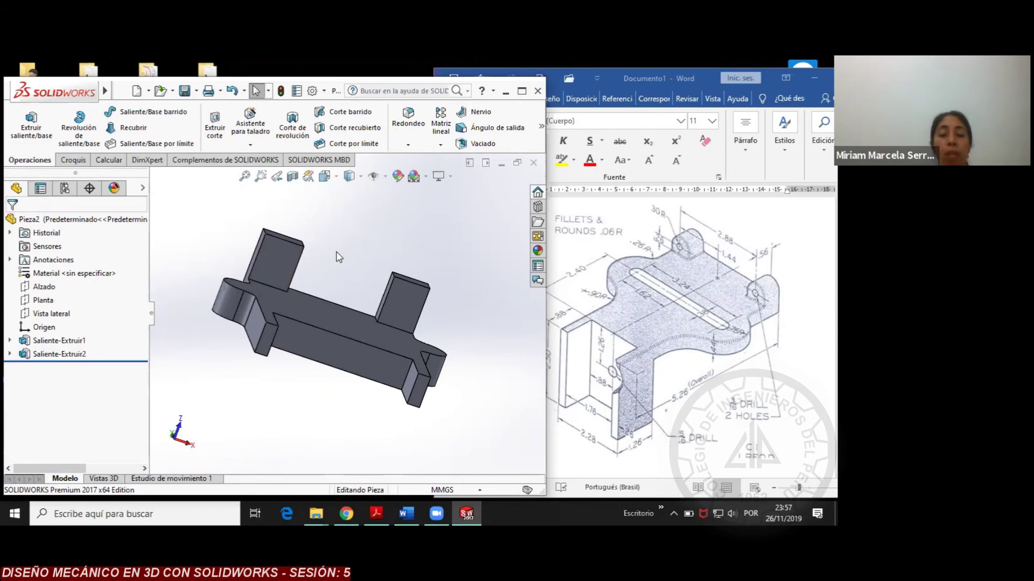
key(ctrl+7)
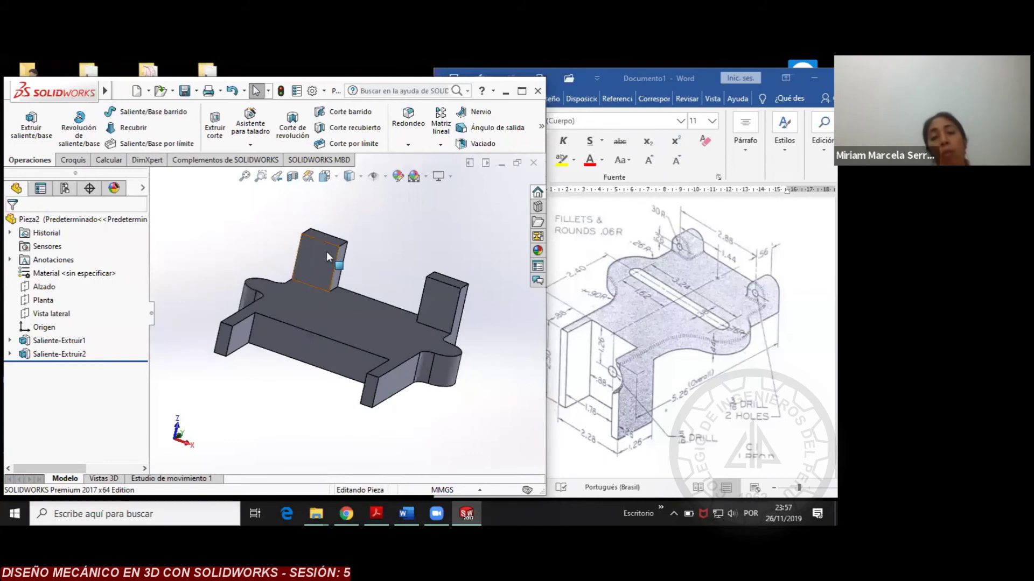
click(319, 253)
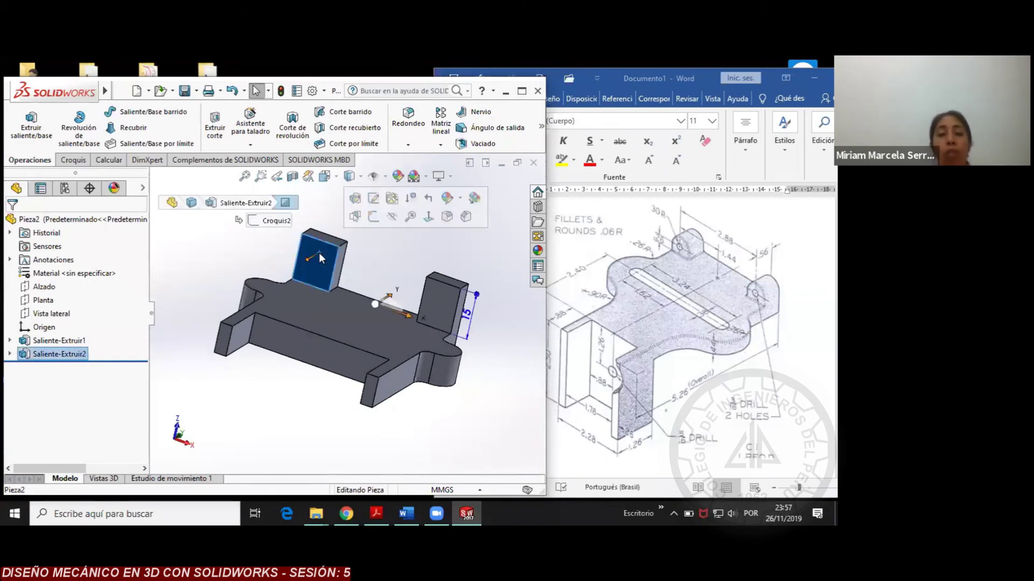
Face the left upright's front face head-on and zoom in on it for sketching
click(428, 217)
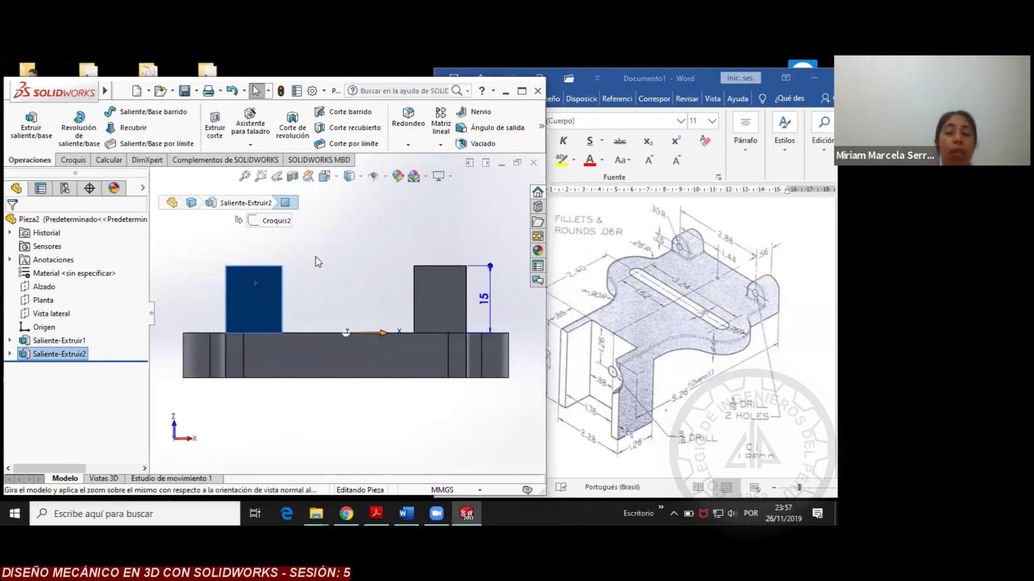
key(ctrl+8)
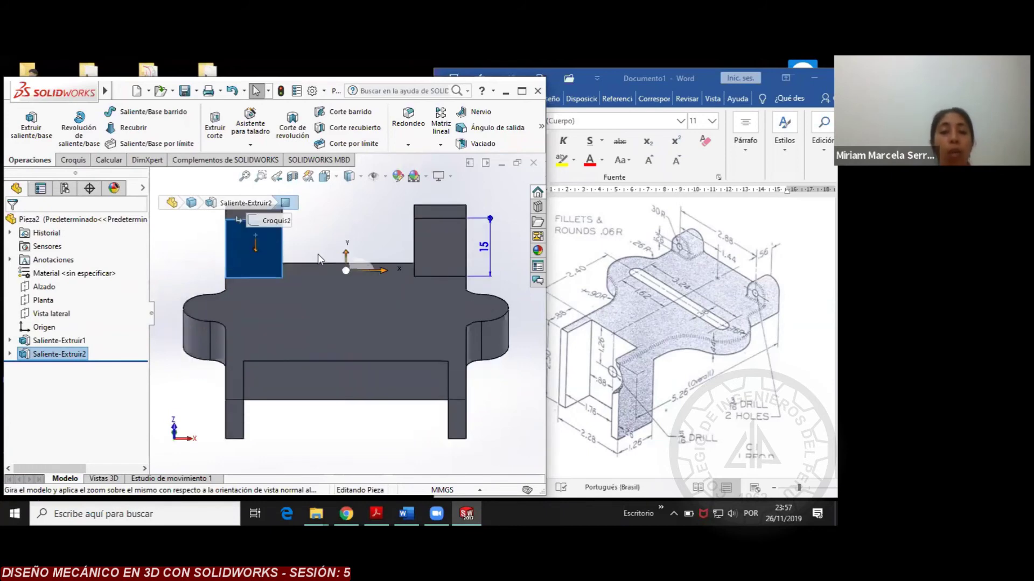
key(Left)
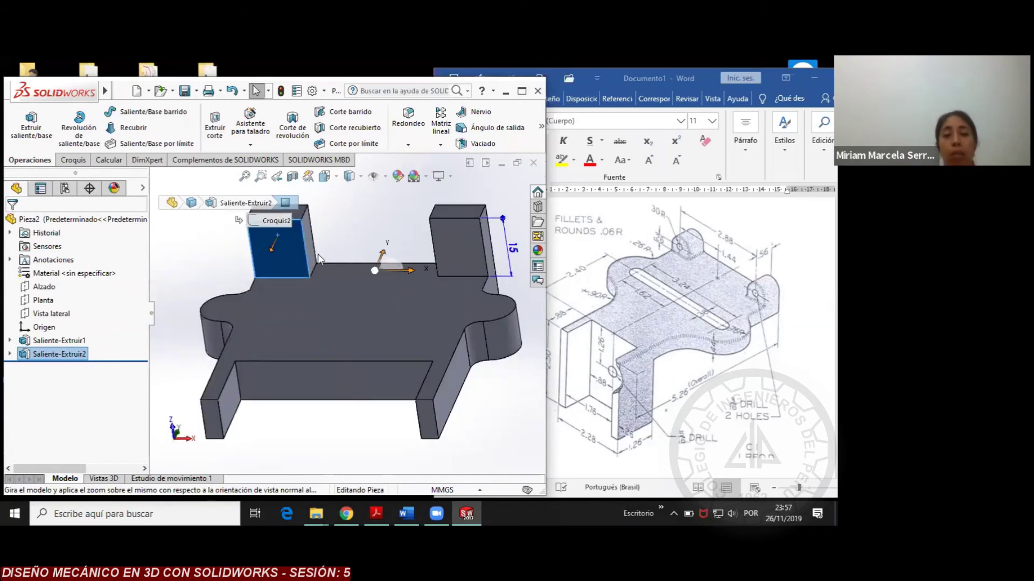
key(ctrl+8)
key(Left)
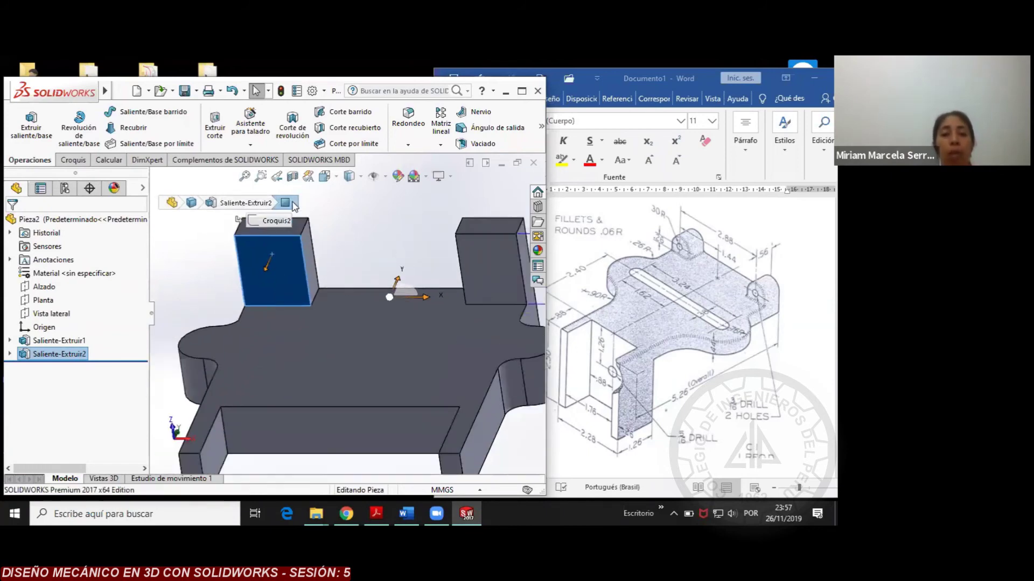
scroll(286, 286, down, 4)
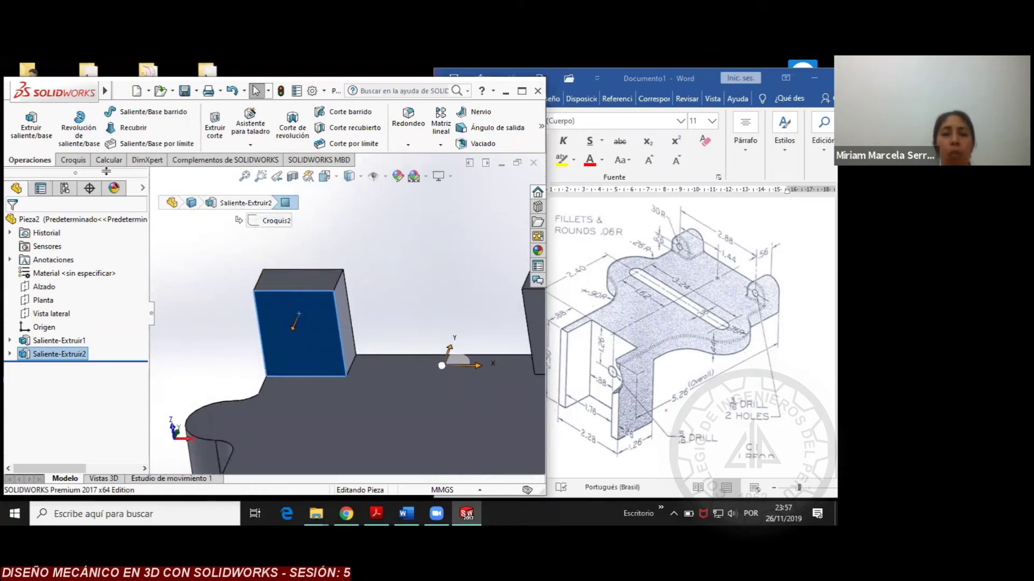
click(72, 161)
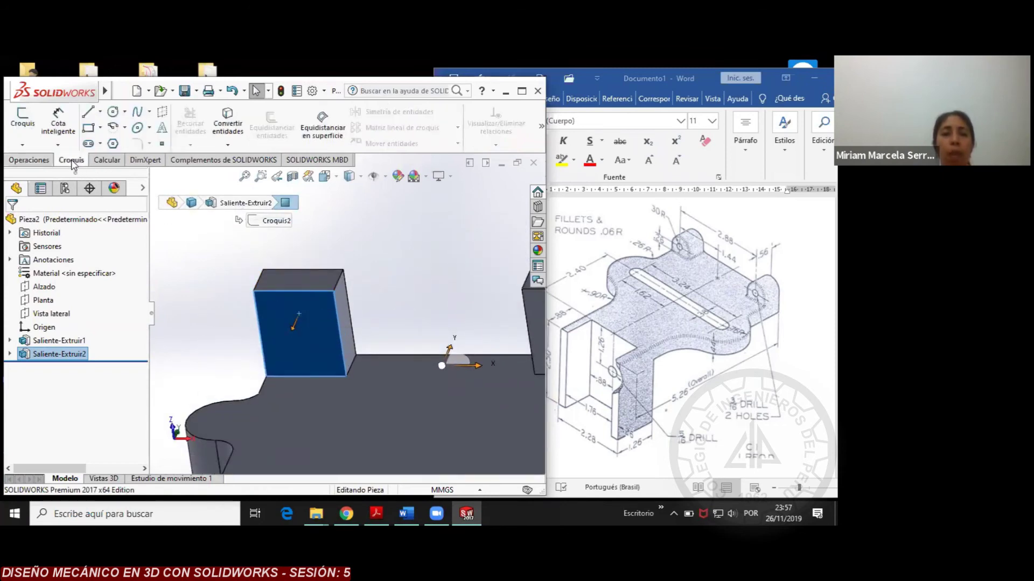
click(113, 112)
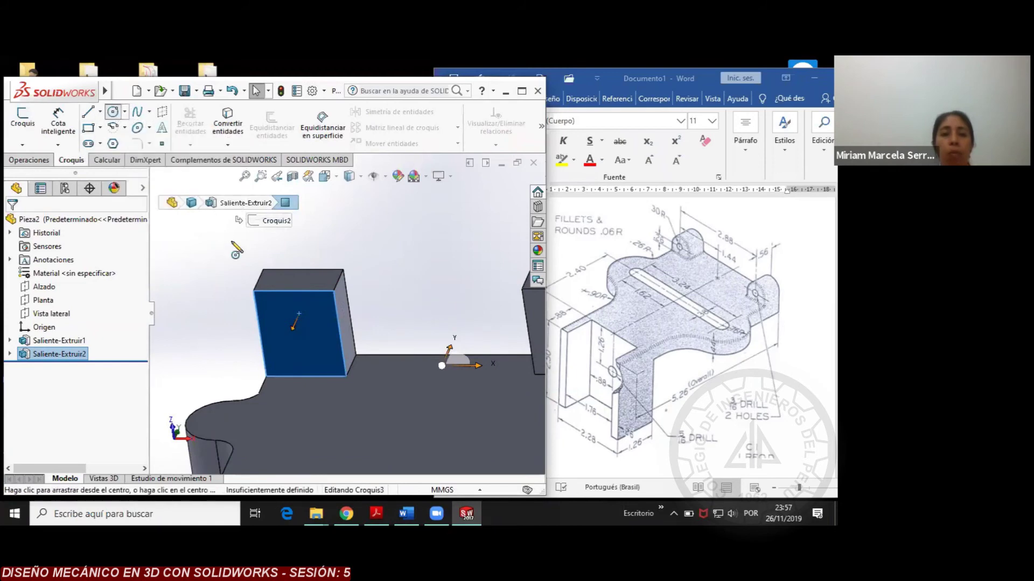
Draw a circle centred on the upright's top edge, sized to the face's side edge
click(293, 291)
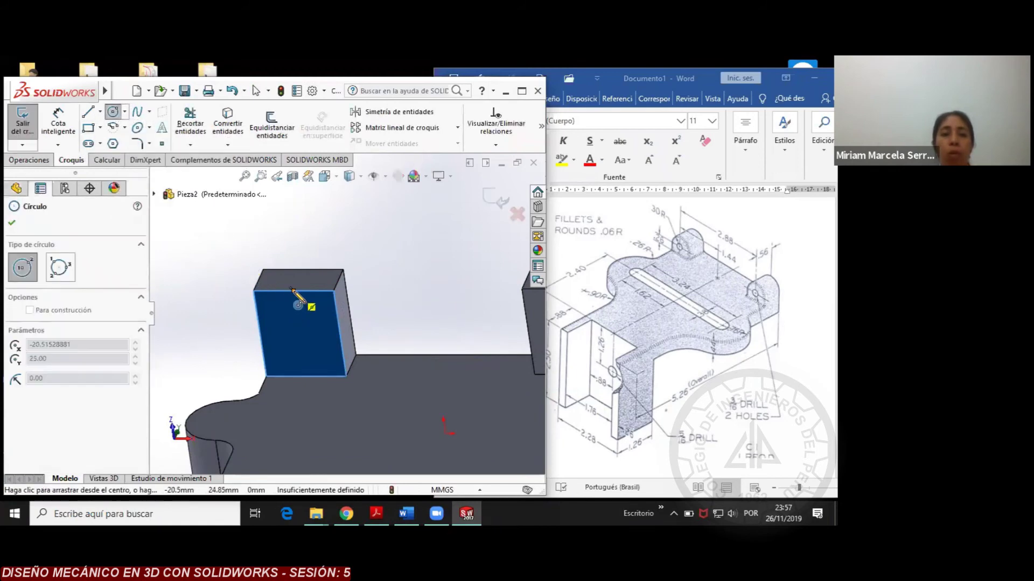
click(334, 291)
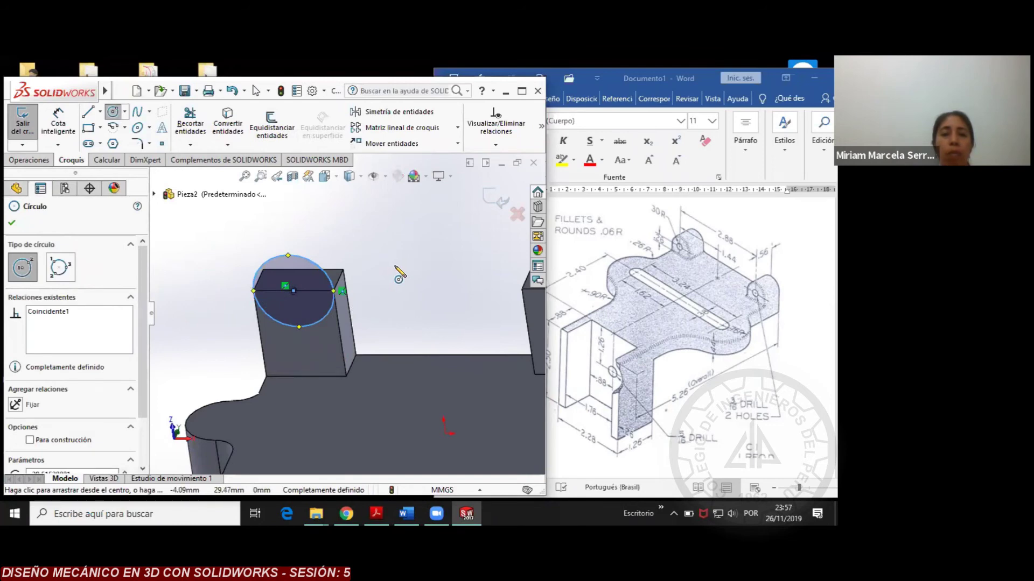
click(15, 224)
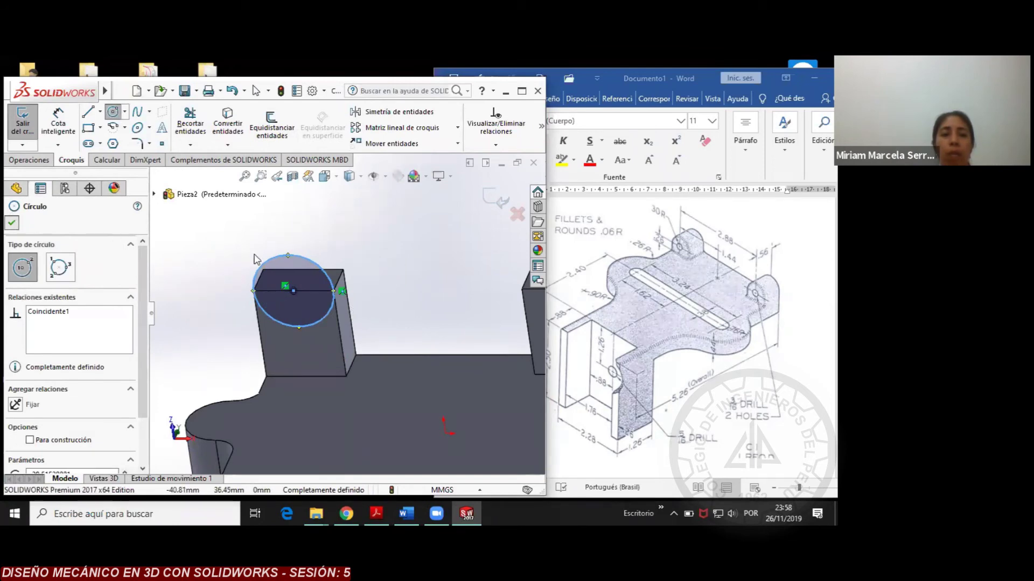
key(Left)
key(Left)
key(Left)
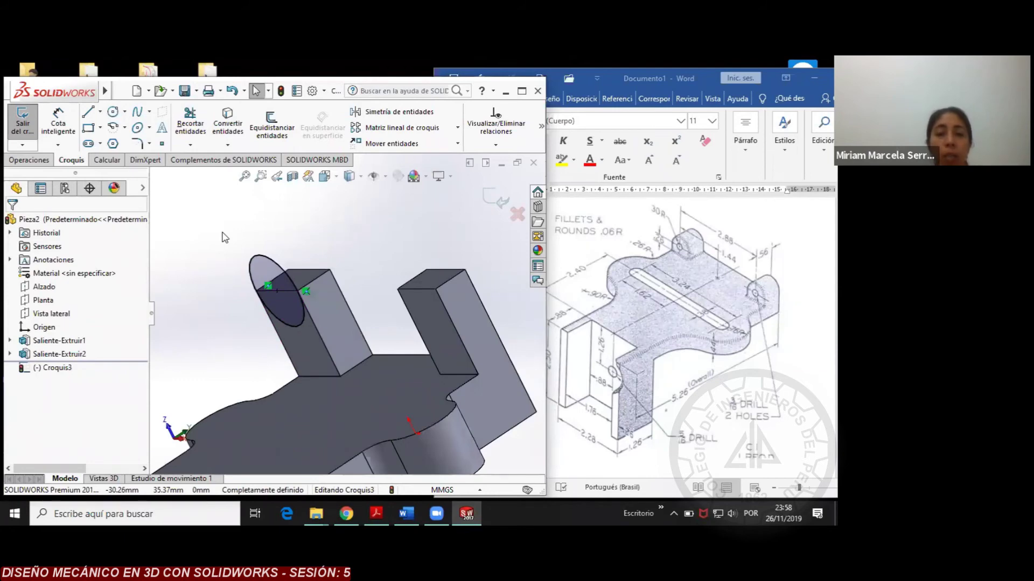
key(Left)
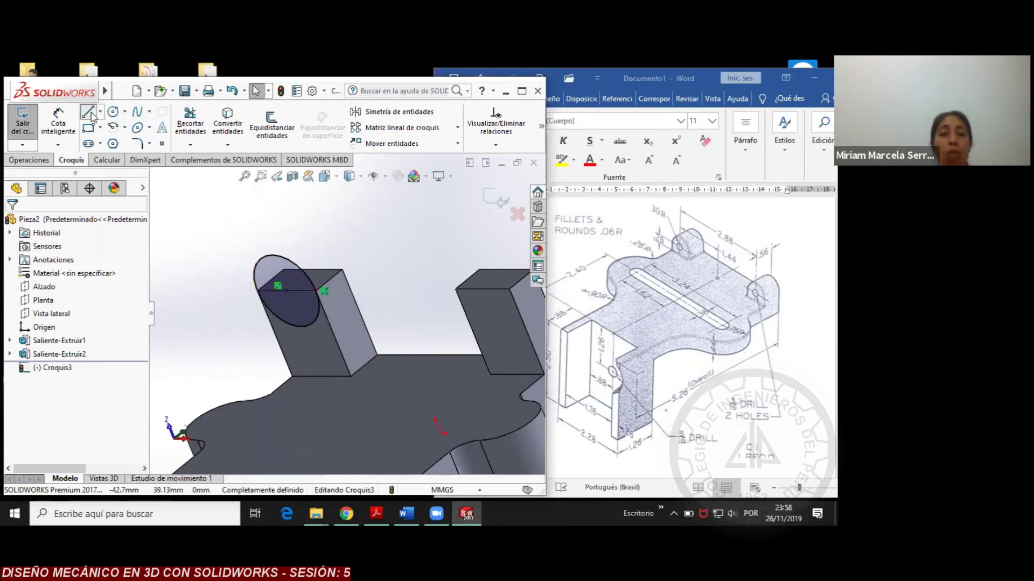
click(240, 290)
Draw a horizontal line through the circle and trim away the part below it
click(389, 291)
right_click(383, 244)
click(403, 240)
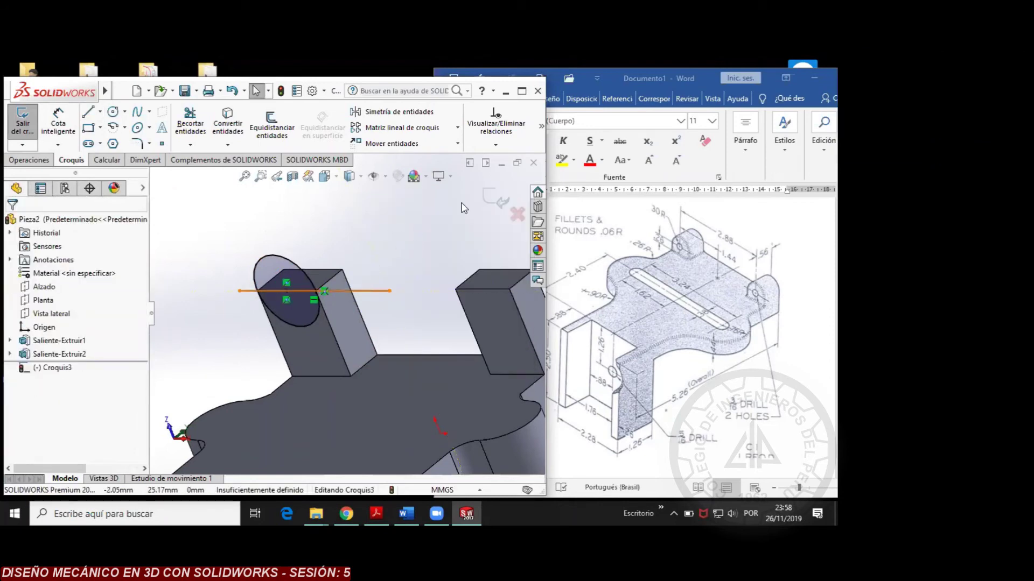
click(200, 126)
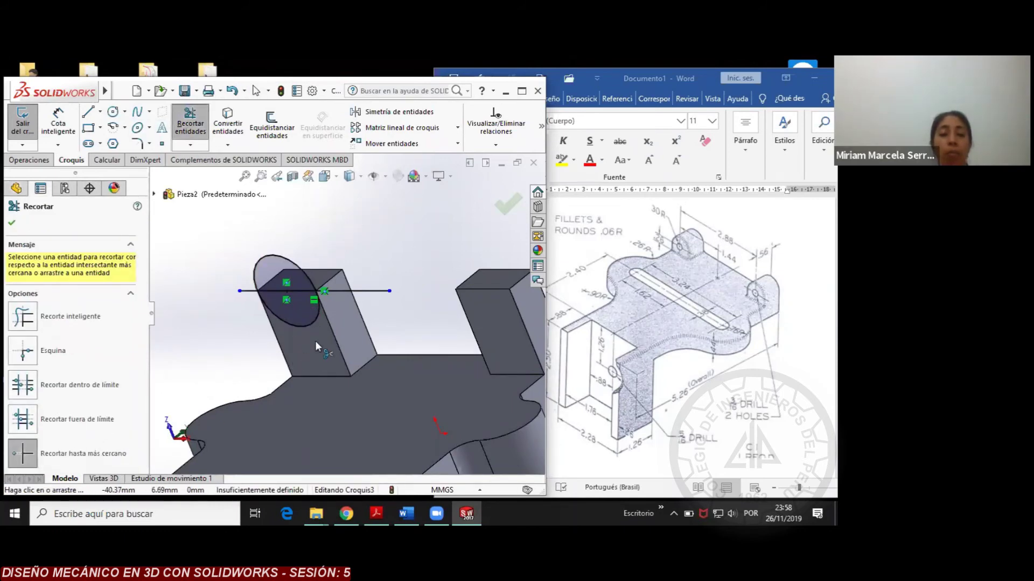
click(308, 322)
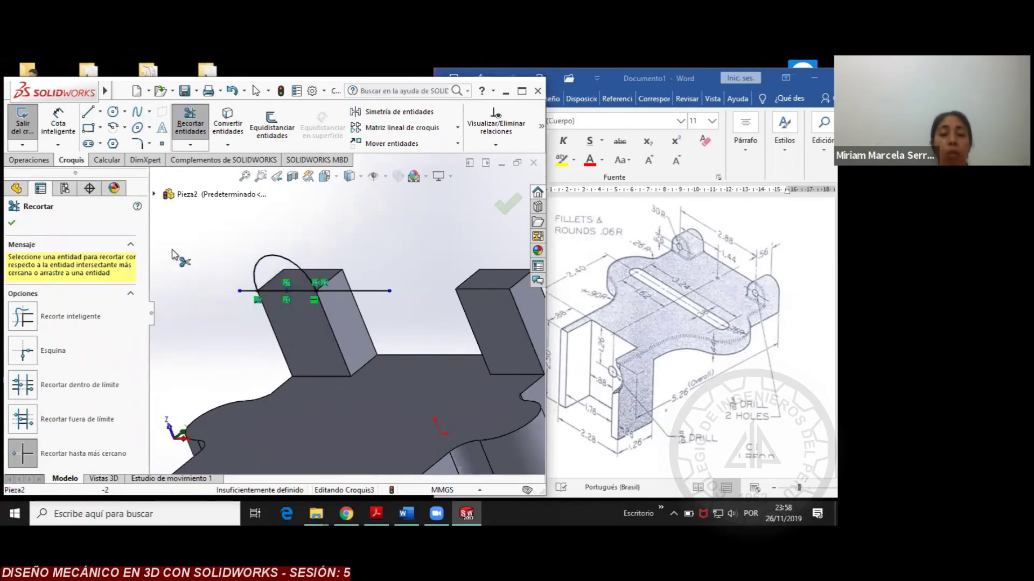
click(10, 224)
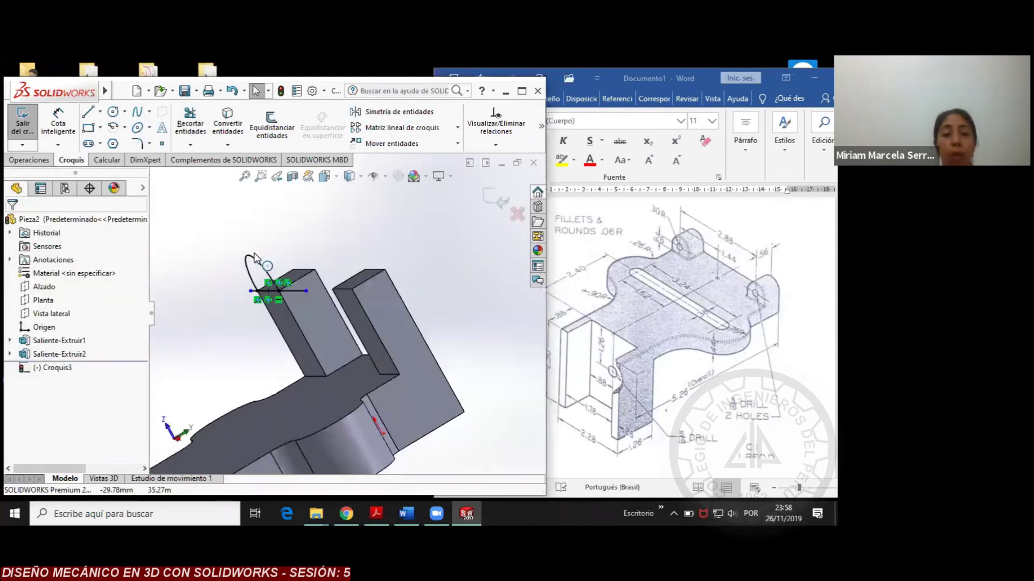
click(29, 160)
click(20, 132)
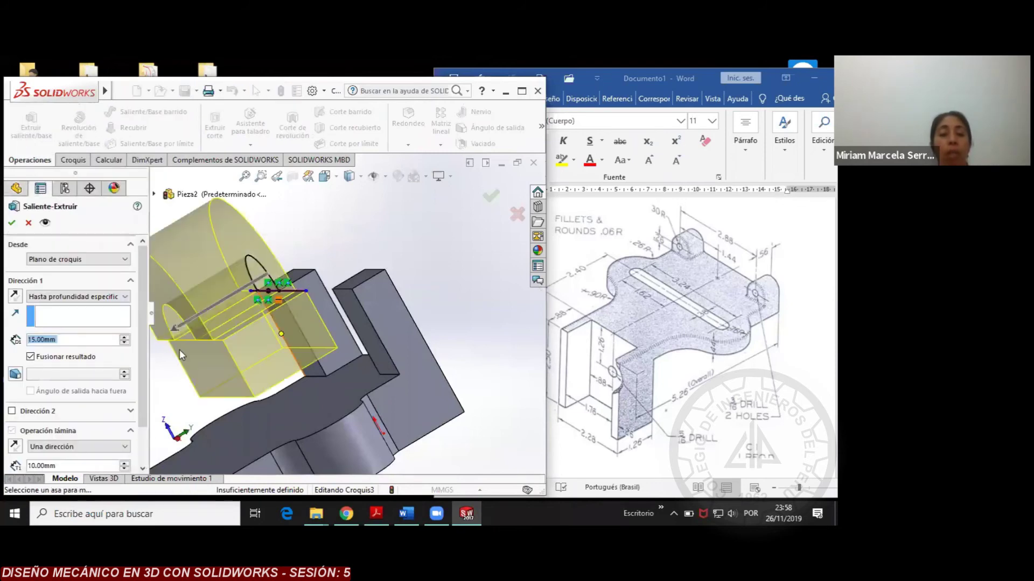
Thin-extrude the arc 1 mm one way and up to the model edge the other, then edit its sketch
drag(243, 282, 332, 249)
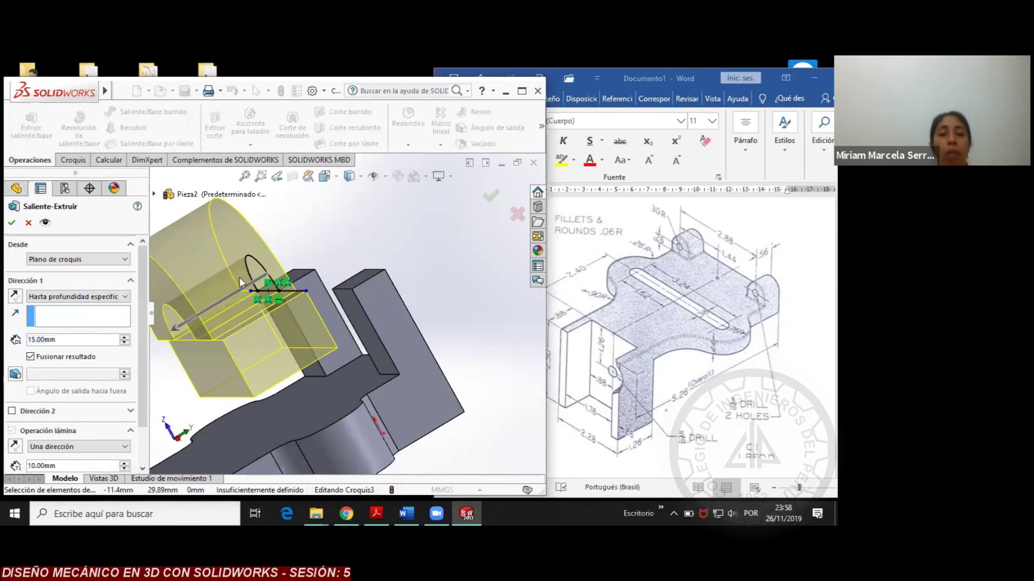
click(179, 331)
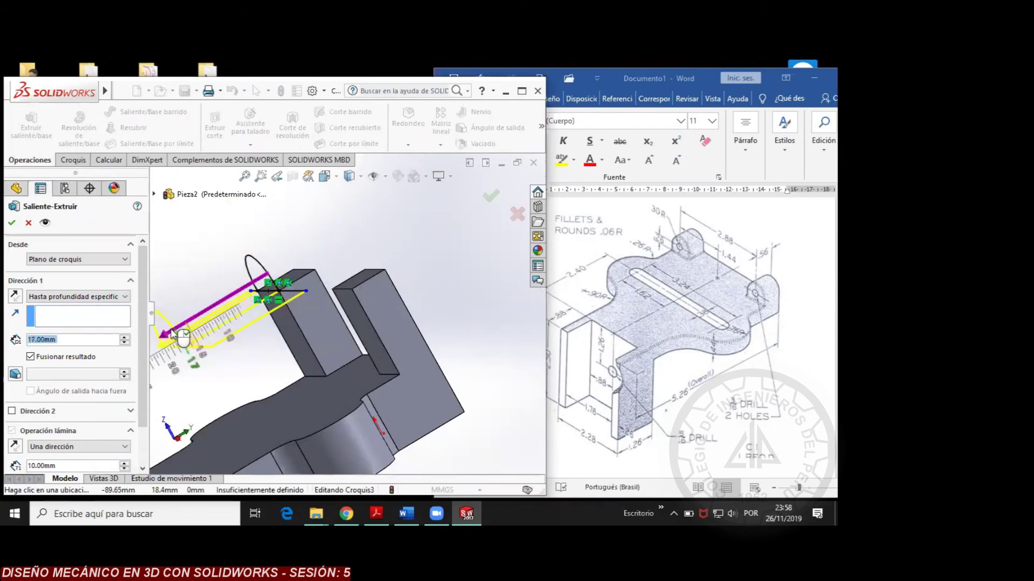
click(173, 332)
click(338, 235)
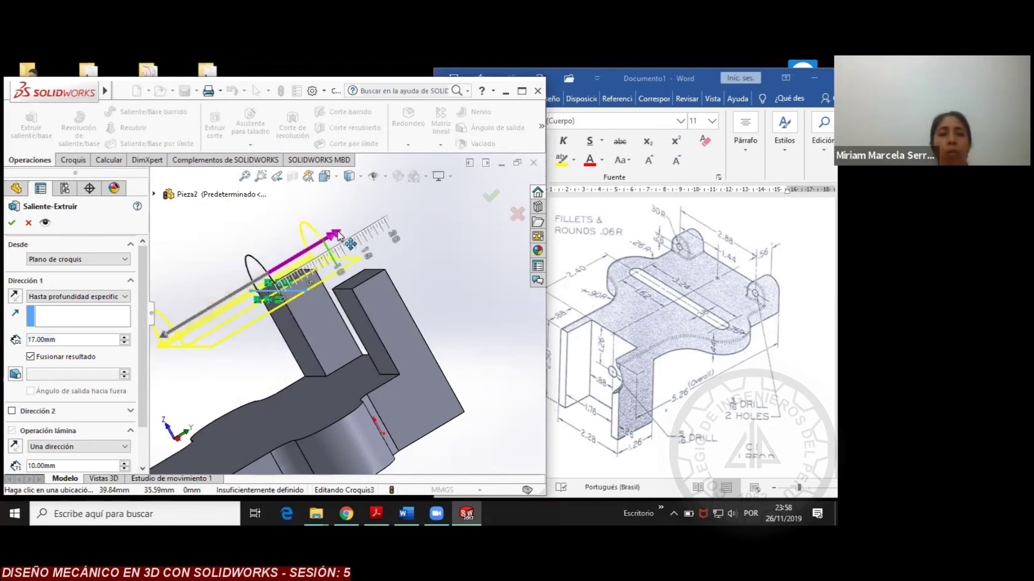
click(328, 278)
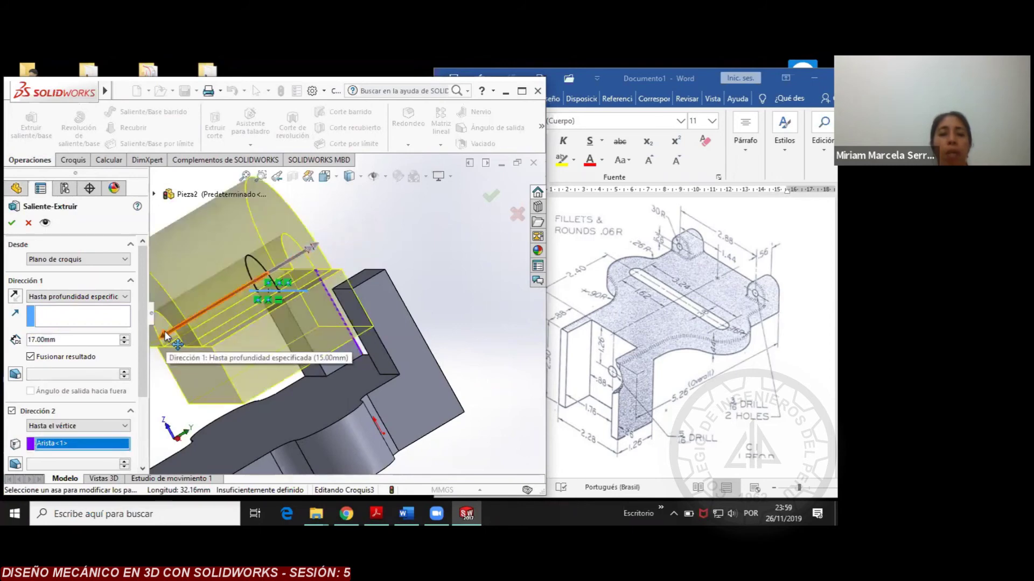
drag(165, 337, 210, 301)
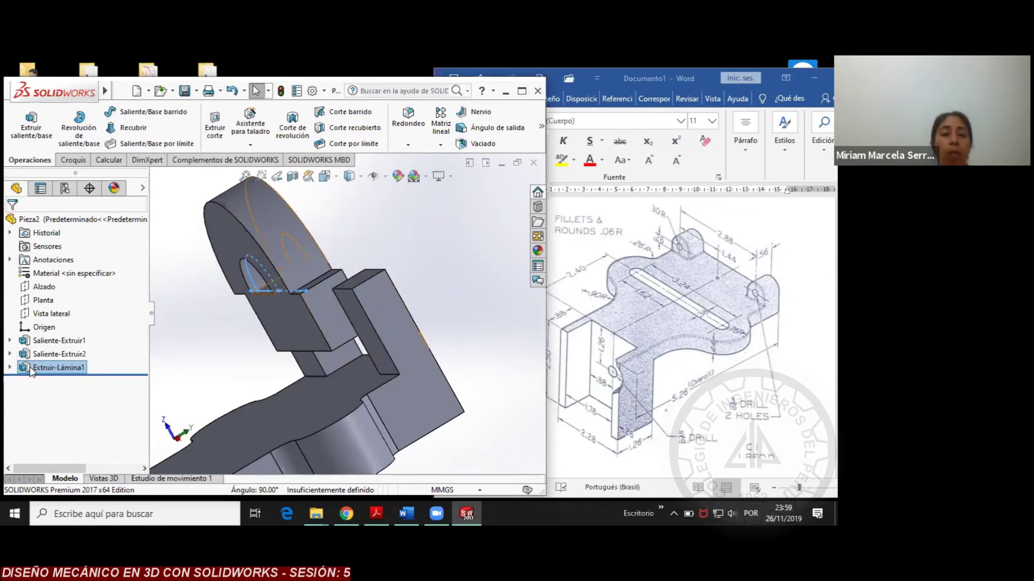
right_click(31, 370)
click(36, 246)
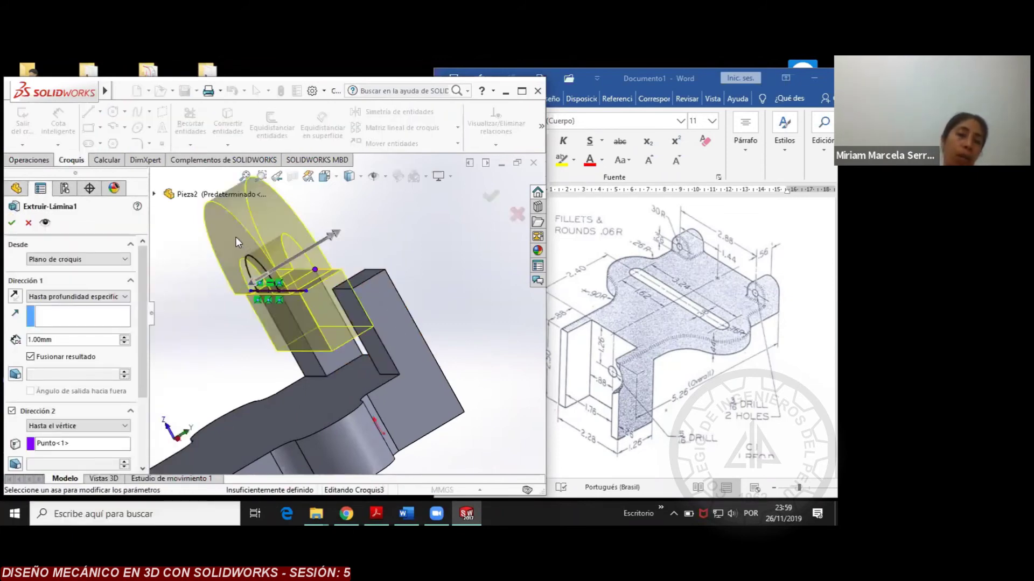
Cancel the thin extrusion, return to editing Croquis3, and select its upper arc
click(28, 222)
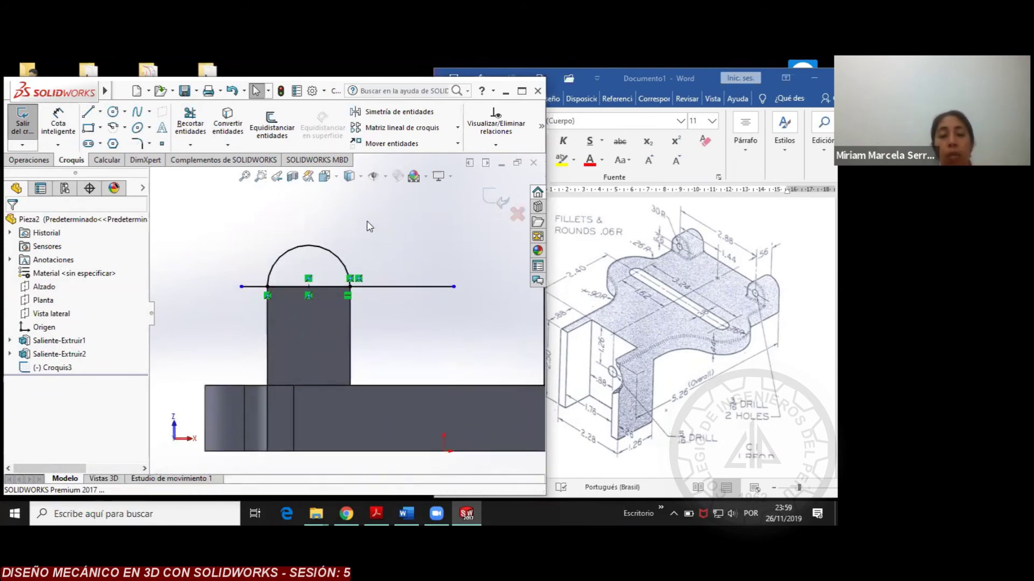
click(322, 251)
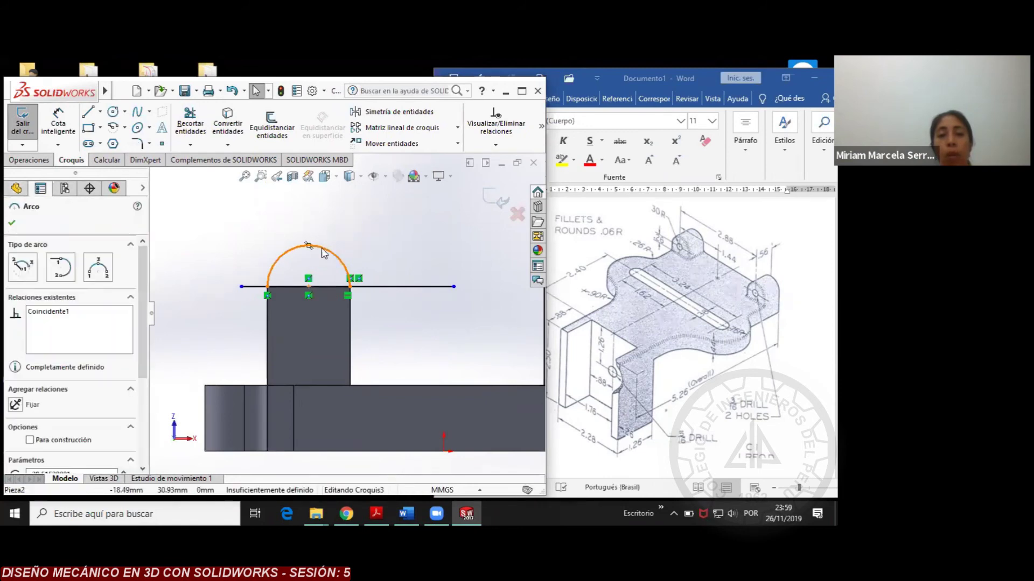
Try moving Arco1 with Mover entidades, abandon the move, then delete the arc
click(393, 143)
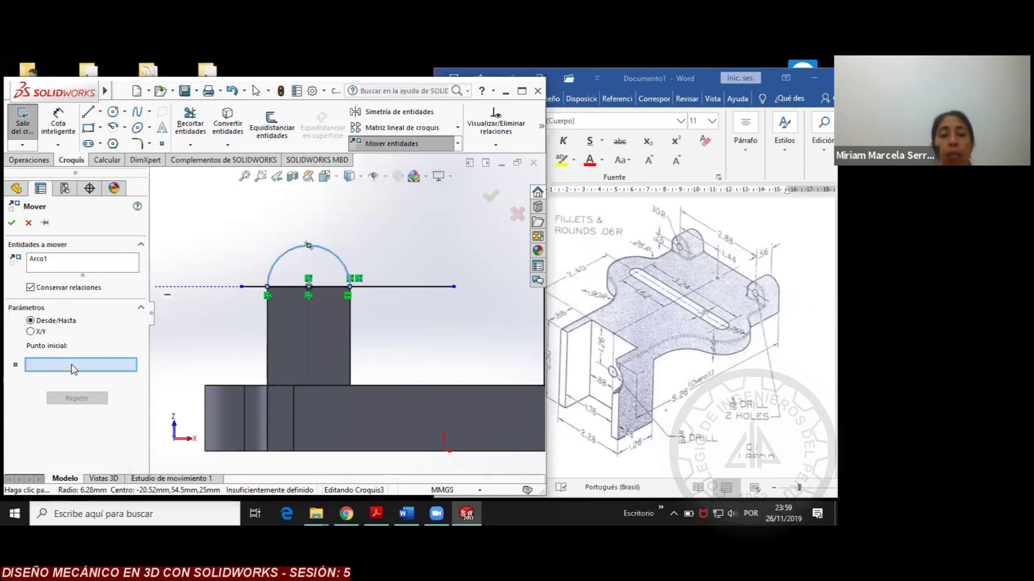
click(309, 246)
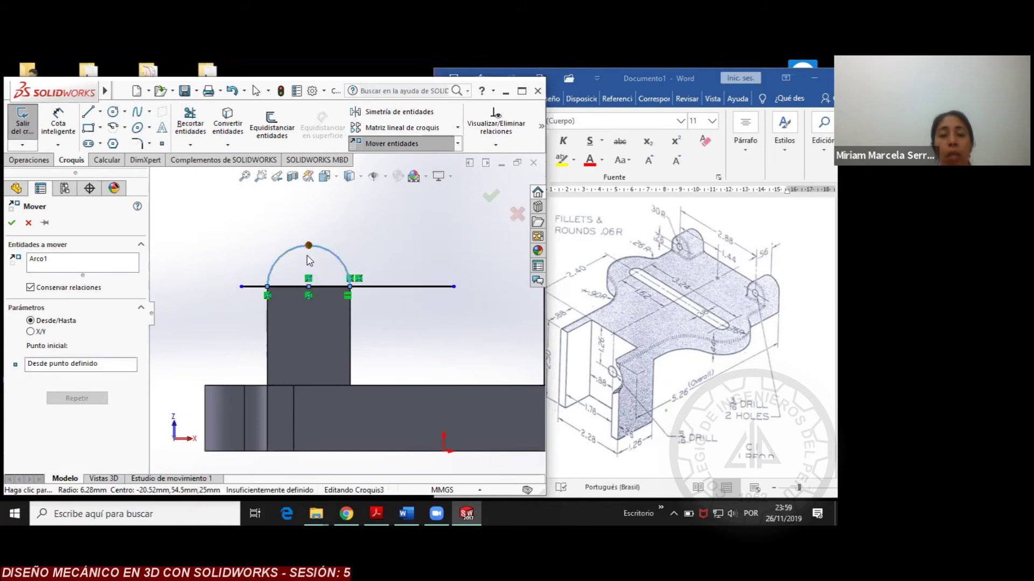
click(310, 291)
click(340, 259)
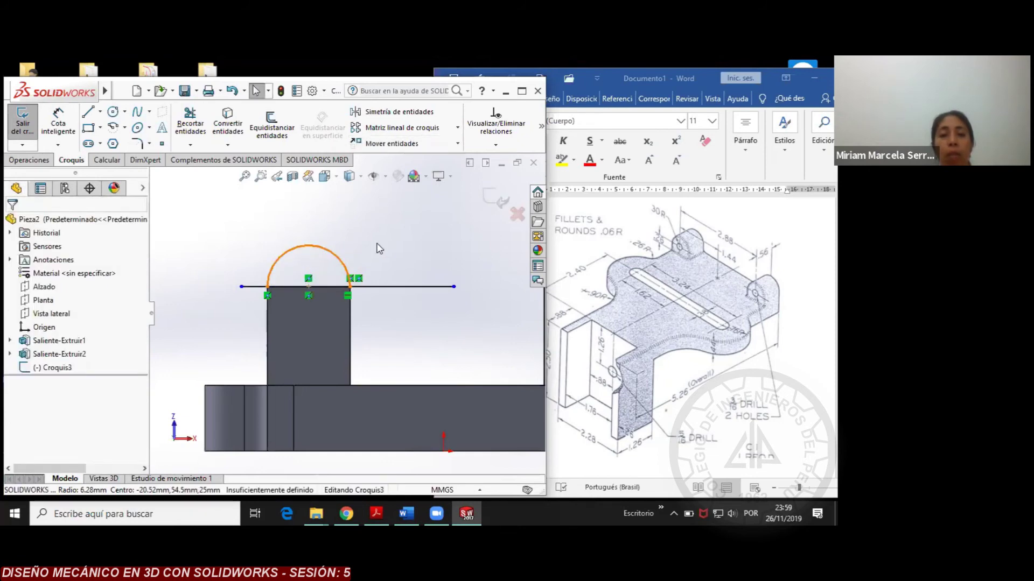
click(391, 143)
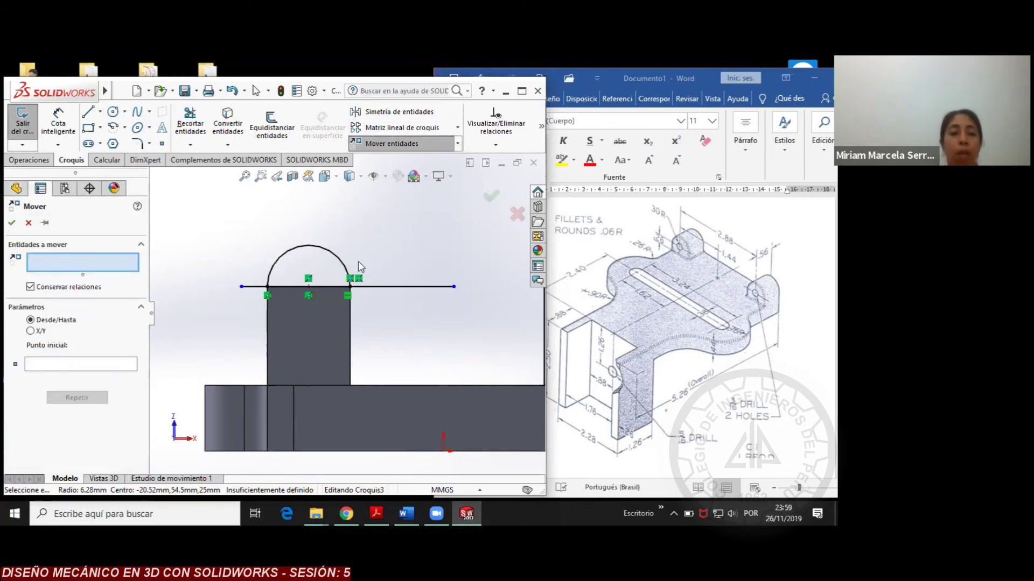
click(329, 250)
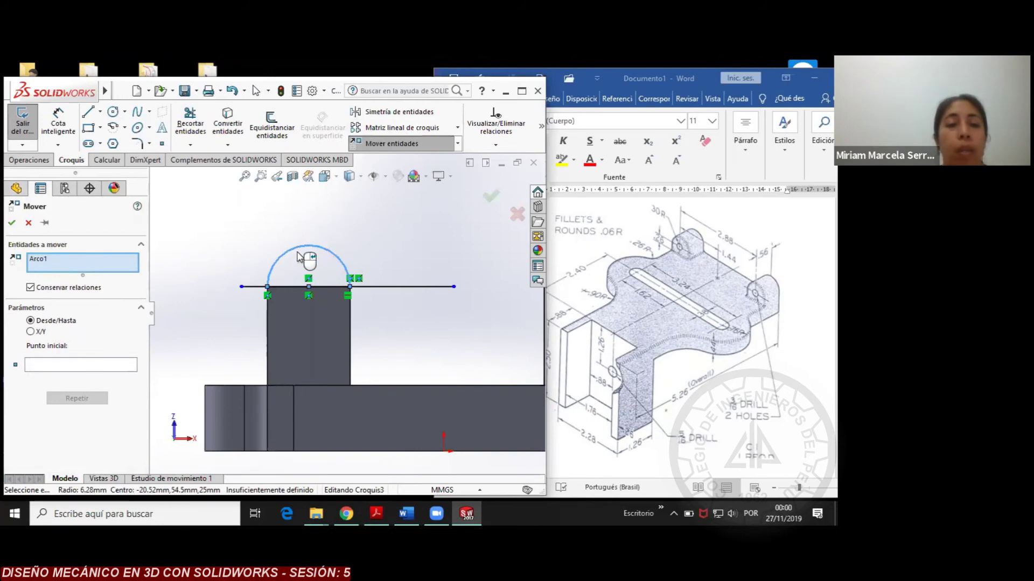
click(60, 366)
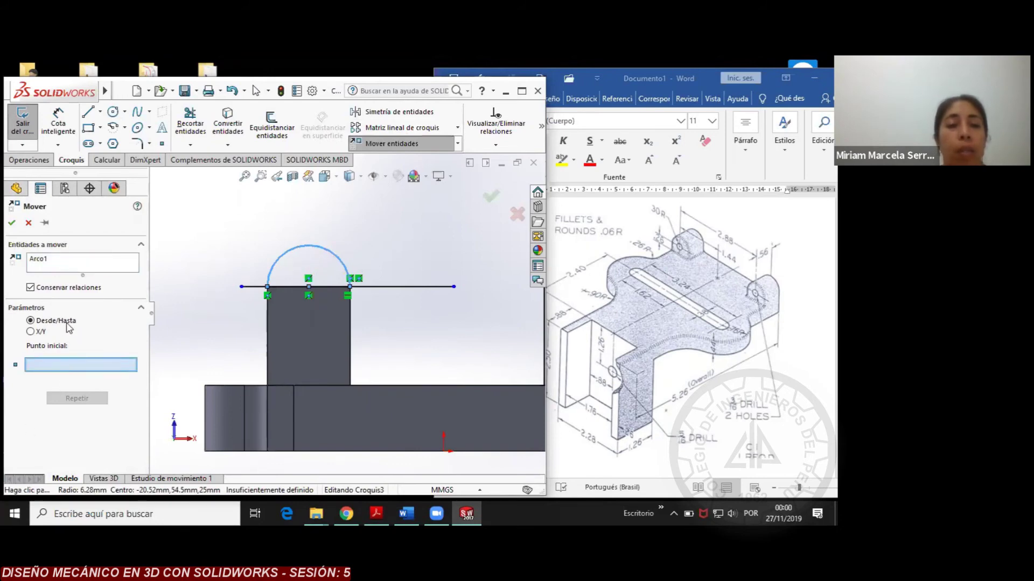
click(308, 246)
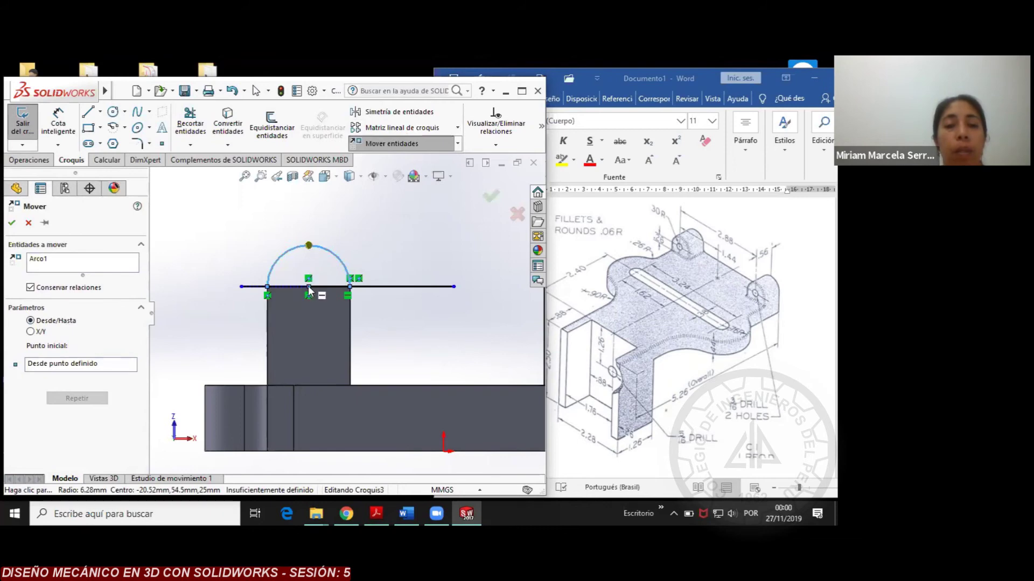
key(Escape)
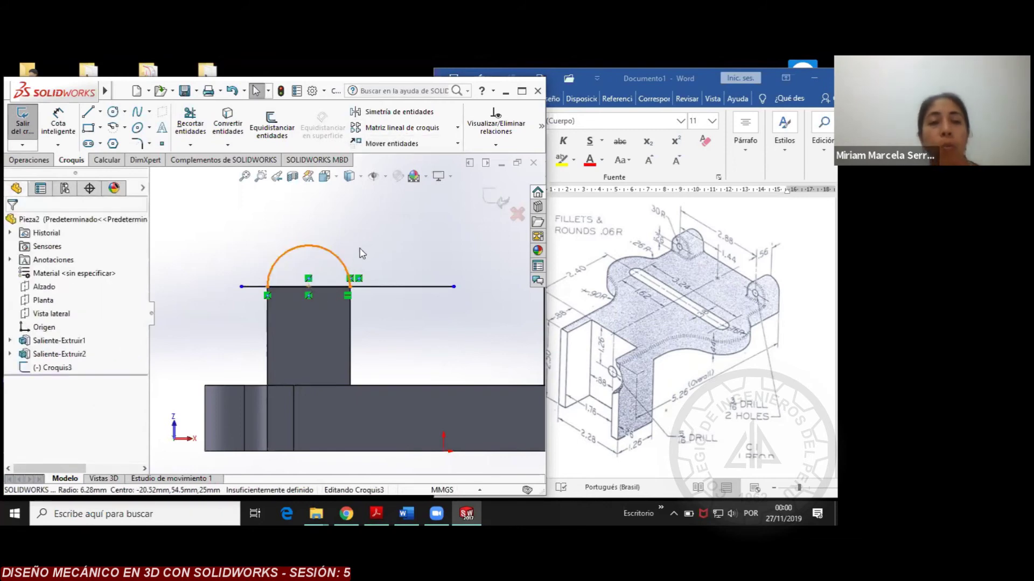
click(264, 237)
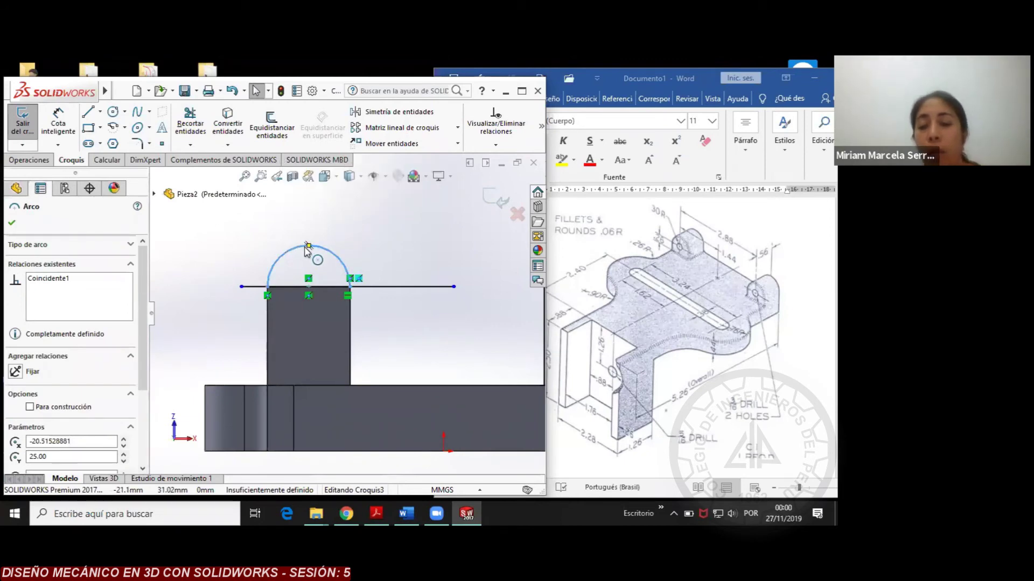
key(Delete)
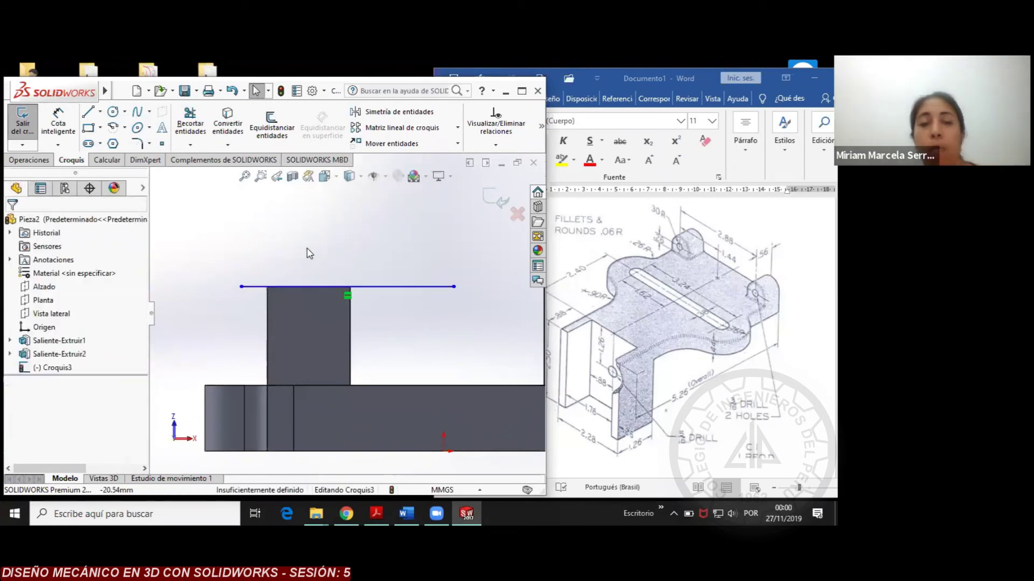
Draw a circle on the upright, then delete its misplaced centre point and the circle
click(113, 111)
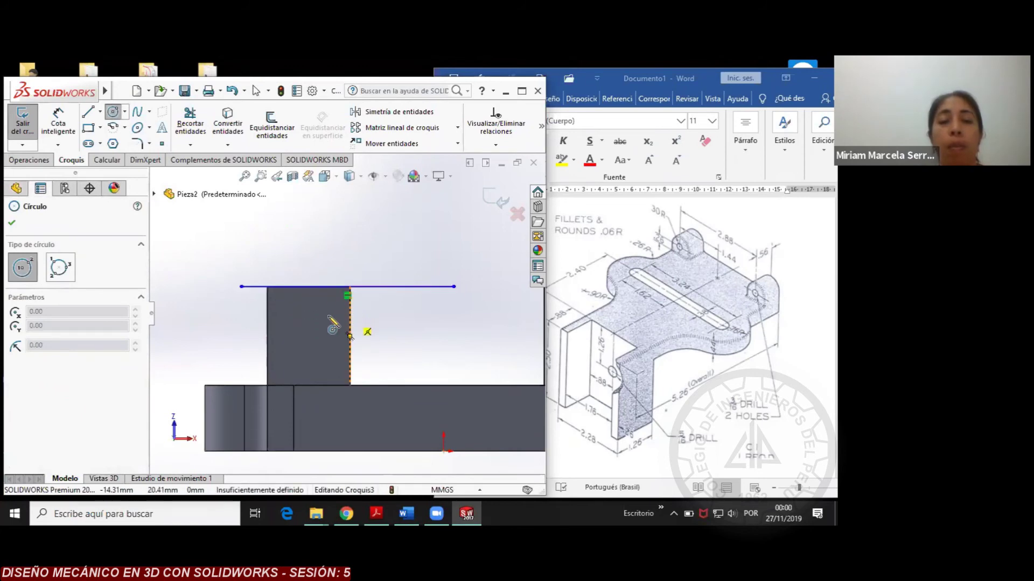
click(306, 314)
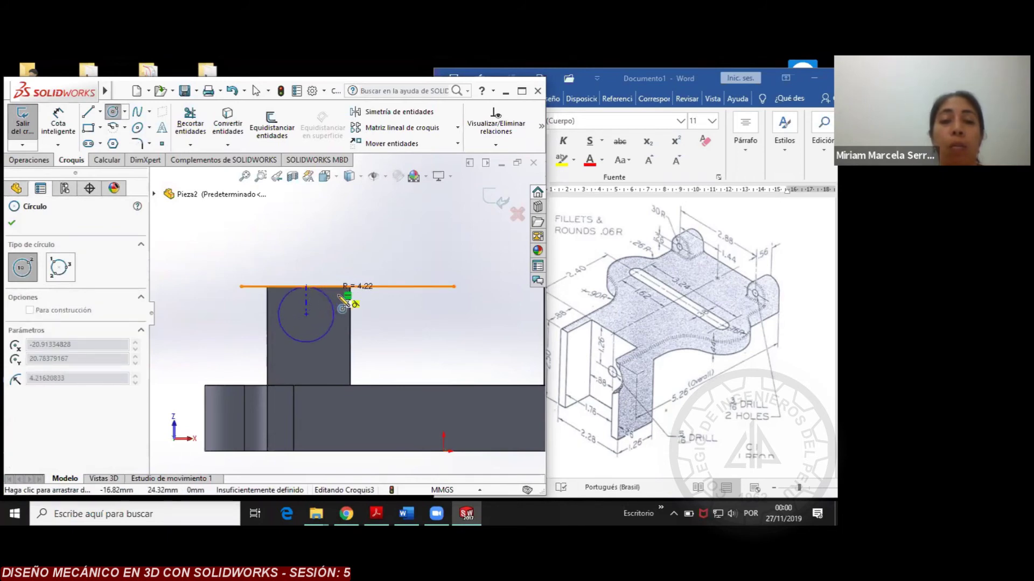
click(356, 317)
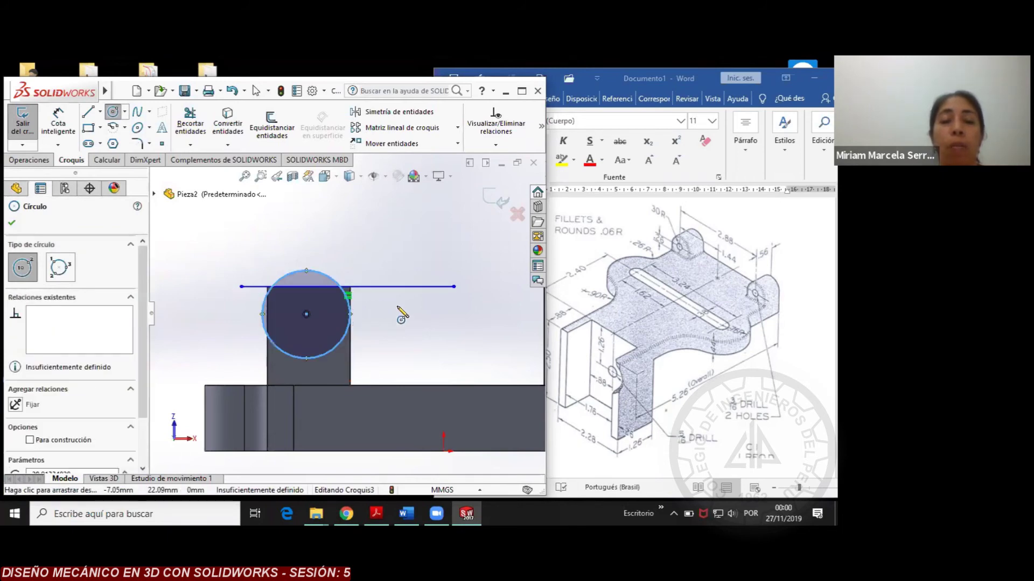
click(12, 225)
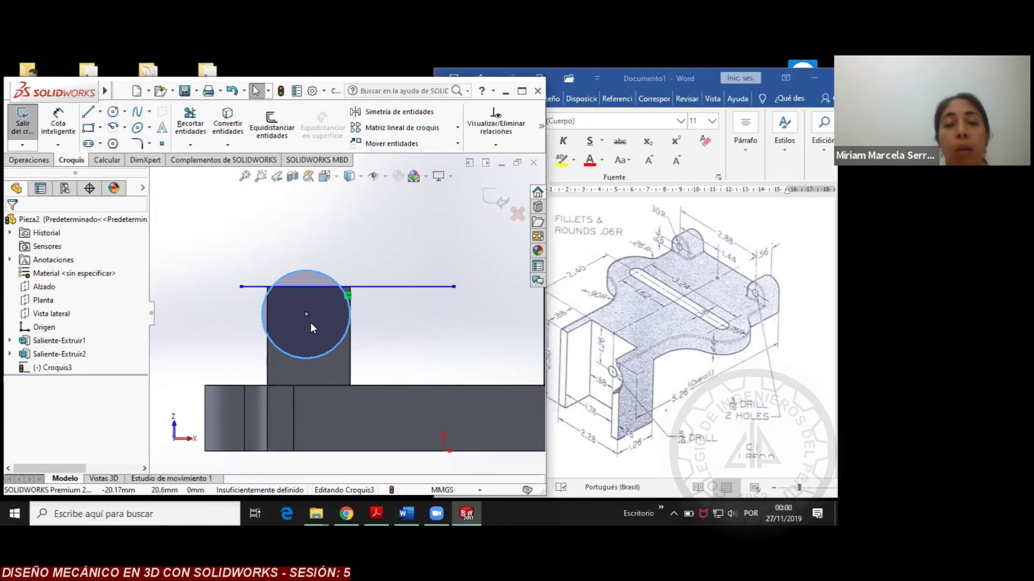
click(316, 355)
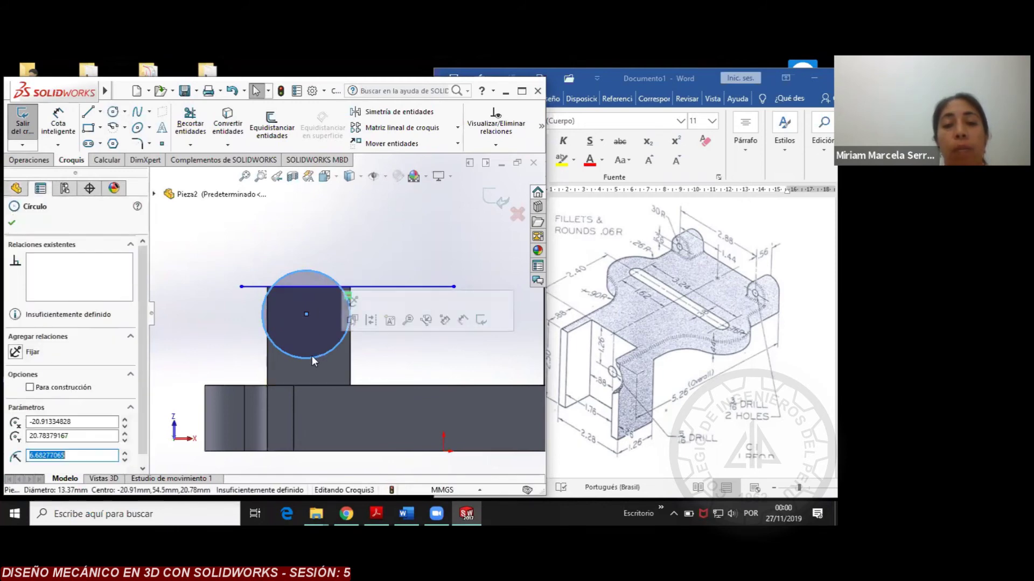
click(306, 315)
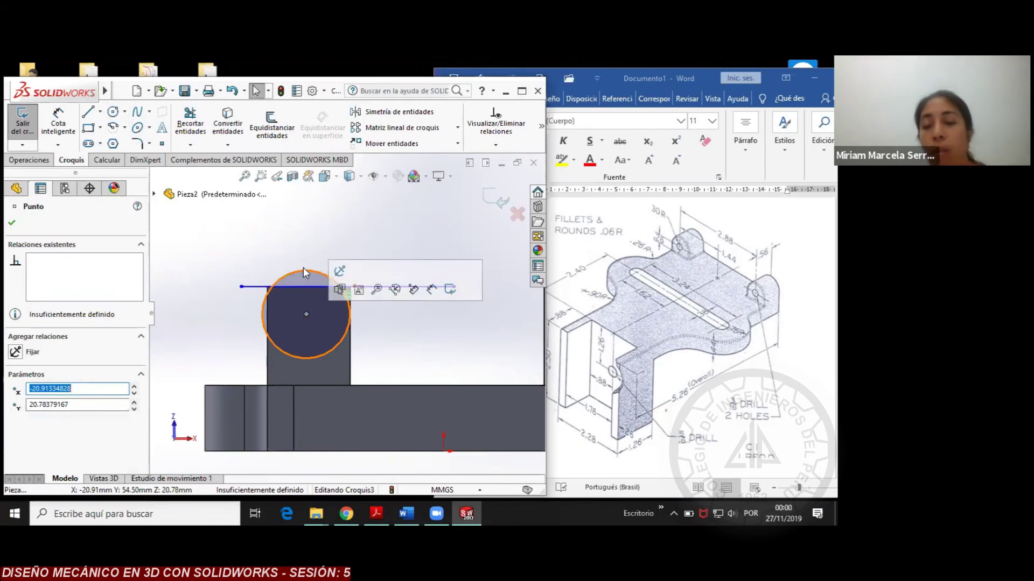
key(Delete)
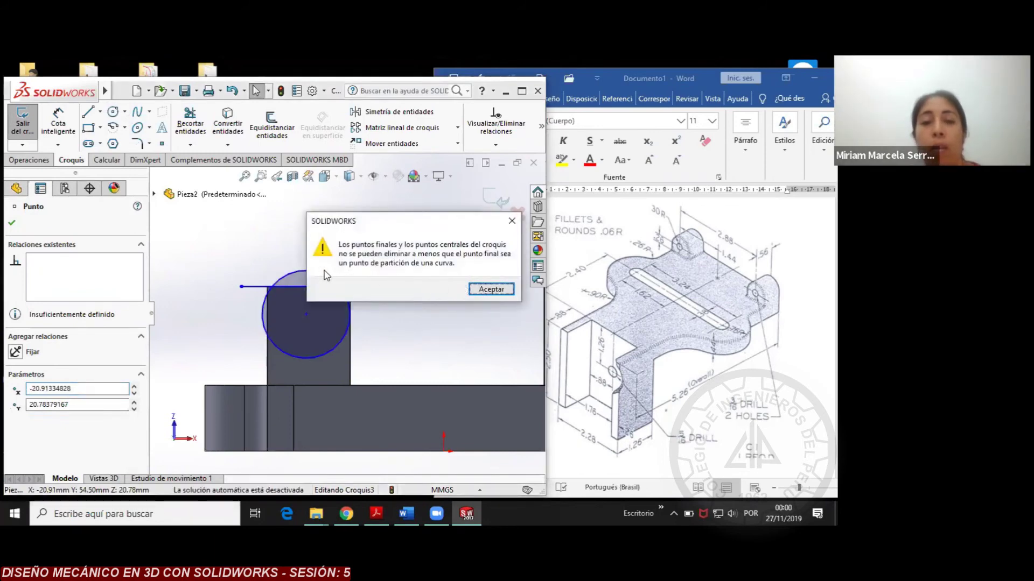
click(481, 289)
click(337, 284)
key(Delete)
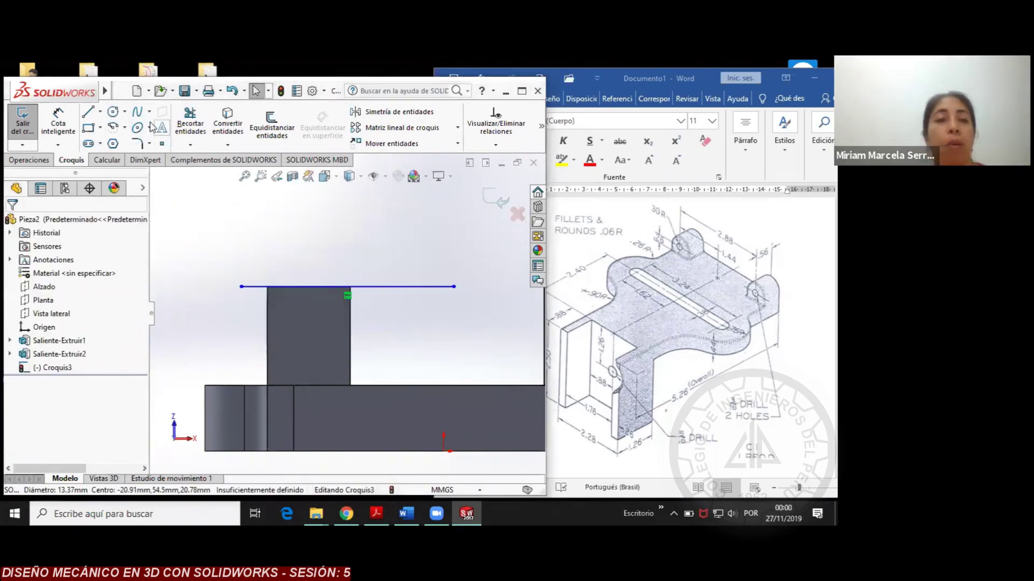
Draw a new circle centred in the upright, tangent to the top line
click(114, 111)
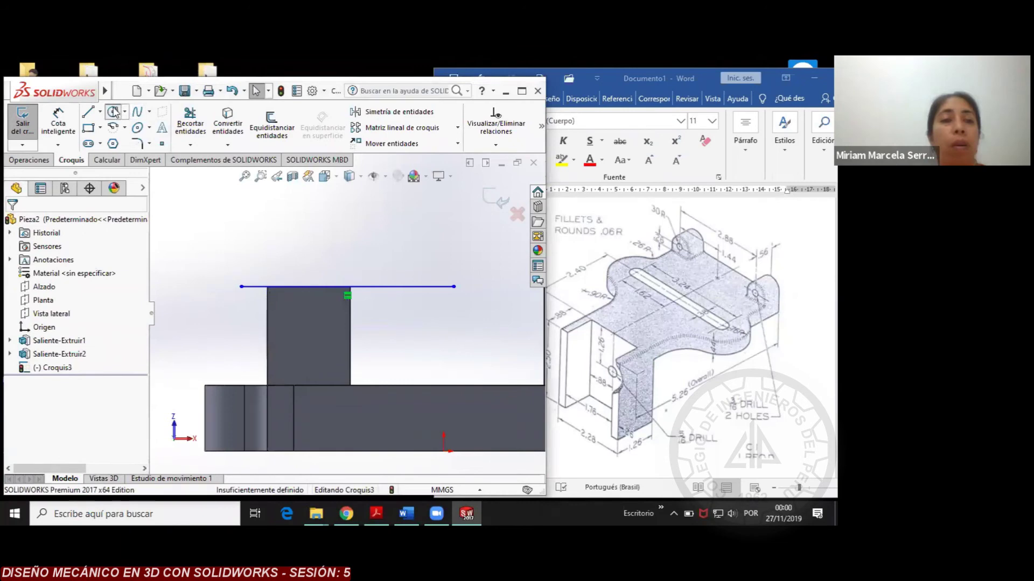
click(307, 318)
click(319, 285)
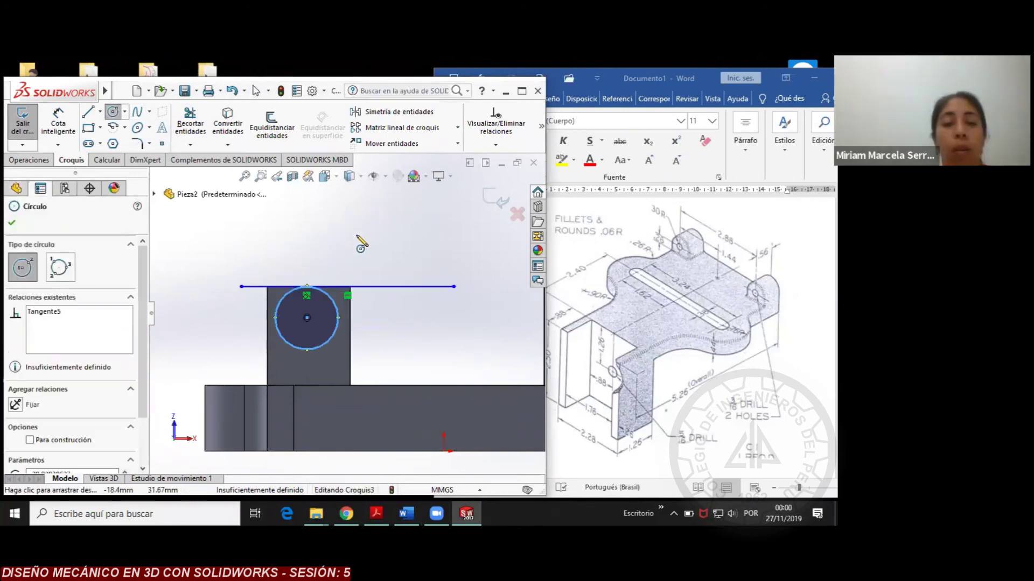
key(Escape)
Sketch lines outlining the upright from the circle's sides down to its base
key(l)
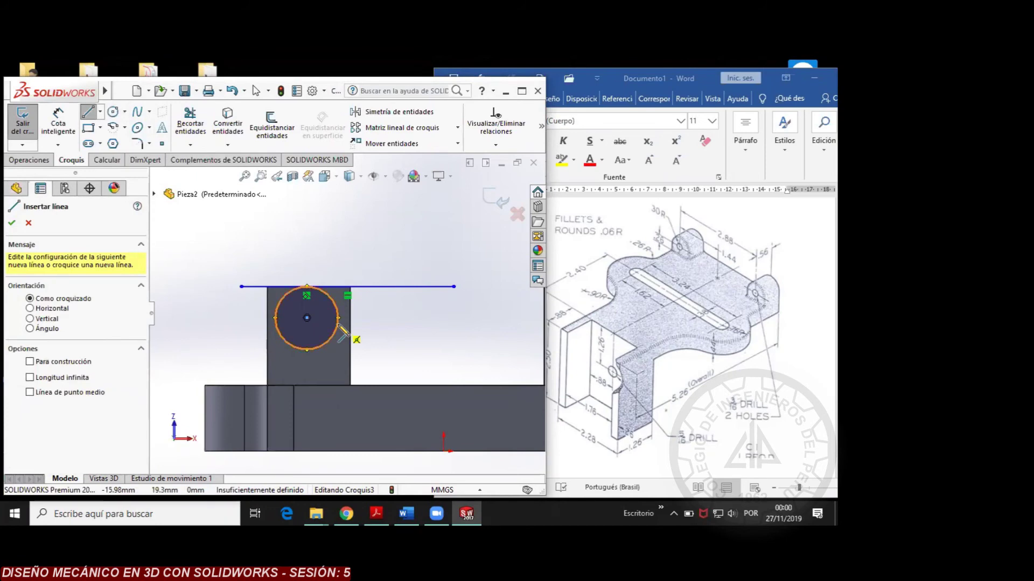
click(340, 318)
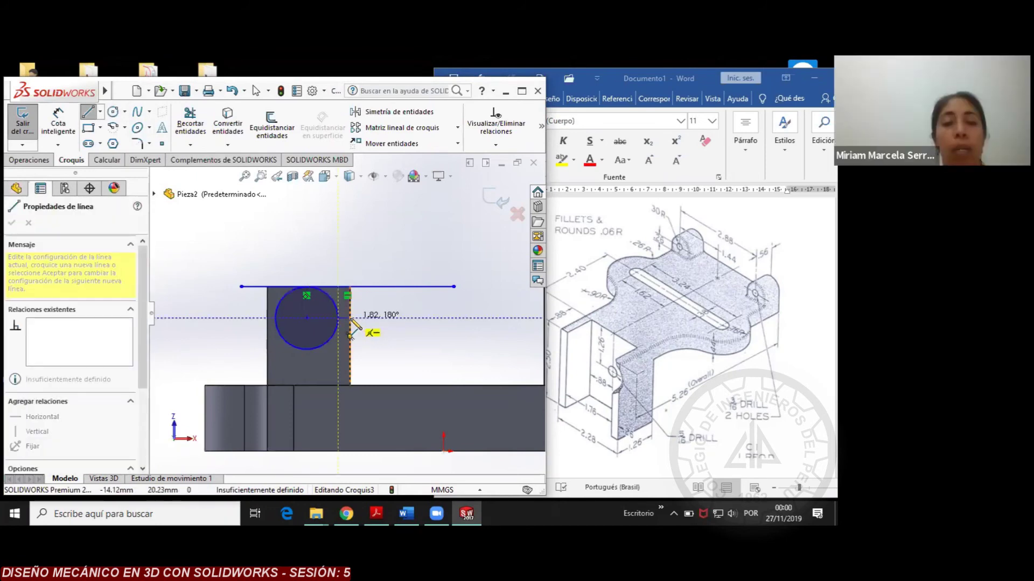
click(345, 318)
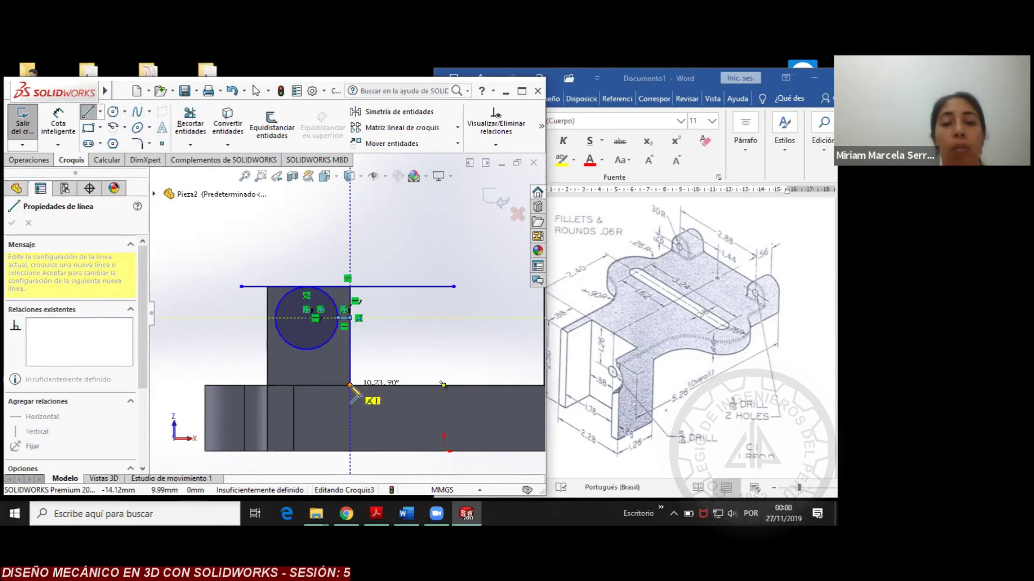
click(349, 385)
click(267, 386)
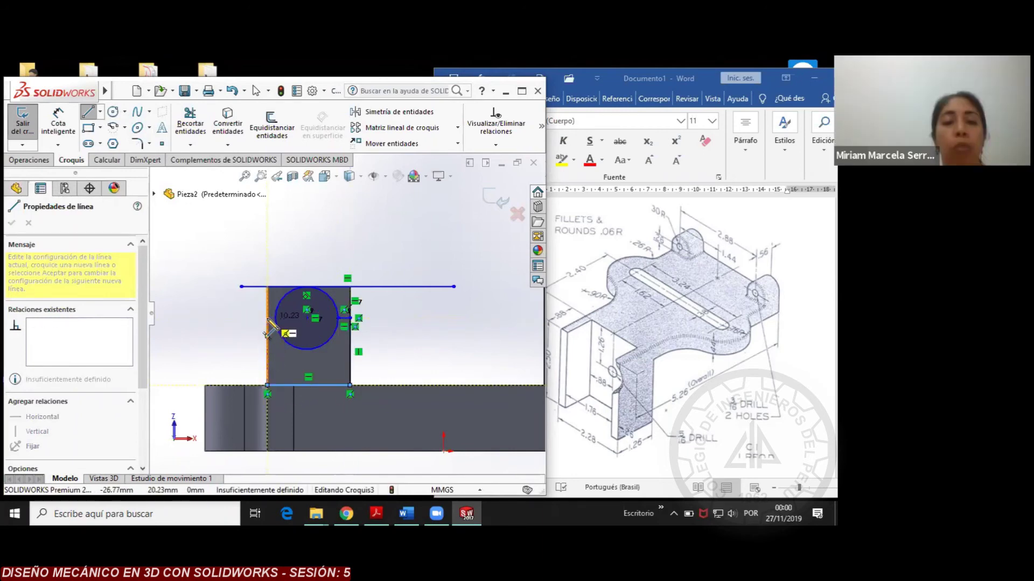
click(267, 318)
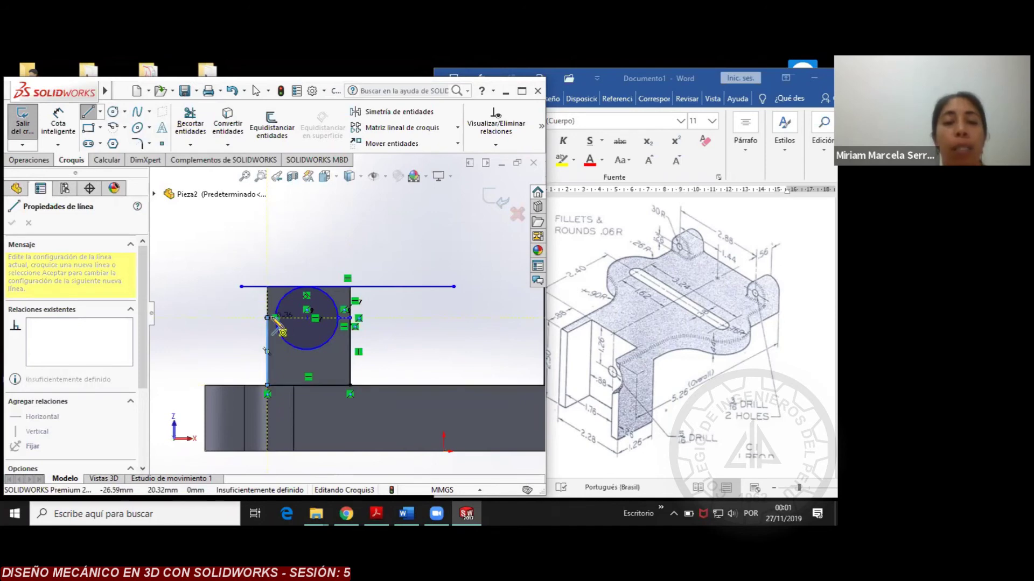
click(275, 318)
right_click(307, 248)
click(325, 254)
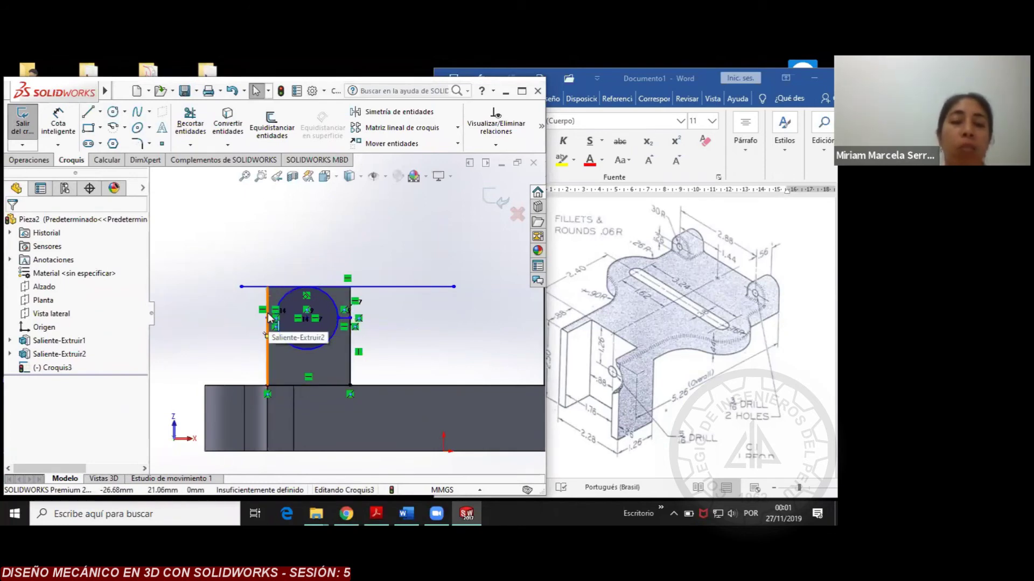
Give the circle a Ø9.55 diameter dimension, dismissing the invalid-value error from a cleared edit
click(58, 123)
click(321, 291)
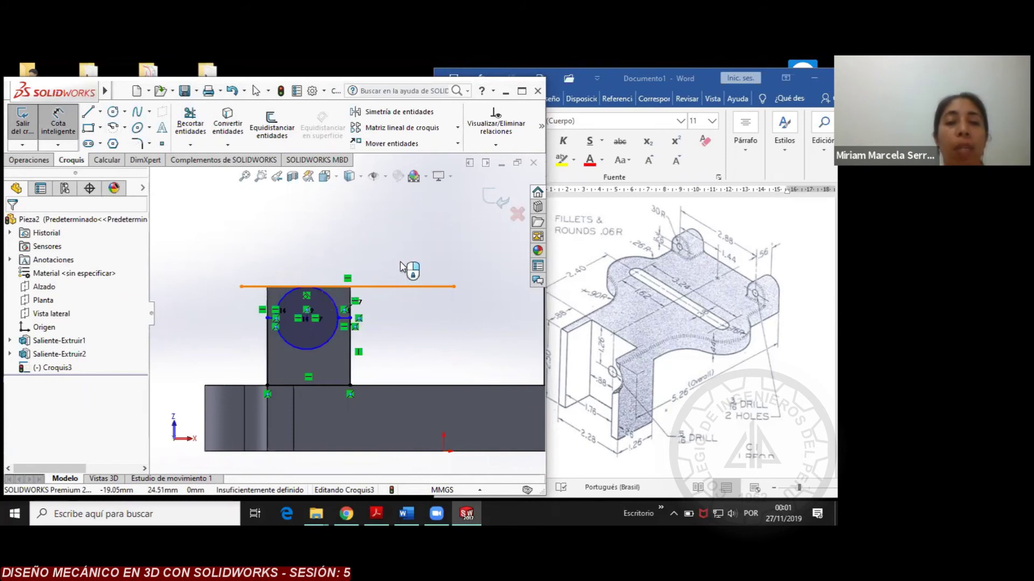
click(401, 266)
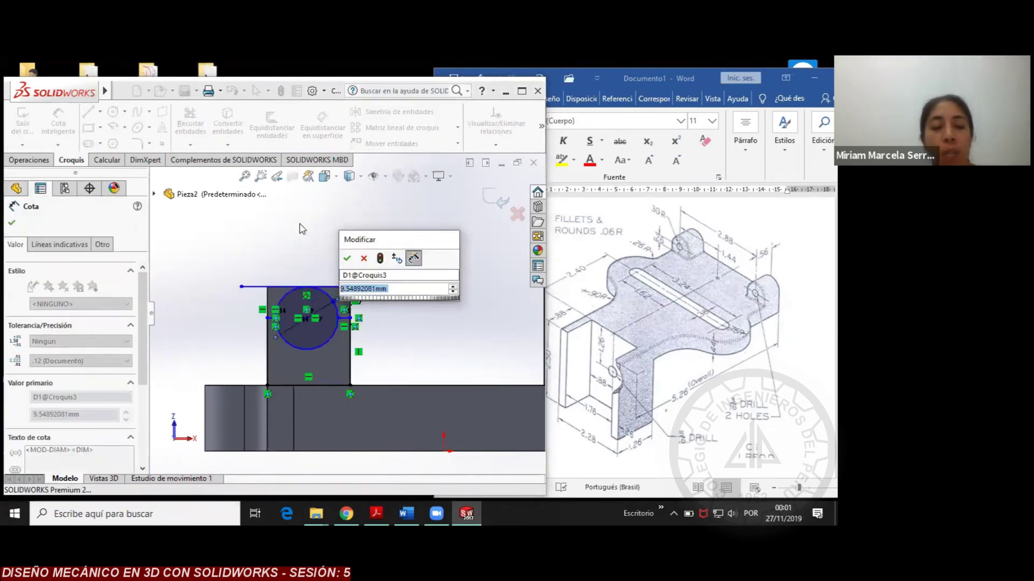
key(Return)
key(Escape)
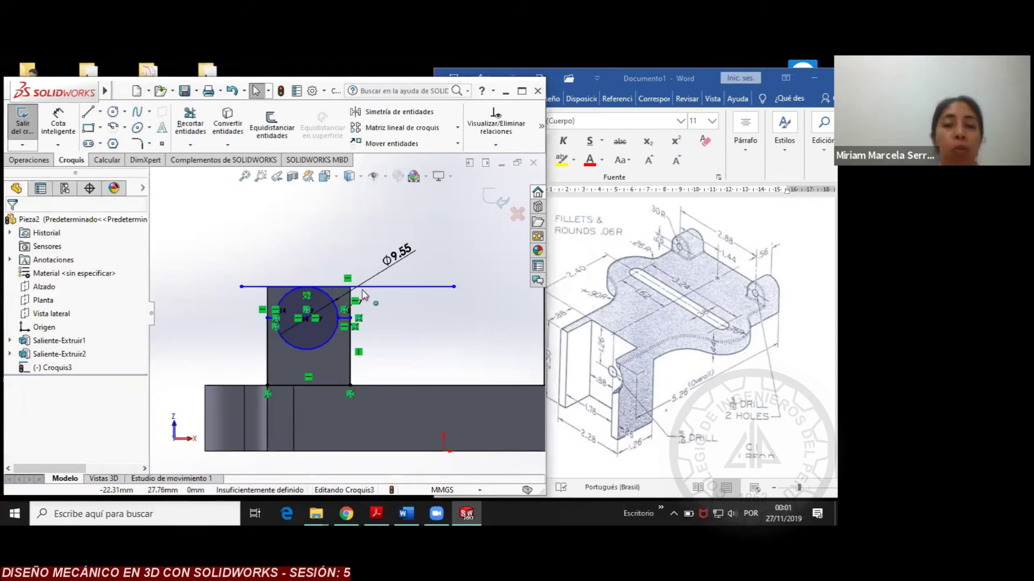
double_click(409, 255)
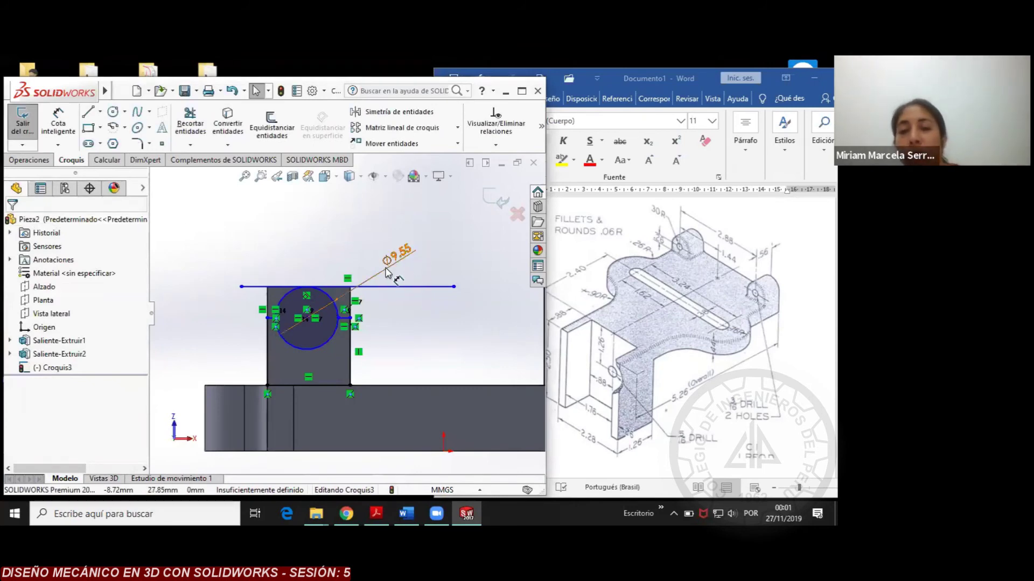
key(Delete)
key(Return)
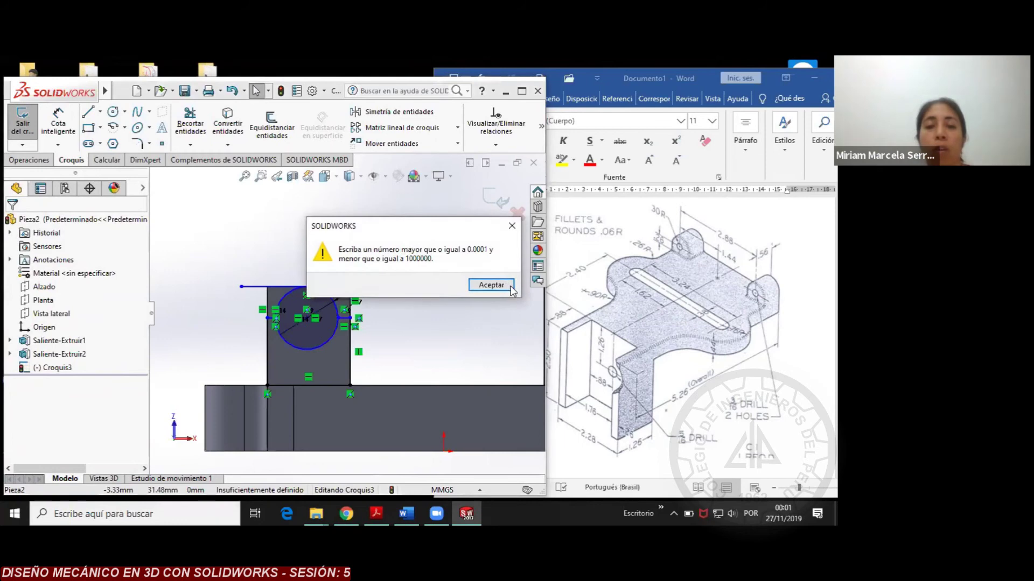
click(492, 287)
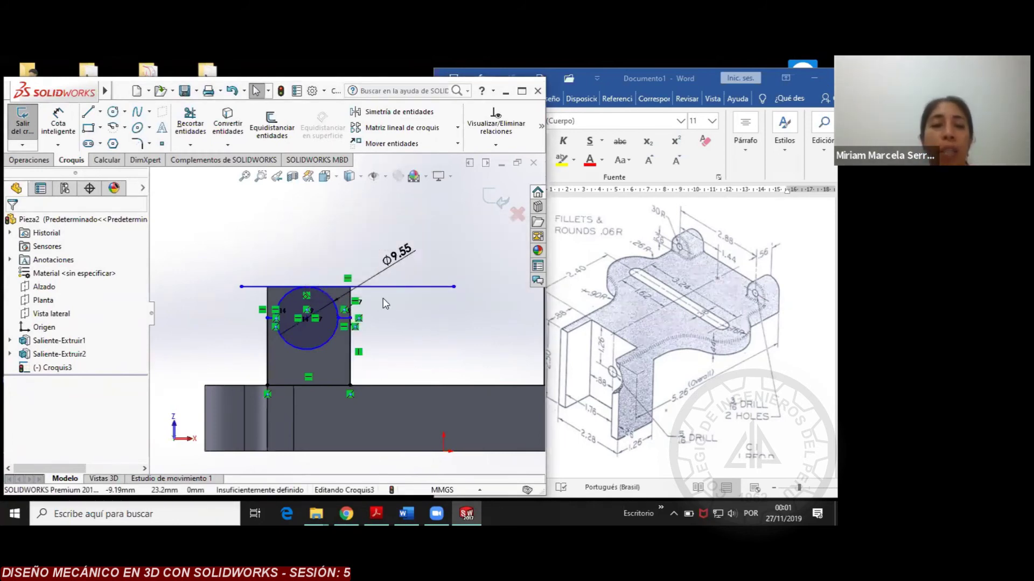
click(34, 161)
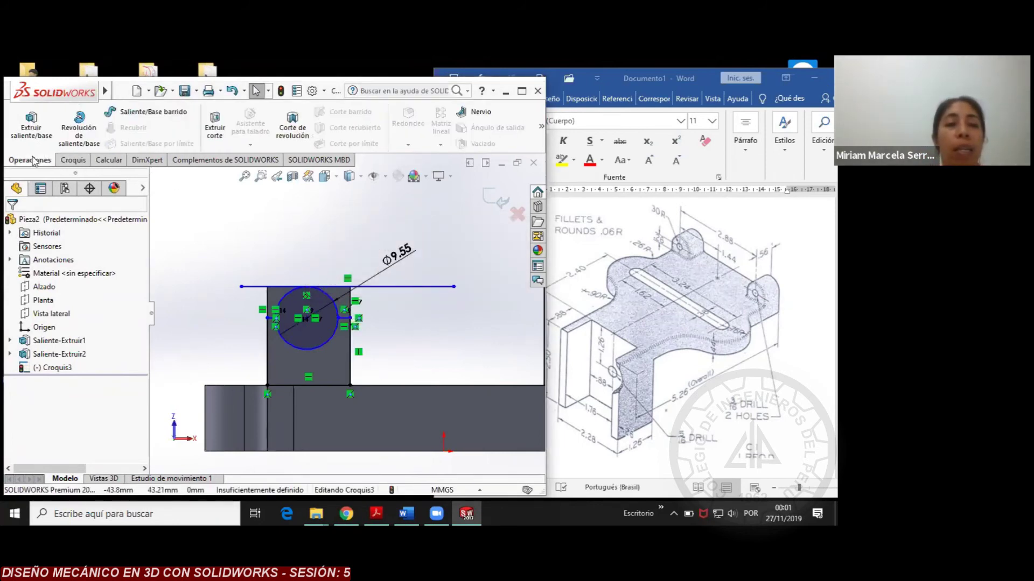
Extruded-cut both corner regions beside the circle, rounding the upright's top into Cortar-Extruir1
click(216, 127)
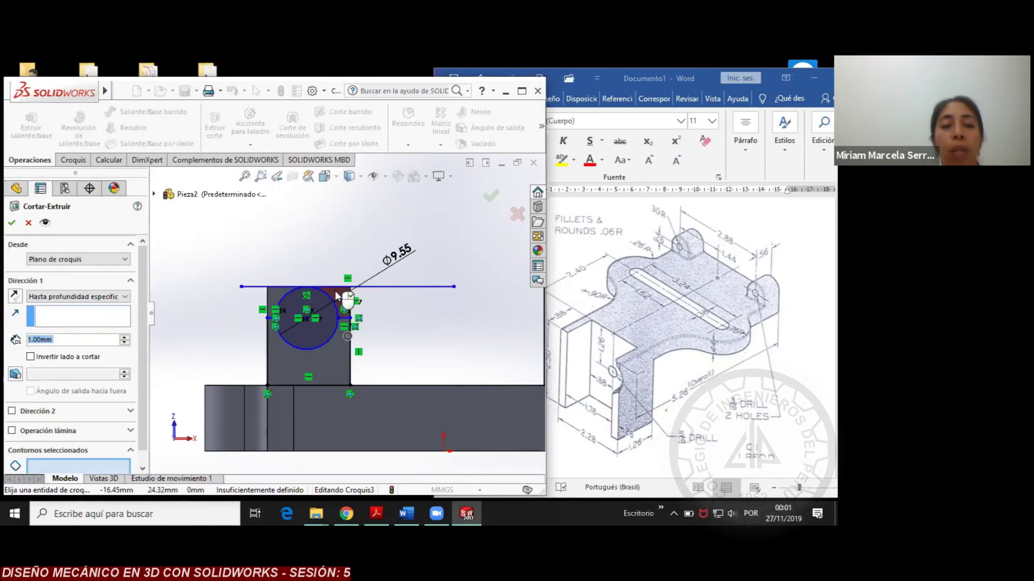
click(336, 294)
click(274, 295)
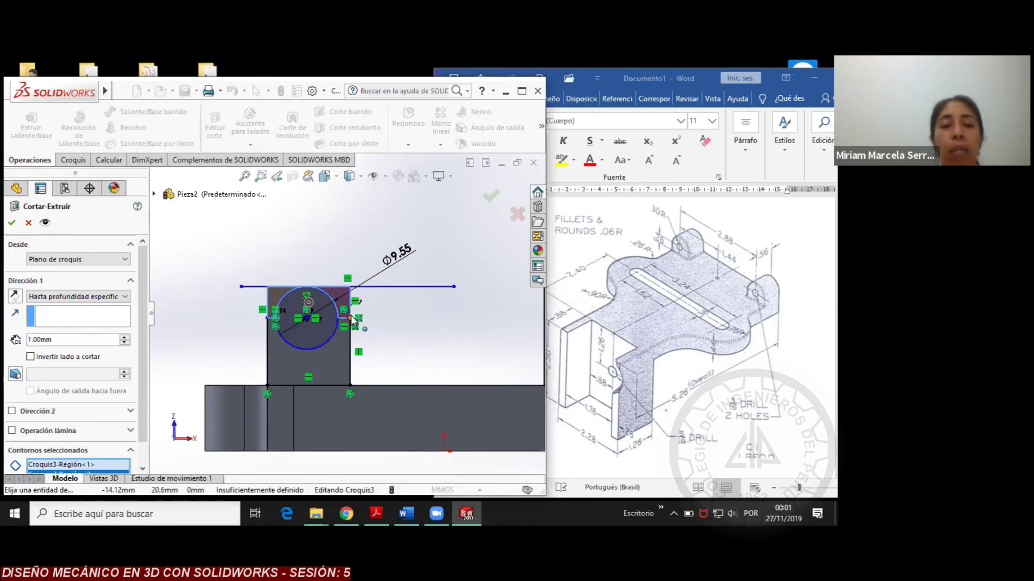
click(13, 222)
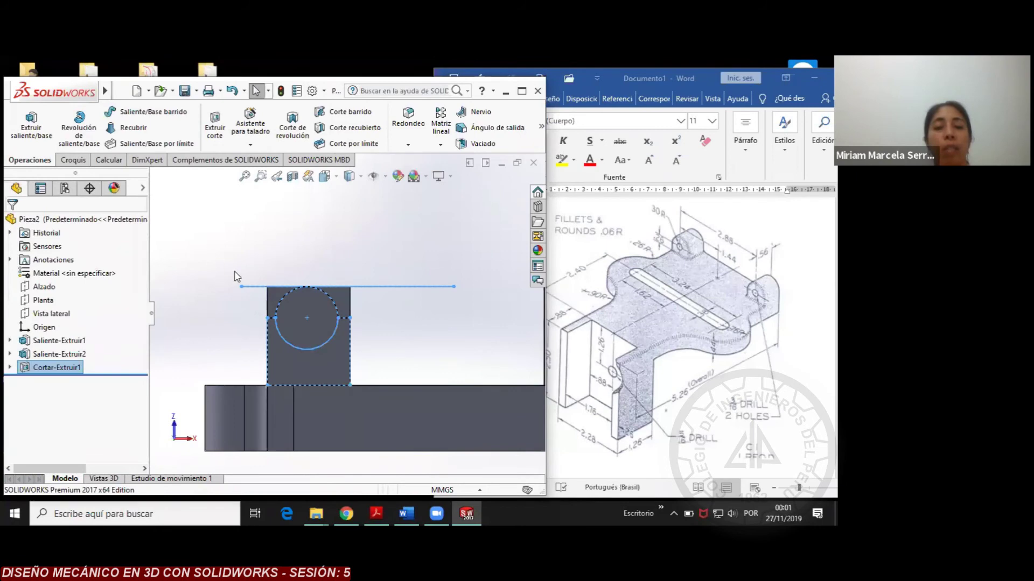
click(276, 291)
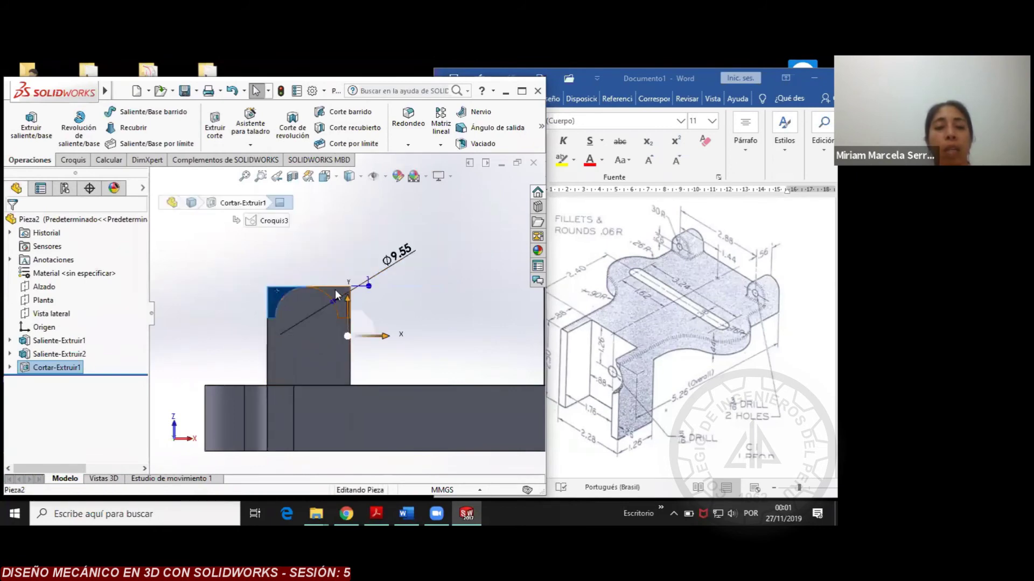
click(253, 259)
key(Left)
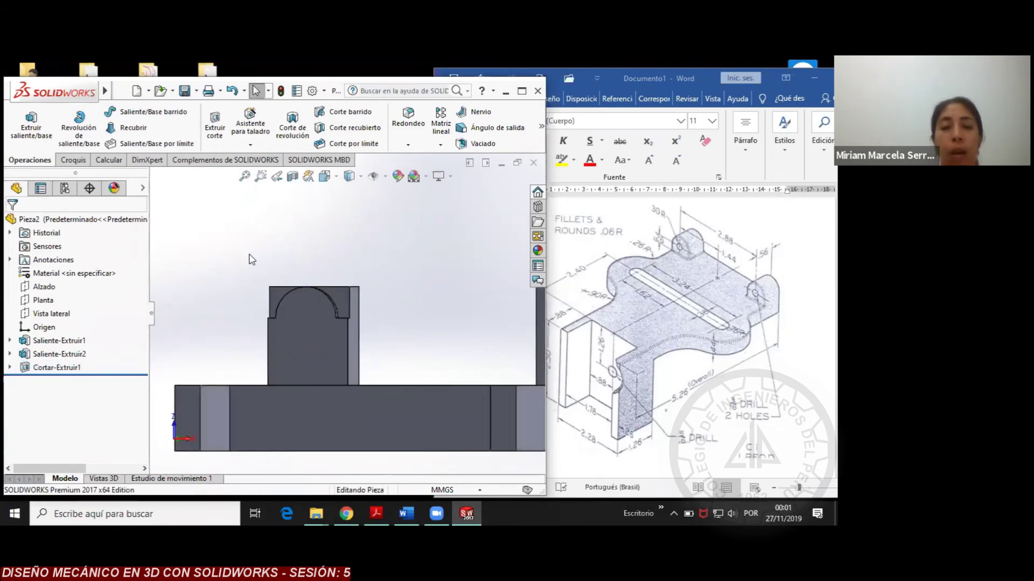
key(Left)
key(Left)
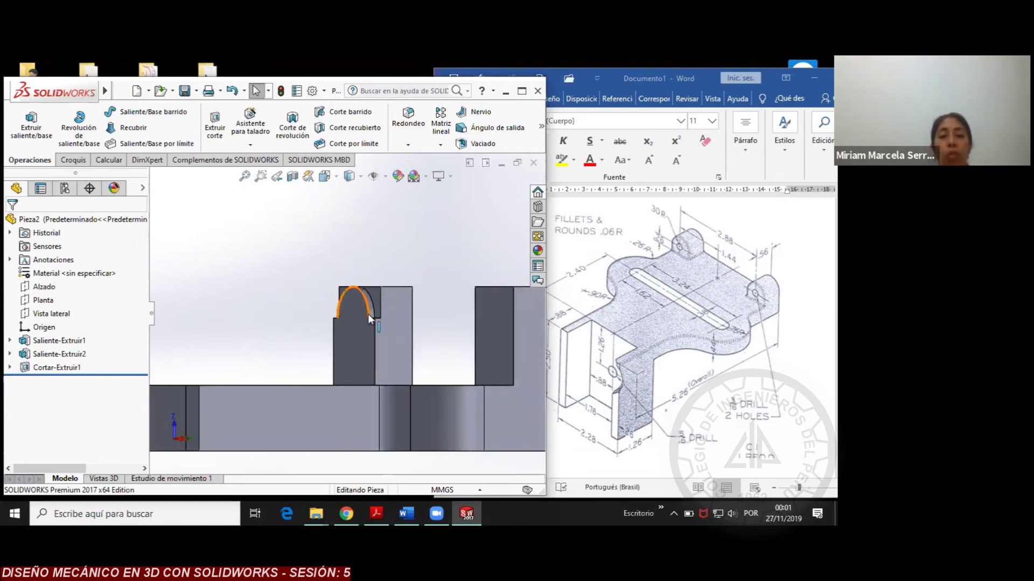
click(9, 368)
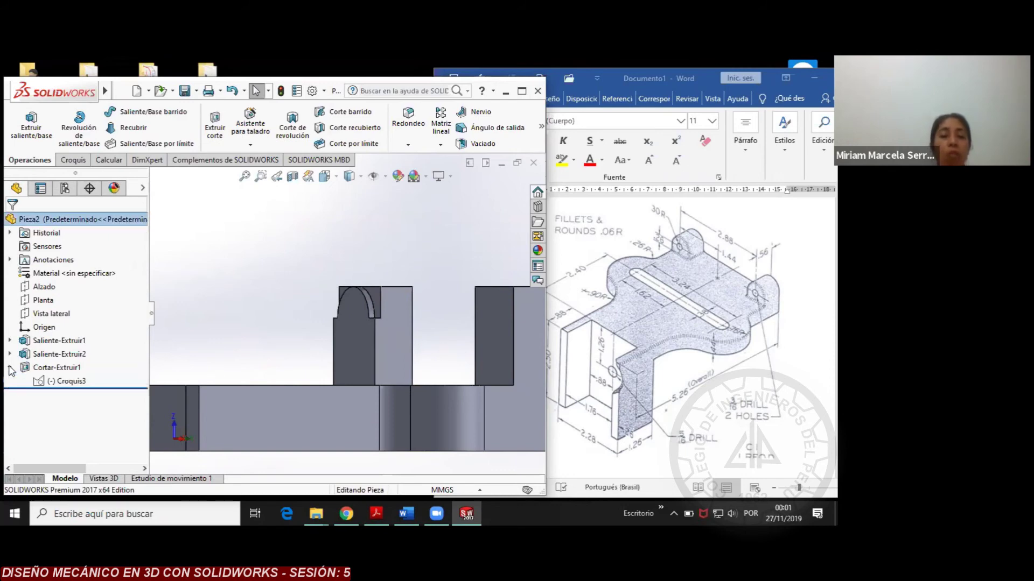
right_click(41, 369)
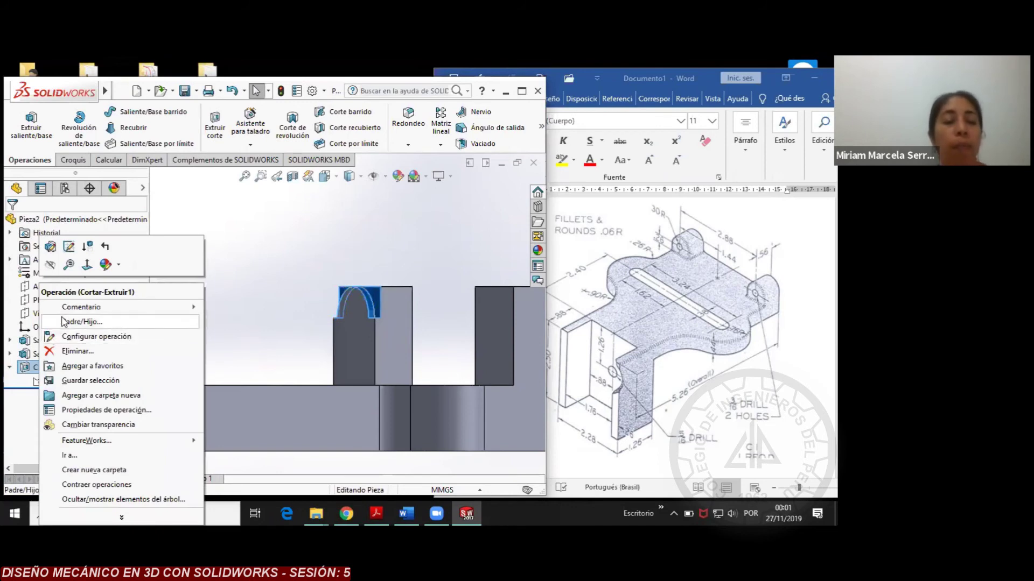
click(50, 247)
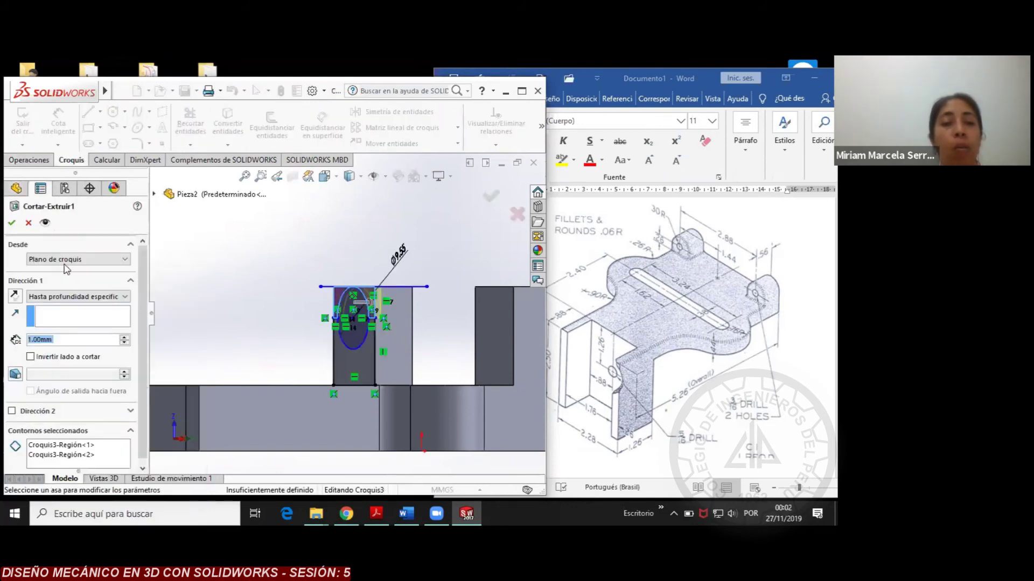
click(75, 297)
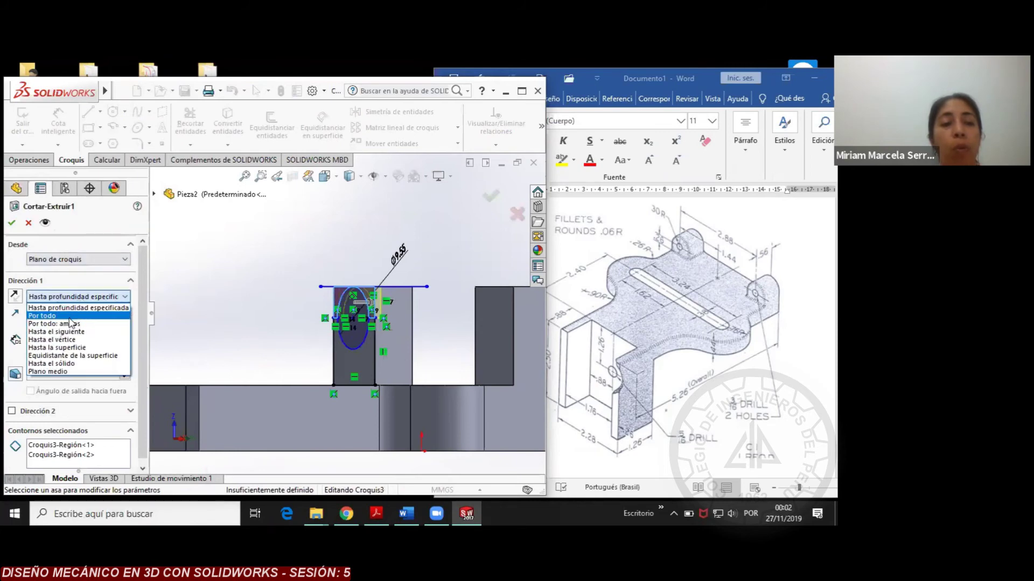
click(69, 317)
click(12, 225)
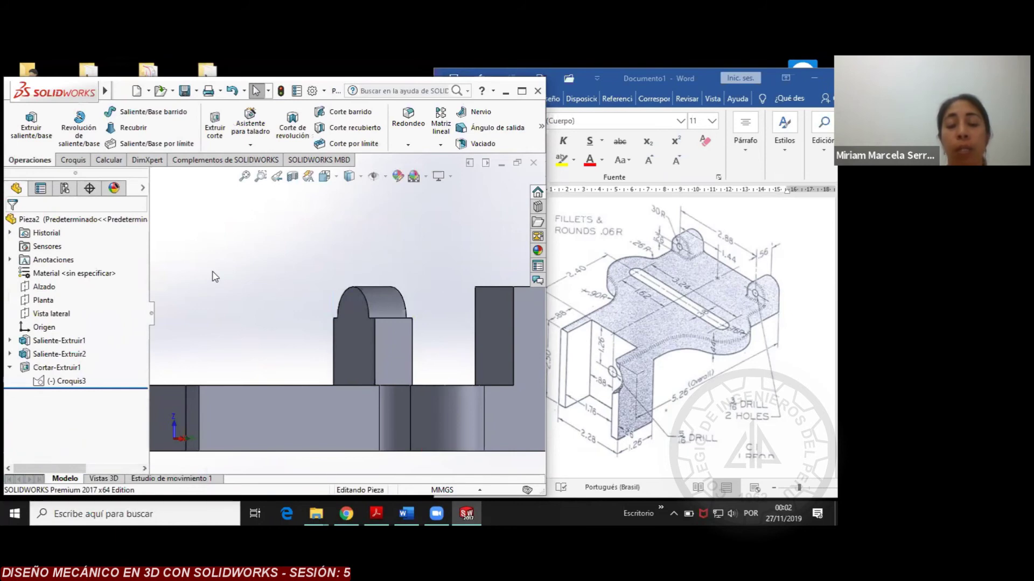
key(Left)
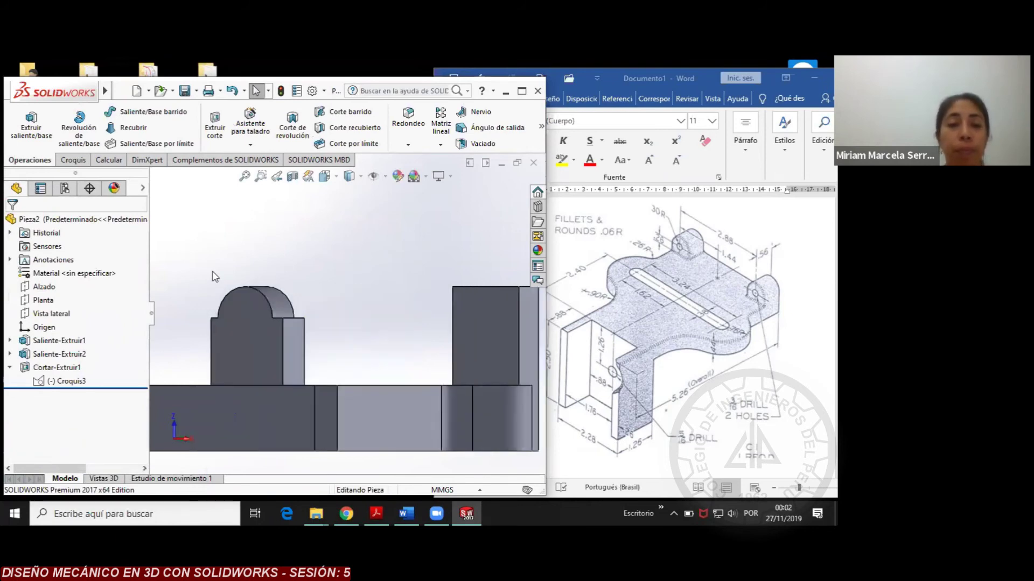
key(Left)
key(Right)
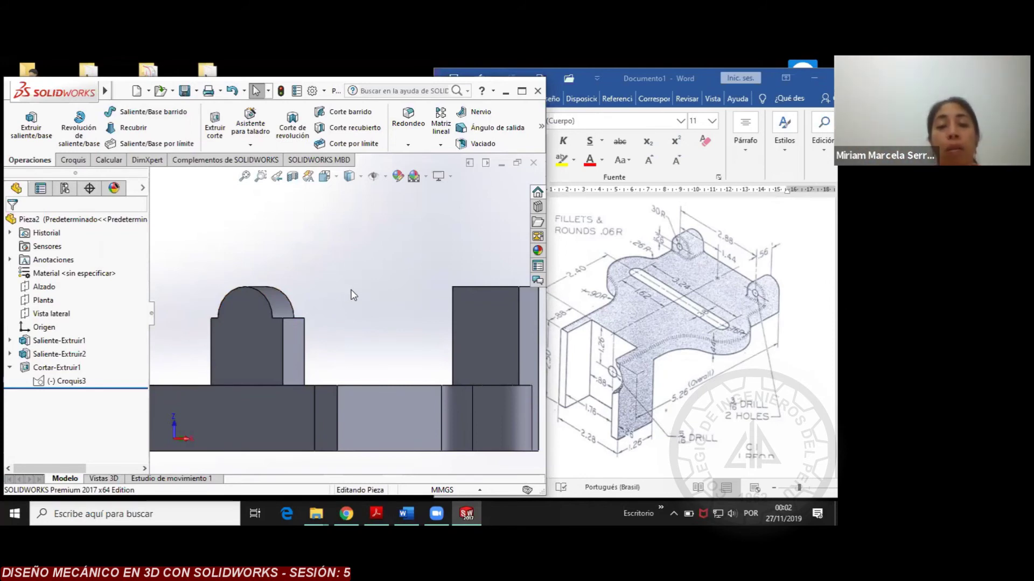
scroll(377, 285, up, 3)
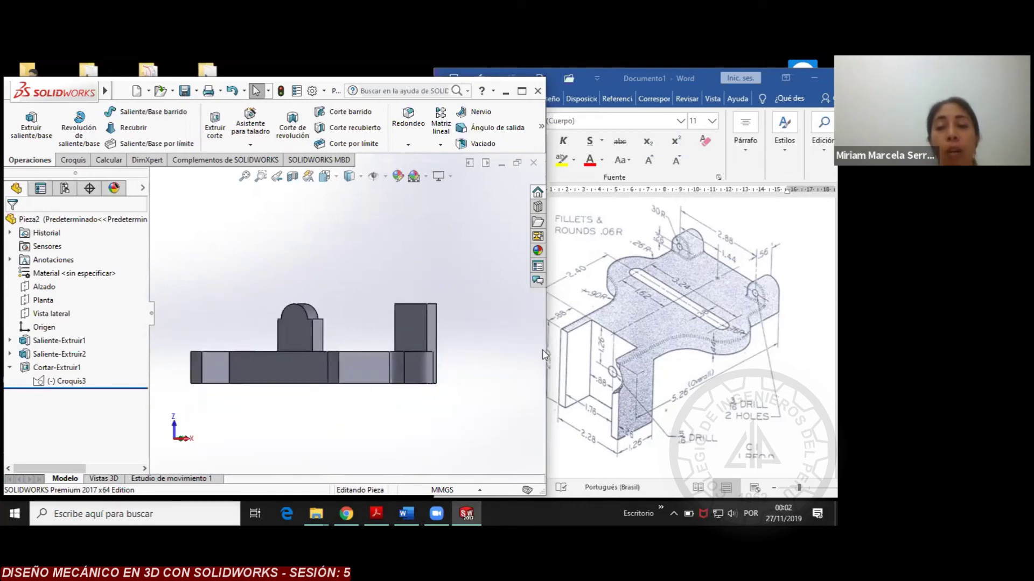
Rotate the part from isometric to view its underside and select the plate's bottom face
key(ctrl+7)
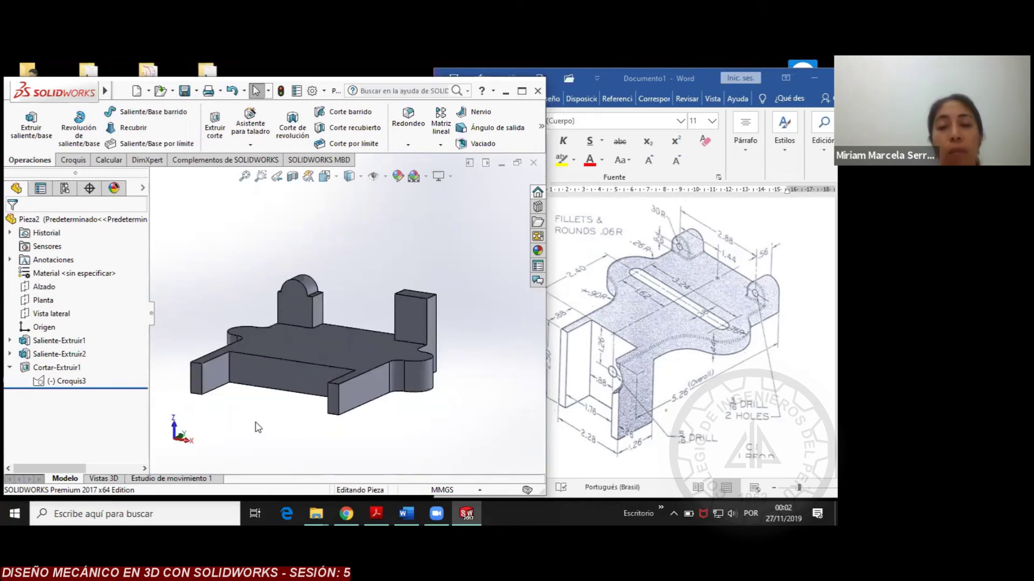
key(Left)
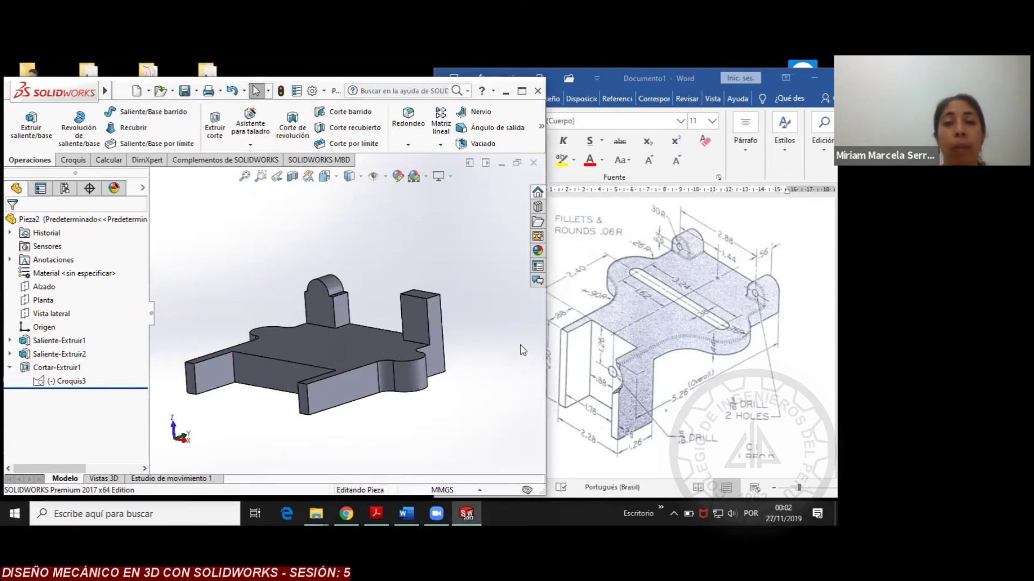
key(Up)
key(Up)
key(Up)
key(Up)
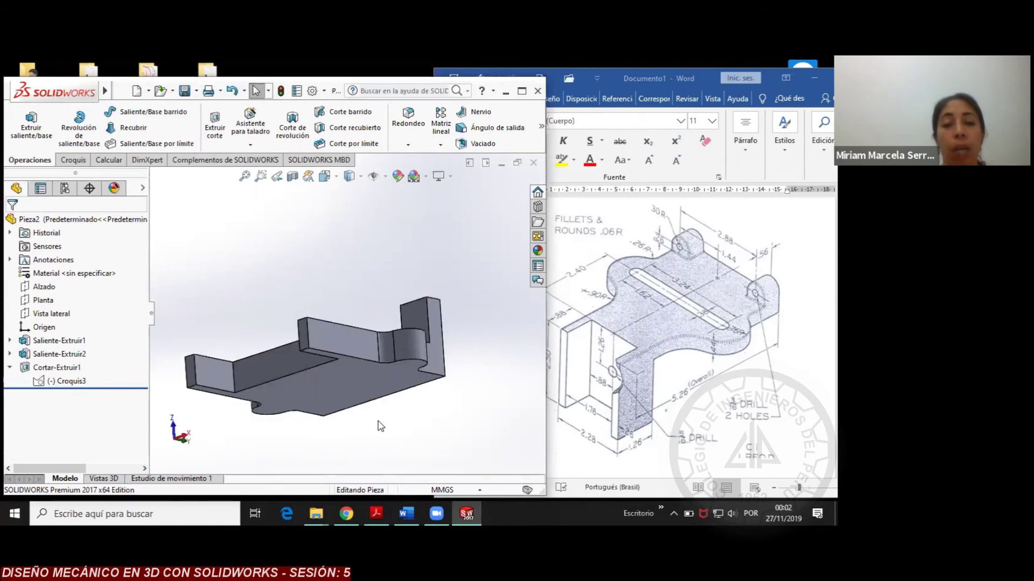
key(Up)
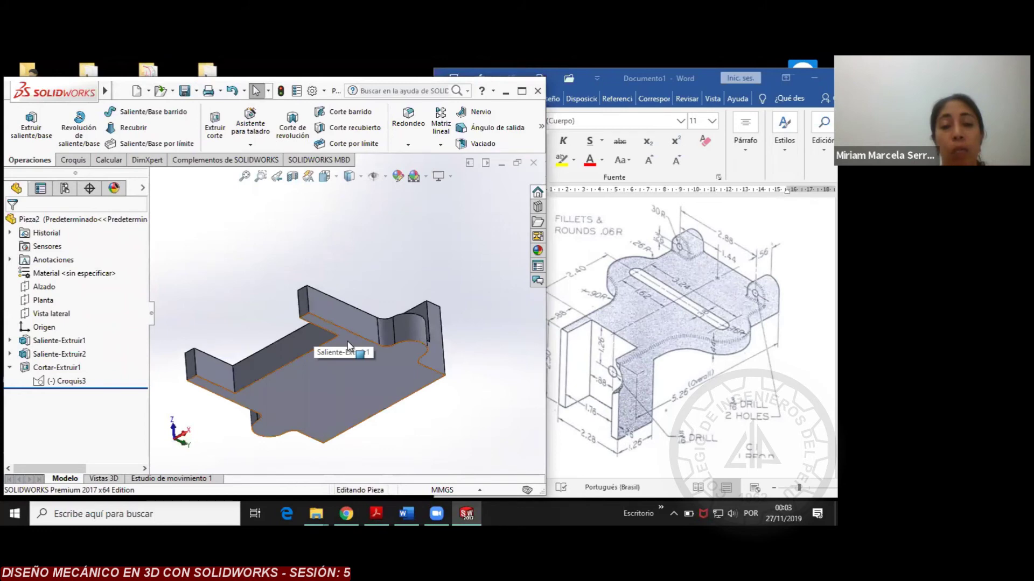
click(326, 386)
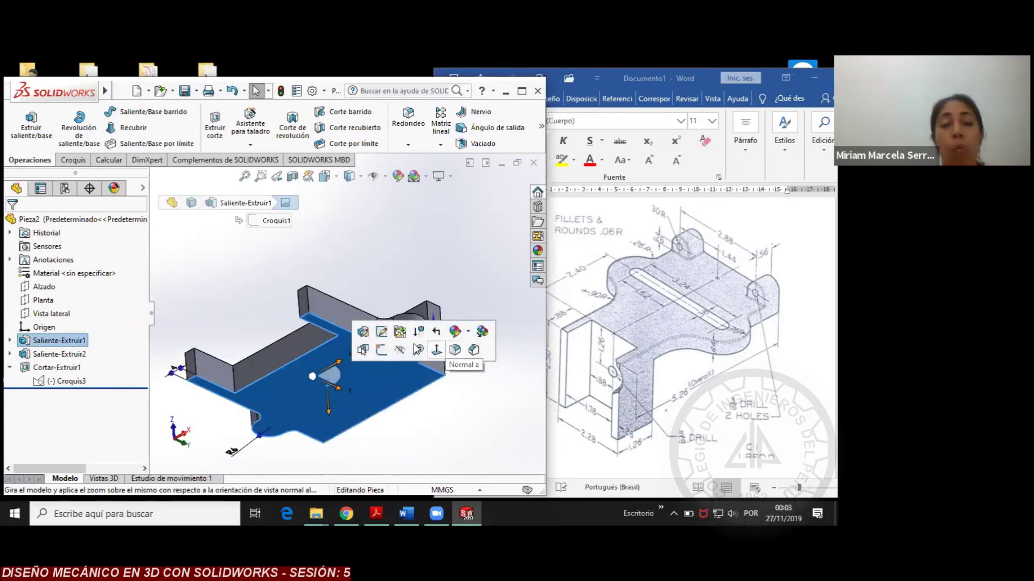
Draw two thin corner rectangles along opposite plate edges as leg outlines, then view the reference drawing
click(73, 160)
click(88, 128)
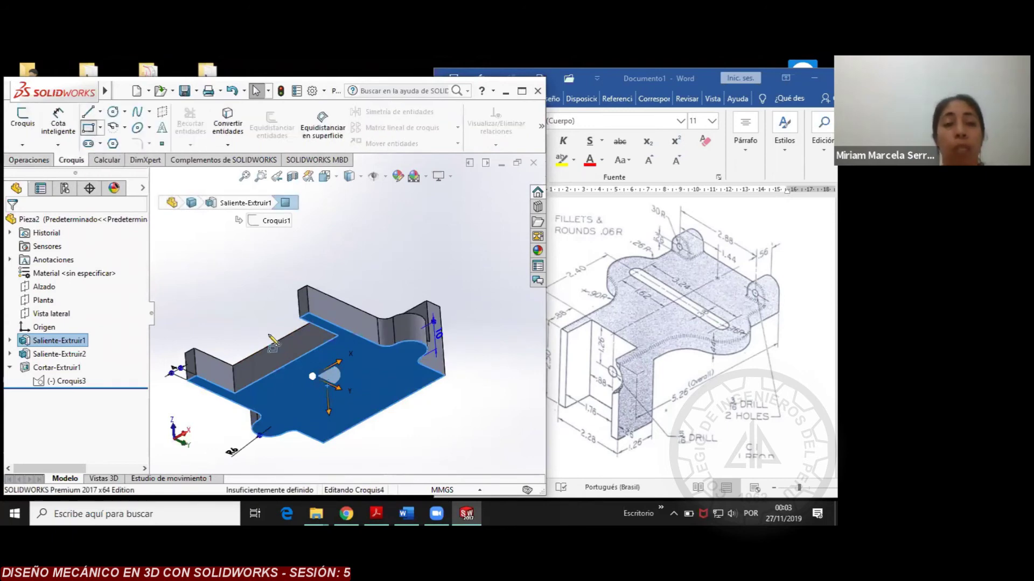
click(304, 316)
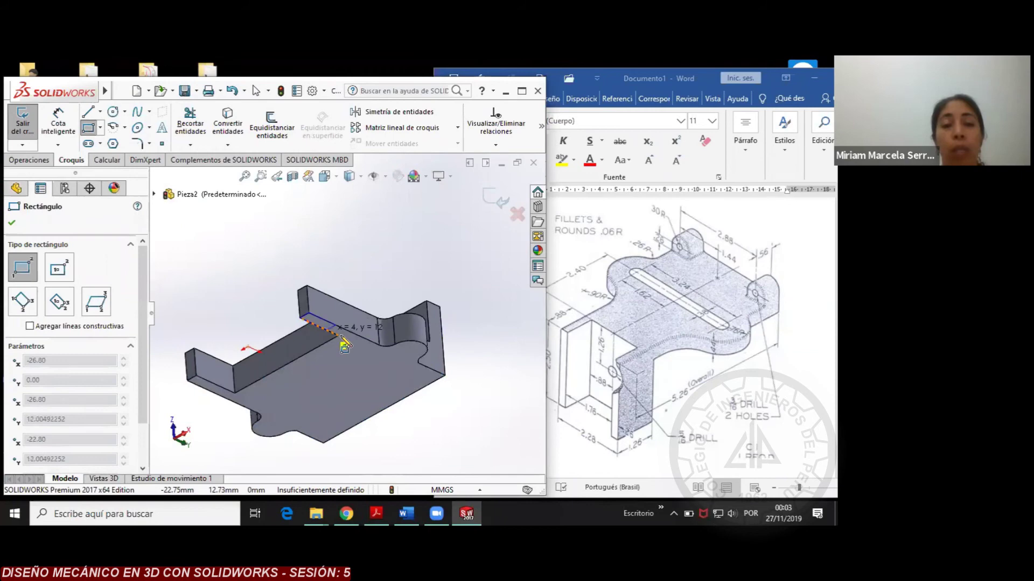
click(345, 341)
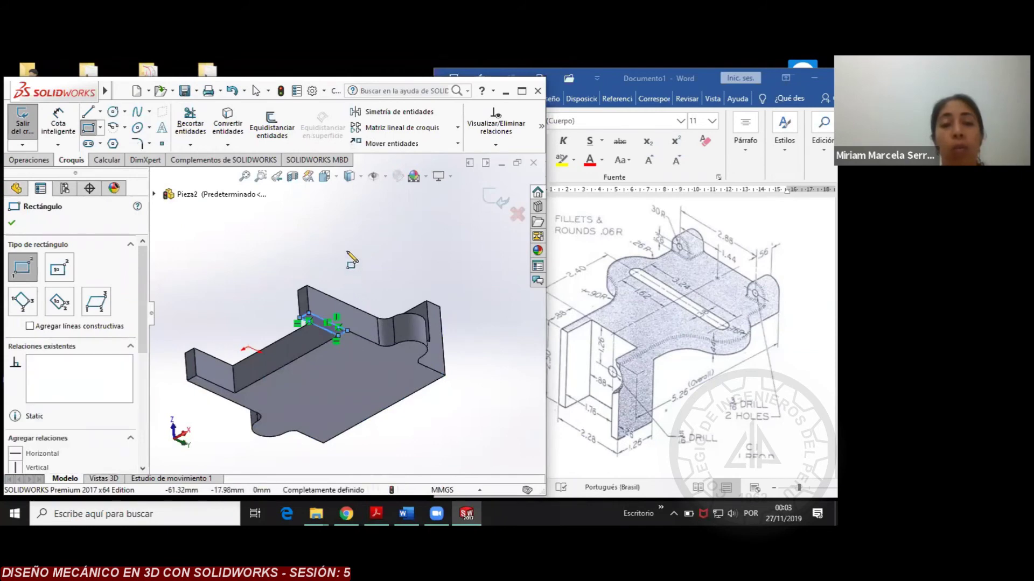
click(215, 390)
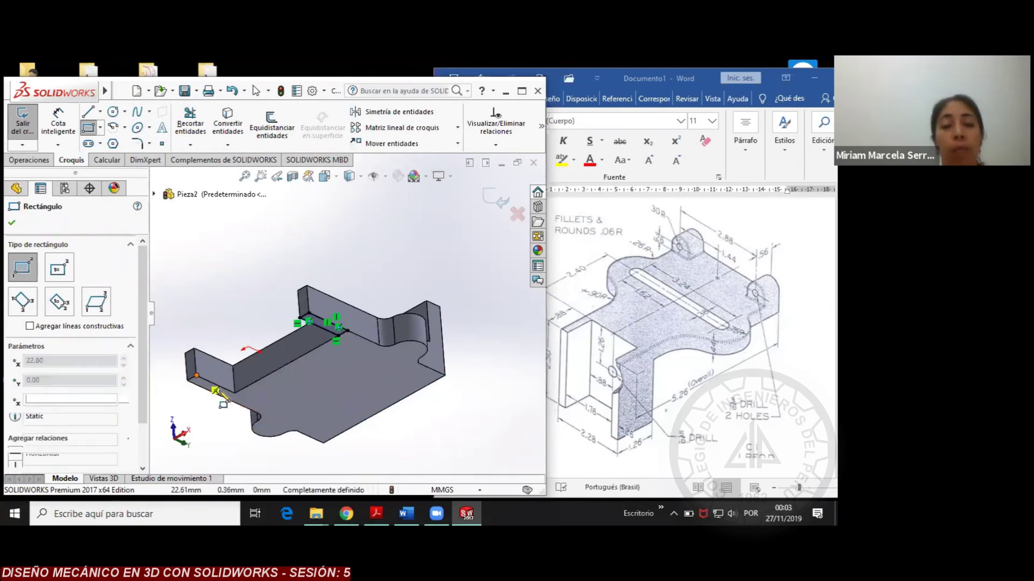
click(226, 399)
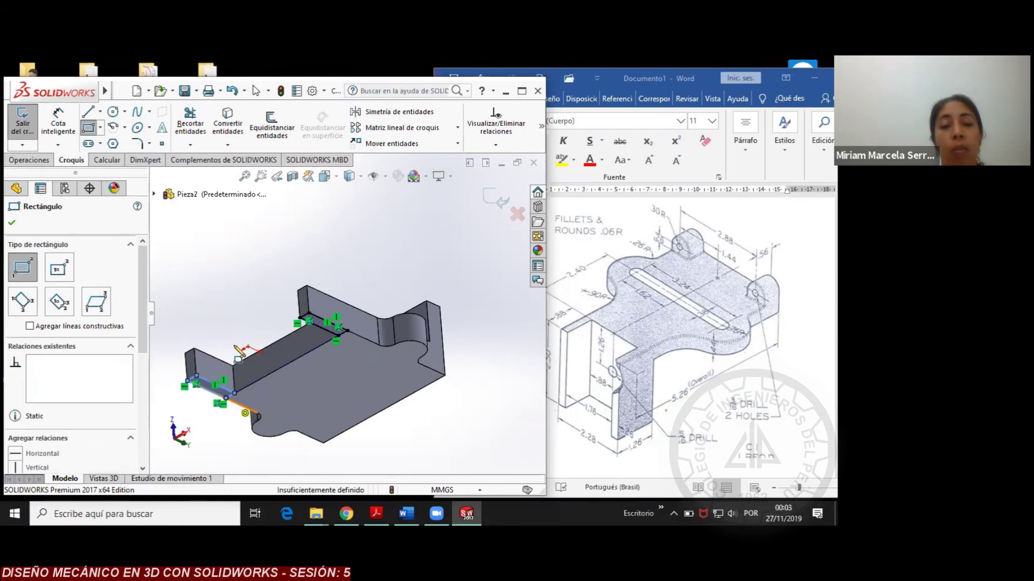
right_click(225, 291)
click(251, 296)
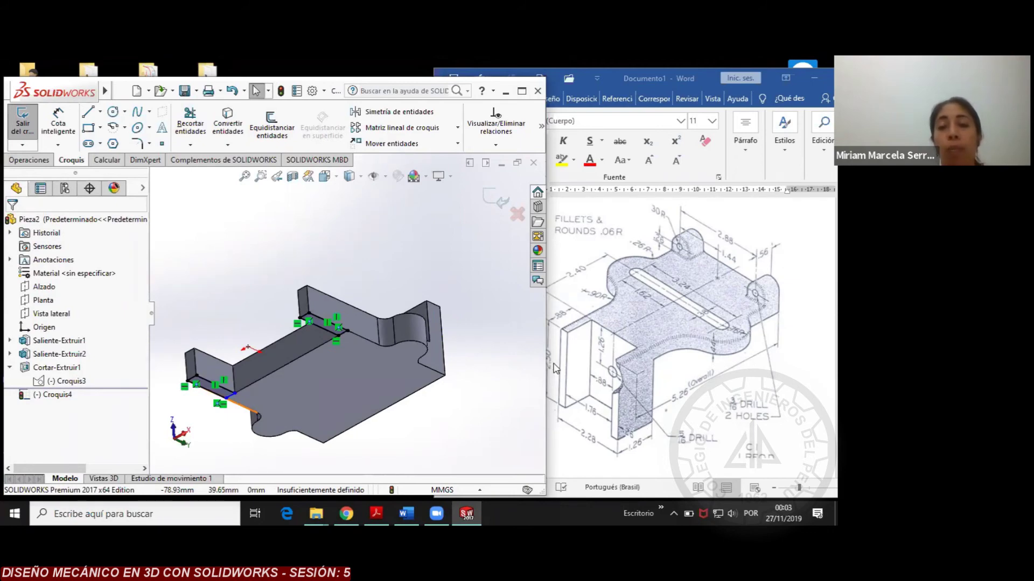
double_click(638, 76)
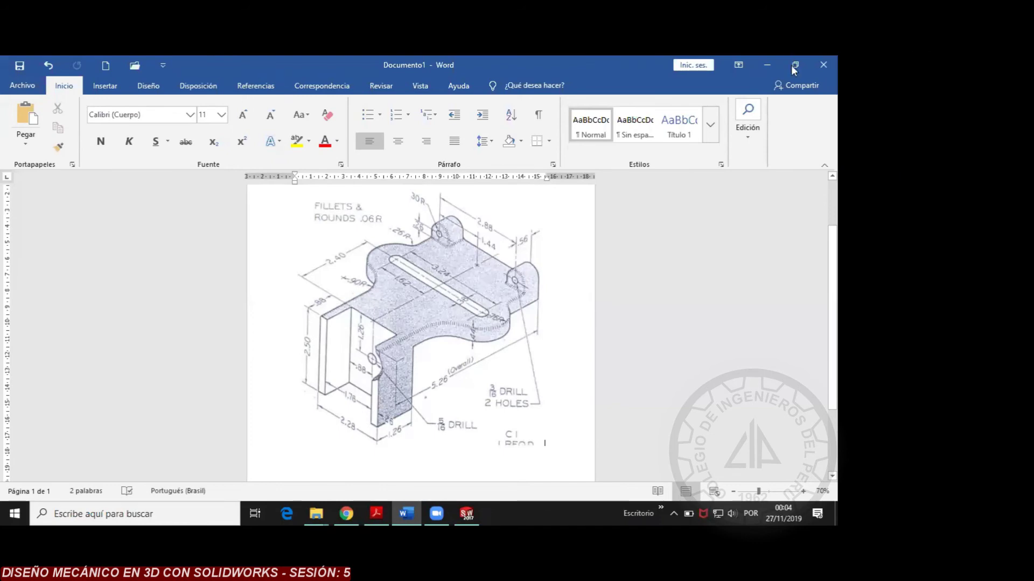
key(super+Down)
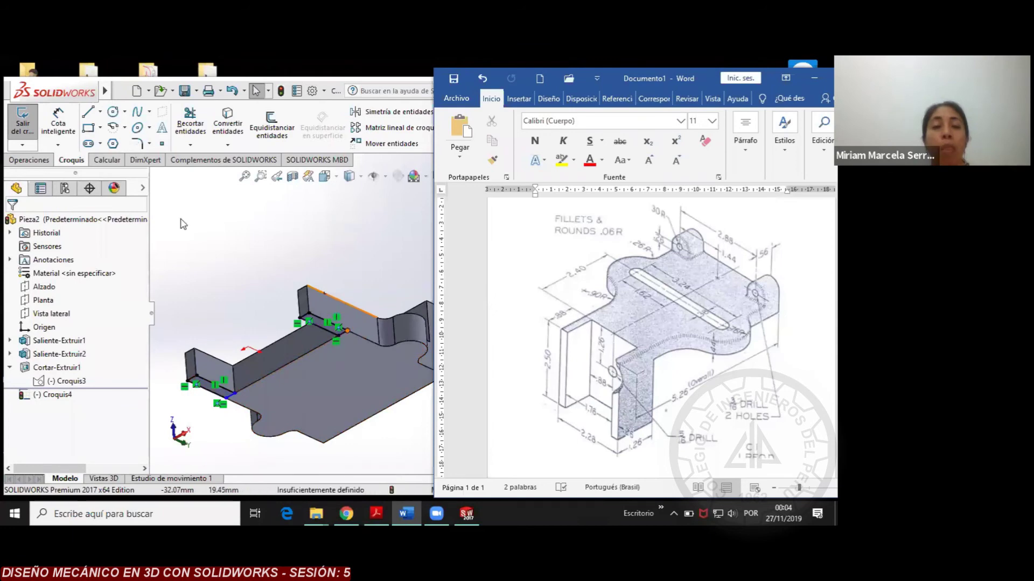
click(29, 160)
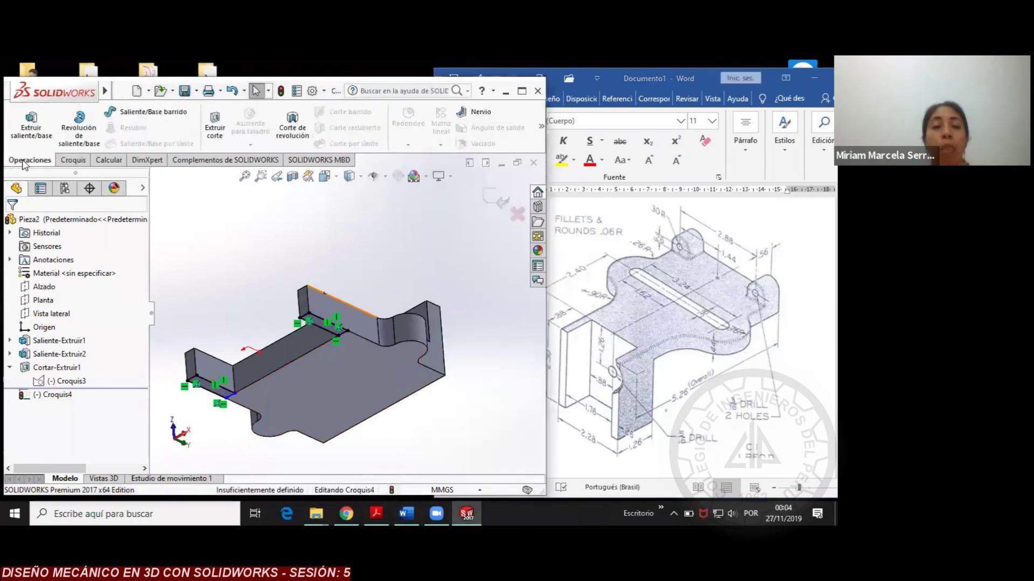
Extrude the two leg rectangles 50 mm from the plate's underside
click(30, 123)
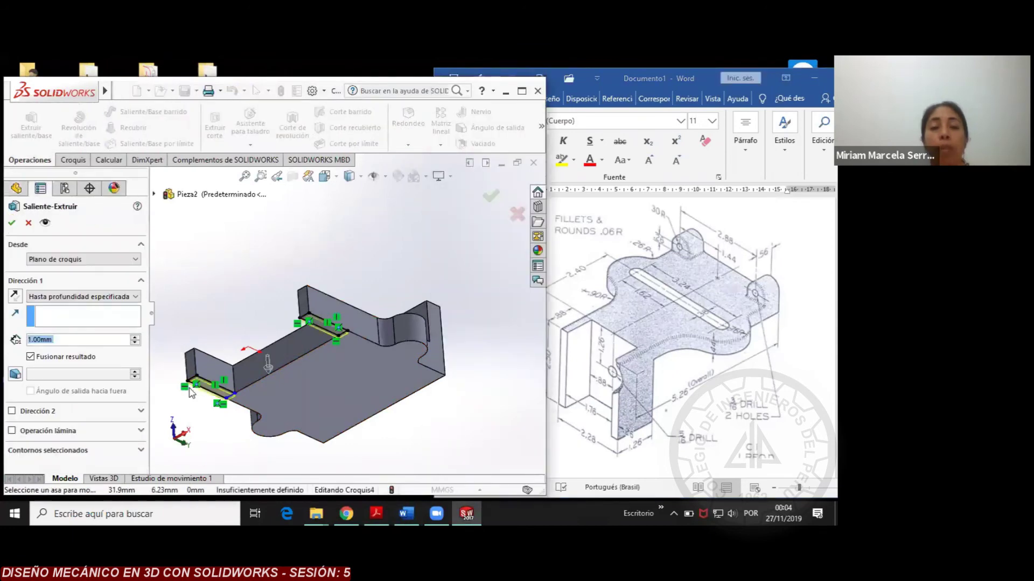
text(50)
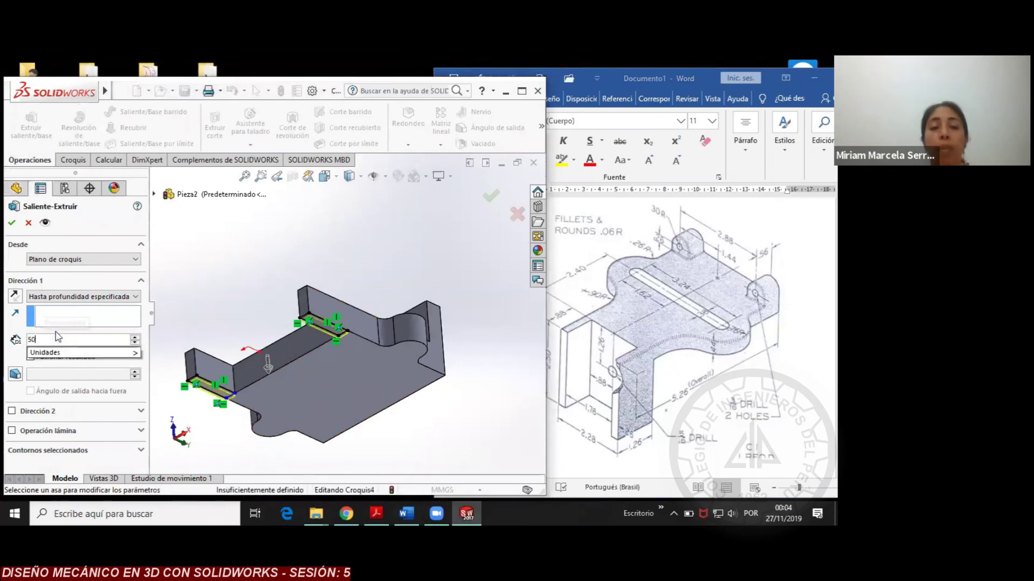
key(Return)
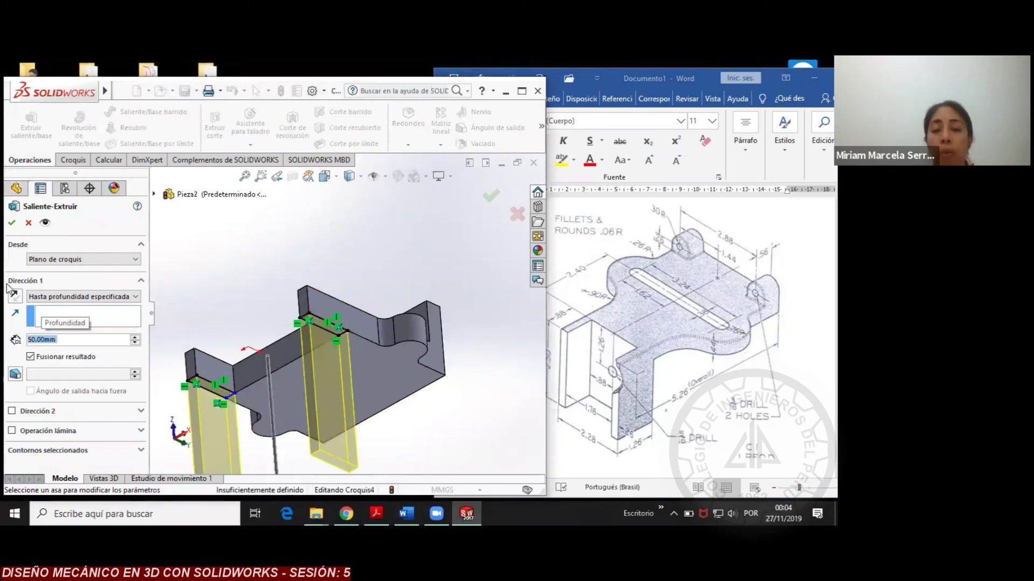
click(12, 222)
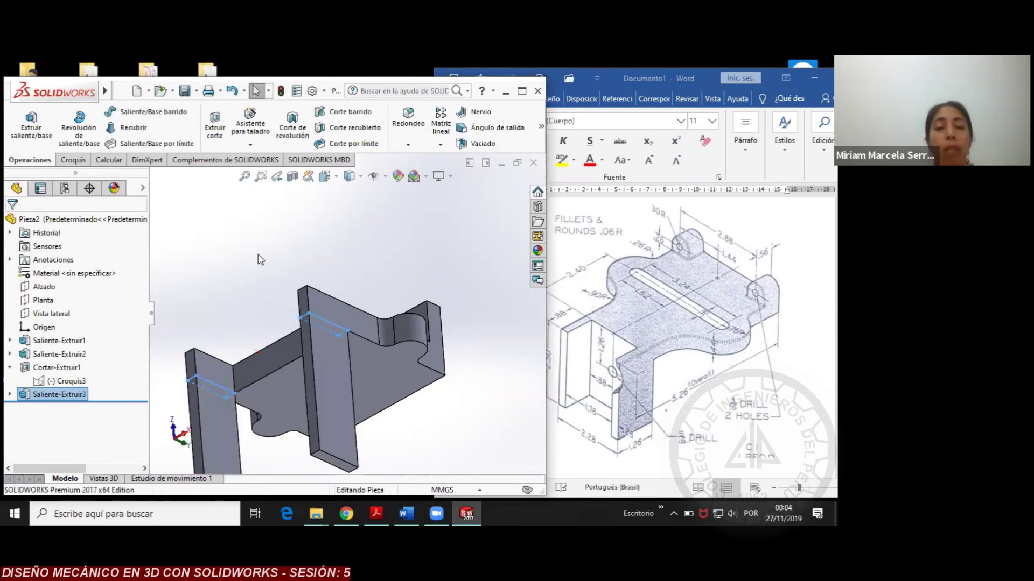
Tilt the part to show its top and select the plate's top face
key(Down)
key(Down)
key(Down)
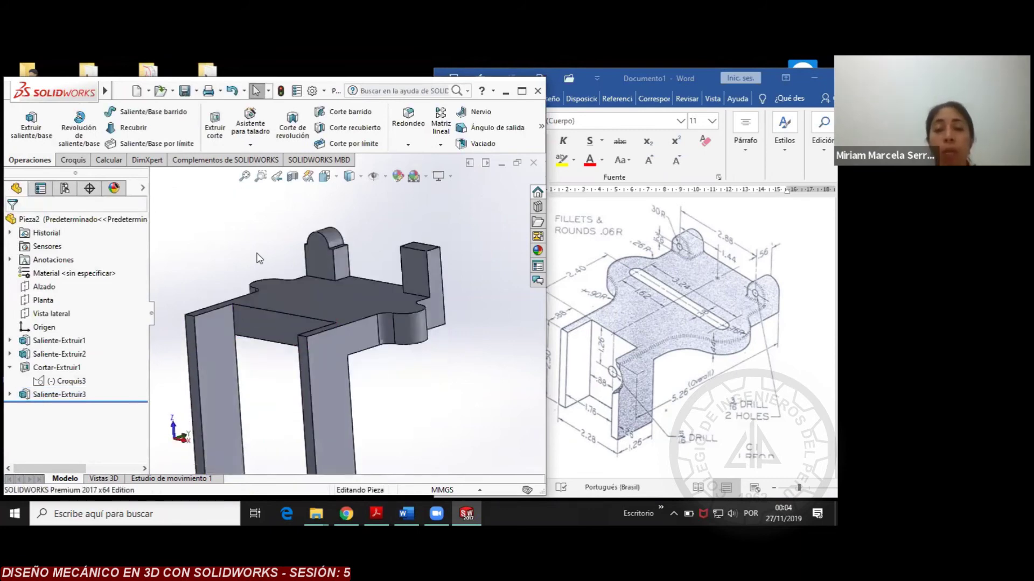
key(Down)
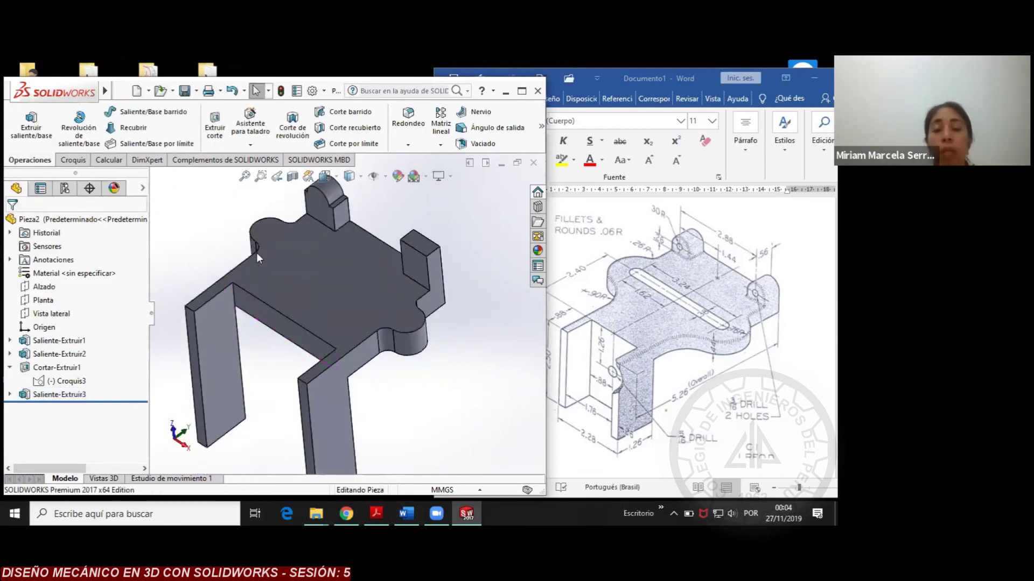
key(Down)
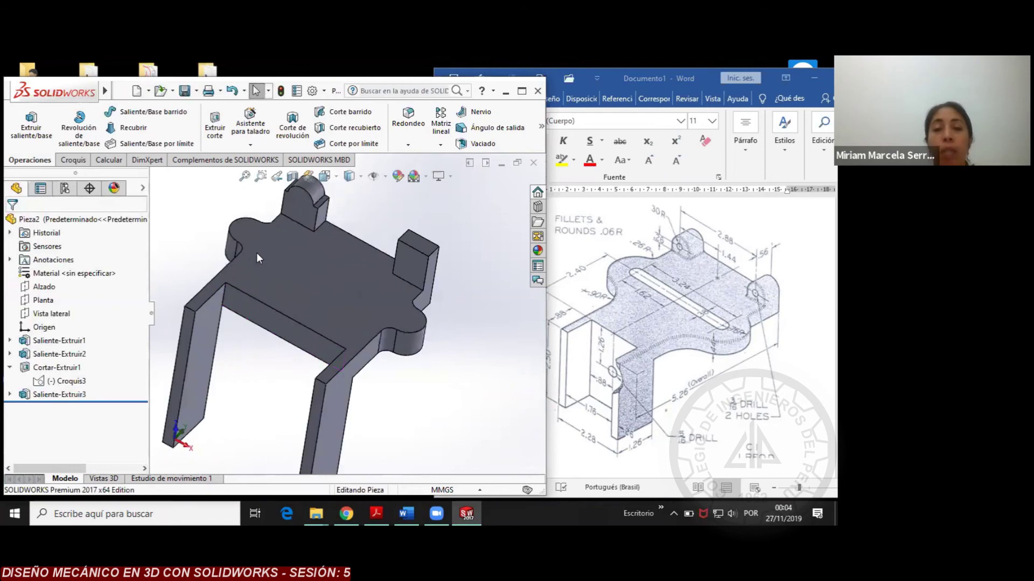
click(318, 272)
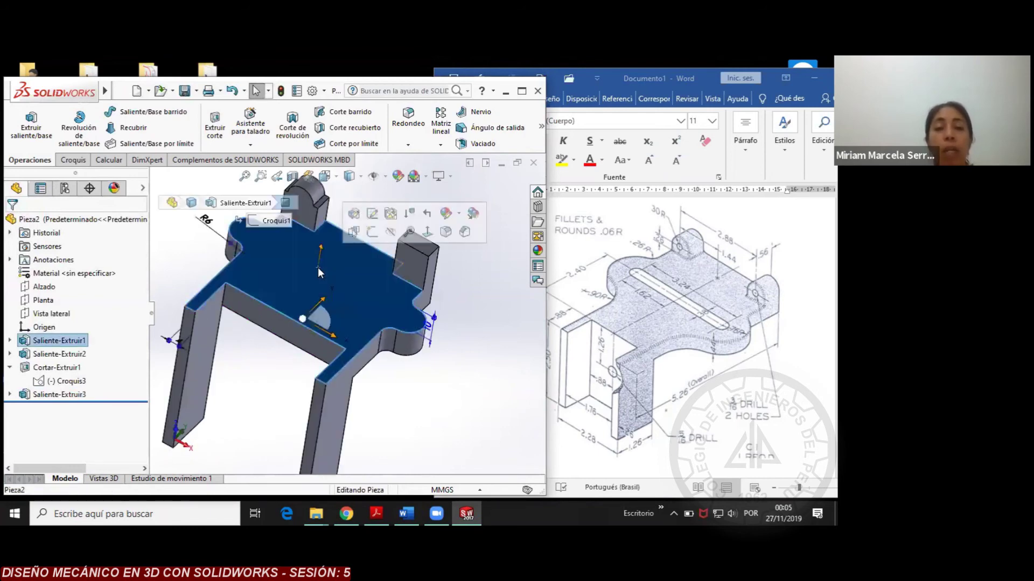
Face the top face and sketch a closed narrow rectangular slot outline with lines
click(425, 231)
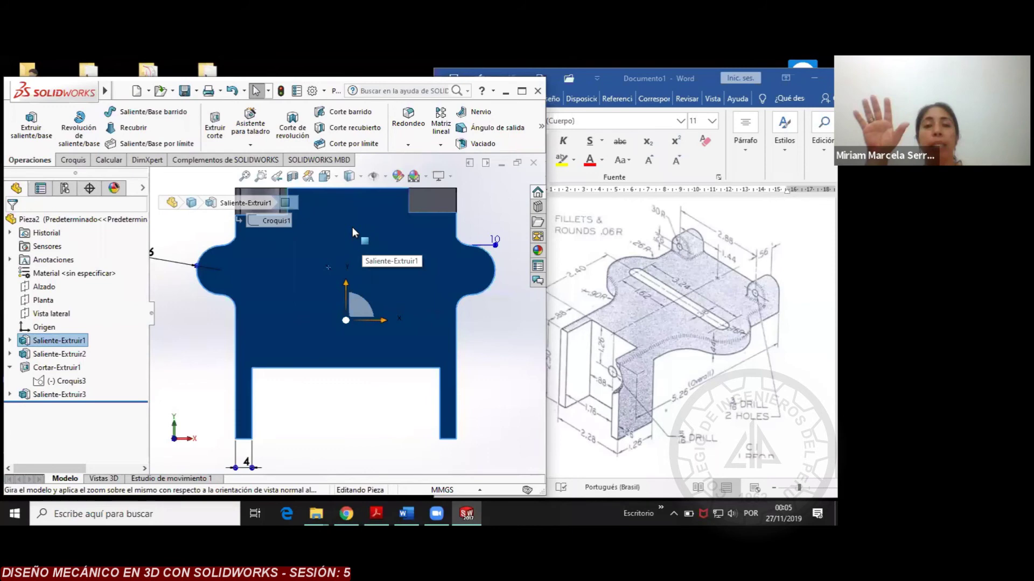
click(67, 161)
click(88, 111)
drag(294, 249, 399, 249)
click(401, 266)
click(294, 264)
click(294, 250)
key(Escape)
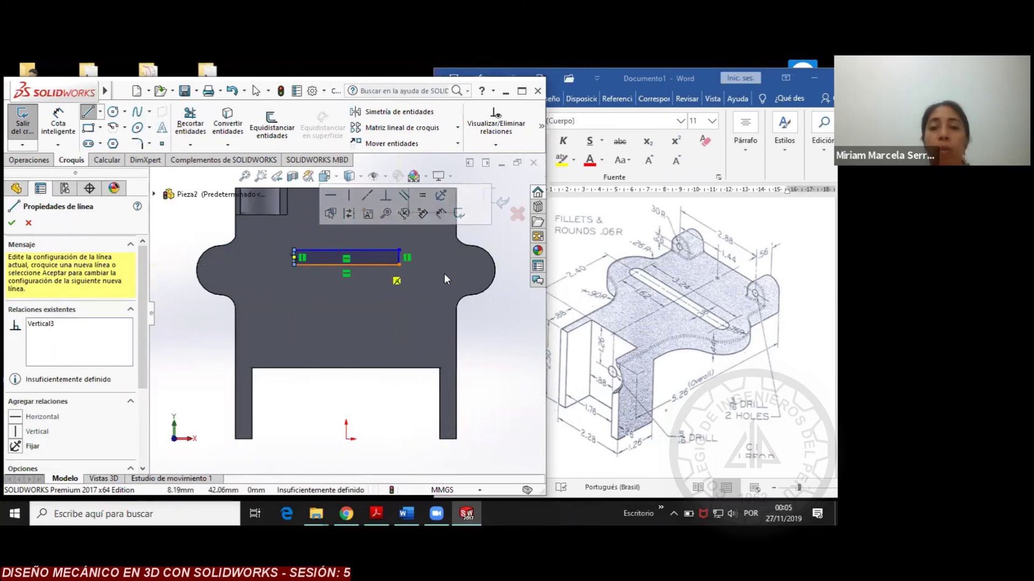
click(10, 224)
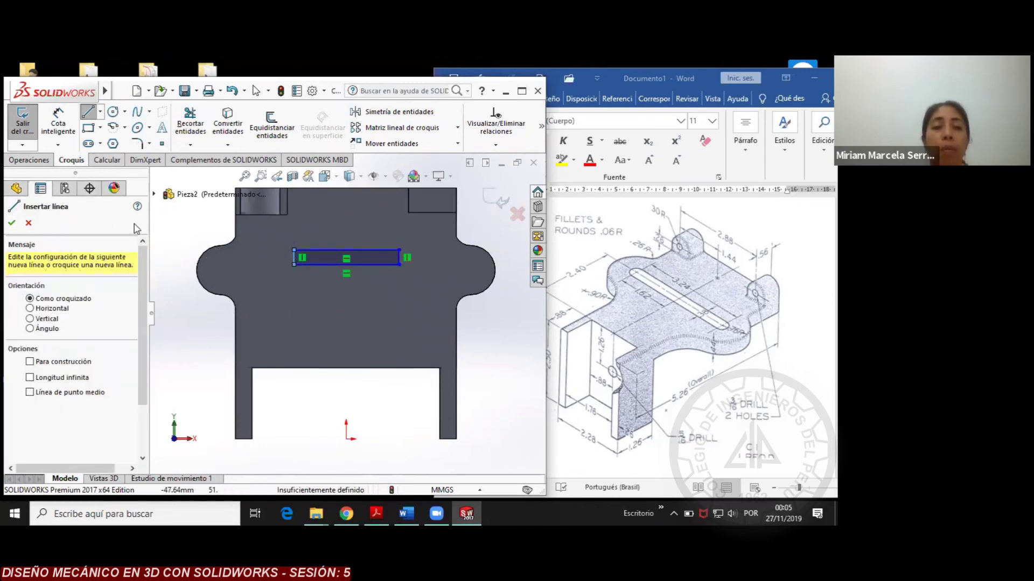
click(11, 222)
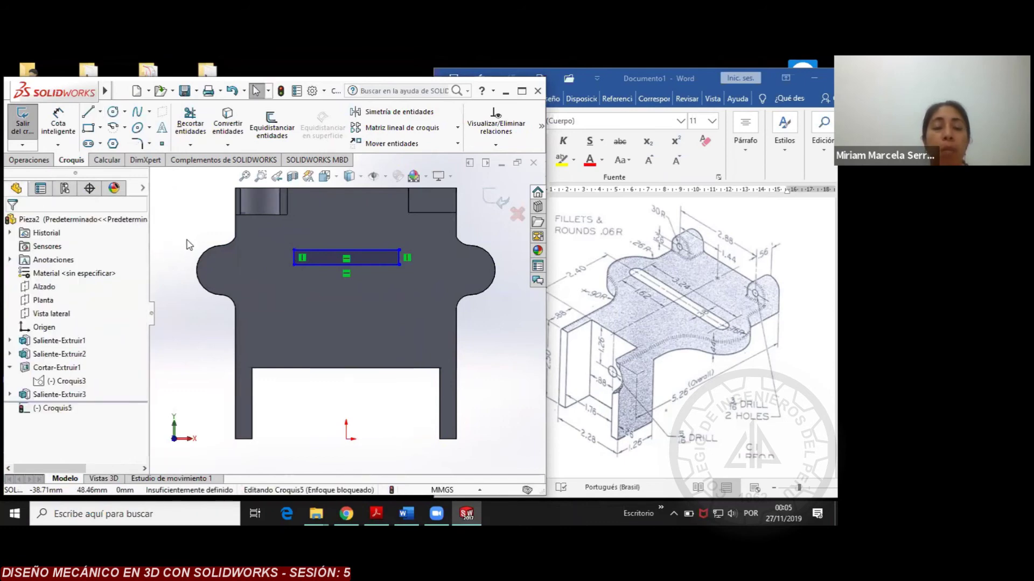
Rotate the part to an angled view showing the plate's thickness
key(Up)
key(Up)
key(Up)
key(Up)
key(Up)
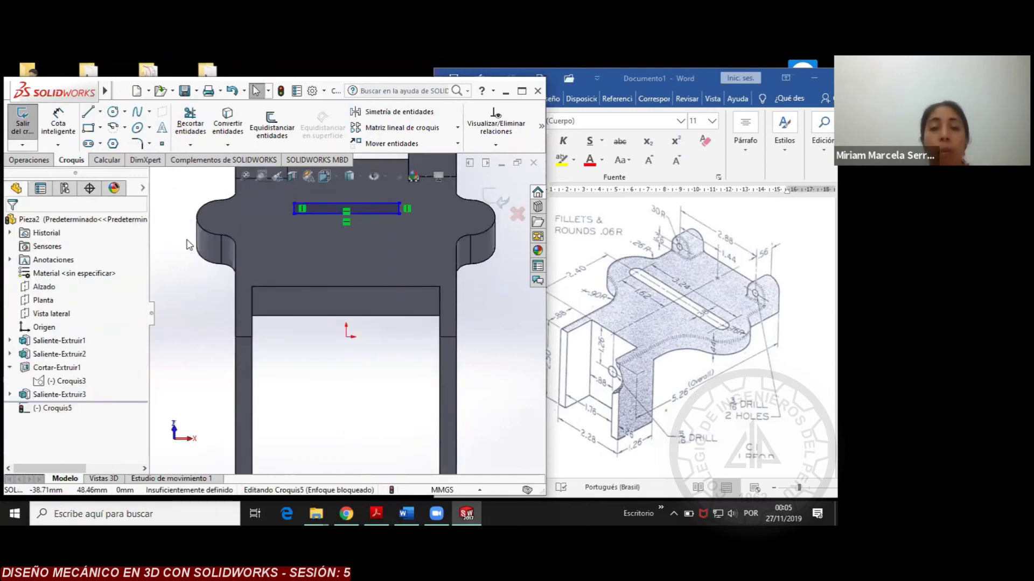
key(Left)
key(Left)
key(Left)
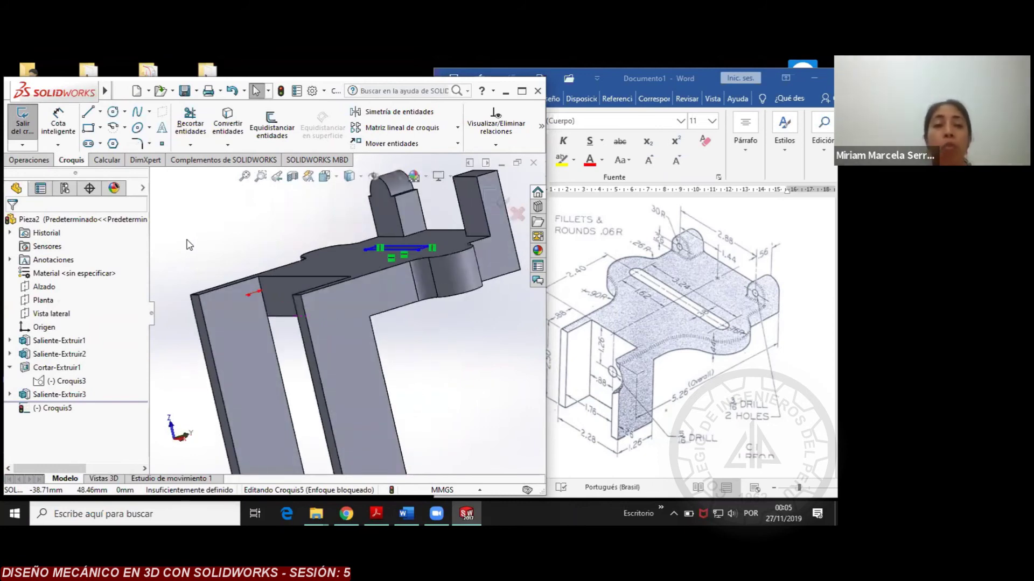
click(30, 161)
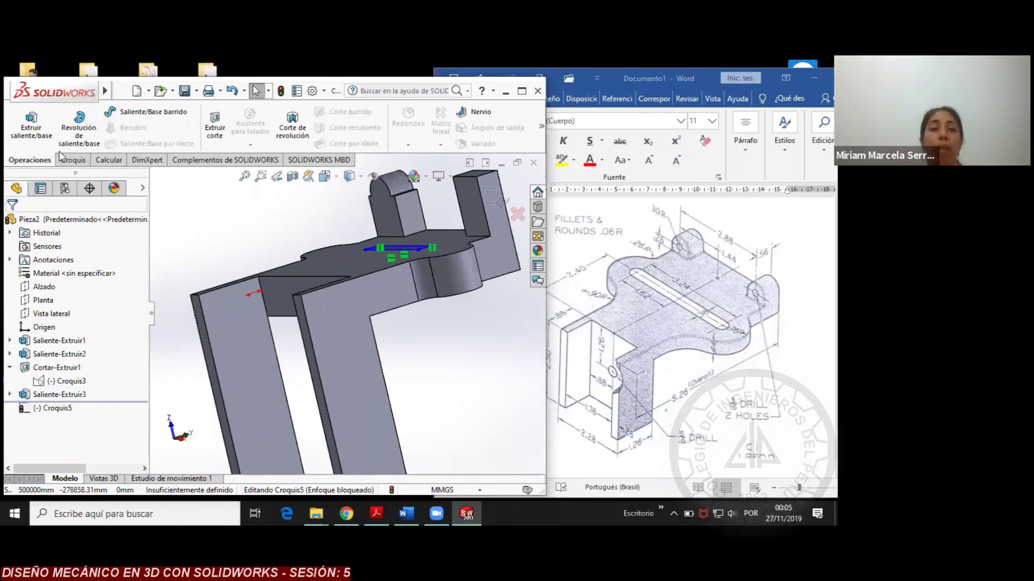
Cut the slot sketch through the plate using the Por todo end condition
click(218, 127)
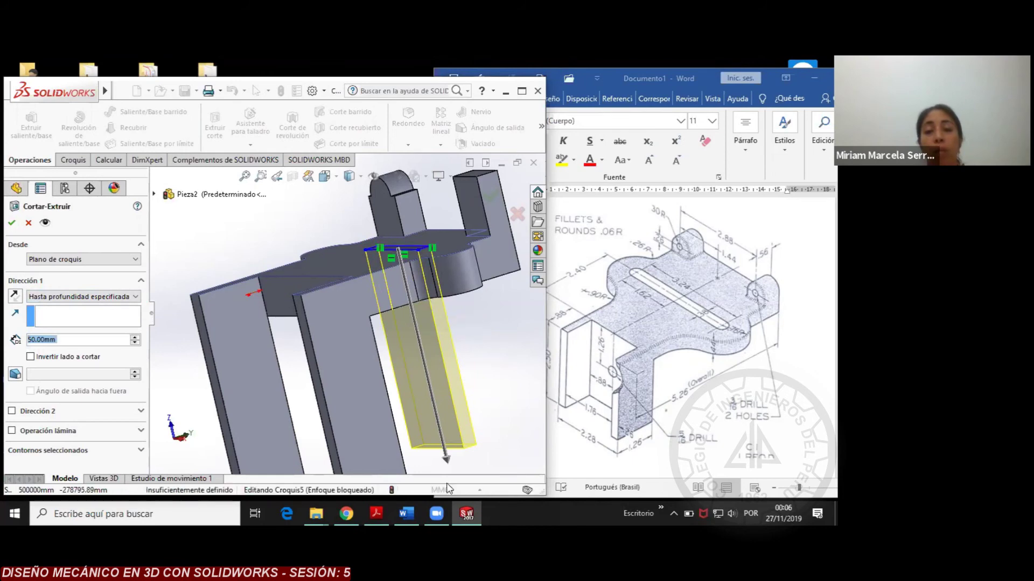
click(133, 297)
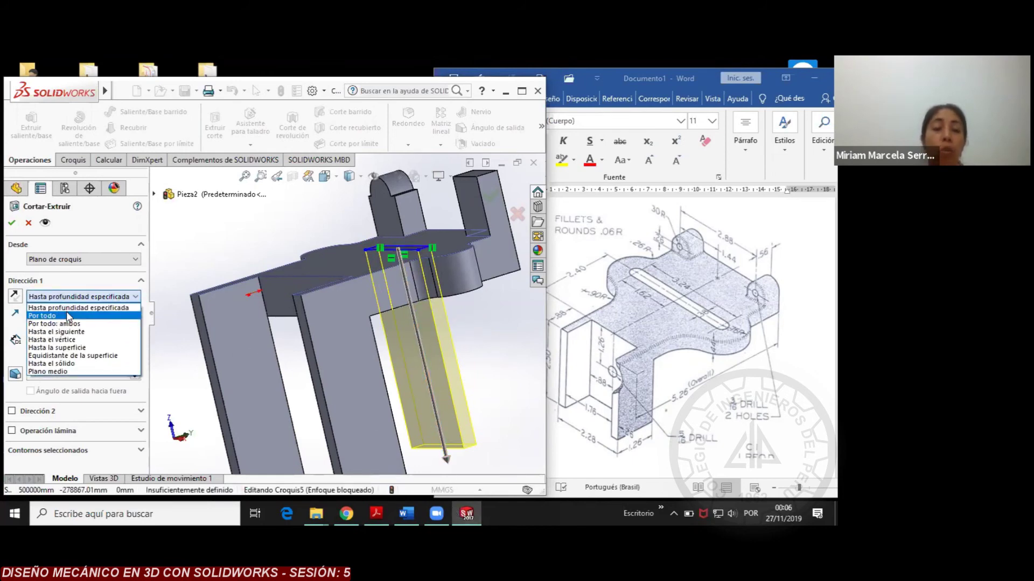
click(68, 317)
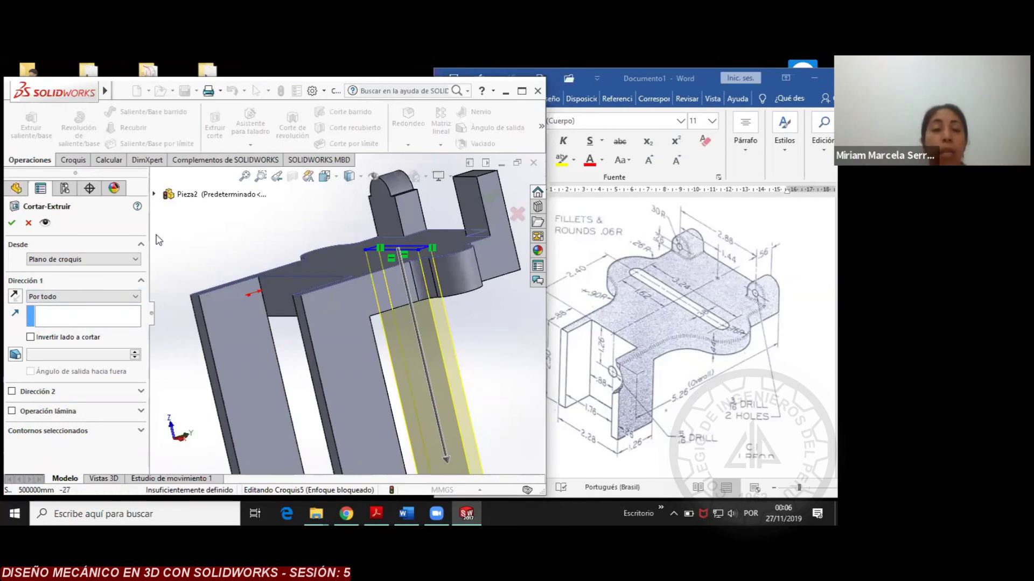
click(11, 223)
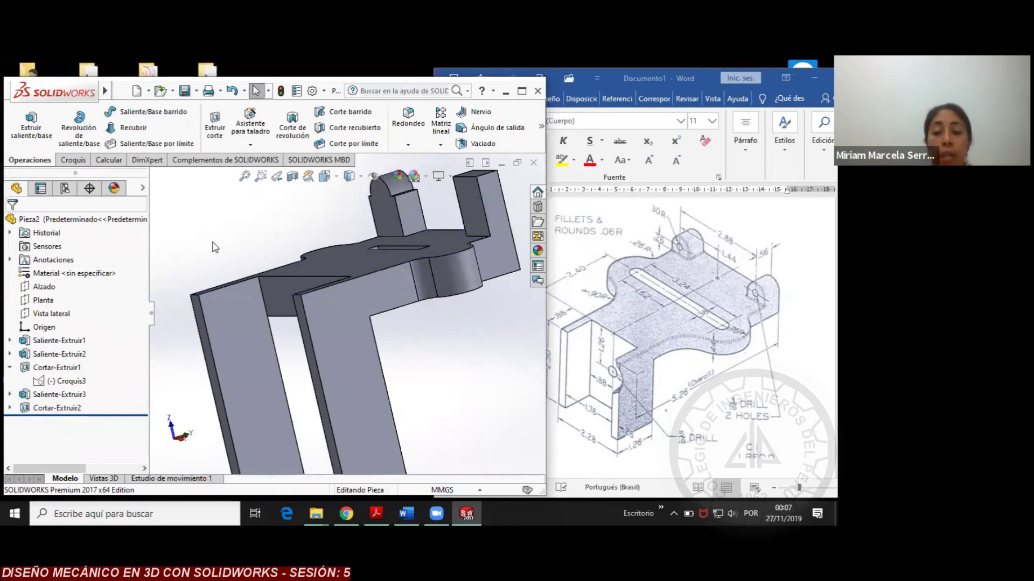
Sketch a circle centred in the rounded top of the upright, viewed normal to its face
key(Down)
key(Down)
key(Down)
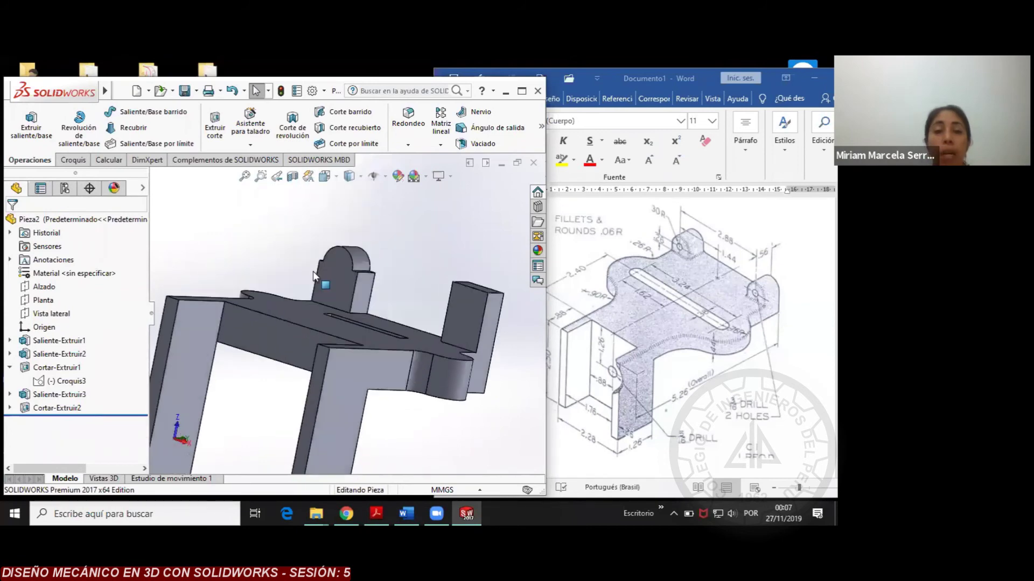
click(331, 274)
click(442, 237)
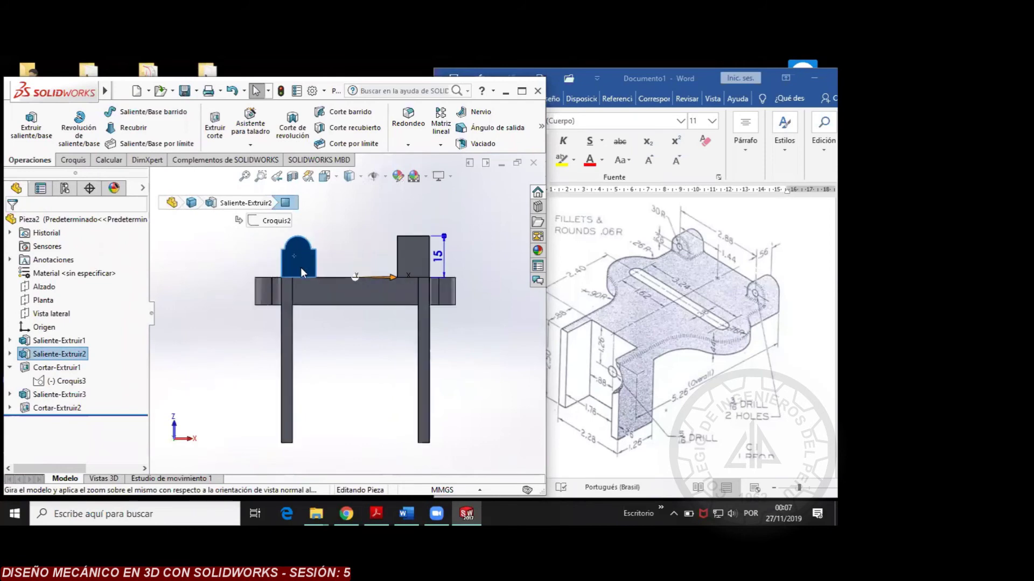
click(73, 160)
click(113, 112)
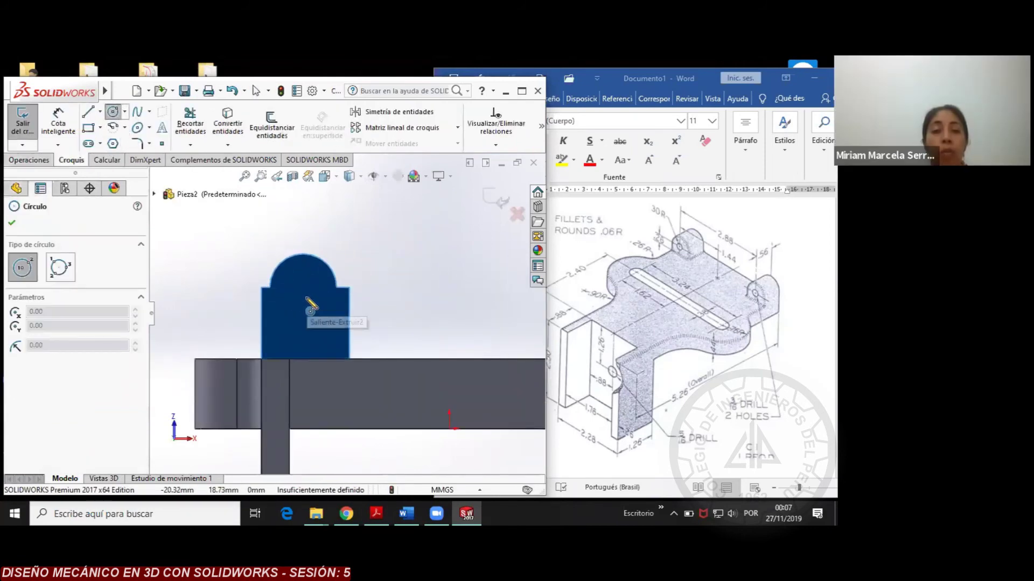
click(303, 296)
click(316, 282)
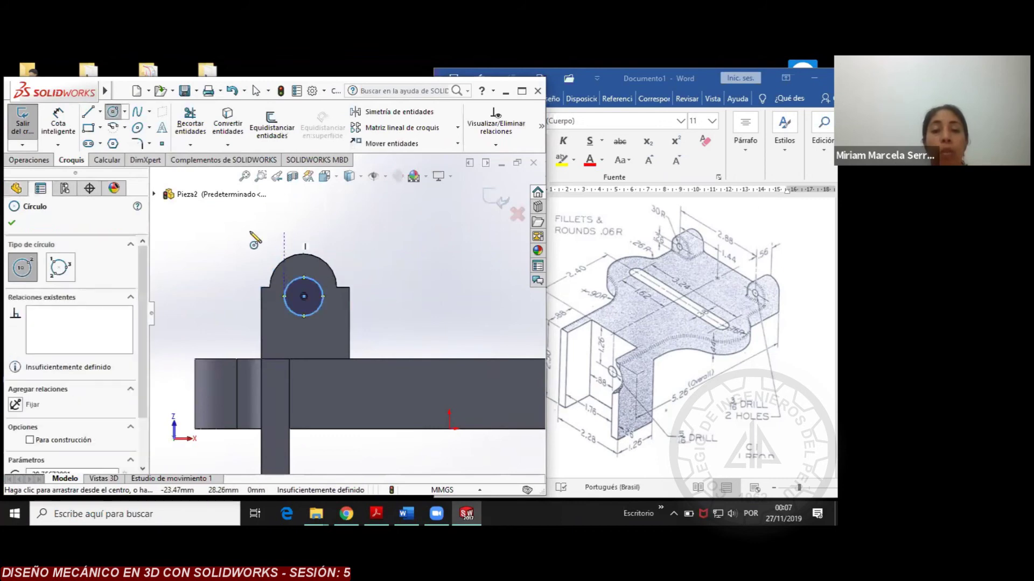
click(11, 224)
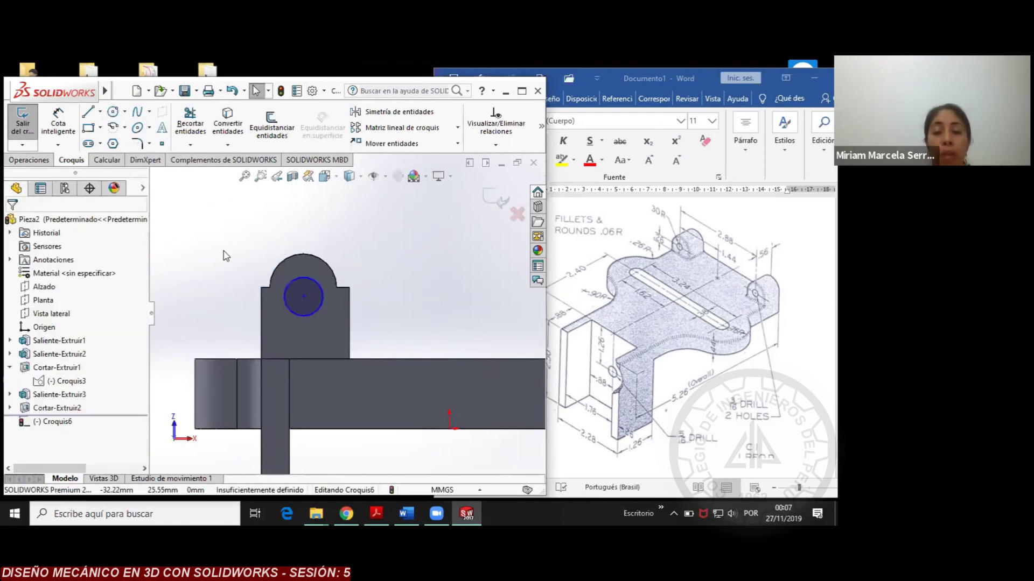
Extrude-cut the circle through the upright as Cortar-Extruir3 and check it in isometric view
key(Left)
key(Left)
key(Left)
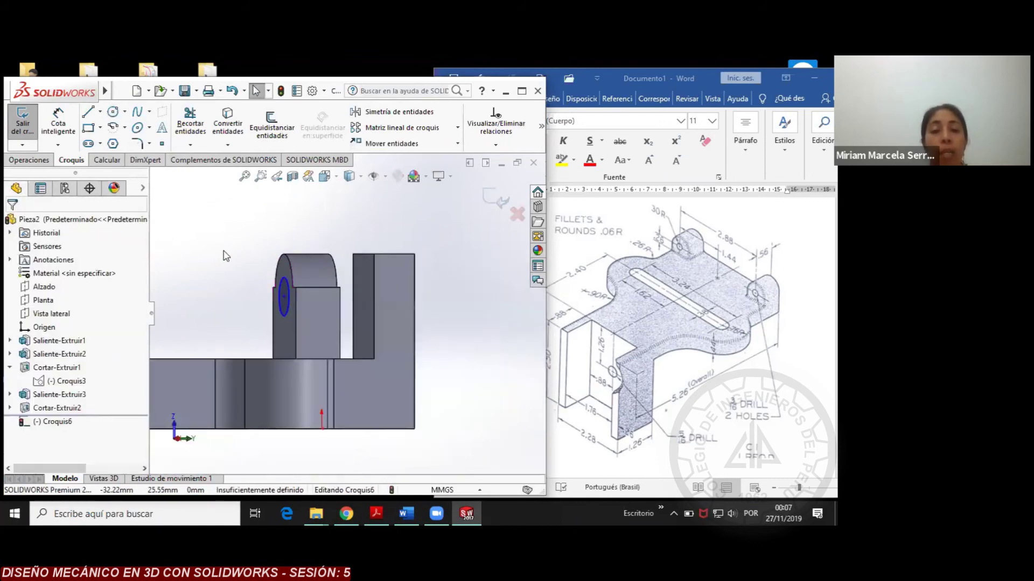
click(27, 161)
click(215, 128)
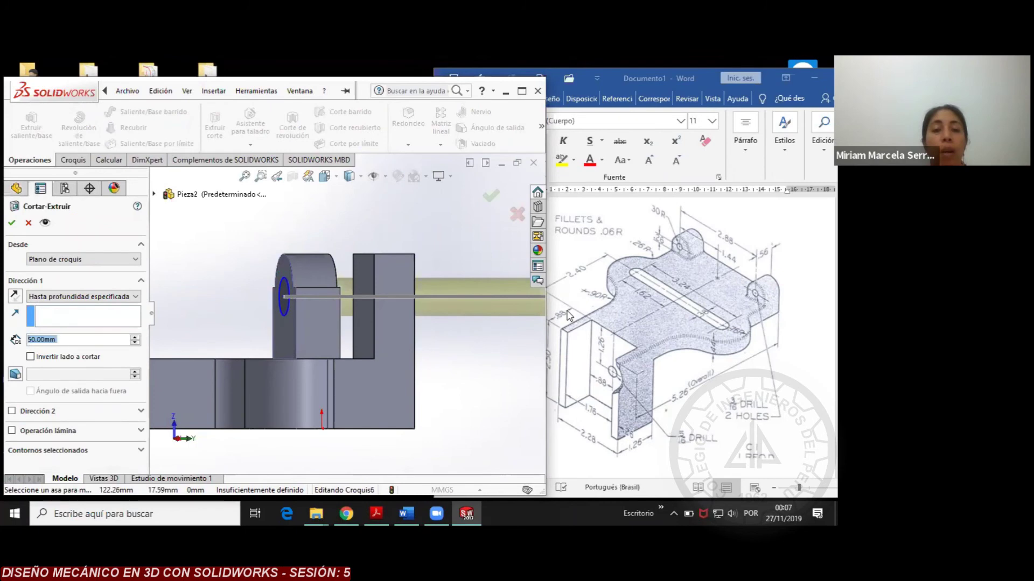
click(11, 222)
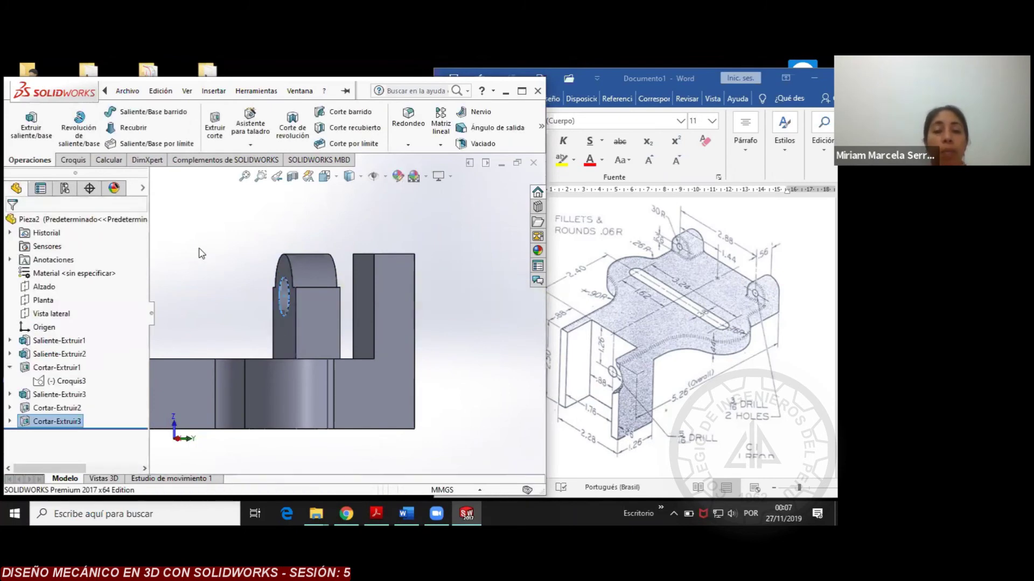
key(ctrl+1)
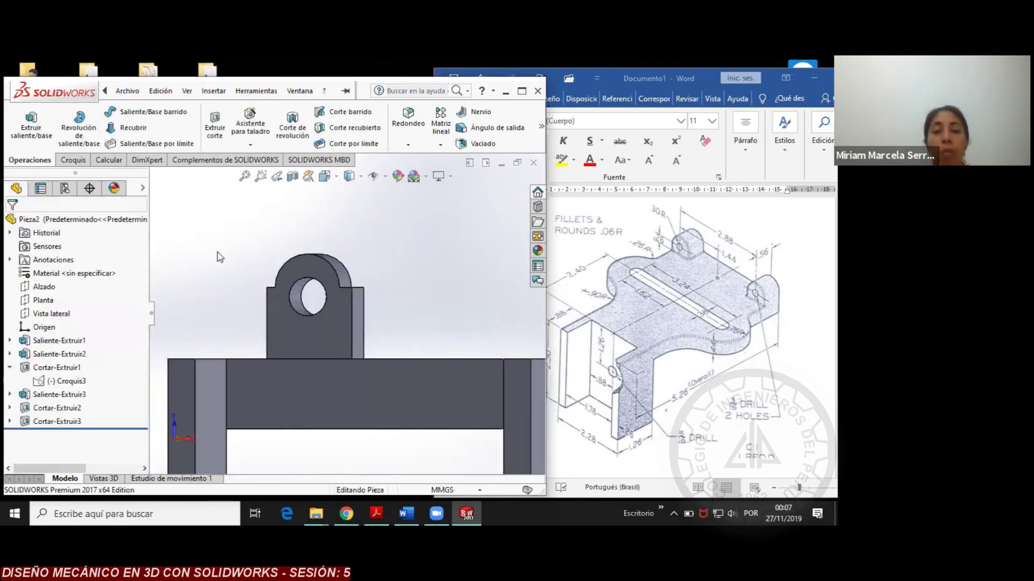
key(ctrl+7)
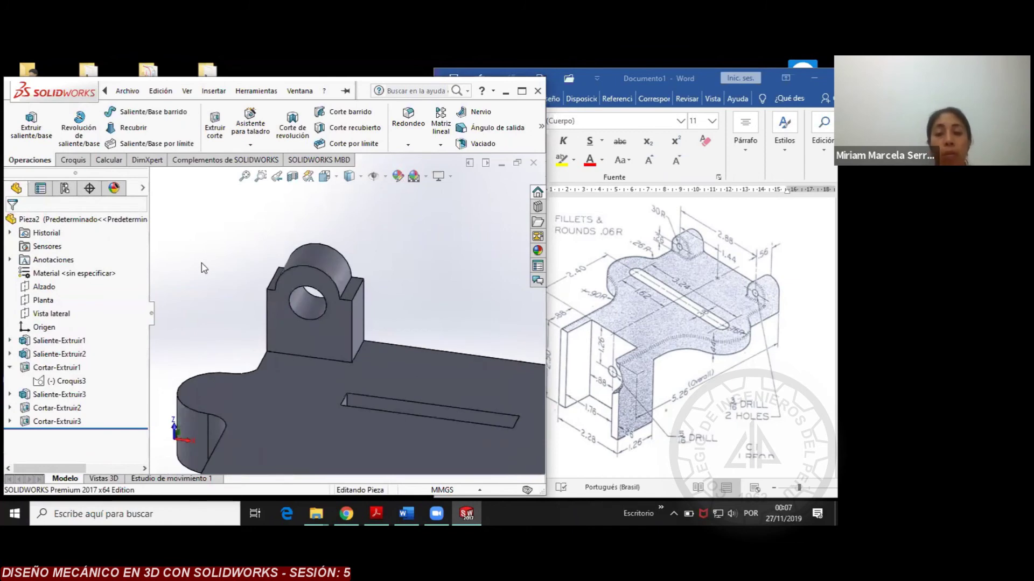
scroll(213, 274, down, 1)
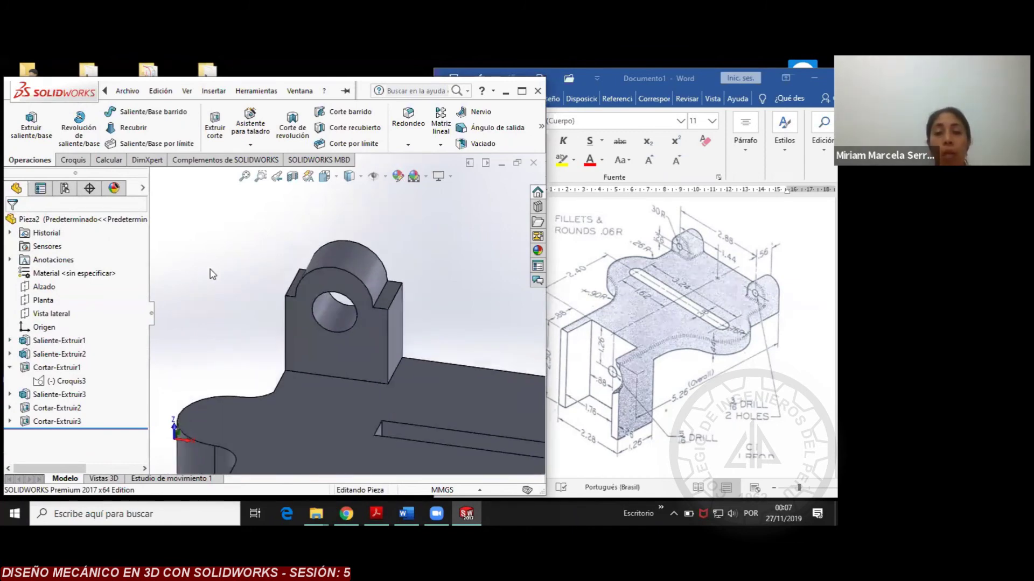
scroll(213, 274, up, 3)
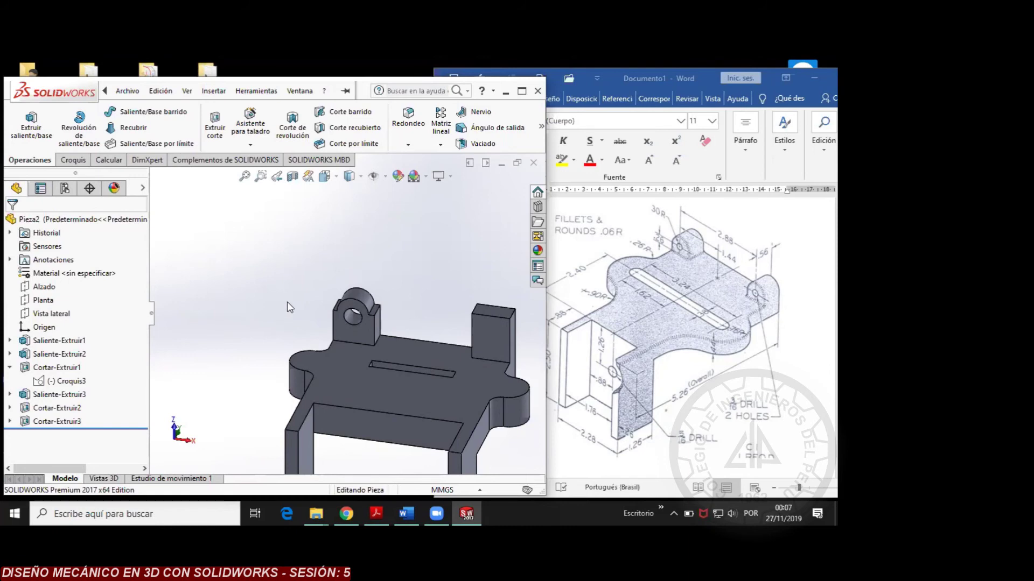
Maximize Word's Documento1 and zoom the bracket reference drawing to 100%
click(655, 82)
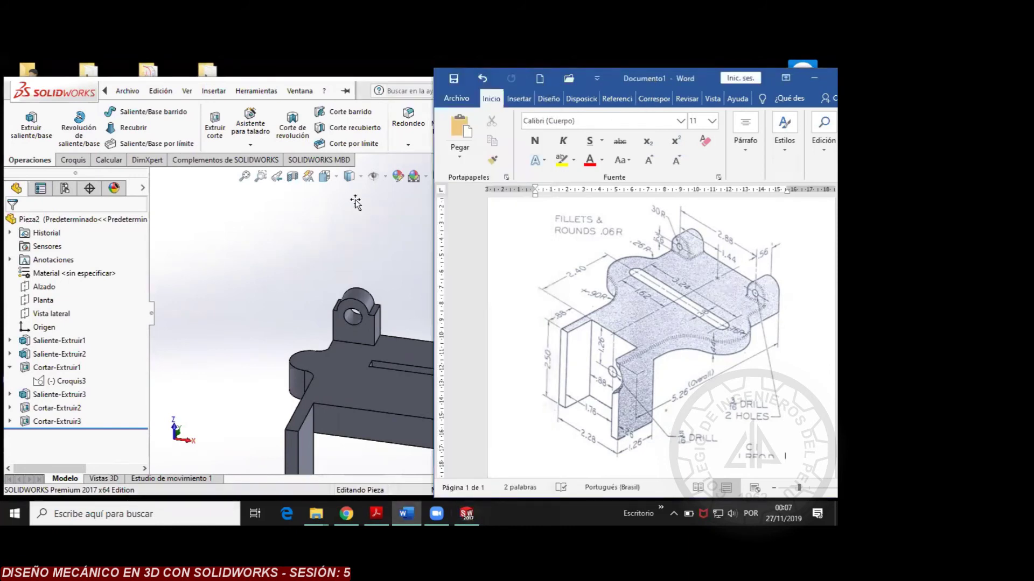
key(super+Up)
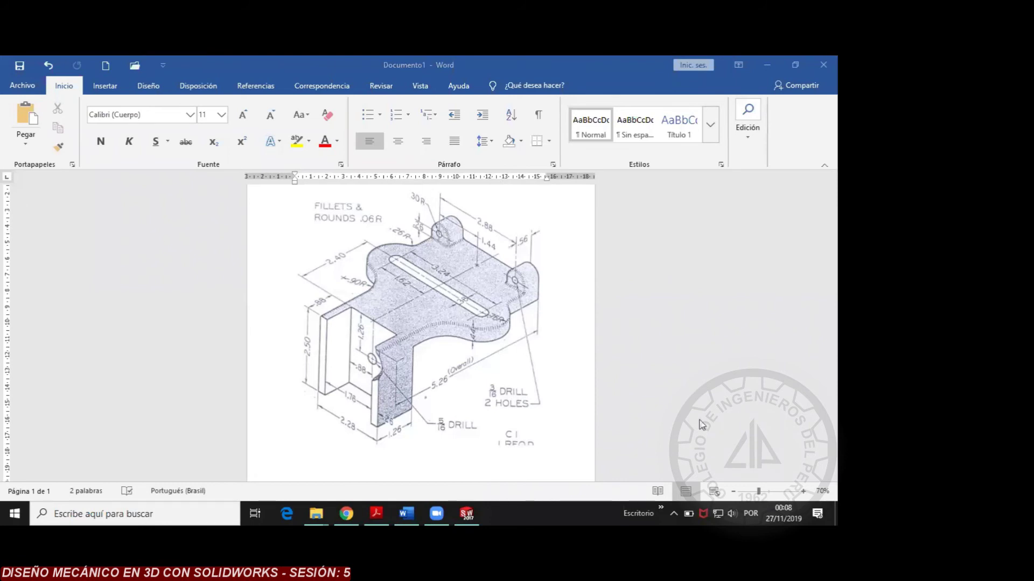
click(802, 491)
click(802, 492)
click(802, 491)
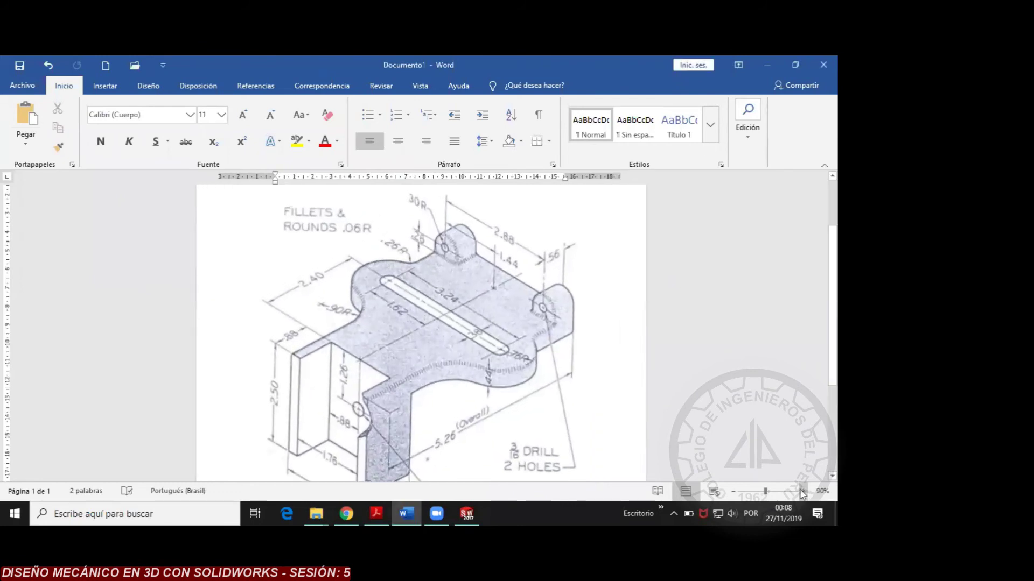
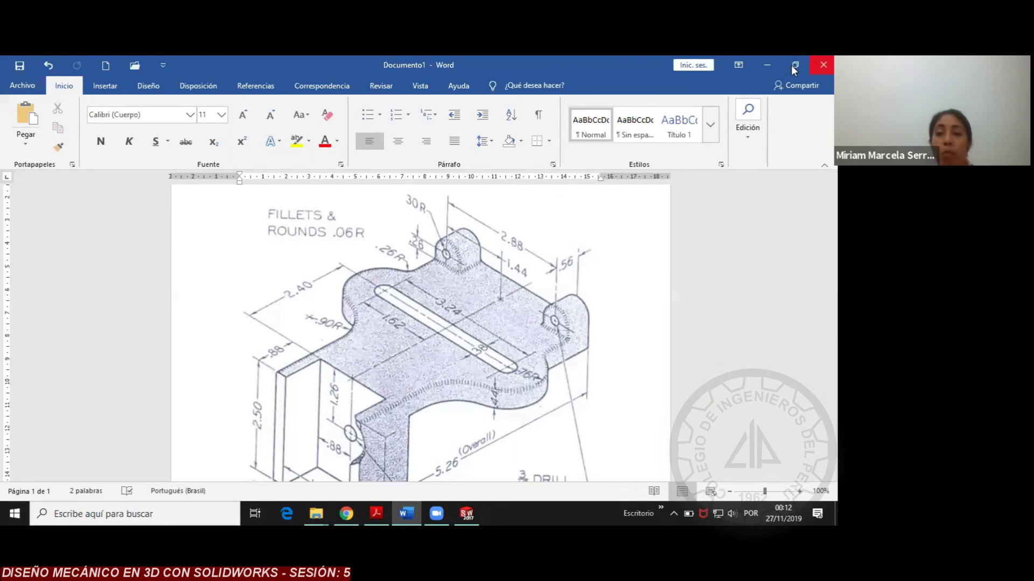
Restore and widen the Word bracket drawing window, then switch to the Chrome course page
double_click(678, 81)
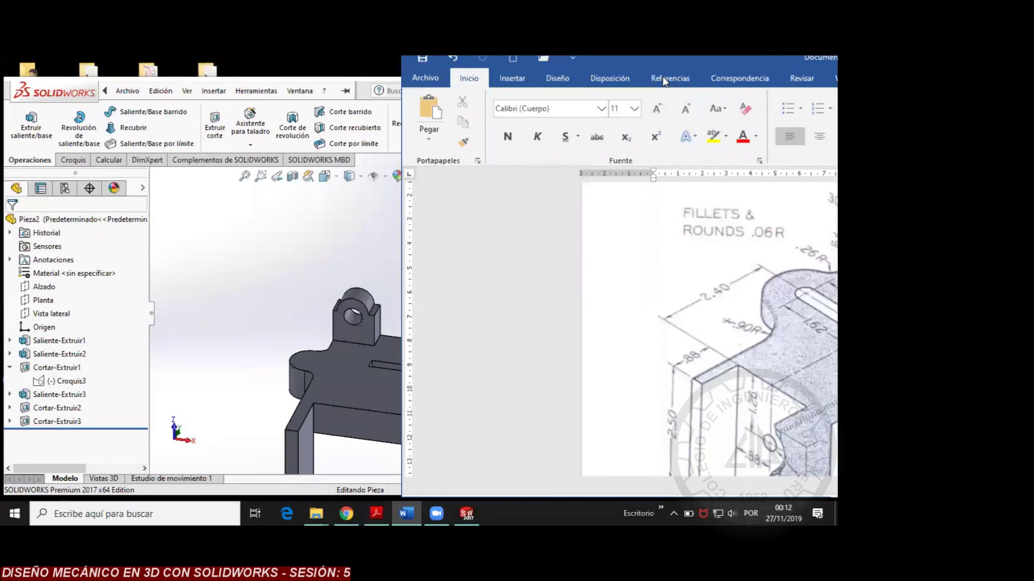
drag(434, 449, 386, 449)
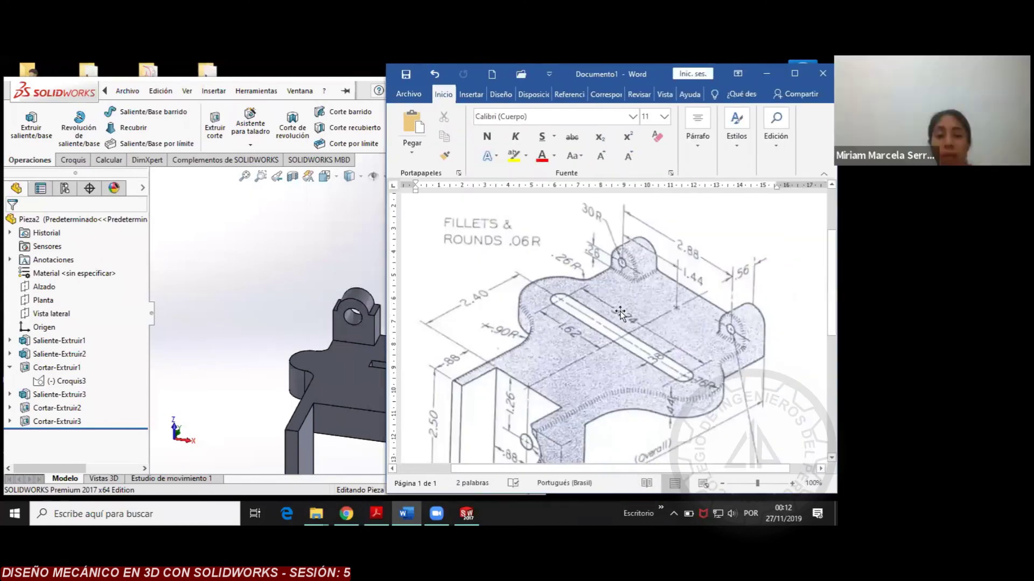
click(352, 419)
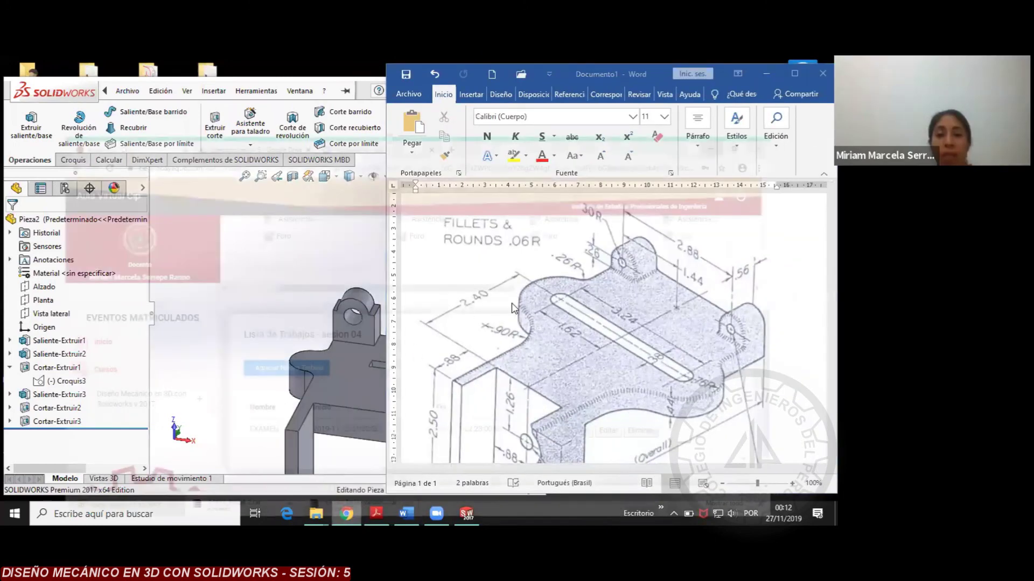
Scroll to Lista de Trabajos - sesion 05 and view EJERCICIO 1's student submissions
scroll(507, 393, up, 3)
scroll(547, 415, right, 3)
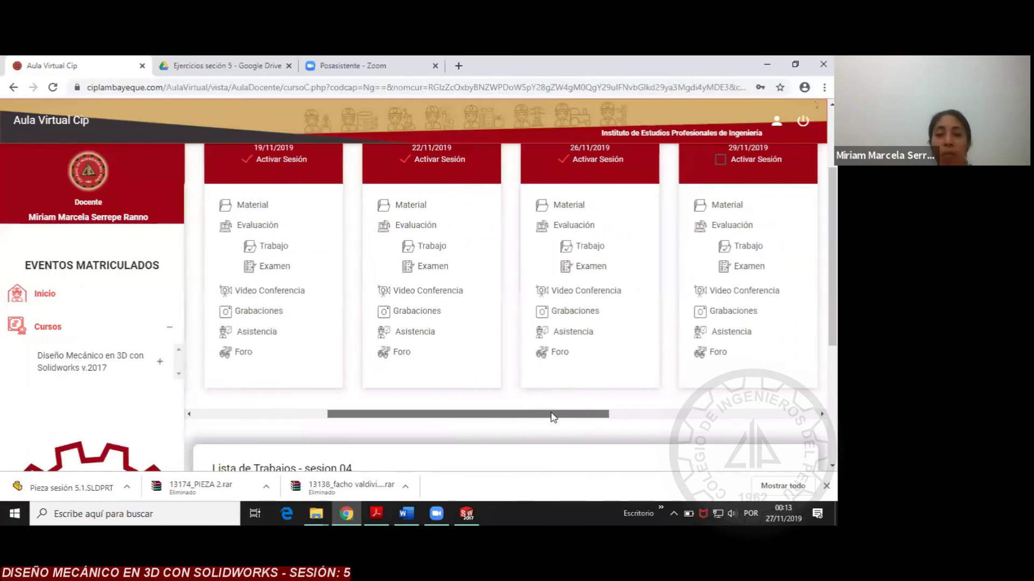
scroll(640, 359, up, 2)
scroll(640, 359, down, 2)
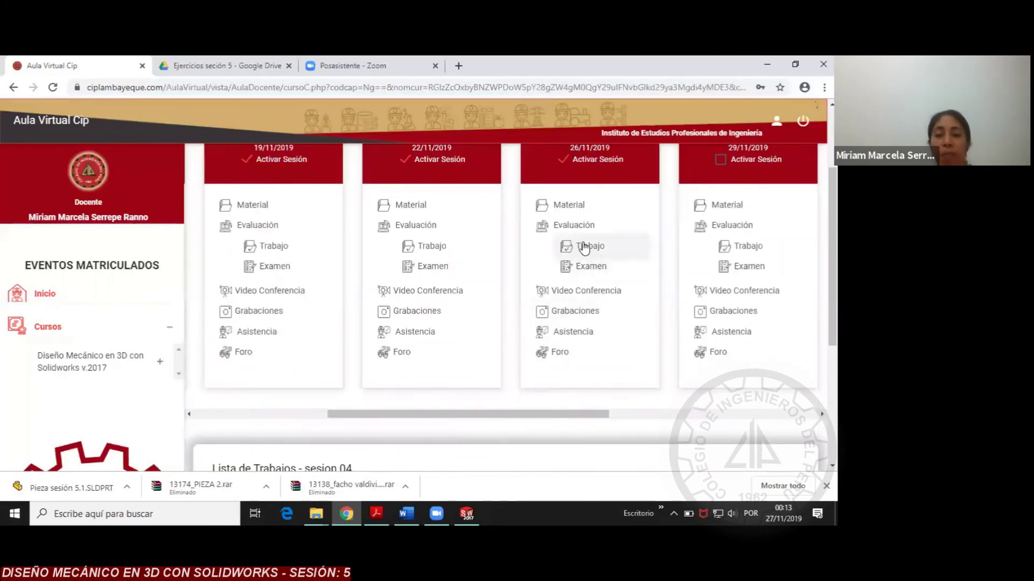
scroll(573, 293, down, 5)
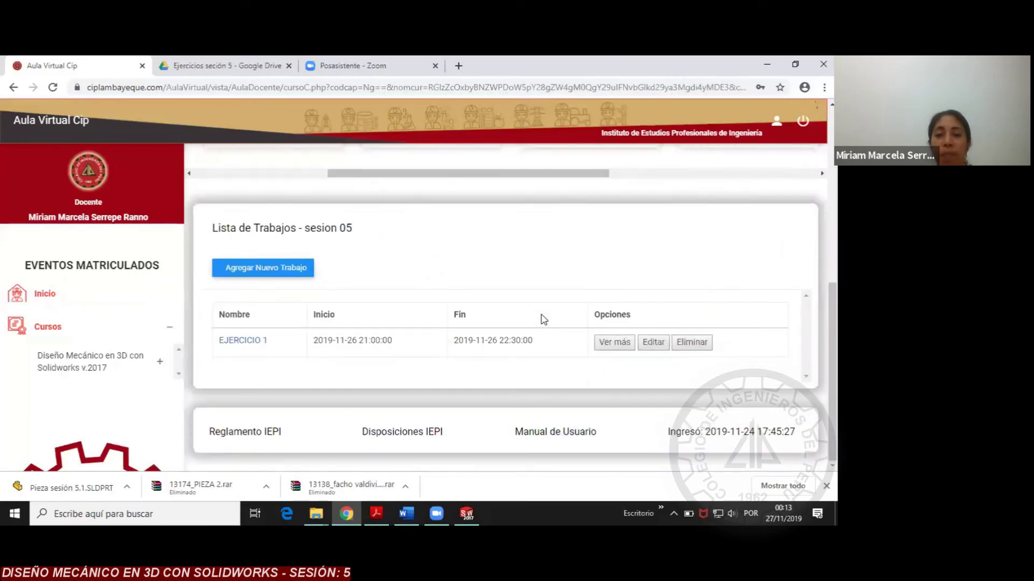
click(601, 345)
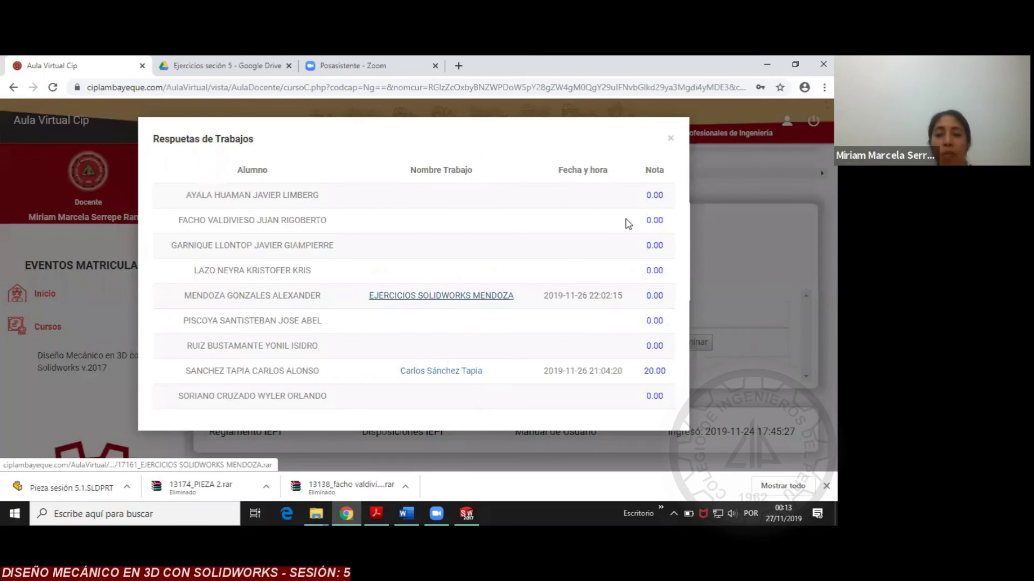
Close the Respuestas de Trabajos submissions list
click(670, 141)
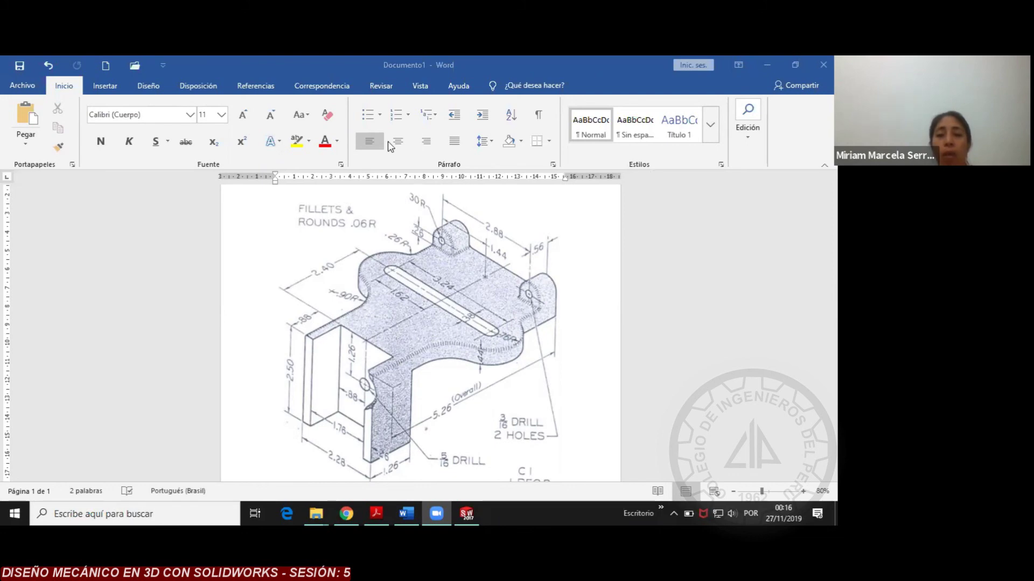
Bring SolidWorks forward and close the previous part without saving (No guardar)
double_click(215, 81)
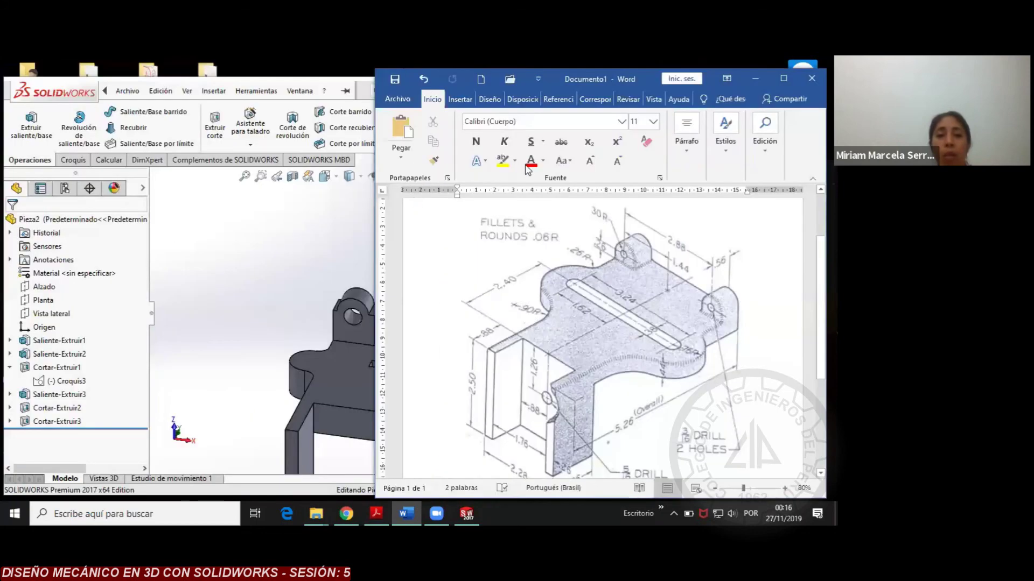
click(533, 167)
click(533, 163)
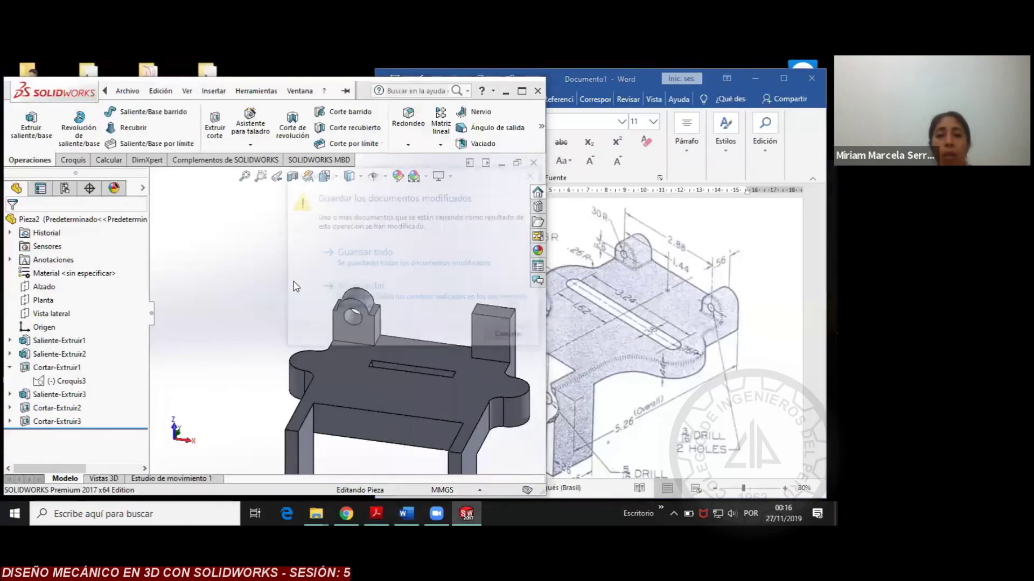
click(323, 286)
Start a new document from the File menu's Nuevo command
click(119, 91)
right_click(122, 101)
click(118, 91)
click(132, 110)
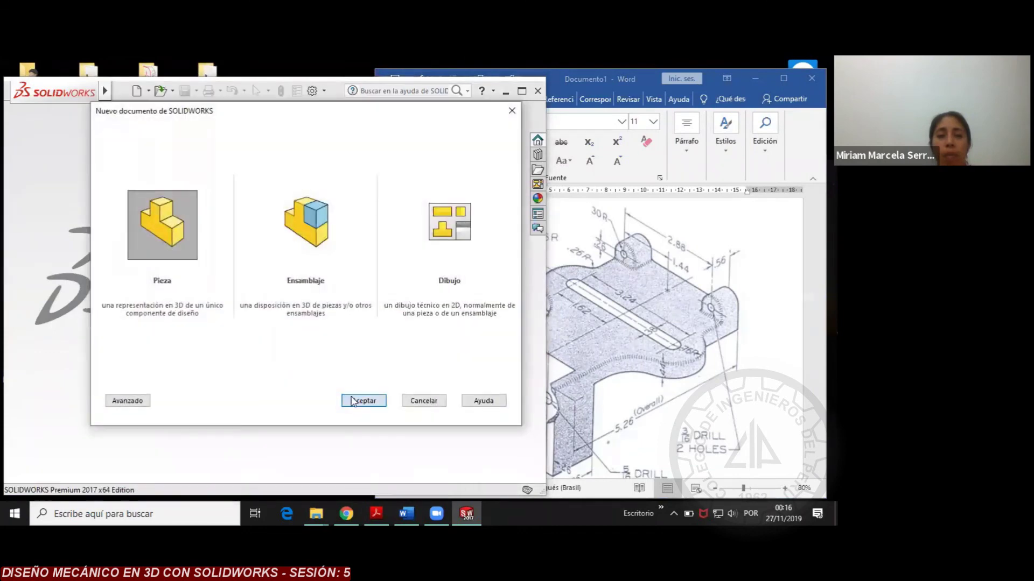
Create a new Pieza document with IPS inch units
click(353, 402)
click(479, 493)
click(382, 455)
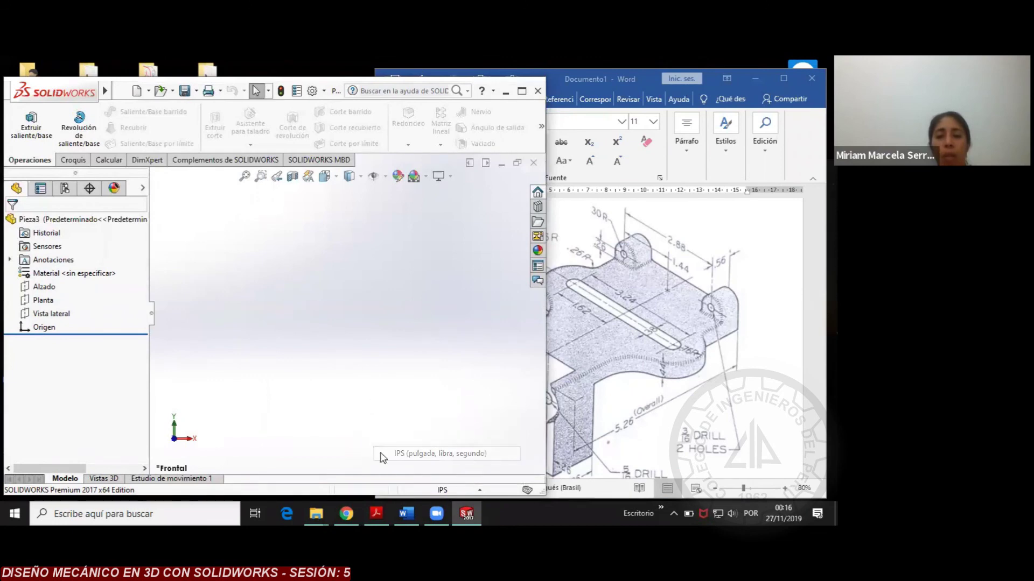
Start a sketch on the Planta plane, viewed face-on from Superior
click(43, 299)
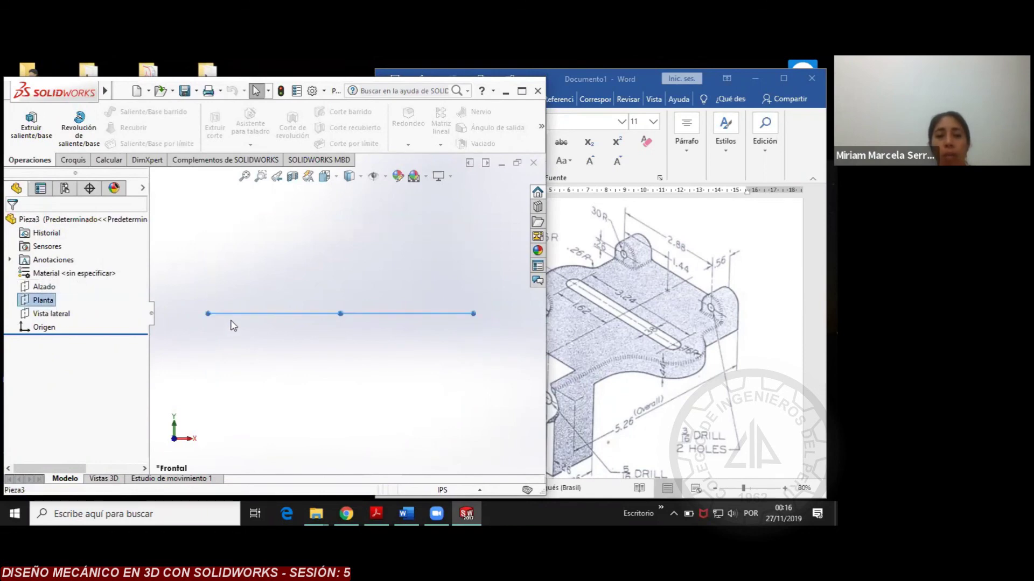
click(325, 177)
click(342, 211)
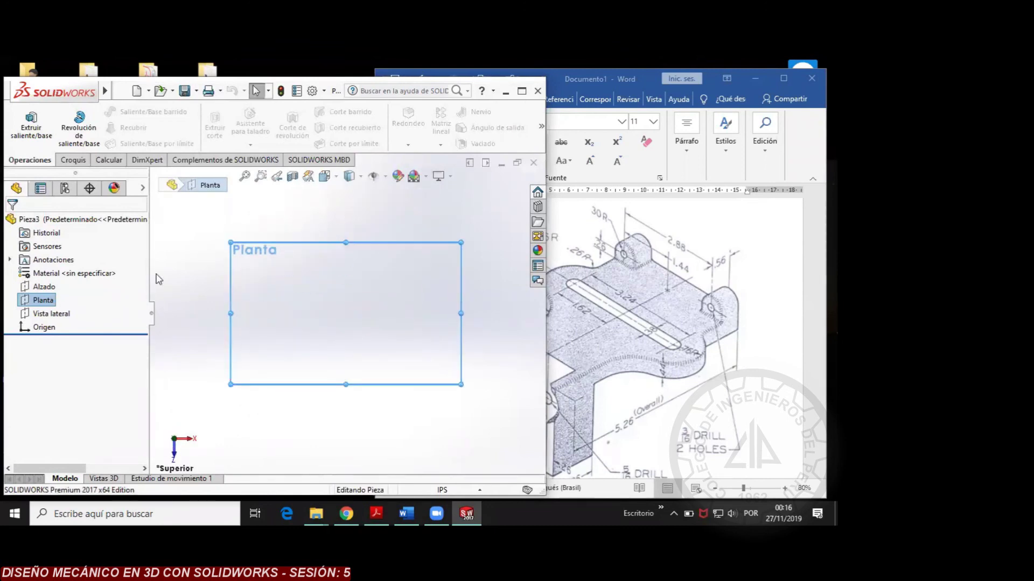
click(68, 161)
click(88, 111)
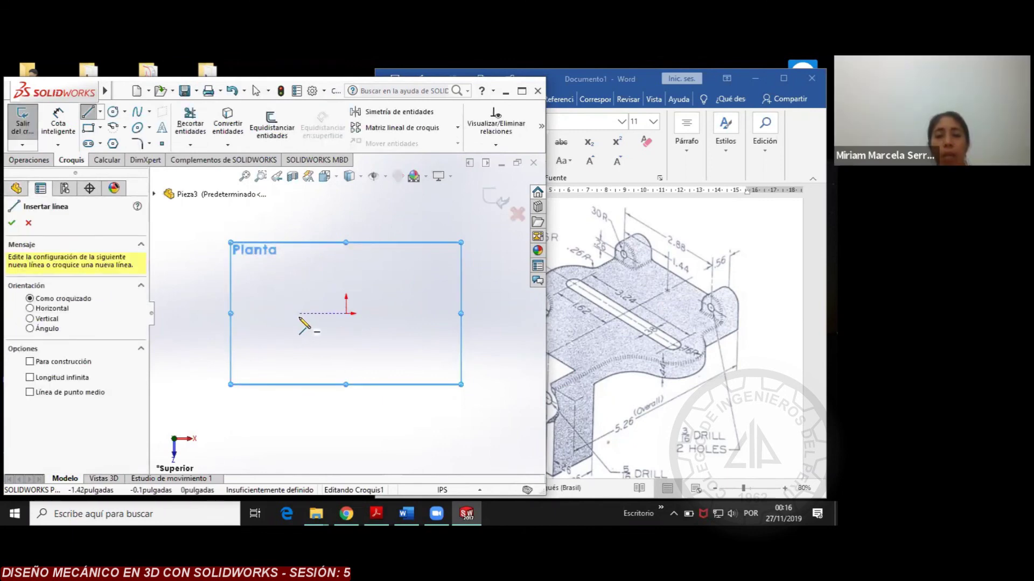
Bring the Word bracket drawing forward, shift it slightly right, and cancel the line
click(593, 82)
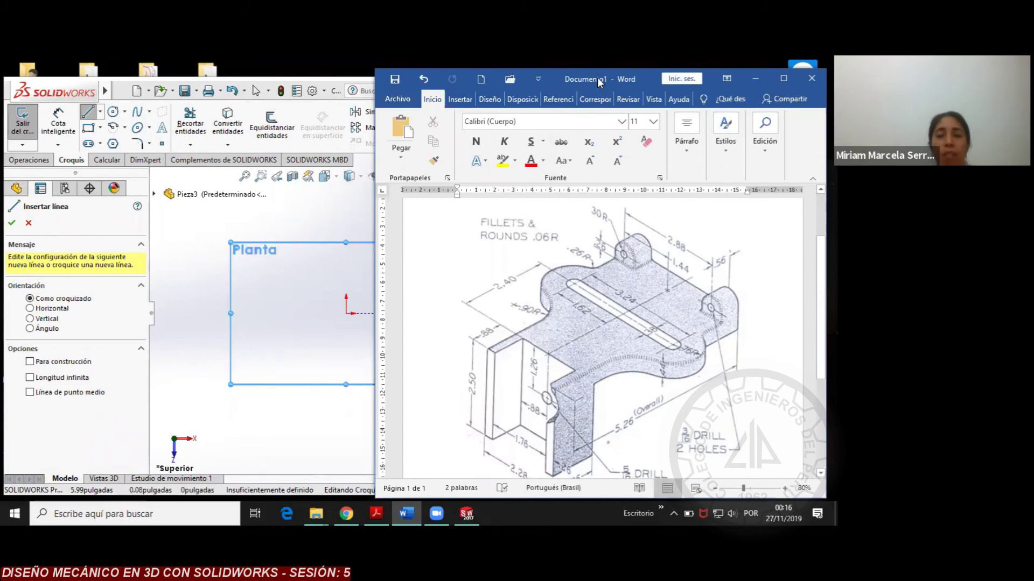
drag(599, 82, 621, 82)
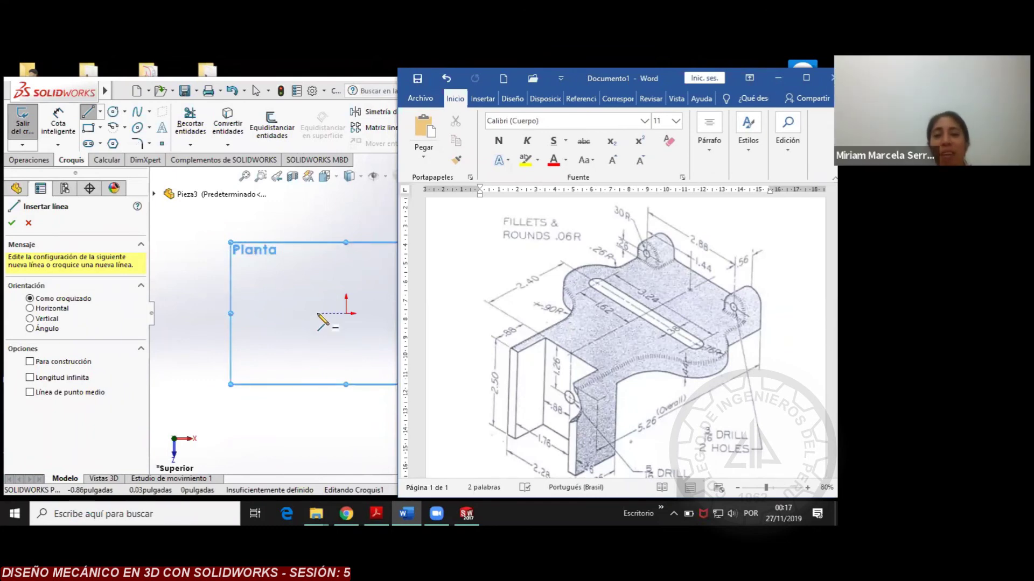
click(29, 223)
Draw a vertical Línea constructiva through the origin, extending above and below it
click(100, 112)
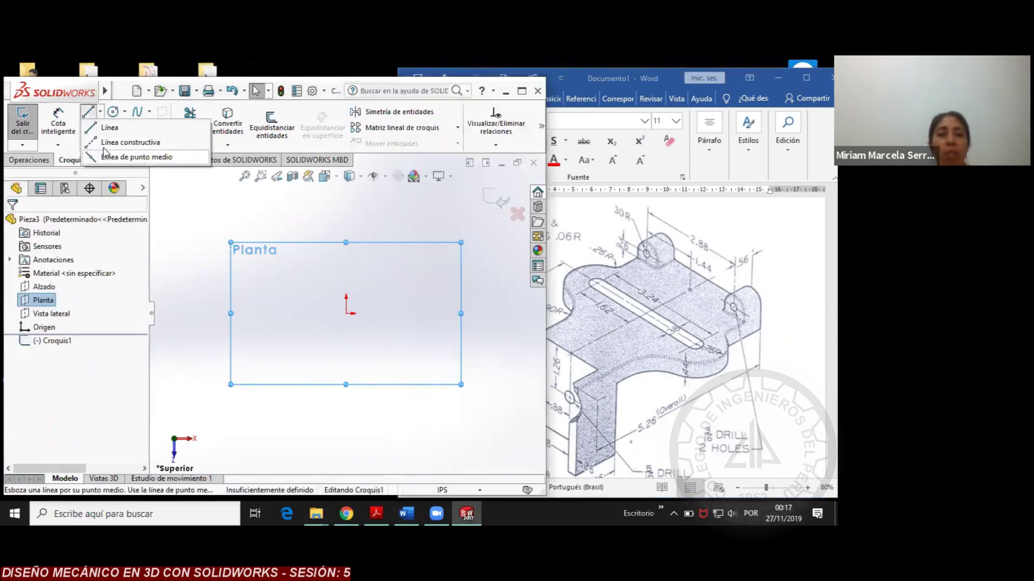
click(116, 142)
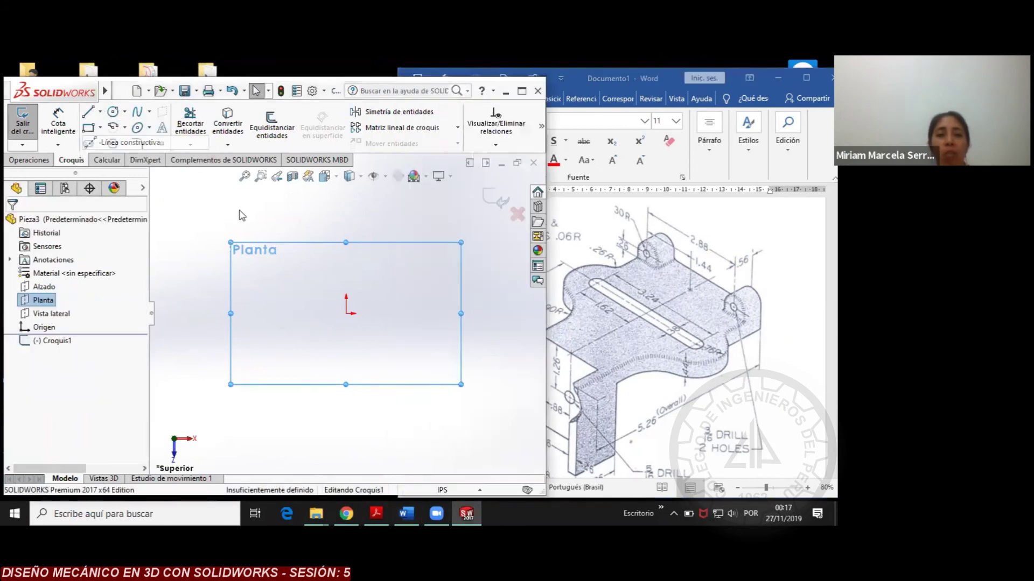
click(346, 313)
click(345, 410)
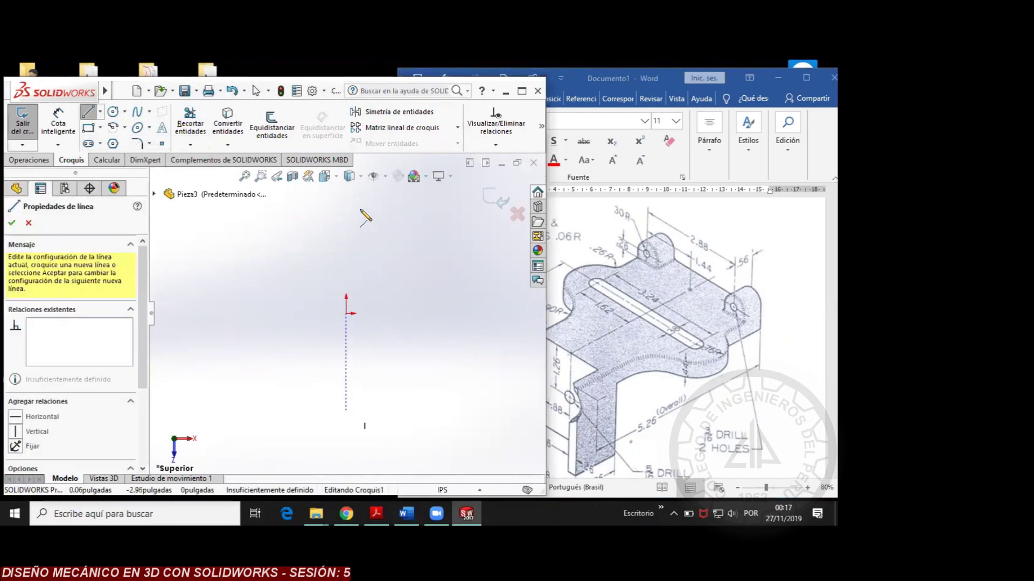
click(346, 204)
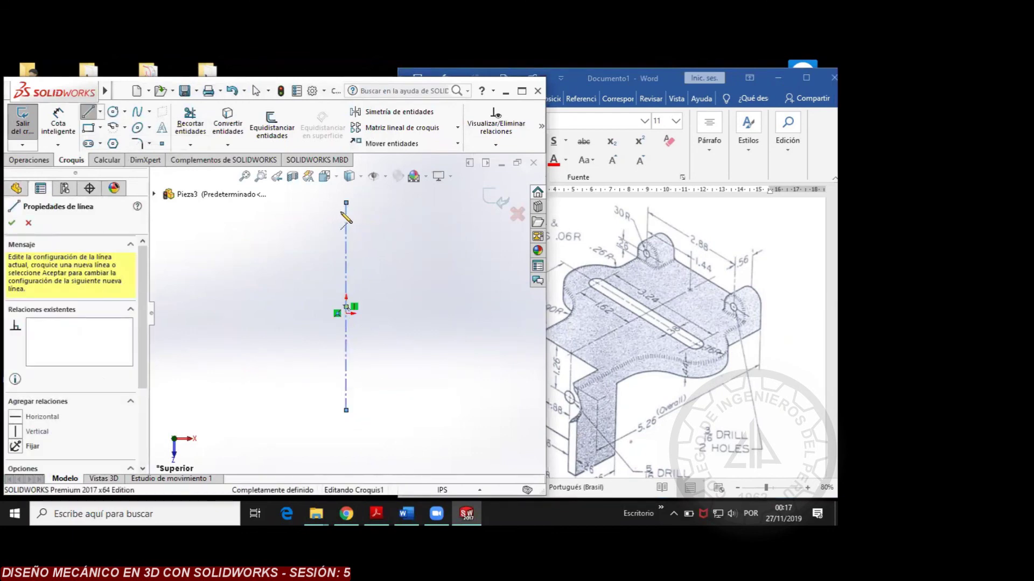
right_click(351, 221)
click(355, 226)
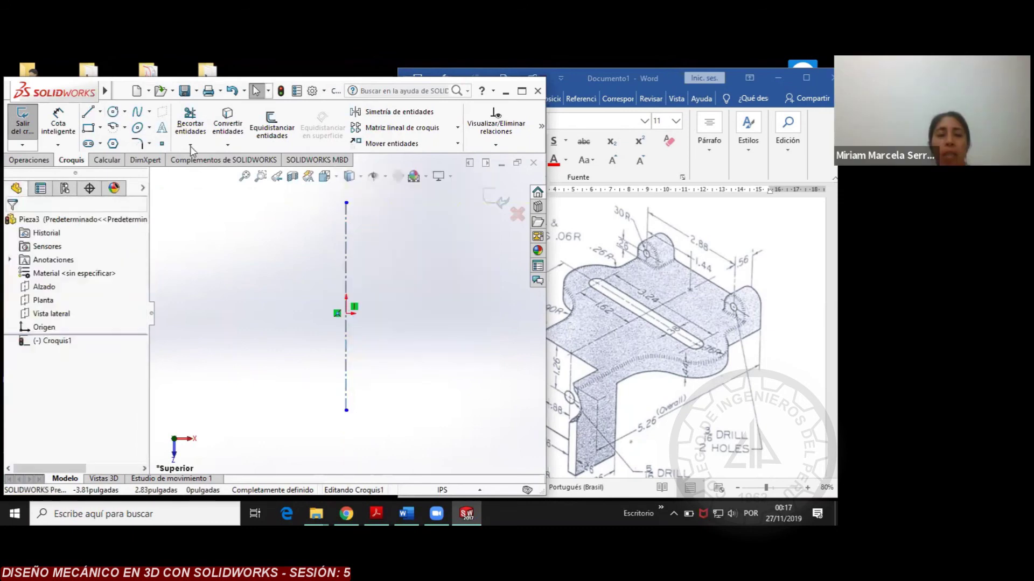
click(93, 112)
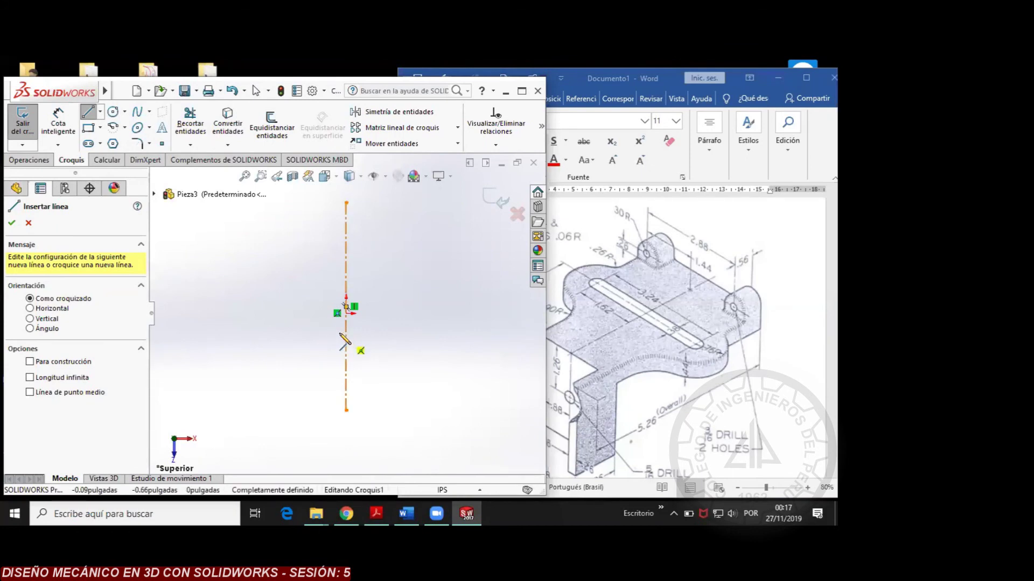
Draw a chain of horizontal and vertical profile lines stepping left from the centerline
click(346, 313)
click(320, 313)
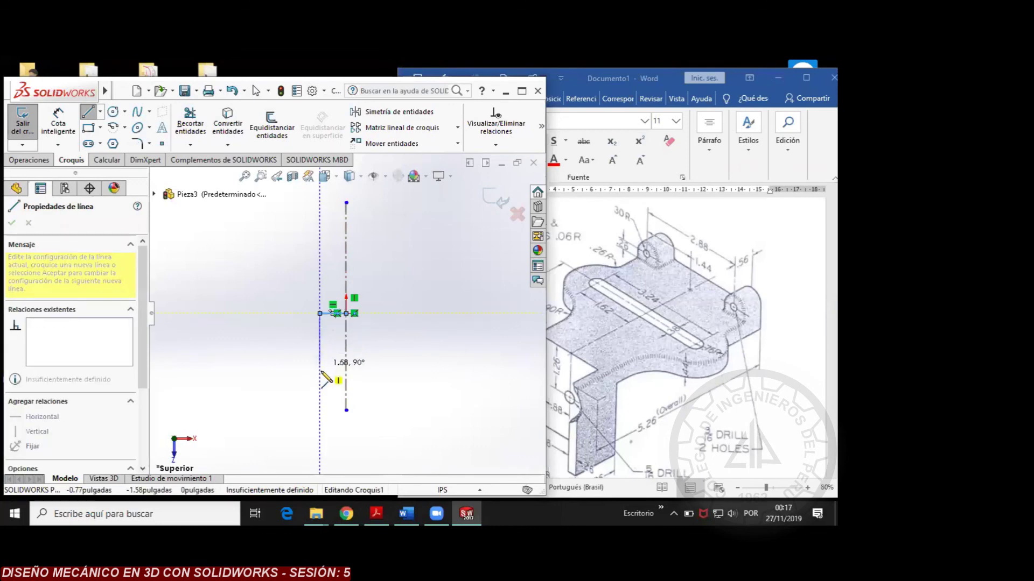
click(320, 372)
click(305, 372)
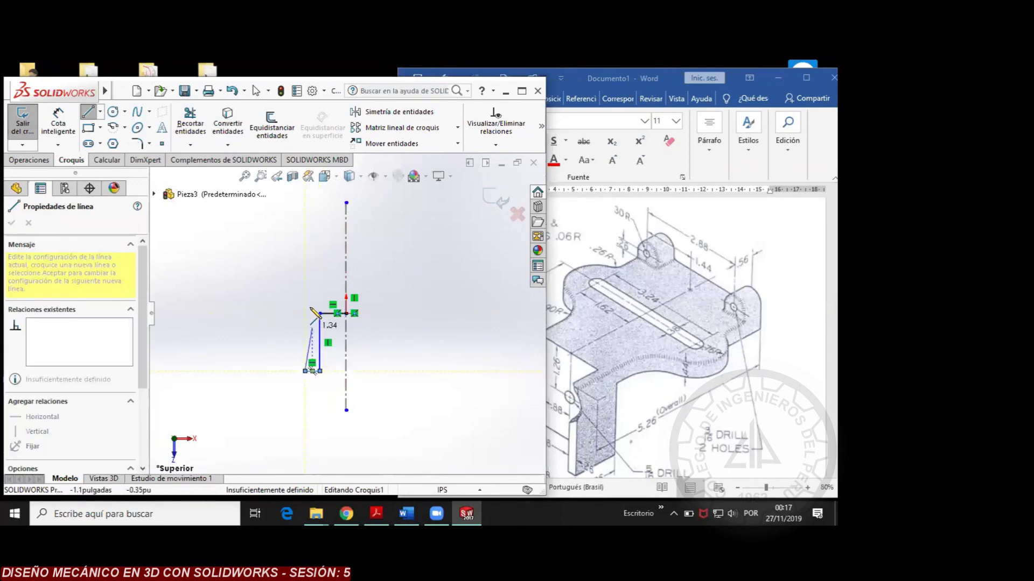
click(306, 297)
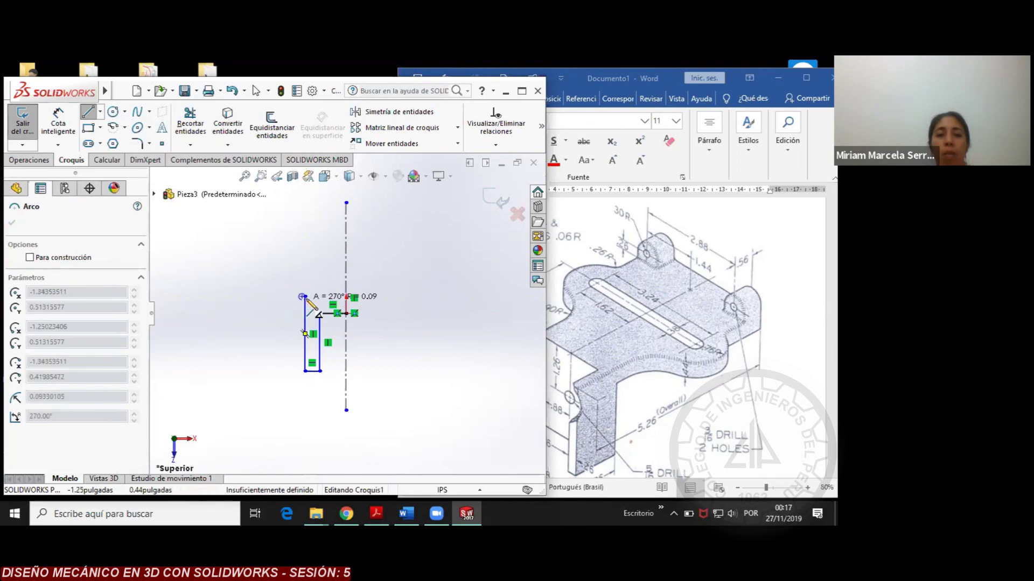
right_click(295, 259)
click(304, 269)
key(Escape)
click(113, 111)
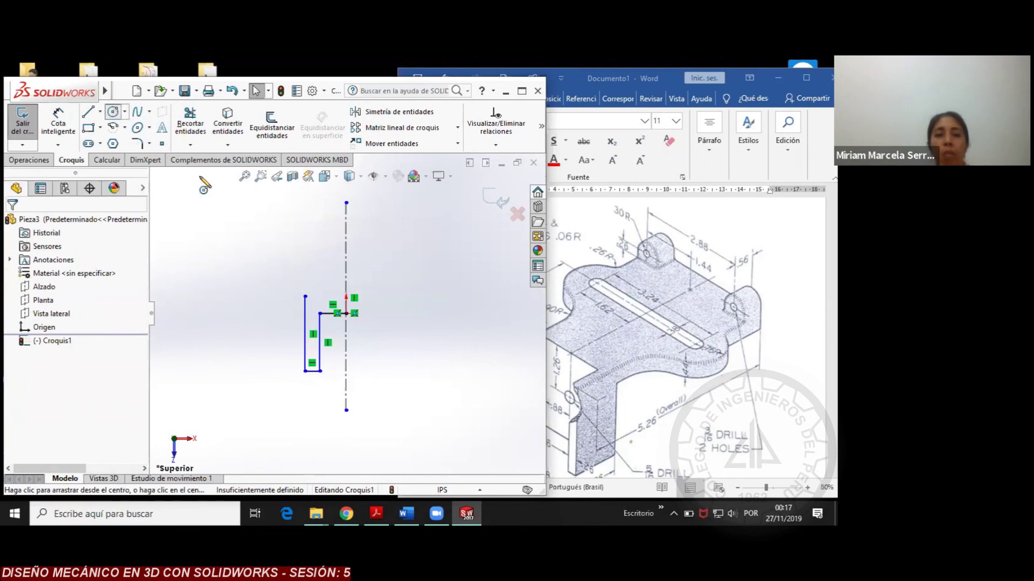
click(288, 262)
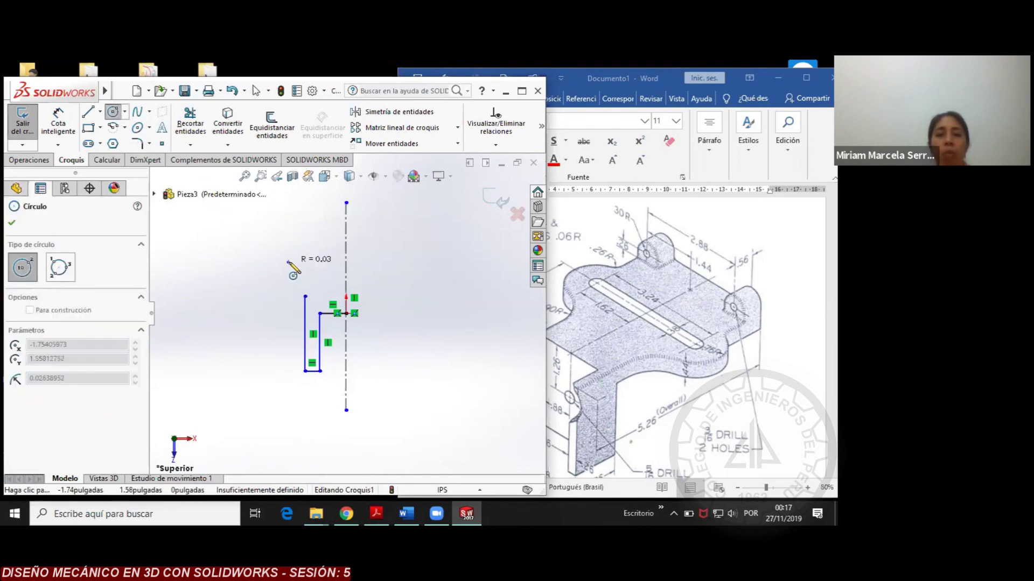
click(305, 296)
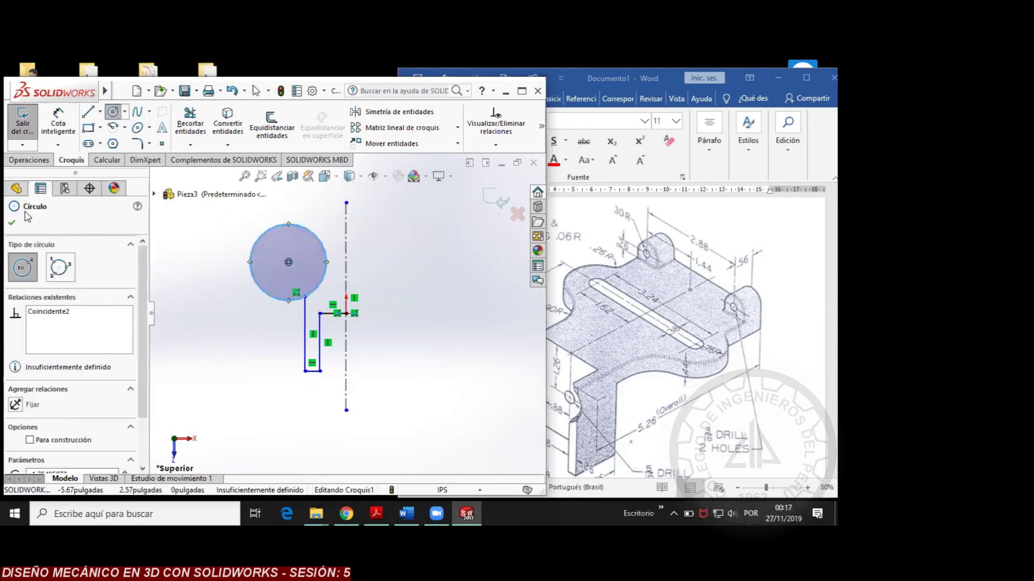
click(11, 223)
click(58, 124)
click(318, 237)
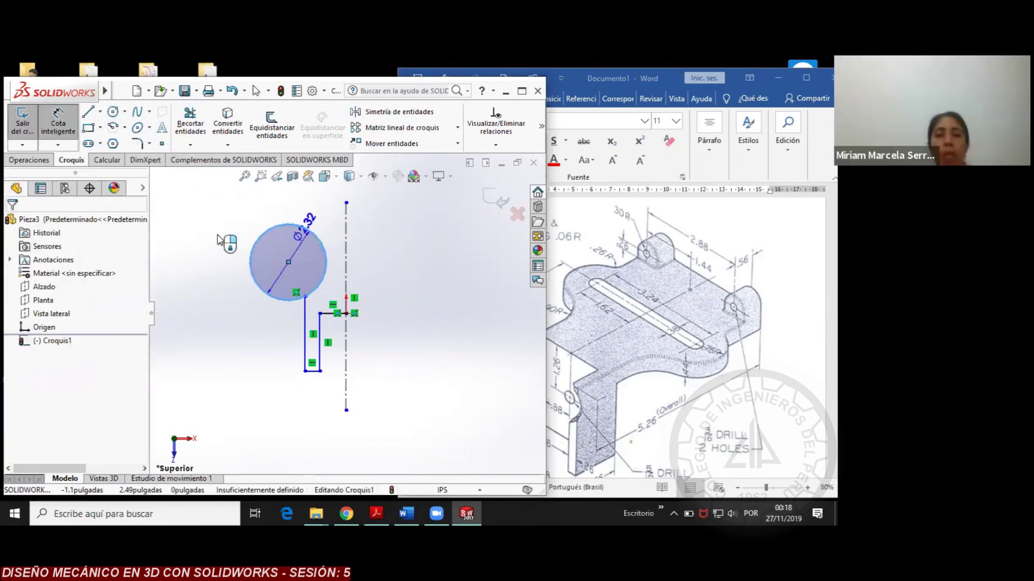
click(224, 252)
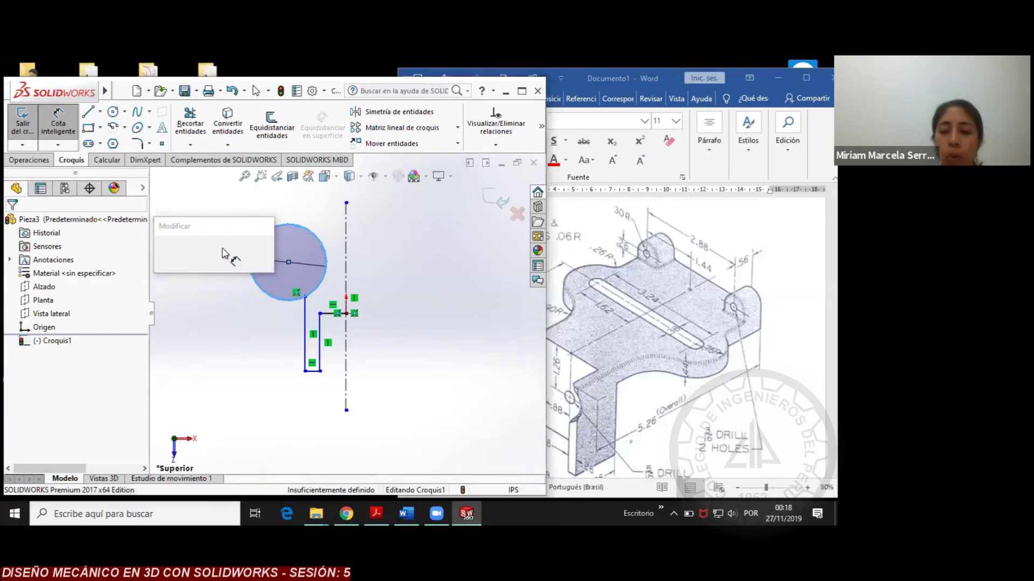
text(0.9)
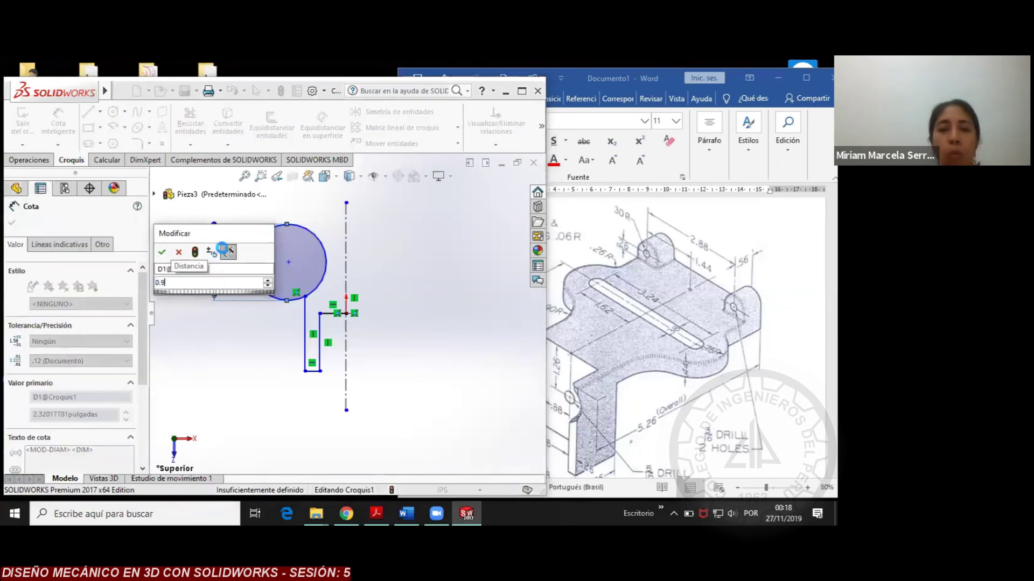
key(Return)
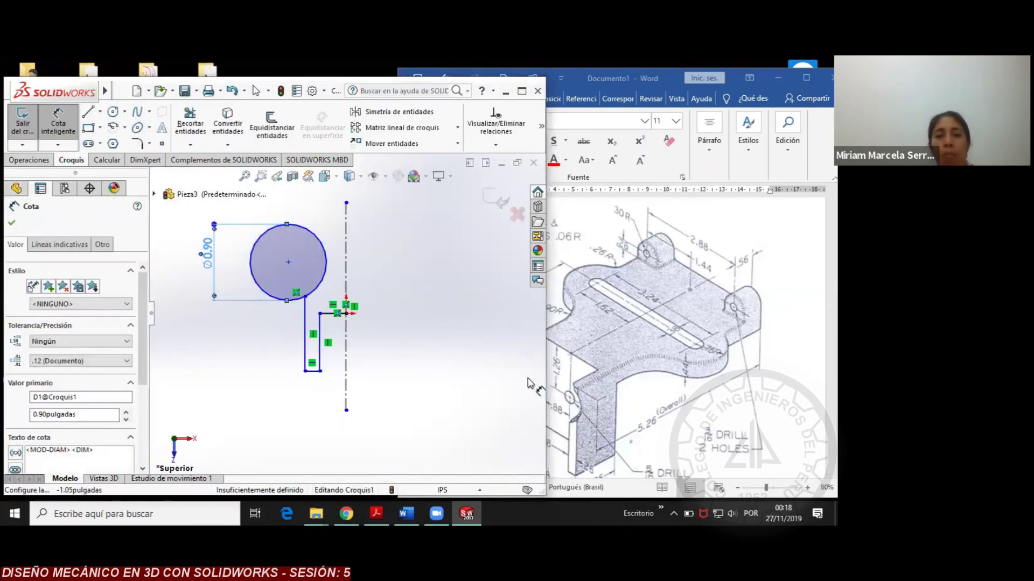
click(560, 313)
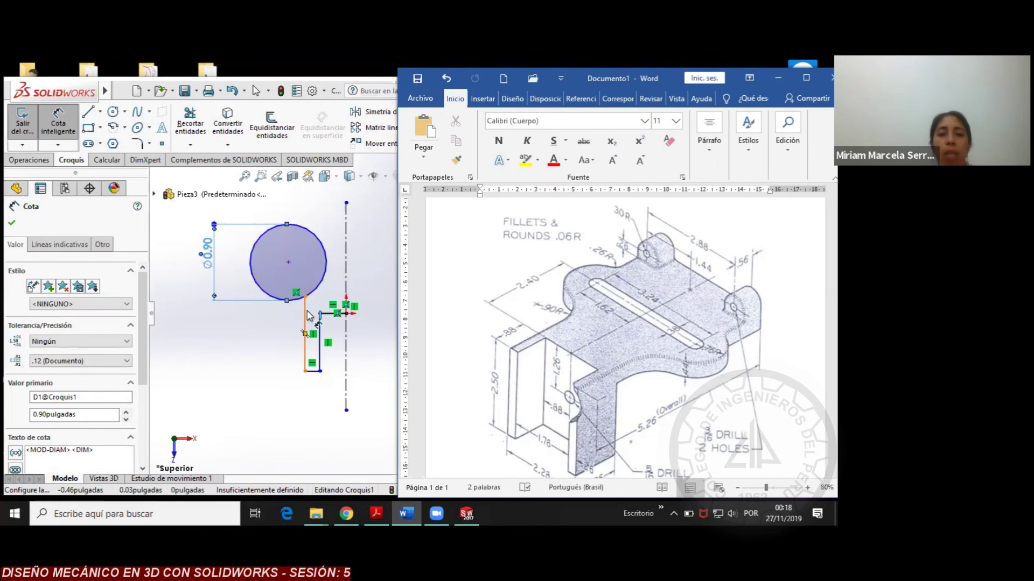
click(9, 225)
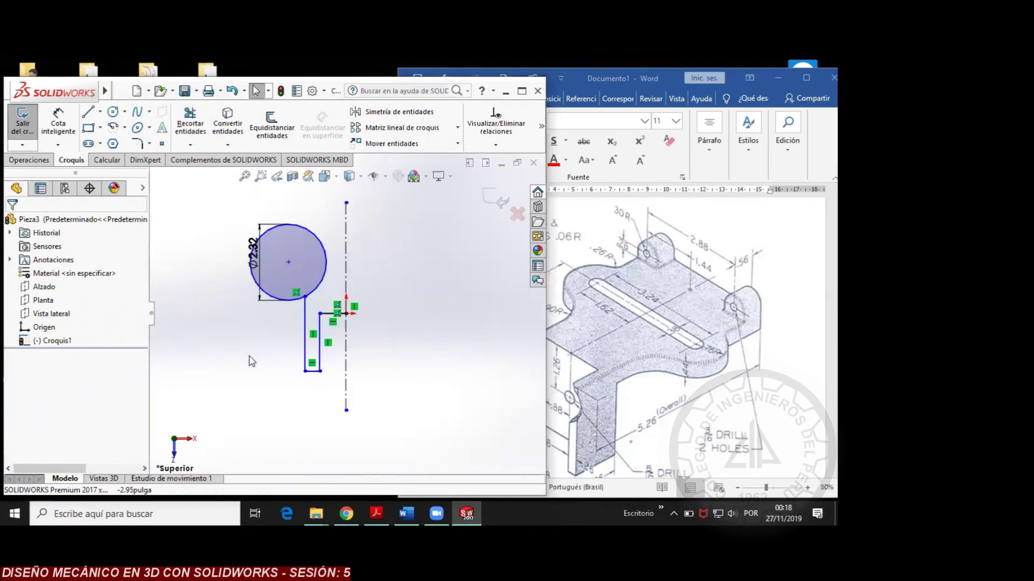
key(ctrl+z)
key(Delete)
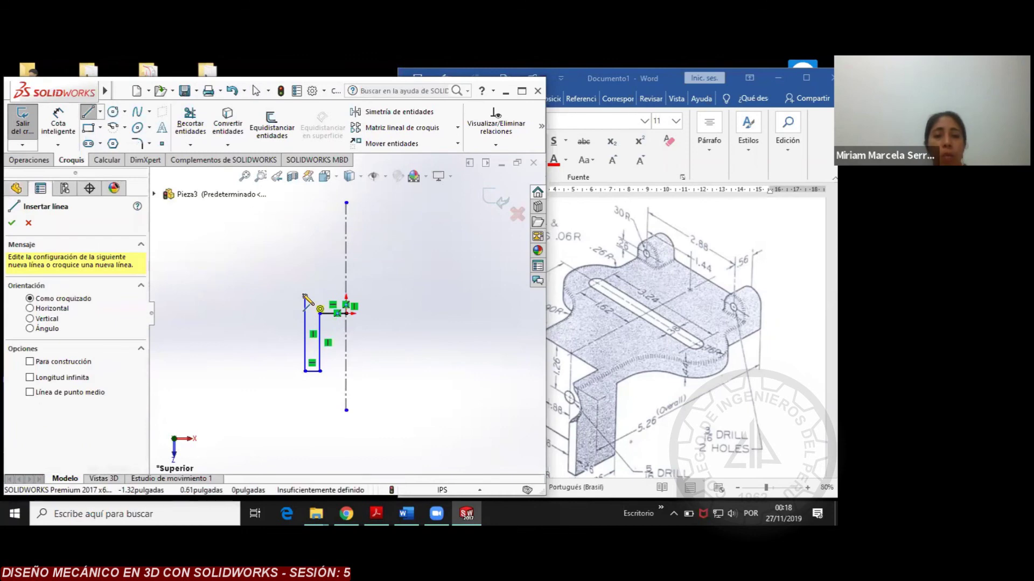
Draw a tangent arc from the top of the left profile line, curving up-left
click(308, 297)
key(a)
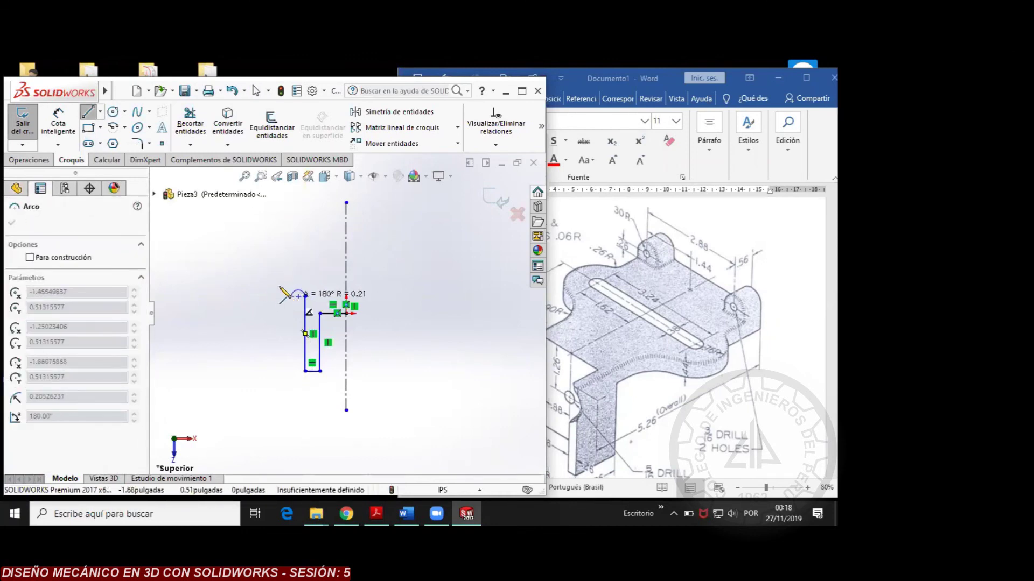
click(275, 267)
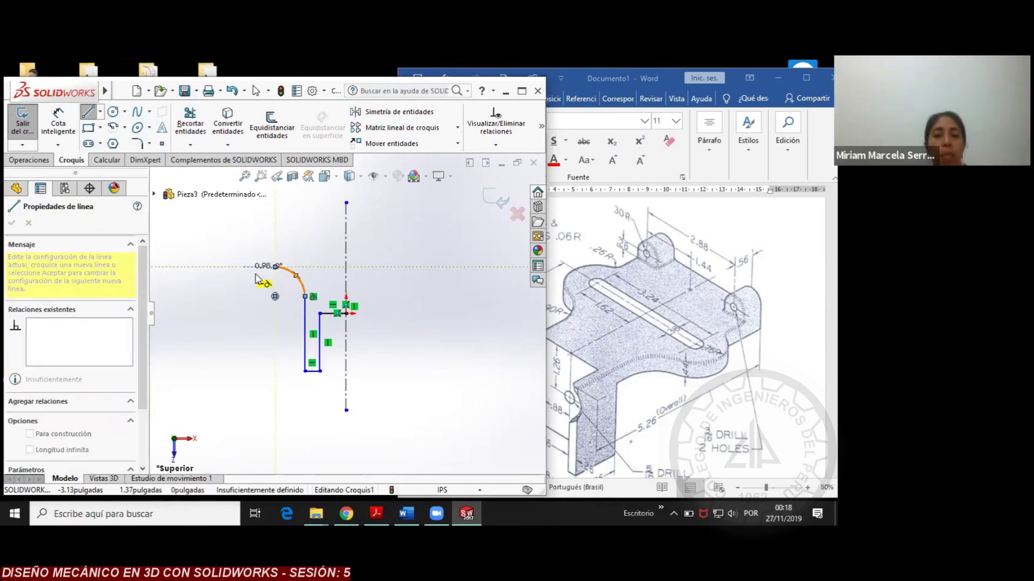
key(Escape)
key(Escape)
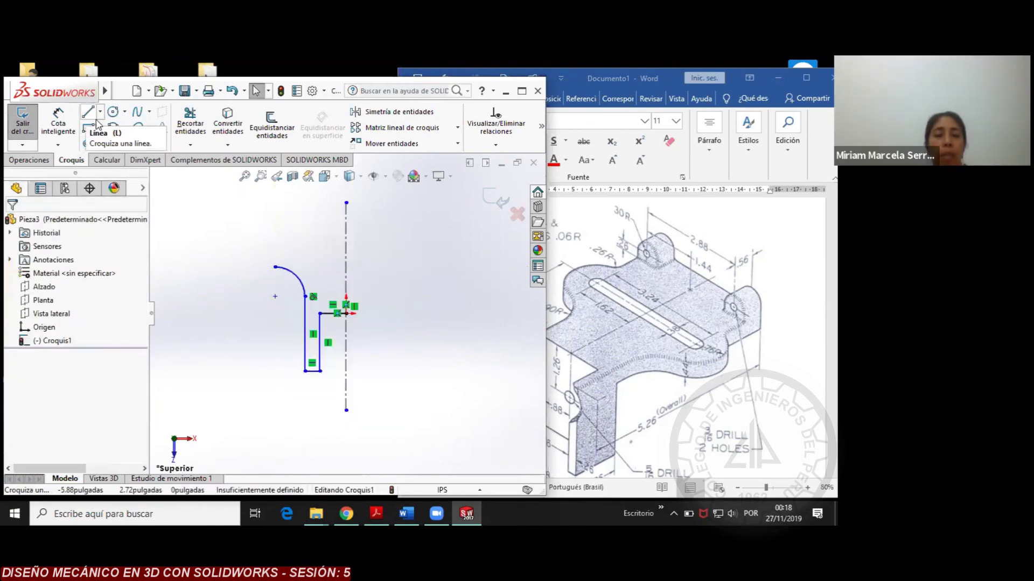
Smart Dimension the arc's radius to 0.9
click(58, 124)
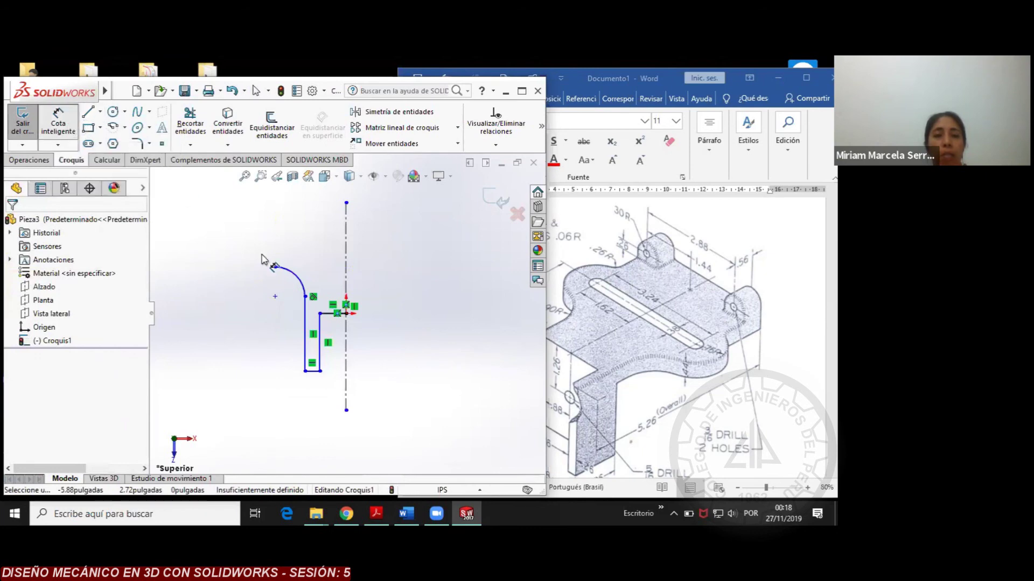
click(284, 284)
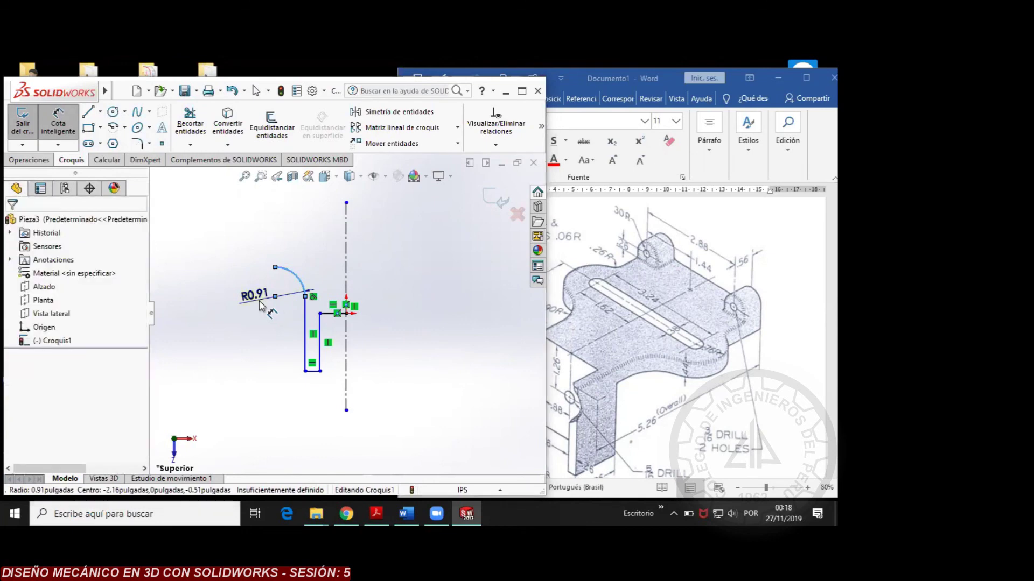
click(260, 305)
text(0.9)
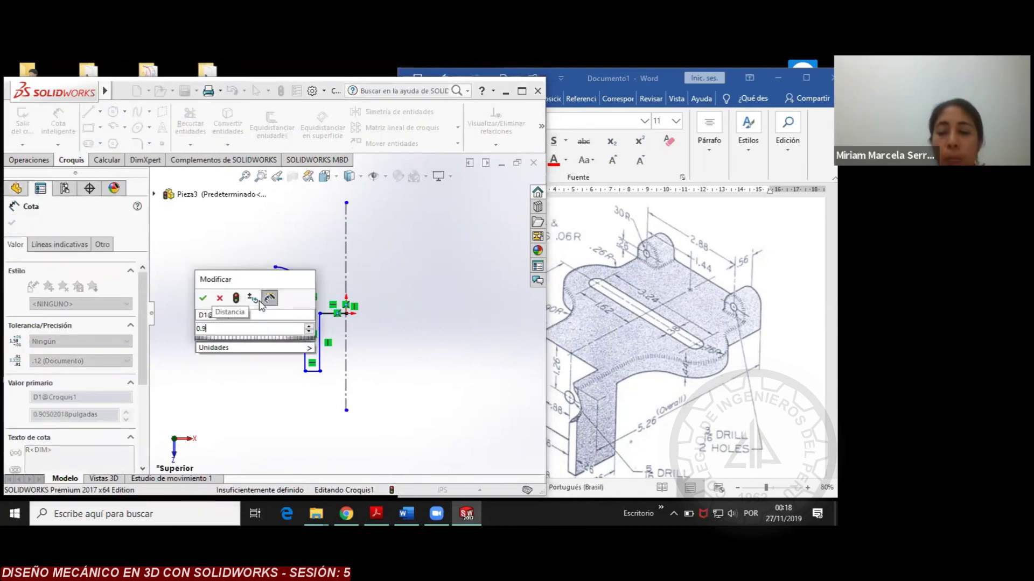
key(Return)
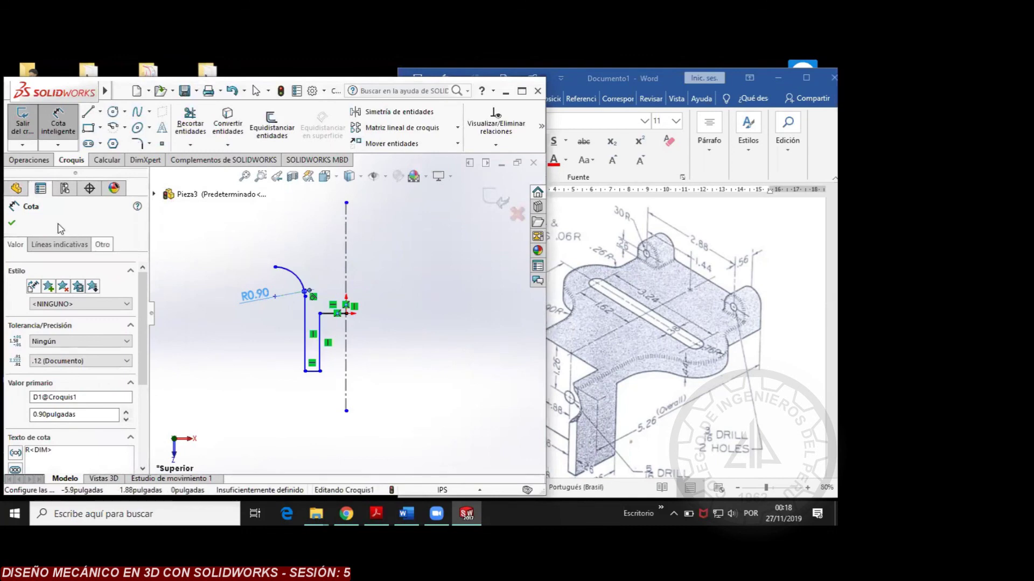
click(11, 224)
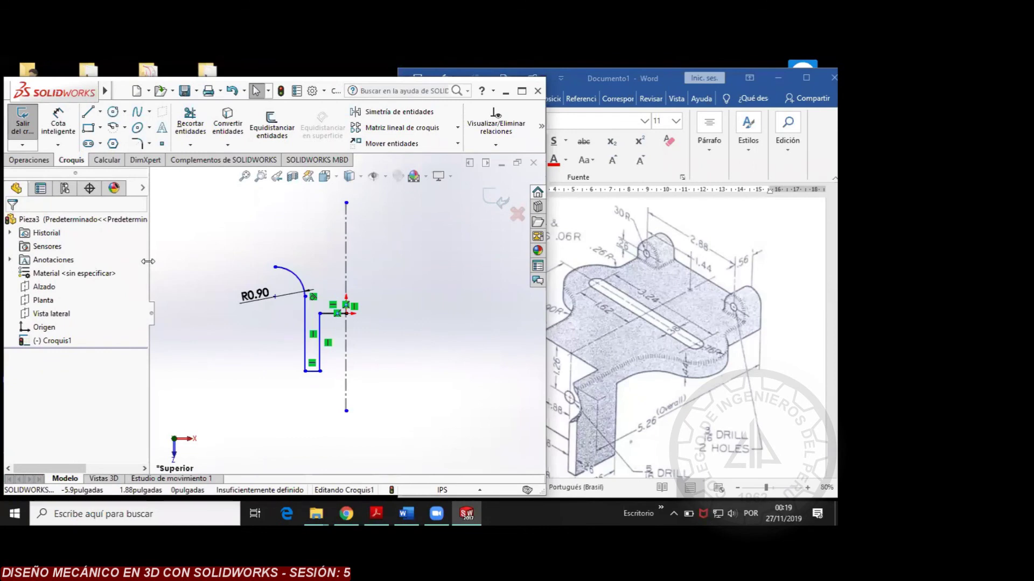
Add a short reverse tangent arc and a half-circle arc looping upward from the R0.90 arc
click(88, 112)
click(275, 267)
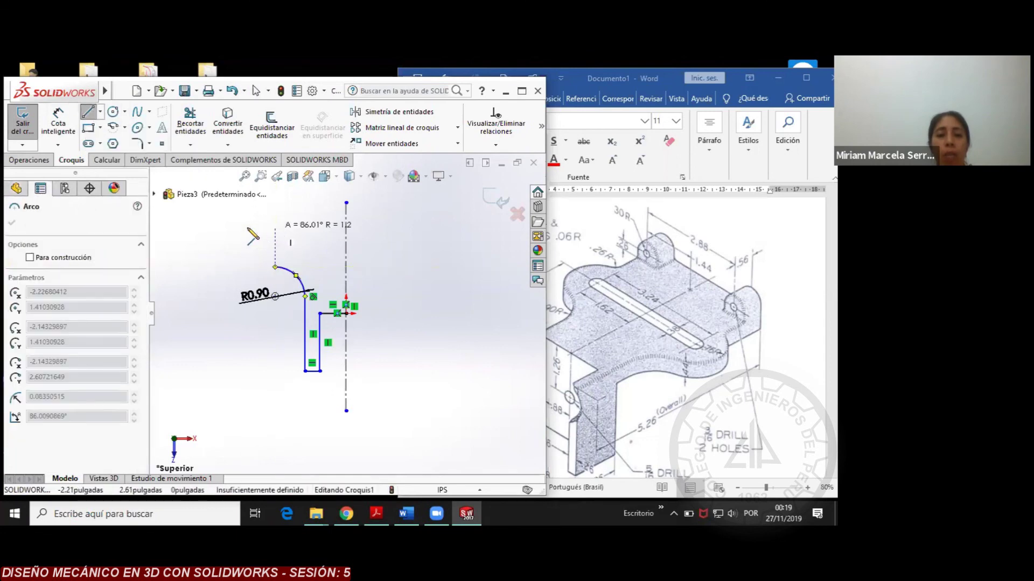
click(276, 267)
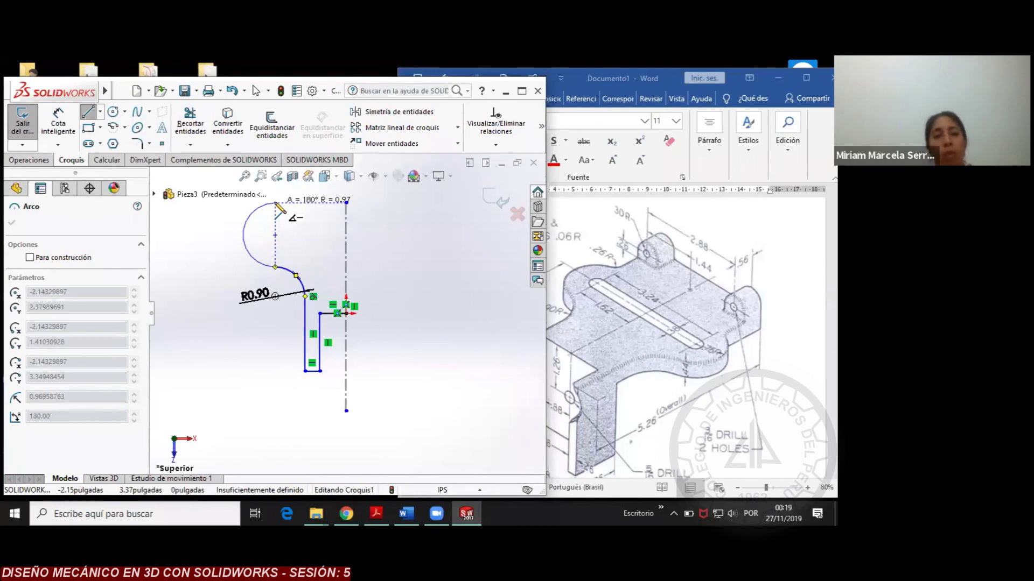
click(276, 204)
right_click(306, 219)
click(334, 233)
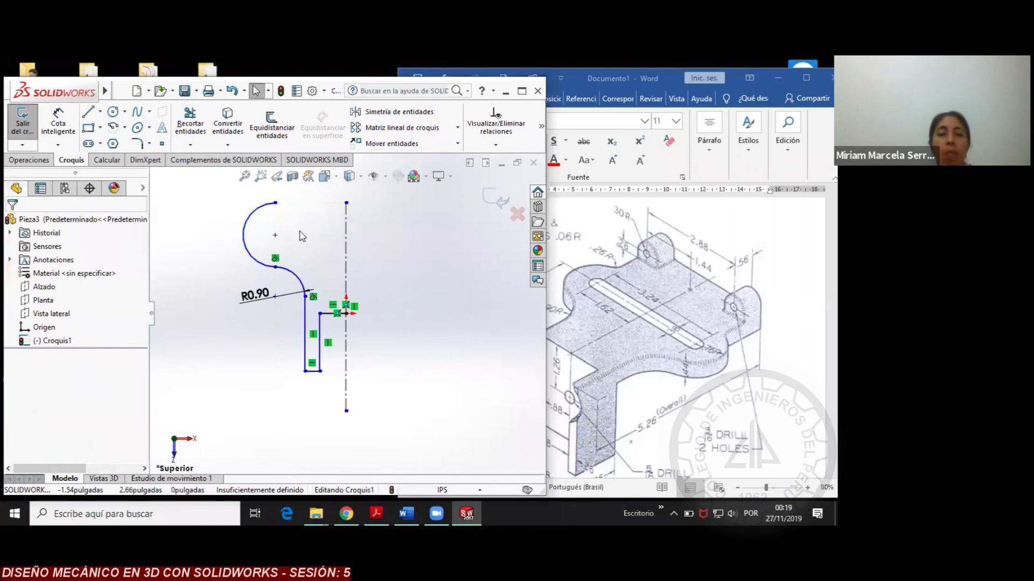
Bring the Word reference drawing back to the front
scroll(309, 235, down, 3)
scroll(342, 246, up, 4)
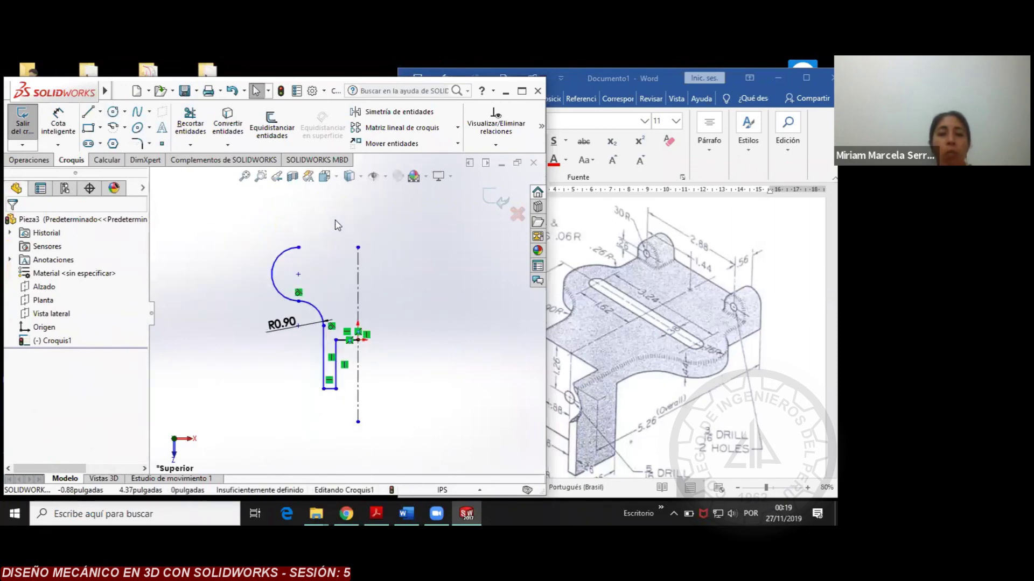
click(606, 79)
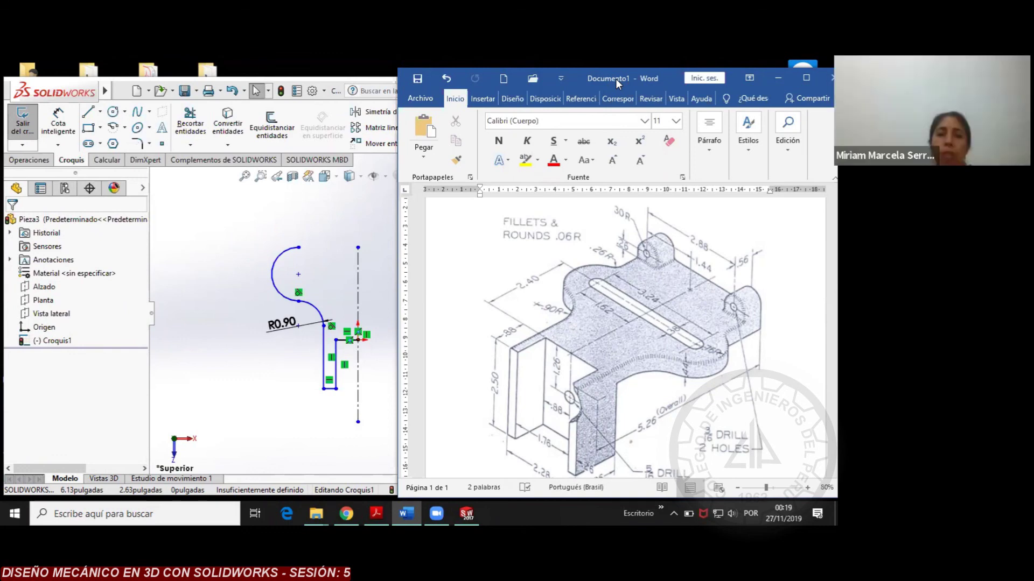
Dimension the top half-circle arc's radius to 0.76
drag(615, 78, 607, 84)
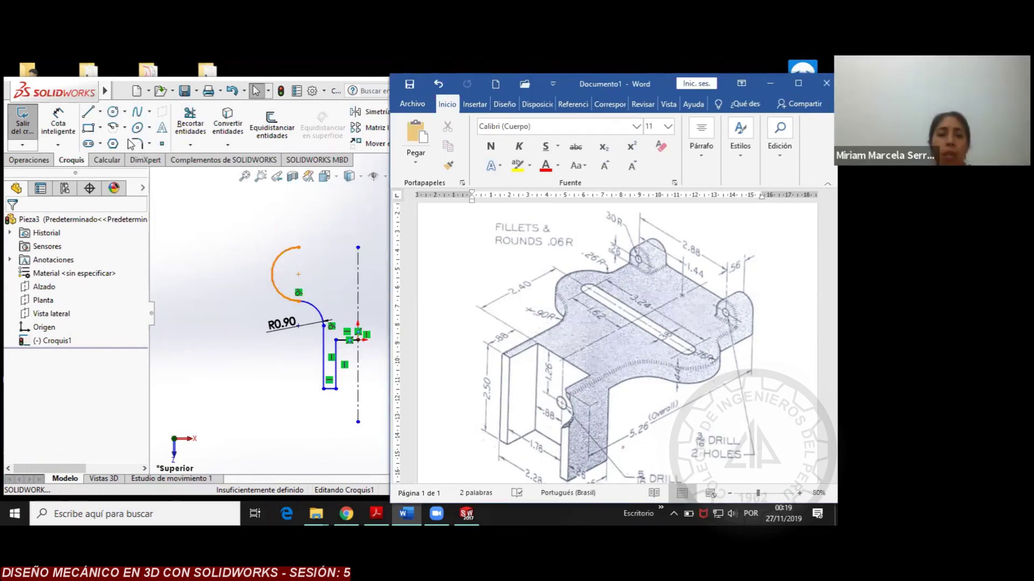
click(58, 125)
click(276, 265)
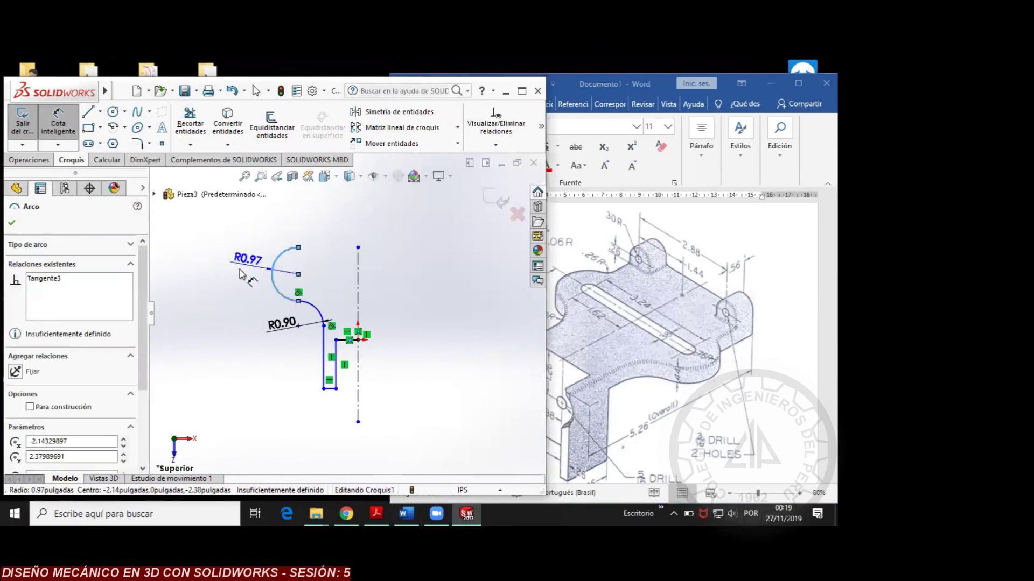
click(233, 273)
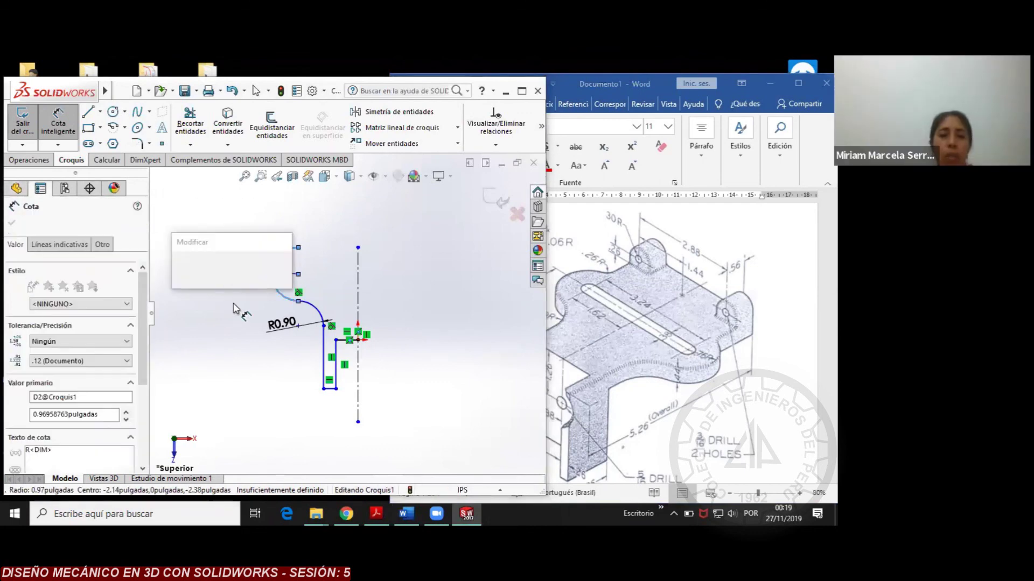
text(0.)
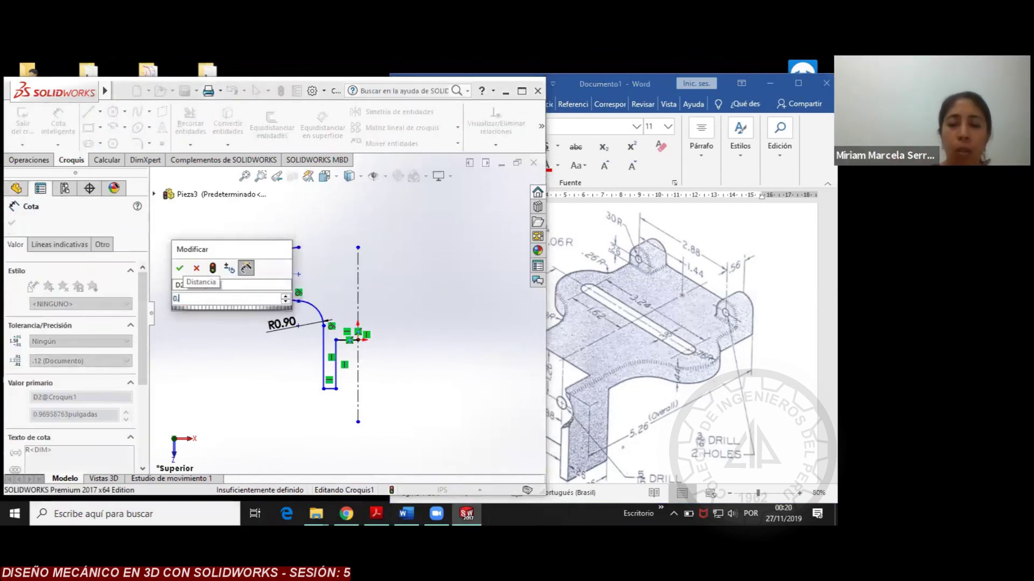
text(7)
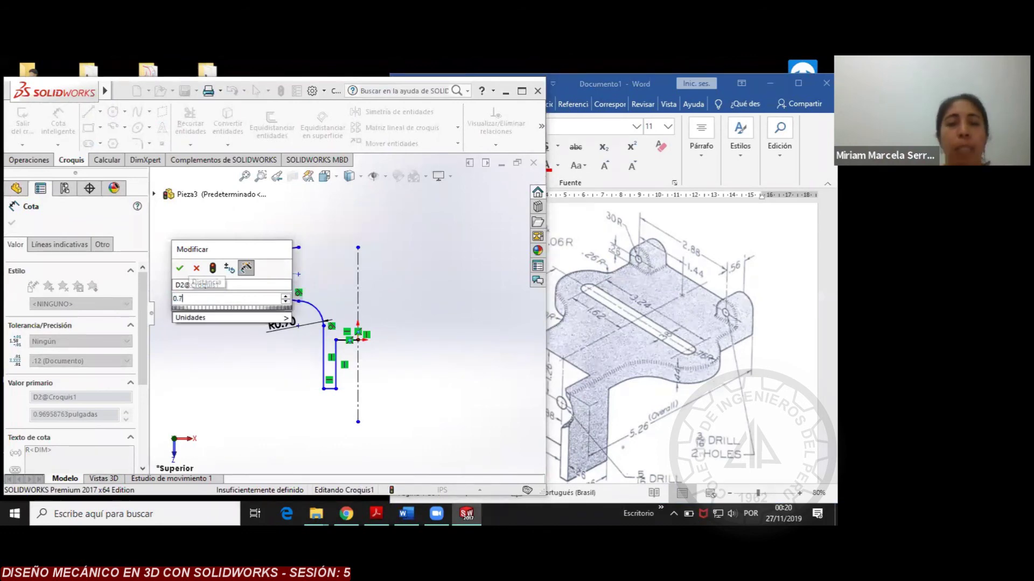
text(6)
key(Return)
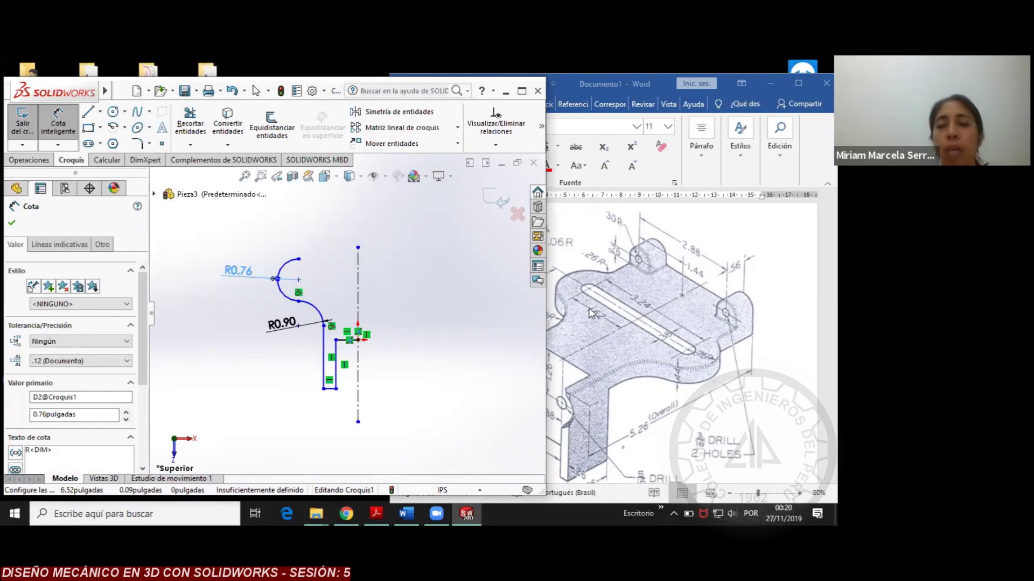
Dimension the distance from the centerline to the arc centre as 1.62
click(360, 288)
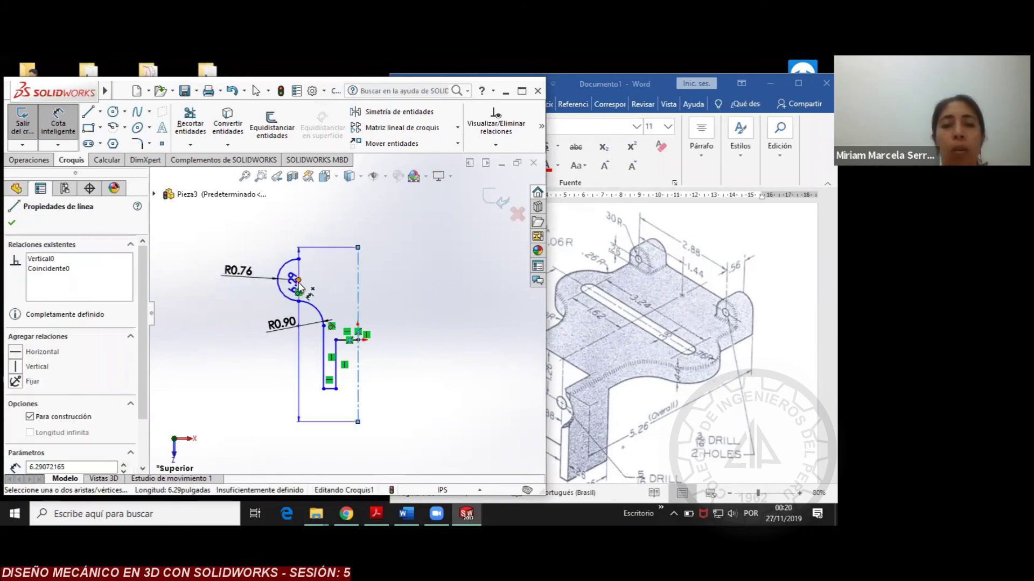
click(299, 280)
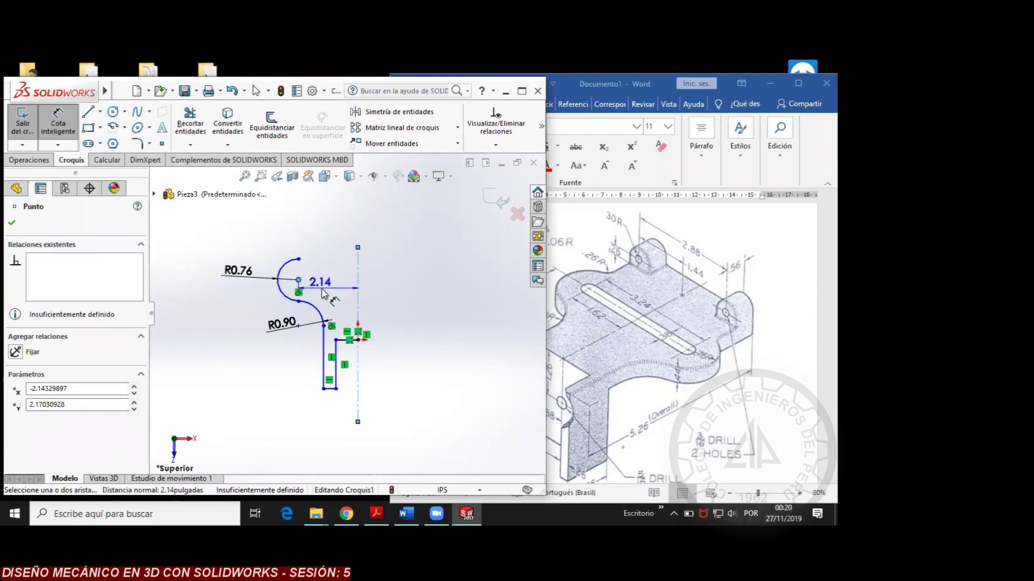
click(325, 295)
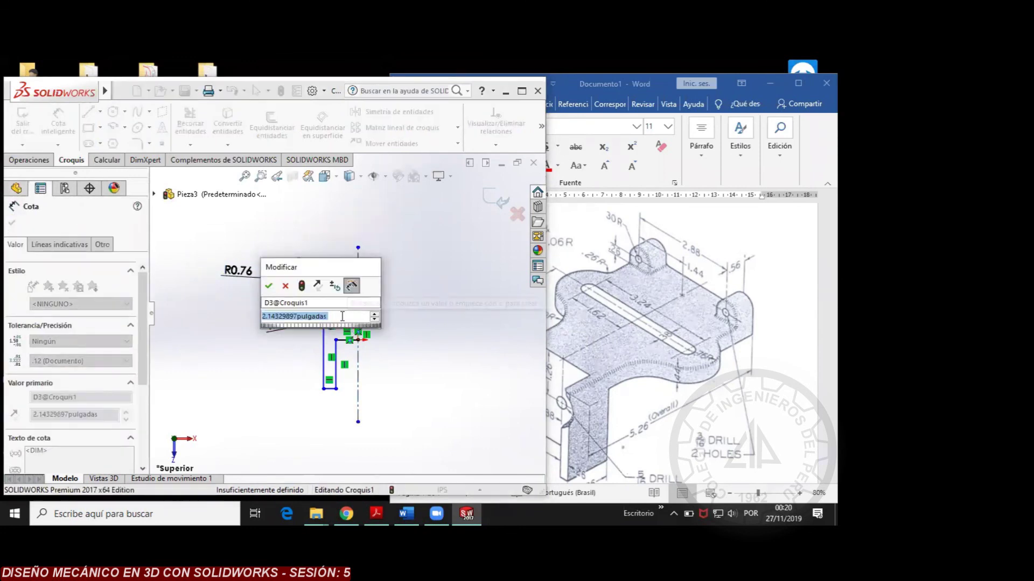
text(1.62)
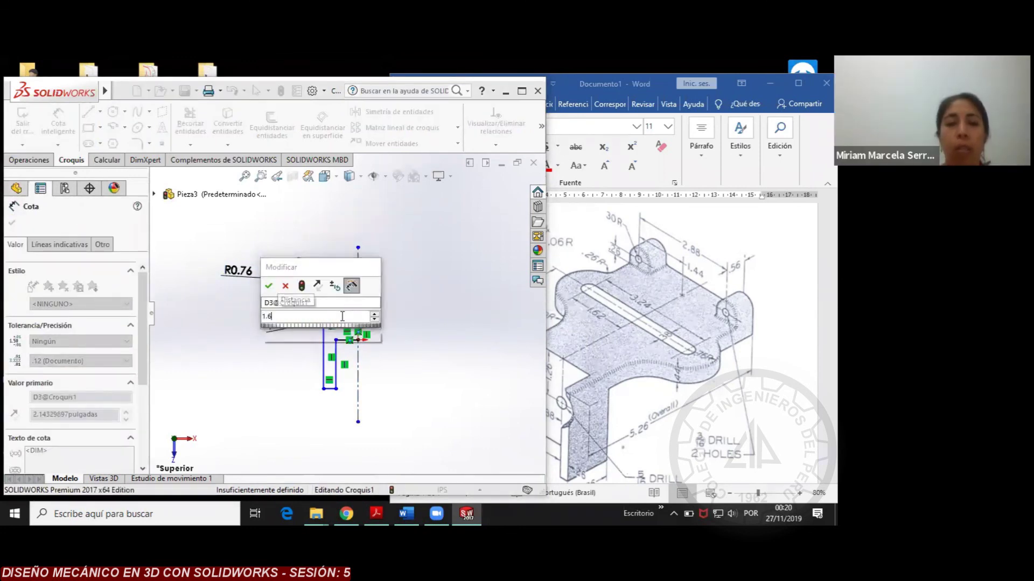
key(Return)
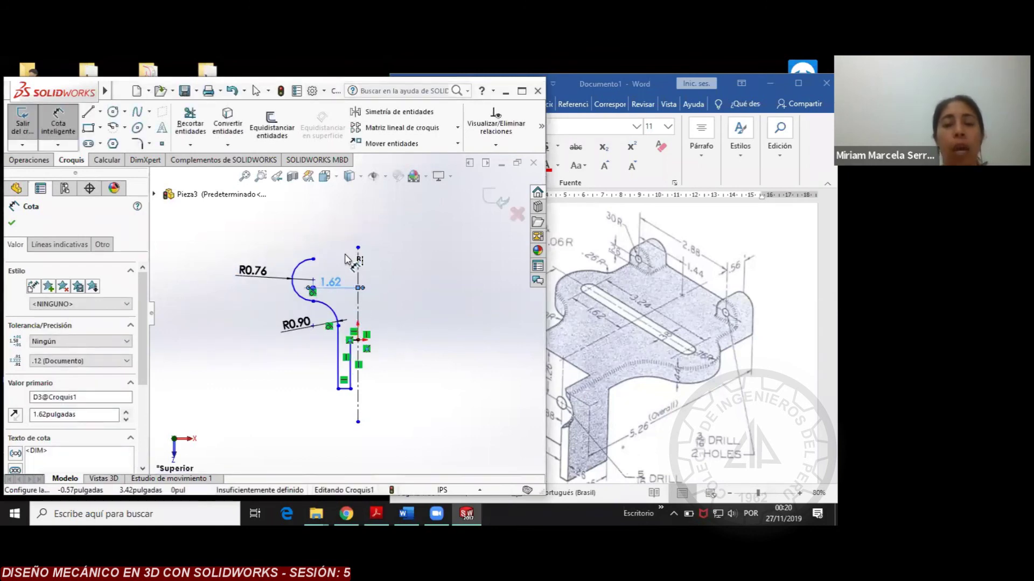
click(12, 223)
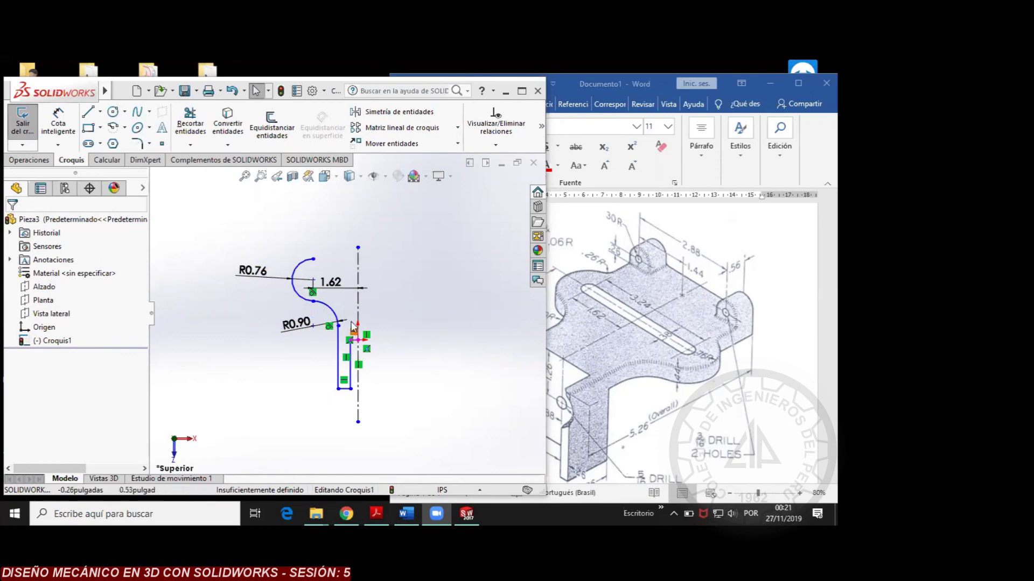
Zoom into the sketch and bring the Word bracket reference drawing to the front
scroll(350, 323, down, 3)
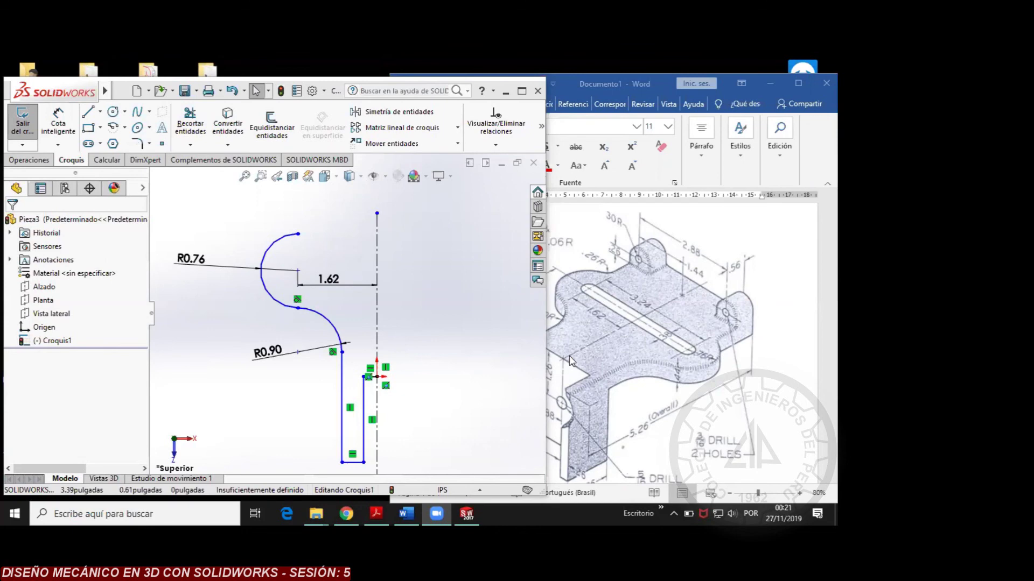
click(598, 85)
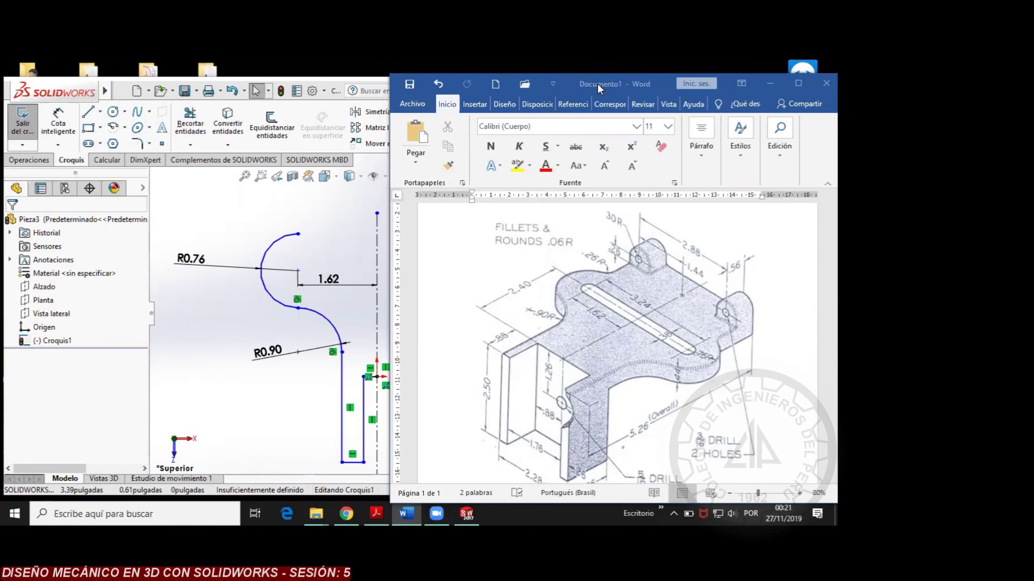
Reposition the Word reference drawing window, then return to the SolidWorks sketch
drag(596, 83, 628, 77)
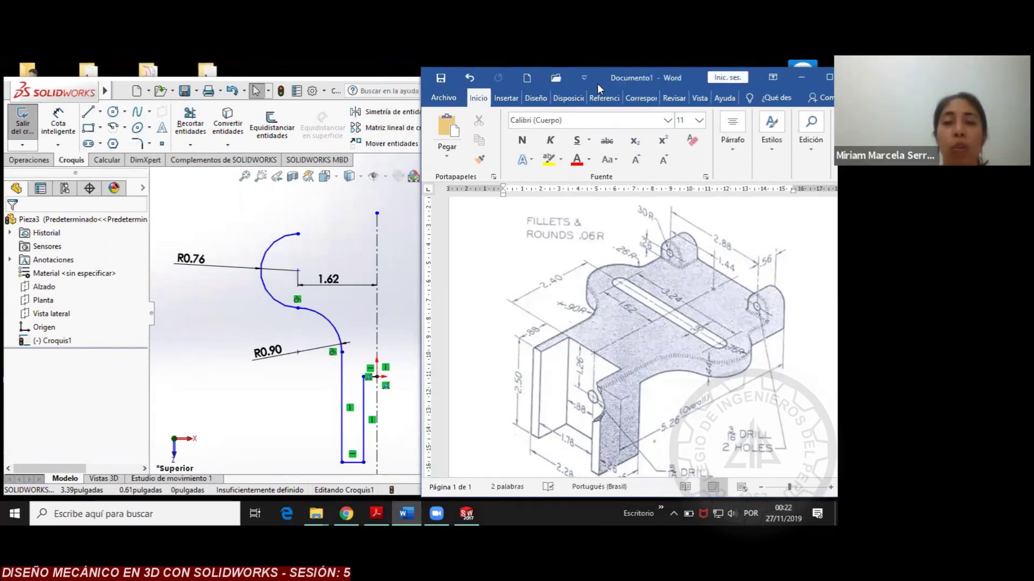
drag(596, 83, 586, 82)
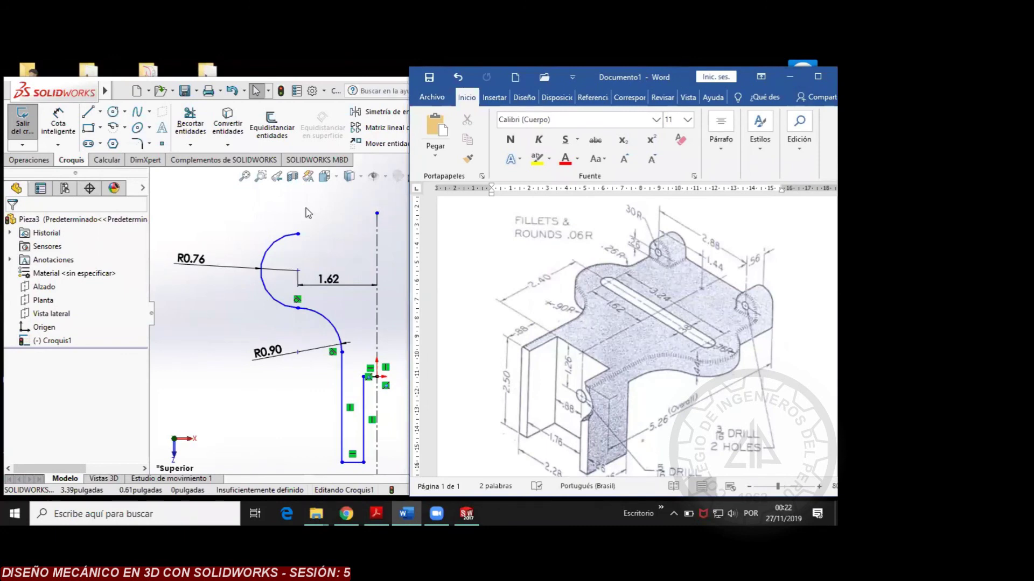
click(251, 404)
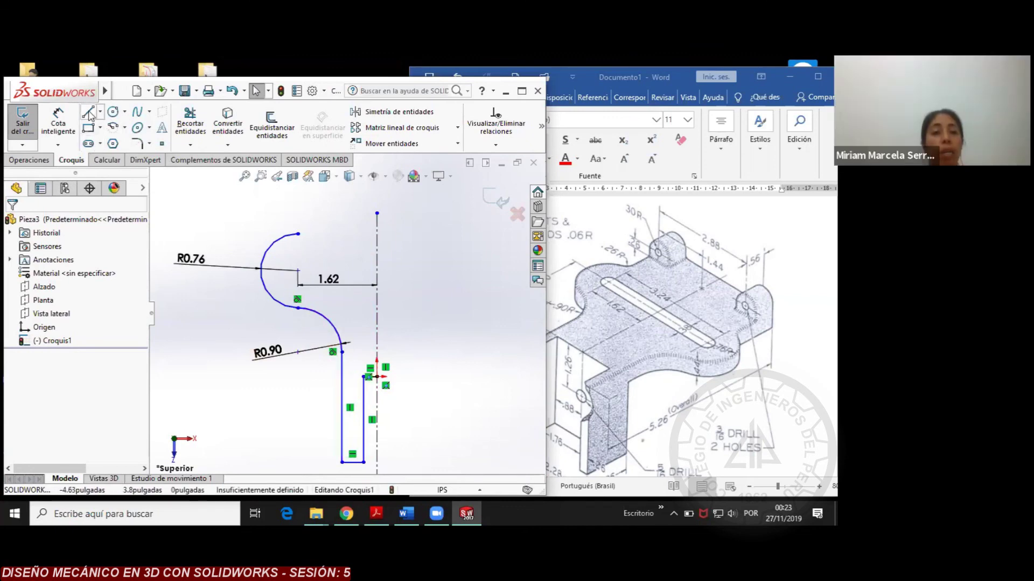
Start a line right of the centerline, then cancel the stray line
key(l)
click(472, 376)
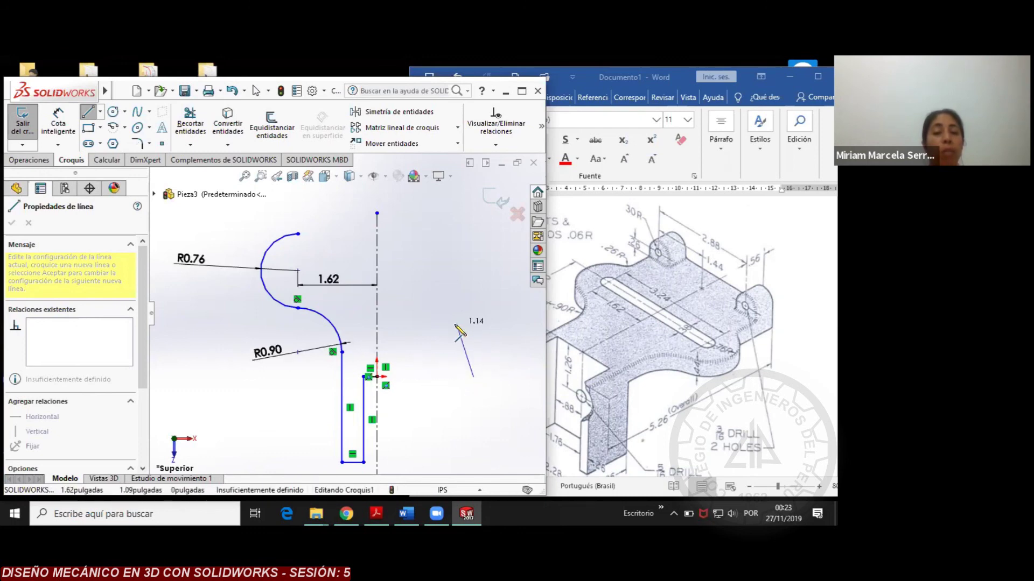
key(Escape)
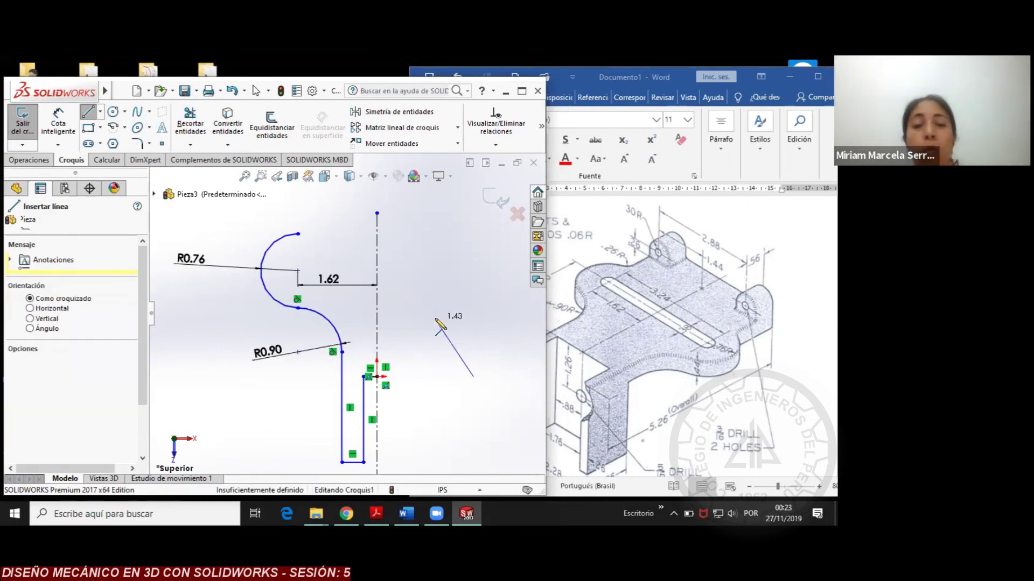
key(Escape)
Draw a tangent arc from the R0.76 arc's top end curving up toward the centerline
click(85, 113)
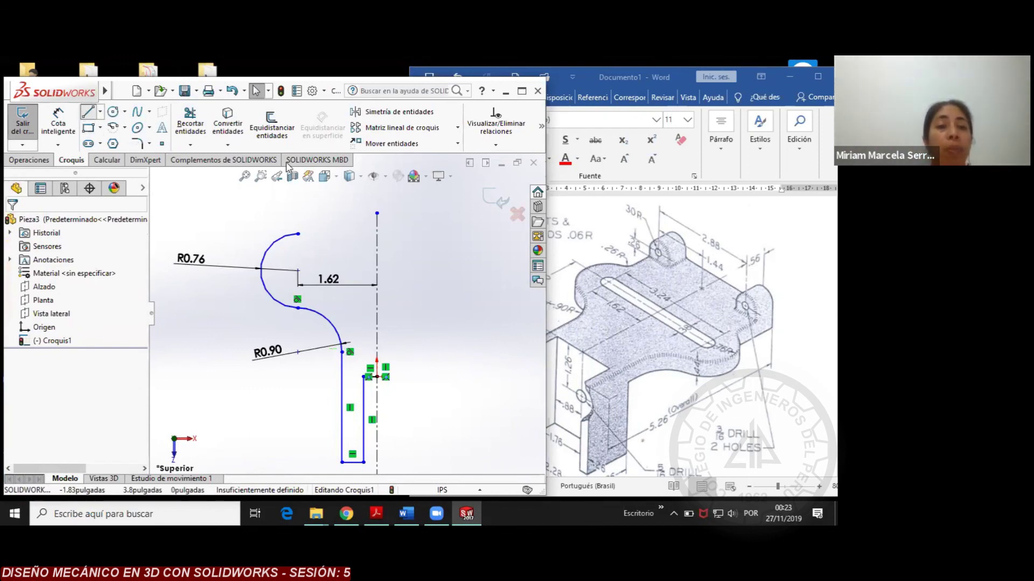
click(297, 234)
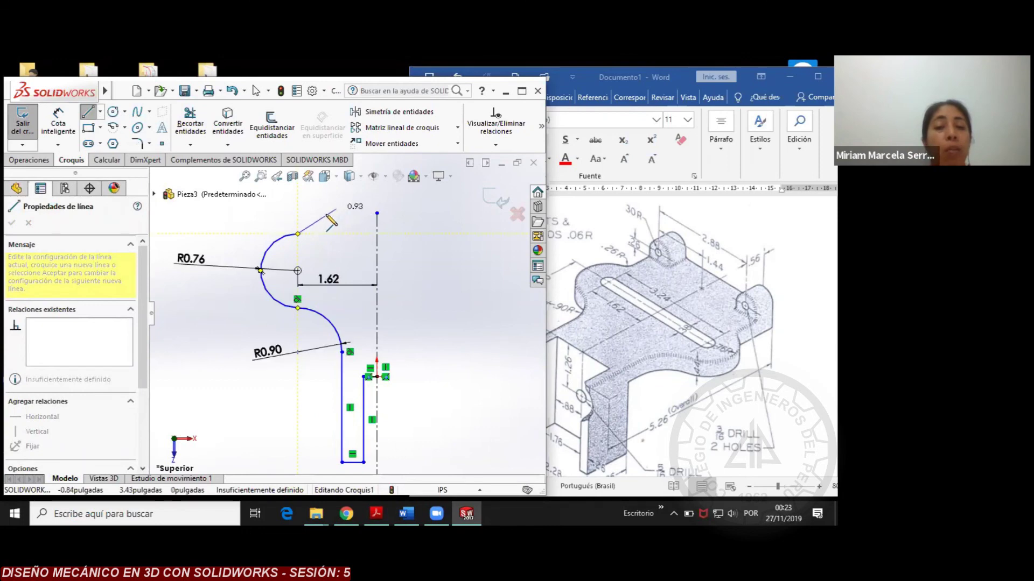
click(298, 234)
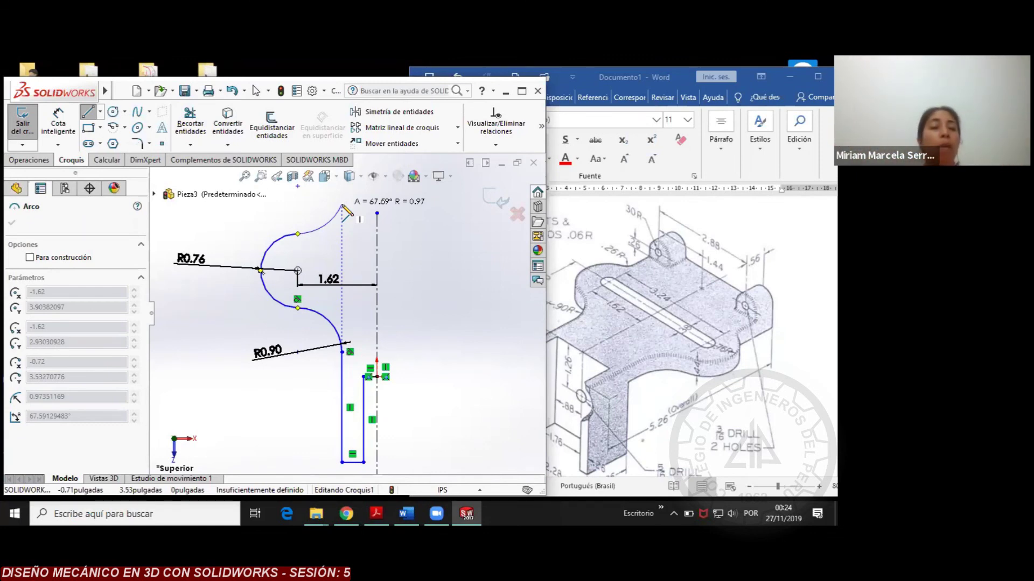
click(343, 206)
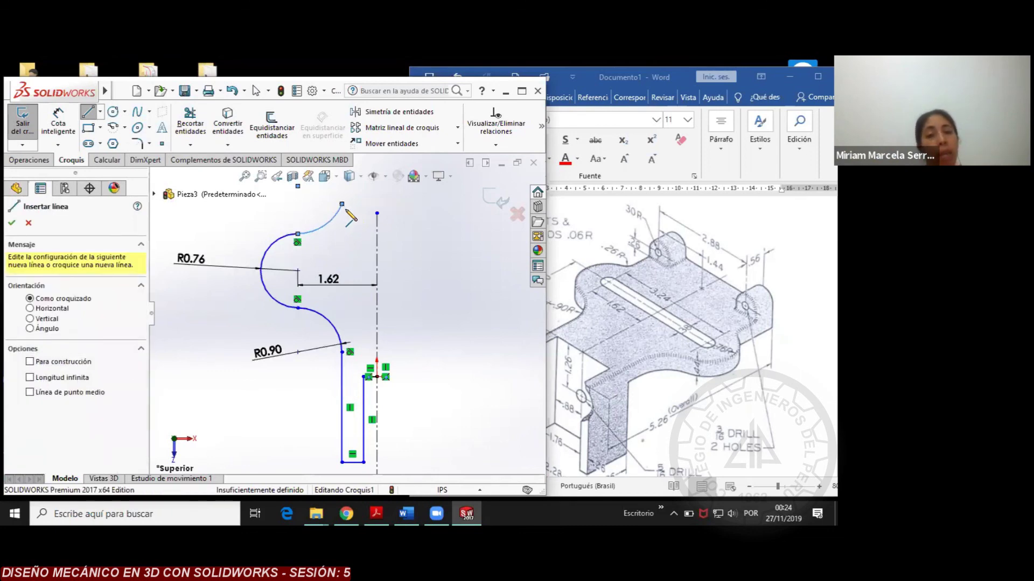
click(342, 205)
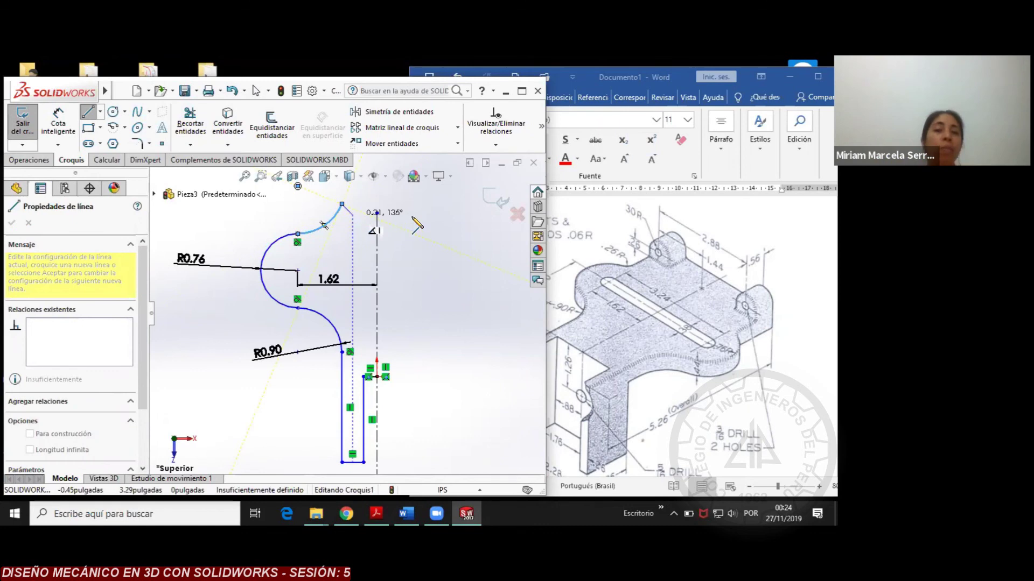
right_click(439, 225)
click(444, 235)
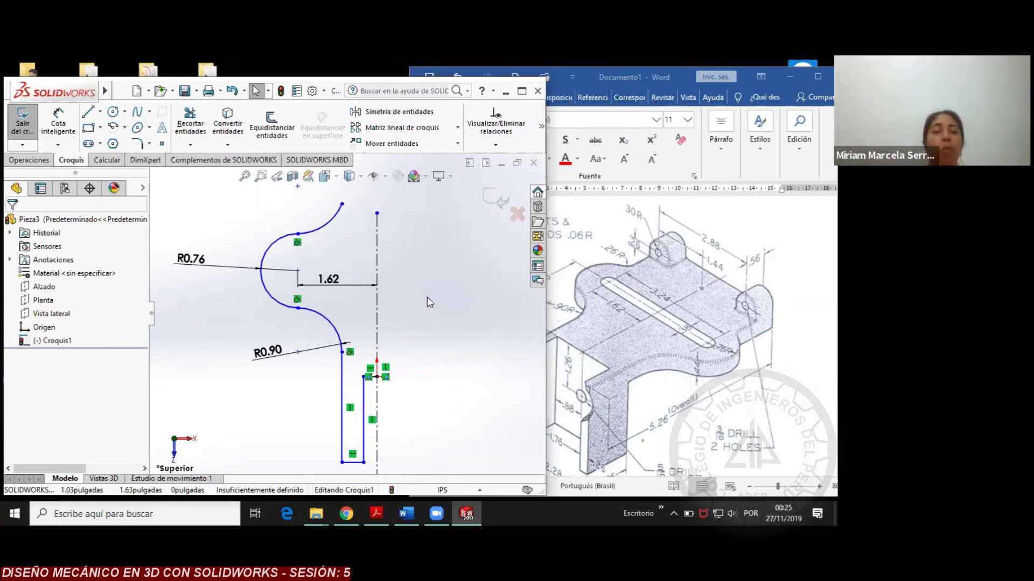
scroll(419, 269, down, 2)
scroll(403, 264, up, 4)
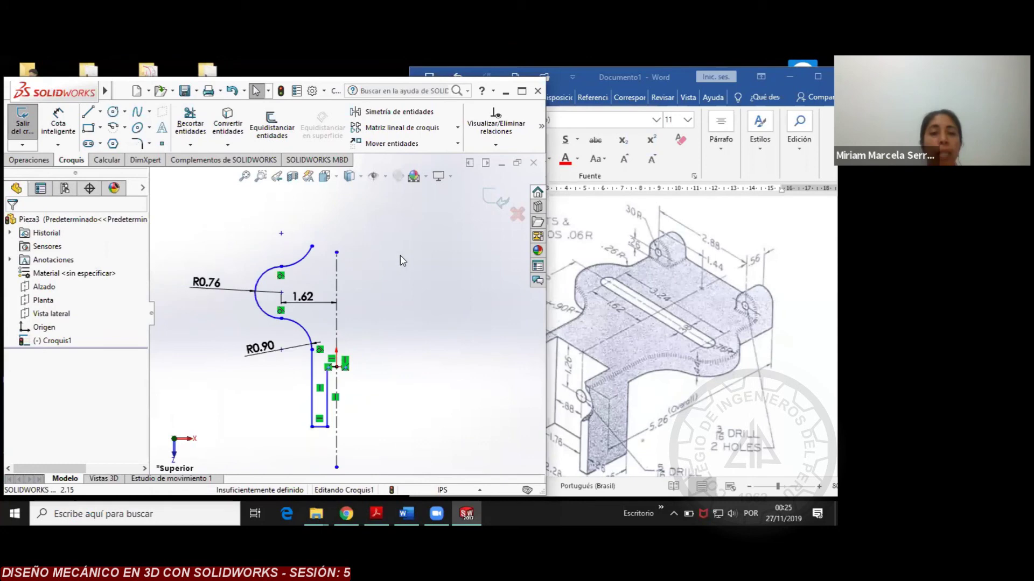
Draw a vertical line up from the arc's top endpoint, then a short horizontal top edge toward the centerline
click(88, 112)
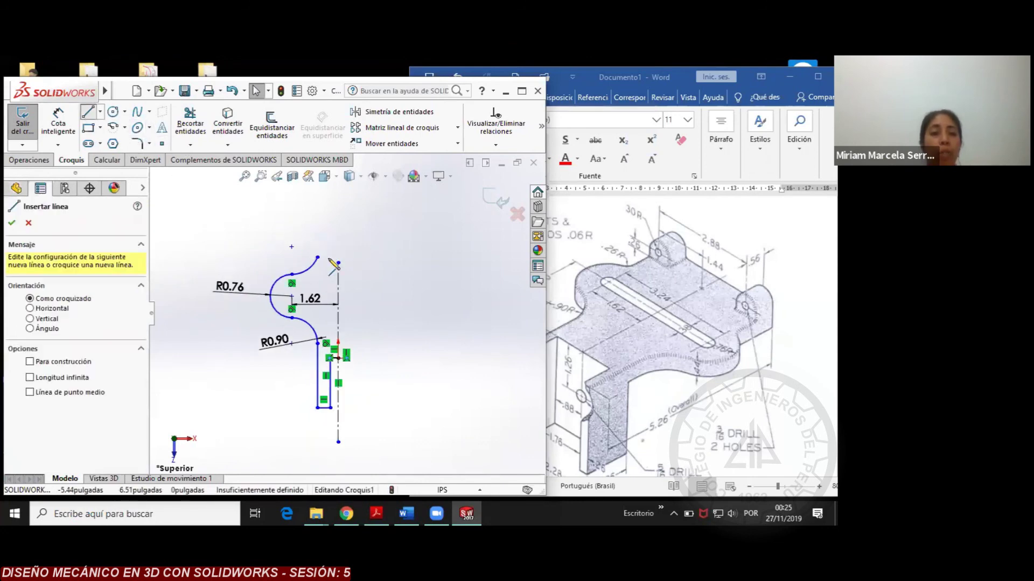
click(317, 257)
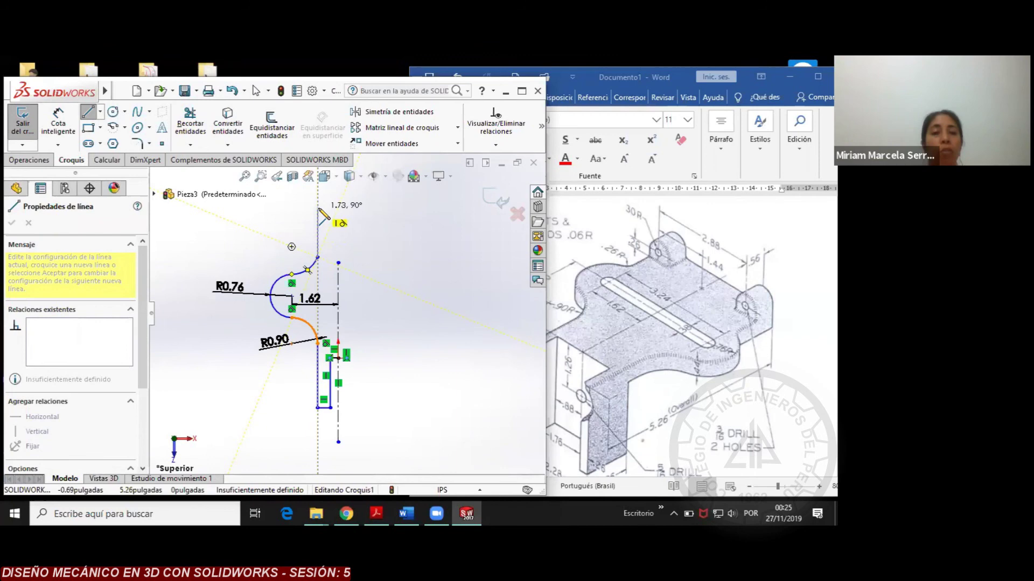
click(318, 208)
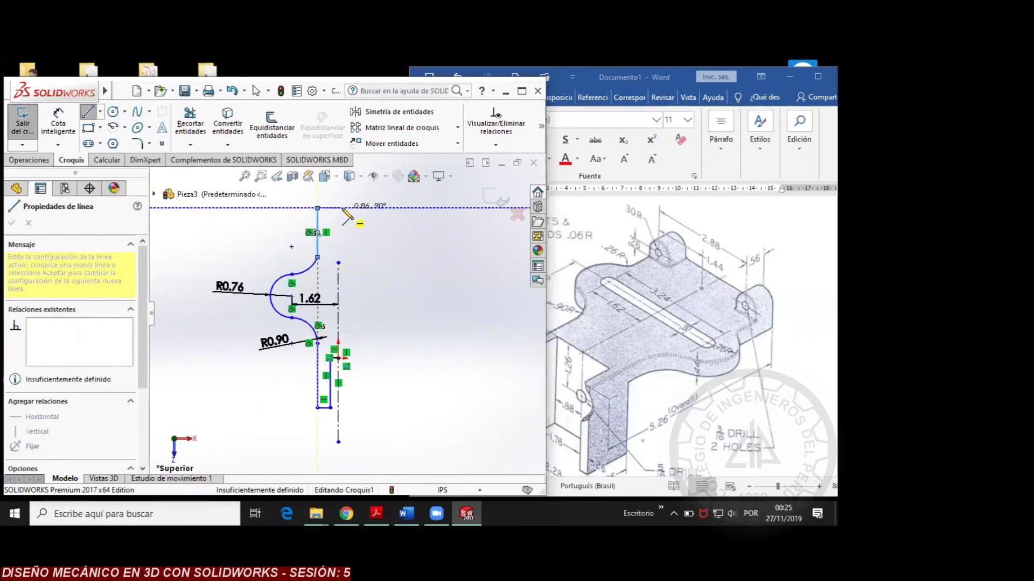
click(343, 207)
right_click(389, 237)
click(411, 245)
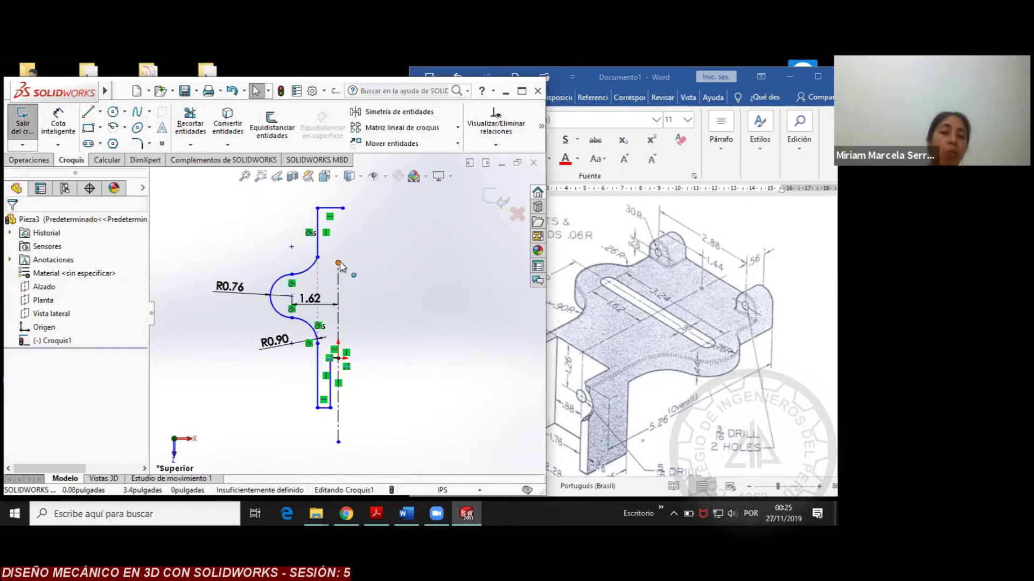
Extend the centerline up to the top line and snap the horizontal line's right end onto it
drag(338, 263, 338, 192)
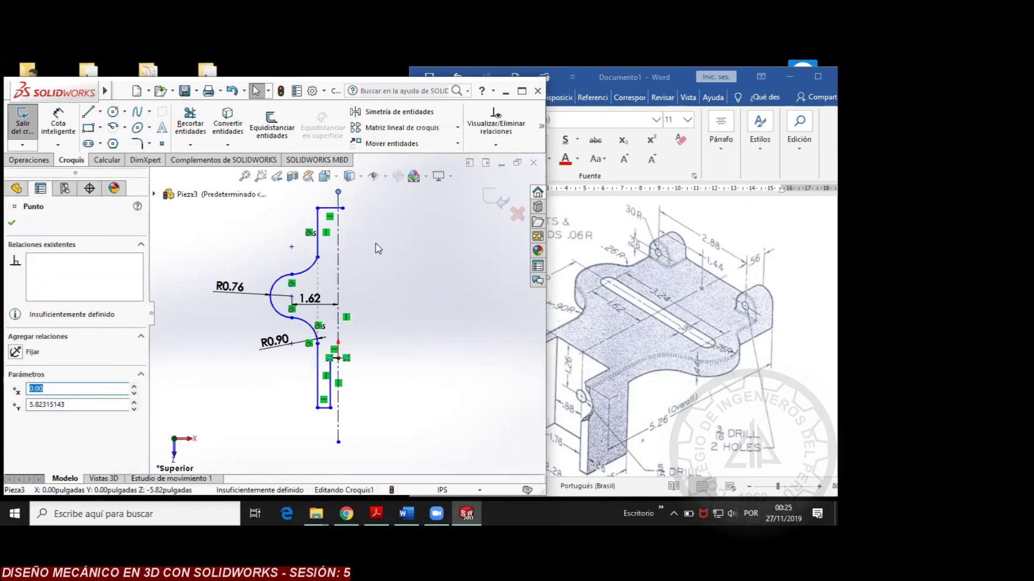
scroll(335, 194, down, 6)
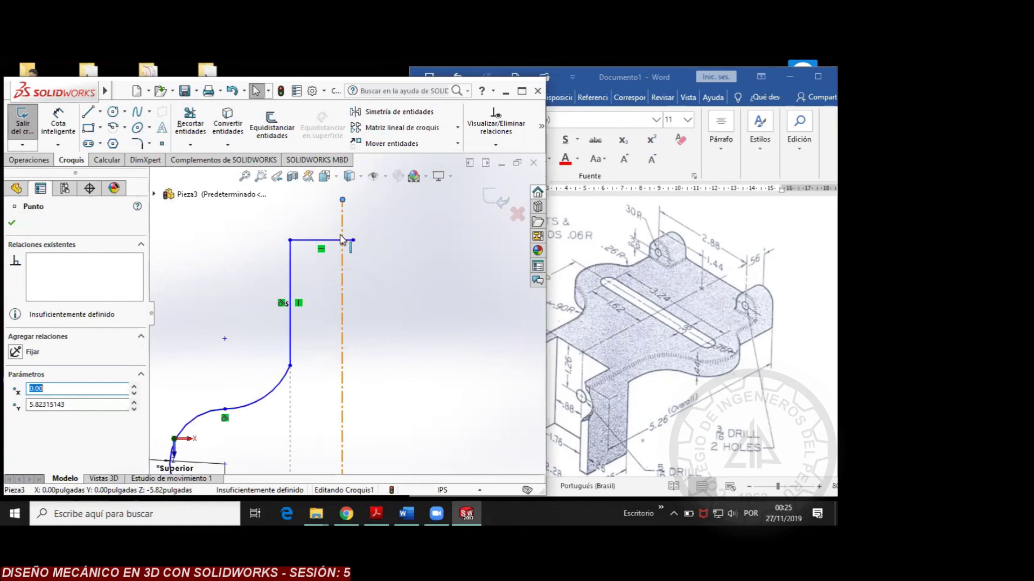
click(359, 251)
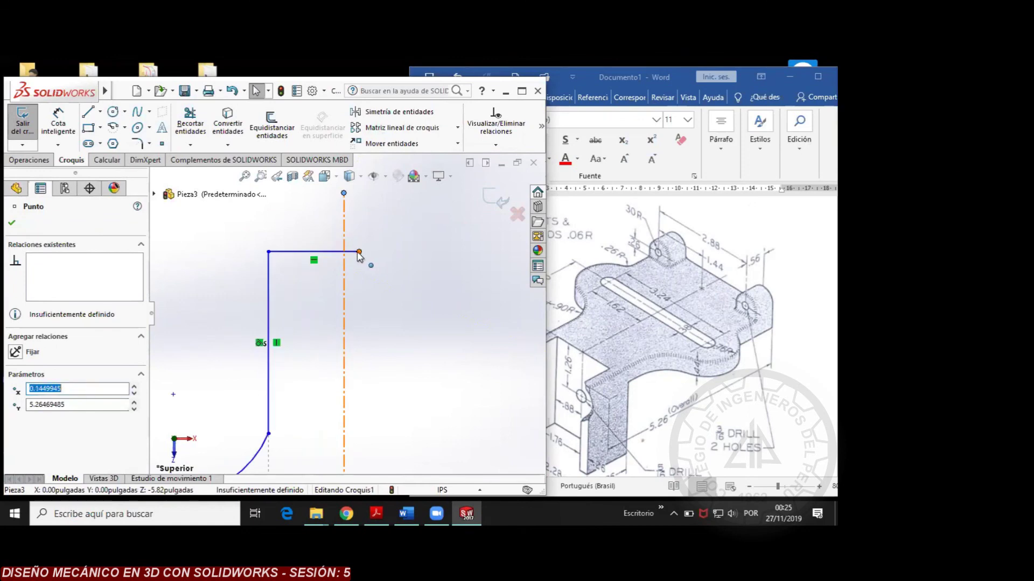
drag(359, 251, 344, 252)
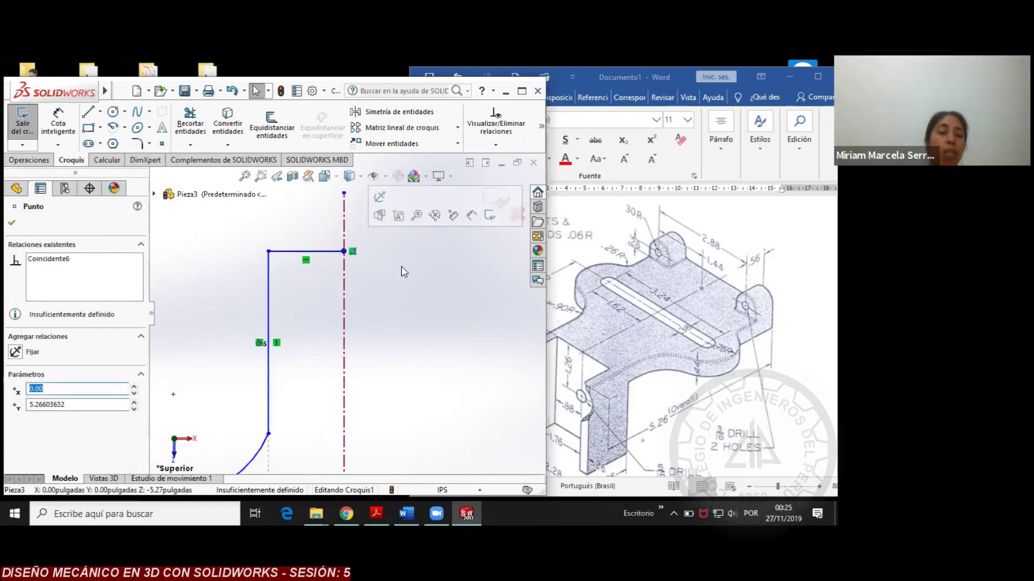
click(409, 271)
scroll(409, 272, down, 2)
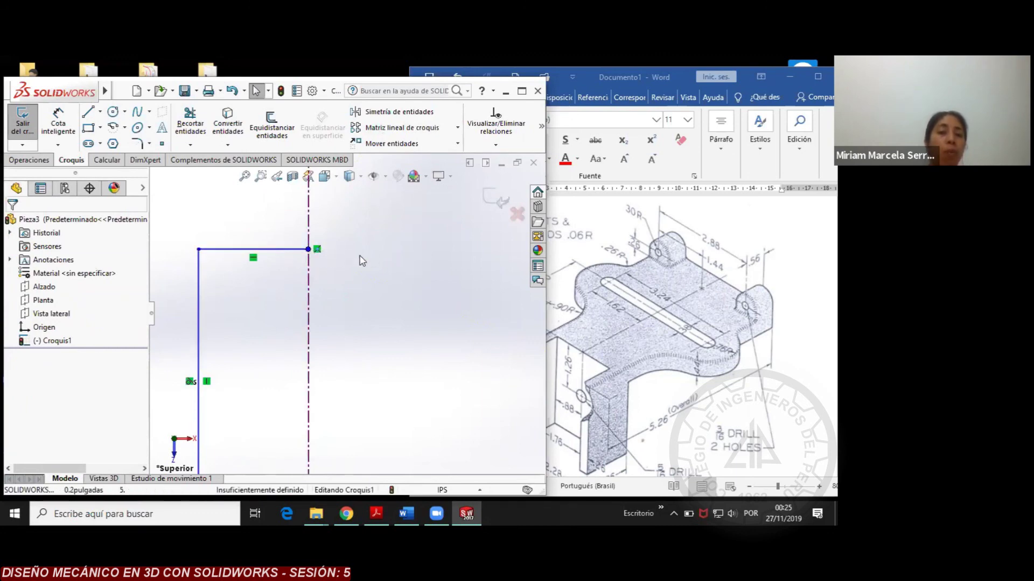
scroll(361, 277, down, 2)
scroll(366, 304, up, 7)
scroll(366, 306, up, 2)
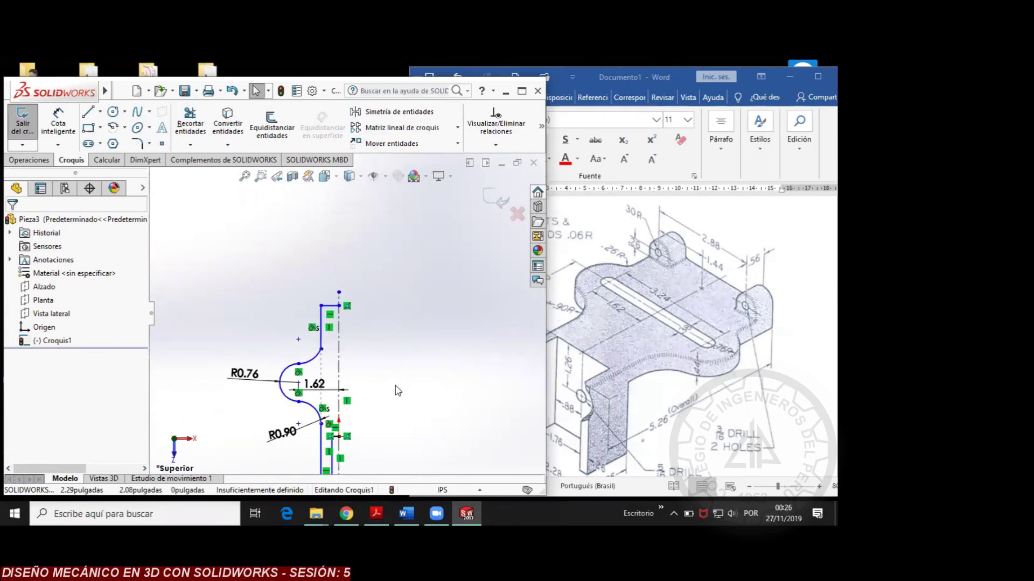
scroll(397, 422, down, 2)
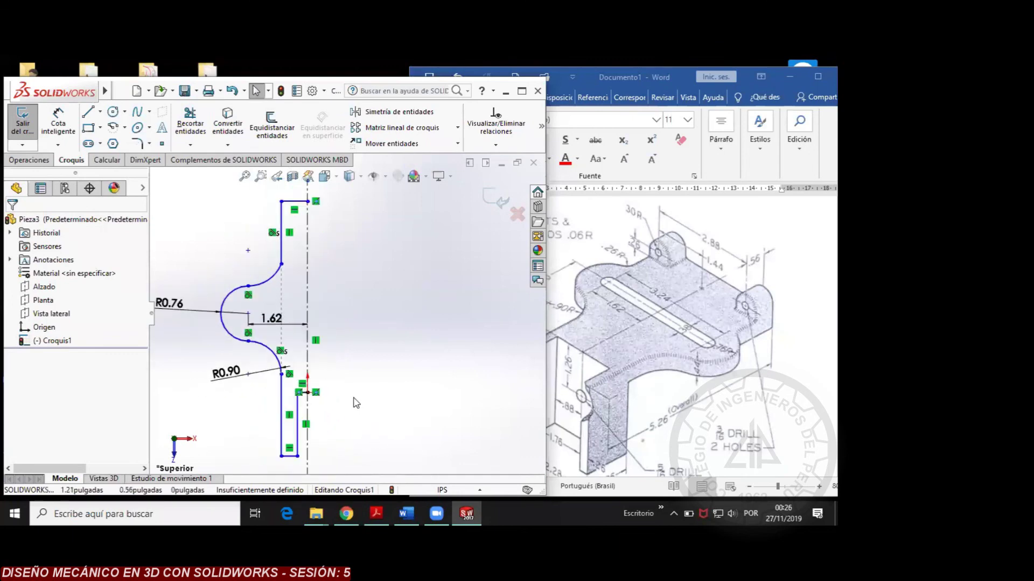
scroll(355, 403, up, 1)
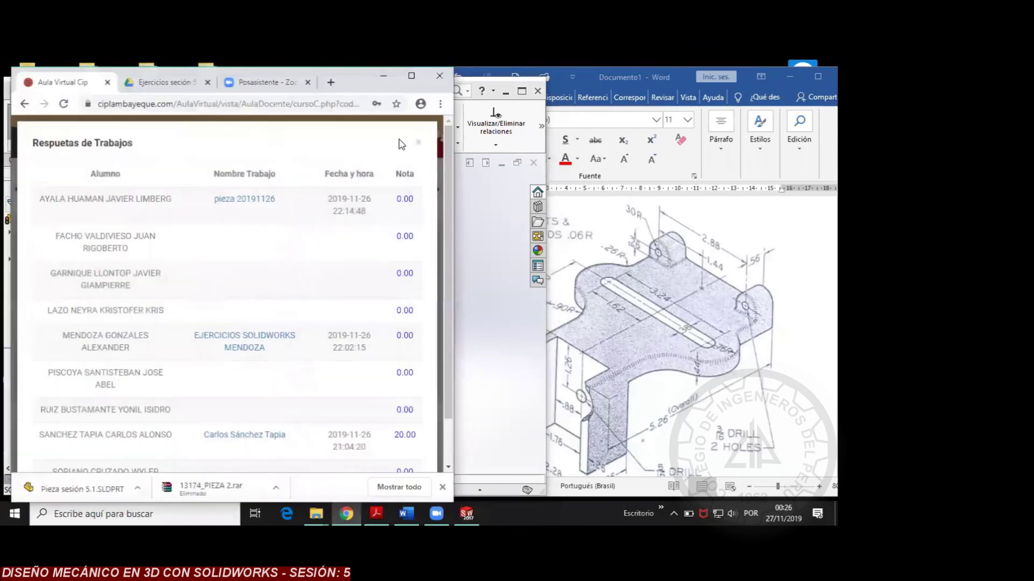
Reopen EJERCICIO 1's submissions via Ver más to check new deliveries, then close the list
click(417, 142)
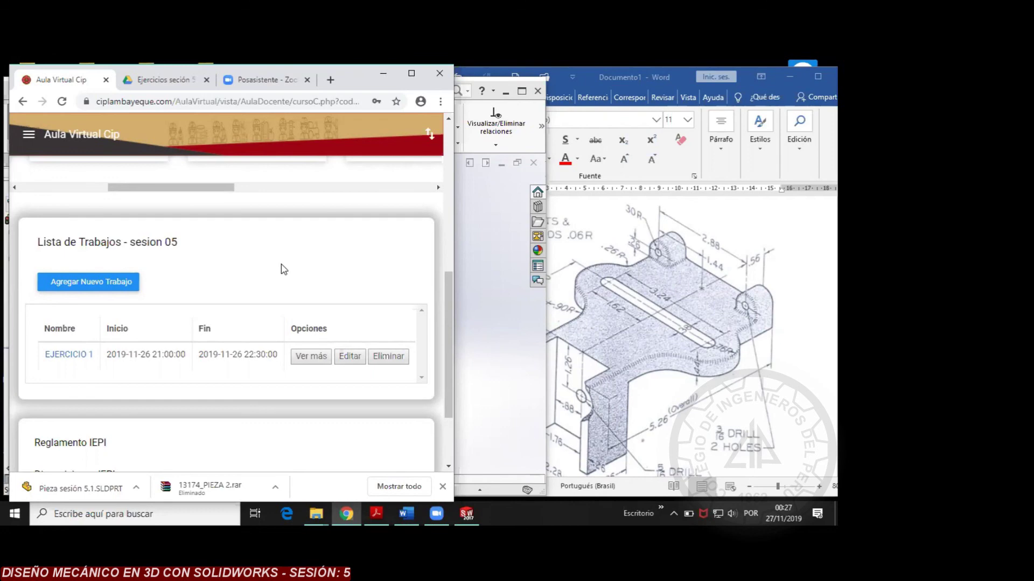
click(310, 356)
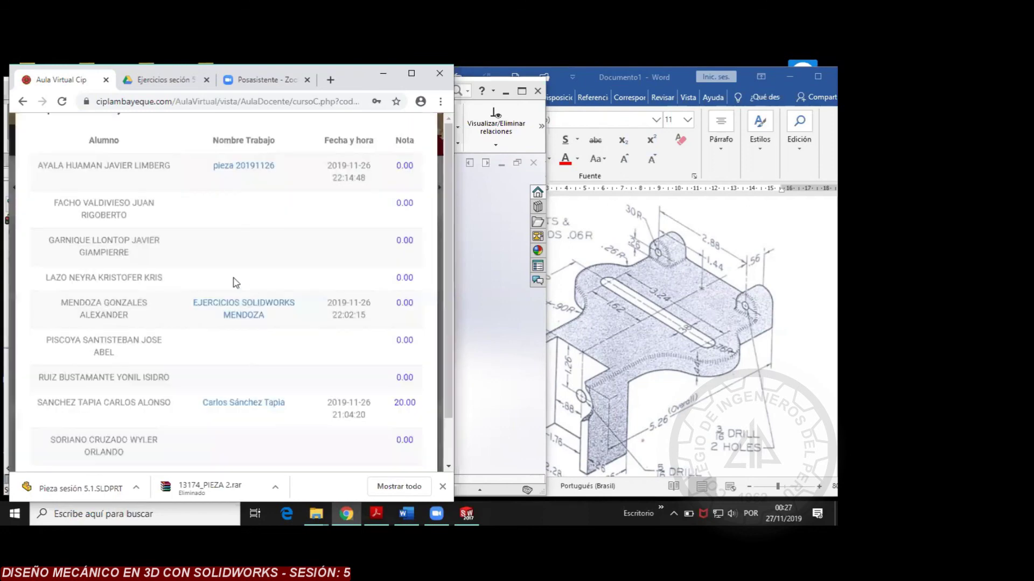
scroll(236, 282, up, 1)
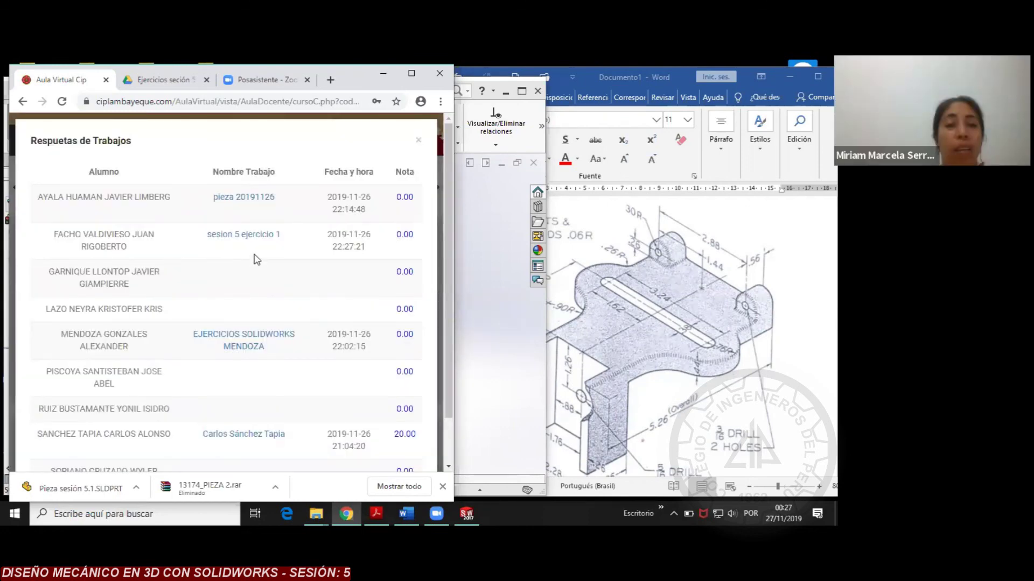
click(419, 142)
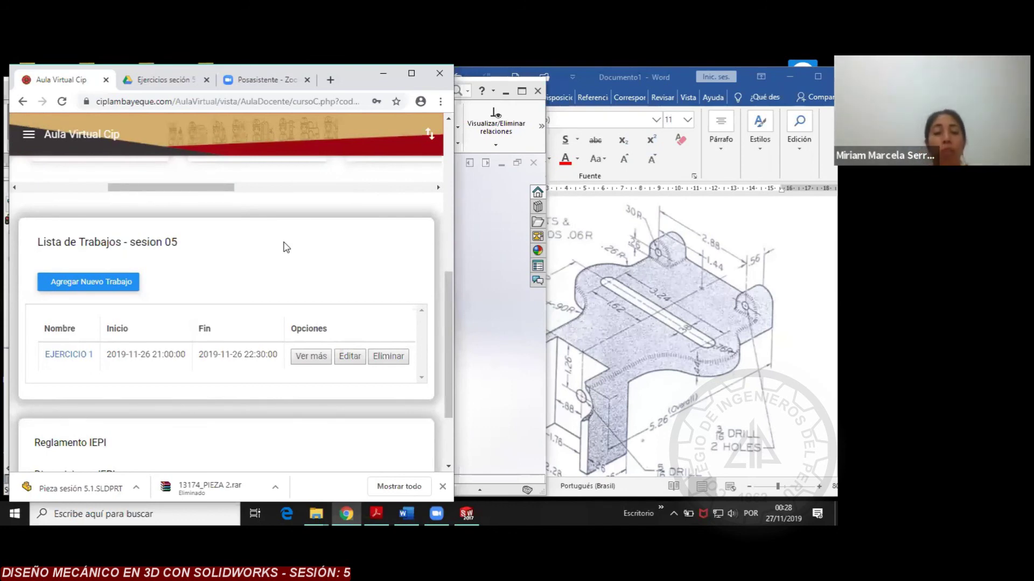
Check the current date in the taskbar calendar, looking a week ahead and back to the 29th
click(781, 499)
click(781, 500)
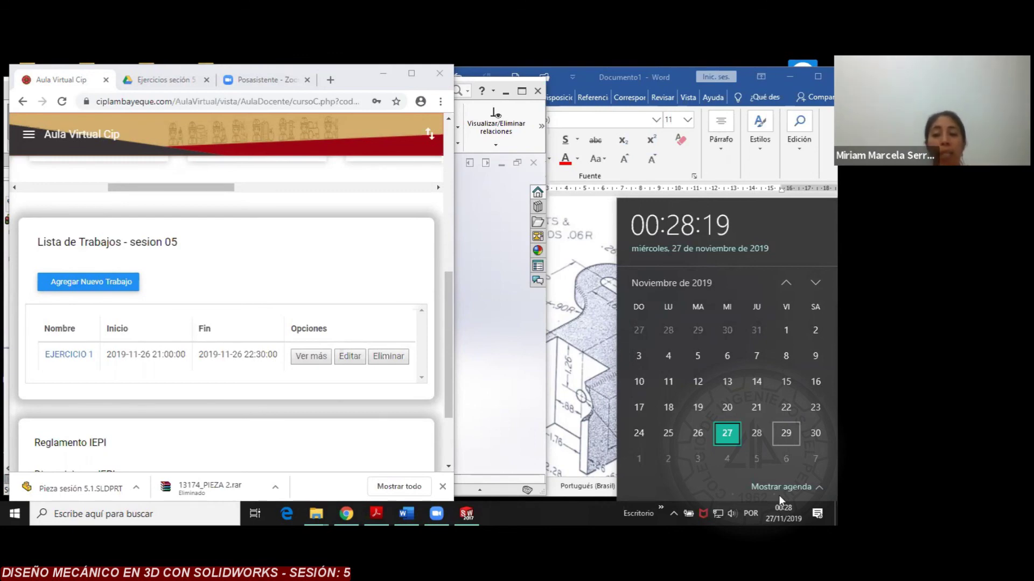
key(Down)
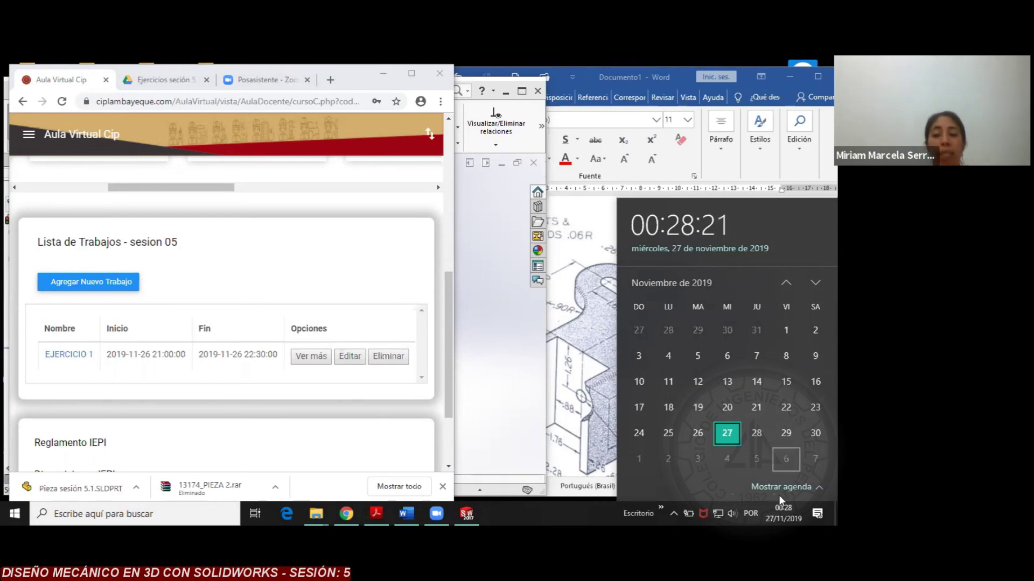
key(Up)
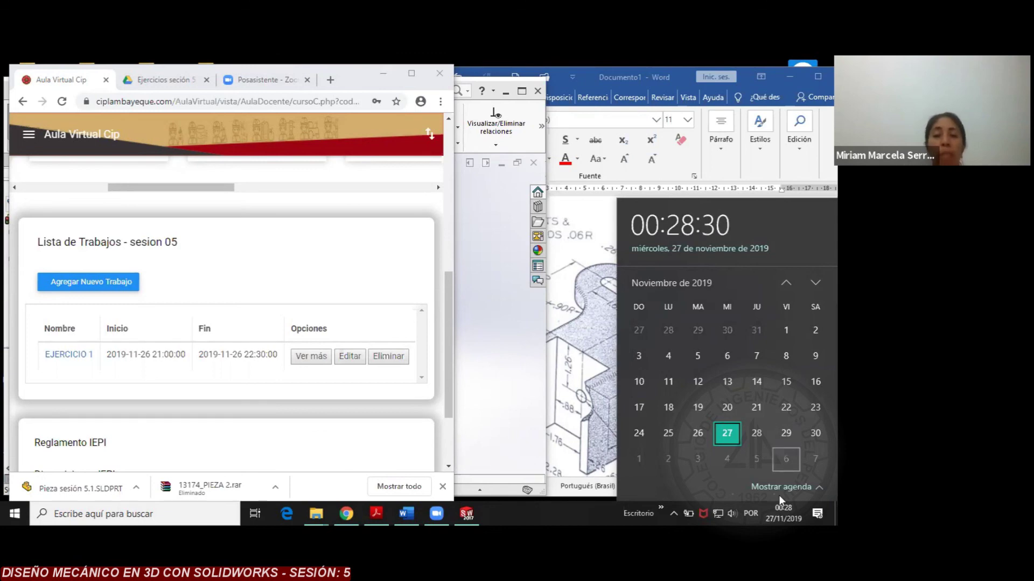
Scroll the session 05 page to the Lista de Trabajos section
drag(448, 276, 452, 247)
scroll(440, 275, down, 1)
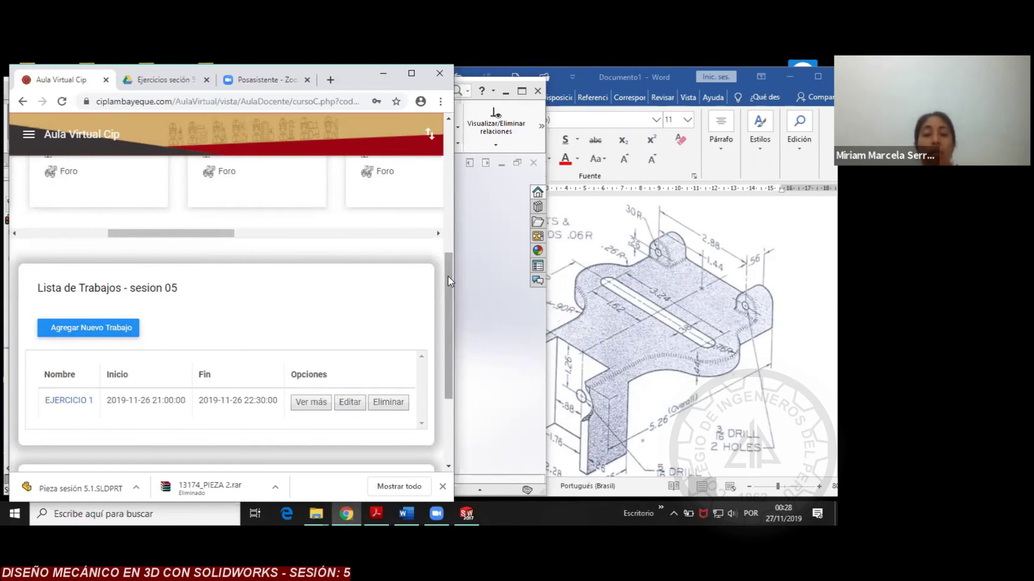
scroll(448, 276, up, 1)
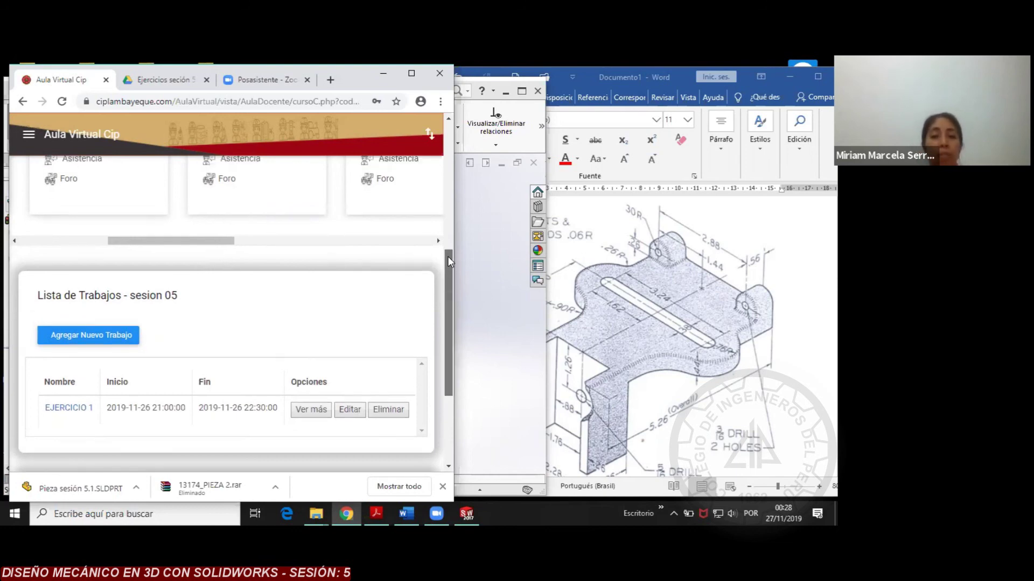
scroll(449, 245, up, 2)
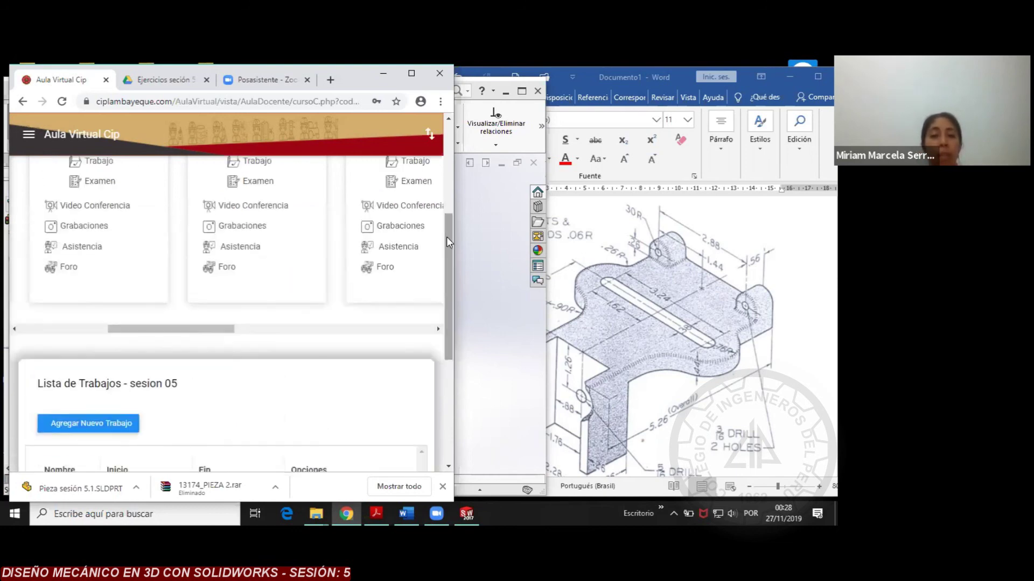
drag(448, 240, 451, 264)
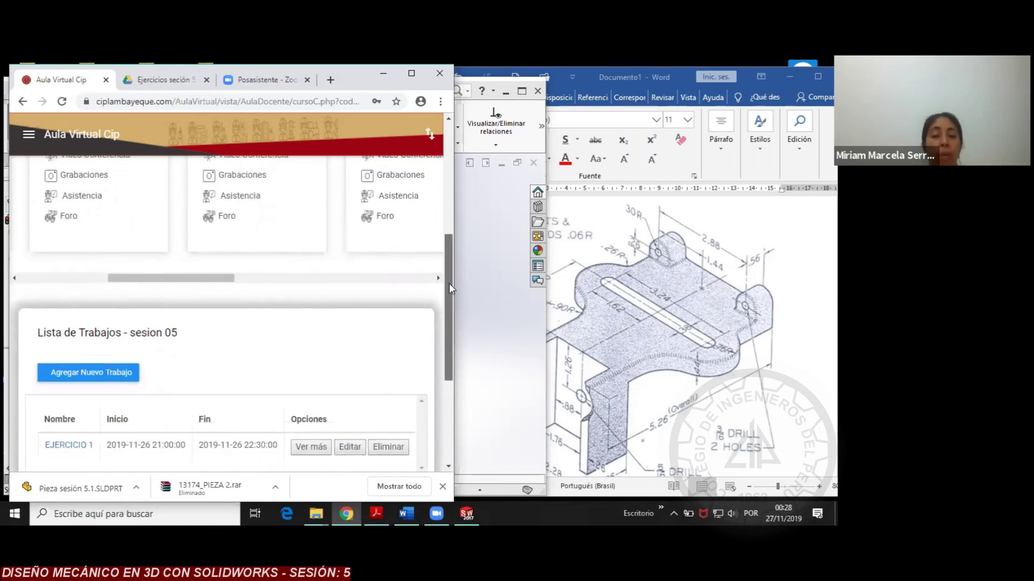
scroll(450, 285, down, 1)
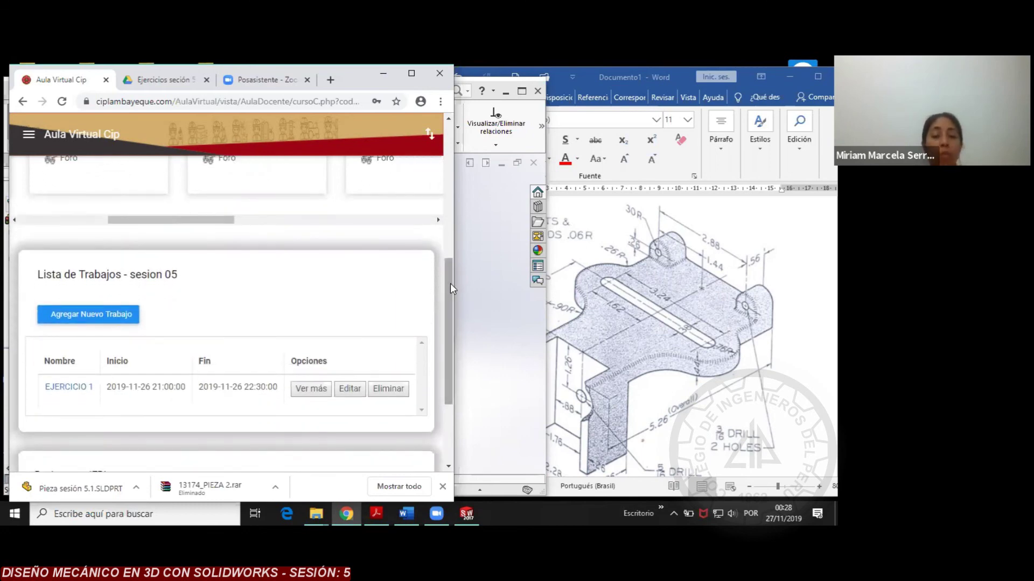
scroll(450, 283, up, 1)
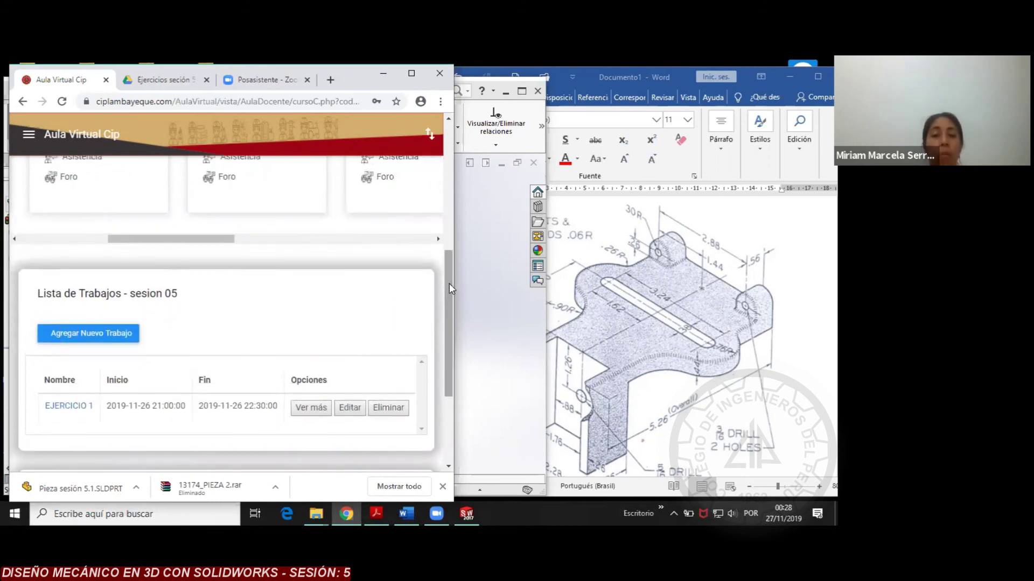
drag(449, 283, 454, 269)
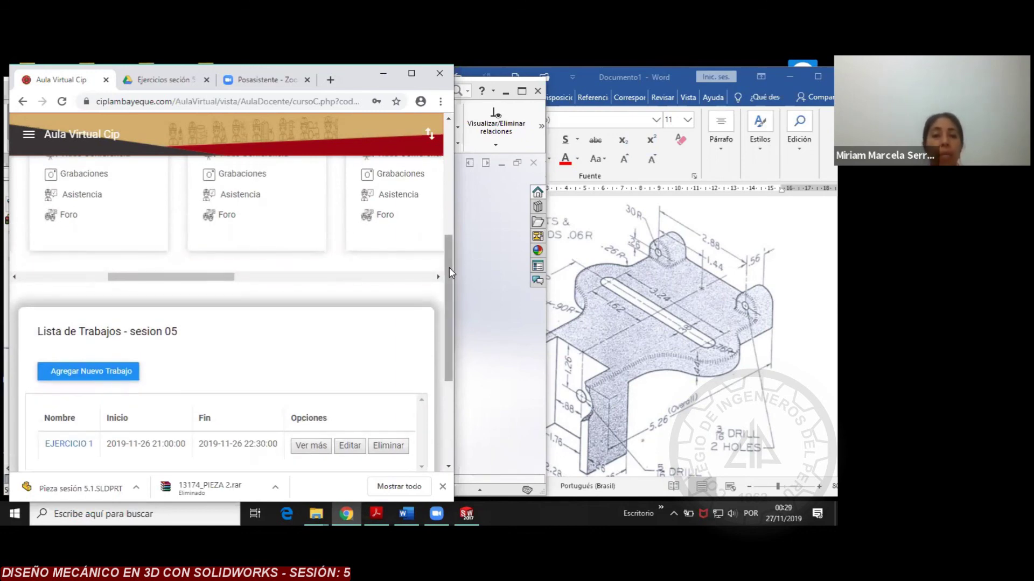
drag(449, 267, 451, 265)
Return to the SolidWorks sketch and open the ? (Help) menu from the menu bar
click(455, 250)
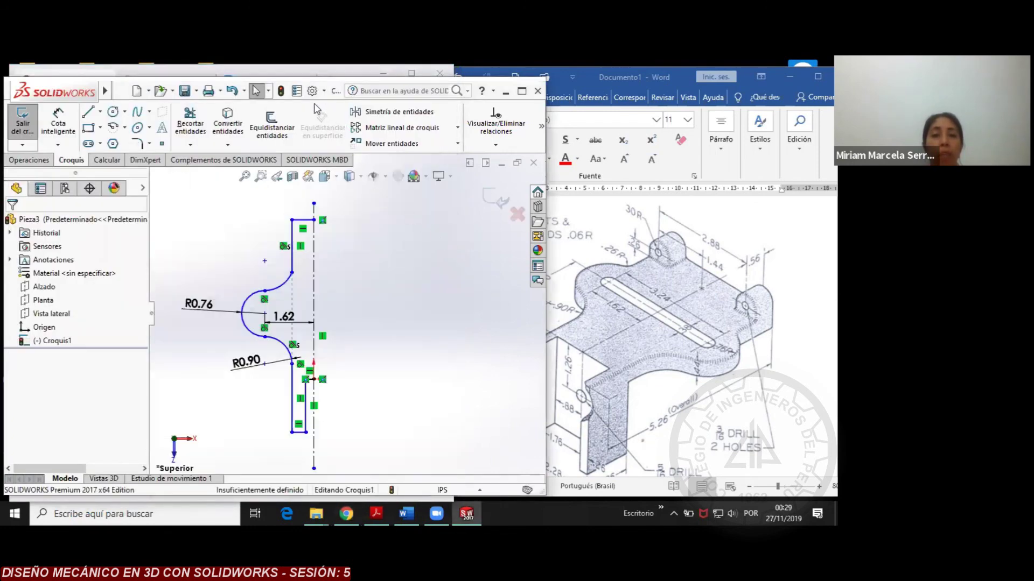
mouse_move(105, 92)
click(139, 92)
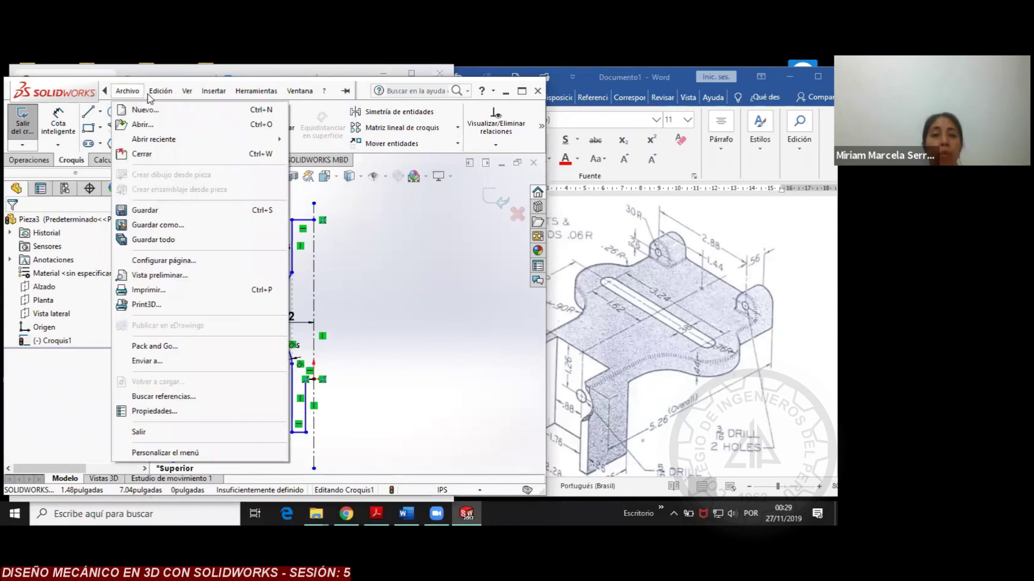
click(160, 92)
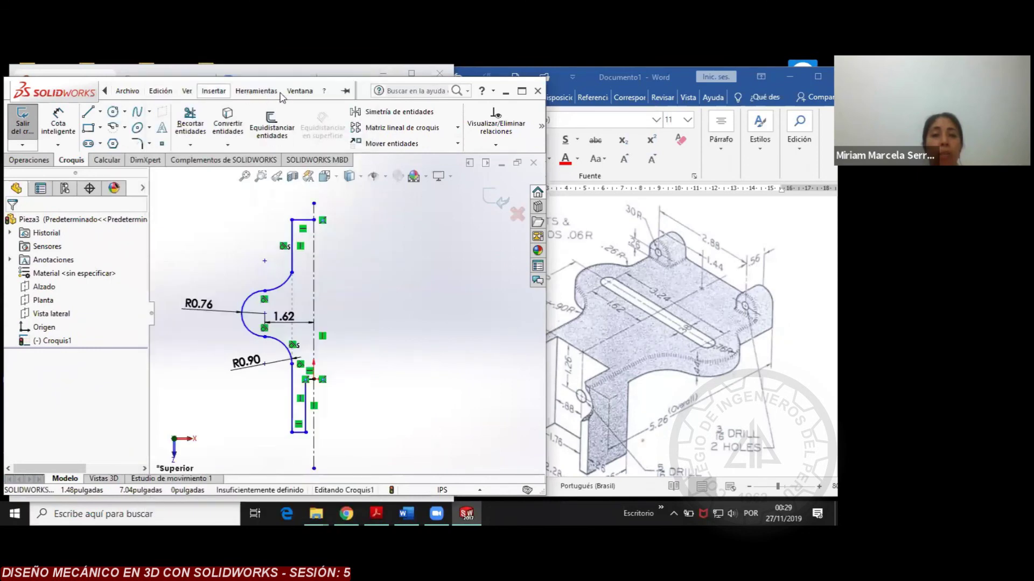
click(299, 92)
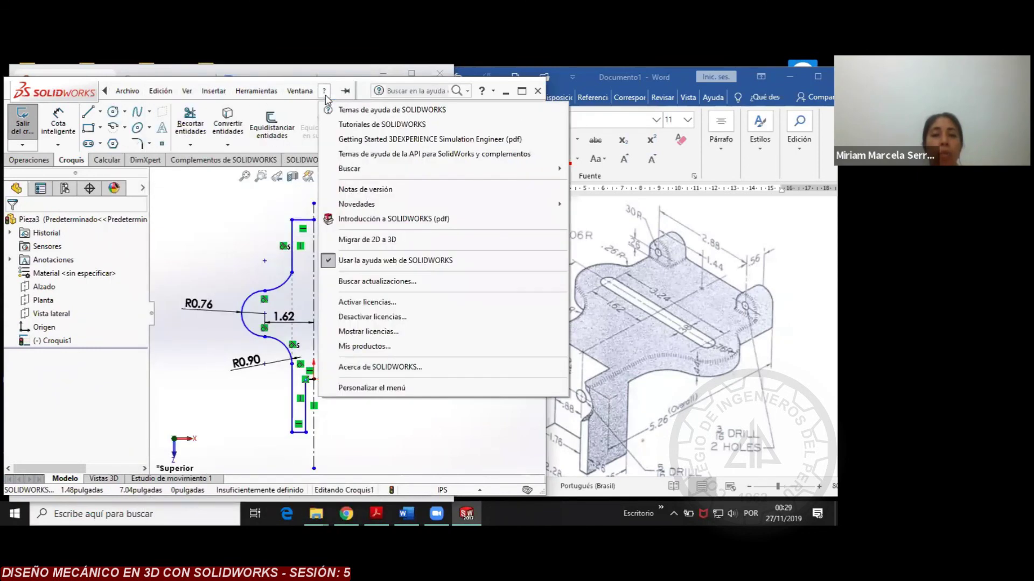